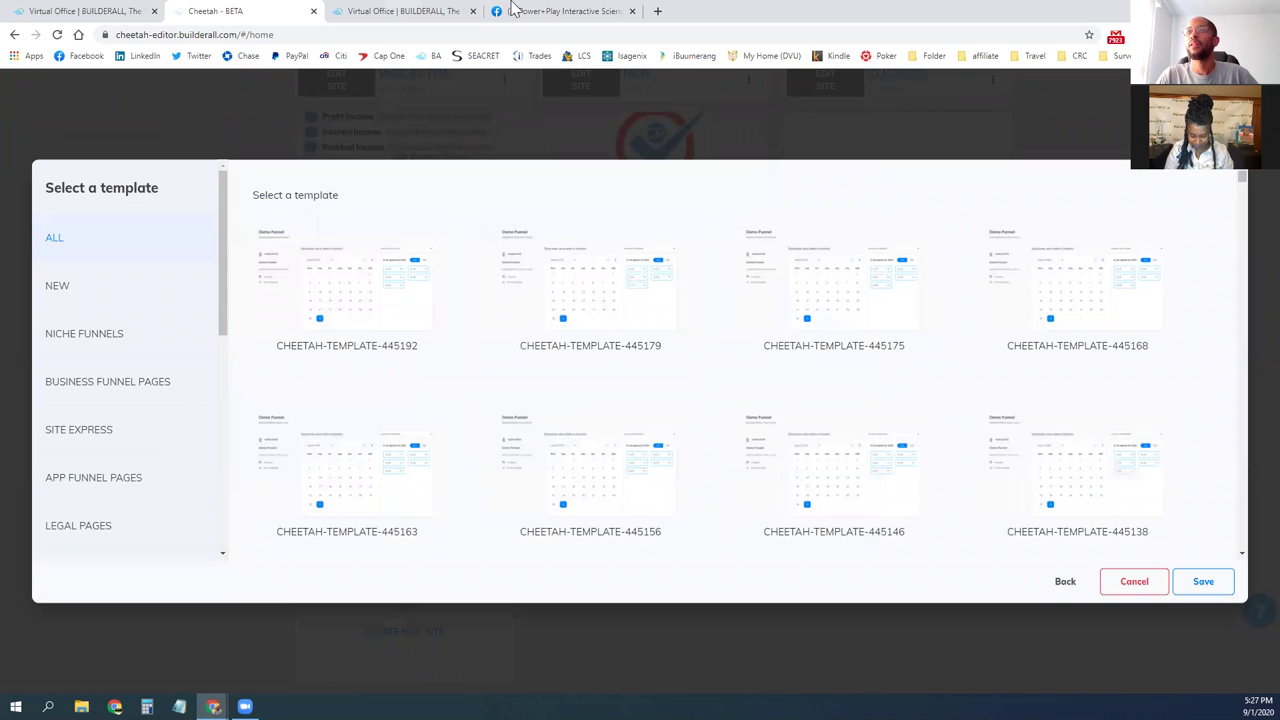
Step: Review the header of the Power+Play Interactive Science Facebook page and return to the Cheetah template gallery
{"action": "left_click", "coordinate": [588, 13]}
{"action": "scroll", "coordinate": [249, 353], "scroll_direction": "up", "scroll_amount": 5}
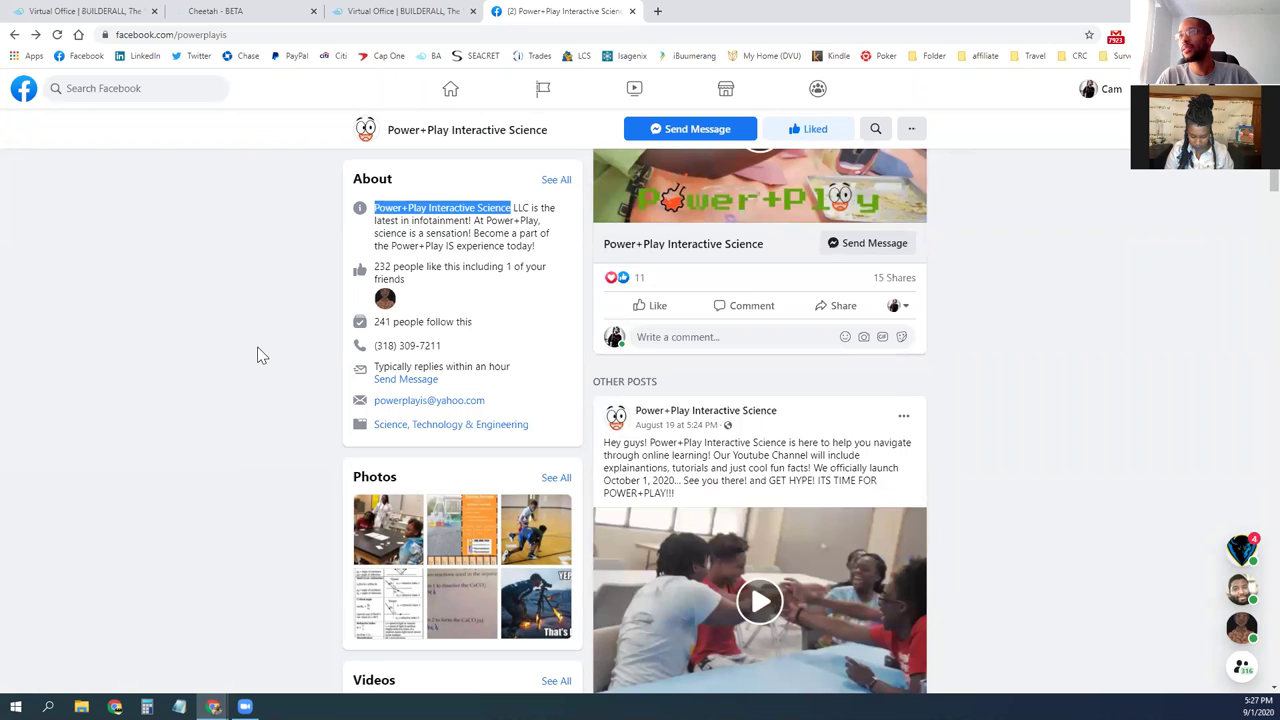
{"action": "scroll", "coordinate": [257, 355], "scroll_direction": "up", "scroll_amount": 4}
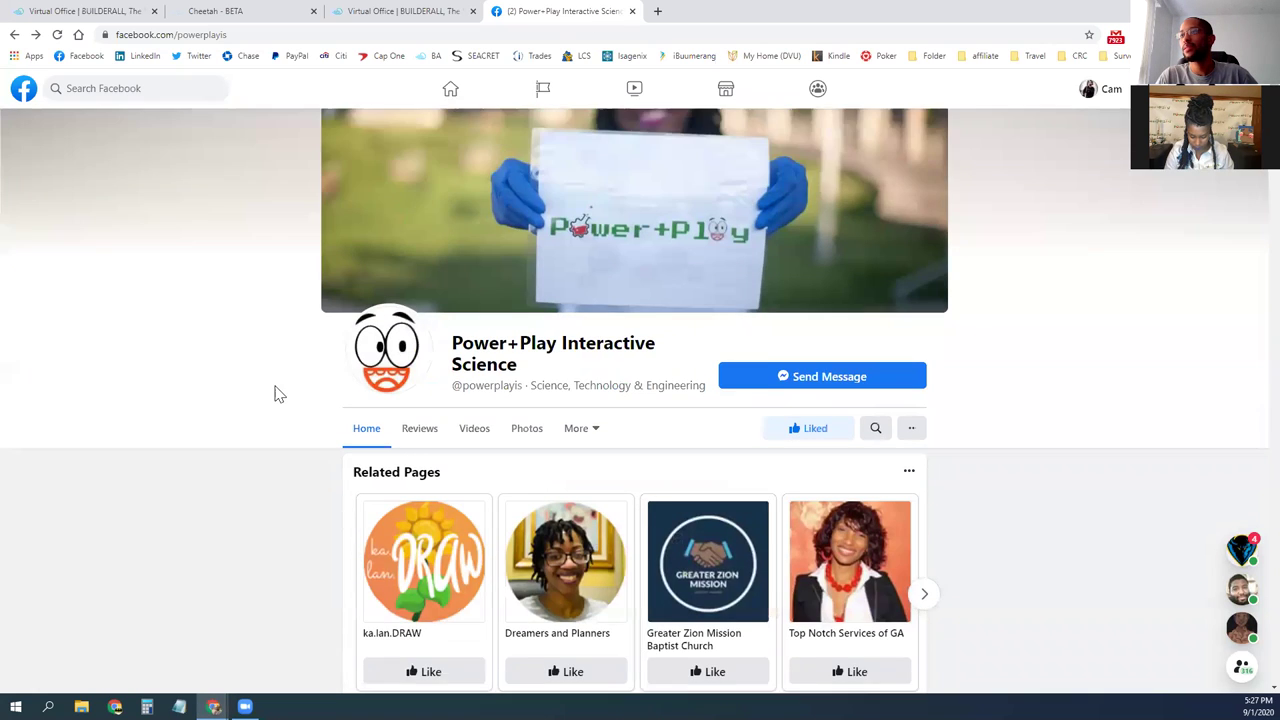
{"action": "scroll", "coordinate": [274, 392], "scroll_direction": "down", "scroll_amount": 1}
{"action": "left_click", "coordinate": [400, 11]}
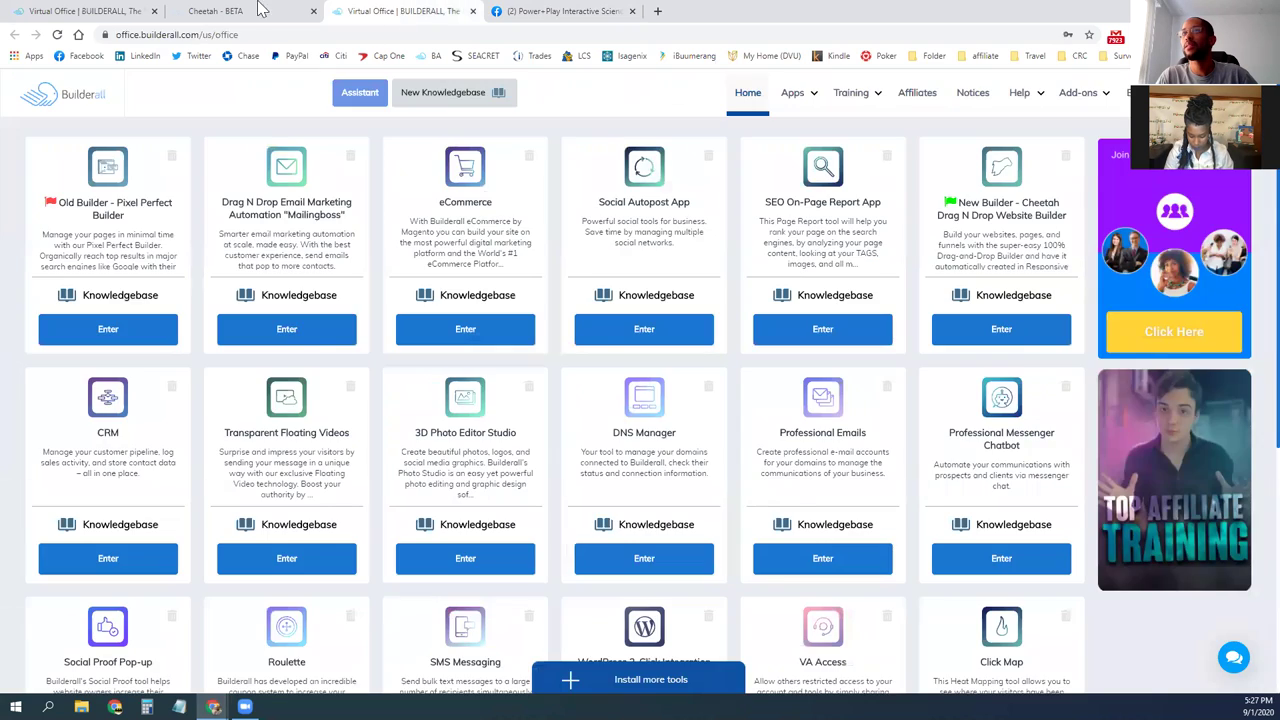
{"action": "left_click", "coordinate": [232, 13]}
Step: Select the Agency Download Page template from the gallery of all templates
{"action": "scroll", "coordinate": [428, 395], "scroll_direction": "down", "scroll_amount": 5}
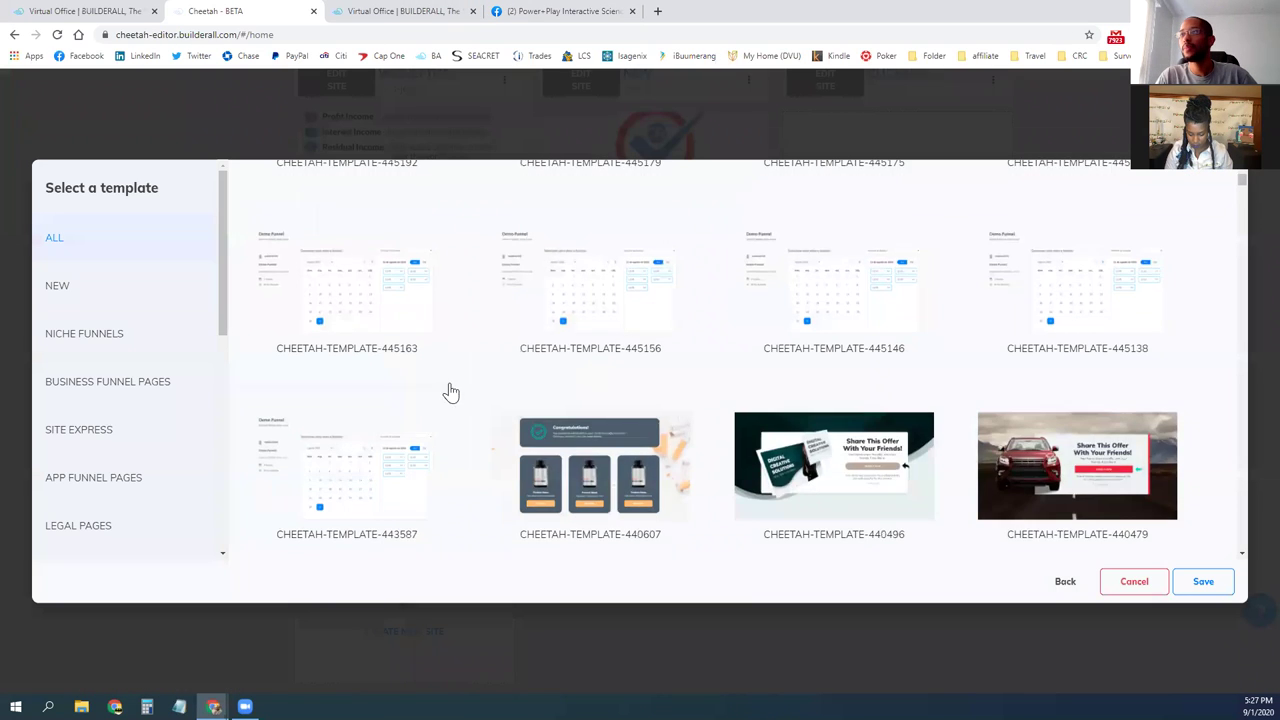
{"action": "scroll", "coordinate": [440, 381], "scroll_direction": "down", "scroll_amount": 3}
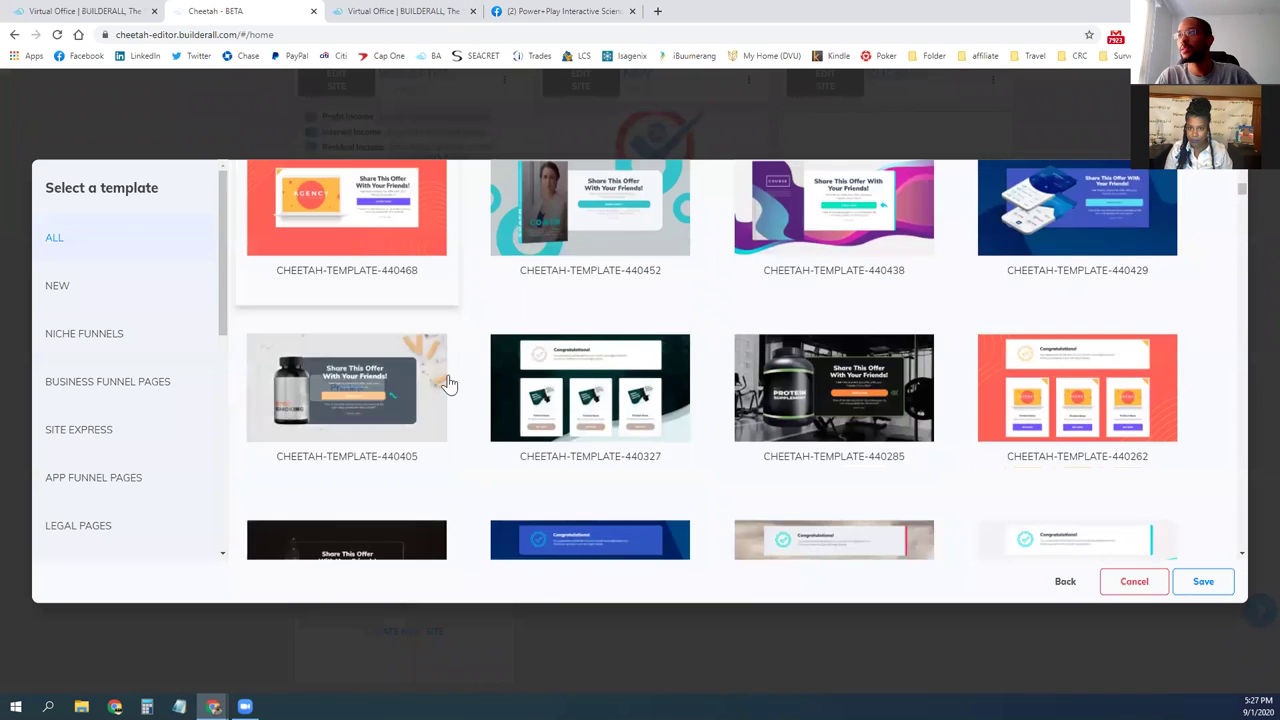
{"action": "scroll", "coordinate": [458, 387], "scroll_direction": "down", "scroll_amount": 10}
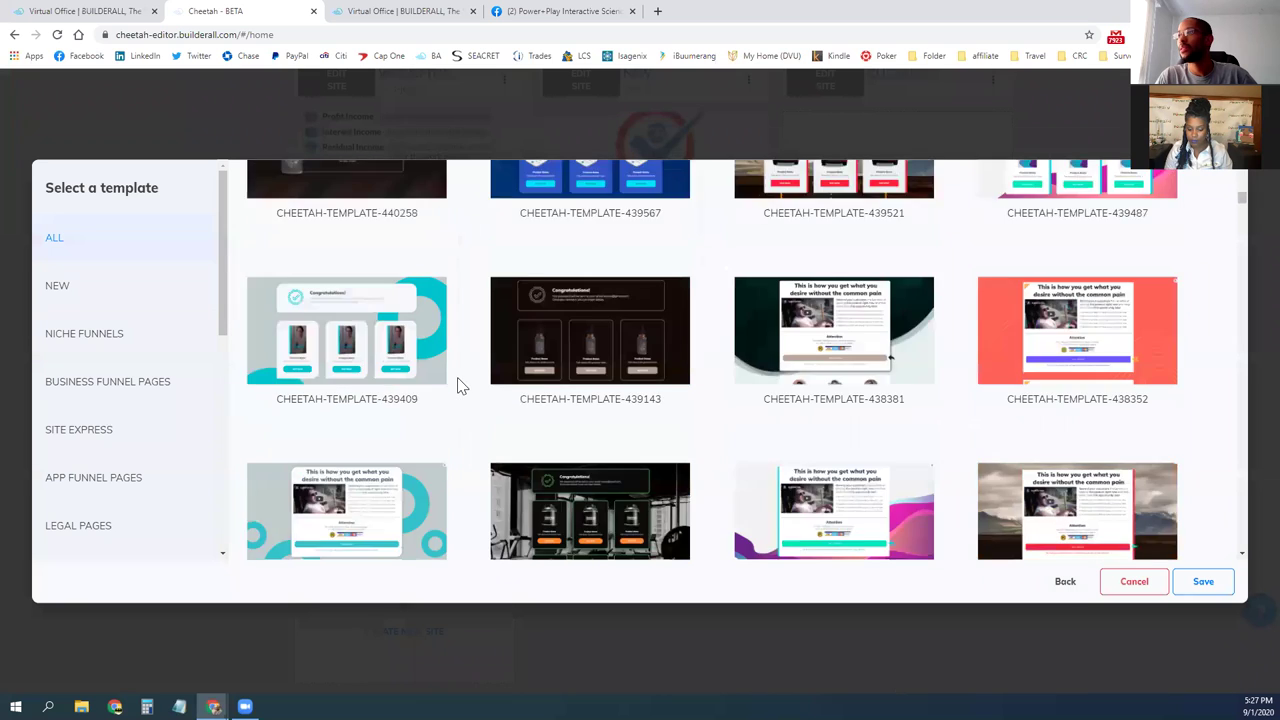
{"action": "scroll", "coordinate": [458, 387], "scroll_direction": "down", "scroll_amount": 8}
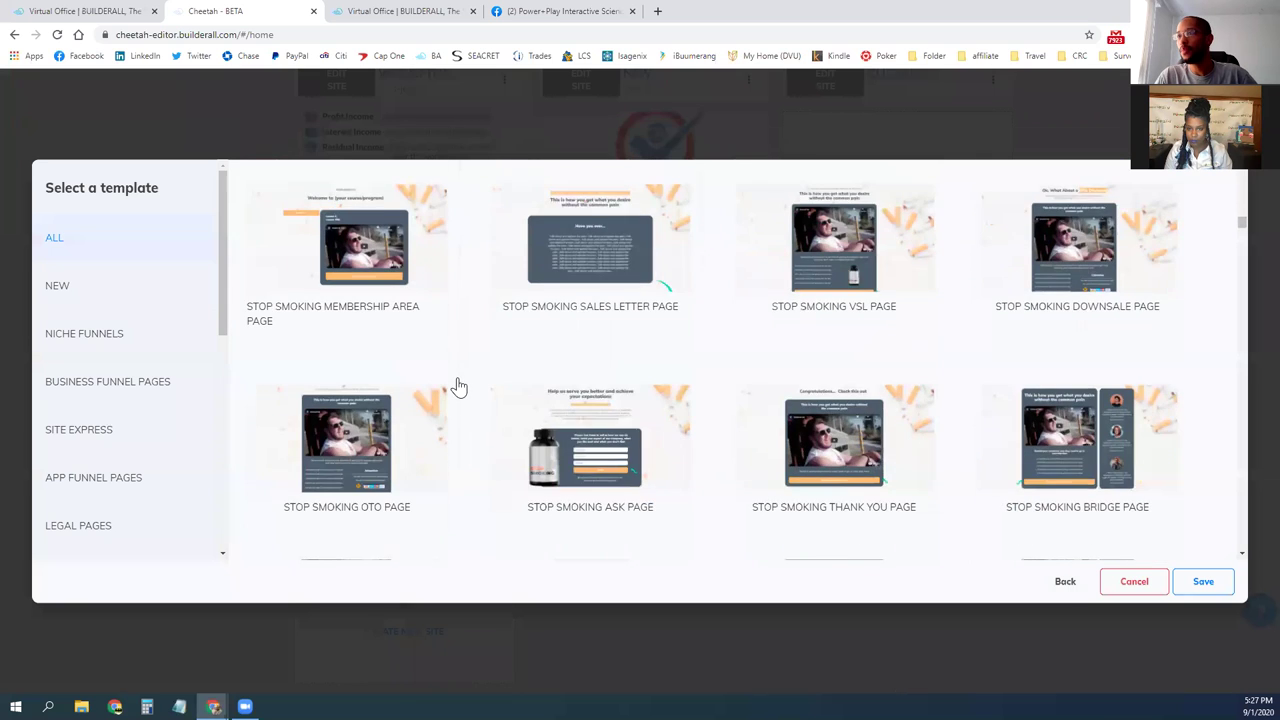
{"action": "scroll", "coordinate": [458, 386], "scroll_direction": "down", "scroll_amount": 10}
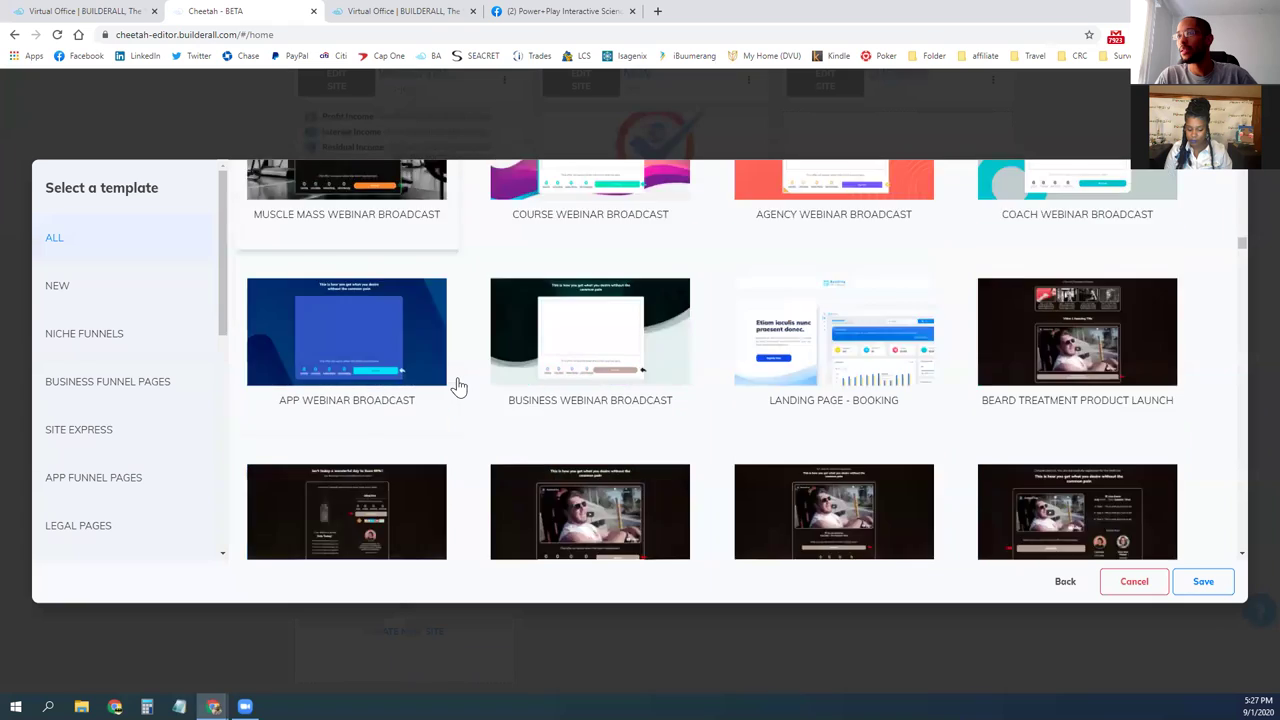
{"action": "scroll", "coordinate": [458, 387], "scroll_direction": "down", "scroll_amount": 10}
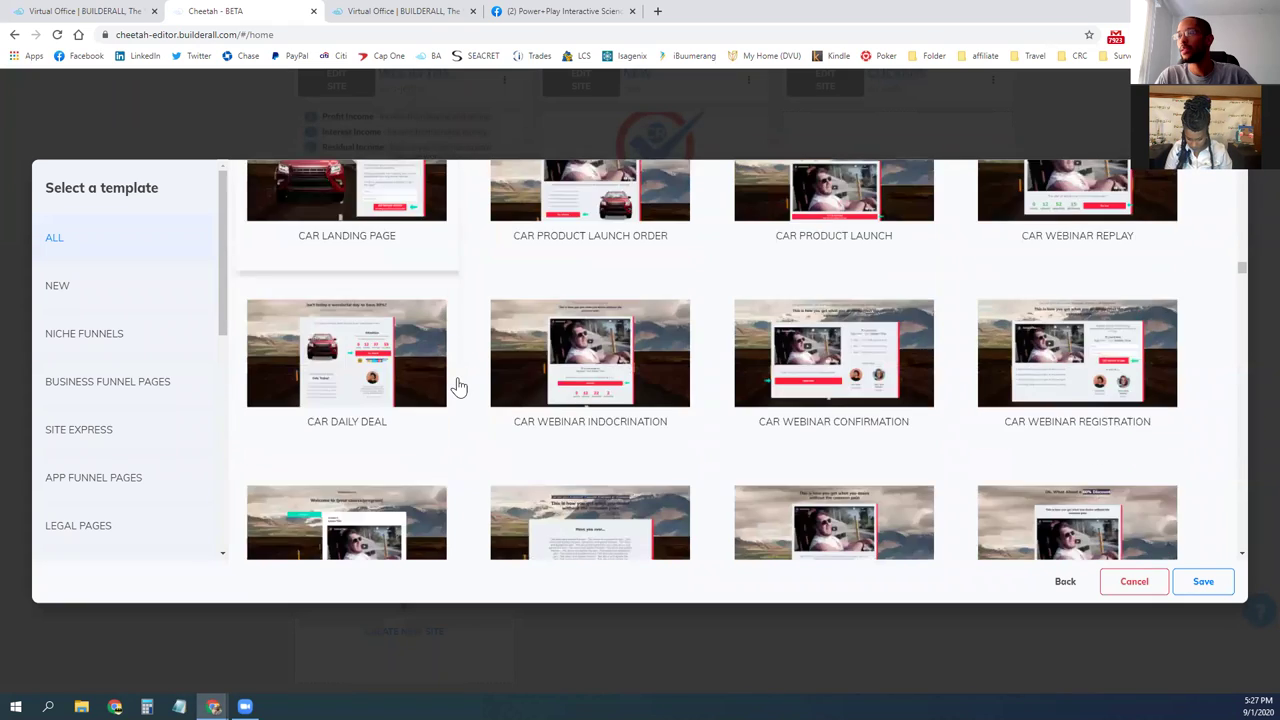
{"action": "scroll", "coordinate": [458, 387], "scroll_direction": "down", "scroll_amount": 4}
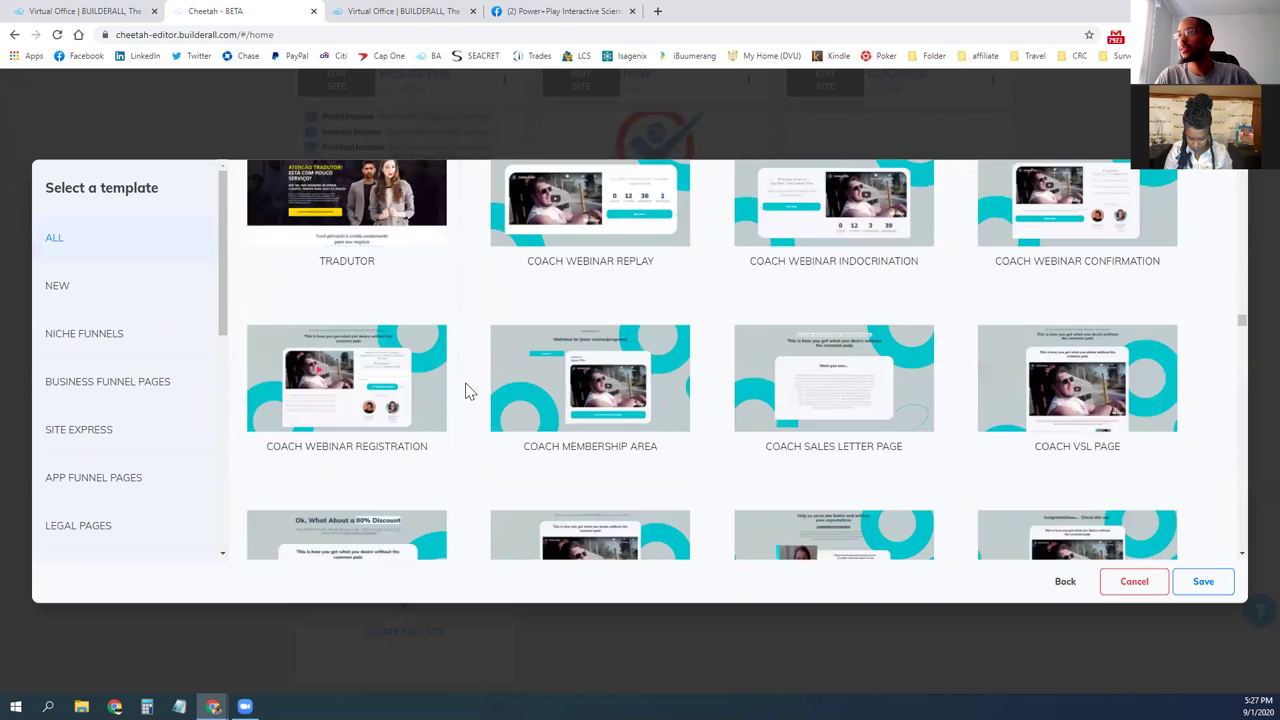
{"action": "scroll", "coordinate": [470, 391], "scroll_direction": "down", "scroll_amount": 1}
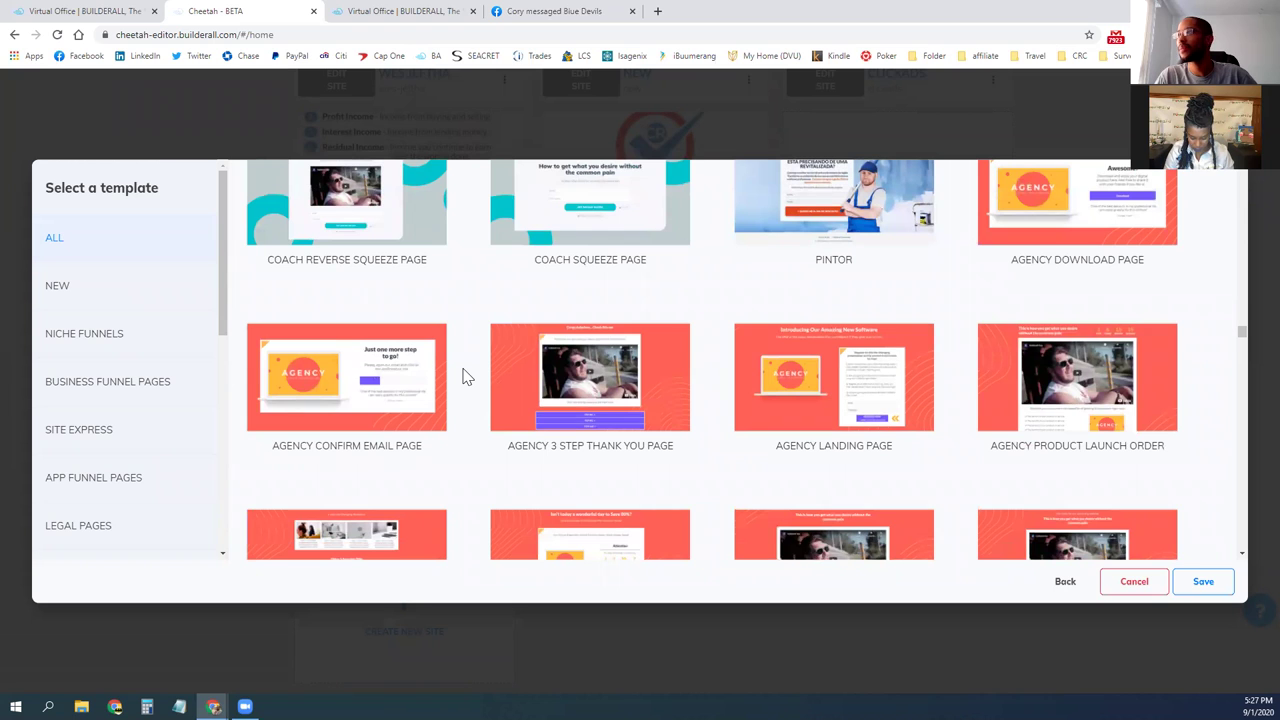
{"action": "scroll", "coordinate": [463, 377], "scroll_direction": "down", "scroll_amount": 1}
{"action": "scroll", "coordinate": [463, 374], "scroll_direction": "up", "scroll_amount": 1}
{"action": "mouse_move", "coordinate": [1133, 192]}
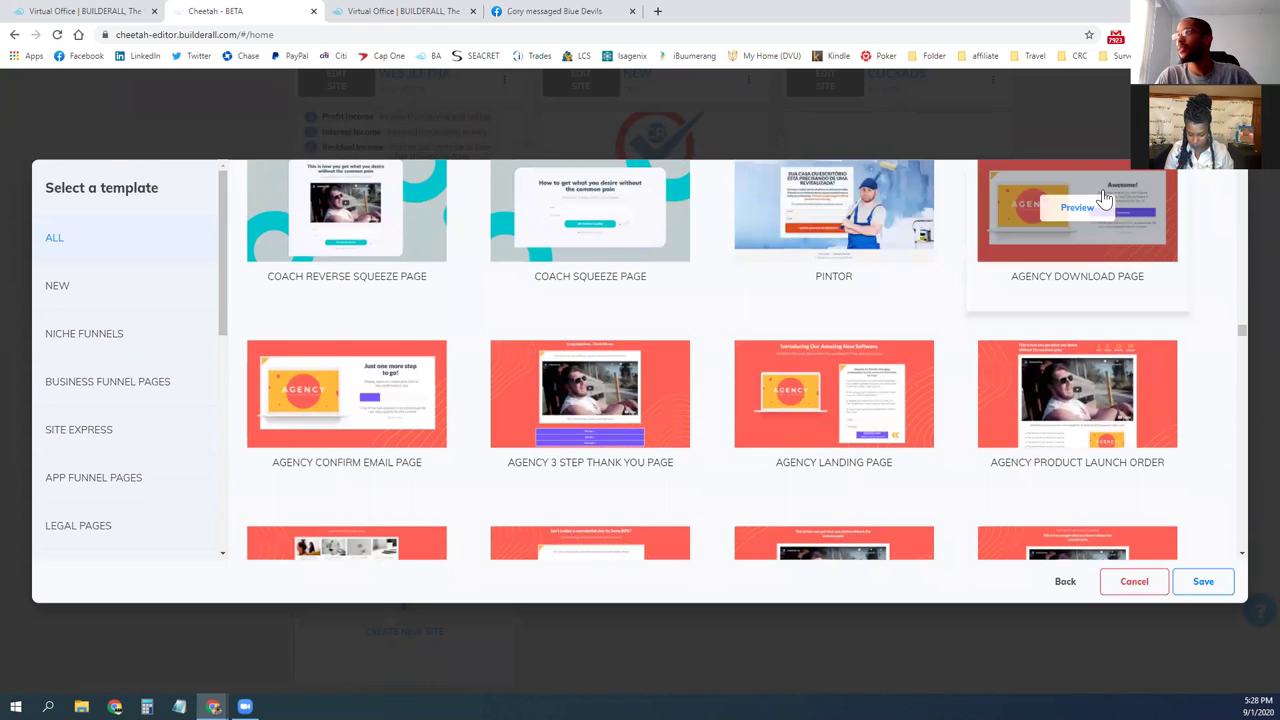
{"action": "left_click", "coordinate": [1070, 280]}
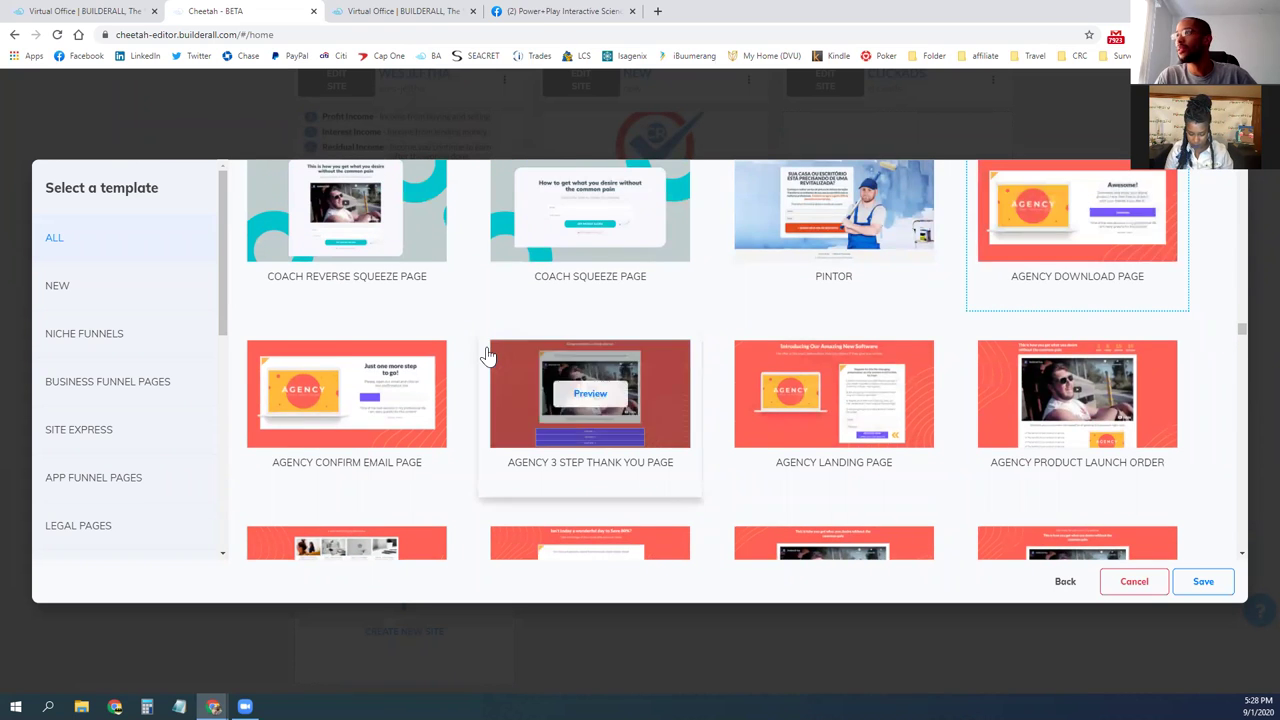
Step: Choose the Agency Reverse Squeeze Page template for the new site
{"action": "scroll", "coordinate": [478, 349], "scroll_direction": "down", "scroll_amount": 1}
{"action": "scroll", "coordinate": [476, 350], "scroll_direction": "down", "scroll_amount": 4}
{"action": "scroll", "coordinate": [475, 349], "scroll_direction": "down", "scroll_amount": 8}
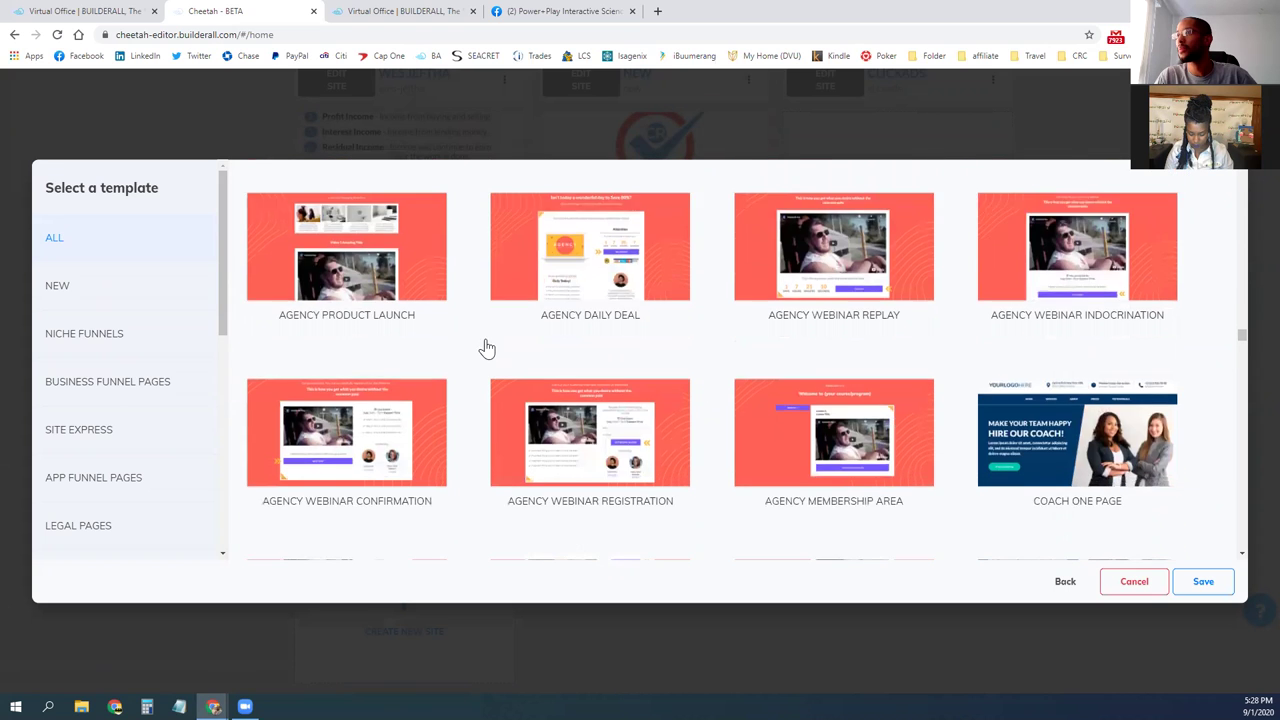
{"action": "scroll", "coordinate": [488, 347], "scroll_direction": "down", "scroll_amount": 3}
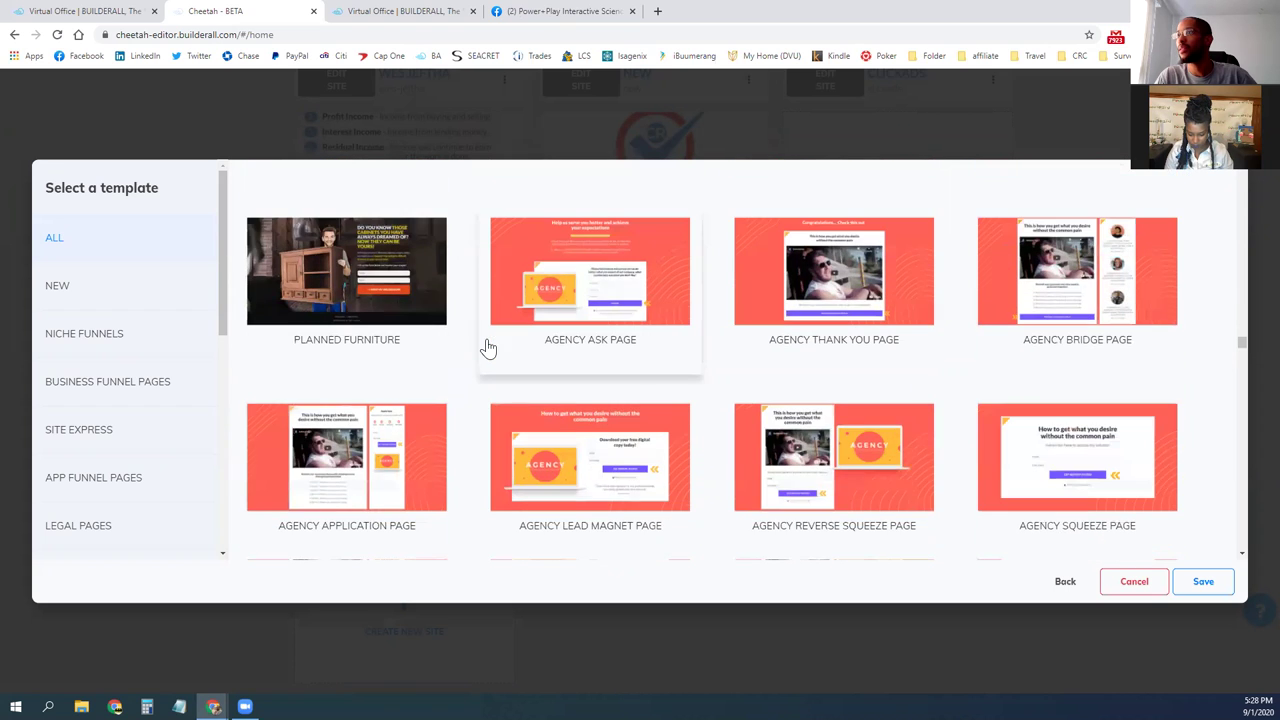
{"action": "scroll", "coordinate": [478, 360], "scroll_direction": "down", "scroll_amount": 1}
{"action": "scroll", "coordinate": [470, 360], "scroll_direction": "down", "scroll_amount": 1}
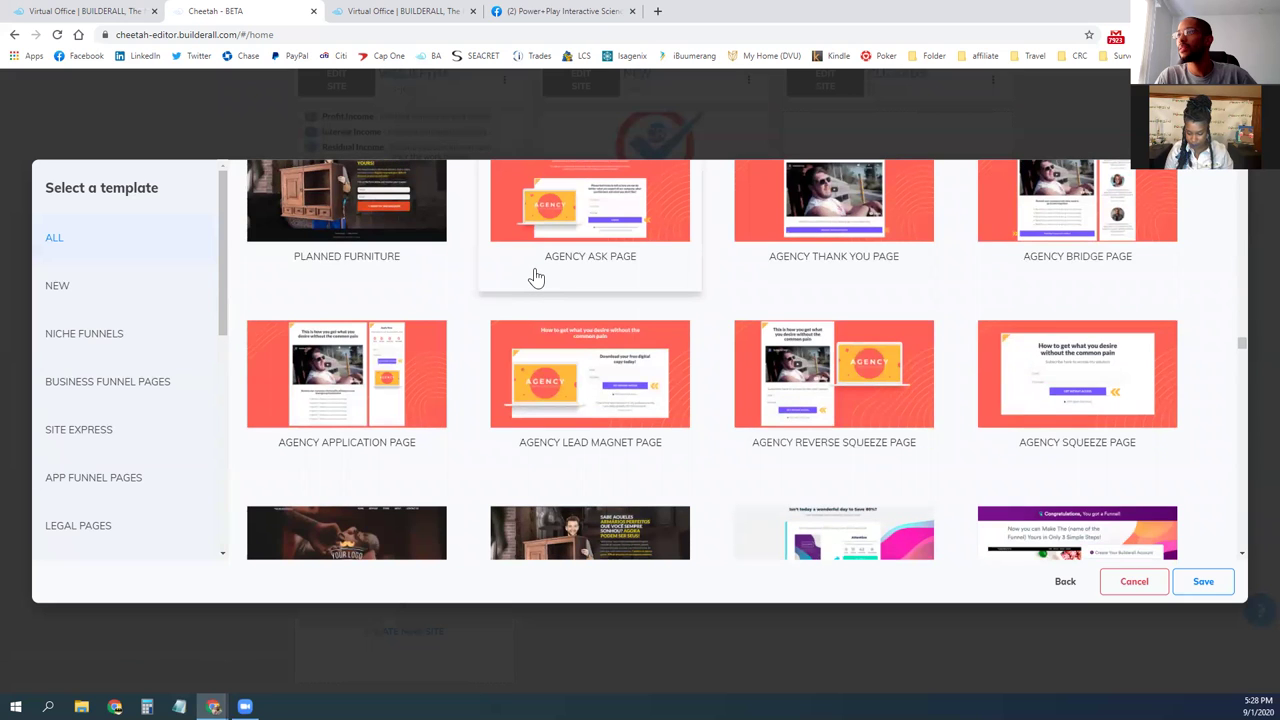
{"action": "scroll", "coordinate": [530, 287], "scroll_direction": "down", "scroll_amount": 2}
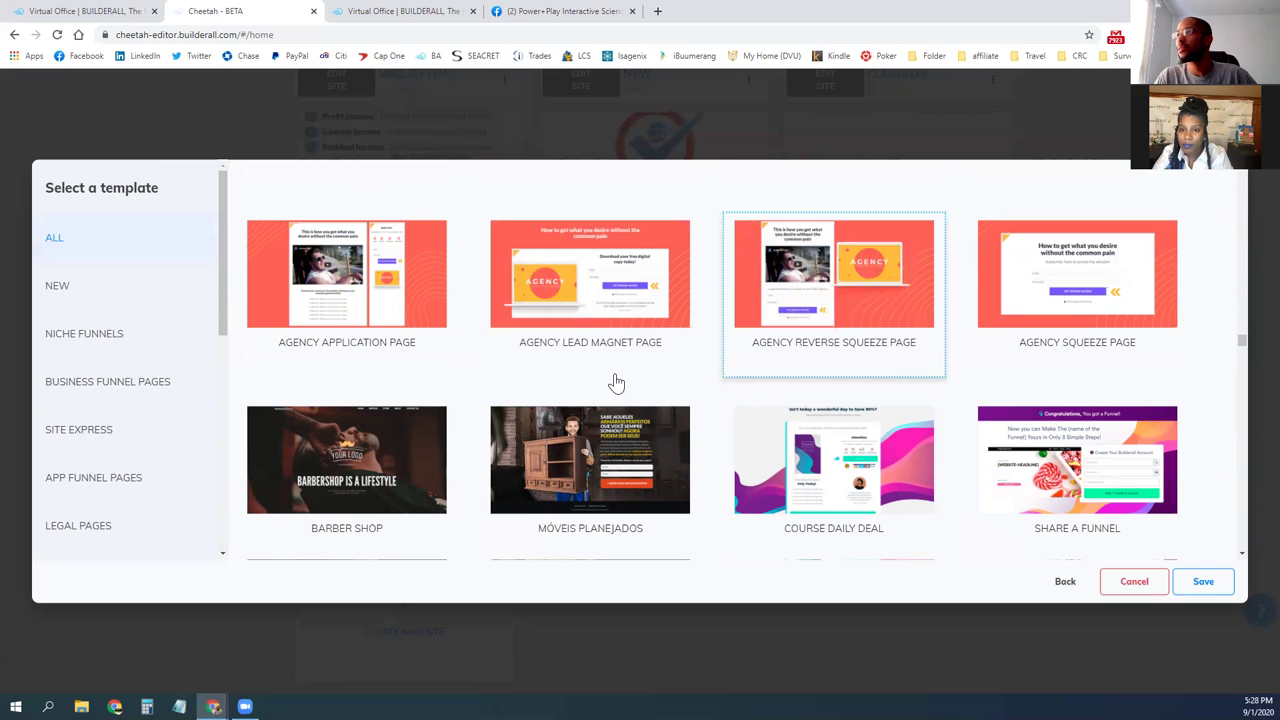
Step: Examine the remaining templates through the end of the gallery, including business, Site Express, theme and niche funnel designs
{"action": "scroll", "coordinate": [590, 345], "scroll_direction": "down", "scroll_amount": 7}
{"action": "scroll", "coordinate": [593, 340], "scroll_direction": "down", "scroll_amount": 8}
{"action": "scroll", "coordinate": [652, 343], "scroll_direction": "down", "scroll_amount": 12}
{"action": "scroll", "coordinate": [652, 343], "scroll_direction": "down", "scroll_amount": 15}
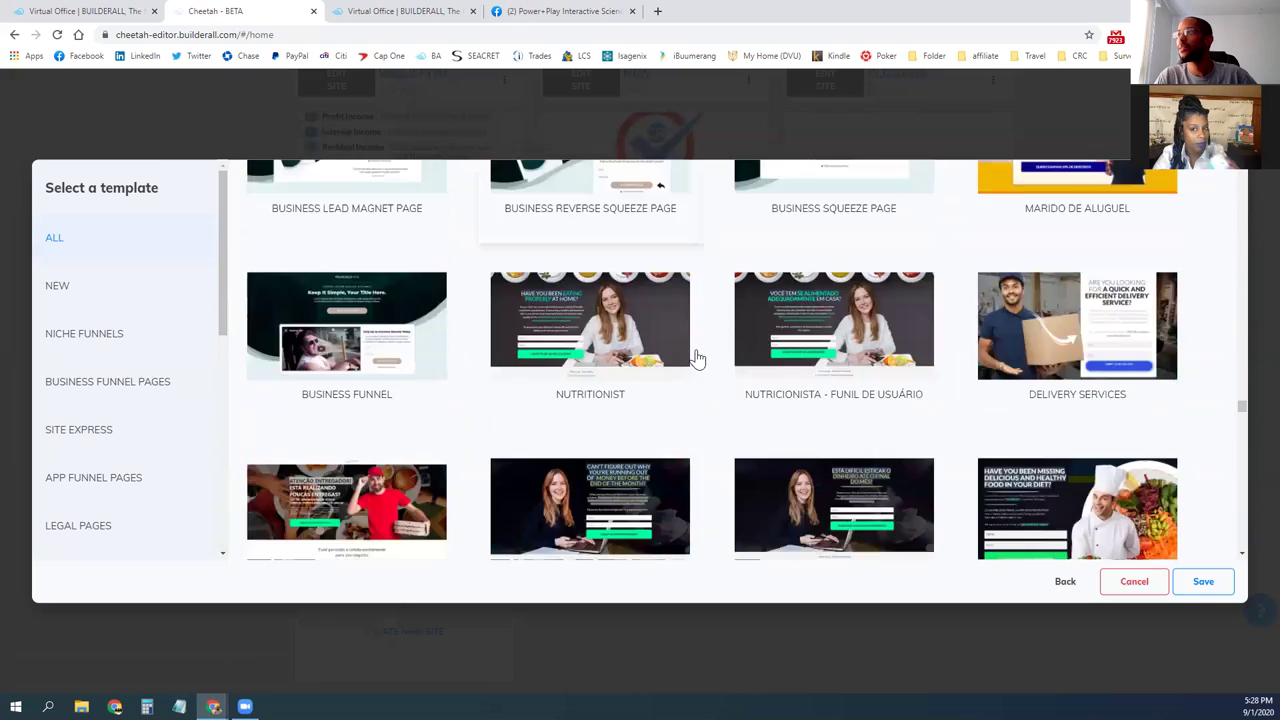
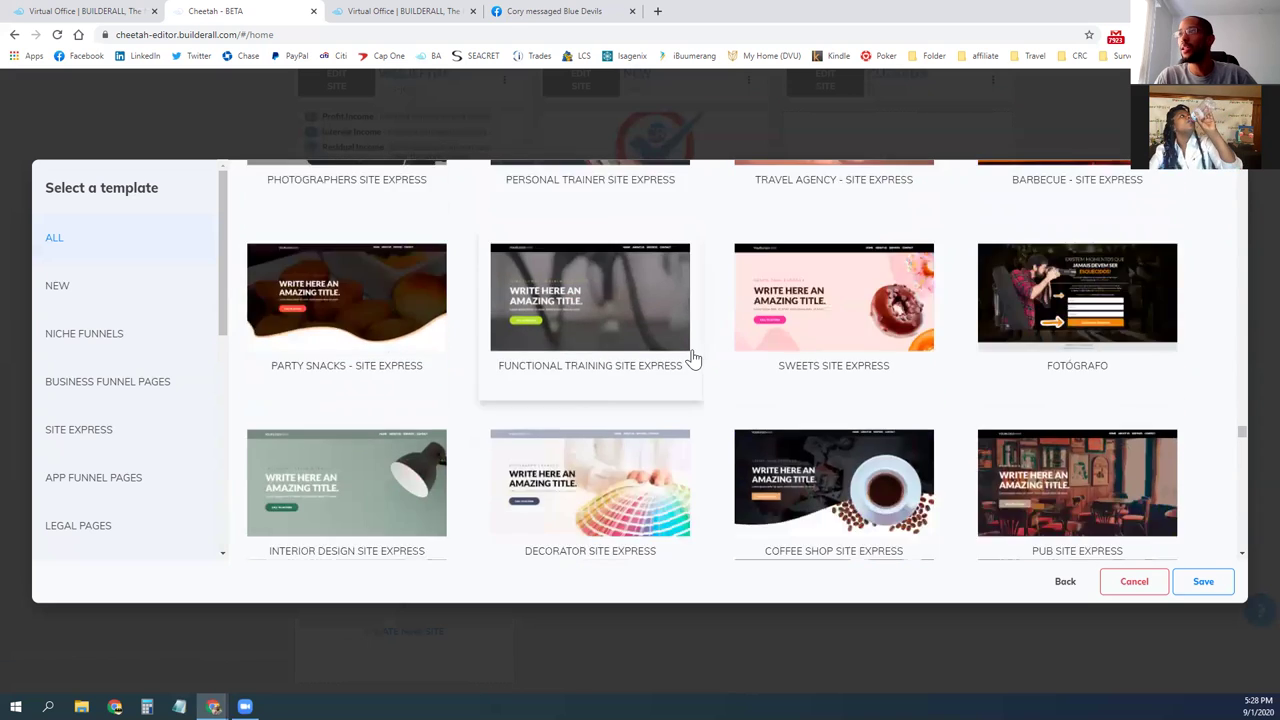
{"action": "scroll", "coordinate": [665, 369], "scroll_direction": "up", "scroll_amount": 2}
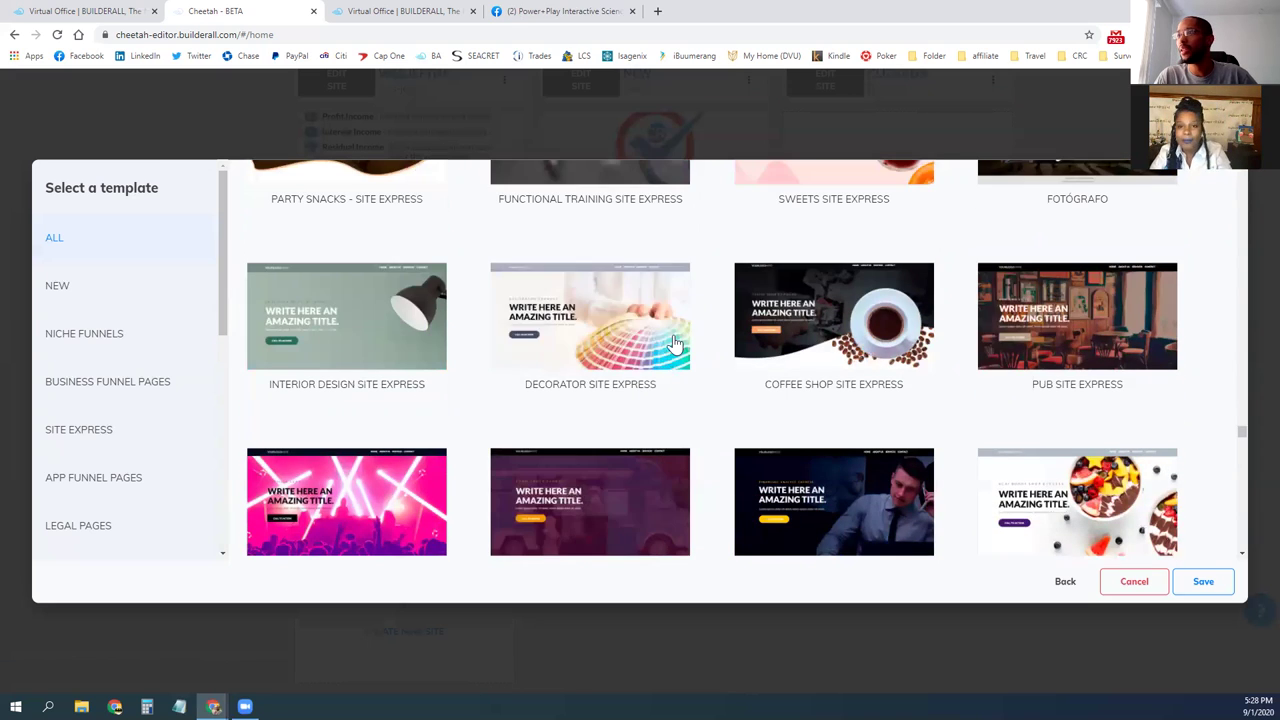
{"action": "scroll", "coordinate": [675, 340], "scroll_direction": "down", "scroll_amount": 5}
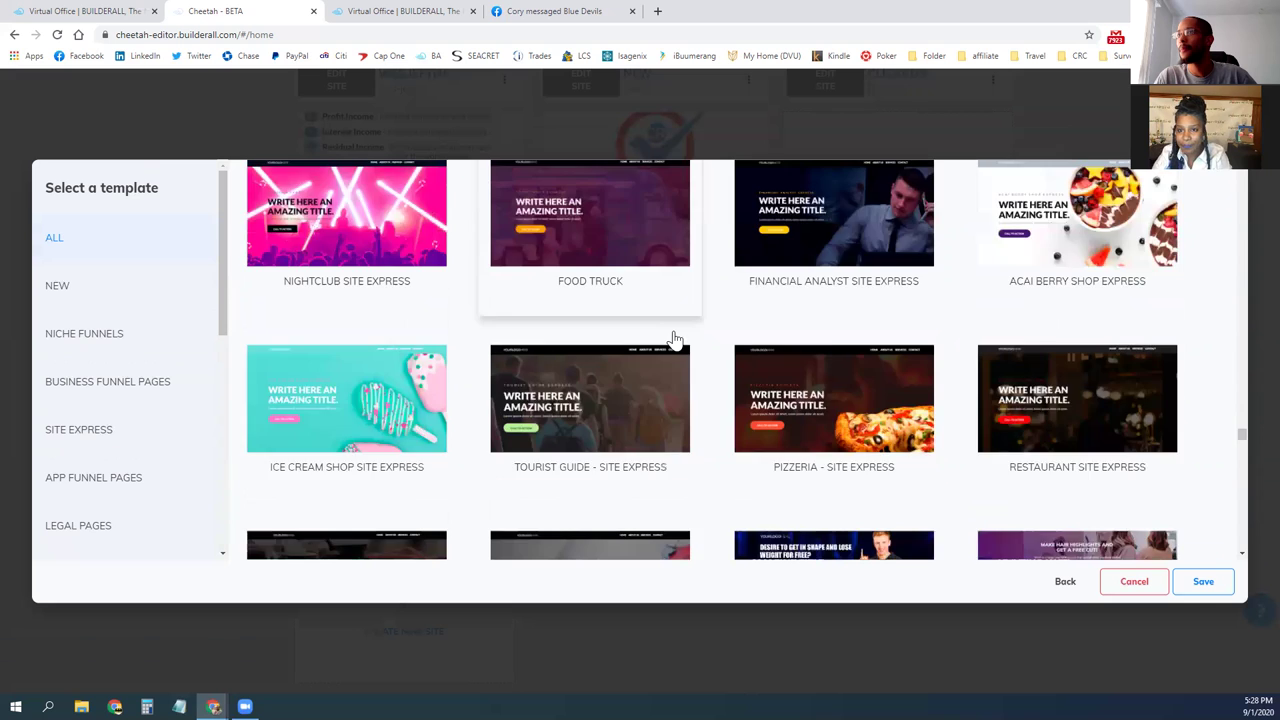
{"action": "scroll", "coordinate": [675, 340], "scroll_direction": "down", "scroll_amount": 7}
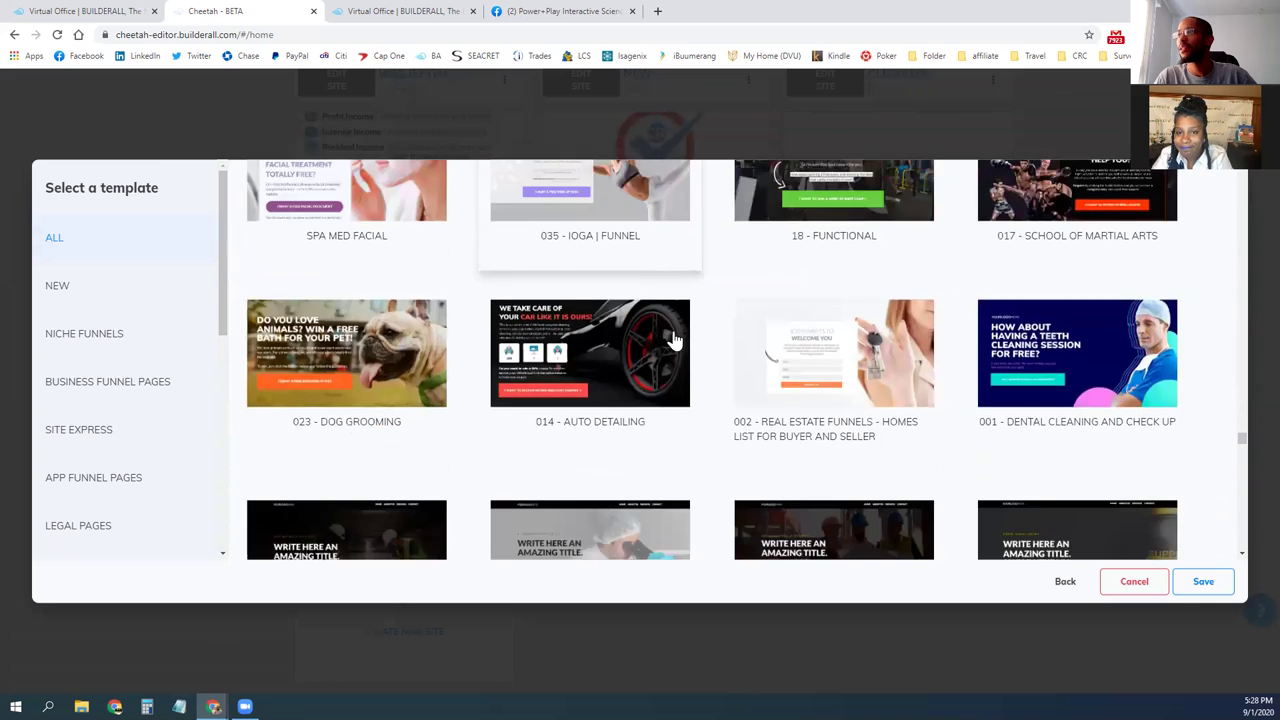
{"action": "scroll", "coordinate": [675, 340], "scroll_direction": "down", "scroll_amount": 10}
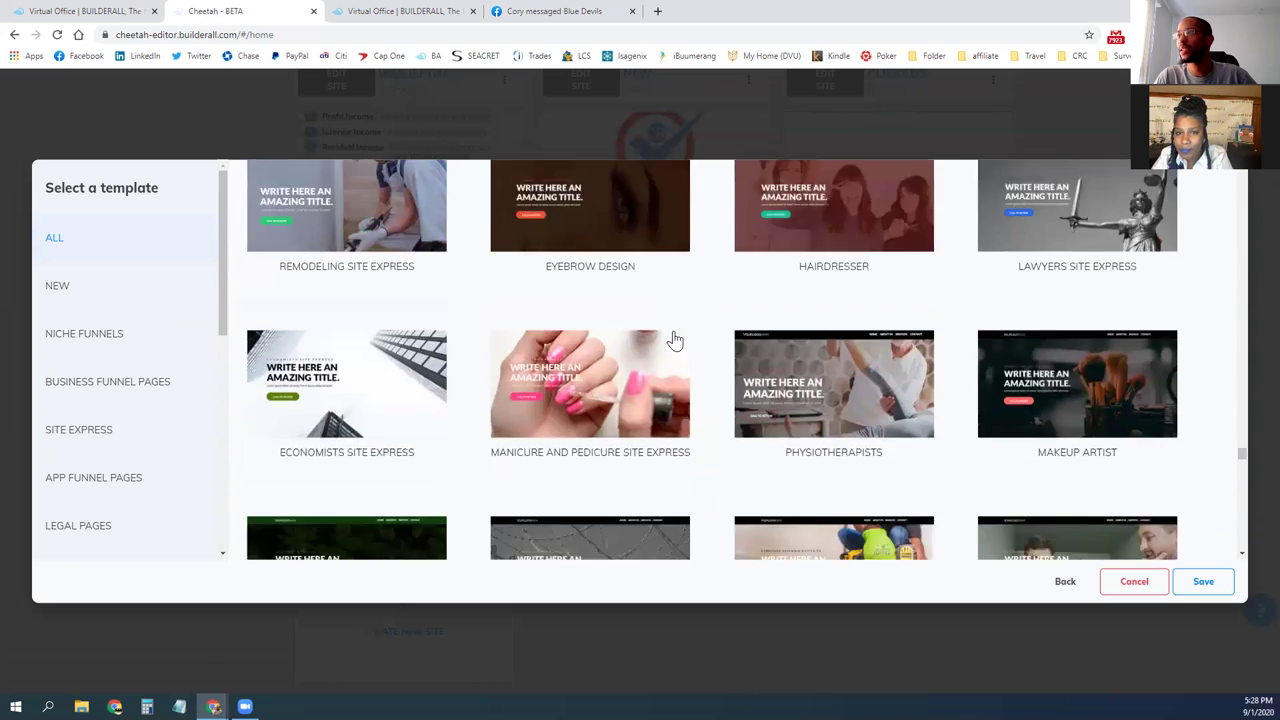
{"action": "scroll", "coordinate": [675, 340], "scroll_direction": "down", "scroll_amount": 7}
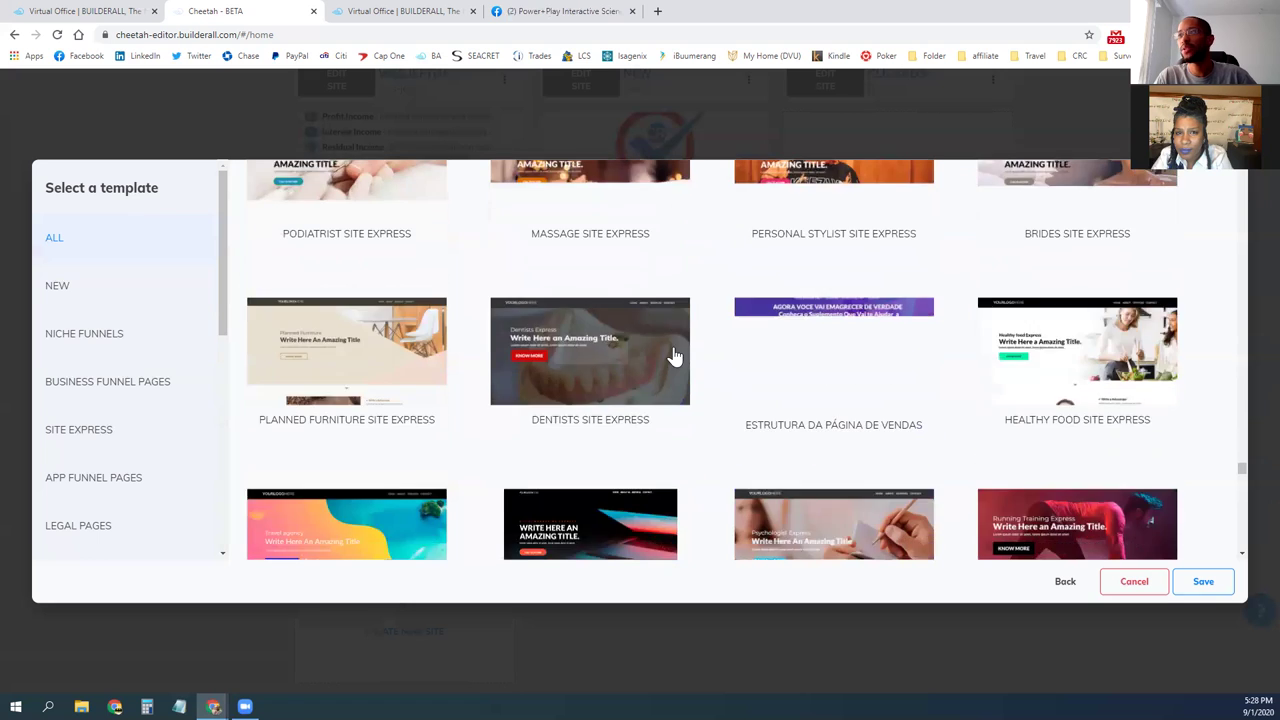
{"action": "scroll", "coordinate": [675, 358], "scroll_direction": "down", "scroll_amount": 7}
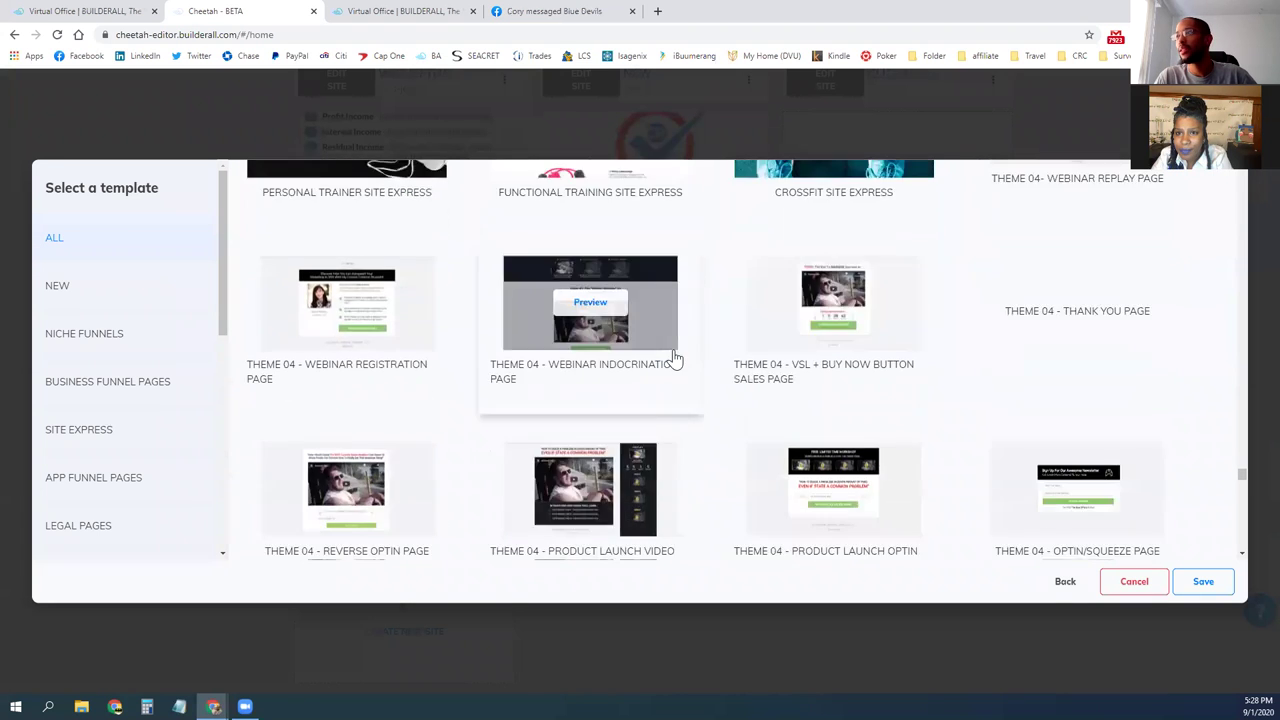
{"action": "scroll", "coordinate": [675, 358], "scroll_direction": "down", "scroll_amount": 4}
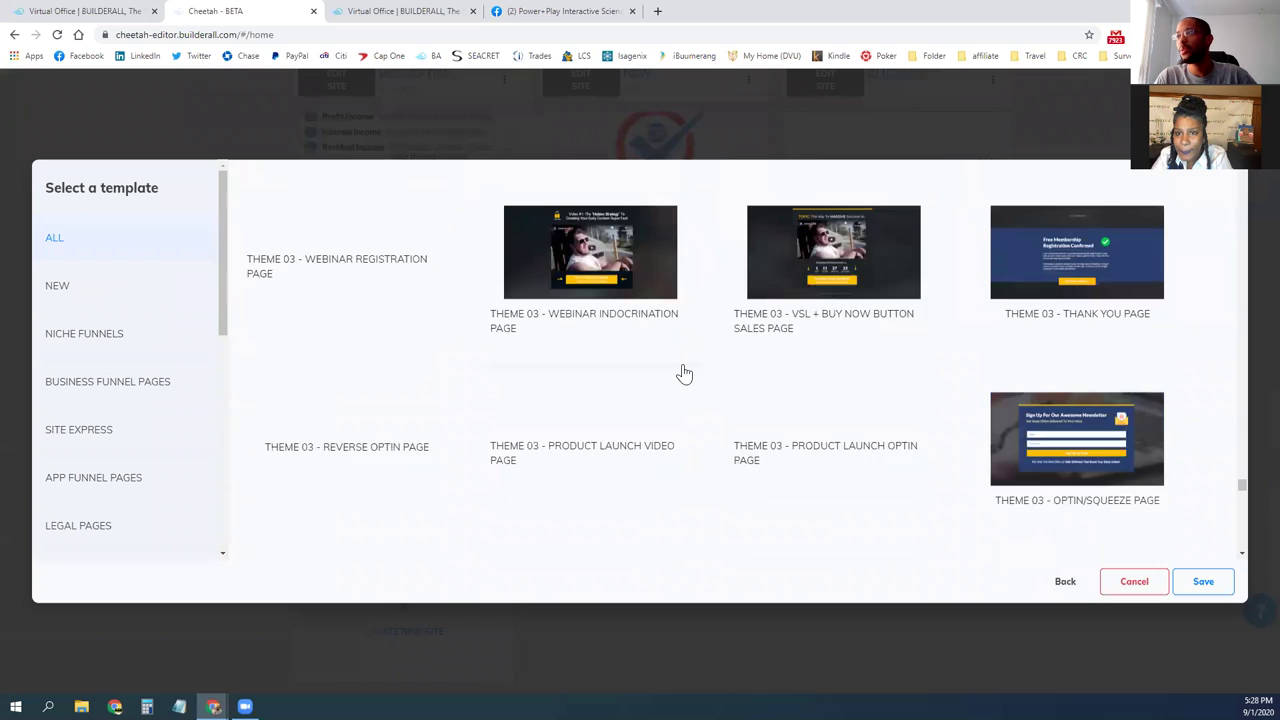
{"action": "scroll", "coordinate": [677, 368], "scroll_direction": "down", "scroll_amount": 8}
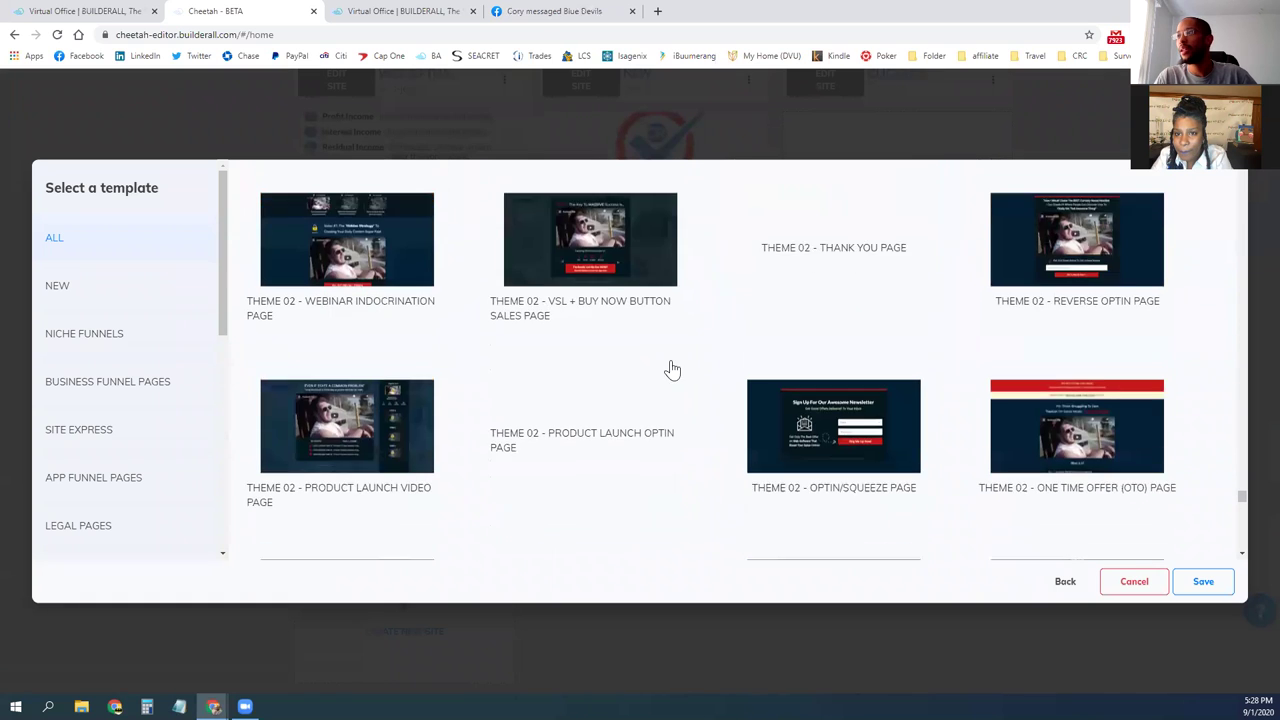
{"action": "scroll", "coordinate": [677, 368], "scroll_direction": "down", "scroll_amount": 10}
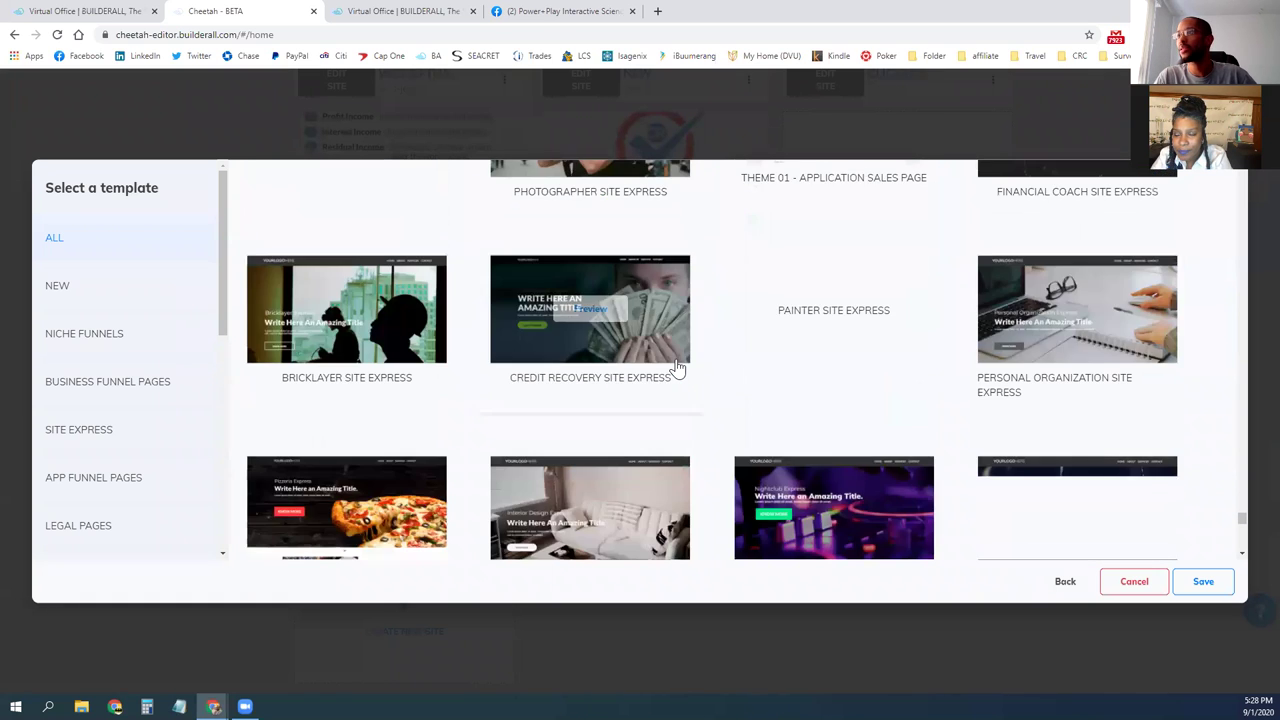
{"action": "scroll", "coordinate": [677, 368], "scroll_direction": "down", "scroll_amount": 6}
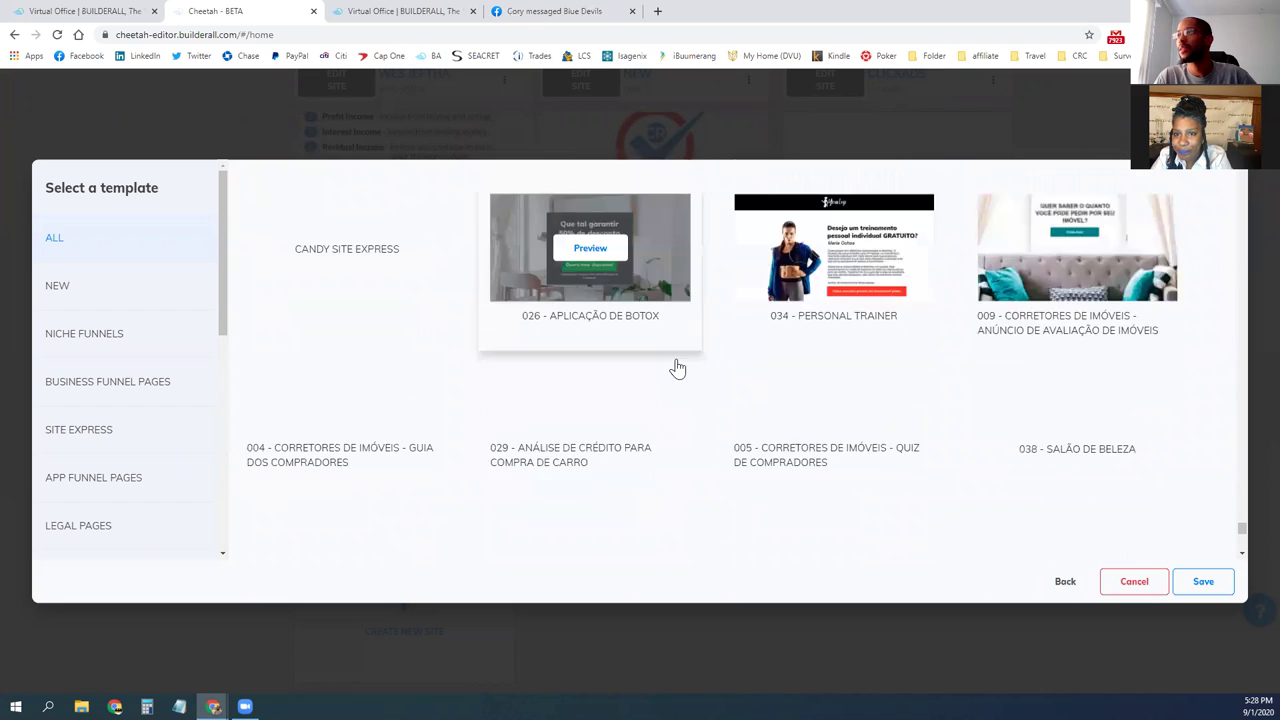
{"action": "scroll", "coordinate": [677, 368], "scroll_direction": "down", "scroll_amount": 6}
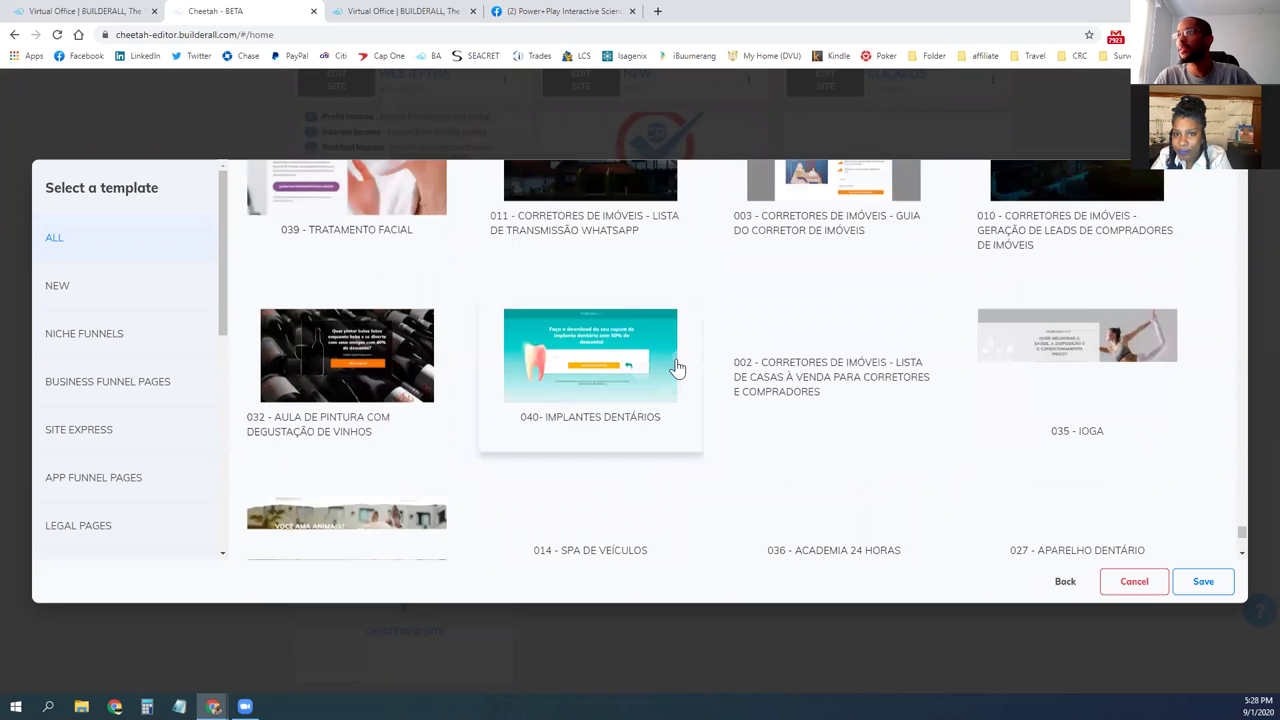
{"action": "scroll", "coordinate": [677, 368], "scroll_direction": "down", "scroll_amount": 6}
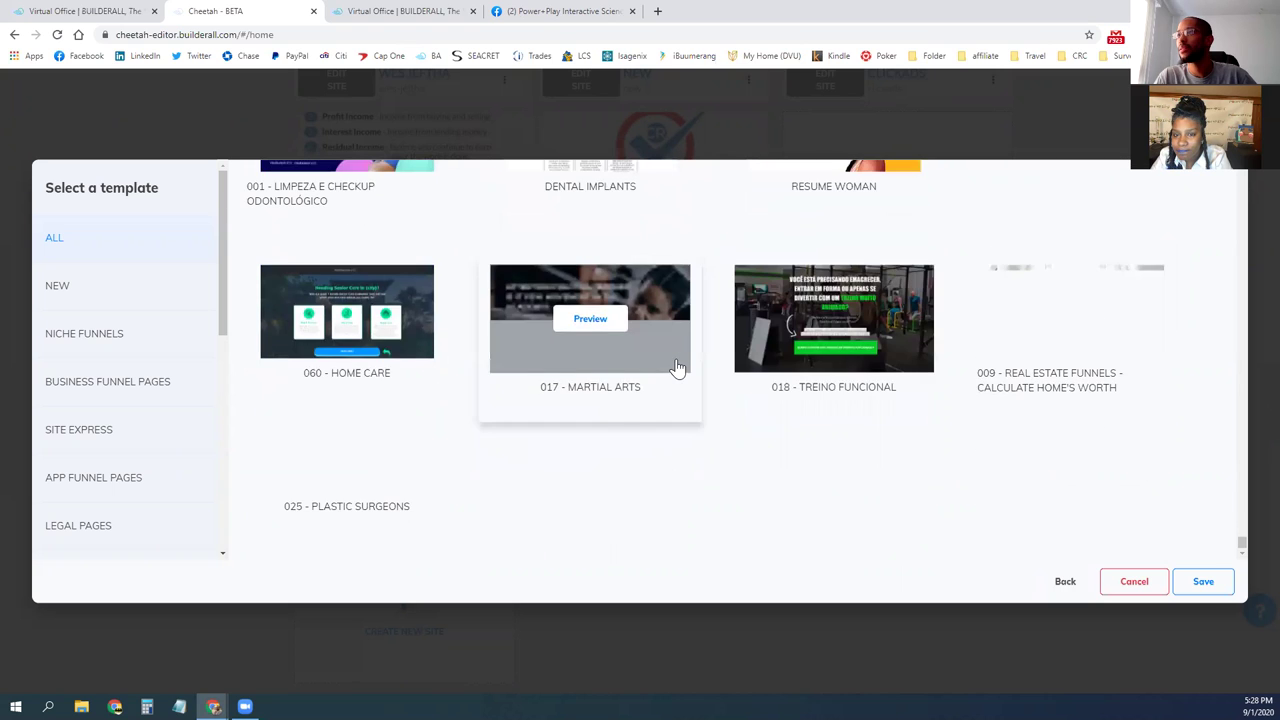
{"action": "scroll", "coordinate": [677, 368], "scroll_direction": "down", "scroll_amount": 2}
Step: Save the template selection to create the Power+Play Interactive Science site
{"action": "left_click", "coordinate": [1207, 584]}
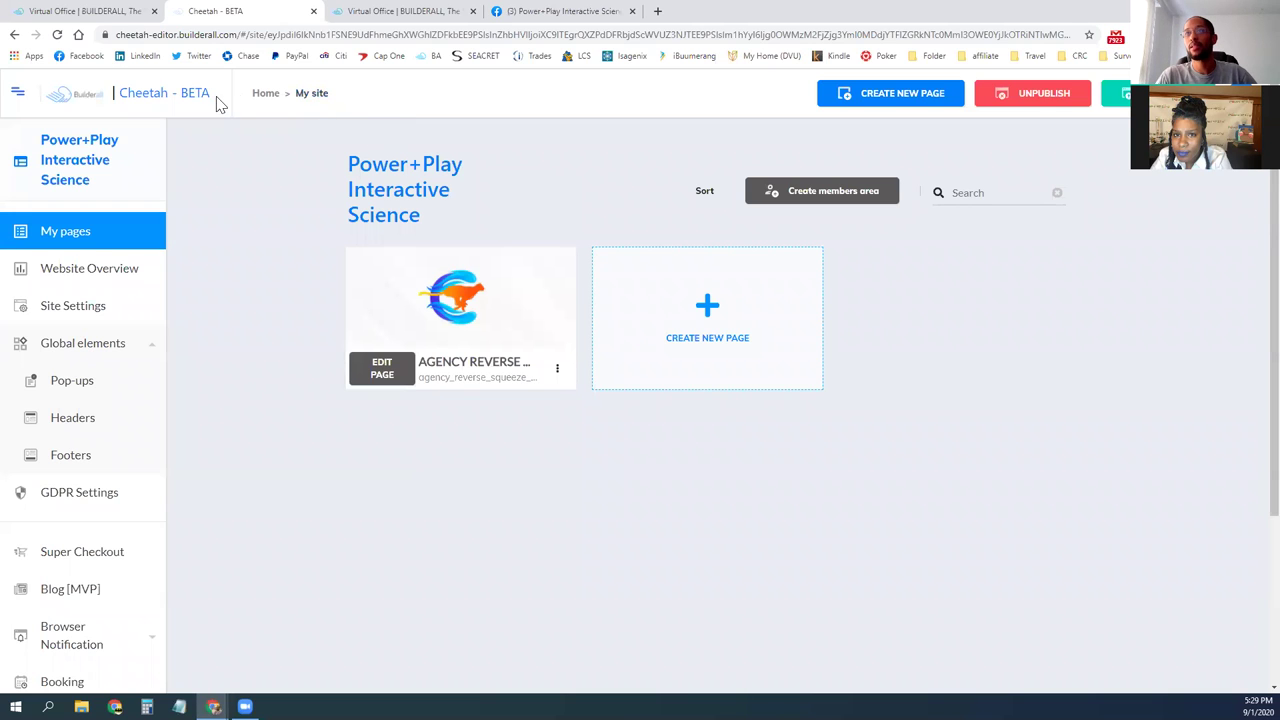
Step: Return to the list of published sites and open the Power+Play Interactive Science site for editing
{"action": "left_click", "coordinate": [266, 95]}
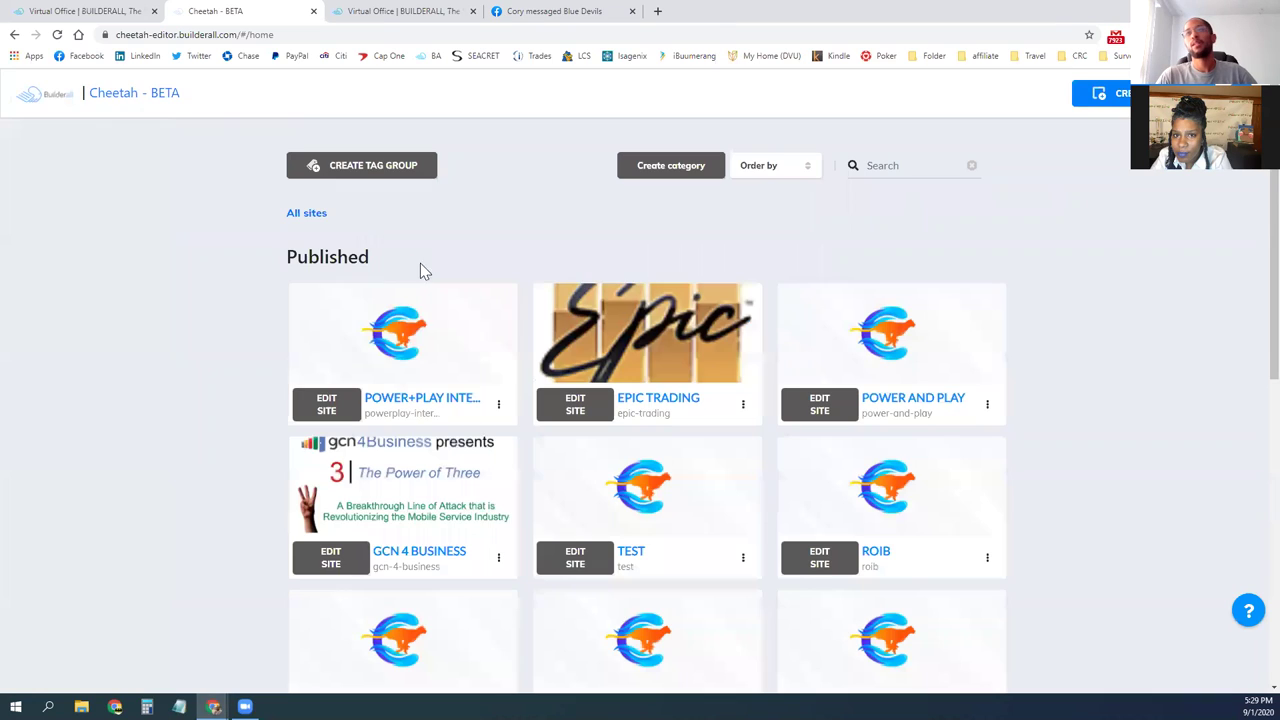
{"action": "mouse_move", "coordinate": [464, 305]}
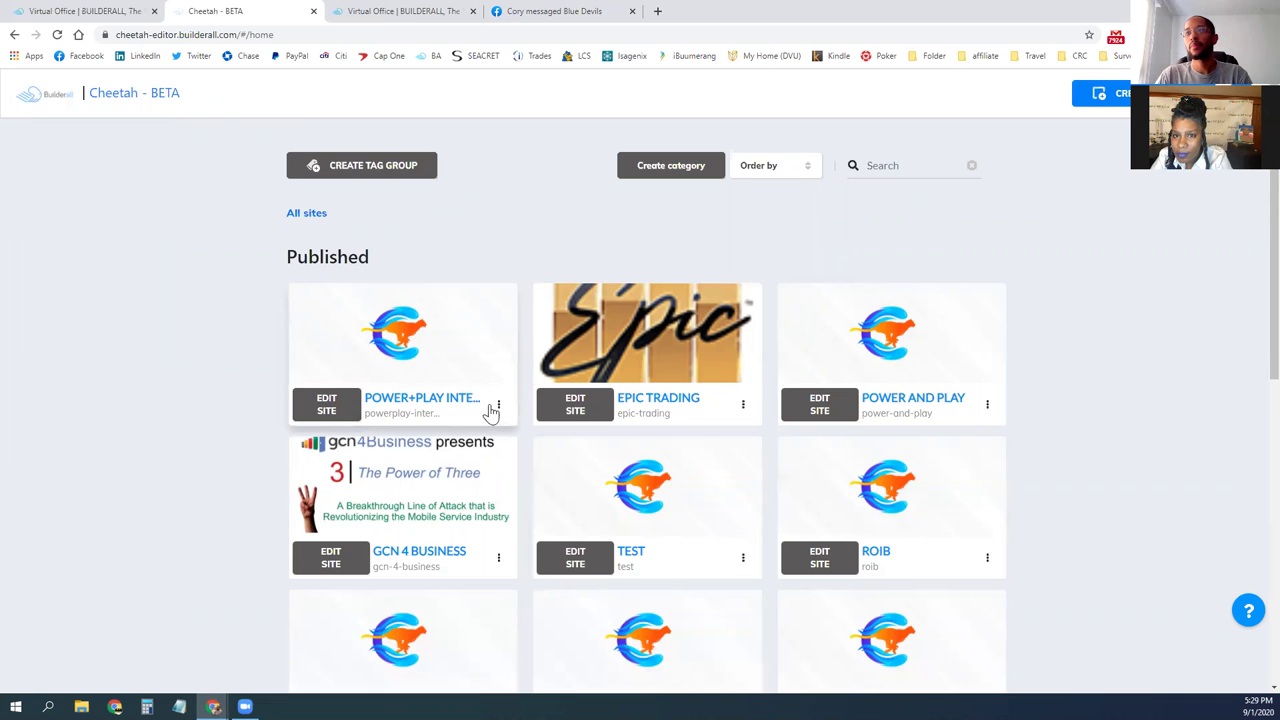
{"action": "left_click", "coordinate": [333, 413]}
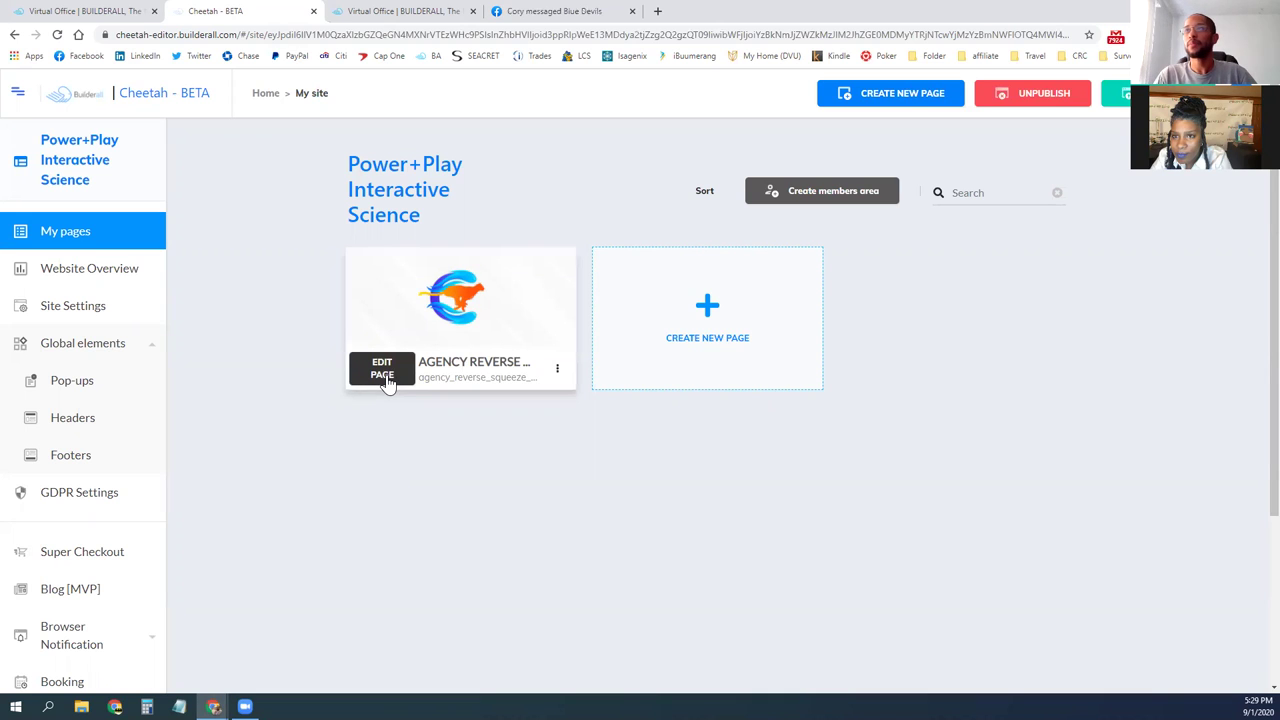
Step: Open the Agency Reverse Squeeze page in the page editor and skip the guided tour
{"action": "left_click", "coordinate": [383, 370]}
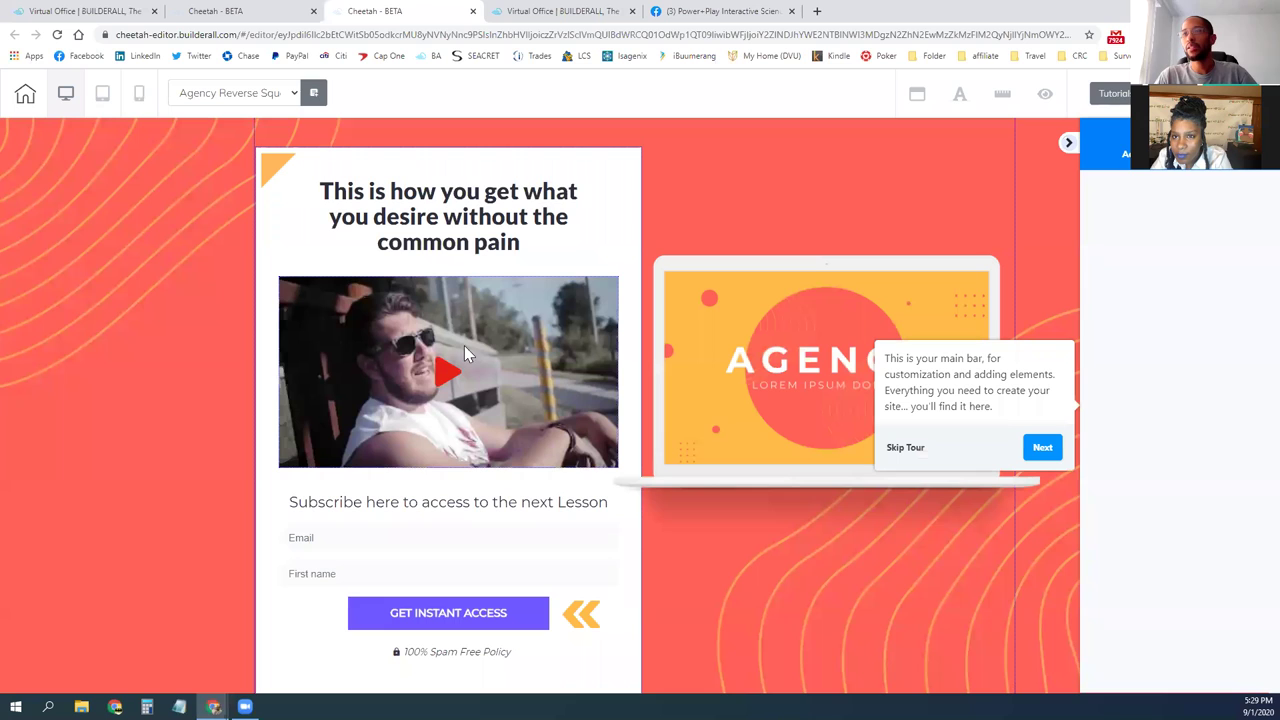
{"action": "left_click", "coordinate": [899, 449]}
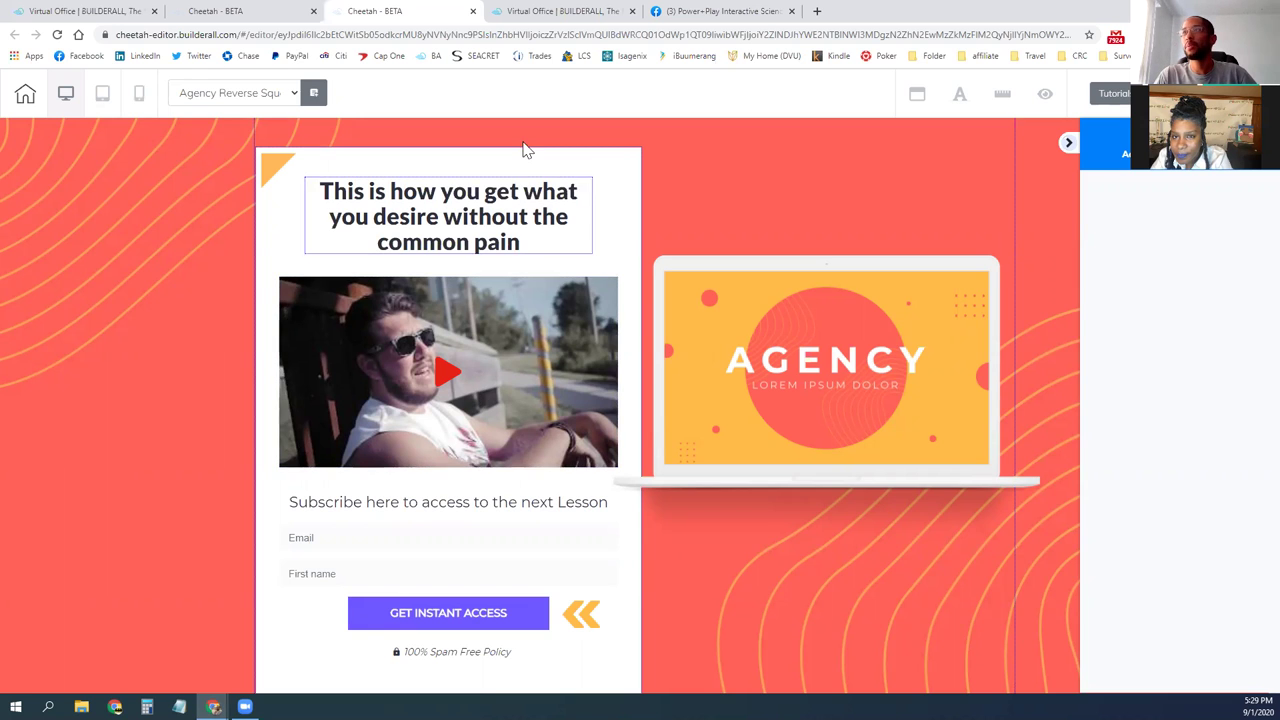
Step: Examine the pinned promotional video on the Power+Play Interactive Science Facebook page, including its enlarged view
{"action": "left_click", "coordinate": [697, 13]}
{"action": "scroll", "coordinate": [590, 380], "scroll_direction": "down", "scroll_amount": 6}
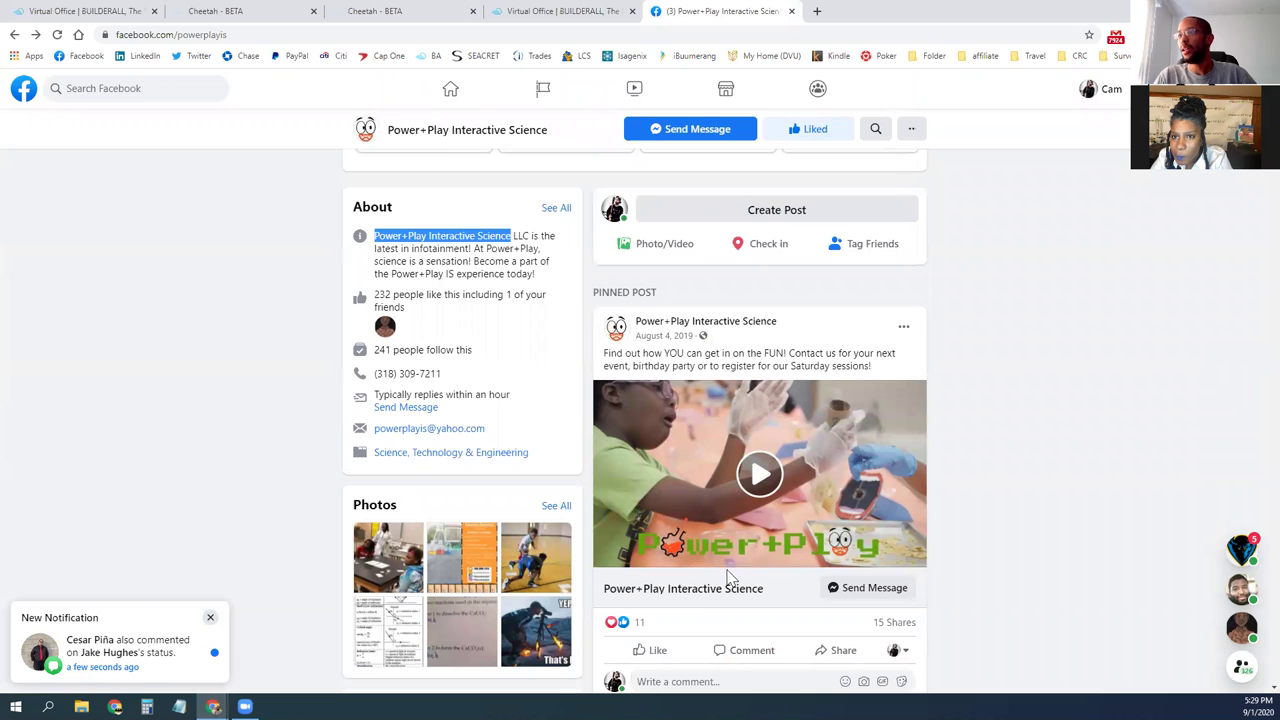
{"action": "left_click", "coordinate": [700, 596]}
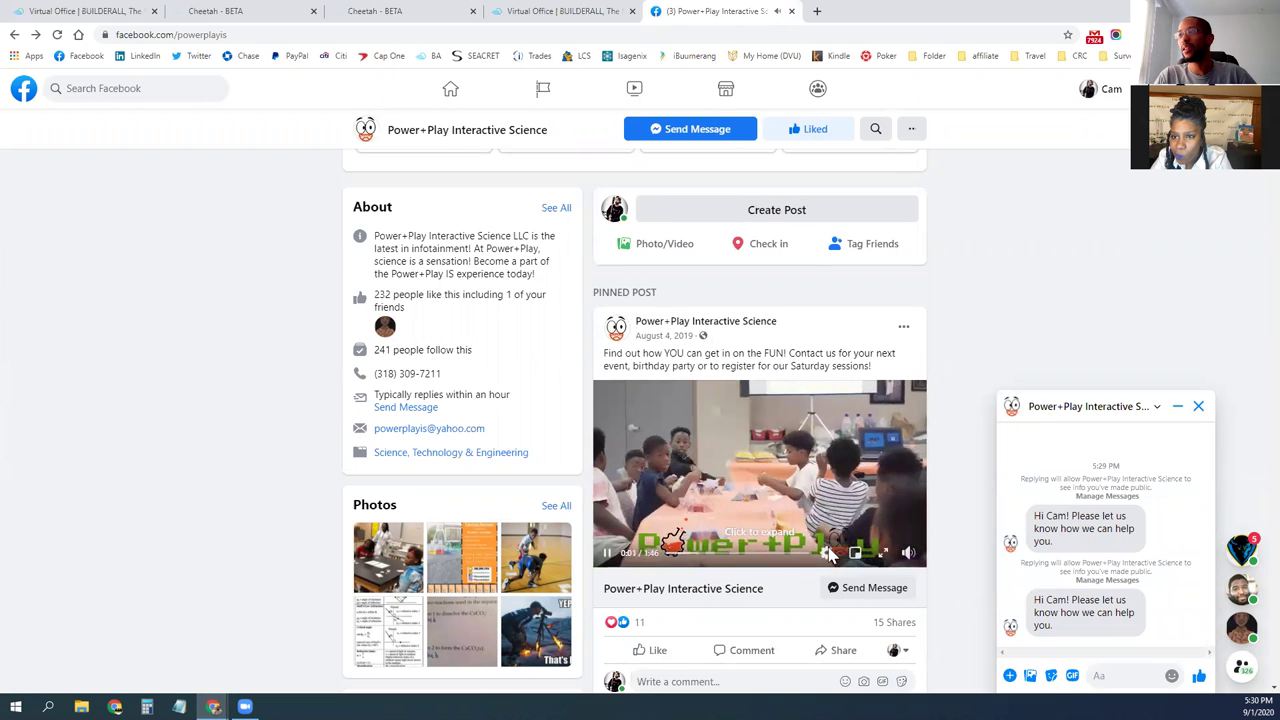
{"action": "left_click", "coordinate": [609, 556]}
{"action": "scroll", "coordinate": [715, 472], "scroll_direction": "down", "scroll_amount": 1}
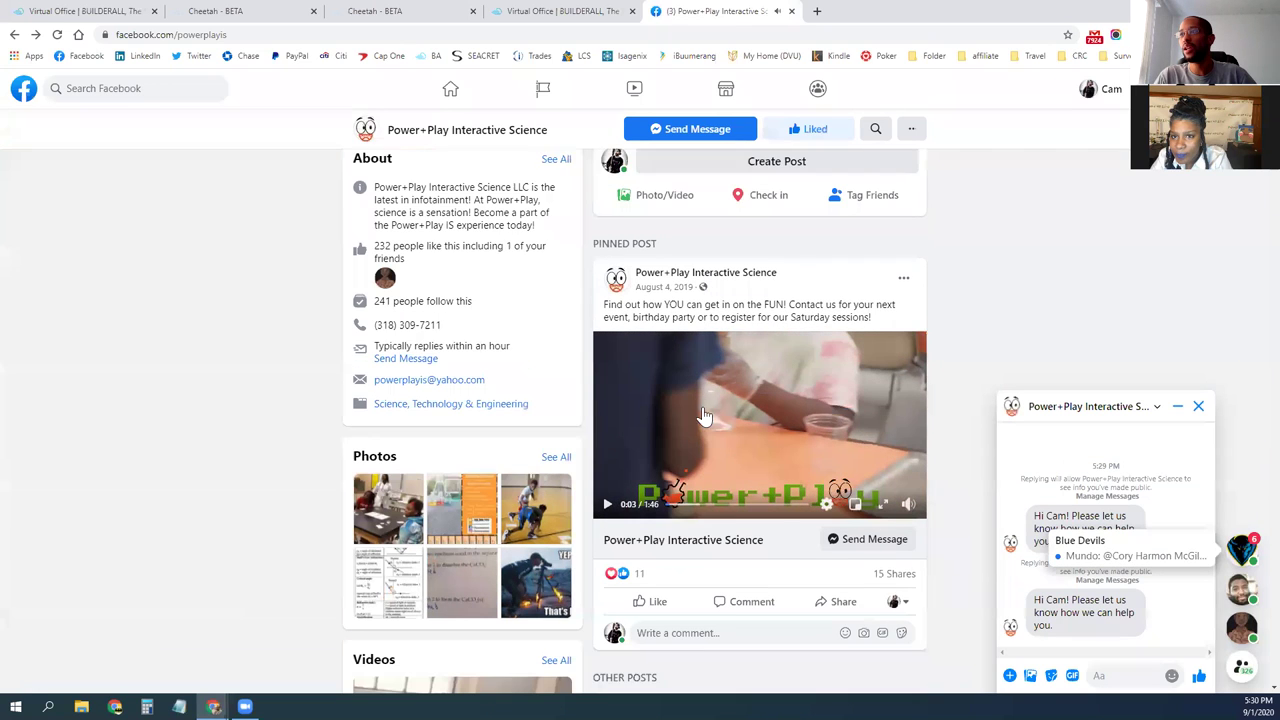
{"action": "left_click", "coordinate": [698, 392]}
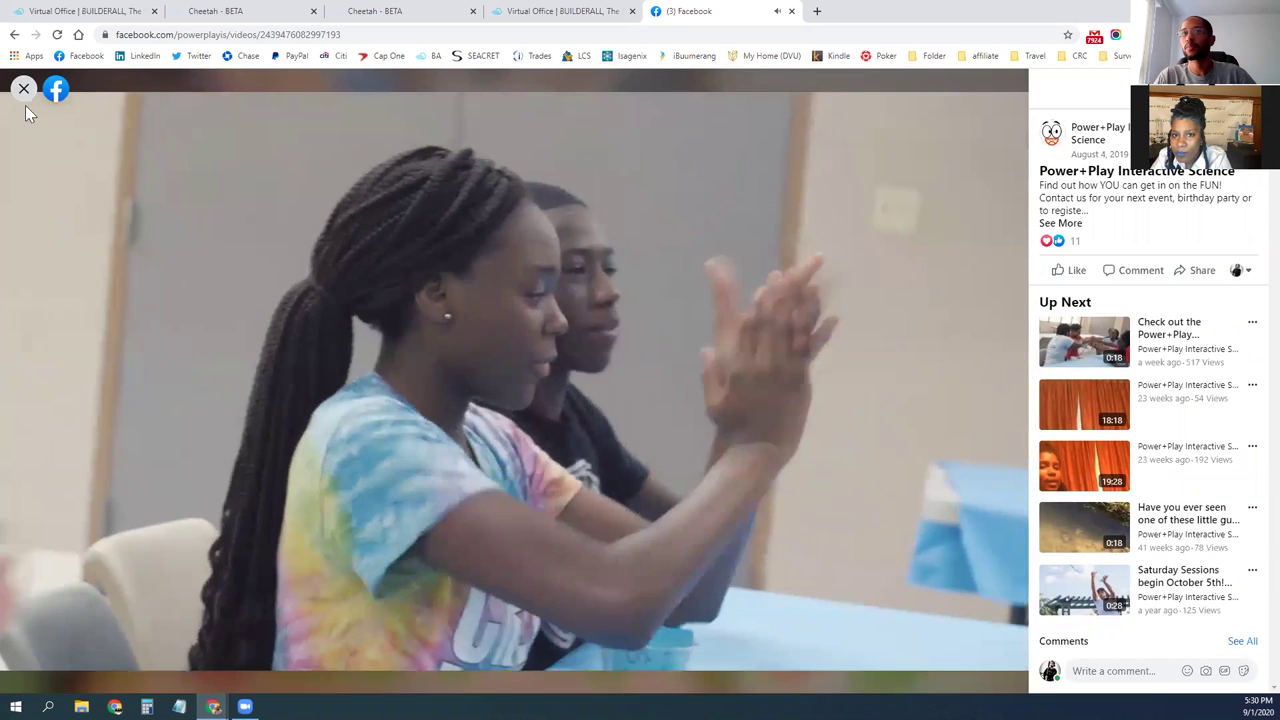
{"action": "left_click", "coordinate": [298, 355]}
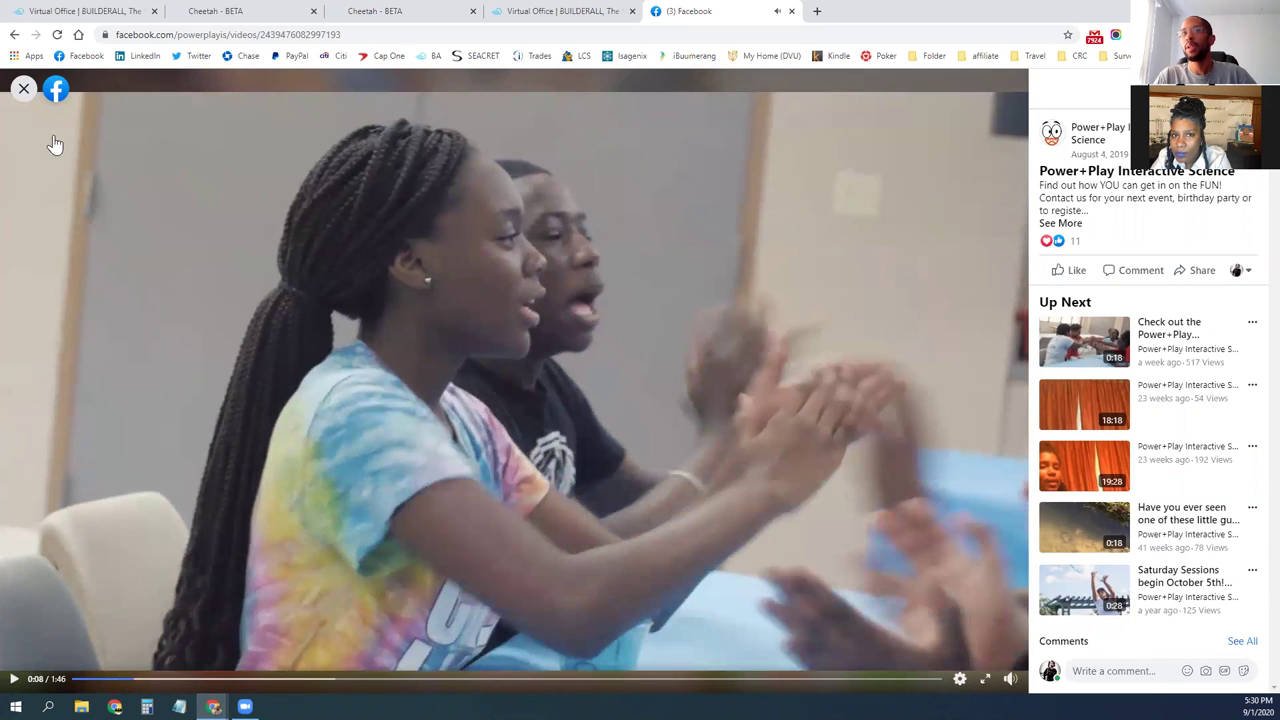
{"action": "left_click", "coordinate": [24, 88]}
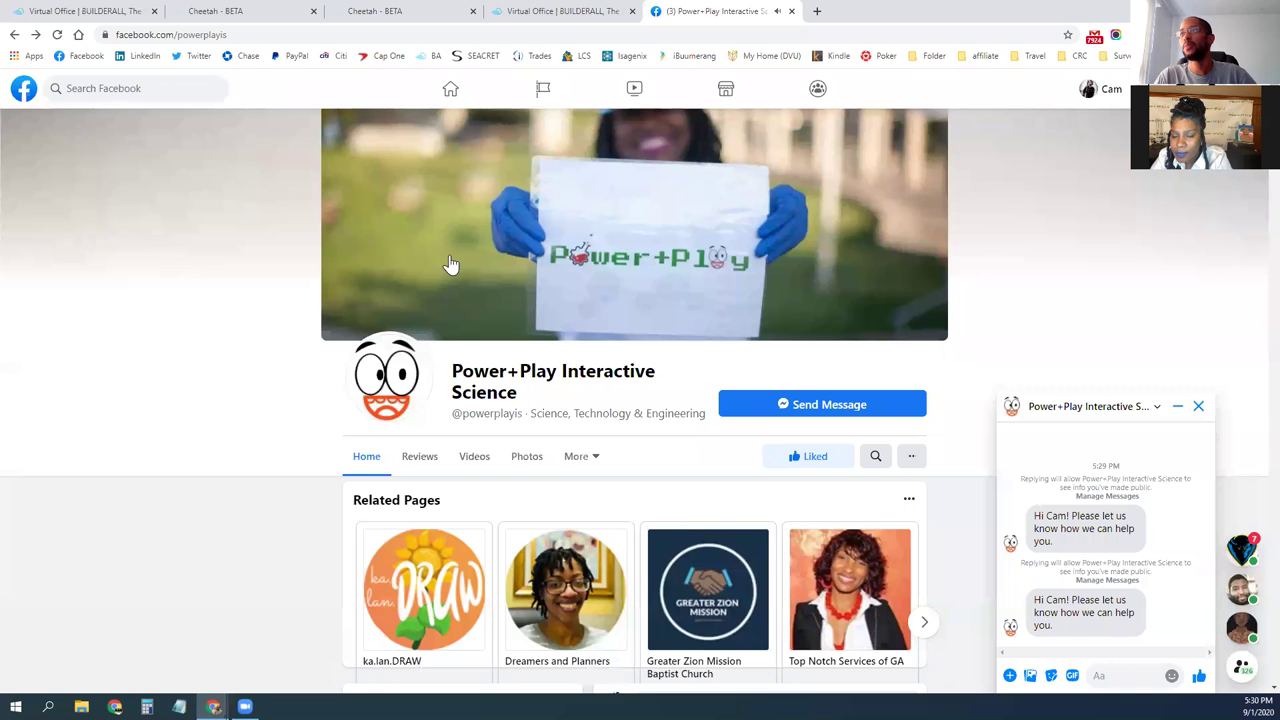
Step: Return to the Cheetah page editor and inspect the link in the YouTube video's general settings
{"action": "left_click", "coordinate": [565, 10]}
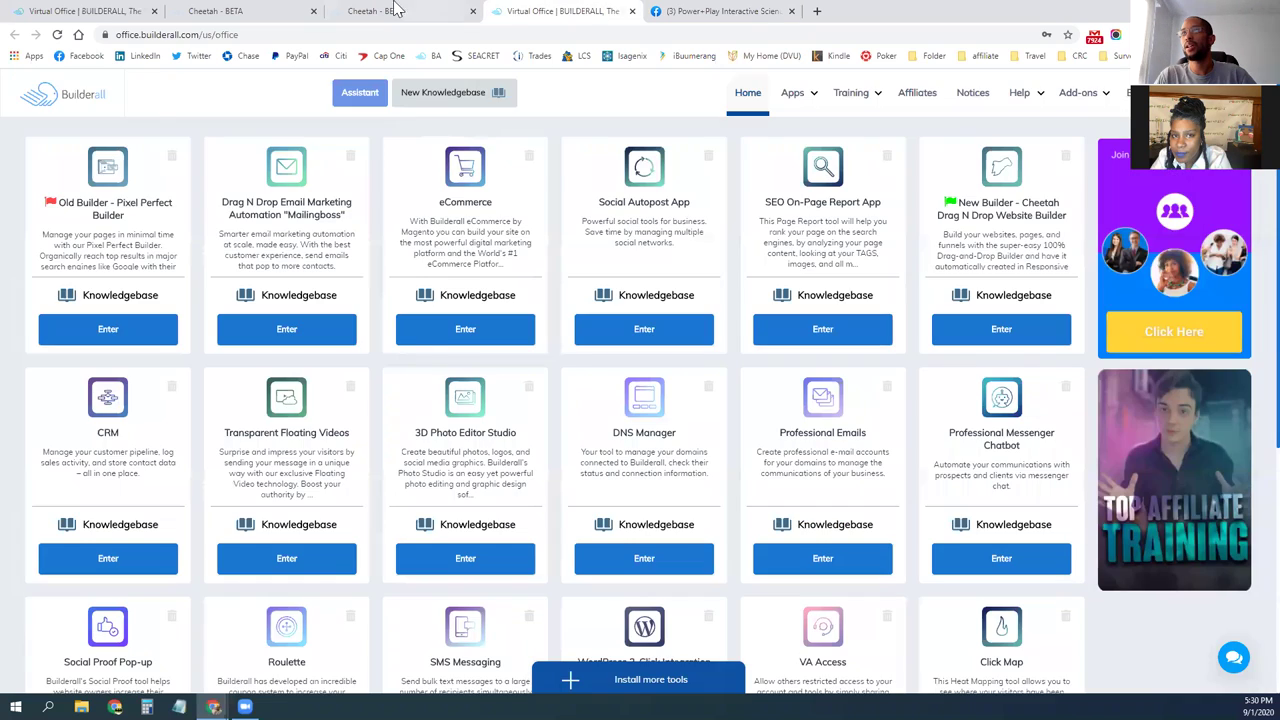
{"action": "left_click", "coordinate": [258, 12]}
{"action": "left_click", "coordinate": [407, 14]}
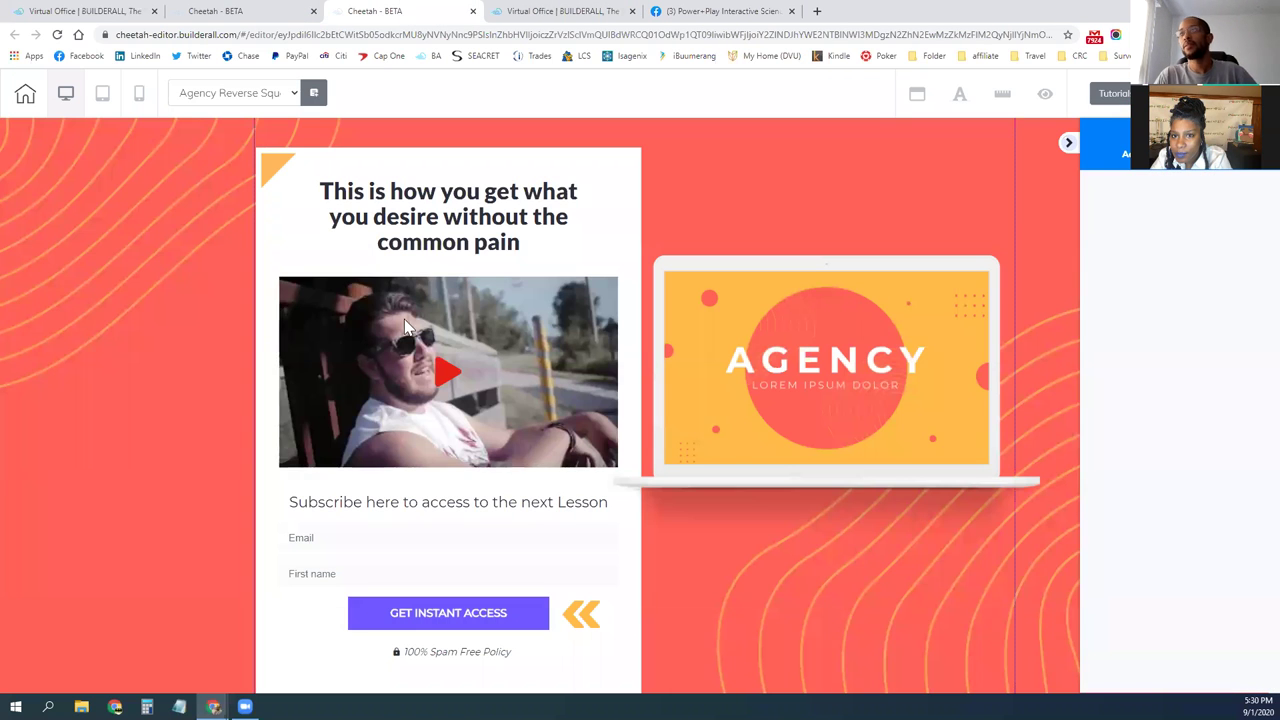
{"action": "left_click", "coordinate": [452, 332]}
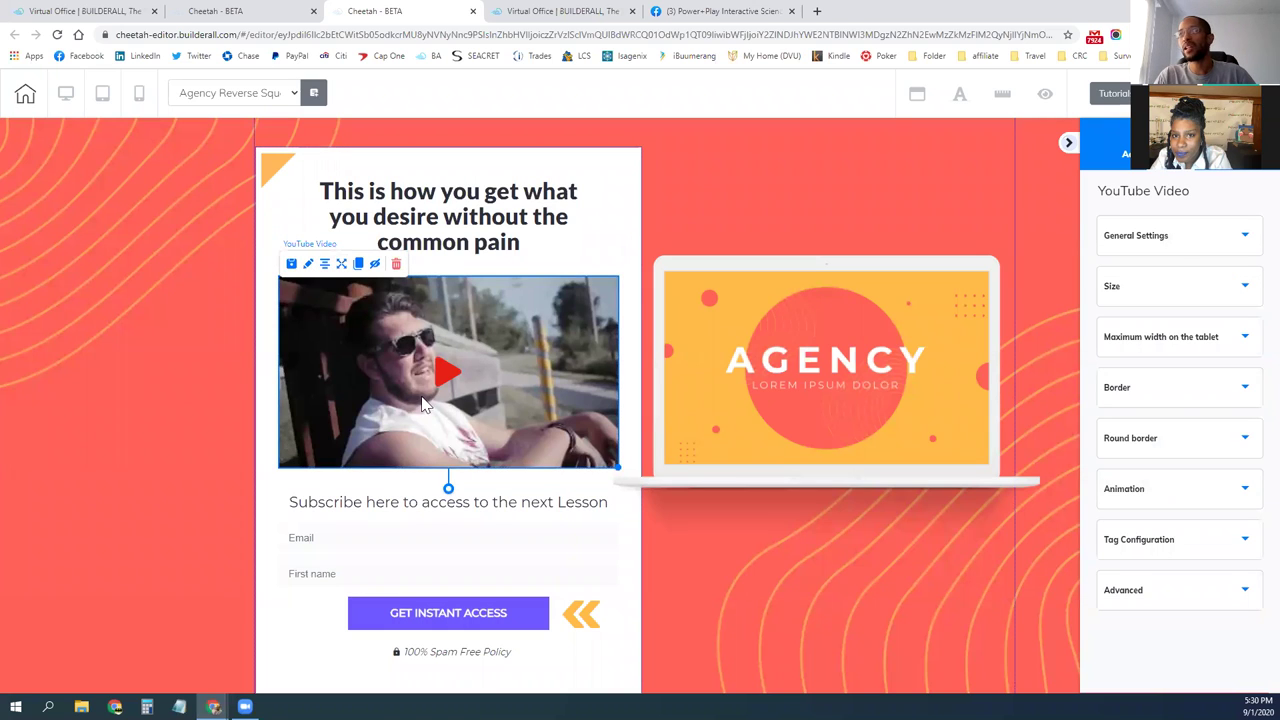
{"action": "left_click", "coordinate": [1168, 248]}
{"action": "left_click", "coordinate": [1161, 283]}
{"action": "left_click_drag", "start_coordinate": [1105, 284], "coordinate": [1255, 282]}
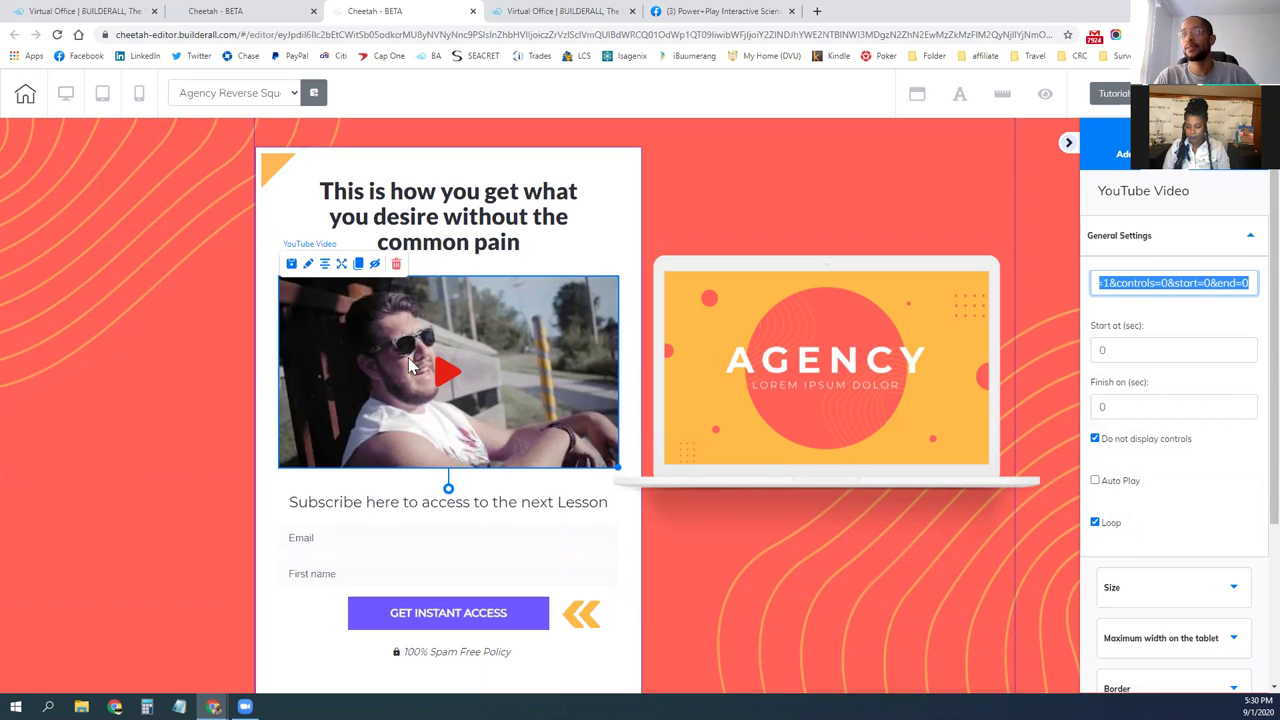
{"action": "left_click", "coordinate": [578, 243]}
{"action": "left_click", "coordinate": [733, 237]}
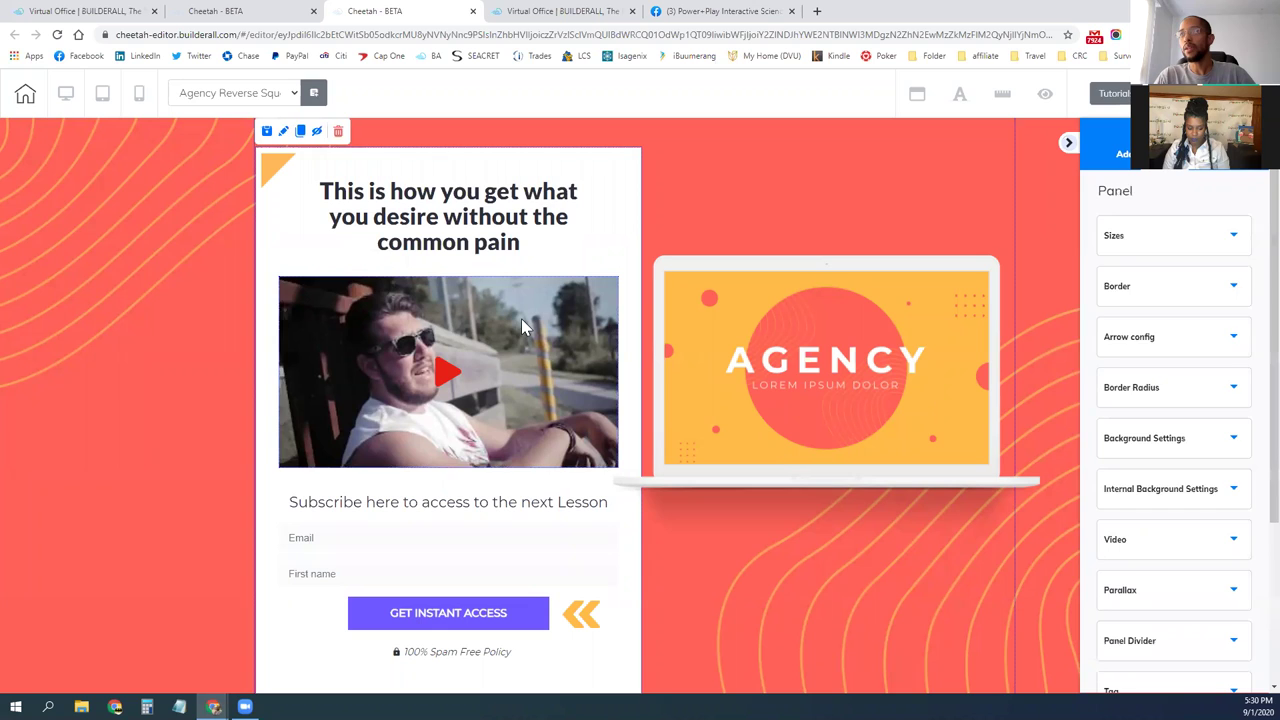
Step: Replace the YouTube video's link with the copied YouTube address ending in watch?v=HifiSTYGcK0
{"action": "left_click", "coordinate": [521, 318]}
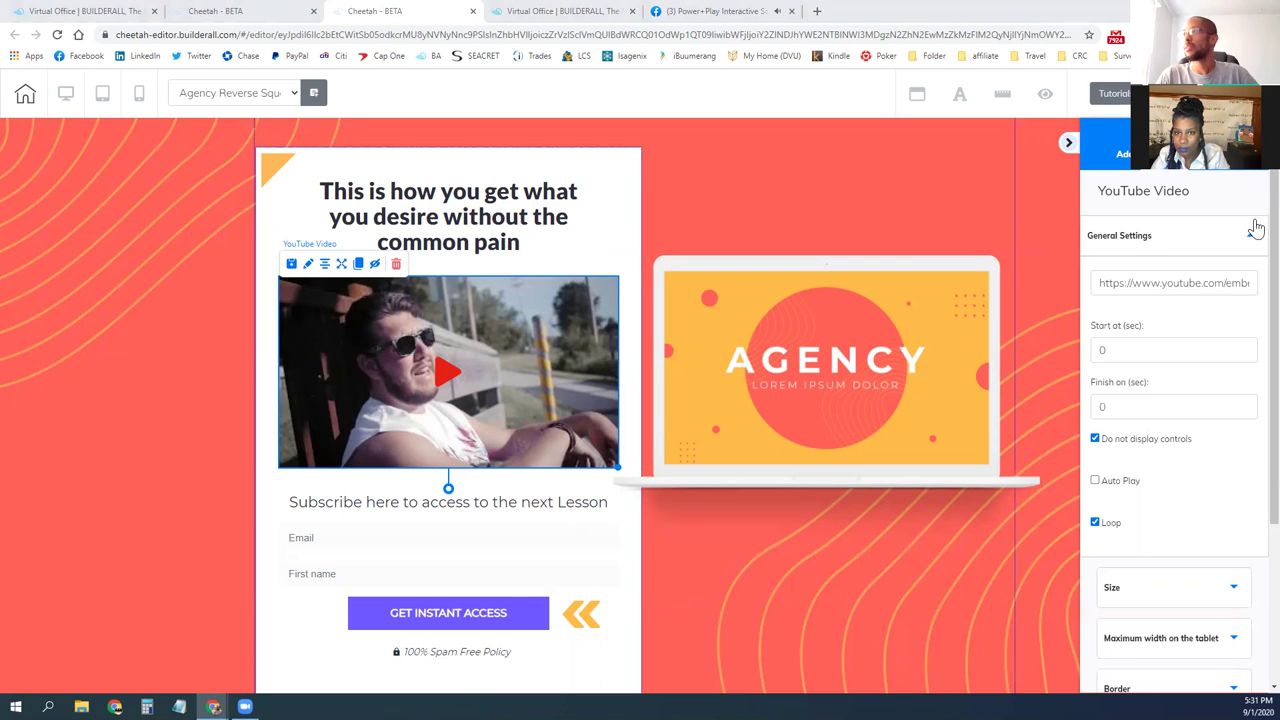
{"action": "triple_click", "coordinate": [1141, 288]}
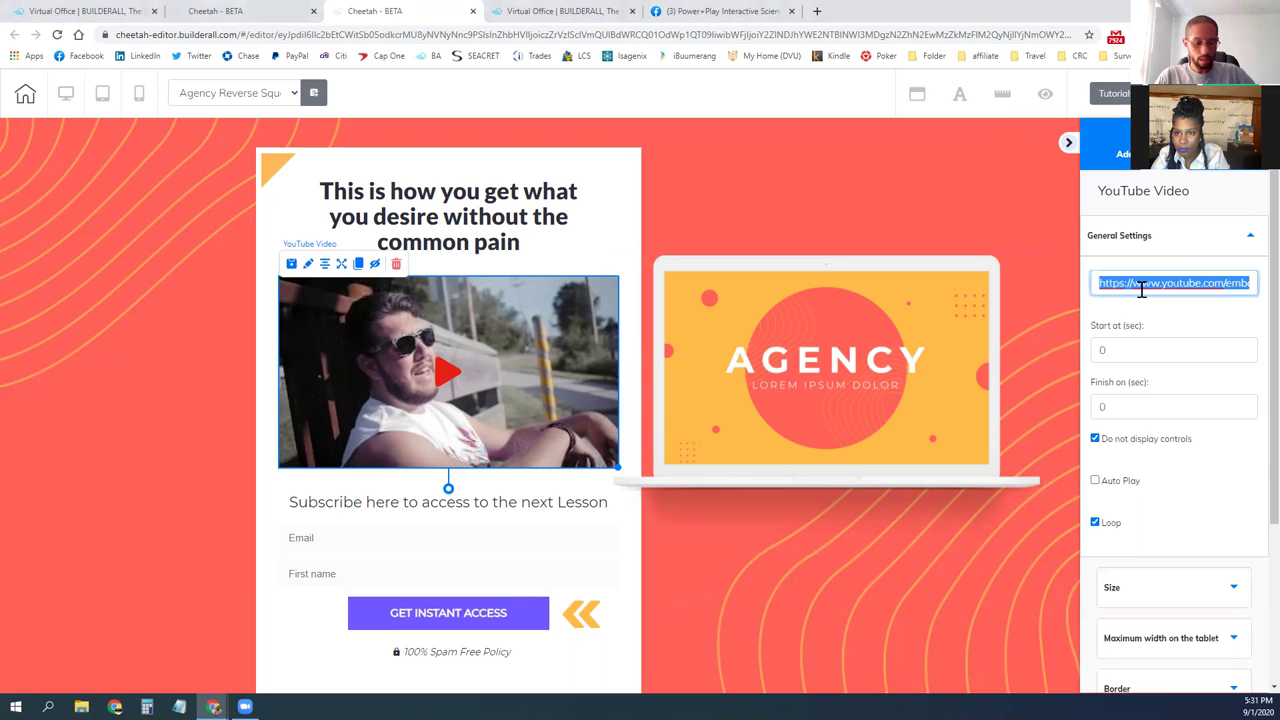
{"action": "key", "text": "ctrl+v"}
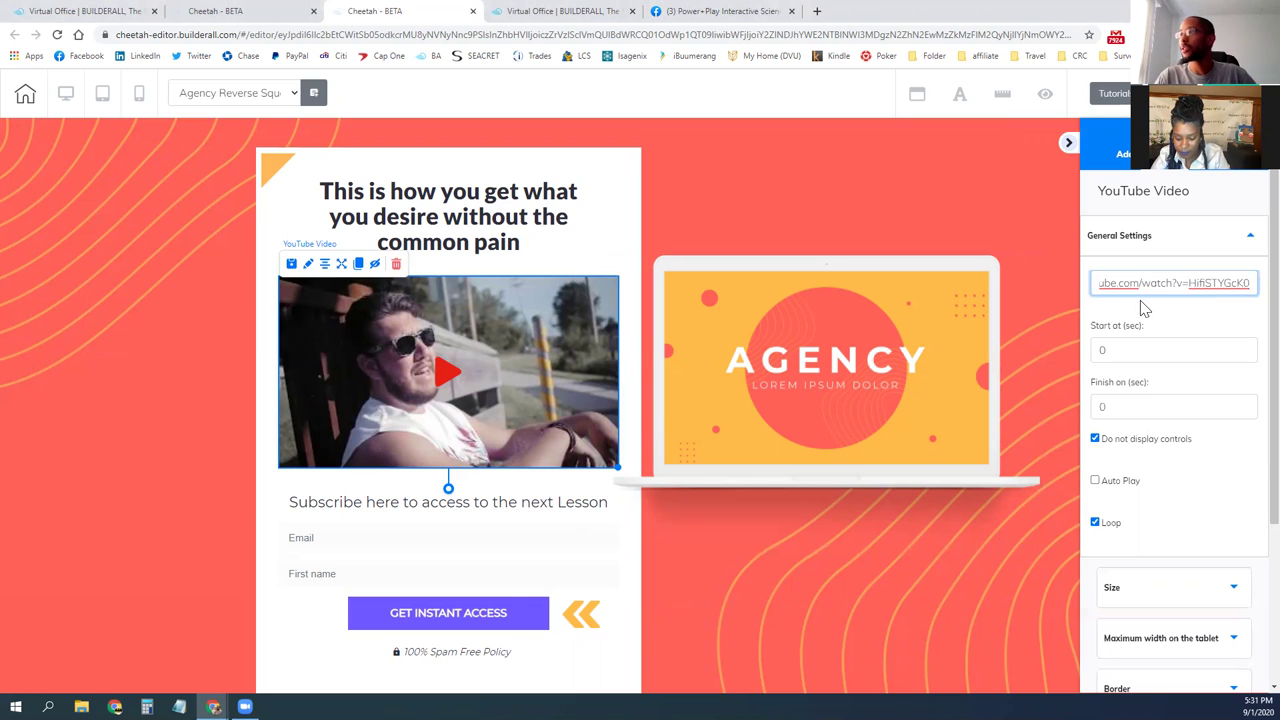
{"action": "key", "text": "Tab"}
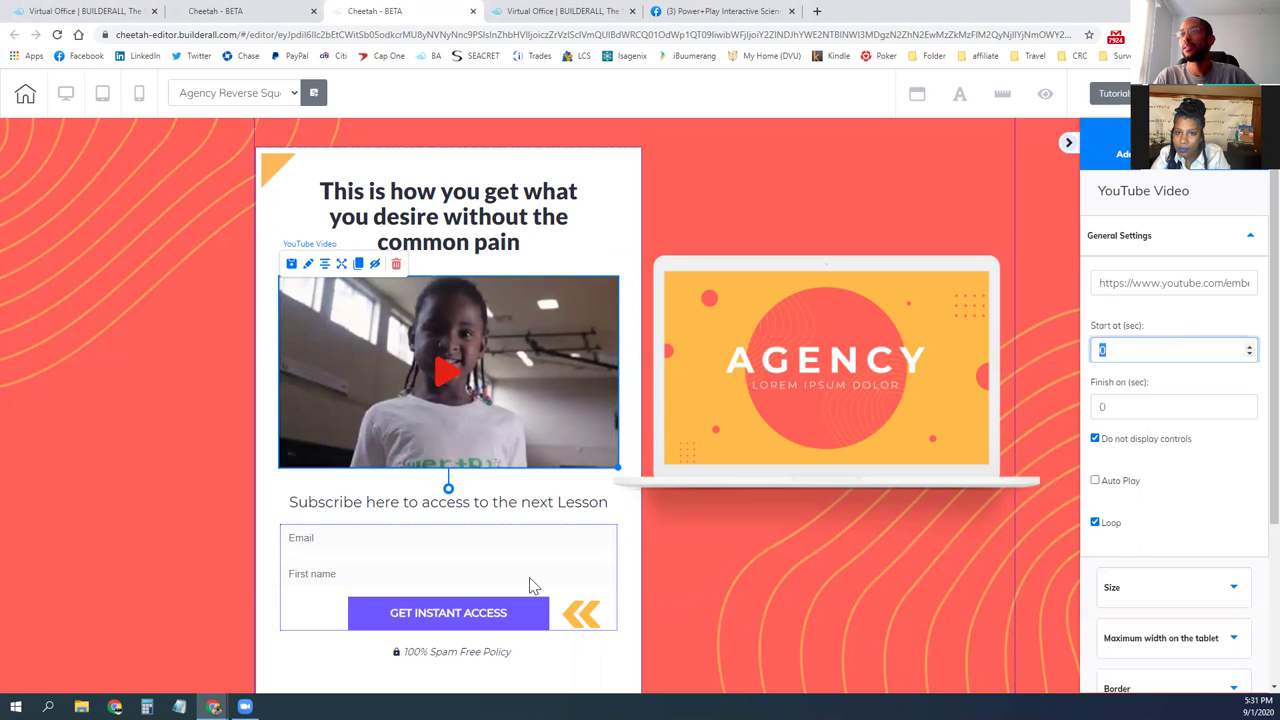
Step: Shrink the YouTube video and shift it sideways so it overlaps the edge of the laptop image
{"action": "left_click", "coordinate": [273, 515]}
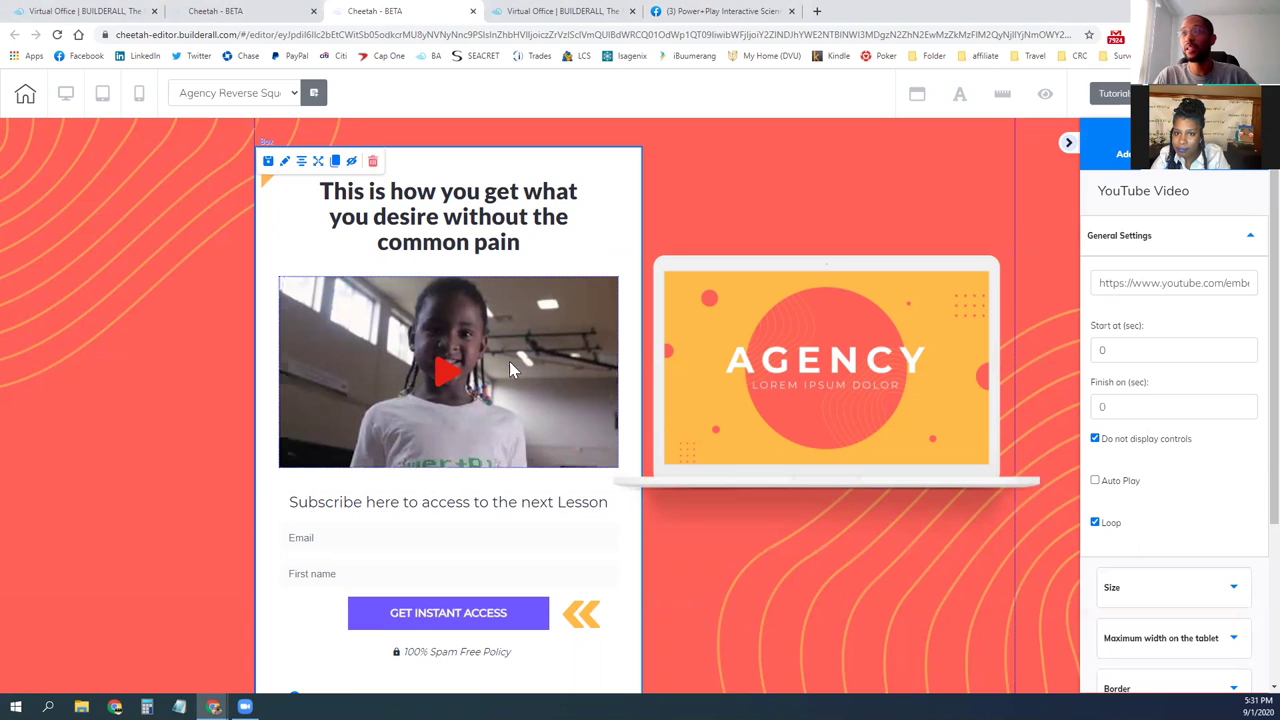
{"action": "left_click", "coordinate": [586, 462]}
{"action": "left_click_drag", "start_coordinate": [585, 462], "coordinate": [595, 469]}
{"action": "left_click", "coordinate": [597, 475]}
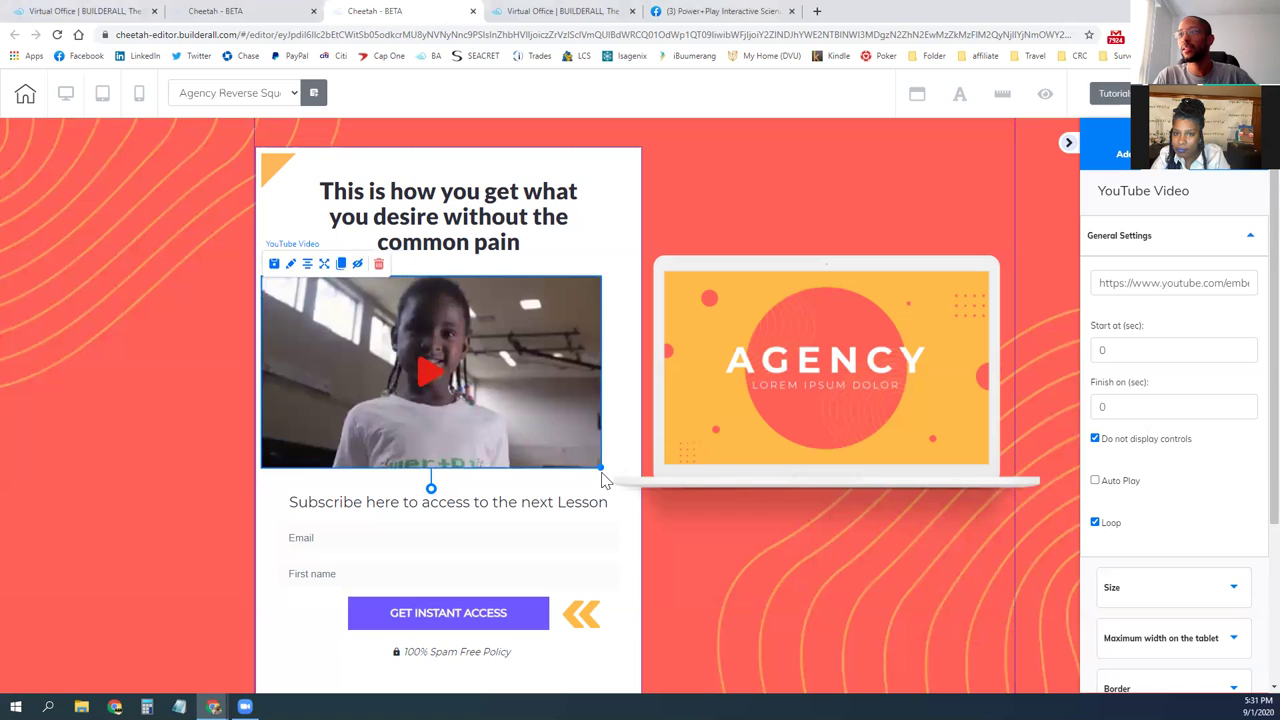
{"action": "left_click", "coordinate": [589, 463]}
{"action": "left_click", "coordinate": [600, 468]}
{"action": "left_click_drag", "start_coordinate": [600, 468], "coordinate": [745, 405]}
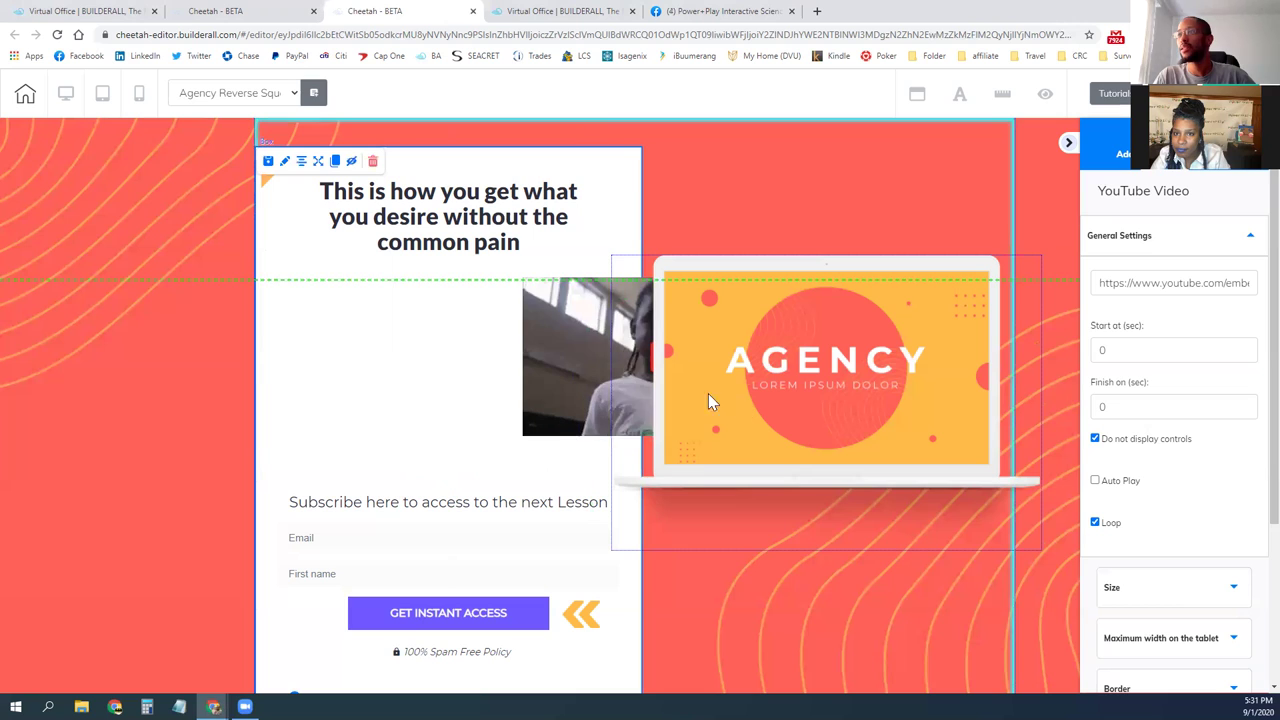
Step: Open the video's advanced layer settings and try lowering the laptop image's layer level to 0
{"action": "scroll", "coordinate": [1187, 463], "scroll_direction": "down", "scroll_amount": 1}
{"action": "scroll", "coordinate": [1187, 463], "scroll_direction": "down", "scroll_amount": 3}
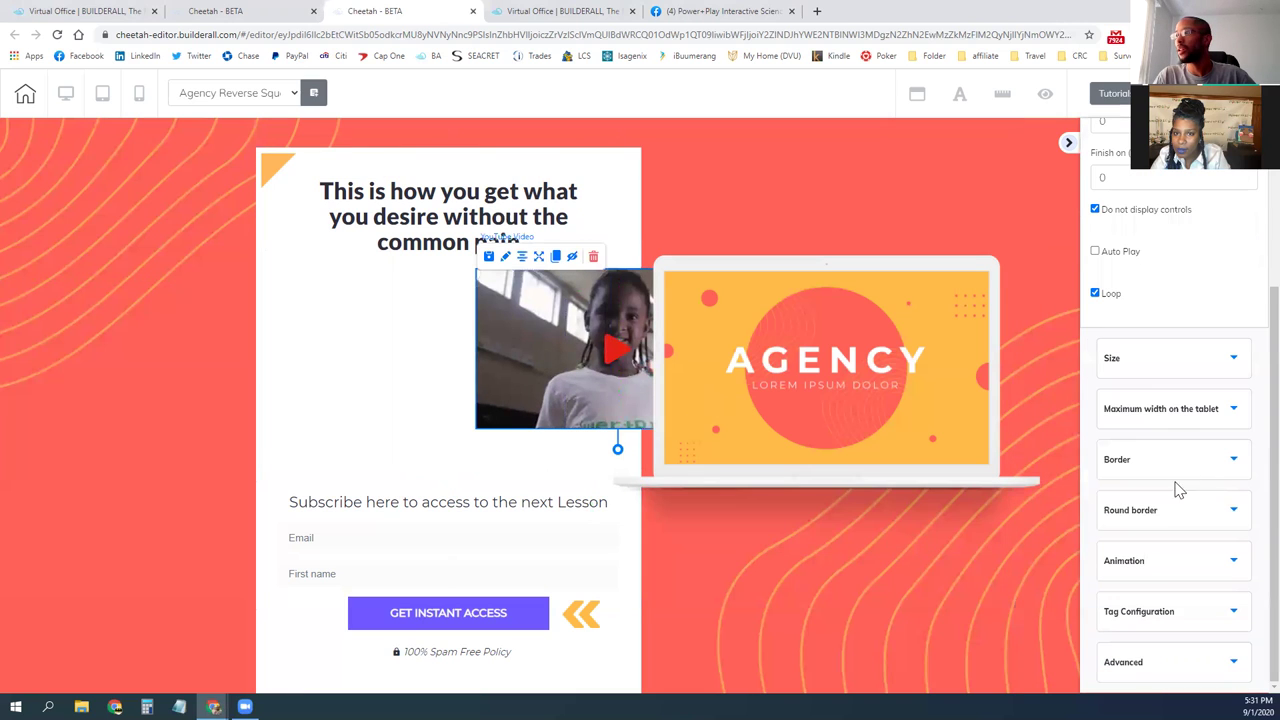
{"action": "left_click", "coordinate": [1162, 662]}
{"action": "left_click", "coordinate": [1150, 512]}
{"action": "left_click", "coordinate": [1210, 511]}
{"action": "left_click", "coordinate": [798, 440]}
{"action": "left_click", "coordinate": [1131, 512]}
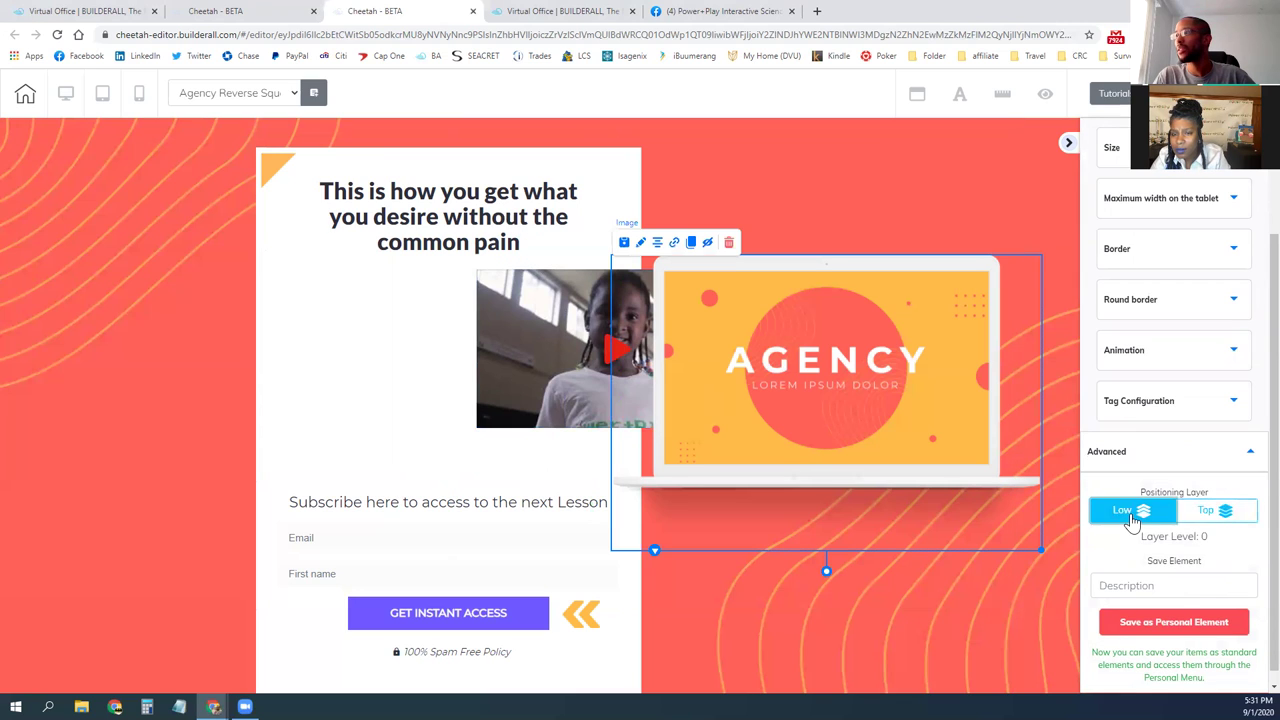
Step: Reposition the video beside the laptop image and try the image at layer level 0 and back at auto
{"action": "left_click", "coordinate": [545, 374]}
{"action": "left_click_drag", "start_coordinate": [545, 374], "coordinate": [471, 413]}
{"action": "left_click", "coordinate": [925, 338]}
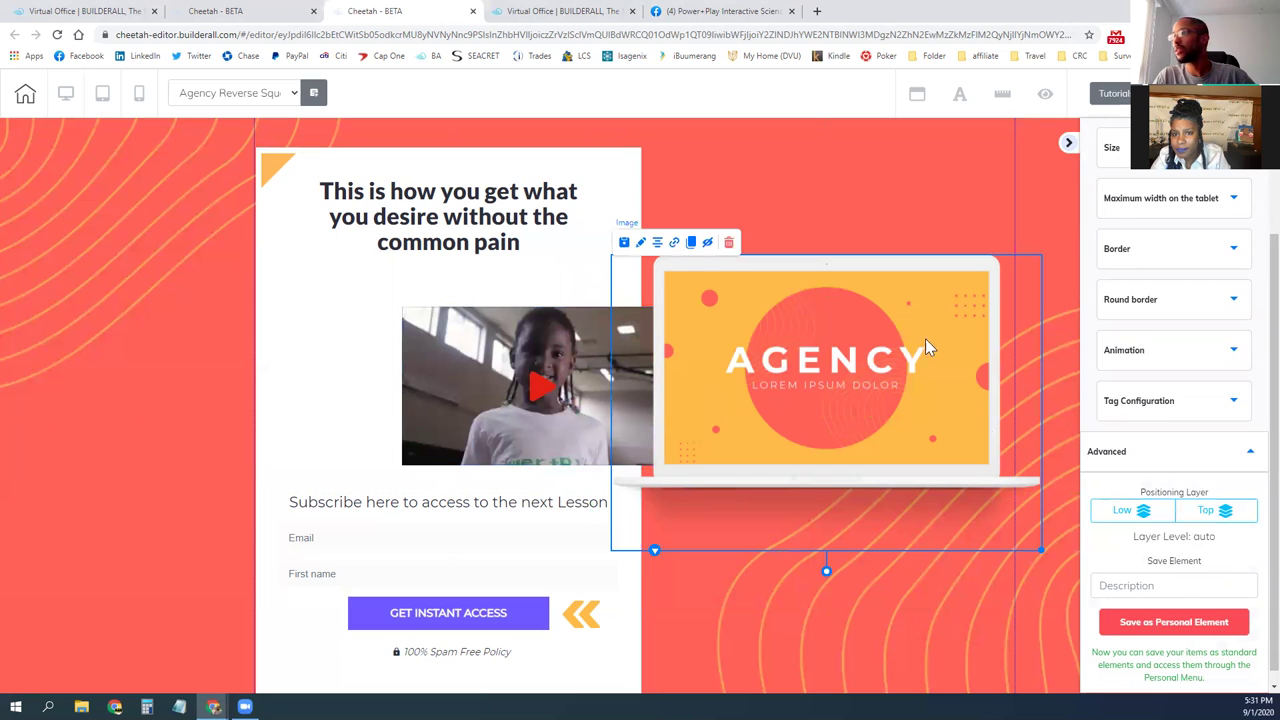
{"action": "left_click", "coordinate": [1140, 518]}
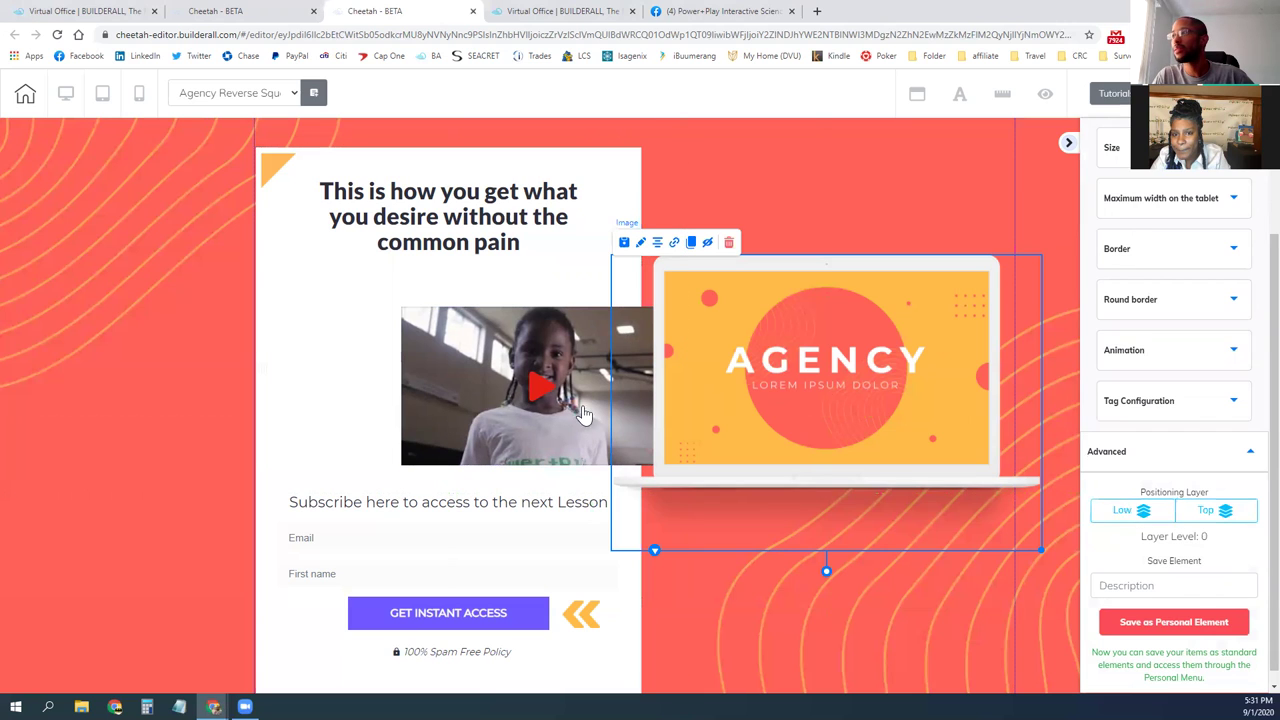
{"action": "left_click", "coordinate": [1222, 513]}
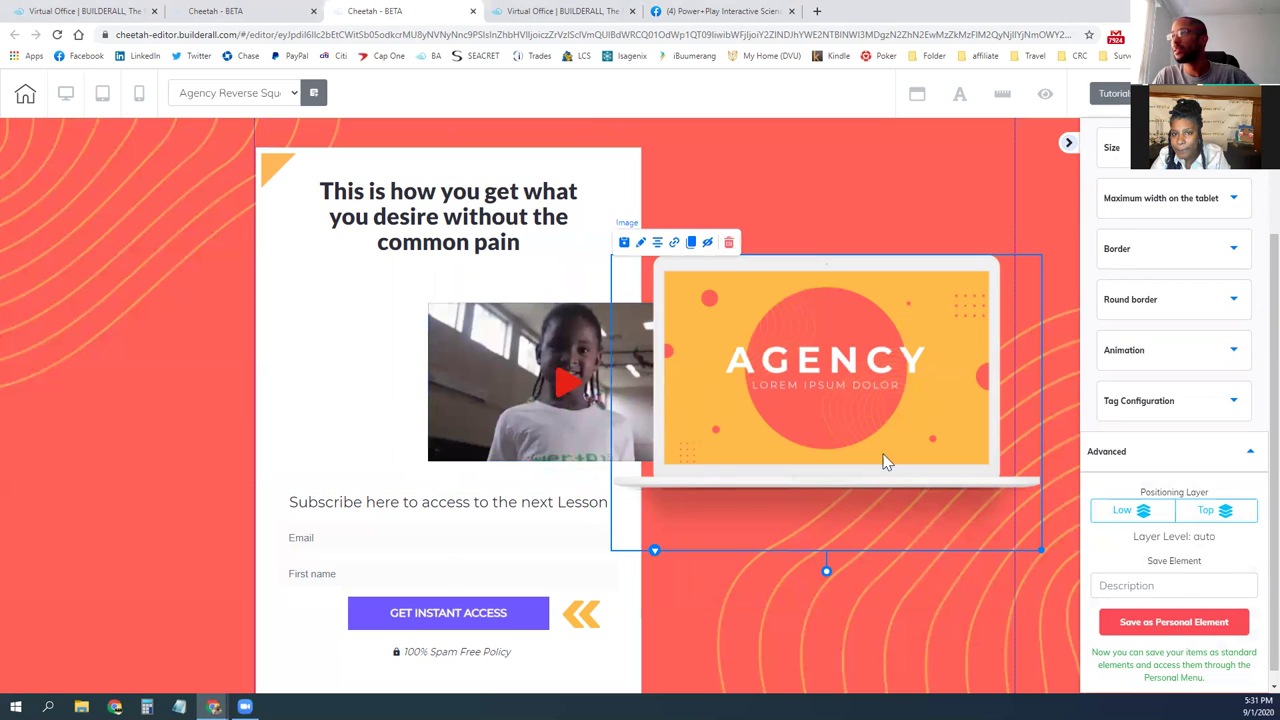
Step: Move the laptop image down and to the right, and raise its layer level to 3
{"action": "left_click_drag", "start_coordinate": [876, 413], "coordinate": [921, 462]}
{"action": "left_click", "coordinate": [1143, 510]}
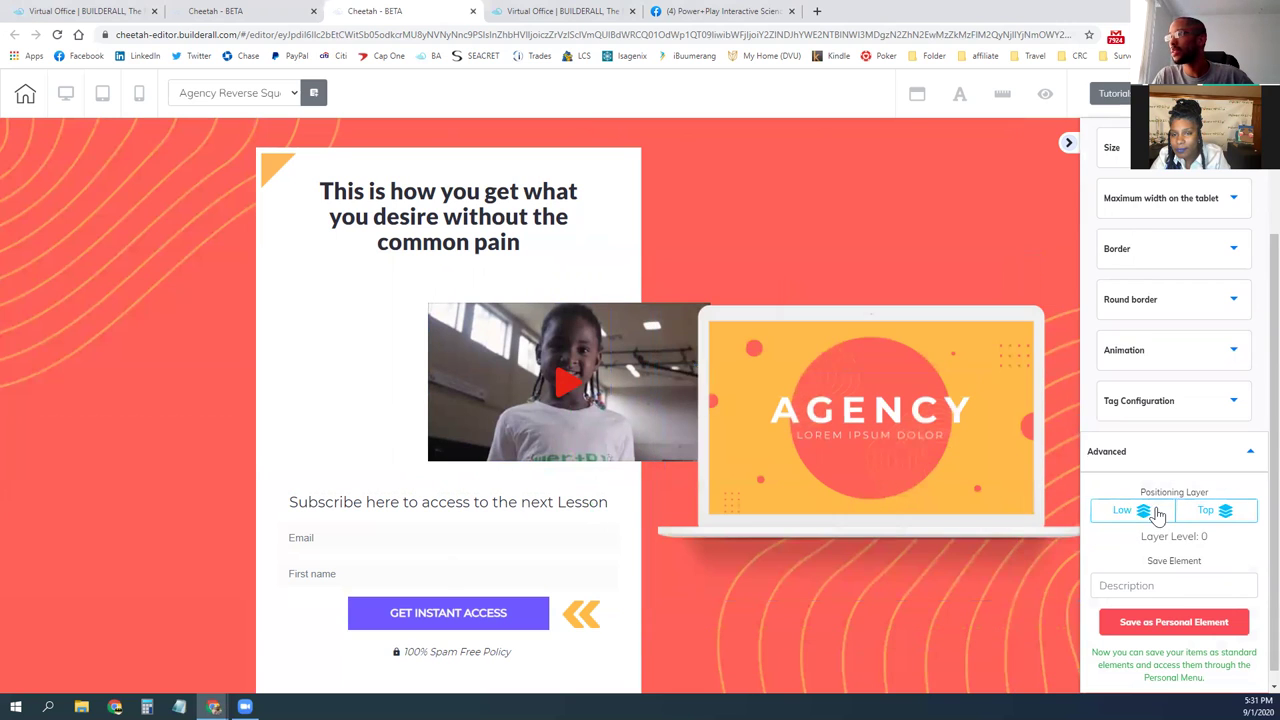
{"action": "left_click", "coordinate": [1218, 515]}
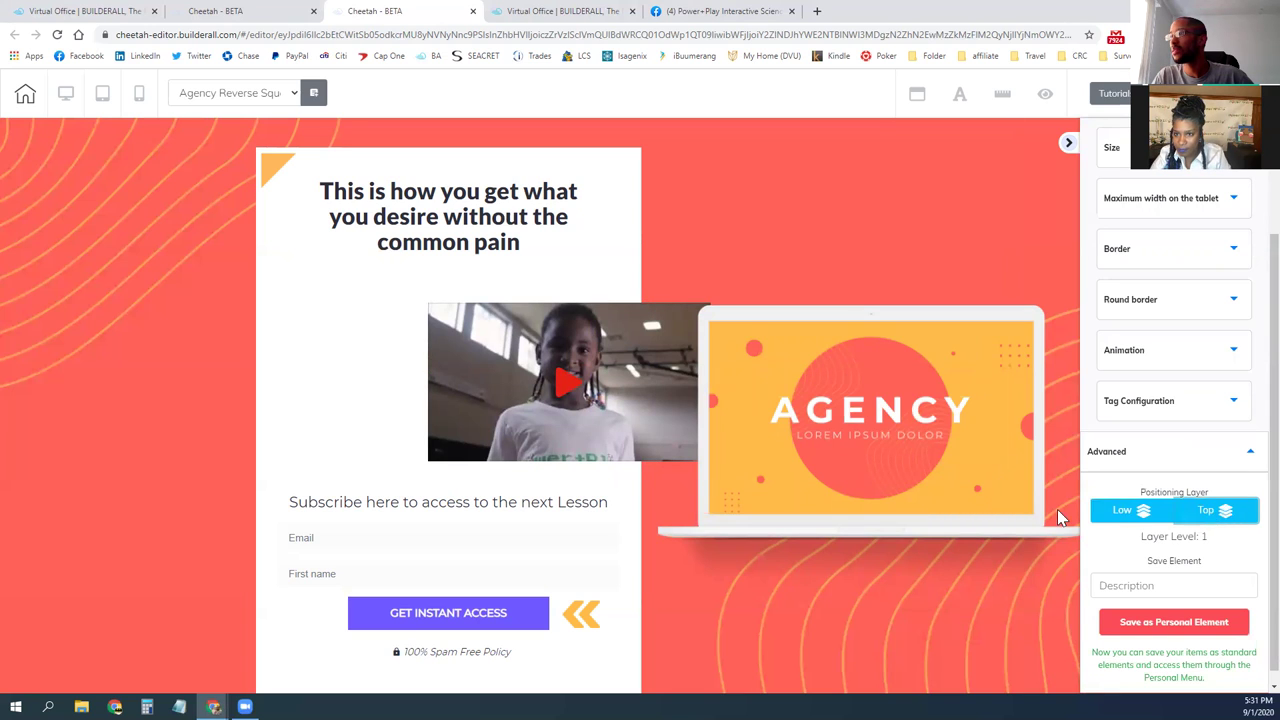
{"action": "left_click", "coordinate": [1206, 512]}
{"action": "left_click", "coordinate": [1206, 512]}
{"action": "left_click", "coordinate": [864, 483]}
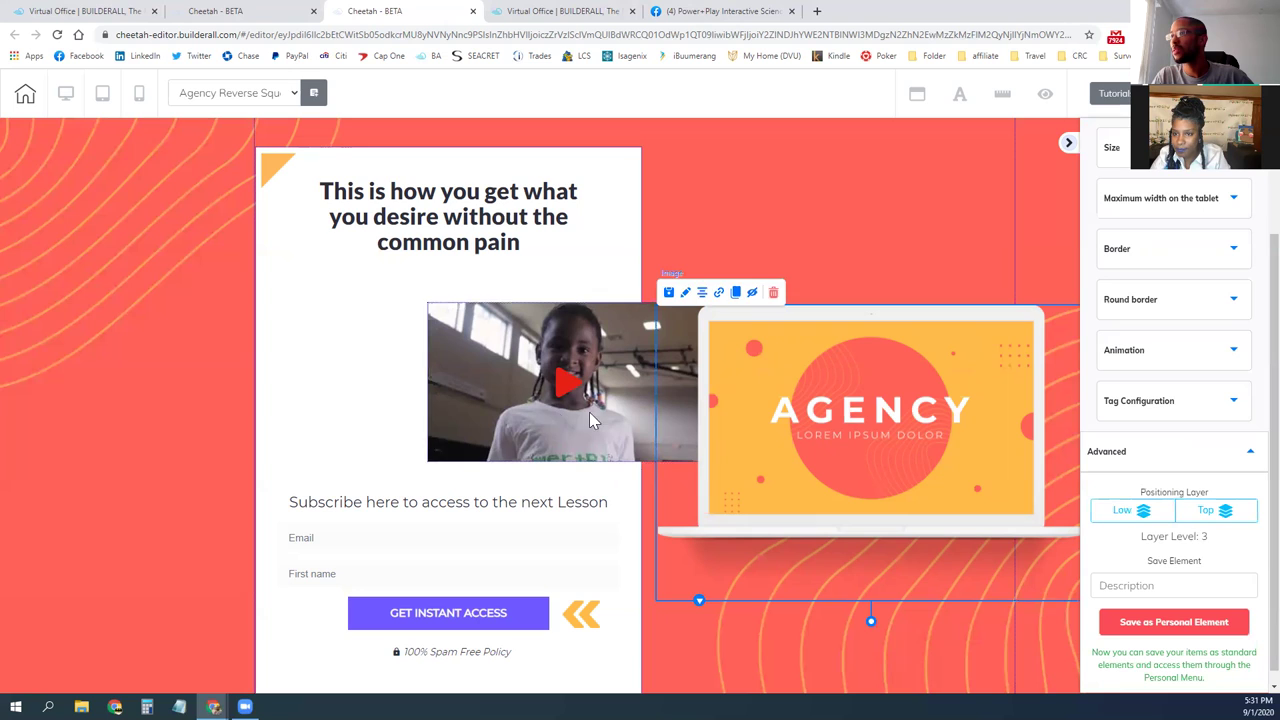
Step: Raise the YouTube video's layer level to 4 to place it in front of the laptop image
{"action": "left_click", "coordinate": [555, 408]}
{"action": "left_click", "coordinate": [1215, 515]}
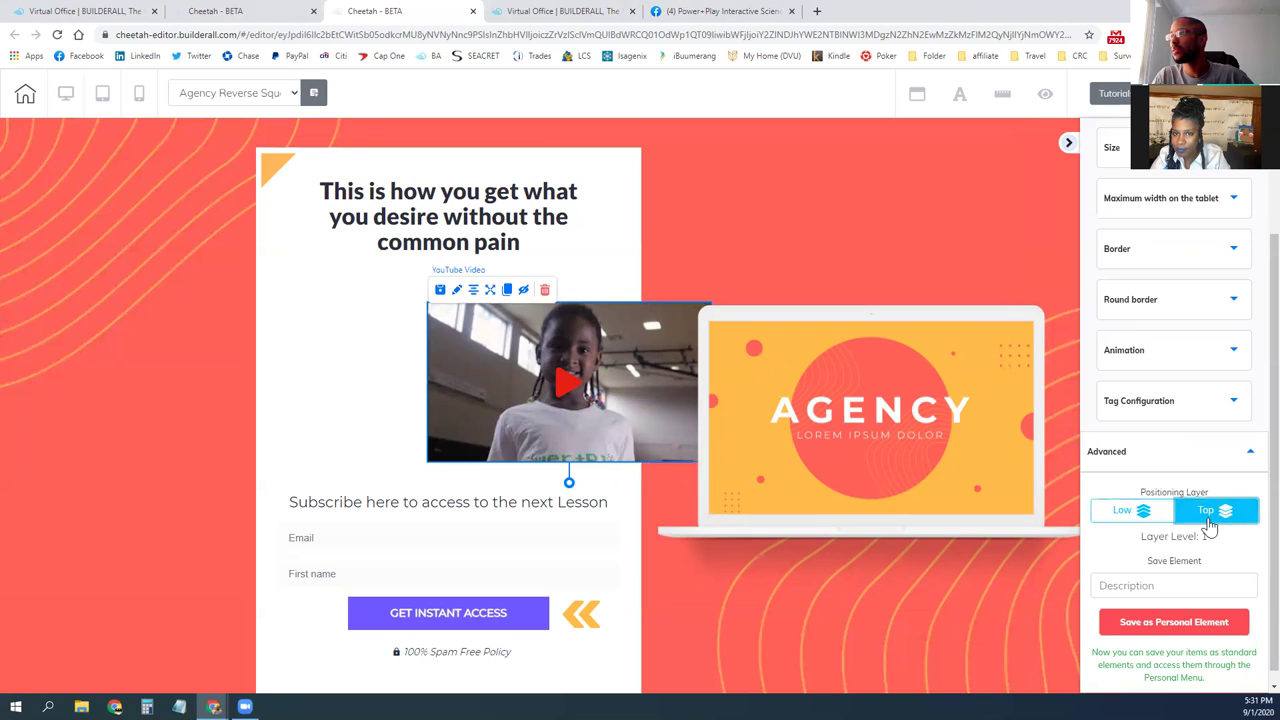
{"action": "left_click", "coordinate": [1210, 516]}
{"action": "left_click", "coordinate": [1208, 518]}
{"action": "left_click", "coordinate": [1208, 518]}
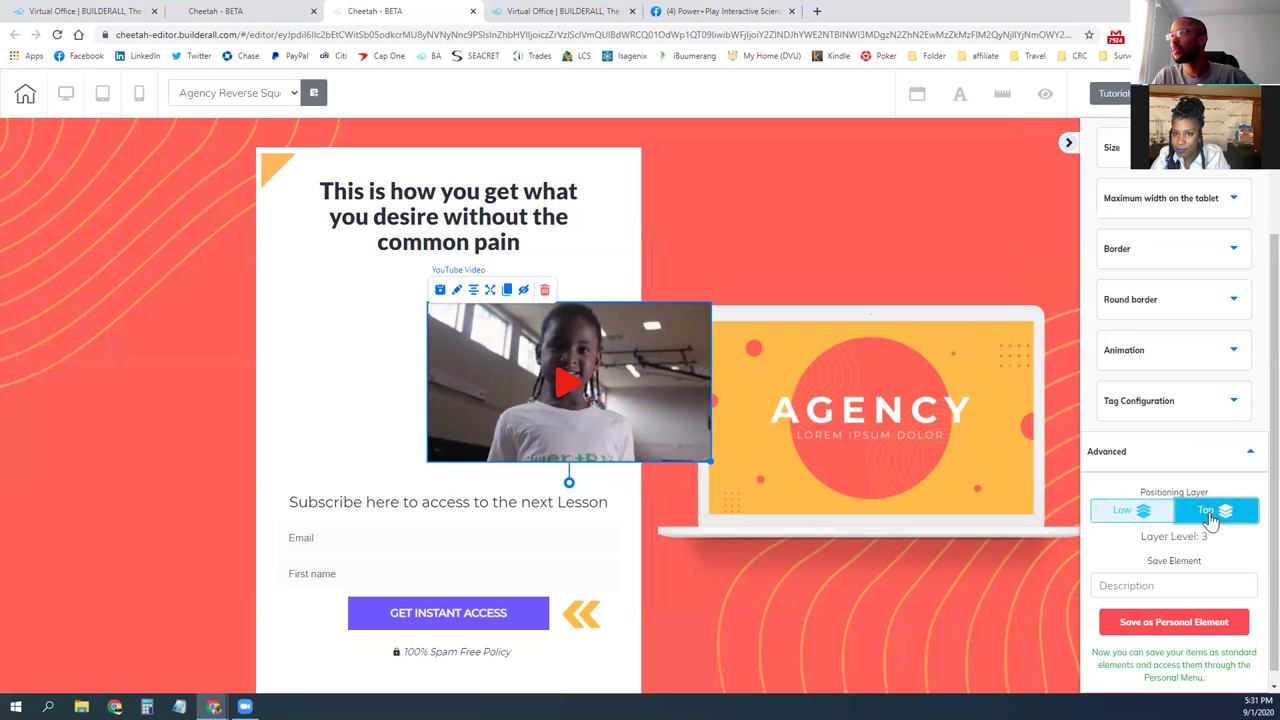
Step: Move the YouTube video onto the laptop screen and enlarge it to nearly fill the orange area
{"action": "left_click_drag", "start_coordinate": [615, 395], "coordinate": [890, 419]}
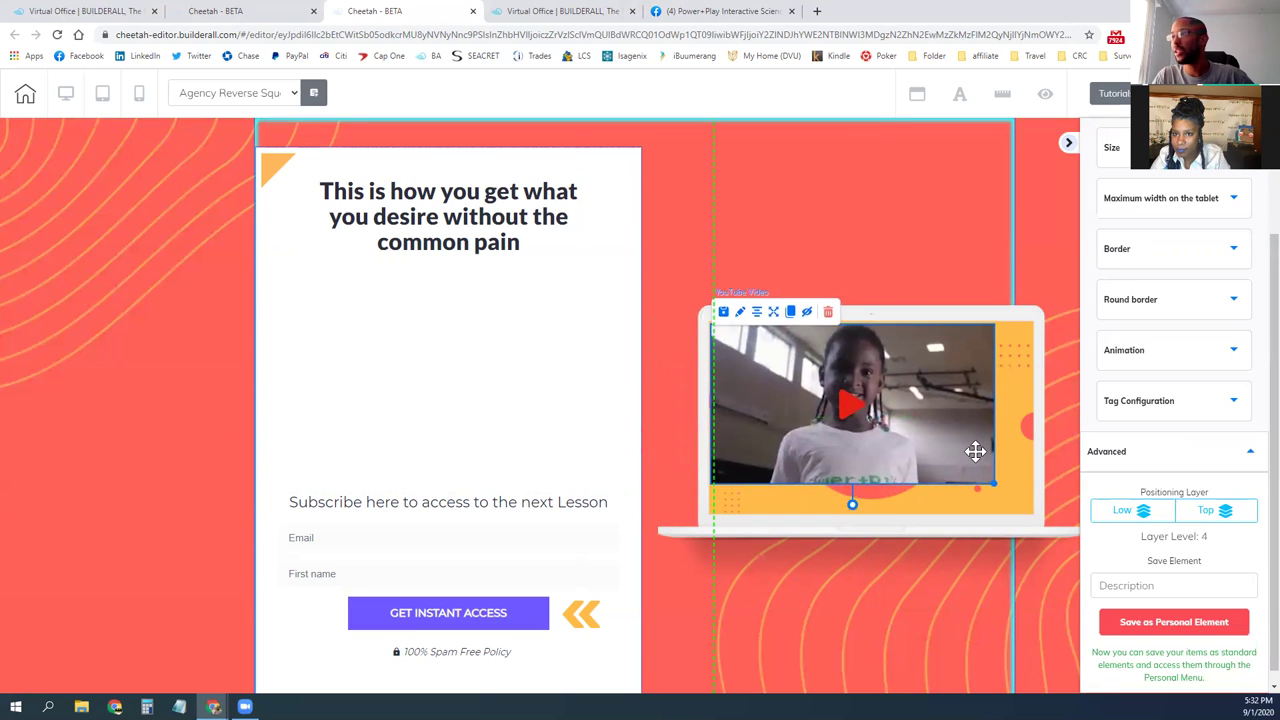
{"action": "left_click", "coordinate": [993, 480]}
{"action": "left_click_drag", "start_coordinate": [994, 484], "coordinate": [1033, 535]}
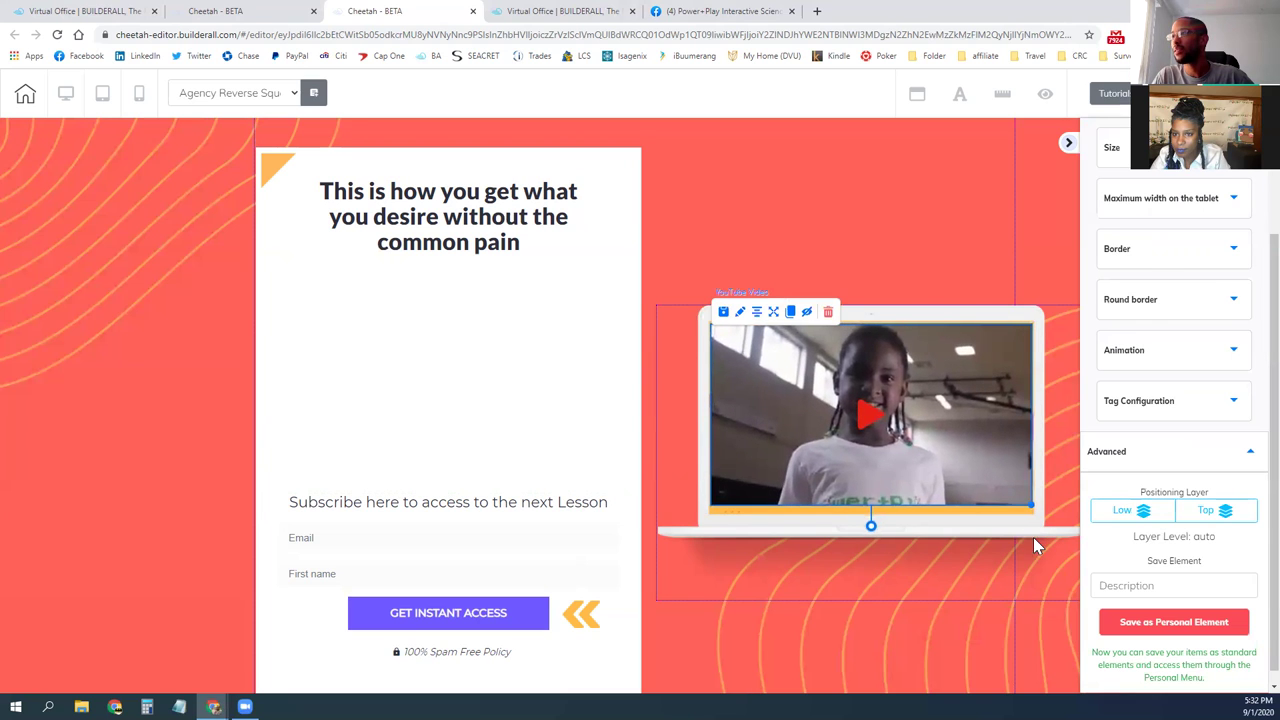
{"action": "left_click", "coordinate": [993, 486]}
{"action": "left_click_drag", "start_coordinate": [992, 492], "coordinate": [988, 527]}
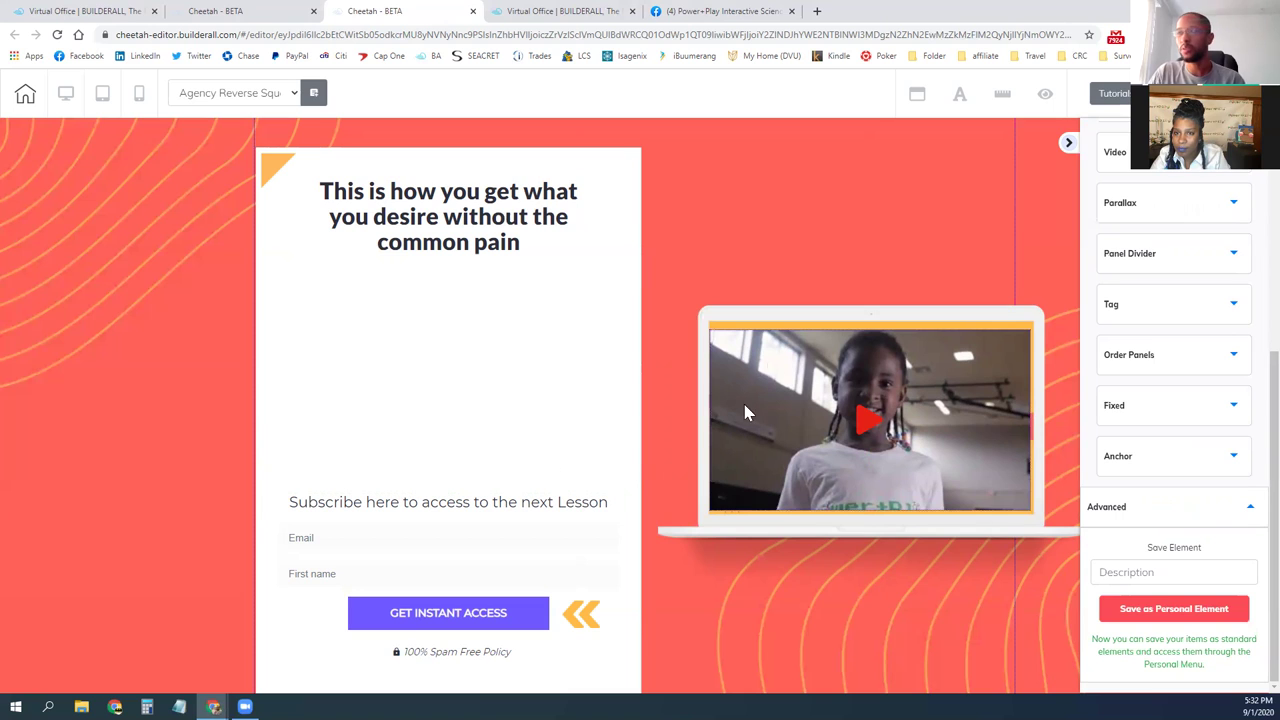
Step: Move the YouTube video into the white box below the headline and open the library for replacing the laptop image
{"action": "left_click_drag", "start_coordinate": [784, 397], "coordinate": [425, 352]}
{"action": "left_click", "coordinate": [815, 414]}
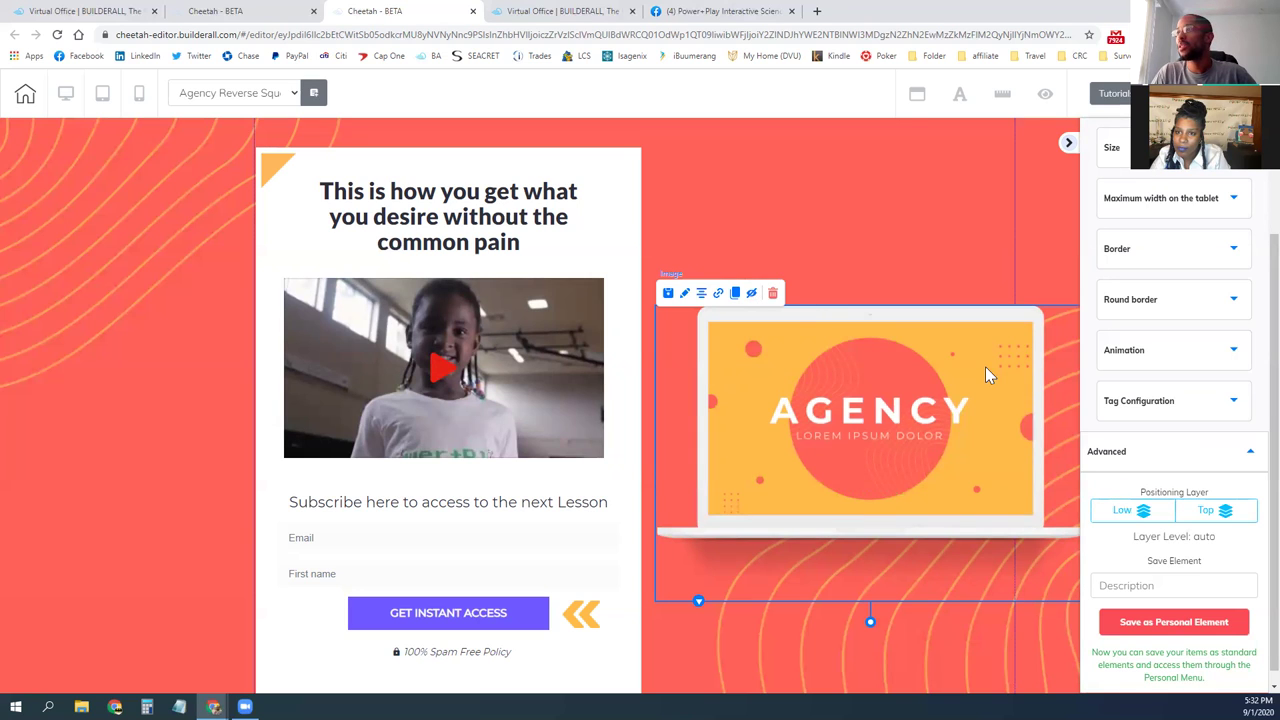
{"action": "left_click", "coordinate": [685, 293]}
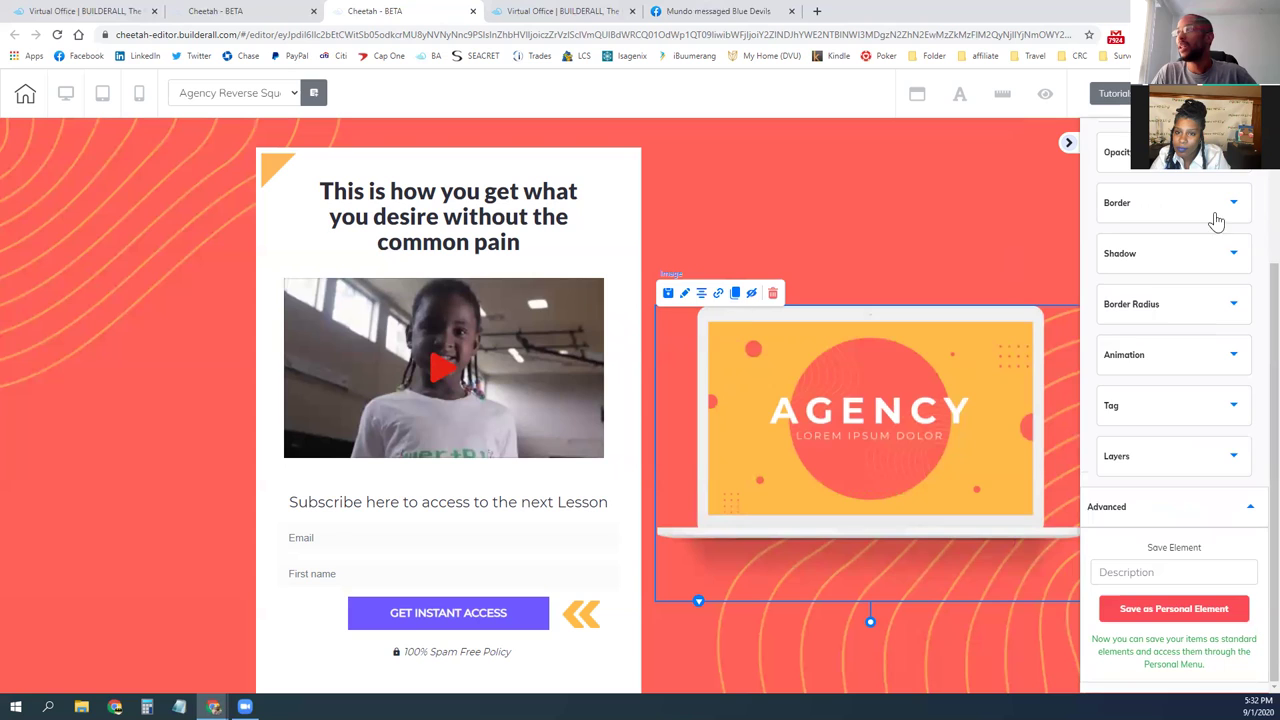
{"action": "scroll", "coordinate": [1140, 262], "scroll_direction": "up", "scroll_amount": 2}
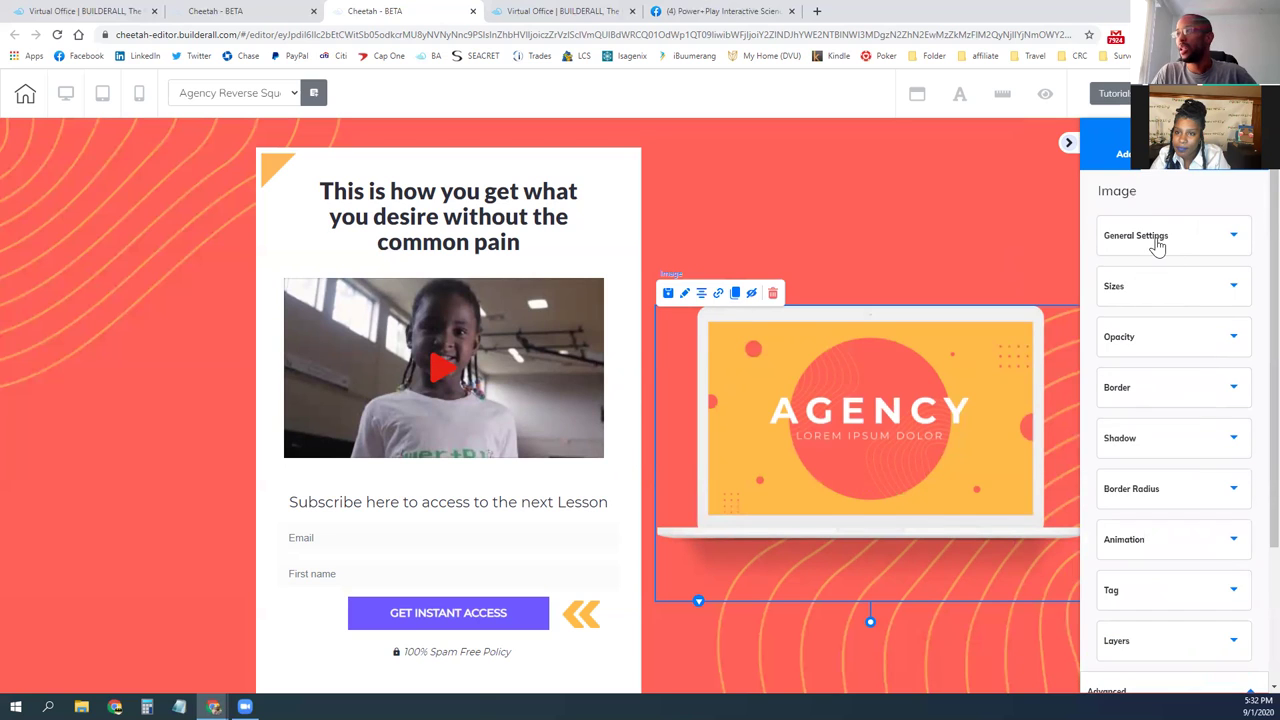
{"action": "left_click", "coordinate": [1155, 245]}
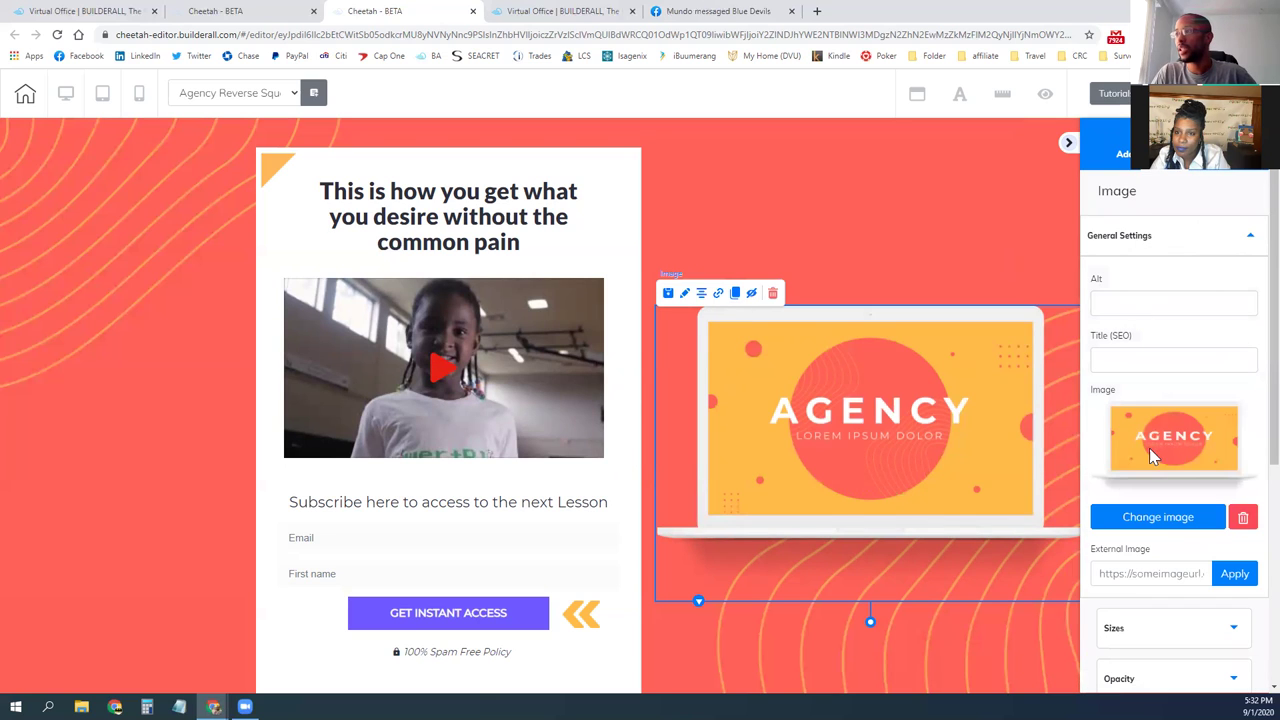
{"action": "left_click", "coordinate": [1158, 520]}
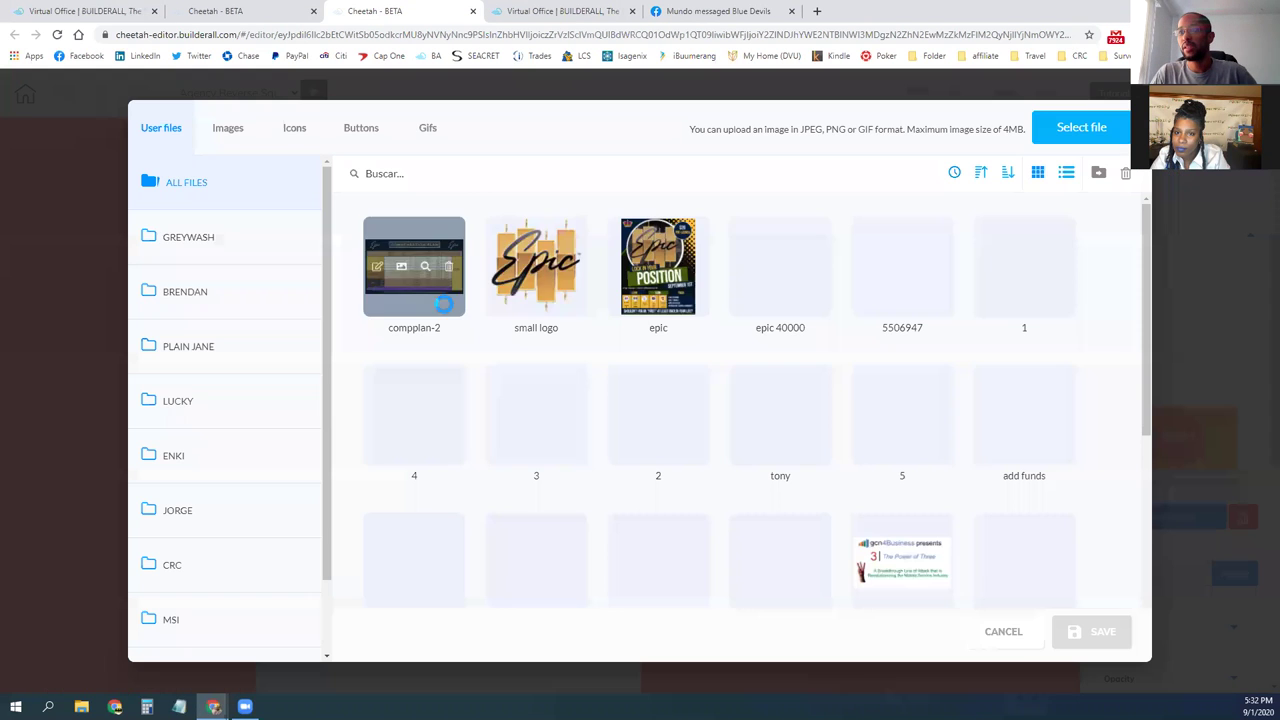
Step: Browse the stock Images library across all files for a picture to replace the laptop image
{"action": "left_click", "coordinate": [225, 132]}
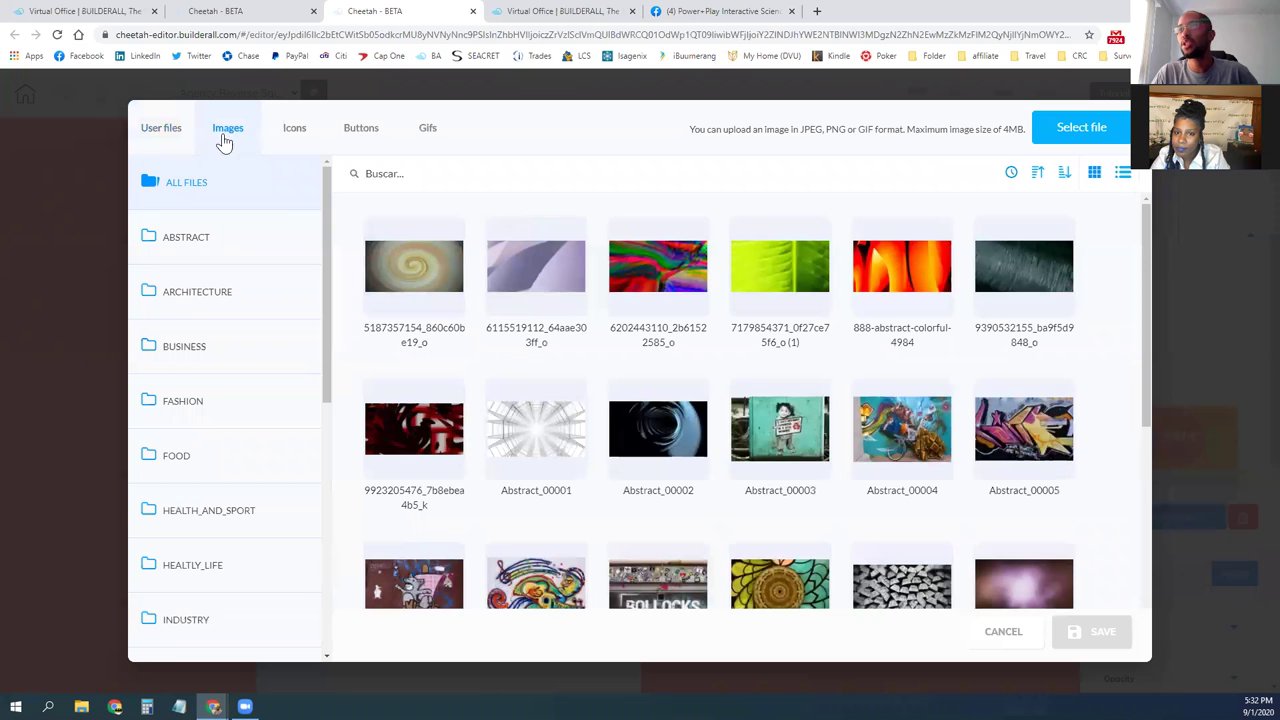
{"action": "scroll", "coordinate": [700, 420], "scroll_direction": "down", "scroll_amount": 5}
{"action": "scroll", "coordinate": [668, 415], "scroll_direction": "down", "scroll_amount": 3}
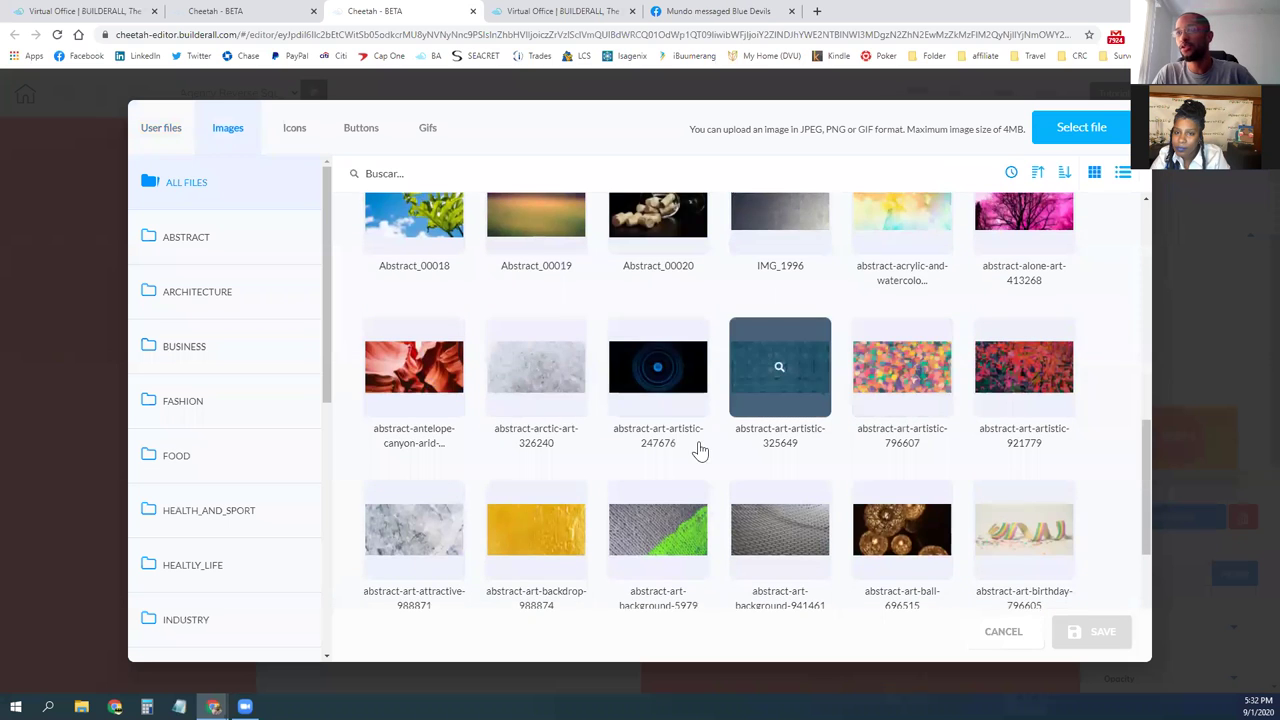
{"action": "scroll", "coordinate": [650, 400], "scroll_direction": "down", "scroll_amount": 5}
{"action": "scroll", "coordinate": [650, 390], "scroll_direction": "down", "scroll_amount": 6}
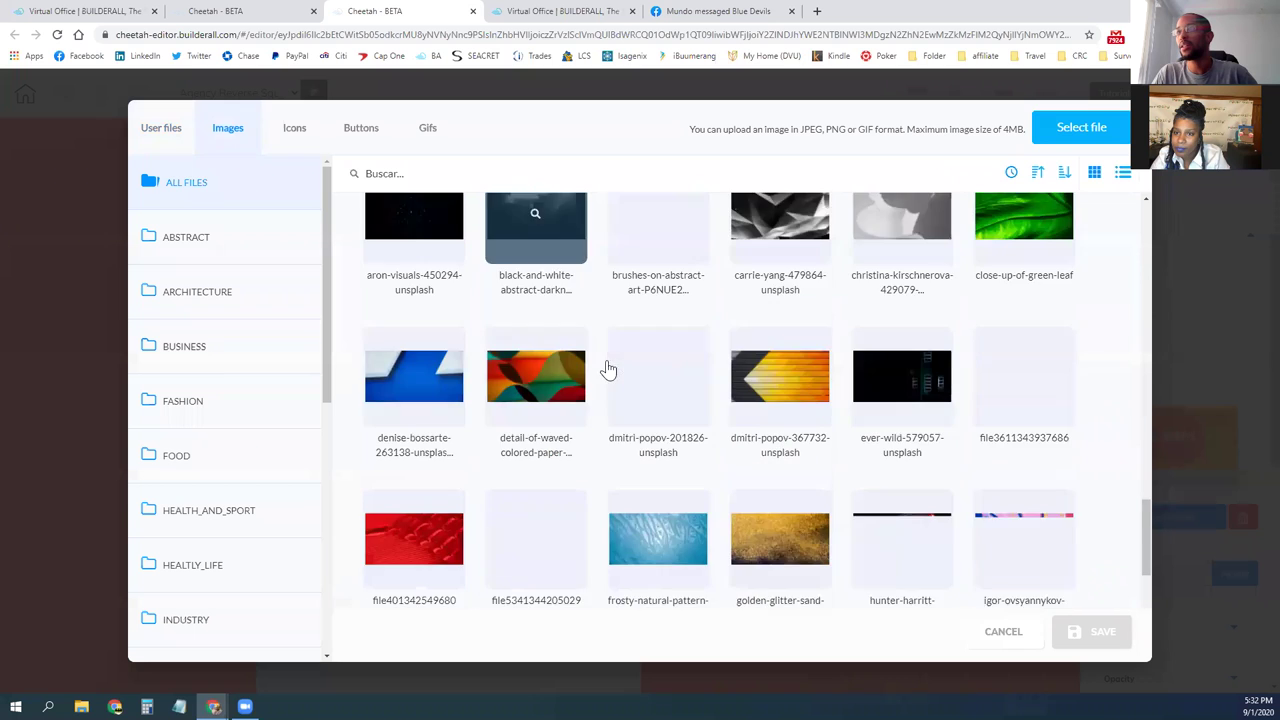
{"action": "scroll", "coordinate": [608, 368], "scroll_direction": "down", "scroll_amount": 4}
{"action": "scroll", "coordinate": [620, 396], "scroll_direction": "down", "scroll_amount": 9}
{"action": "scroll", "coordinate": [650, 396], "scroll_direction": "down", "scroll_amount": 7}
{"action": "scroll", "coordinate": [643, 399], "scroll_direction": "down", "scroll_amount": 9}
{"action": "scroll", "coordinate": [640, 400], "scroll_direction": "down", "scroll_amount": 10}
{"action": "scroll", "coordinate": [660, 412], "scroll_direction": "down", "scroll_amount": 8}
{"action": "scroll", "coordinate": [680, 414], "scroll_direction": "down", "scroll_amount": 4}
{"action": "scroll", "coordinate": [780, 380], "scroll_direction": "down", "scroll_amount": 3}
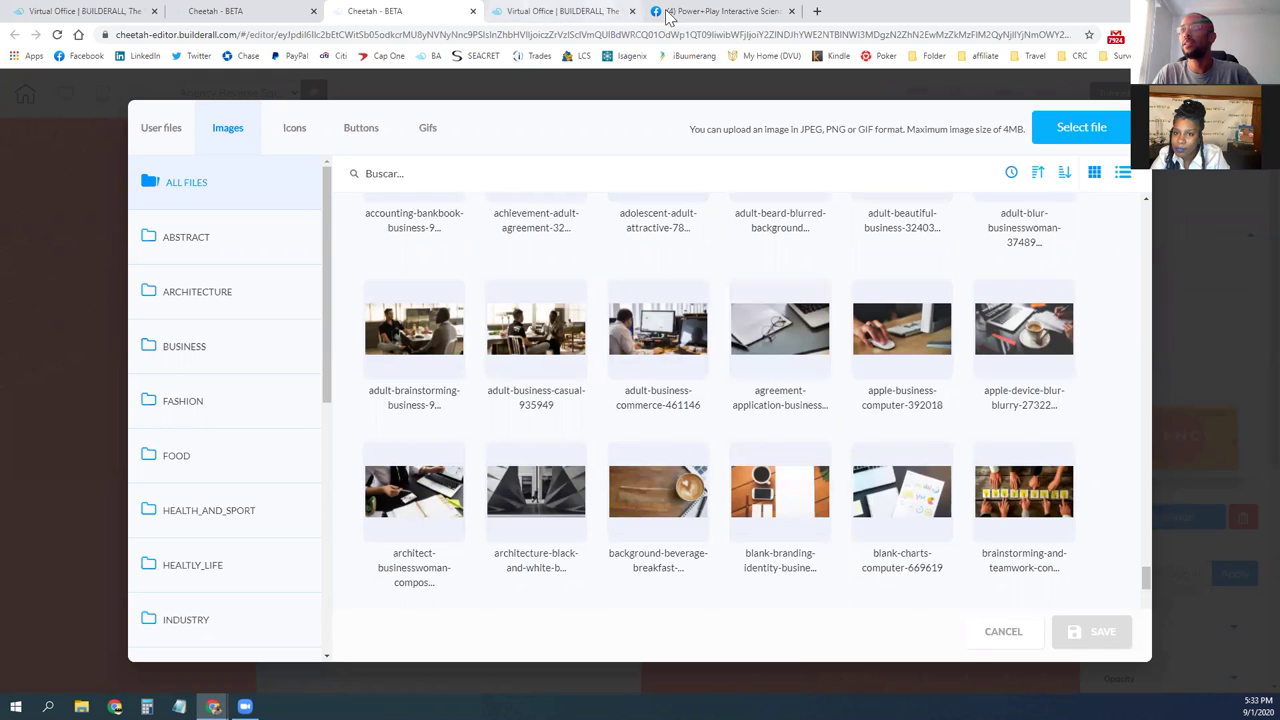
Step: Switch to the Power+Play Interactive Science Facebook page and save its profile picture to the Downloads folder as "logo"
{"action": "left_click", "coordinate": [706, 12]}
{"action": "right_click", "coordinate": [392, 396]}
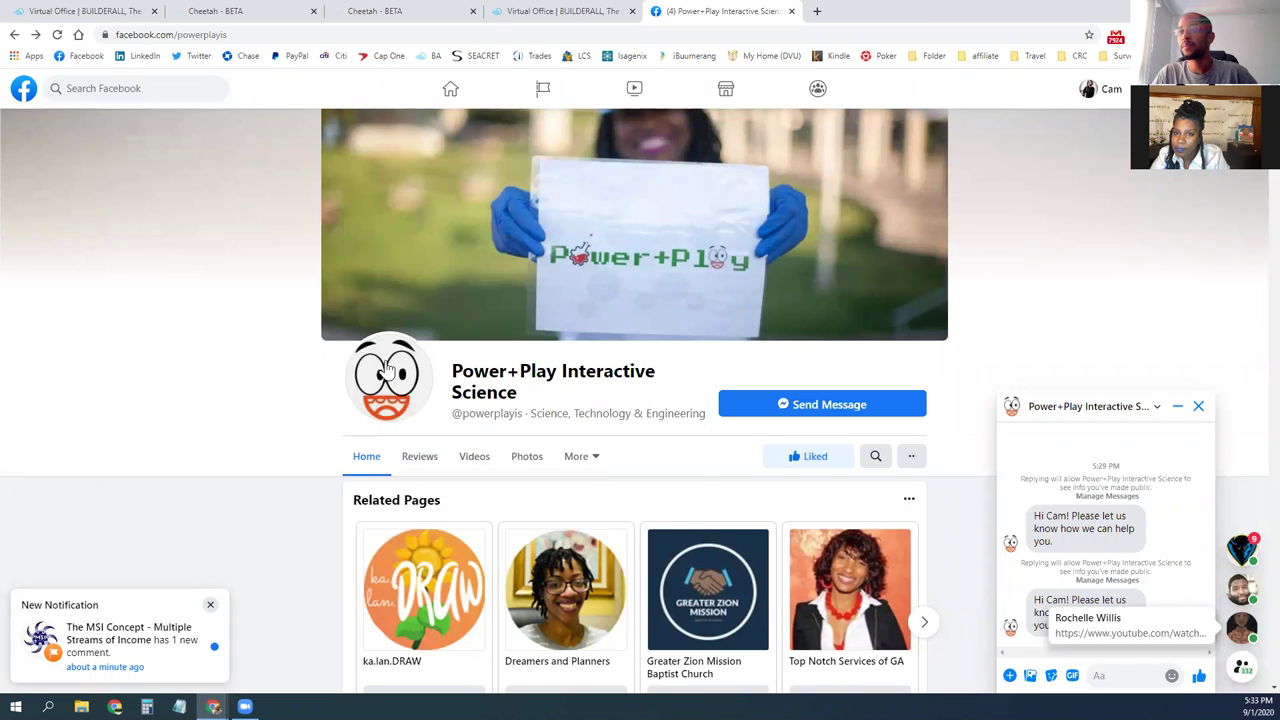
{"action": "left_click", "coordinate": [392, 378]}
{"action": "right_click", "coordinate": [576, 330]}
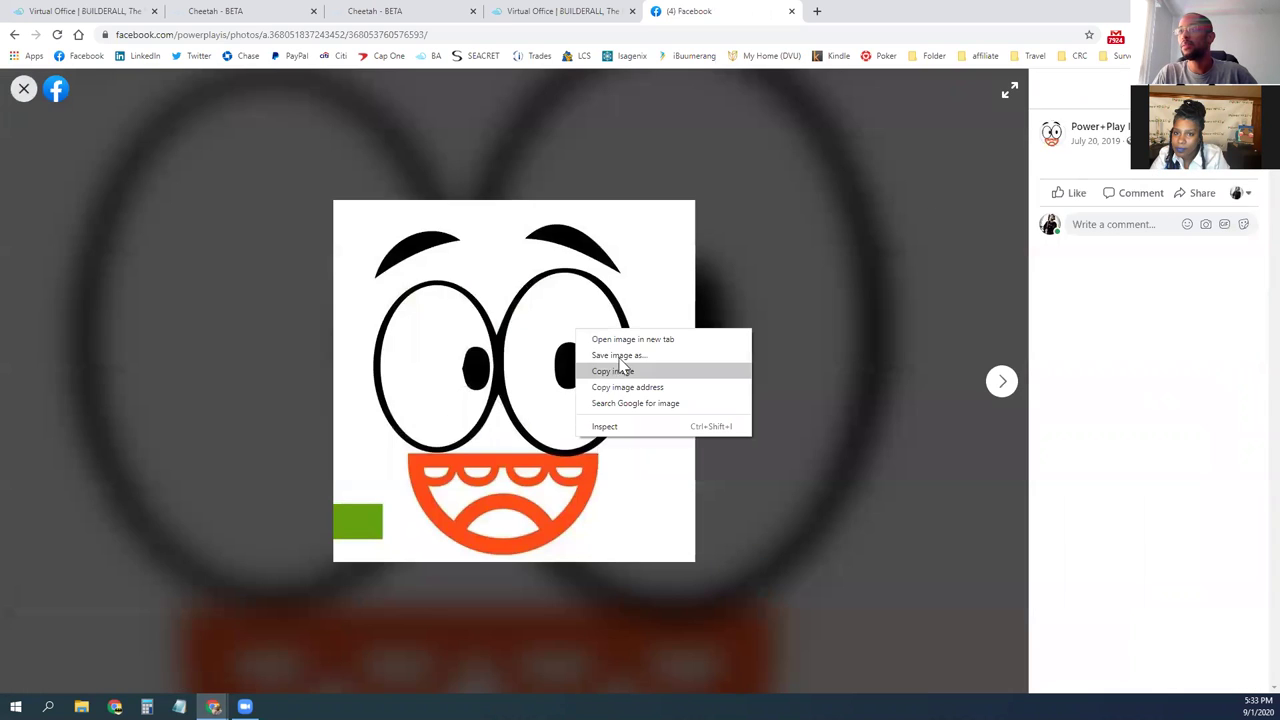
{"action": "left_click", "coordinate": [620, 368]}
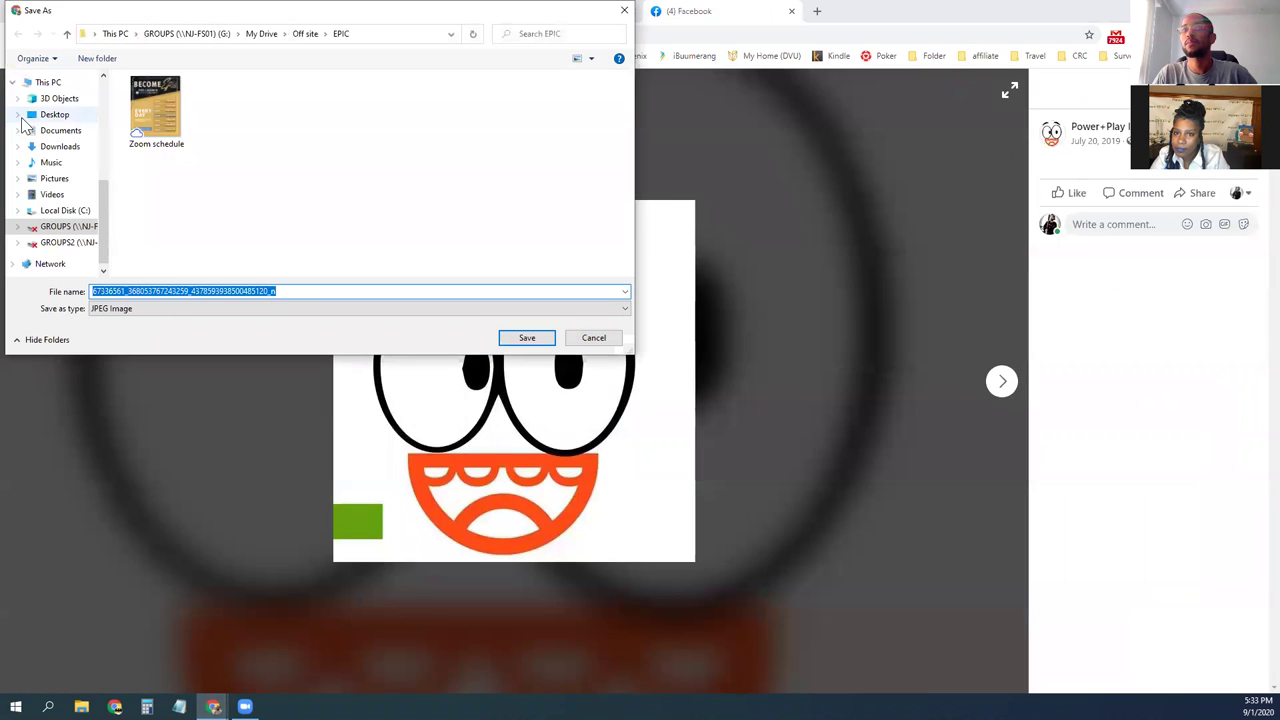
{"action": "scroll", "coordinate": [30, 135], "scroll_direction": "up", "scroll_amount": 5}
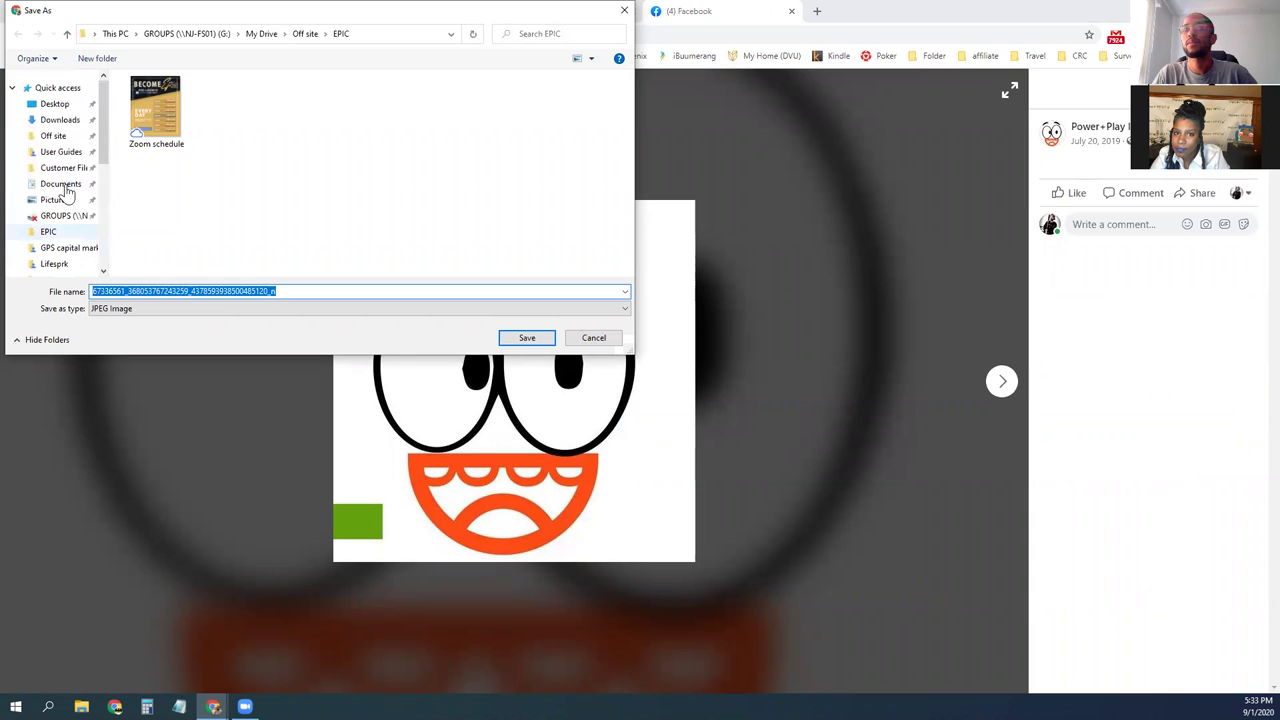
{"action": "left_click", "coordinate": [62, 121]}
{"action": "key", "text": "BackSpace"}
{"action": "type", "text": "logo"}
{"action": "key", "text": "Return"}
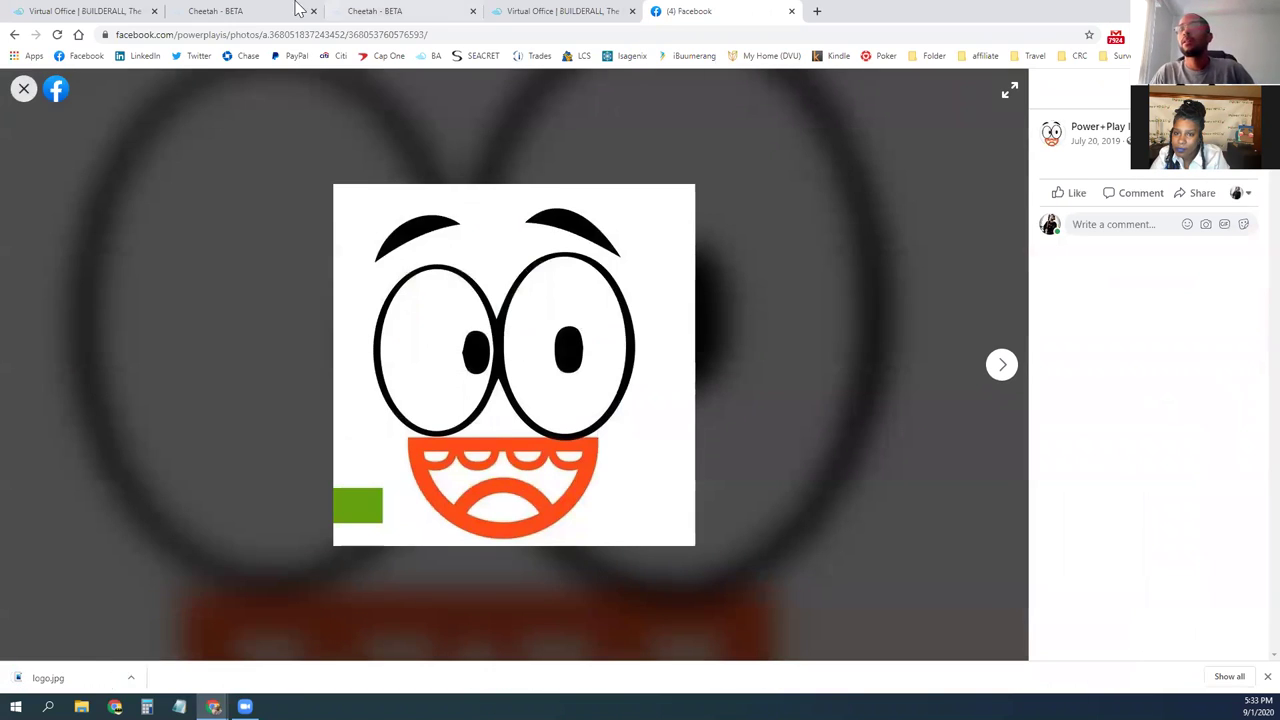
Step: Switch back to the Cheetah editor and upload the logo file from Downloads to the image library
{"action": "left_click", "coordinate": [350, 11]}
{"action": "left_click", "coordinate": [1070, 125]}
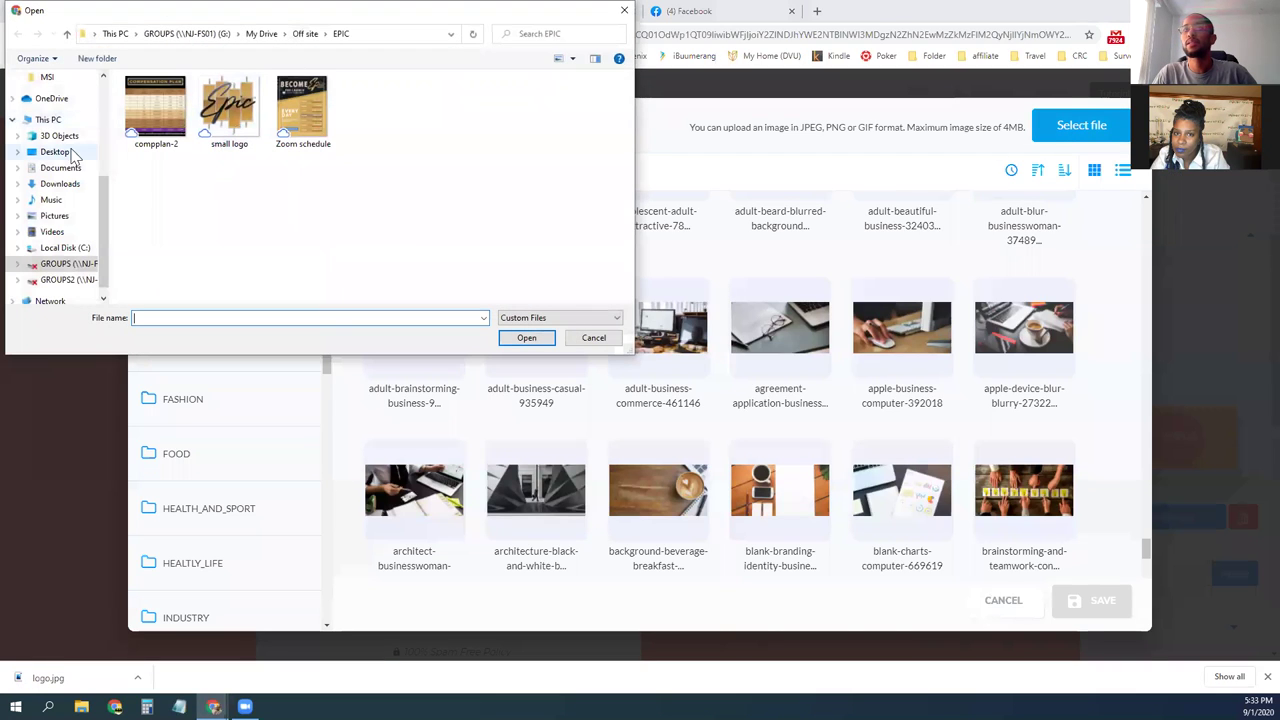
{"action": "scroll", "coordinate": [65, 150], "scroll_direction": "up", "scroll_amount": 5}
{"action": "left_click", "coordinate": [60, 120]}
{"action": "left_click", "coordinate": [155, 116]}
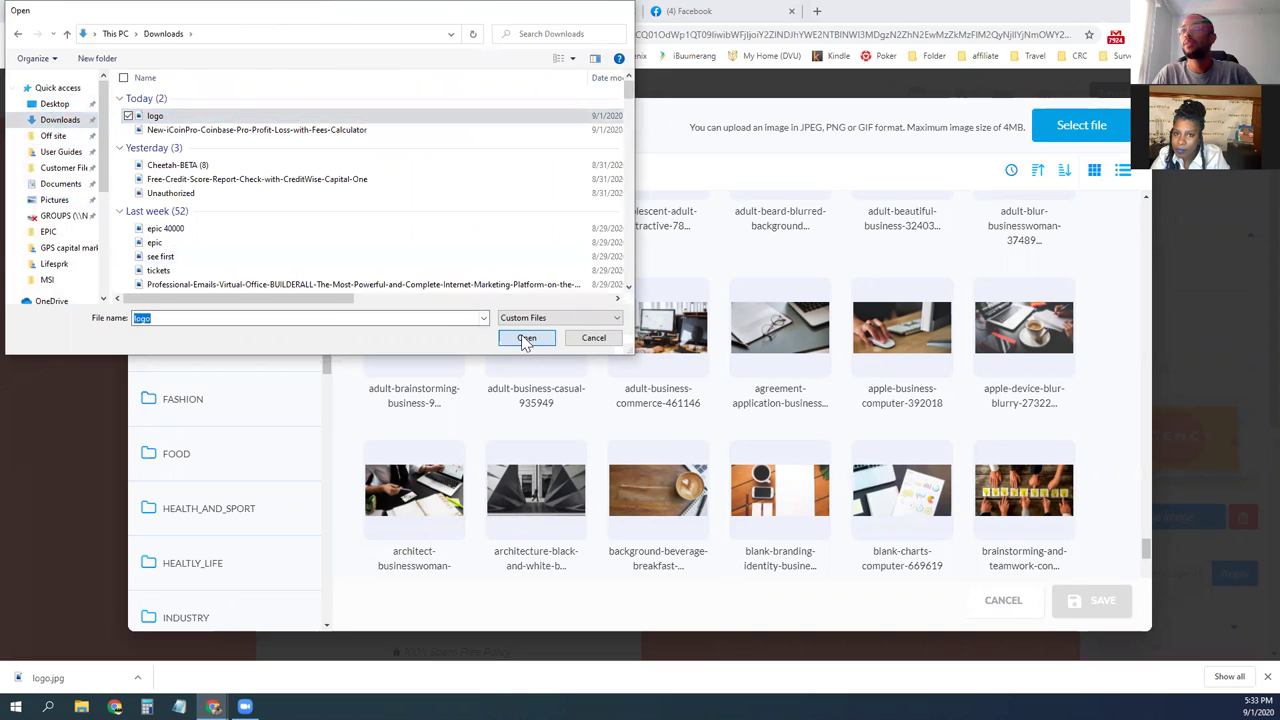
{"action": "left_click", "coordinate": [526, 337]}
Step: Replace the laptop image with the uploaded logo from the user files
{"action": "scroll", "coordinate": [494, 394], "scroll_direction": "down", "scroll_amount": 15}
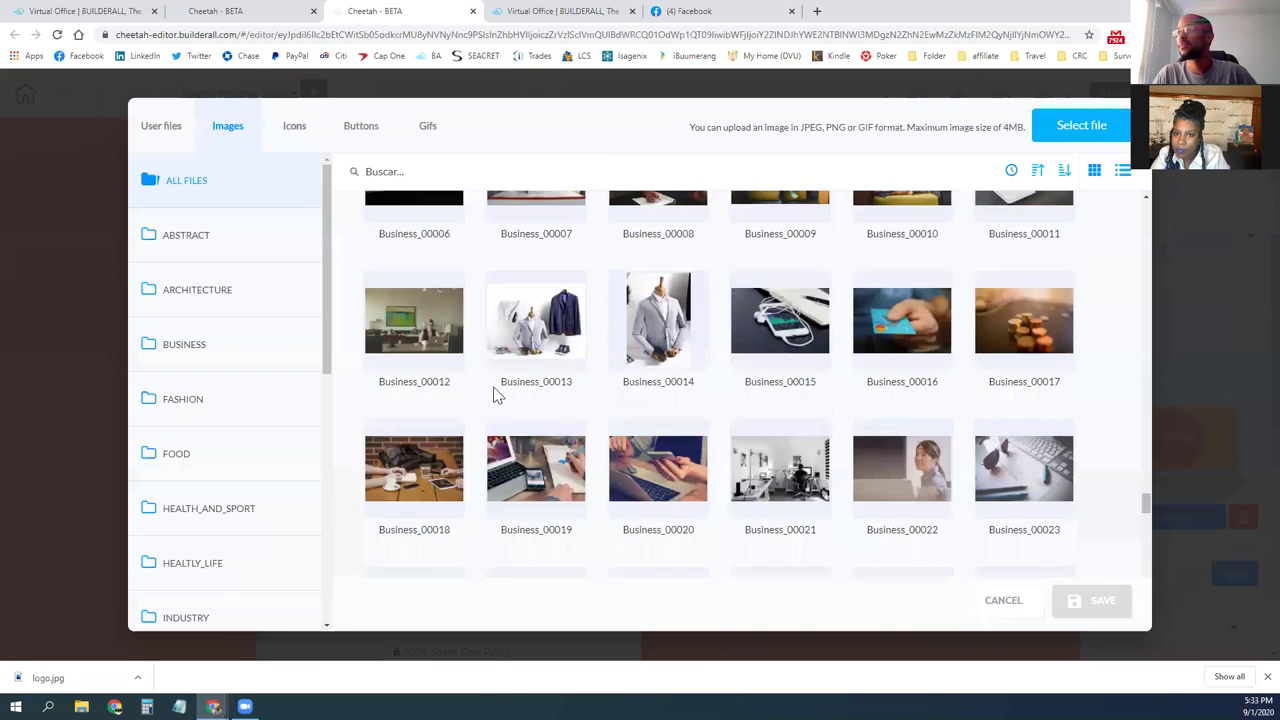
{"action": "left_click_drag", "start_coordinate": [1148, 453], "coordinate": [1146, 205]}
{"action": "left_click", "coordinate": [162, 129]}
{"action": "left_click", "coordinate": [416, 303]}
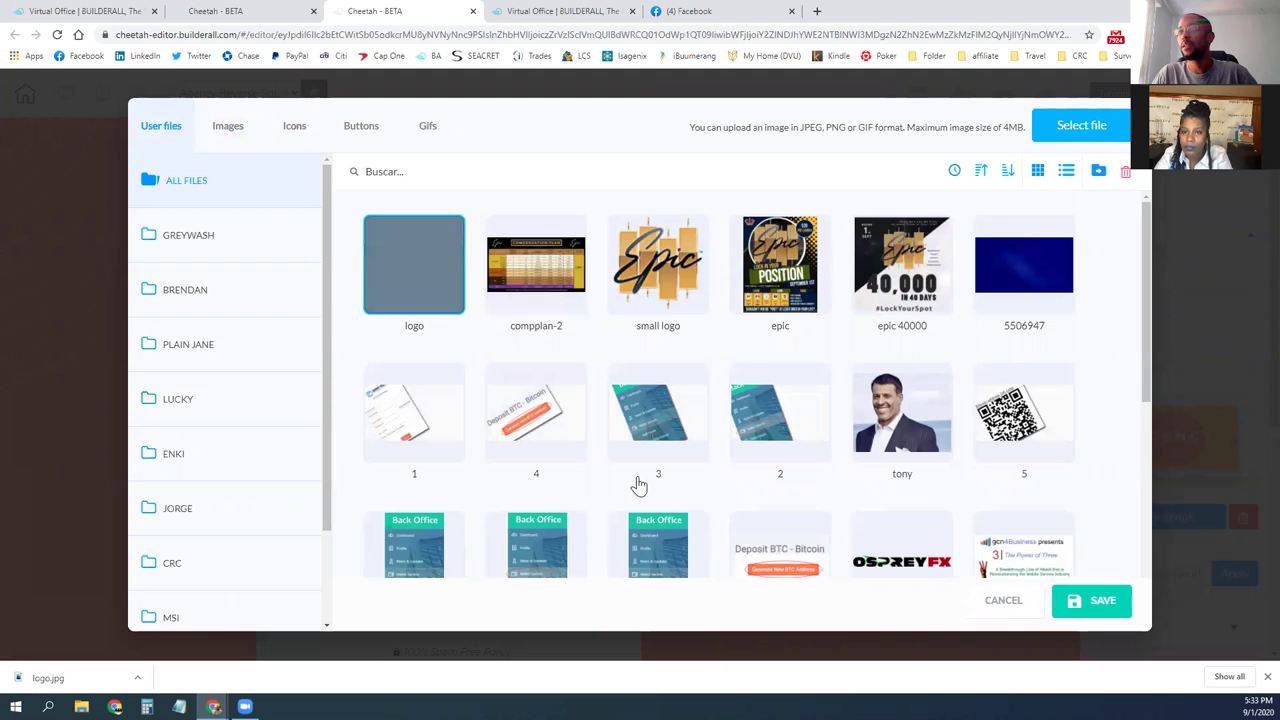
{"action": "left_click", "coordinate": [1103, 605]}
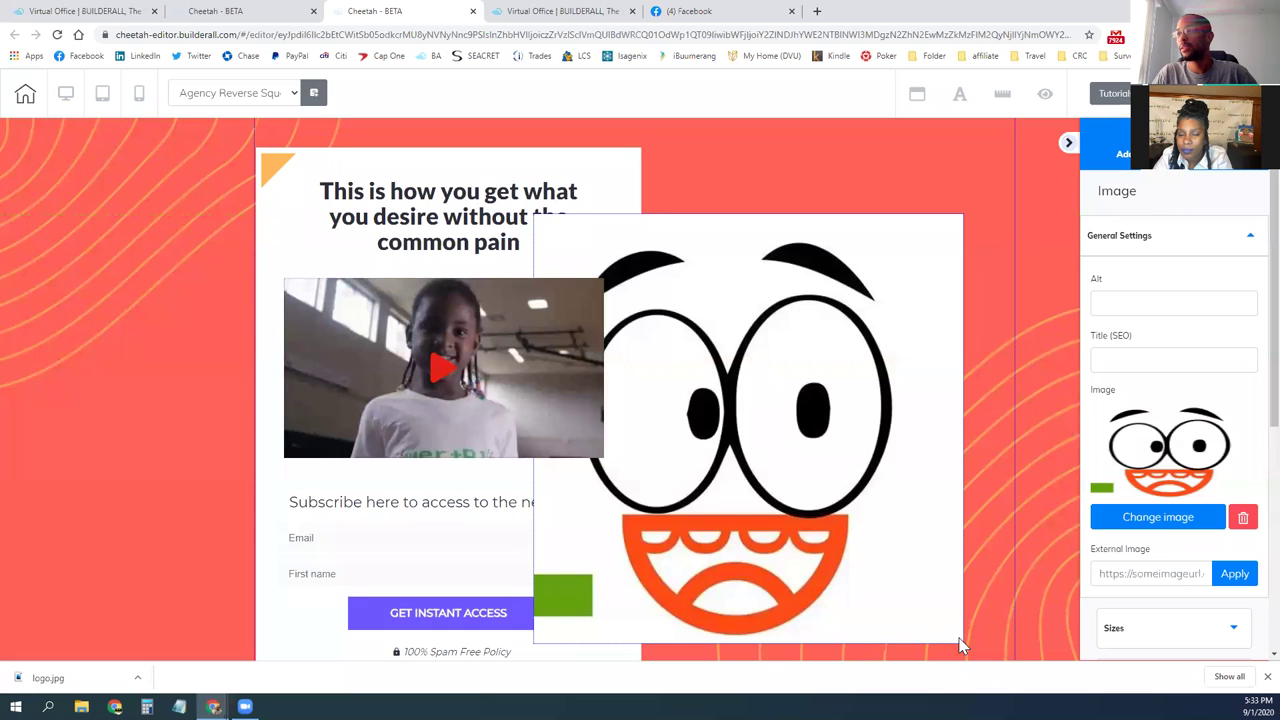
Step: Shrink the logo image to about half its size and place it to the right of the white signup box
{"action": "left_click", "coordinate": [964, 644]}
{"action": "left_click_drag", "start_coordinate": [964, 644], "coordinate": [763, 374]}
{"action": "left_click_drag", "start_coordinate": [669, 346], "coordinate": [840, 366]}
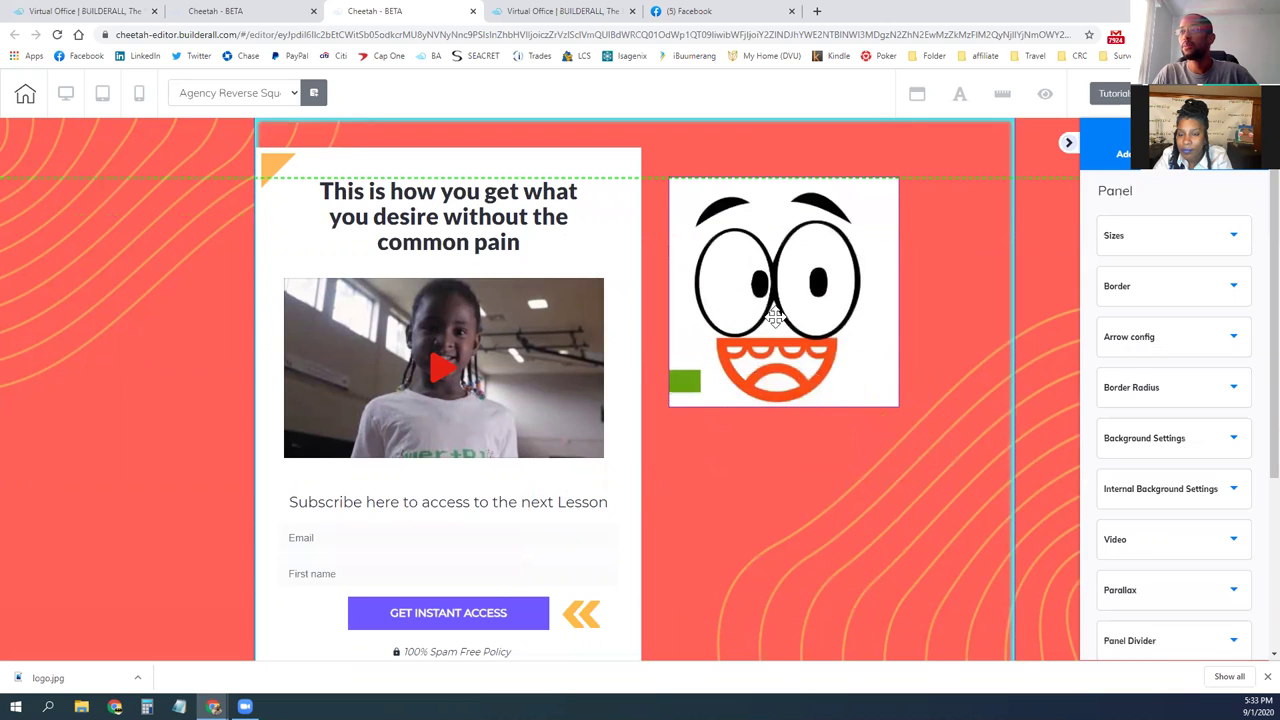
Step: Replace the headline above the video with "Power+Play Interactive Science", copied from the Facebook page
{"action": "left_click", "coordinate": [465, 241]}
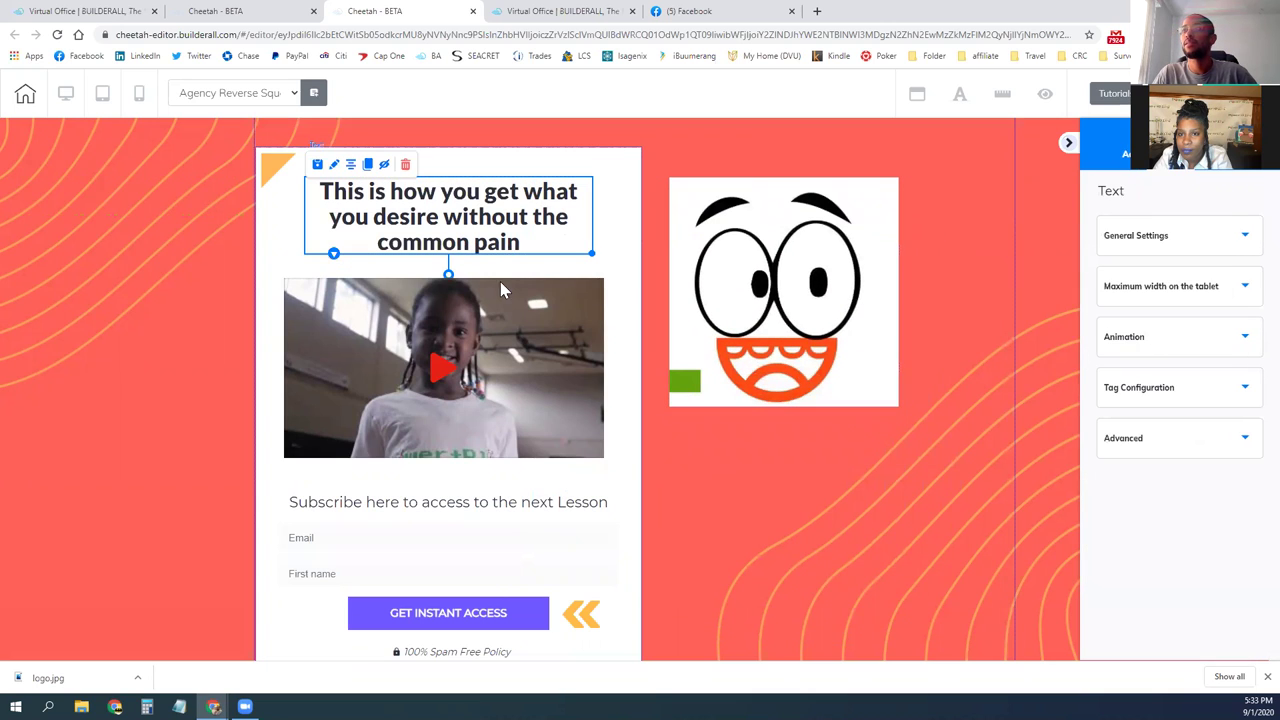
{"action": "left_click", "coordinate": [672, 14]}
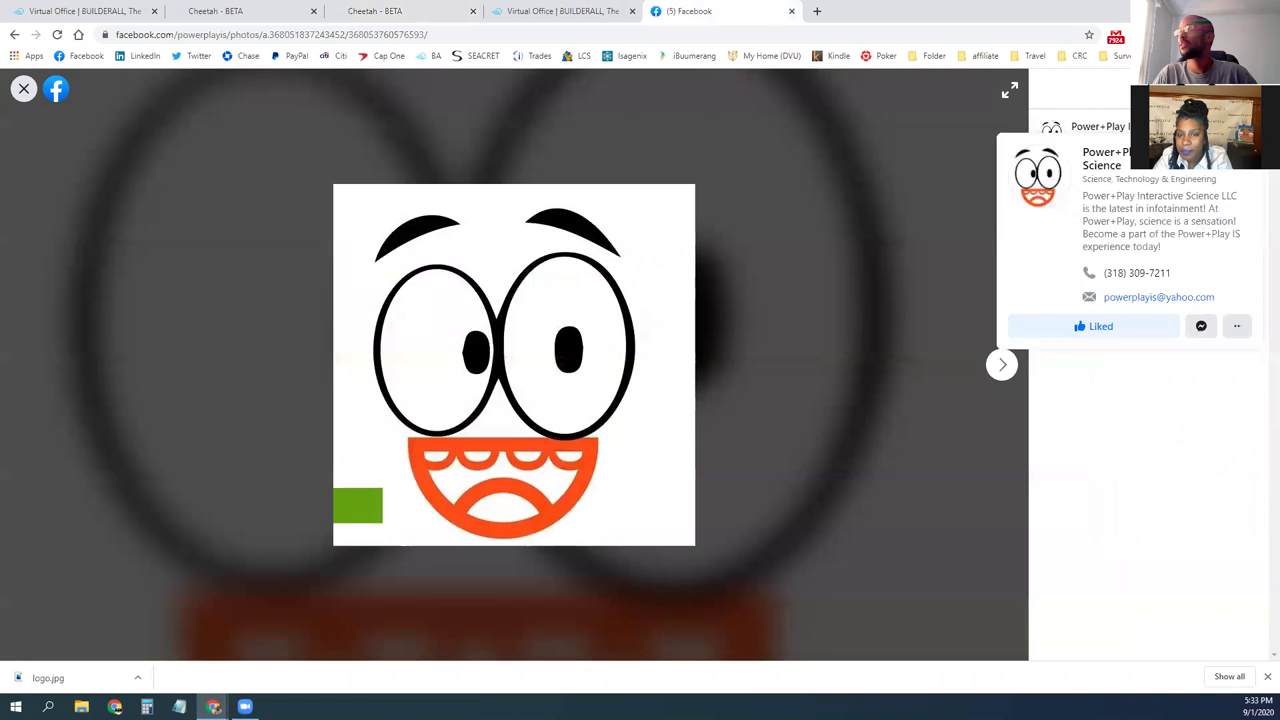
{"action": "triple_click", "coordinate": [1075, 128]}
{"action": "key", "text": "ctrl+c"}
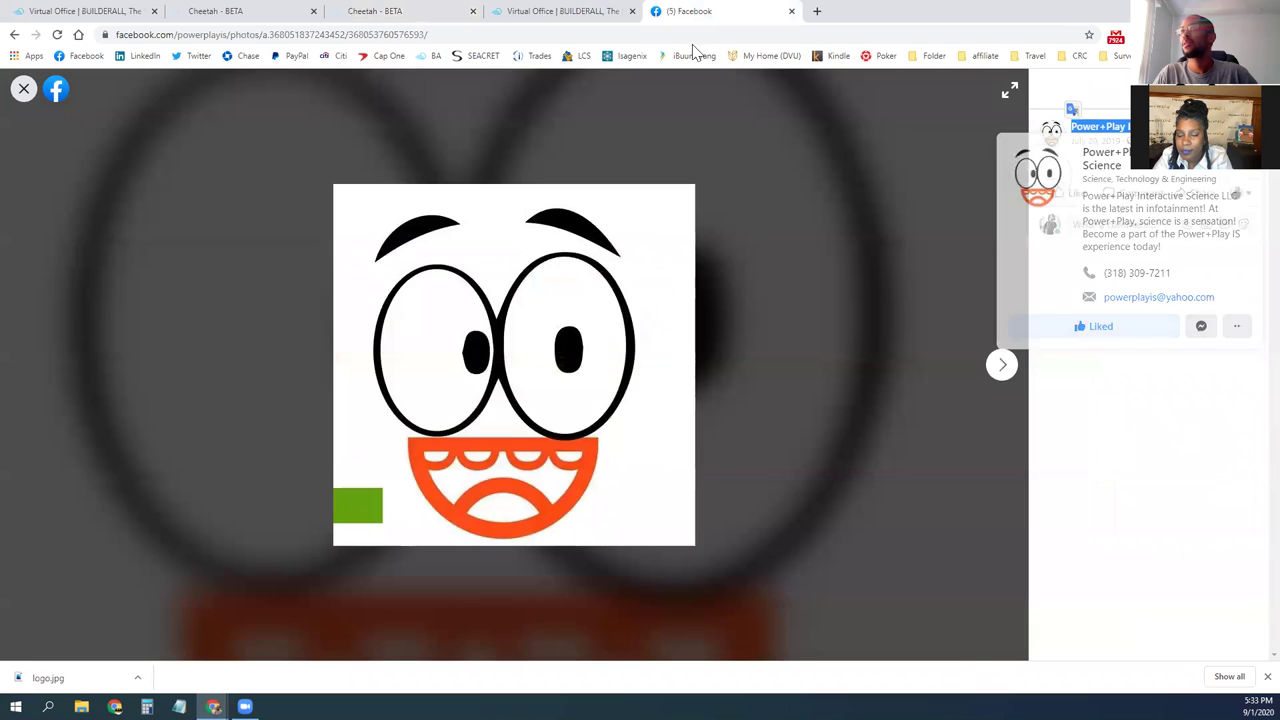
{"action": "left_click", "coordinate": [543, 11]}
{"action": "left_click", "coordinate": [390, 11]}
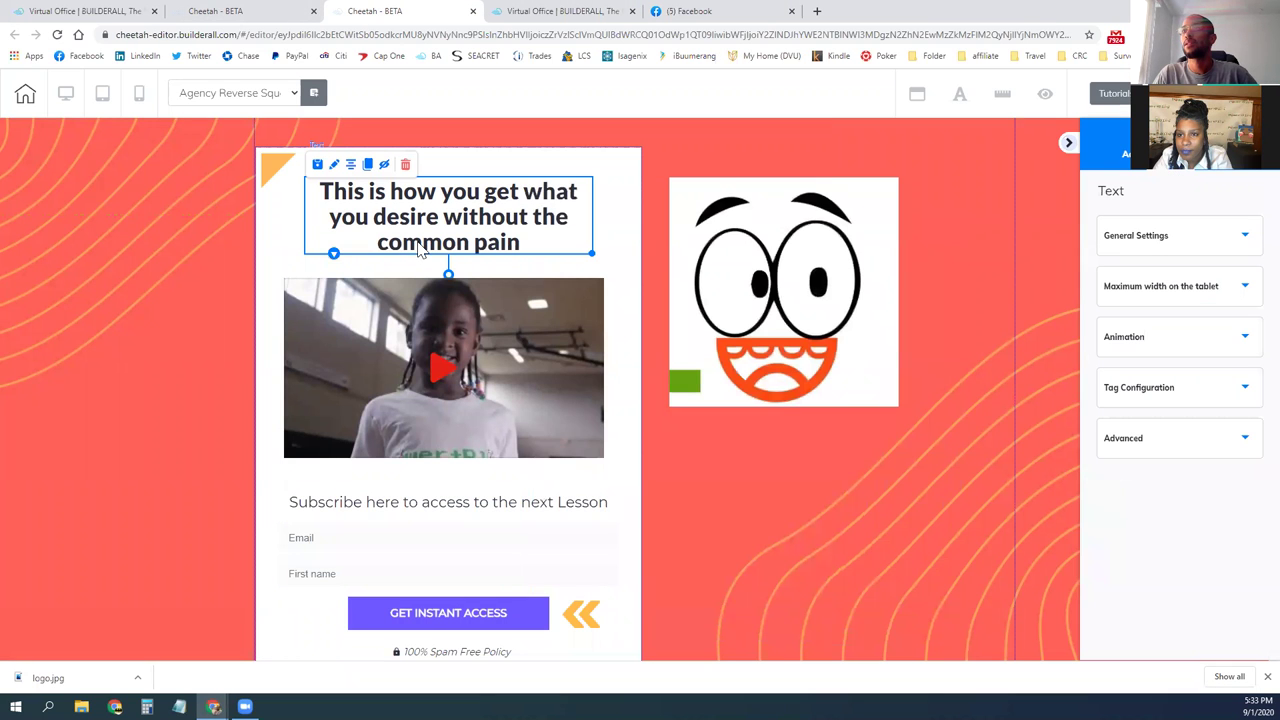
{"action": "double_click", "coordinate": [450, 245]}
{"action": "left_click_drag", "start_coordinate": [415, 226], "coordinate": [325, 193]}
{"action": "key", "text": "ctrl+v"}
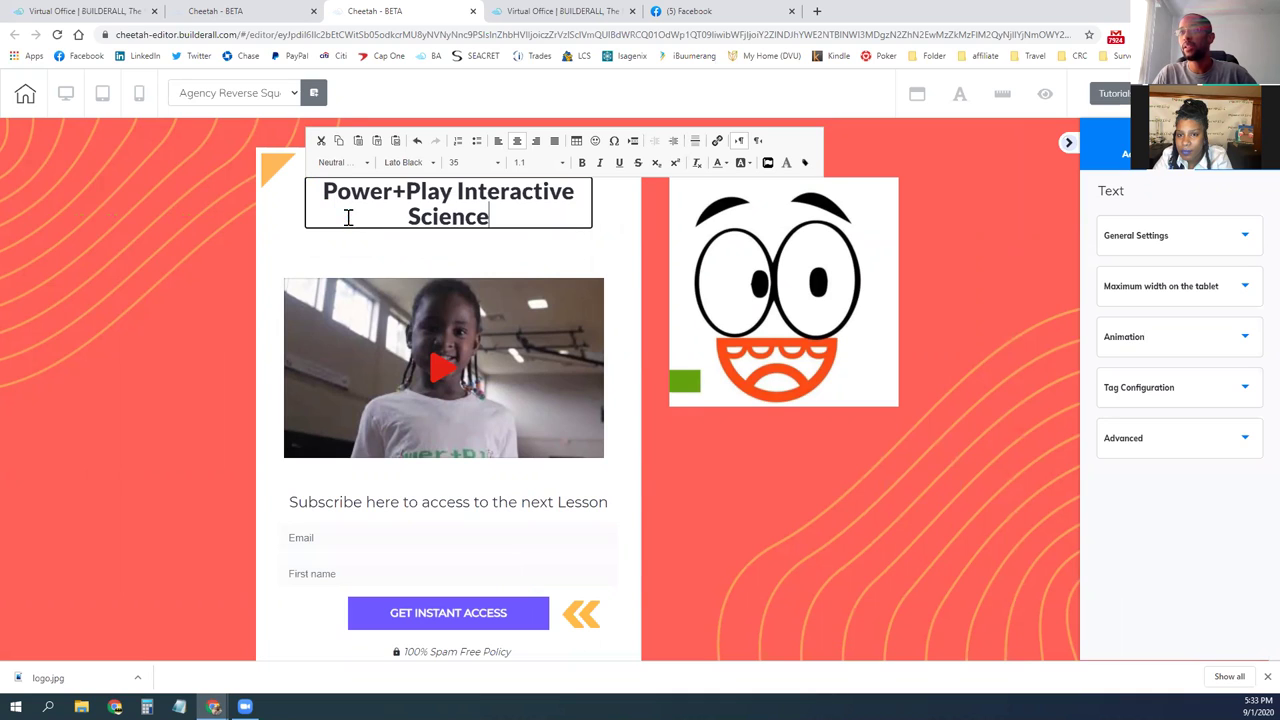
Step: Move the headline down closer to the video and center it horizontally in the white box
{"action": "left_click", "coordinate": [490, 238]}
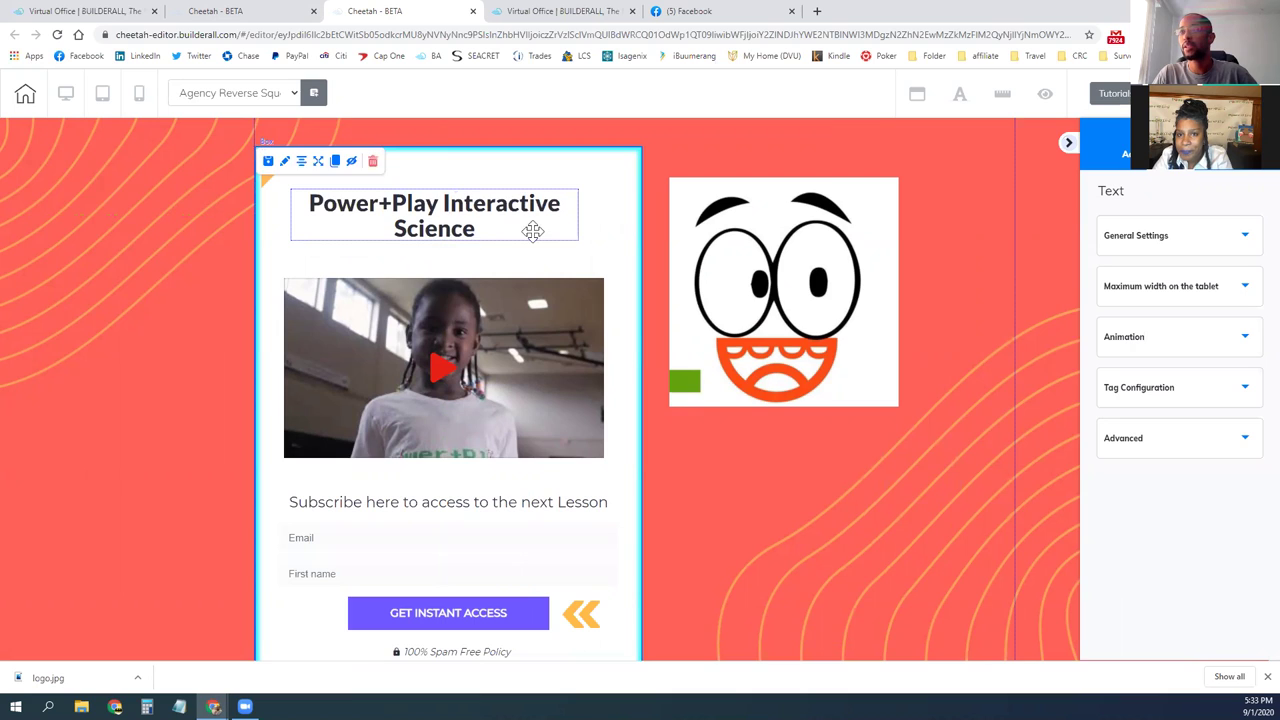
{"action": "left_click", "coordinate": [282, 175]}
{"action": "left_click_drag", "start_coordinate": [393, 221], "coordinate": [458, 223]}
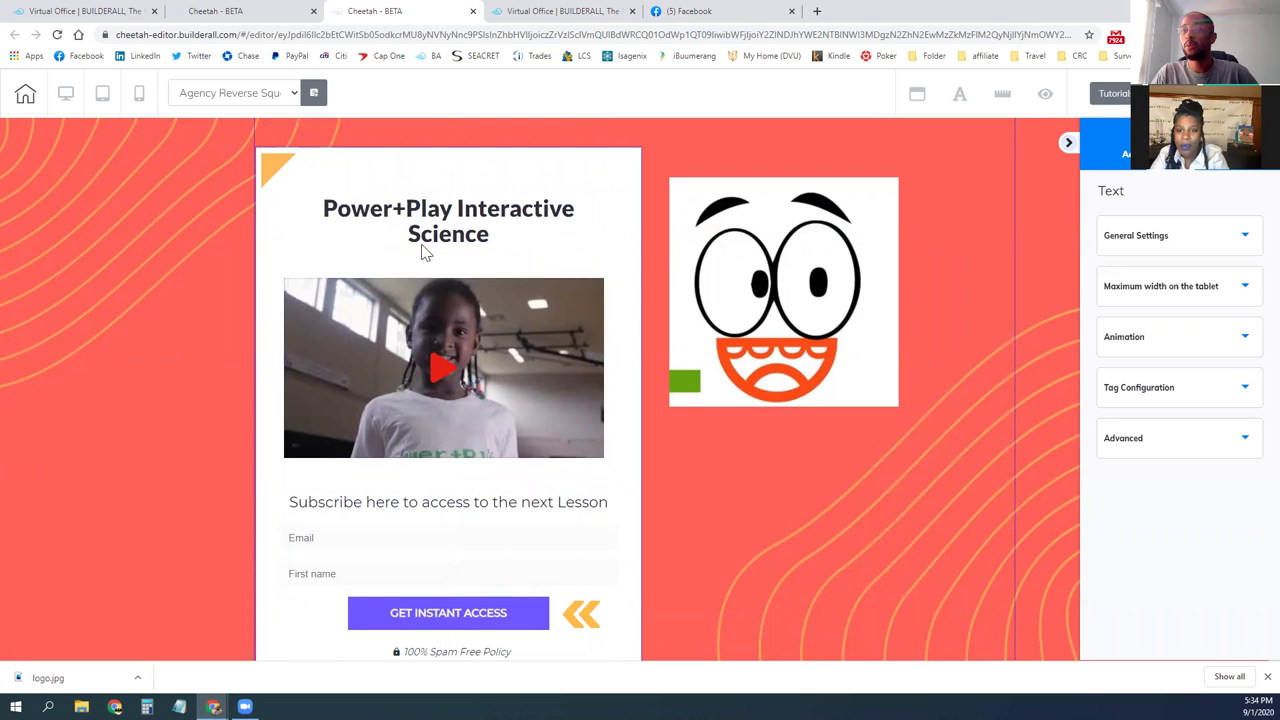
Step: Try centering the logo image on the page, and reposition it in the red area beside the video
{"action": "left_click", "coordinate": [733, 261]}
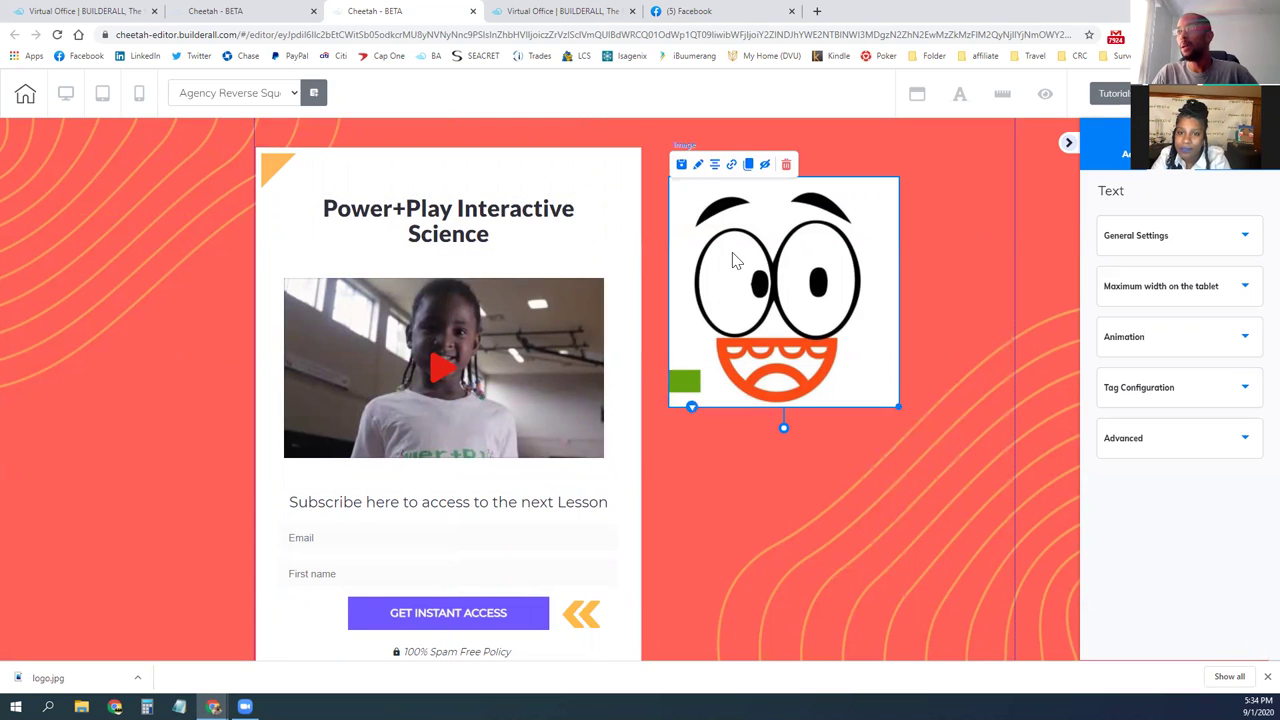
{"action": "left_click", "coordinate": [715, 168]}
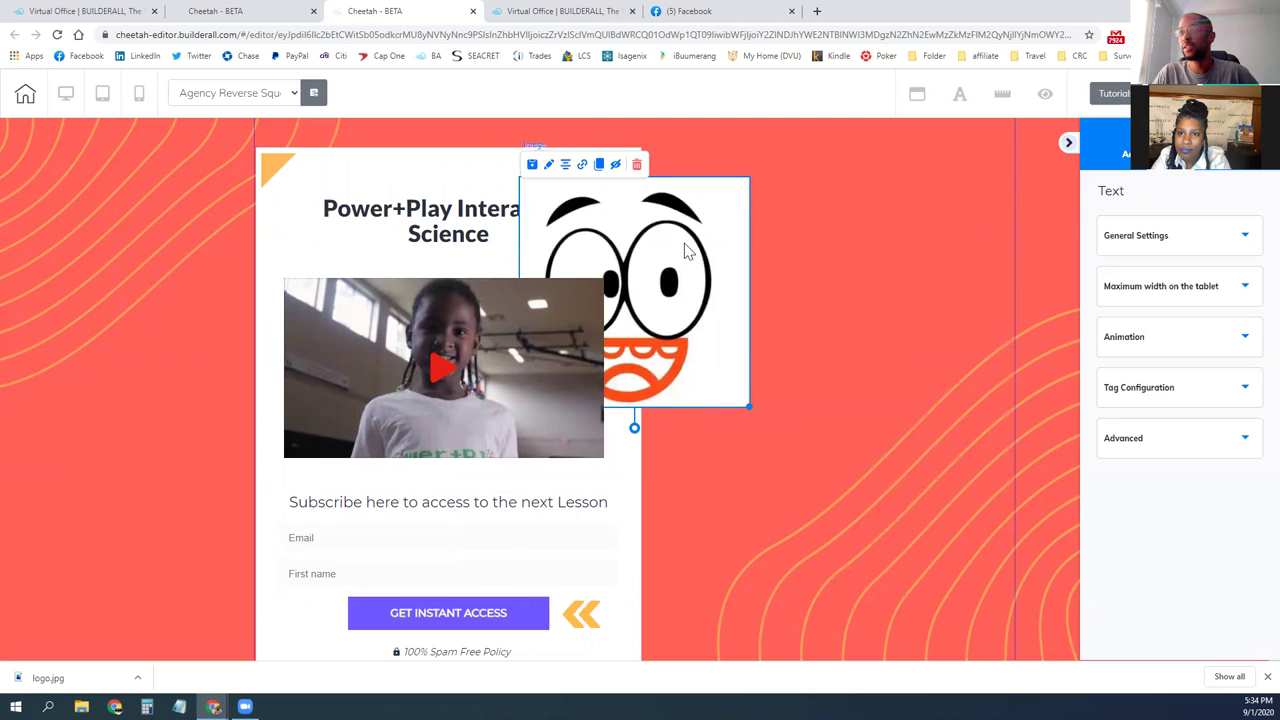
{"action": "left_click_drag", "start_coordinate": [575, 240], "coordinate": [664, 252]}
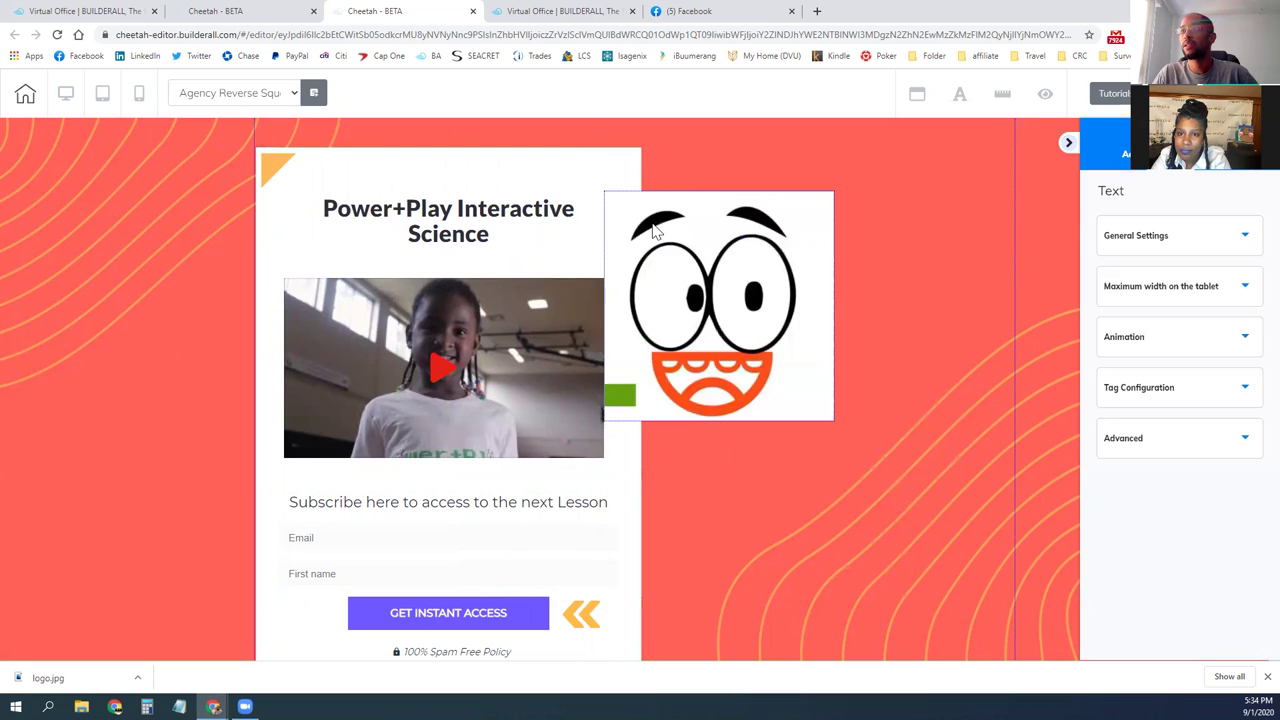
{"action": "left_click", "coordinate": [652, 231]}
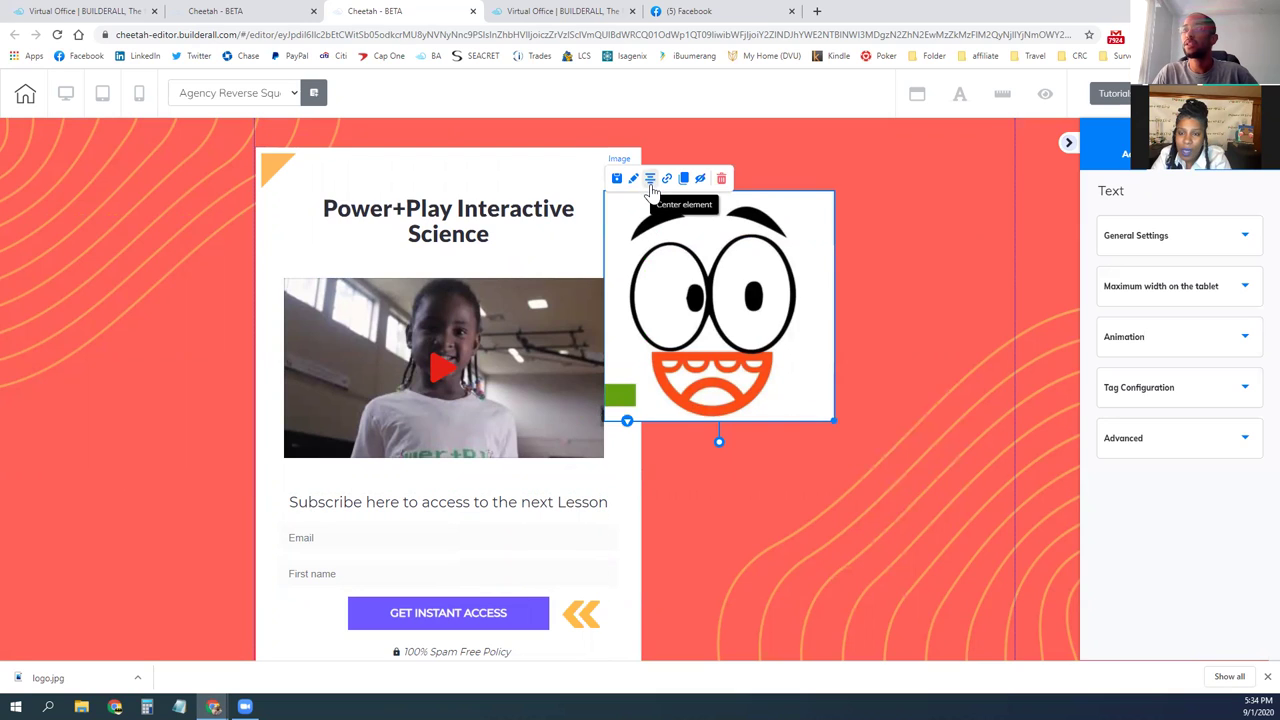
{"action": "left_click_drag", "start_coordinate": [727, 327], "coordinate": [777, 346]}
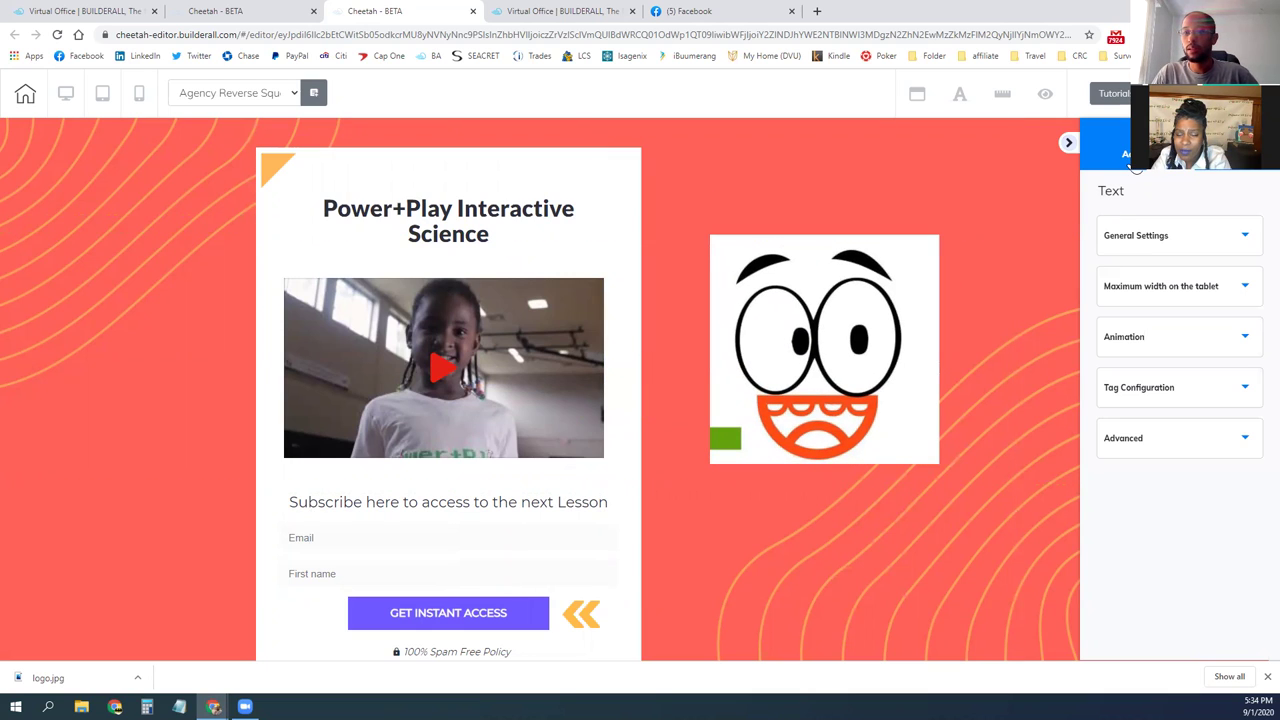
Step: Add the standard laptop image element to the red area below the logo image
{"action": "left_click", "coordinate": [1133, 160]}
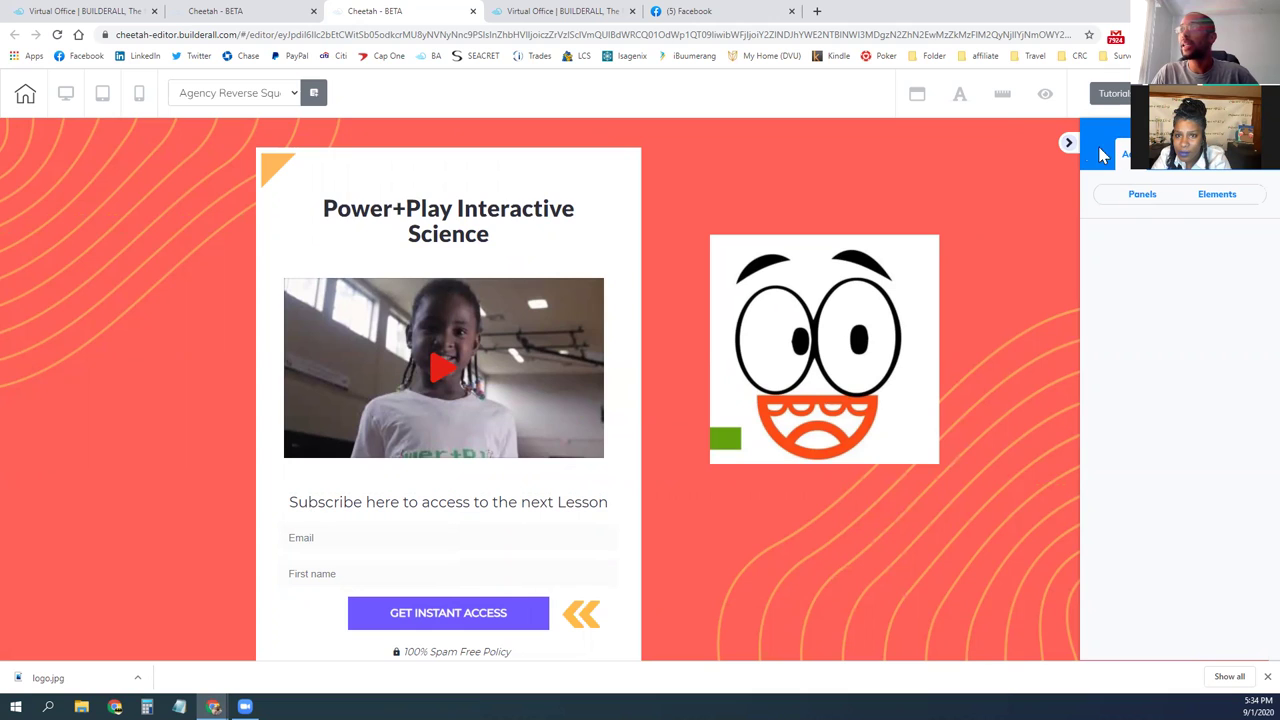
{"action": "left_click", "coordinate": [1205, 197]}
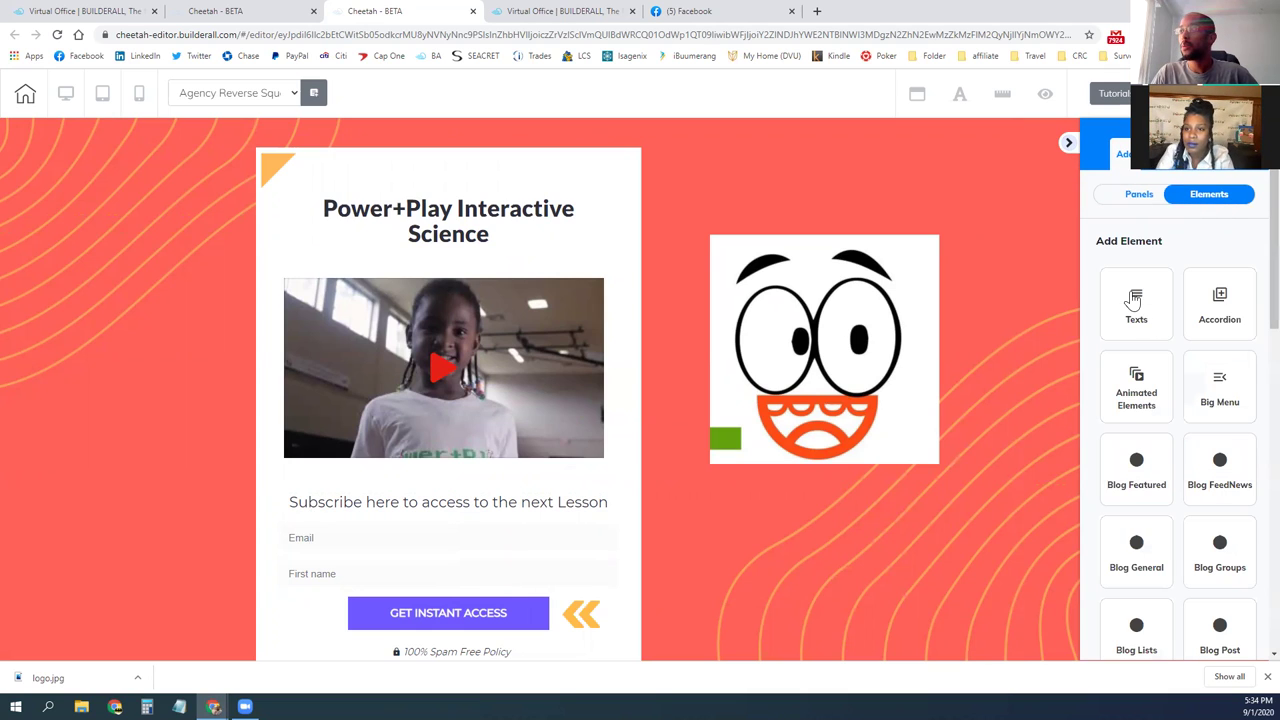
{"action": "scroll", "coordinate": [1133, 300], "scroll_direction": "down", "scroll_amount": 1}
{"action": "scroll", "coordinate": [1150, 280], "scroll_direction": "down", "scroll_amount": 1}
{"action": "scroll", "coordinate": [1145, 290], "scroll_direction": "down", "scroll_amount": 3}
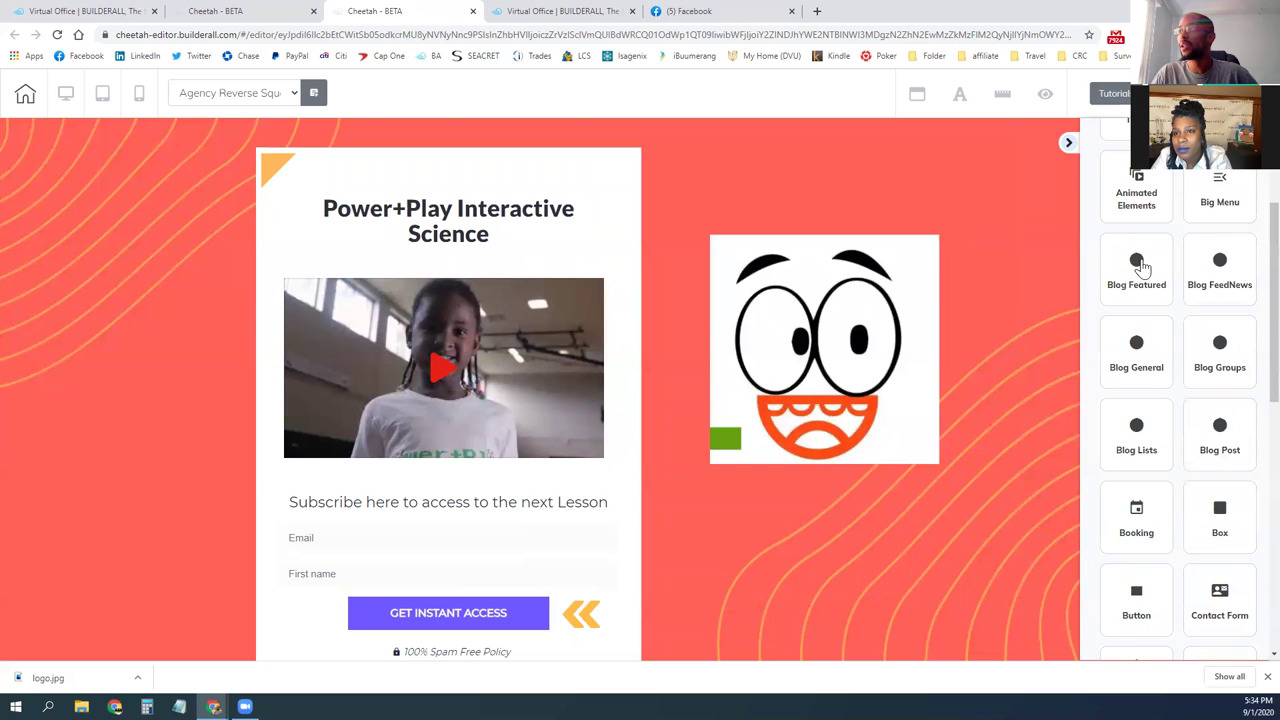
{"action": "scroll", "coordinate": [1160, 310], "scroll_direction": "down", "scroll_amount": 3}
{"action": "scroll", "coordinate": [1205, 390], "scroll_direction": "down", "scroll_amount": 2}
{"action": "scroll", "coordinate": [1155, 368], "scroll_direction": "down", "scroll_amount": 2}
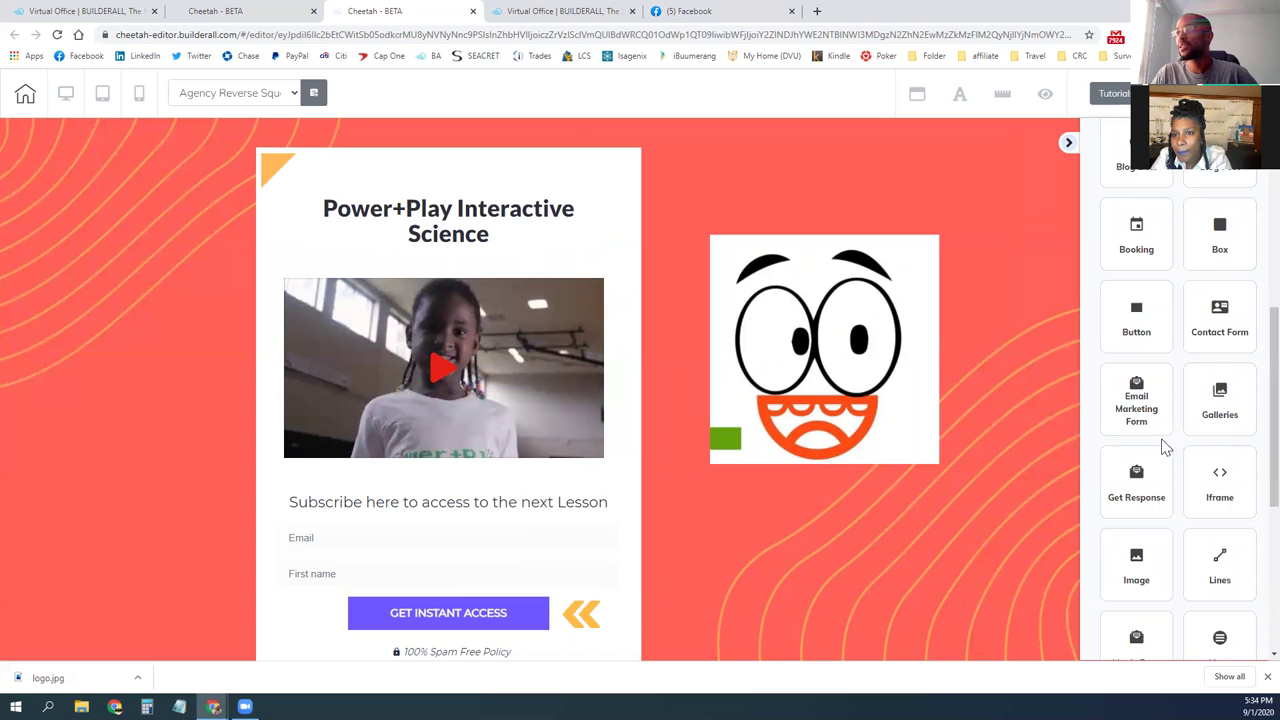
{"action": "scroll", "coordinate": [1190, 340], "scroll_direction": "down", "scroll_amount": 2}
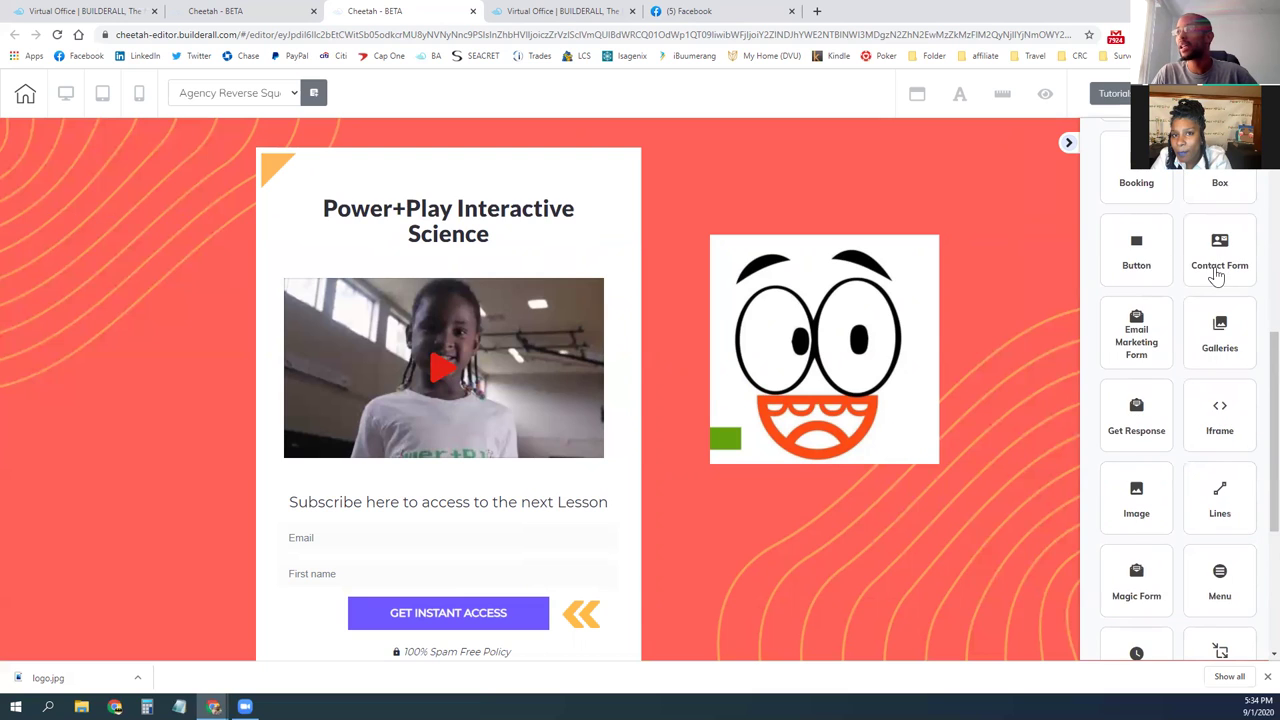
{"action": "scroll", "coordinate": [1133, 378], "scroll_direction": "down", "scroll_amount": 3}
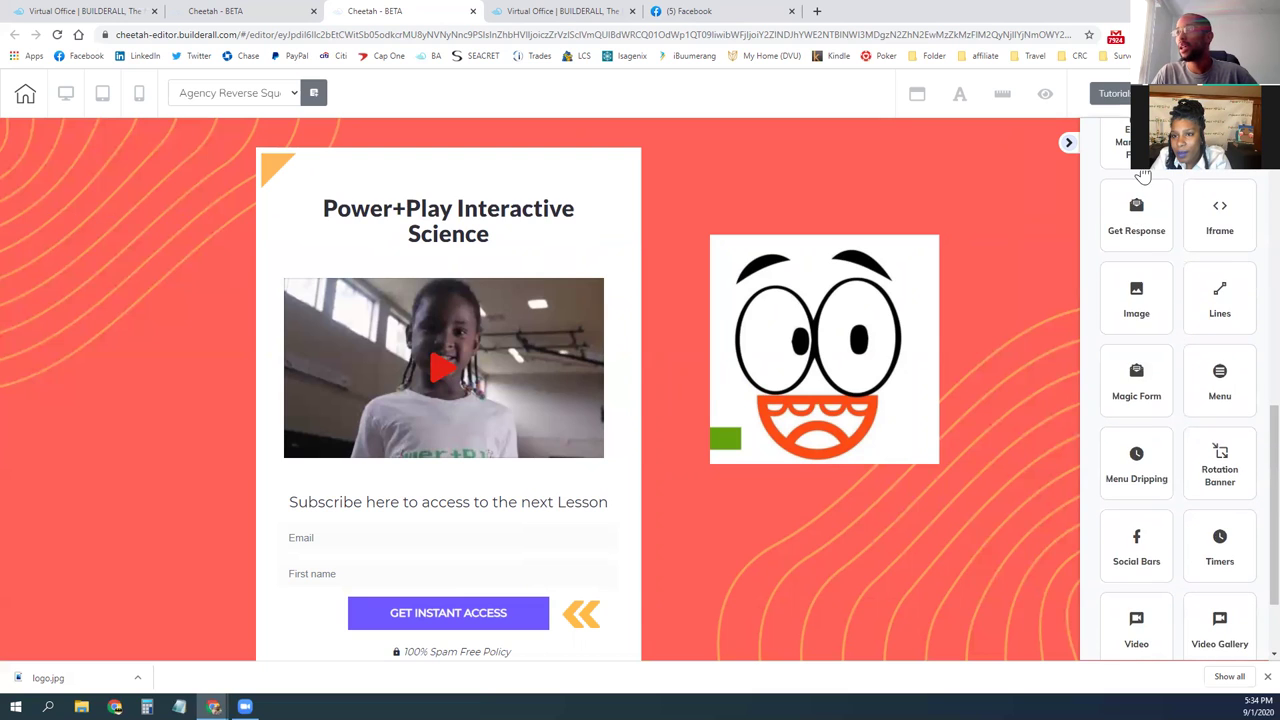
{"action": "left_click", "coordinate": [1136, 313]}
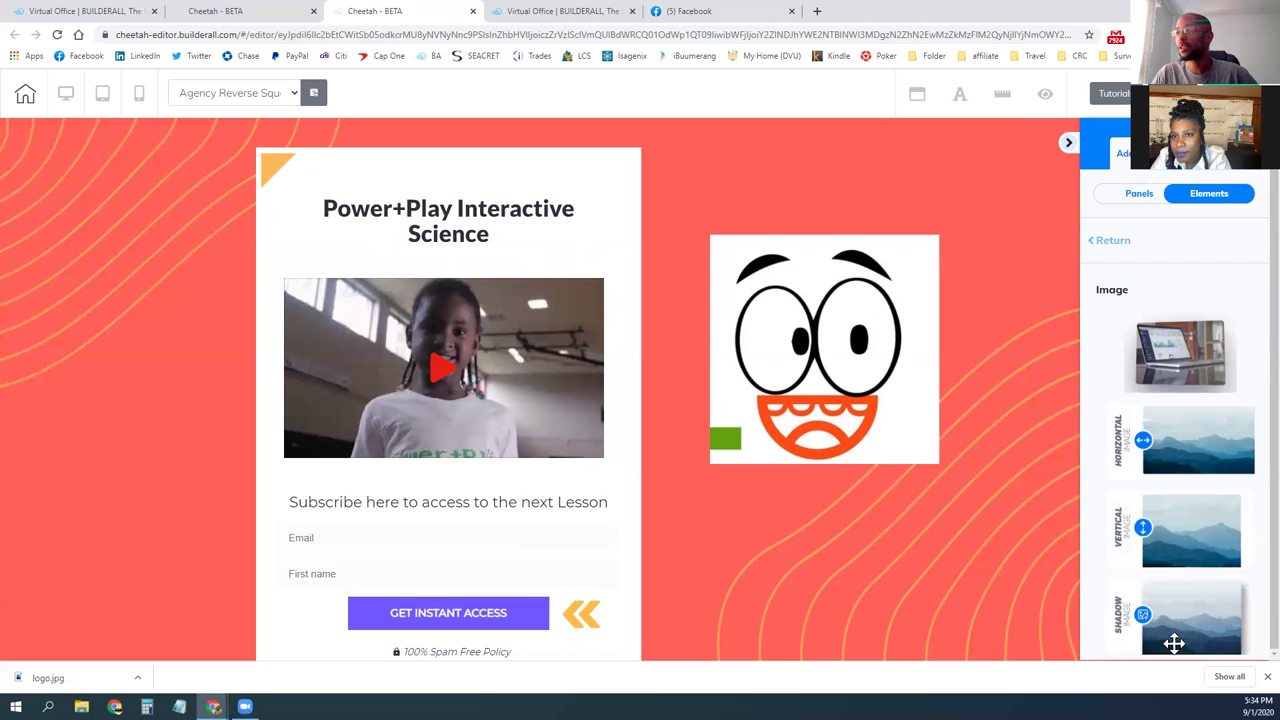
{"action": "left_click_drag", "start_coordinate": [1121, 355], "coordinate": [775, 552]}
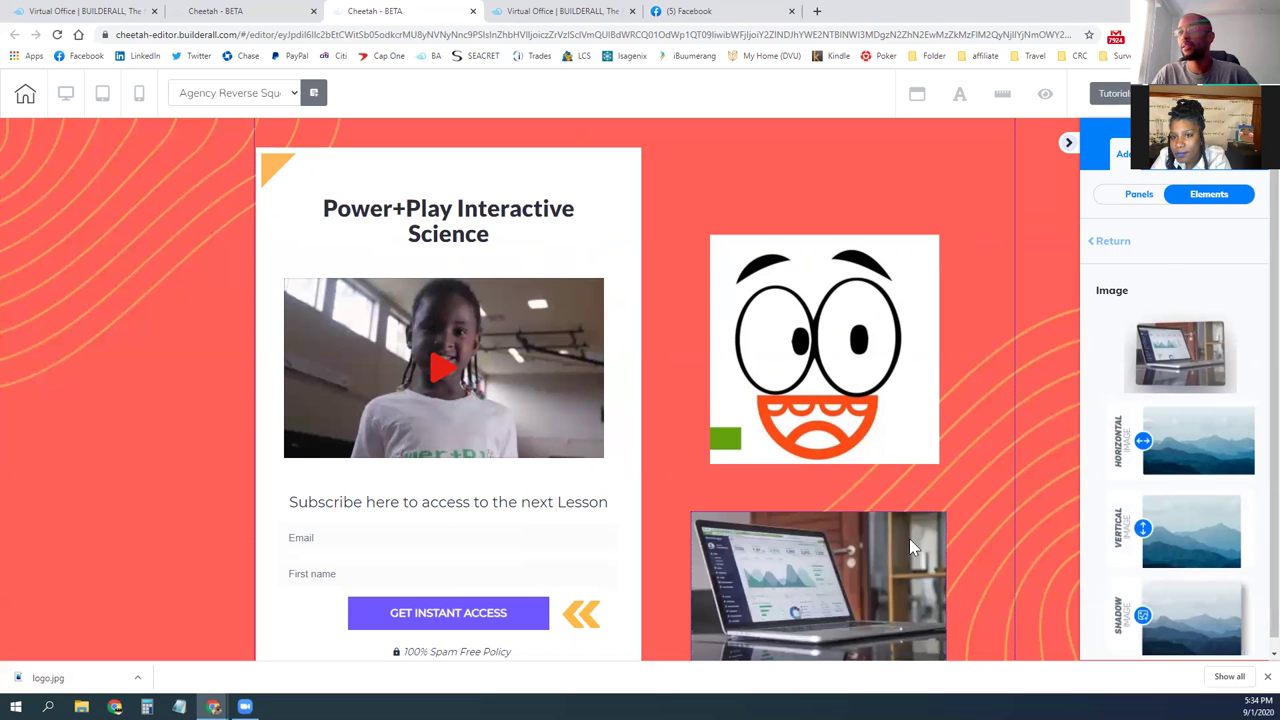
{"action": "left_click", "coordinate": [818, 568]}
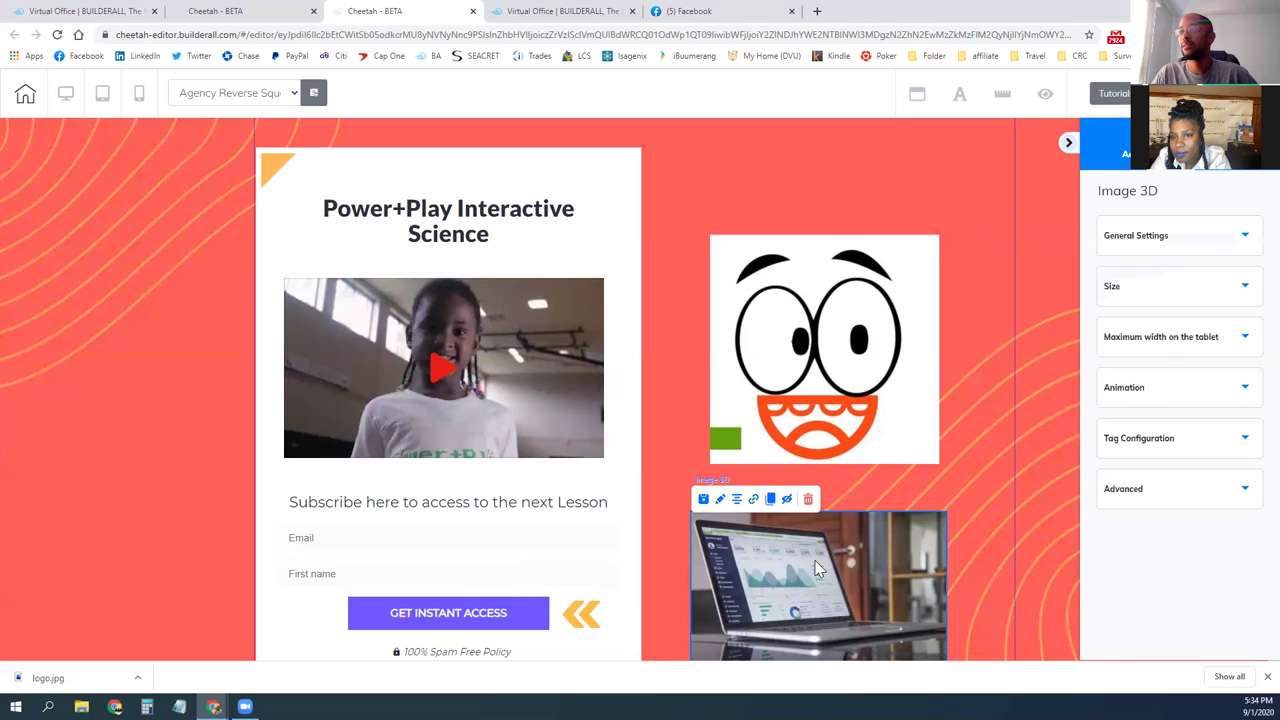
{"action": "scroll", "coordinate": [968, 408], "scroll_direction": "down", "scroll_amount": 1}
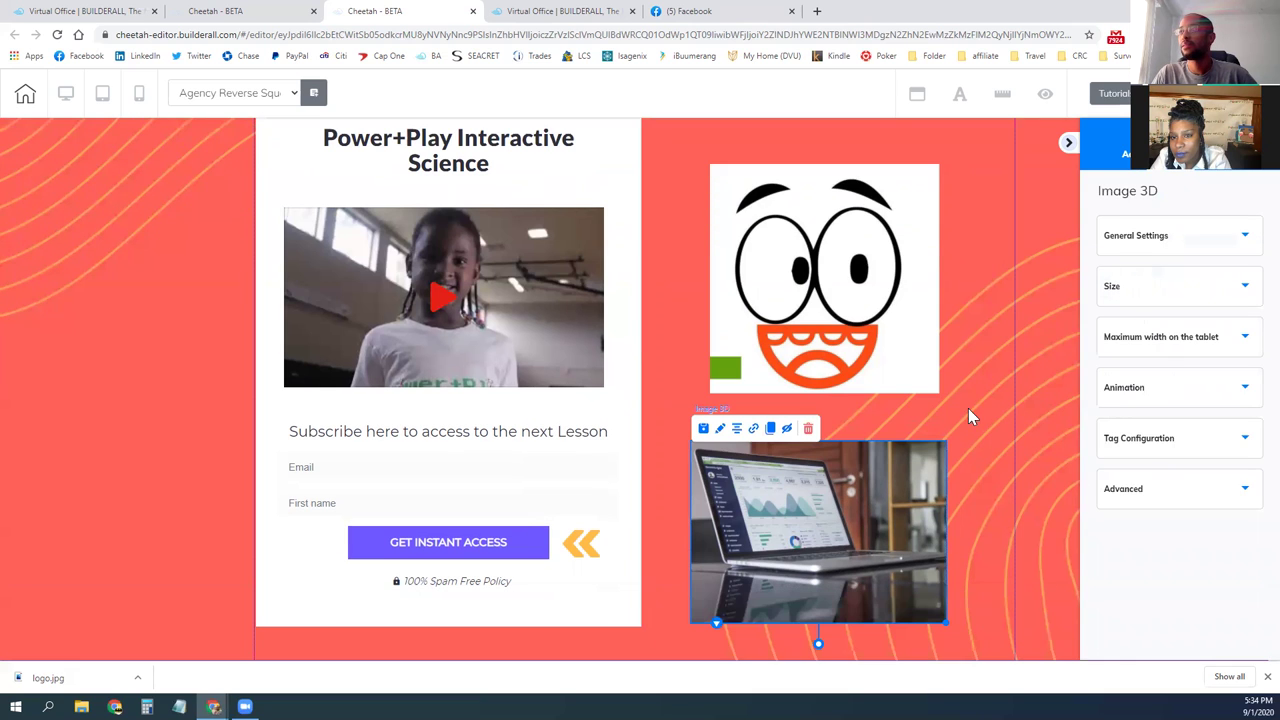
Step: Add the rounded yellow "Buy now" button to the page and place it beside the left edge of the white signup box
{"action": "left_click", "coordinate": [1137, 168]}
{"action": "left_click", "coordinate": [1210, 198]}
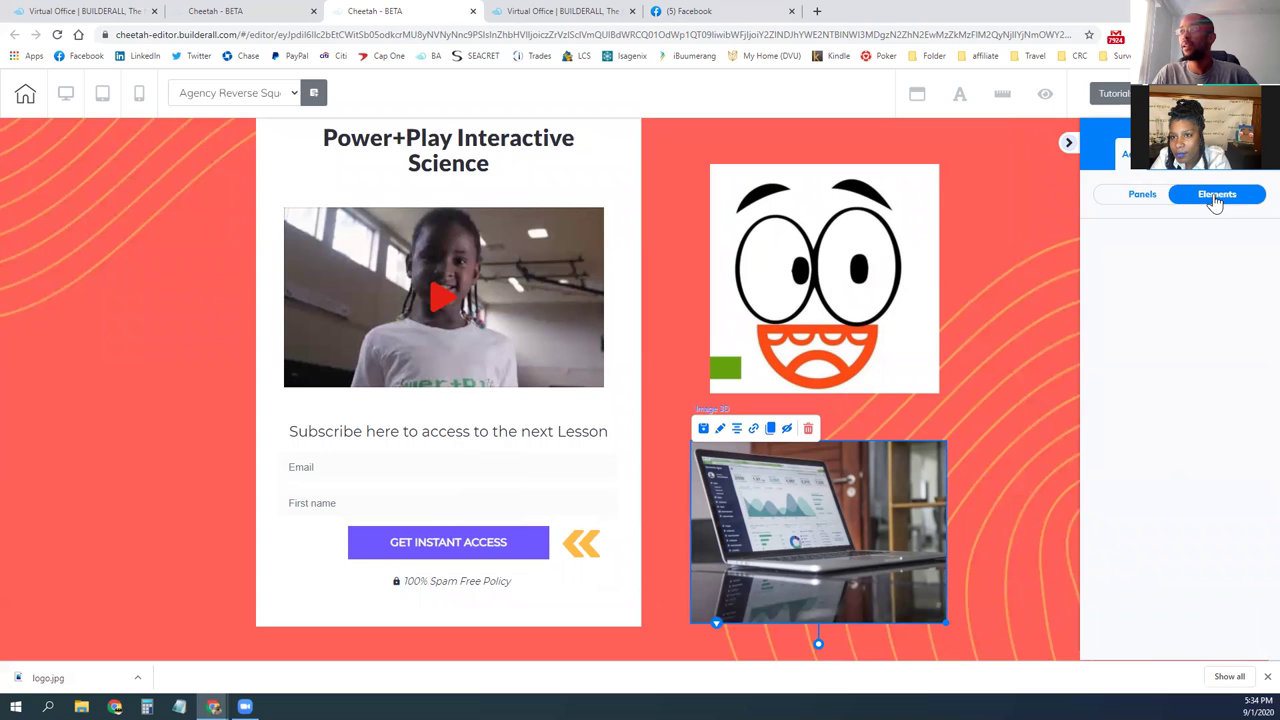
{"action": "left_click", "coordinate": [1110, 242]}
{"action": "scroll", "coordinate": [1146, 445], "scroll_direction": "down", "scroll_amount": 5}
{"action": "scroll", "coordinate": [1147, 415], "scroll_direction": "down", "scroll_amount": 1}
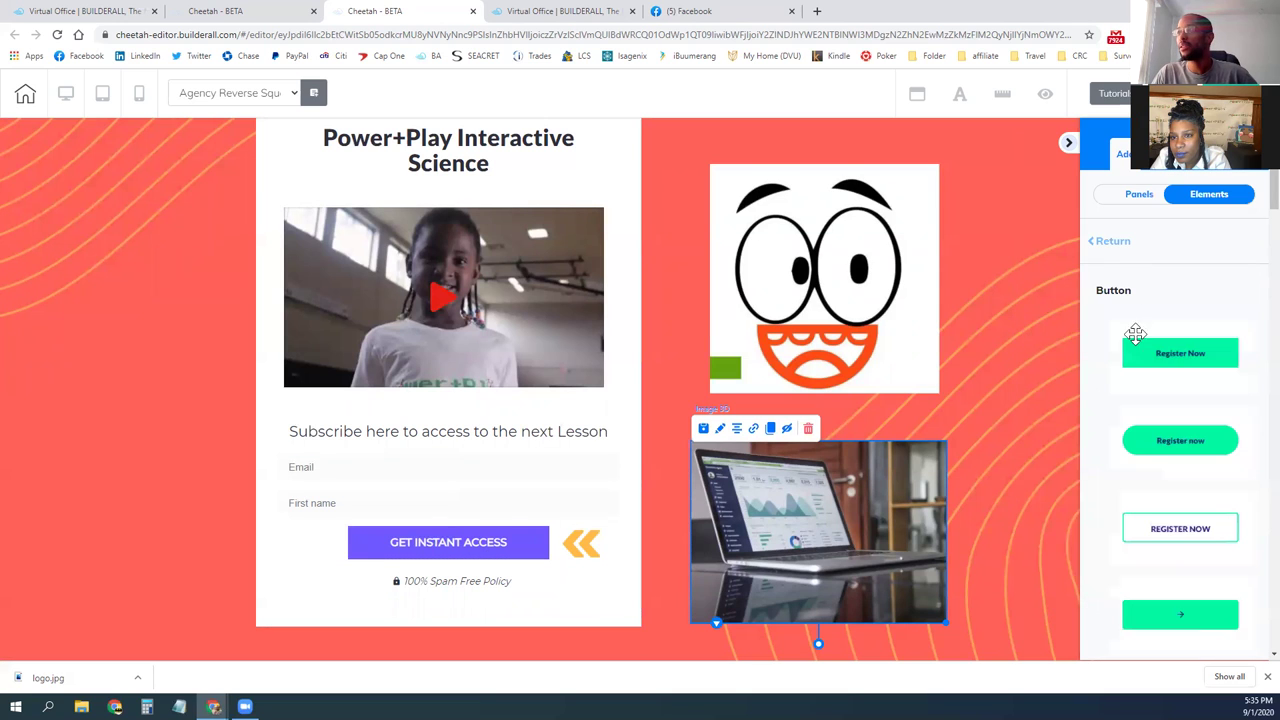
{"action": "scroll", "coordinate": [1155, 368], "scroll_direction": "down", "scroll_amount": 5}
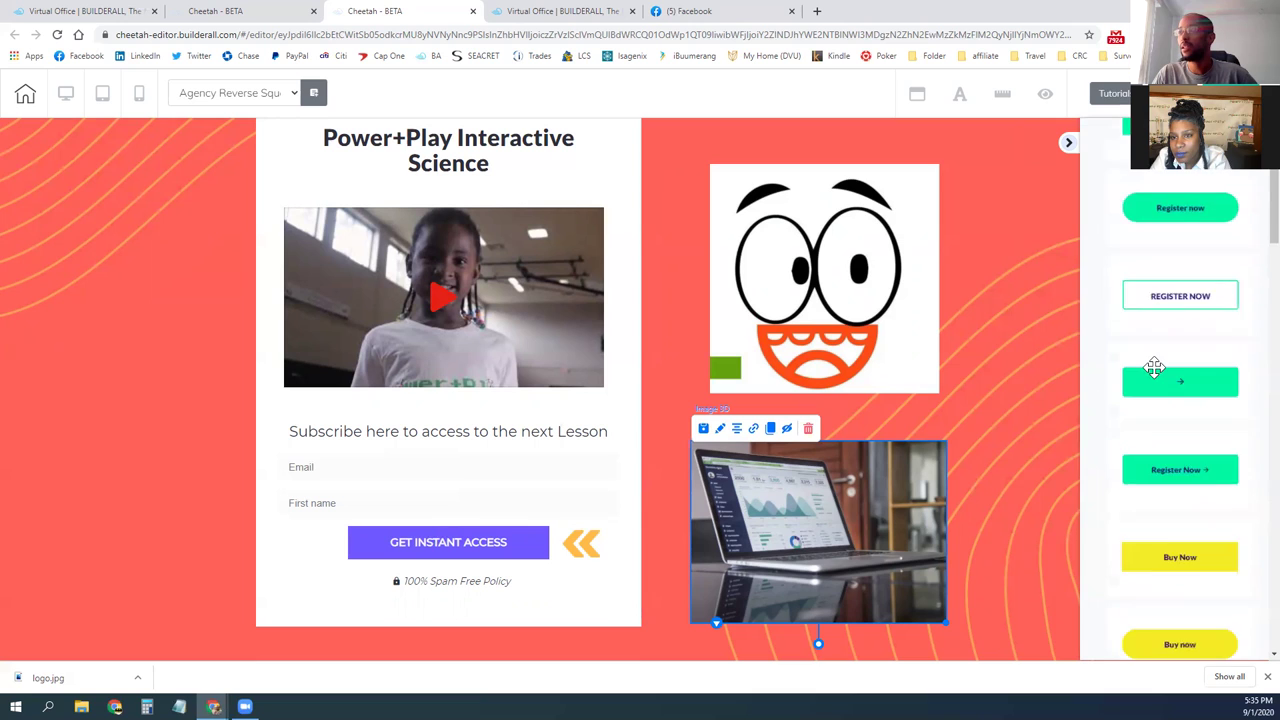
{"action": "scroll", "coordinate": [1155, 340], "scroll_direction": "down", "scroll_amount": 3}
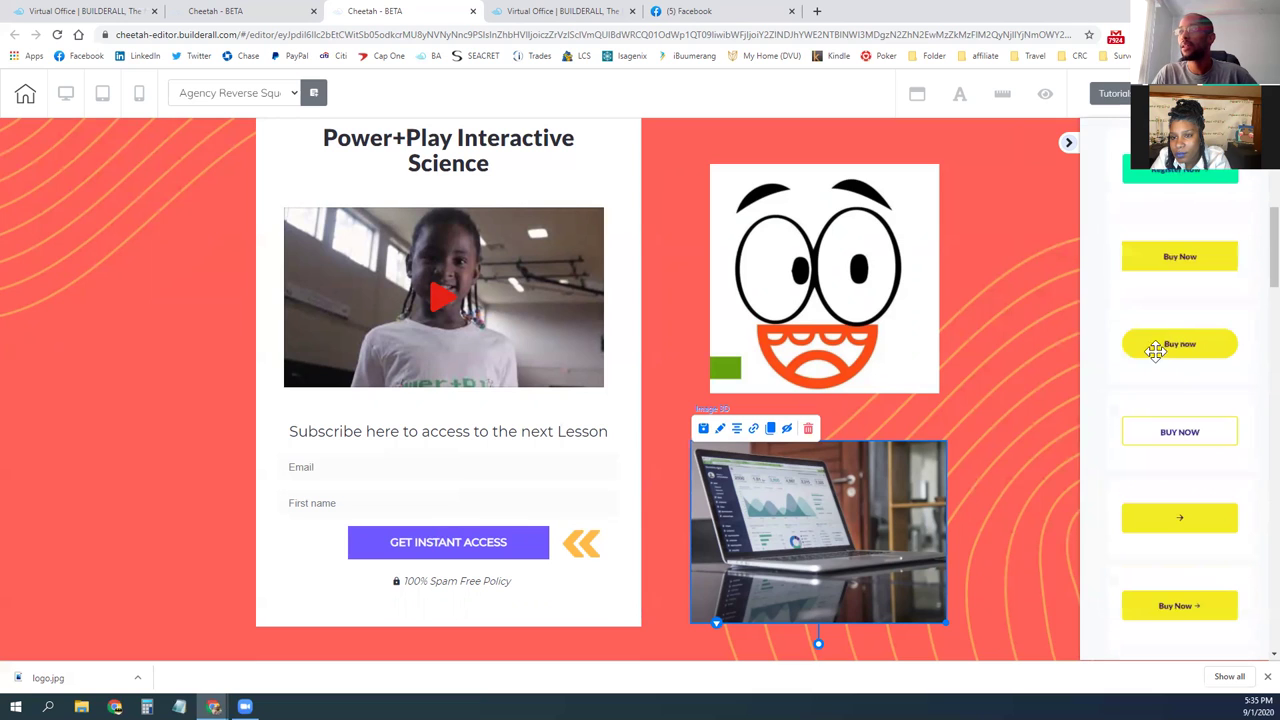
{"action": "left_click_drag", "start_coordinate": [1169, 348], "coordinate": [506, 471]}
{"action": "left_click", "coordinate": [520, 460]}
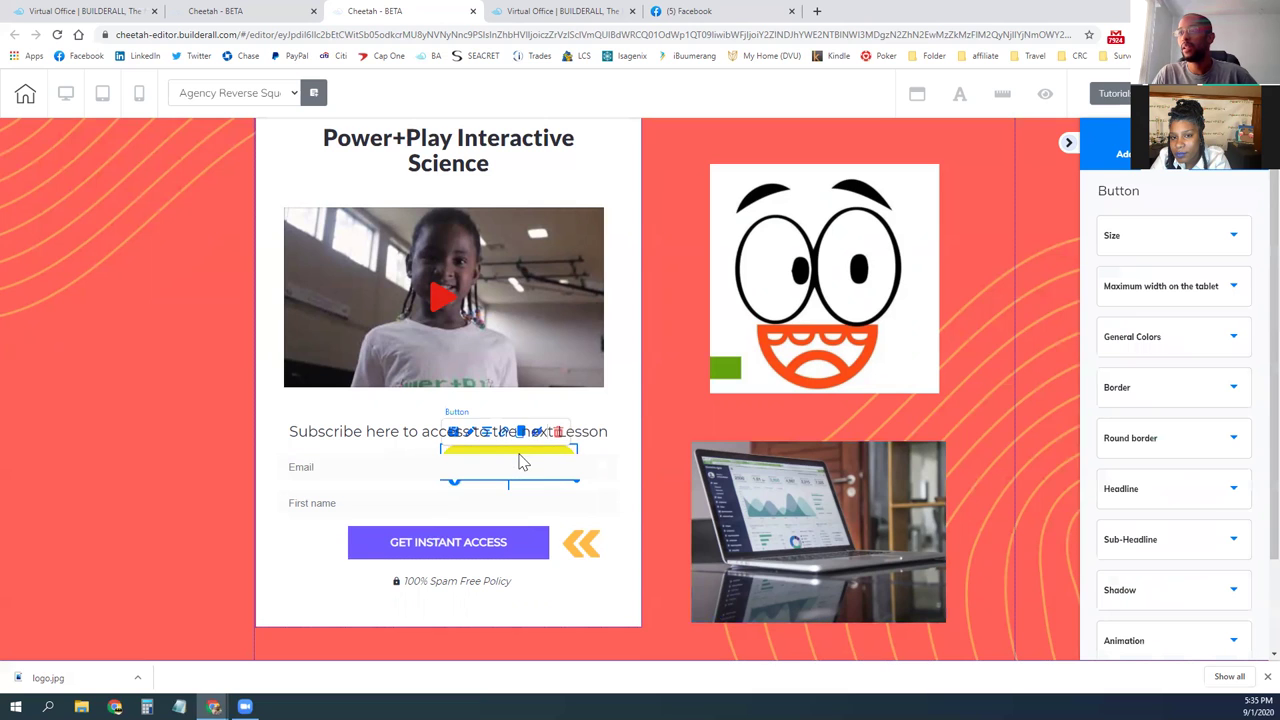
{"action": "left_click_drag", "start_coordinate": [418, 455], "coordinate": [185, 410]}
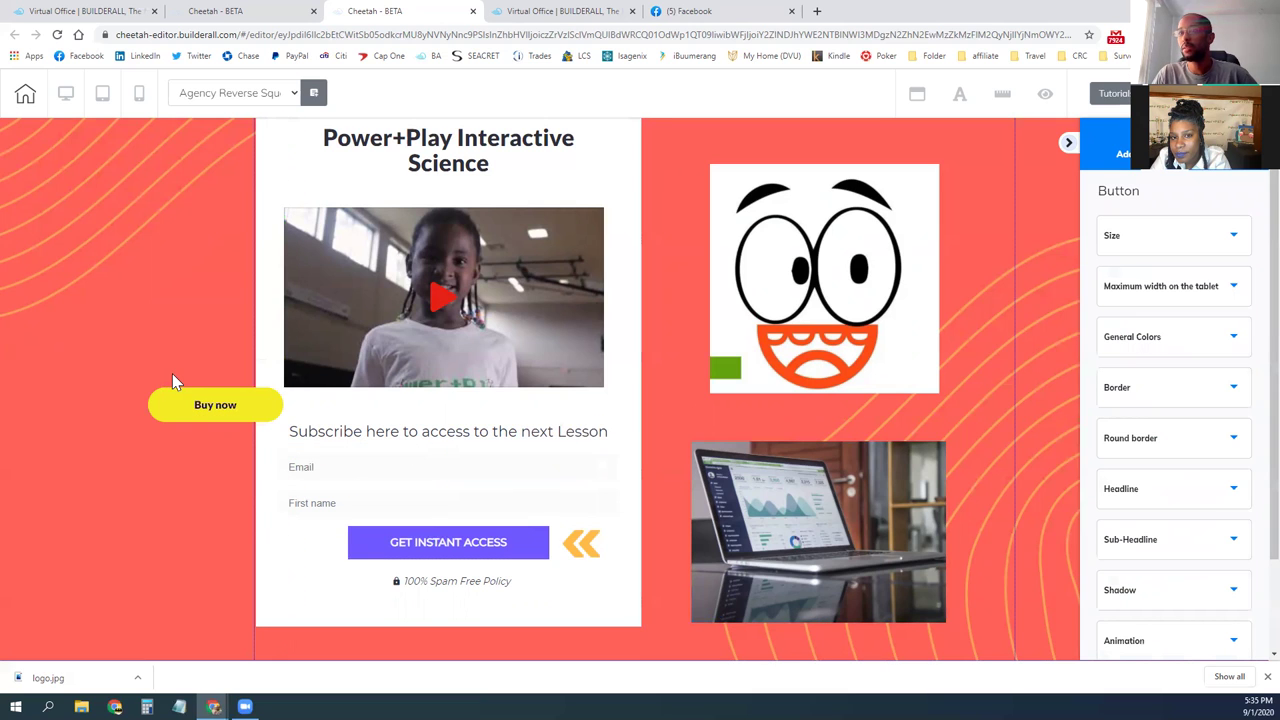
{"action": "left_click", "coordinate": [180, 407]}
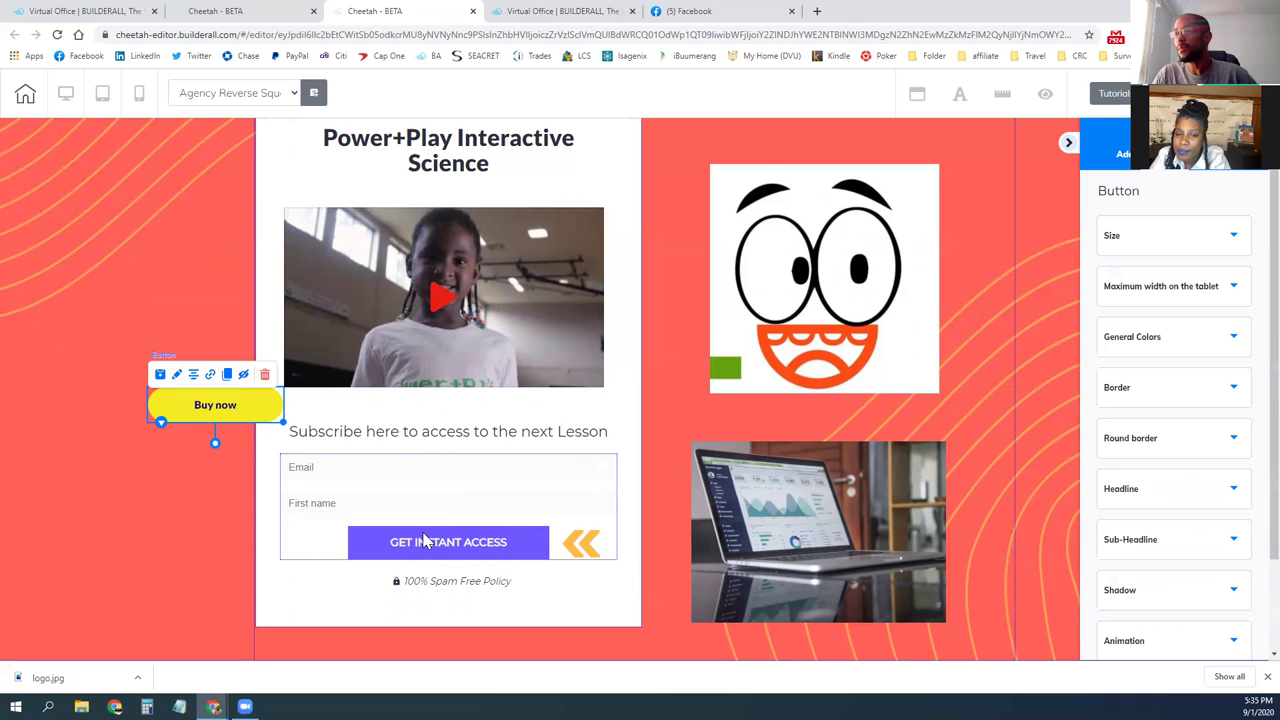
{"action": "left_click", "coordinate": [264, 428]}
{"action": "left_click", "coordinate": [259, 406]}
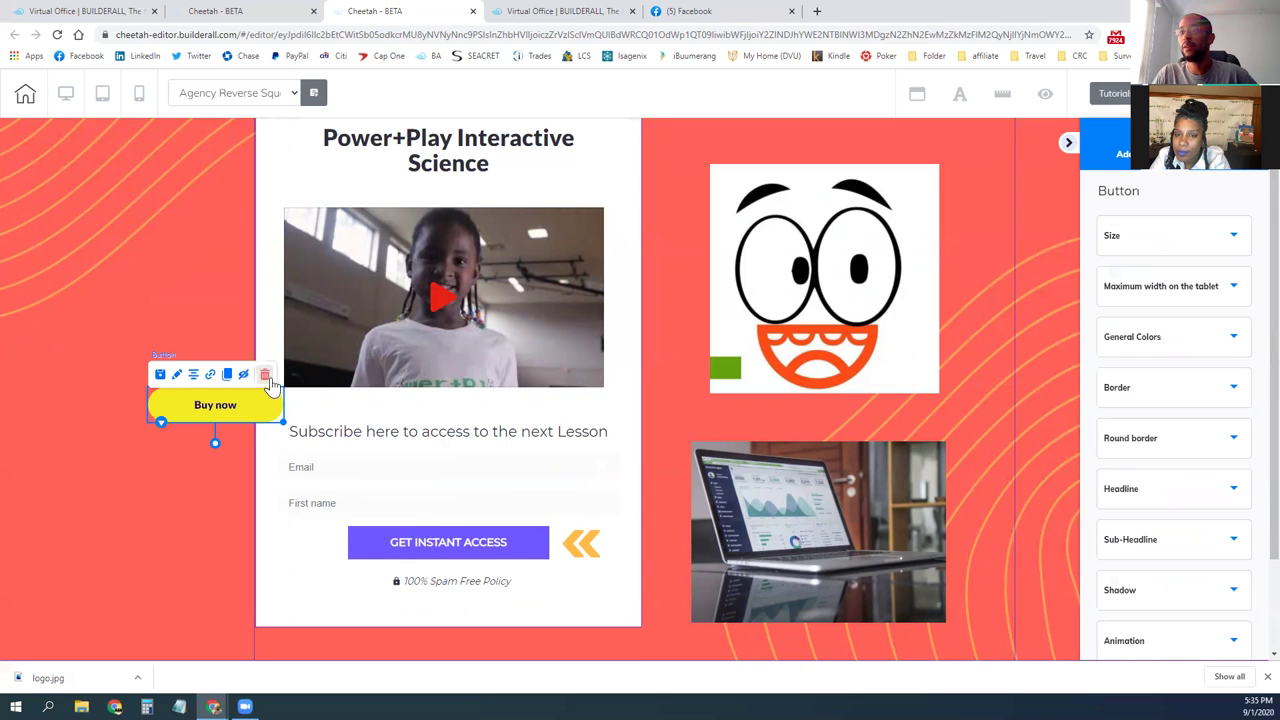
Step: Change the text above the signup form to "Subscribe to our mailing list for Special Promotions"
{"action": "left_click", "coordinate": [397, 518]}
{"action": "left_click", "coordinate": [535, 438]}
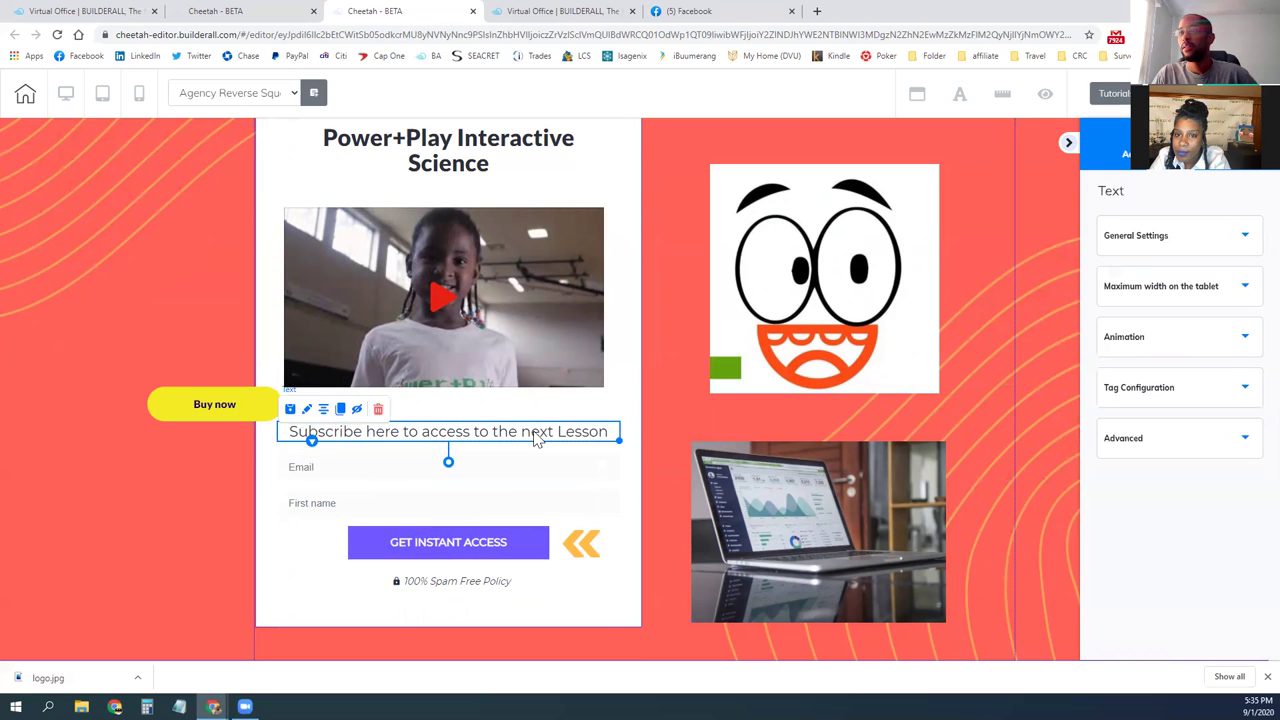
{"action": "left_click", "coordinate": [444, 431]}
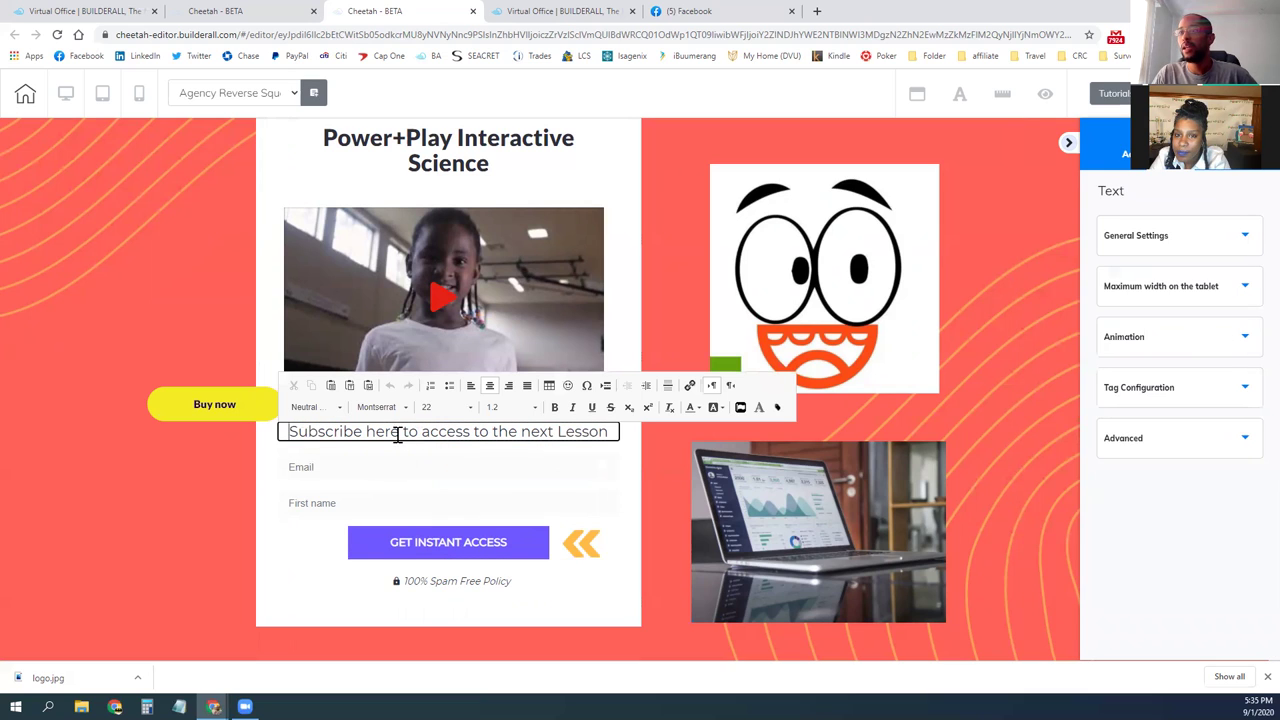
{"action": "left_click_drag", "start_coordinate": [370, 432], "coordinate": [612, 432]}
{"action": "type", "text": "To our mailing "}
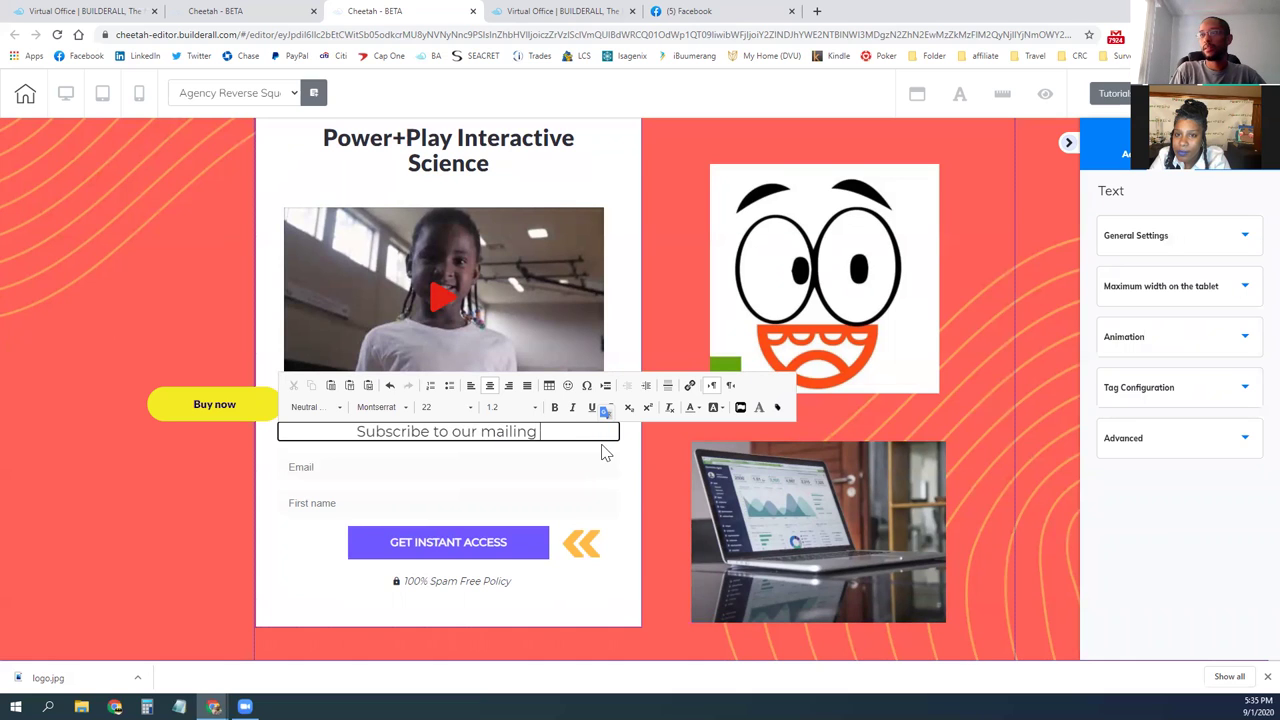
{"action": "type", "text": "list for Special Promotions"}
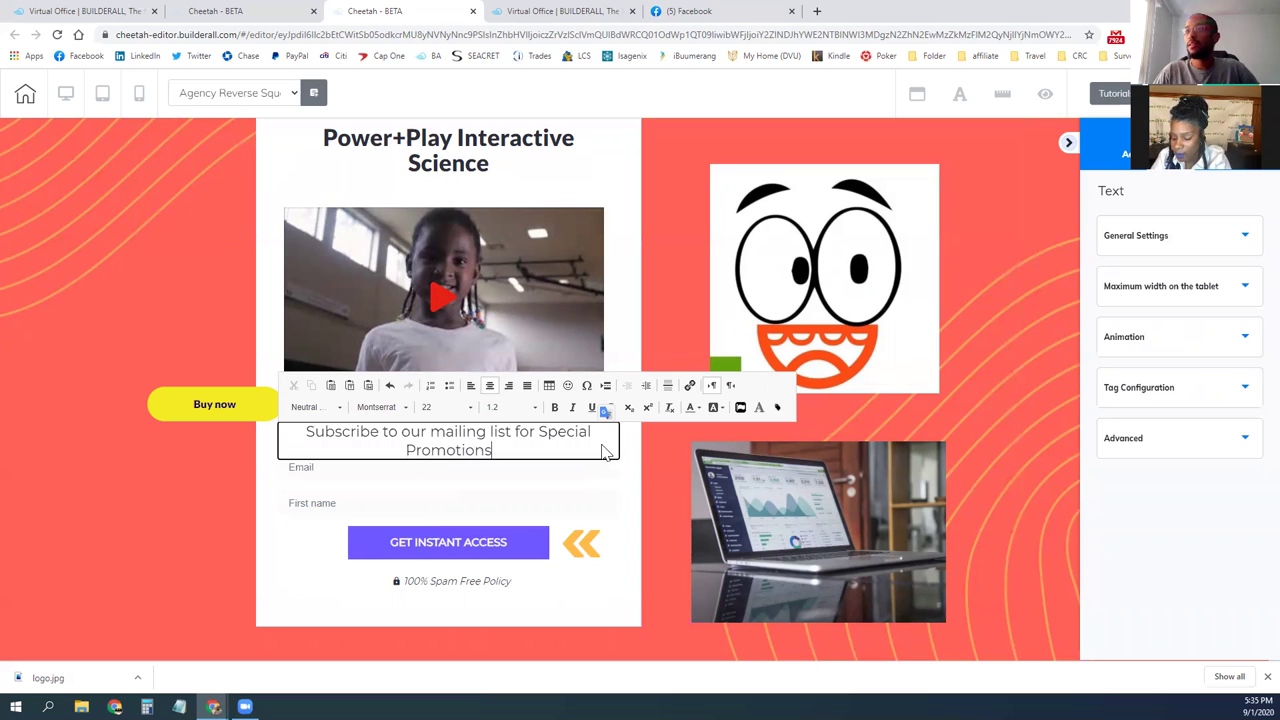
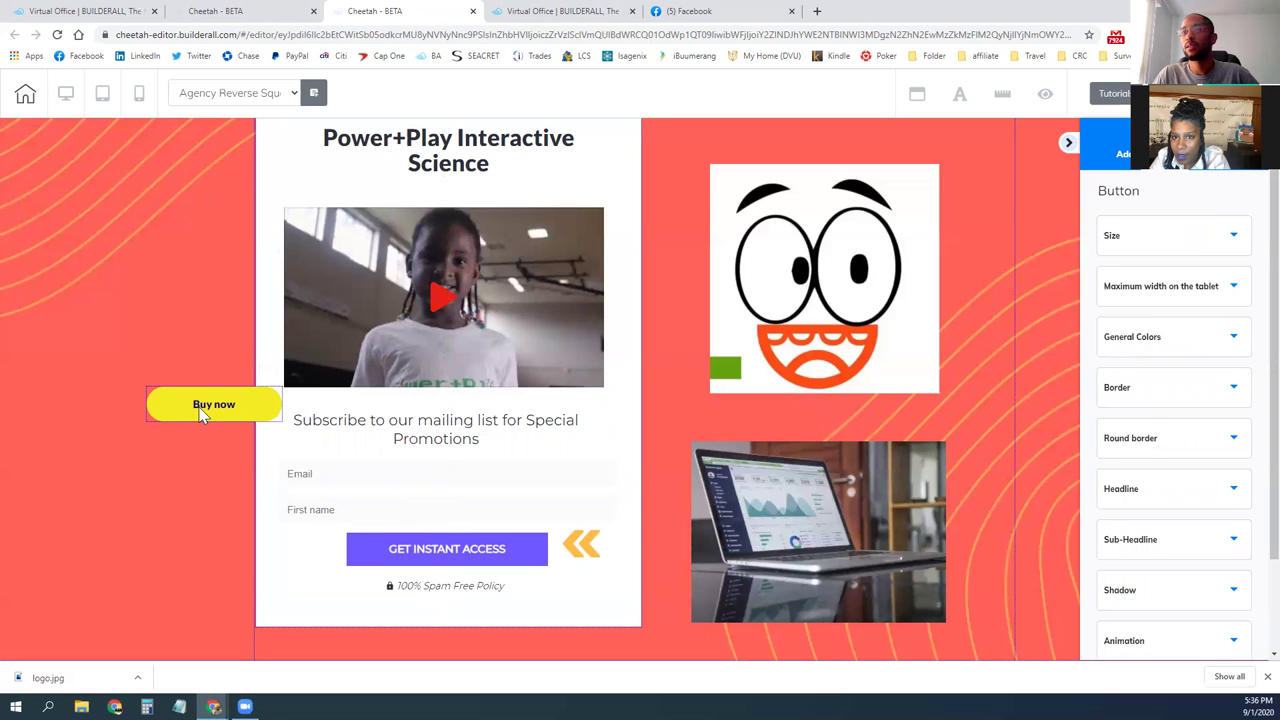
Step: Delete the yellow "Buy now" button and close the browser's downloads bar
{"action": "left_click", "coordinate": [205, 412]}
{"action": "left_click", "coordinate": [262, 373]}
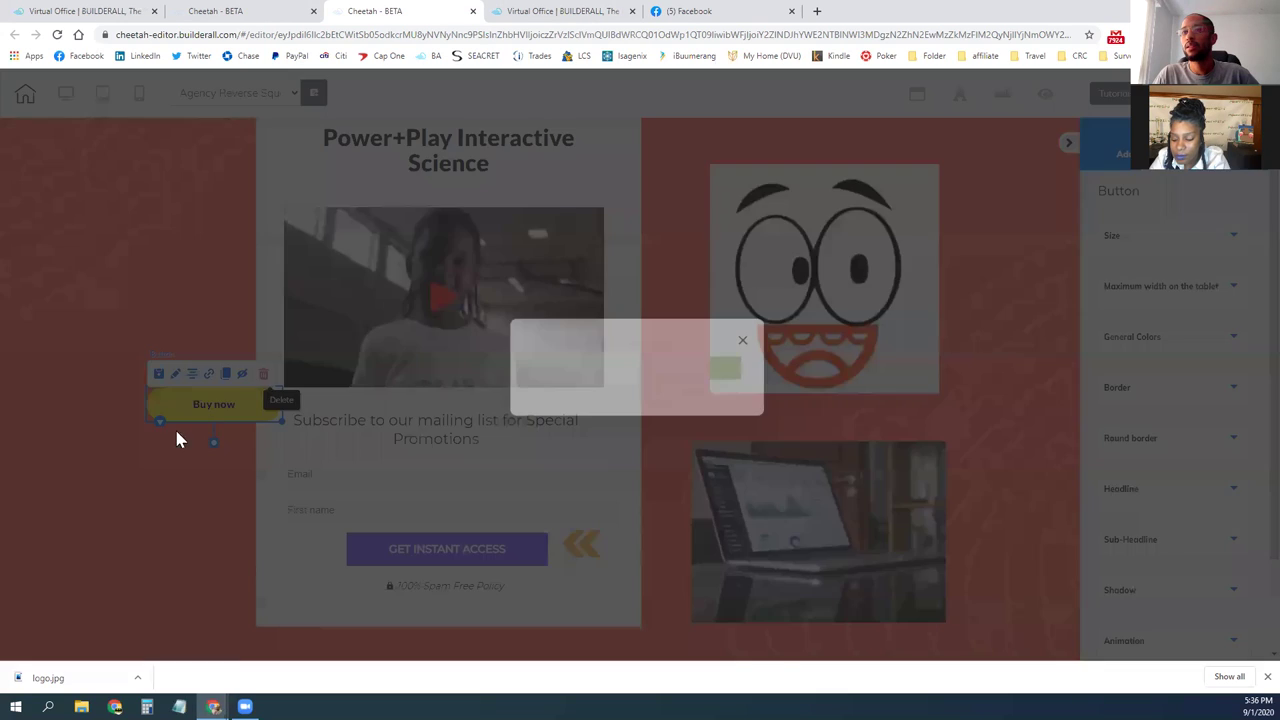
{"action": "left_click", "coordinate": [662, 388]}
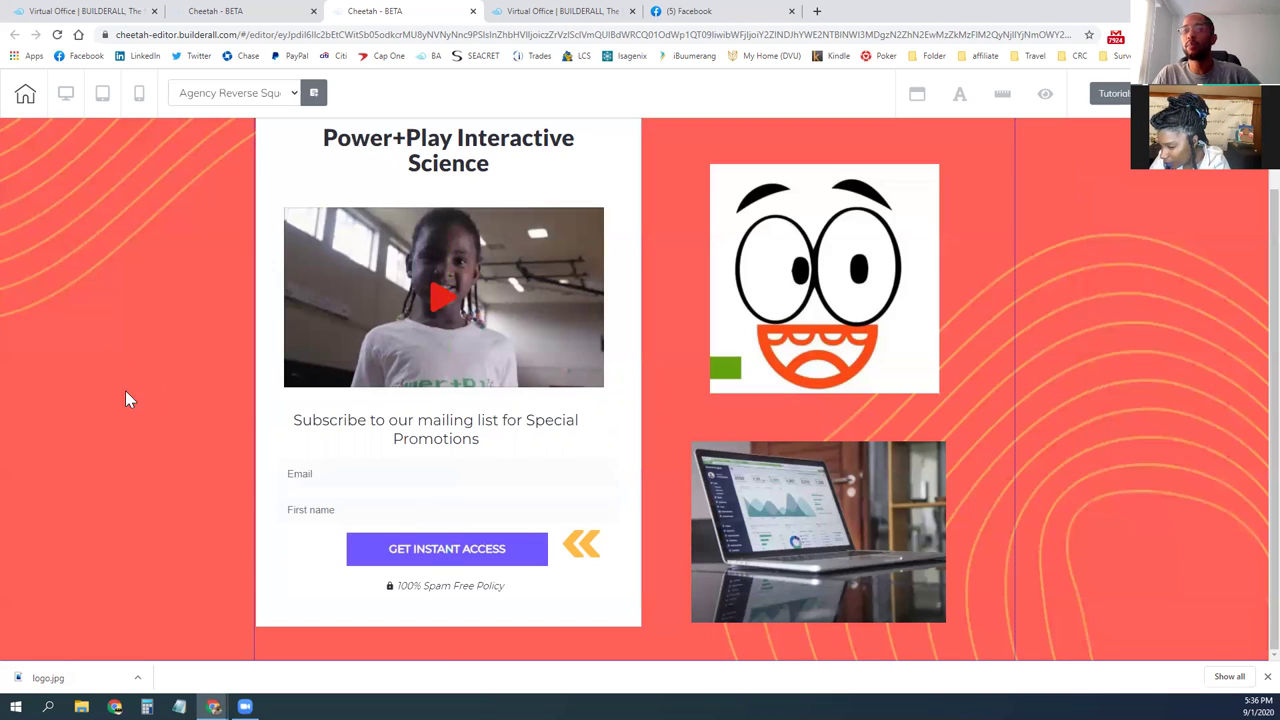
{"action": "left_click", "coordinate": [1267, 676]}
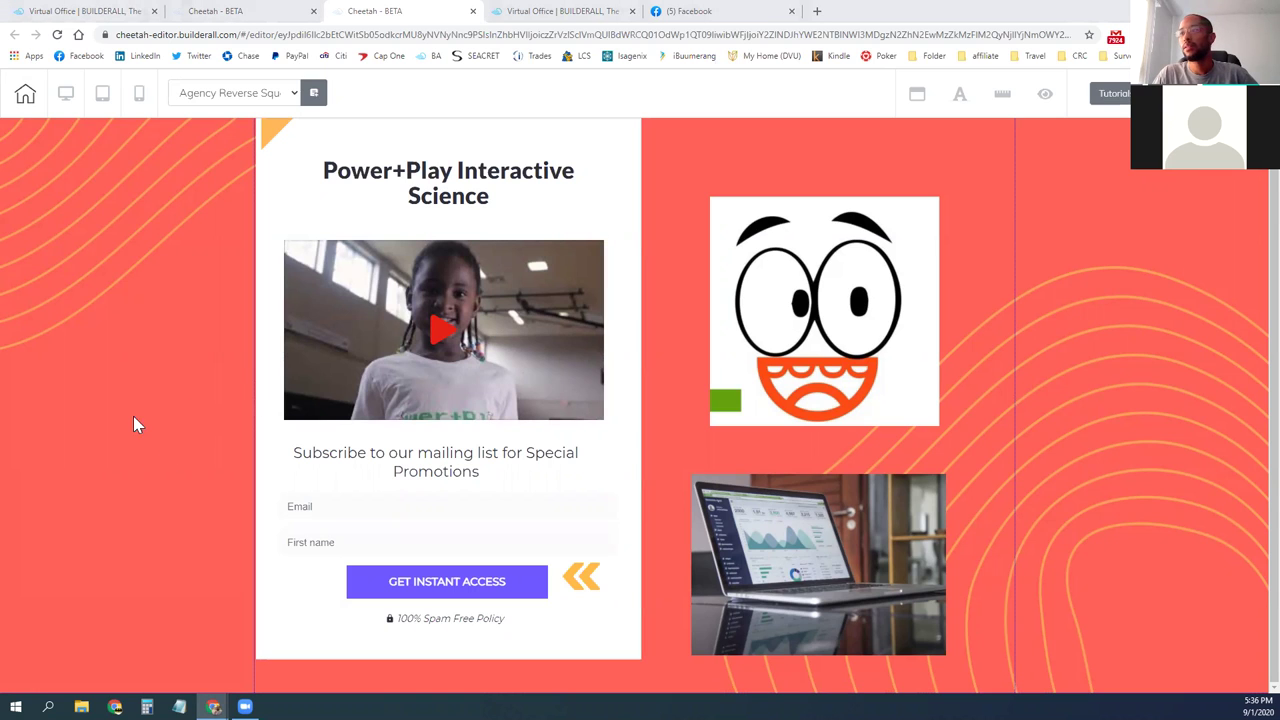
Step: Delete the laptop image below the logo and confirm the removal
{"action": "left_click", "coordinate": [841, 560]}
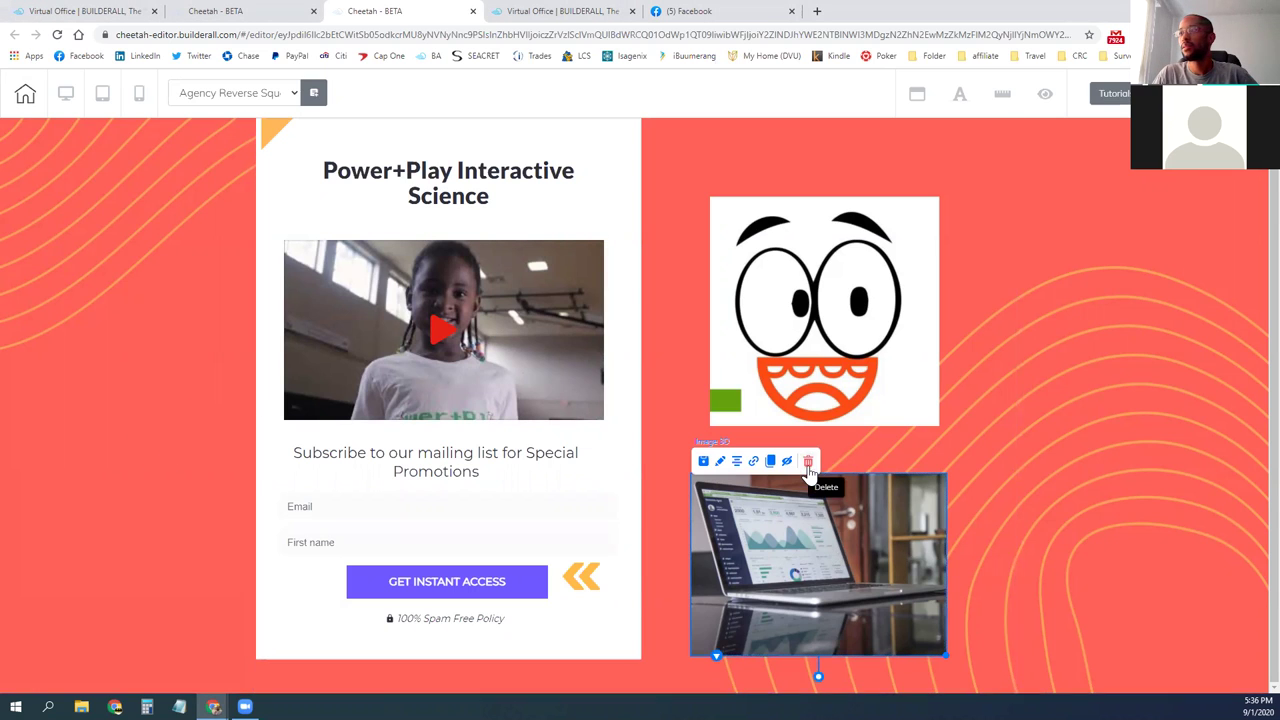
{"action": "left_click", "coordinate": [808, 464]}
{"action": "left_click", "coordinate": [705, 404]}
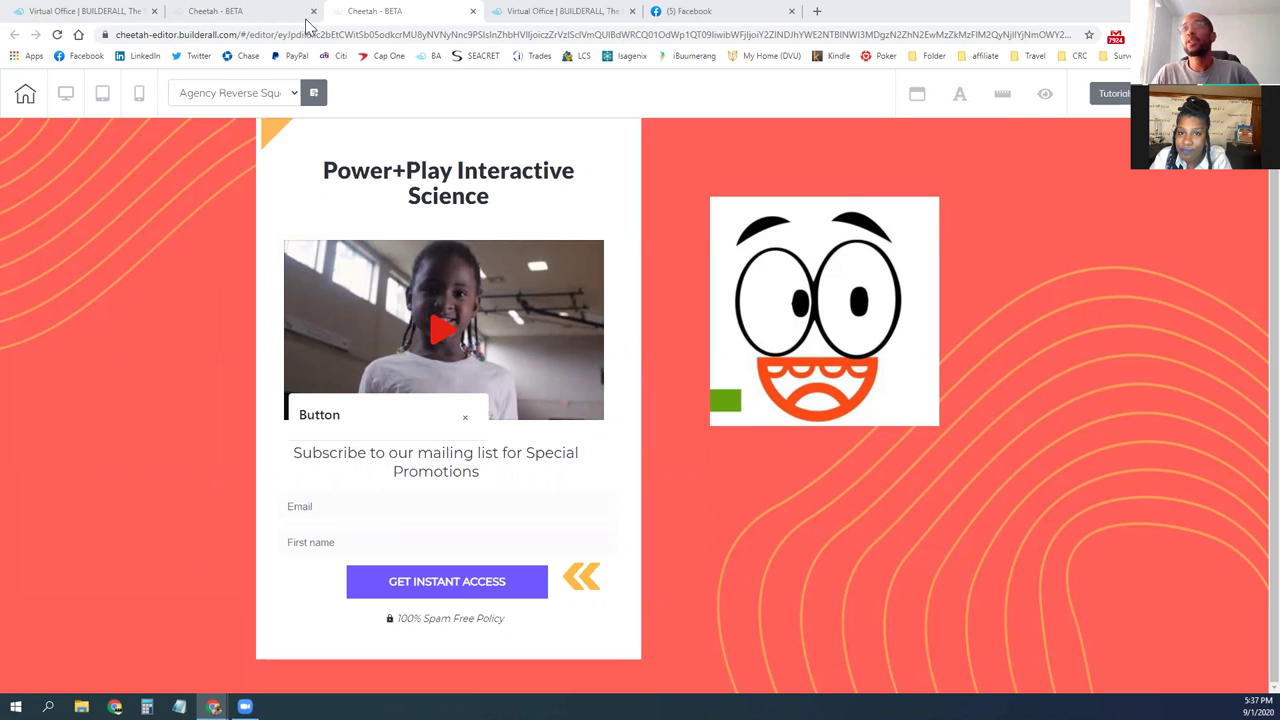
Step: Switch to the Builderall virtual office and view the Professional Emails app
{"action": "left_click", "coordinate": [105, 14]}
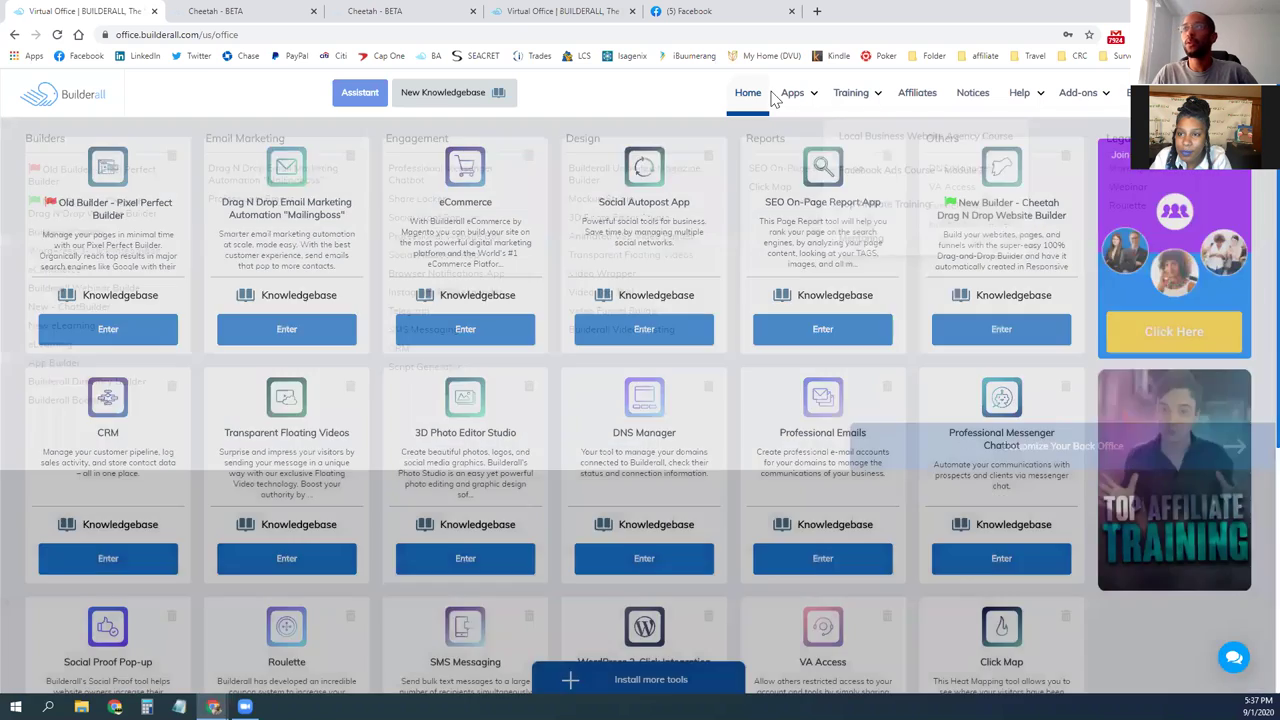
{"action": "mouse_move", "coordinate": [801, 103]}
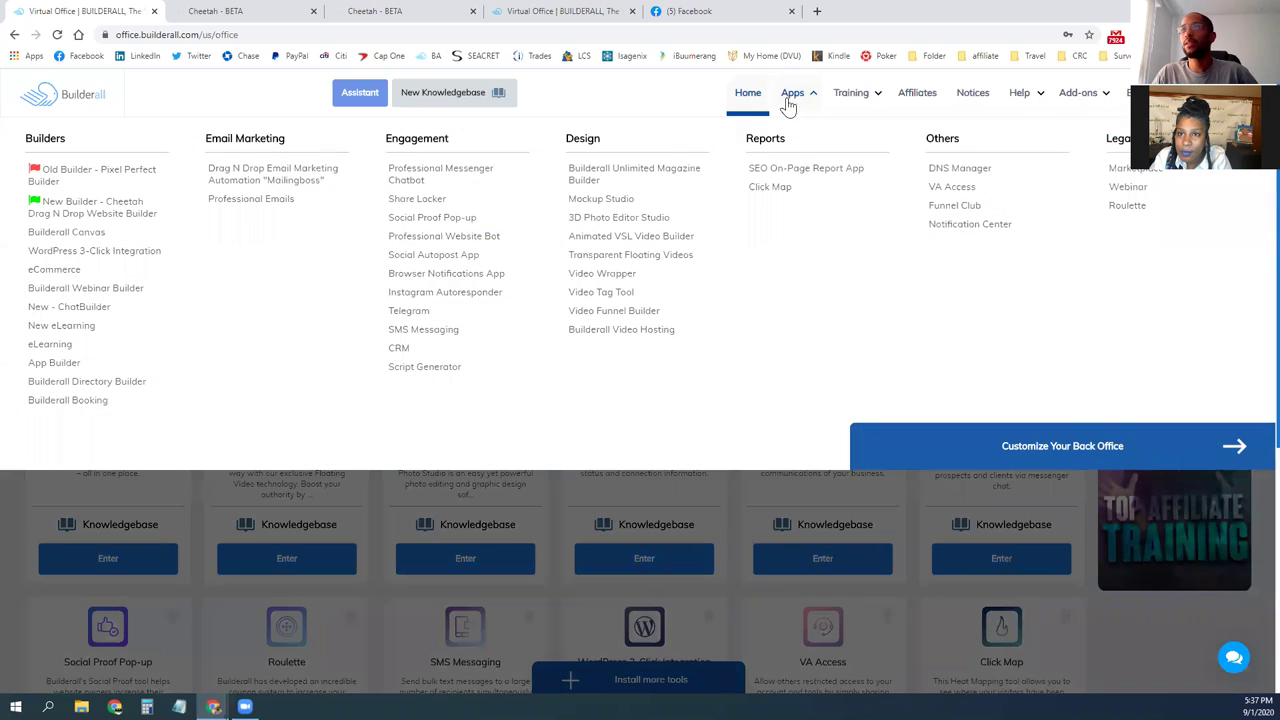
{"action": "left_click", "coordinate": [274, 207]}
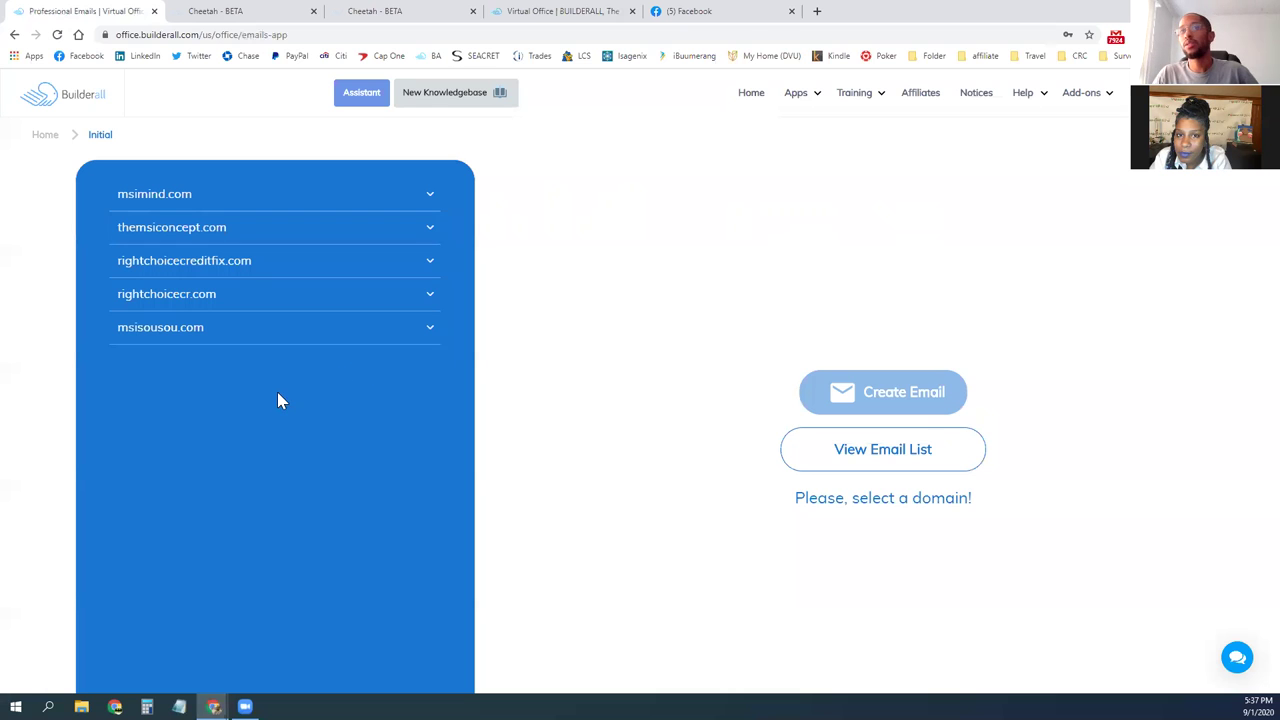
Step: Return to the Cheetah page editor and review the mailing lists available for the signup form, cancelling without choosing one
{"action": "left_click", "coordinate": [335, 12]}
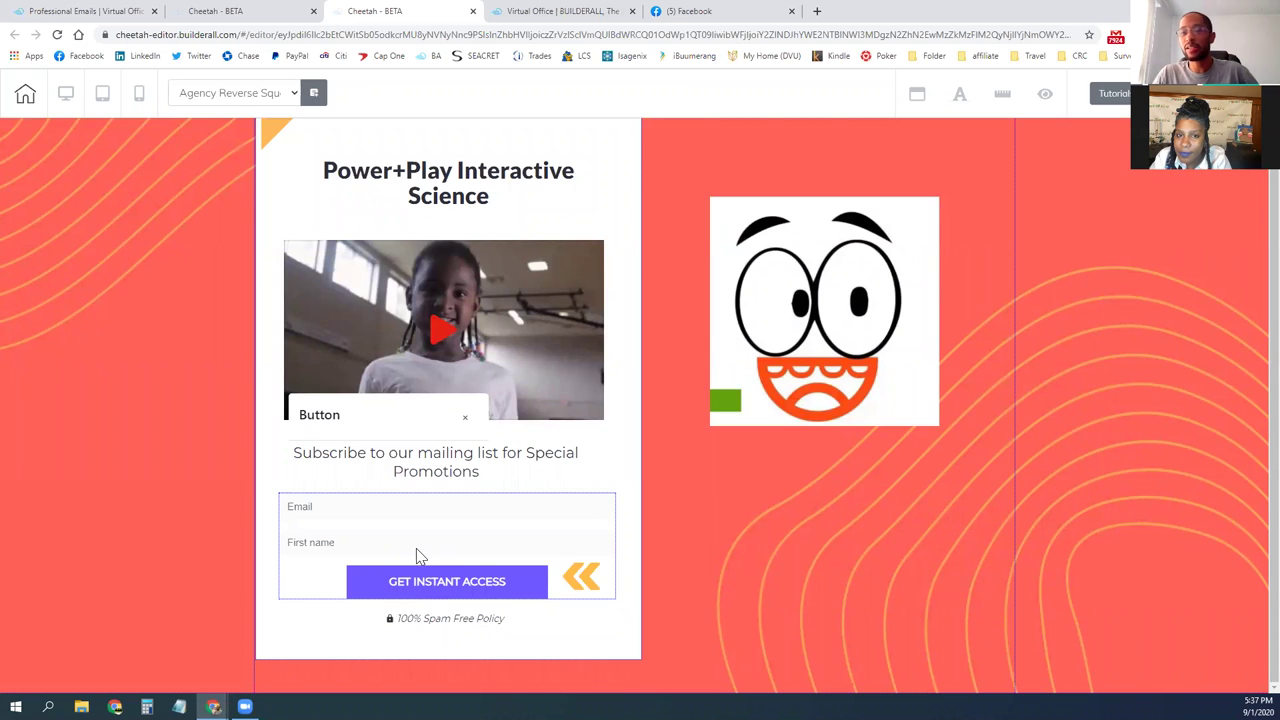
{"action": "left_click", "coordinate": [443, 588]}
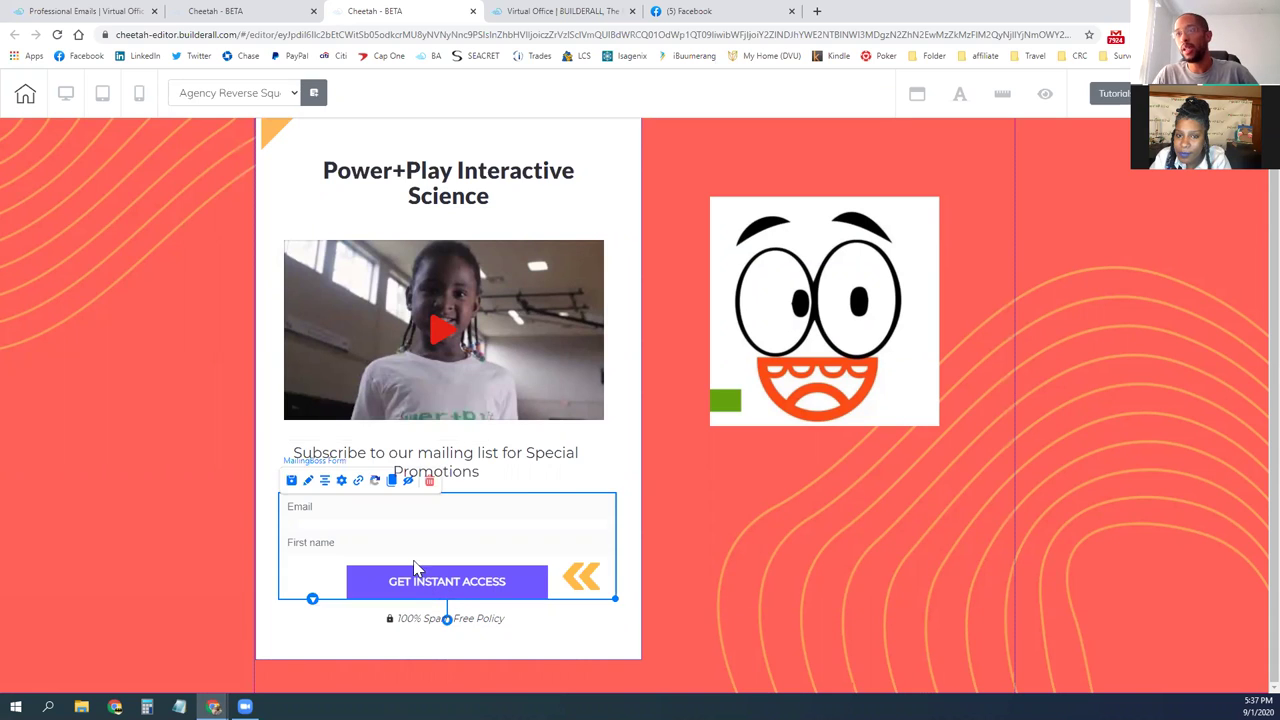
{"action": "left_click", "coordinate": [341, 487]}
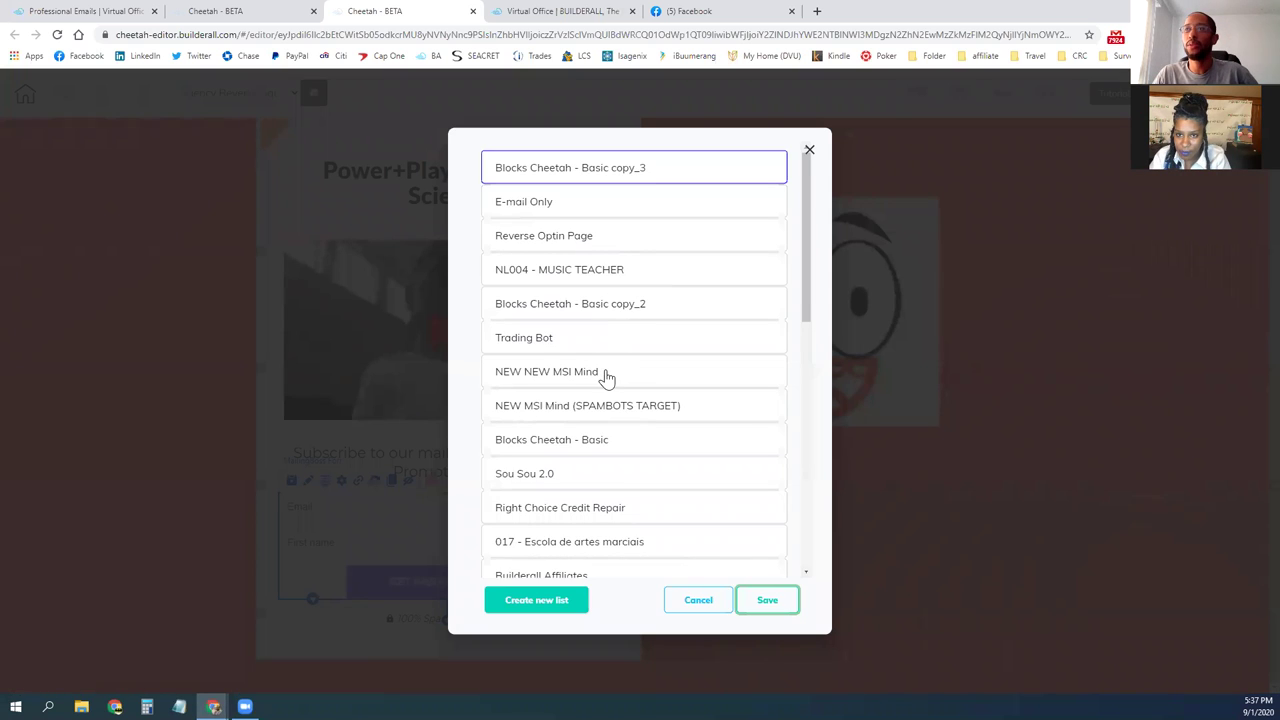
{"action": "scroll", "coordinate": [610, 371], "scroll_direction": "down", "scroll_amount": 7}
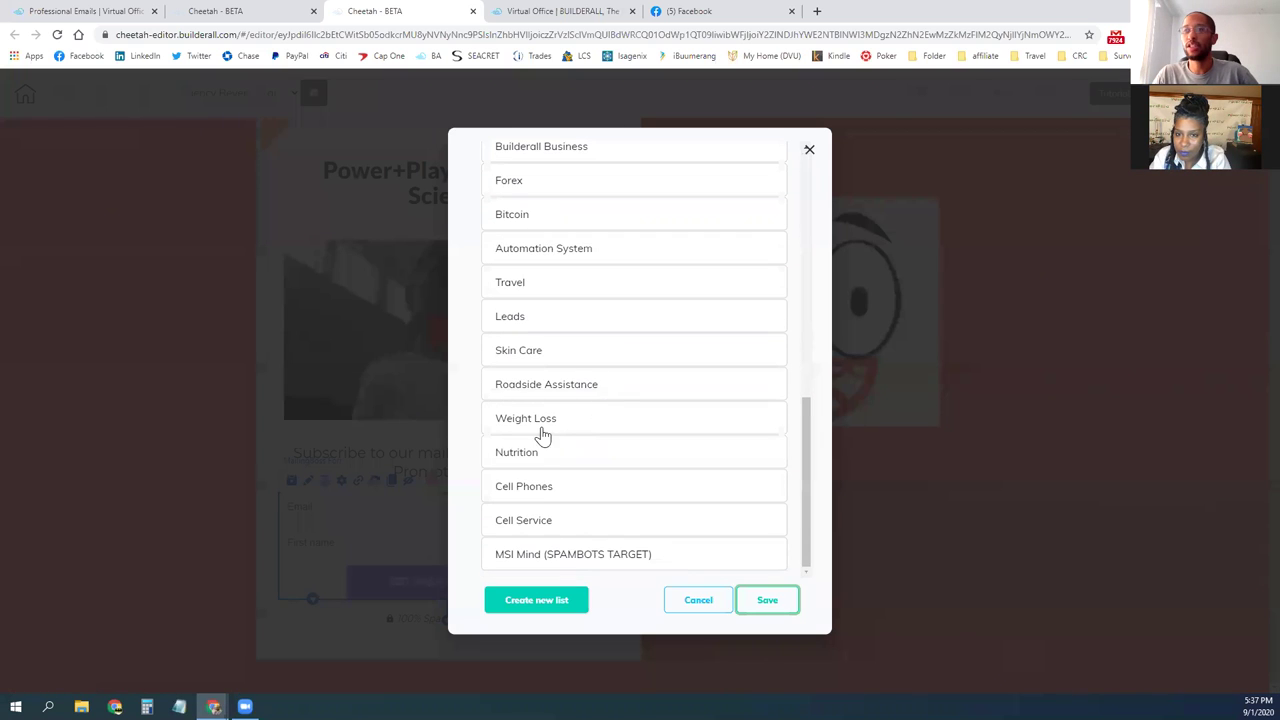
{"action": "left_click", "coordinate": [690, 606]}
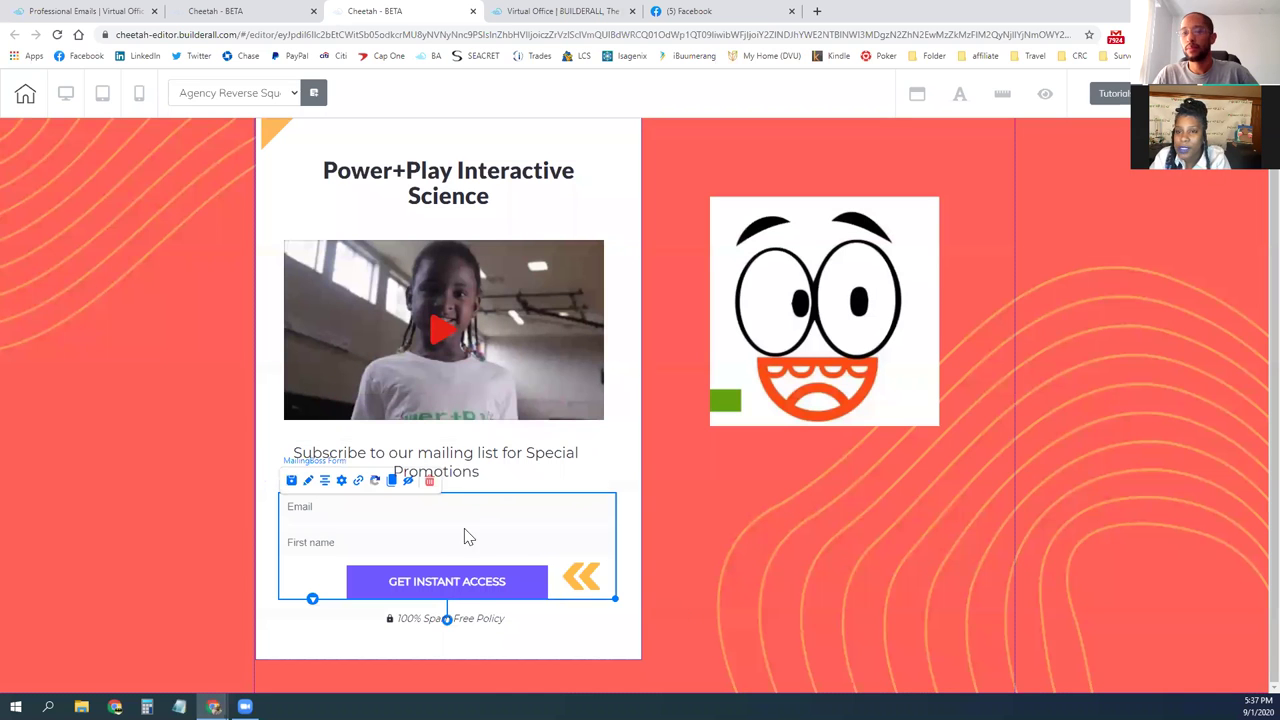
{"action": "left_click", "coordinate": [181, 497]}
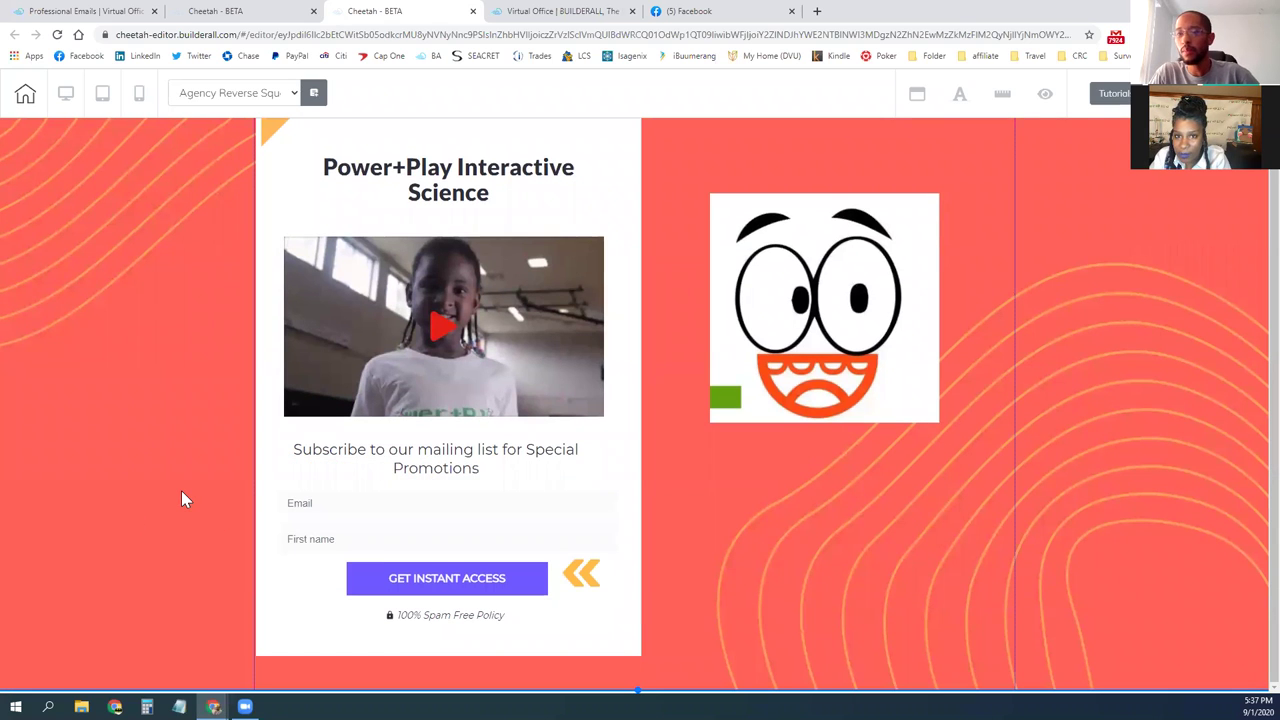
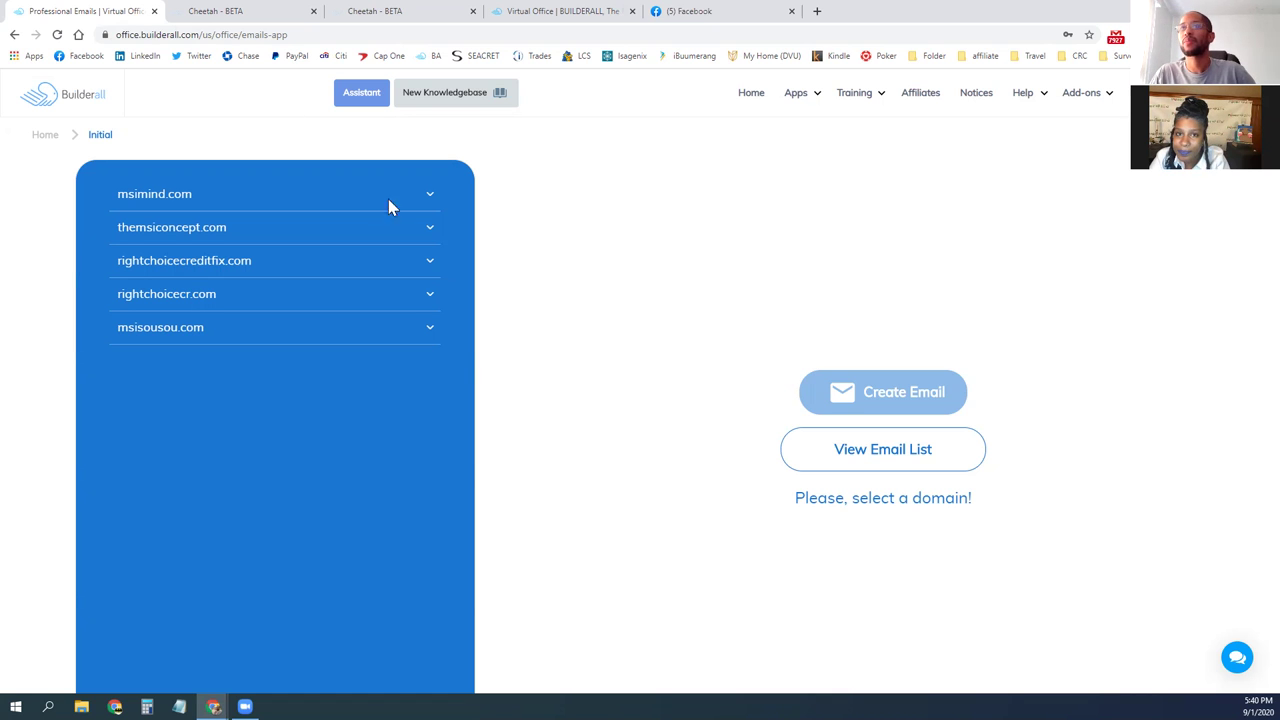
Step: In the Cheetah page editor, shrink the cartoon-face logo and move it outside the white card, beside its upper-left corner
{"action": "left_click", "coordinate": [228, 14]}
{"action": "left_click", "coordinate": [371, 11]}
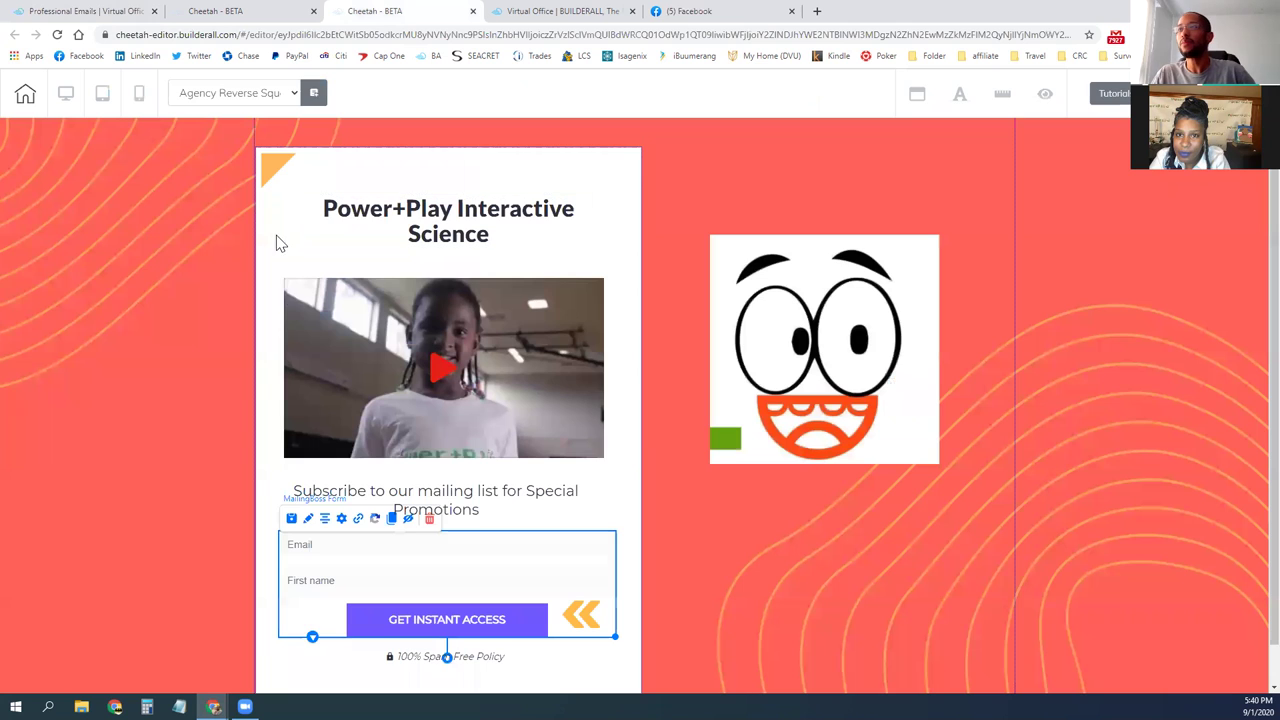
{"action": "left_click", "coordinate": [795, 350]}
{"action": "scroll", "coordinate": [740, 420], "scroll_direction": "down", "scroll_amount": 1}
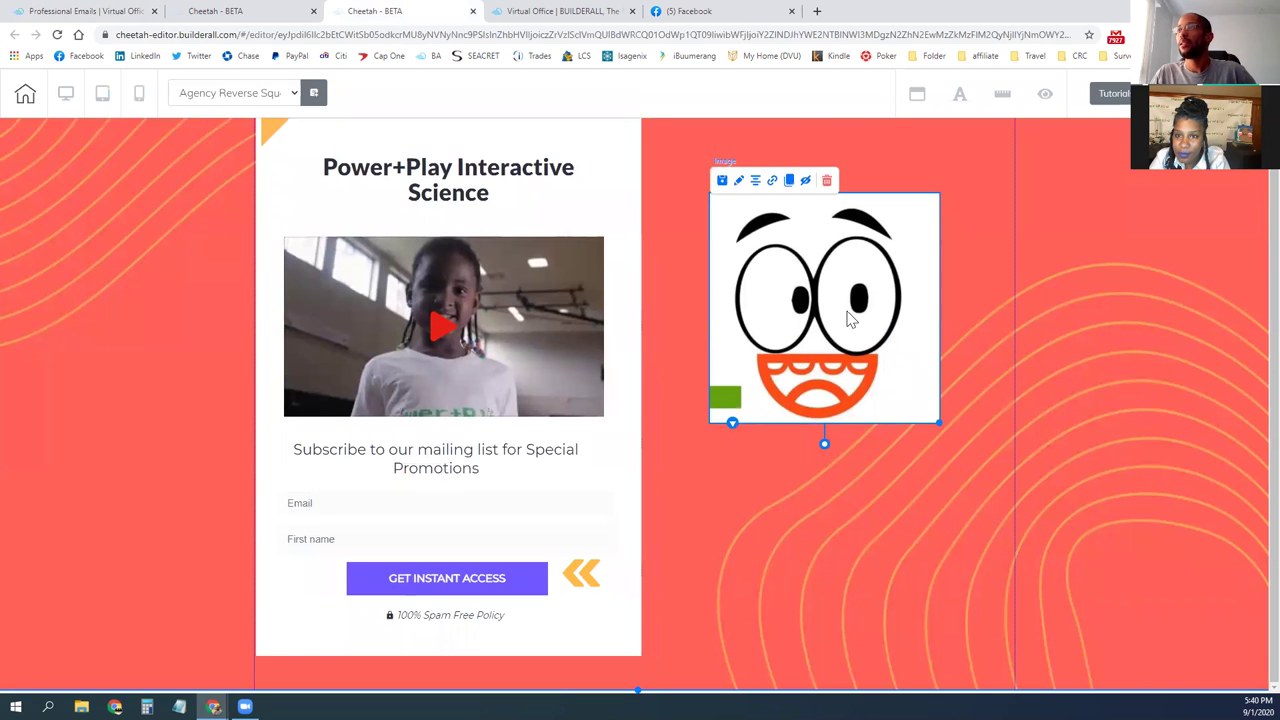
{"action": "scroll", "coordinate": [826, 460], "scroll_direction": "up", "scroll_amount": 1}
{"action": "left_click_drag", "start_coordinate": [940, 465], "coordinate": [190, 185]}
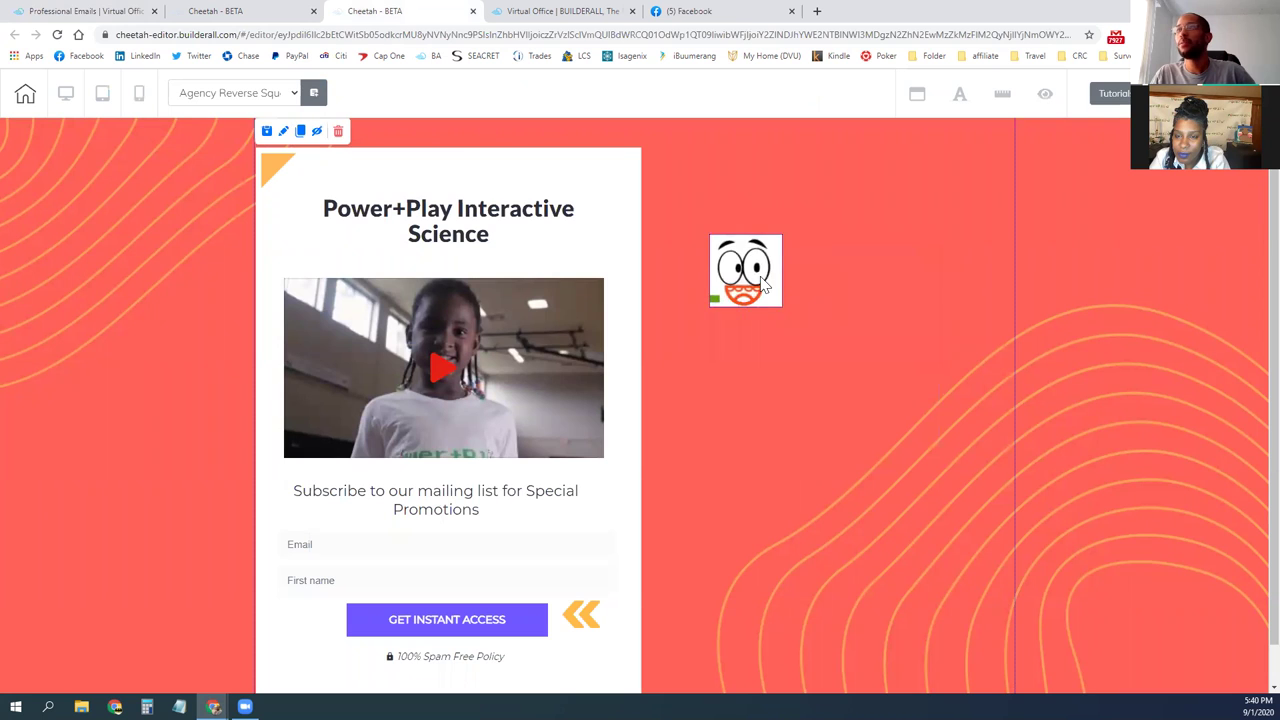
Step: Delete the yellow triangle in the white card's upper-left corner and confirm the removal
{"action": "left_click", "coordinate": [286, 176]}
{"action": "left_click", "coordinate": [378, 141]}
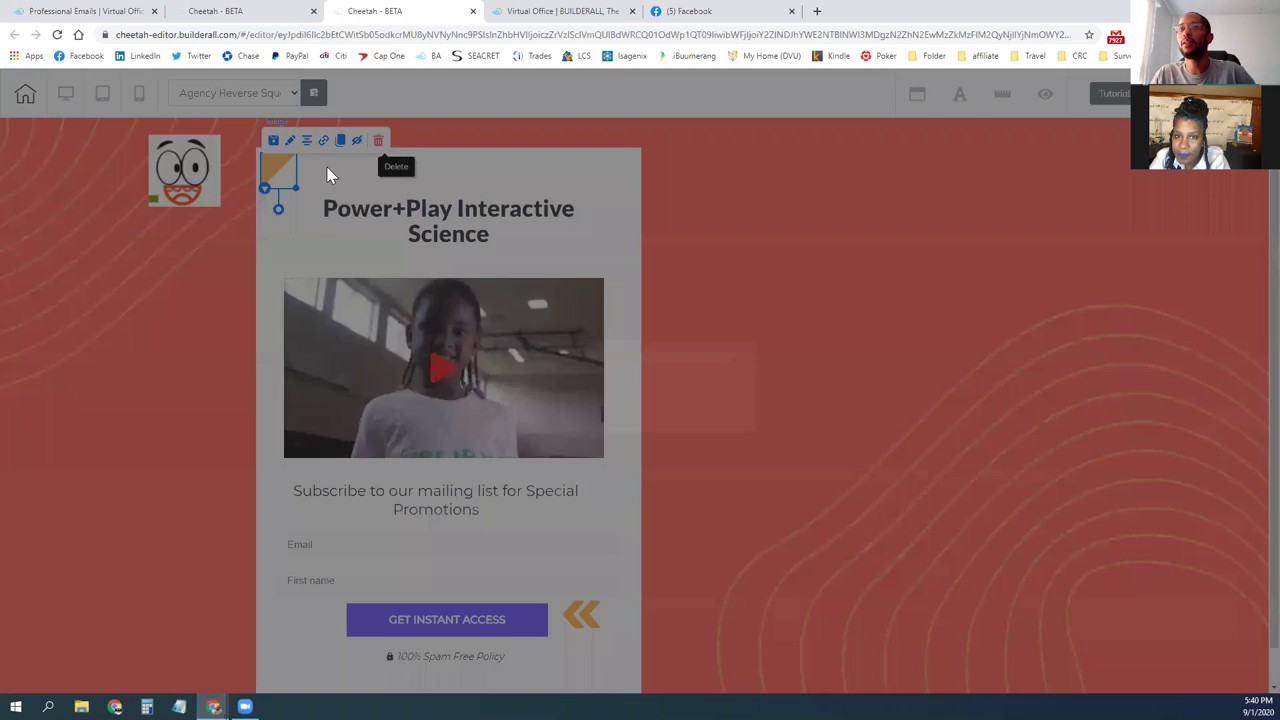
{"action": "left_click", "coordinate": [674, 400]}
Step: Place the small logo in the white card's upper-left corner and move the headline down and right, just above the video
{"action": "left_click_drag", "start_coordinate": [186, 178], "coordinate": [293, 186]}
{"action": "left_click_drag", "start_coordinate": [430, 225], "coordinate": [448, 256]}
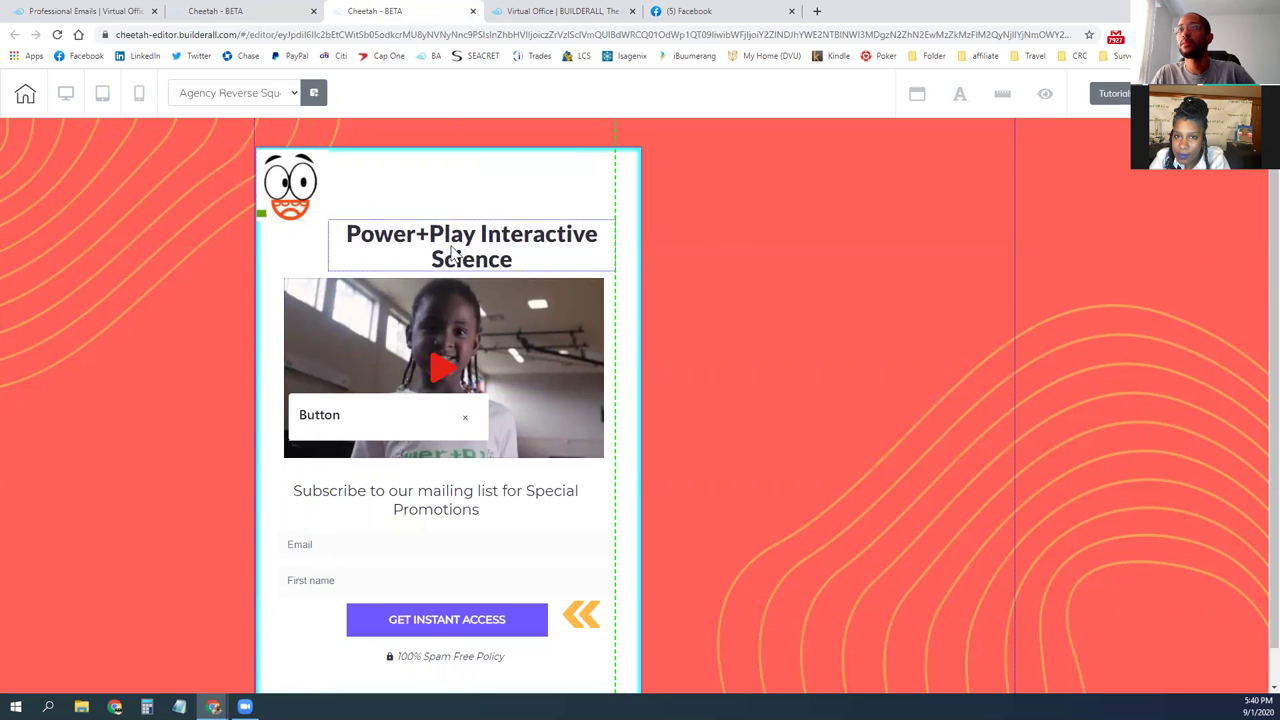
{"action": "left_click", "coordinate": [370, 385]}
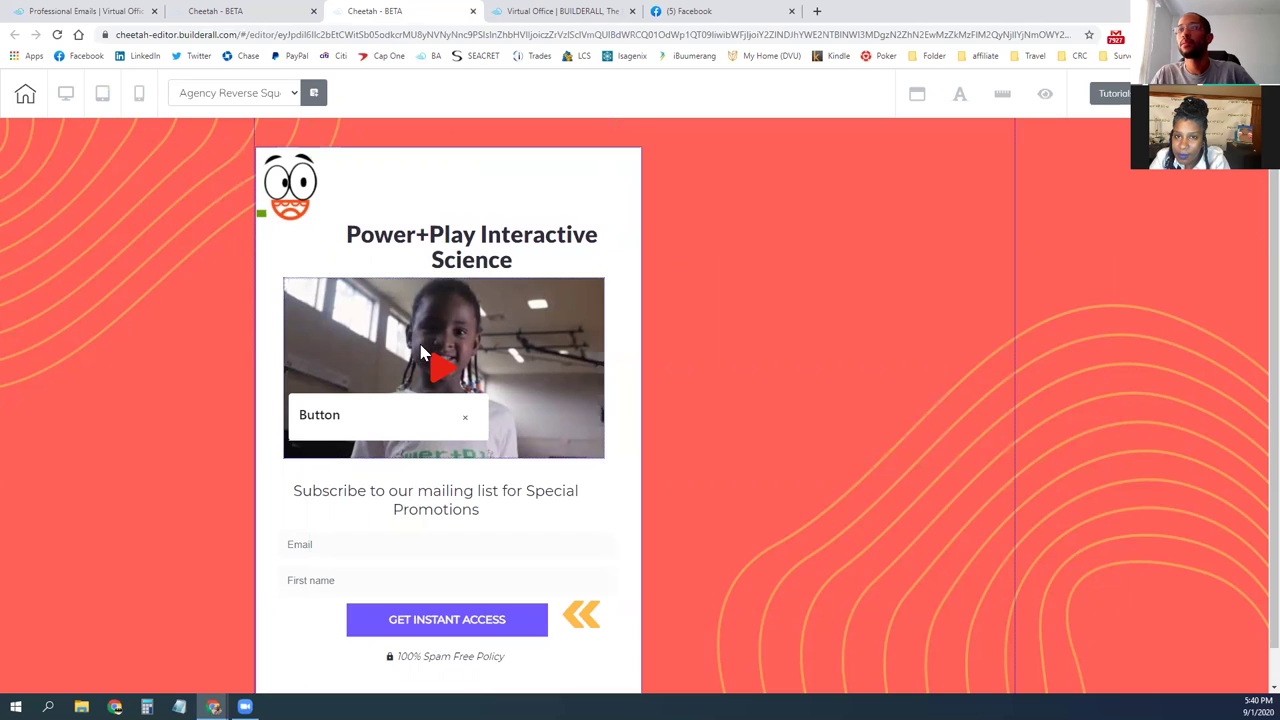
{"action": "left_click", "coordinate": [467, 428]}
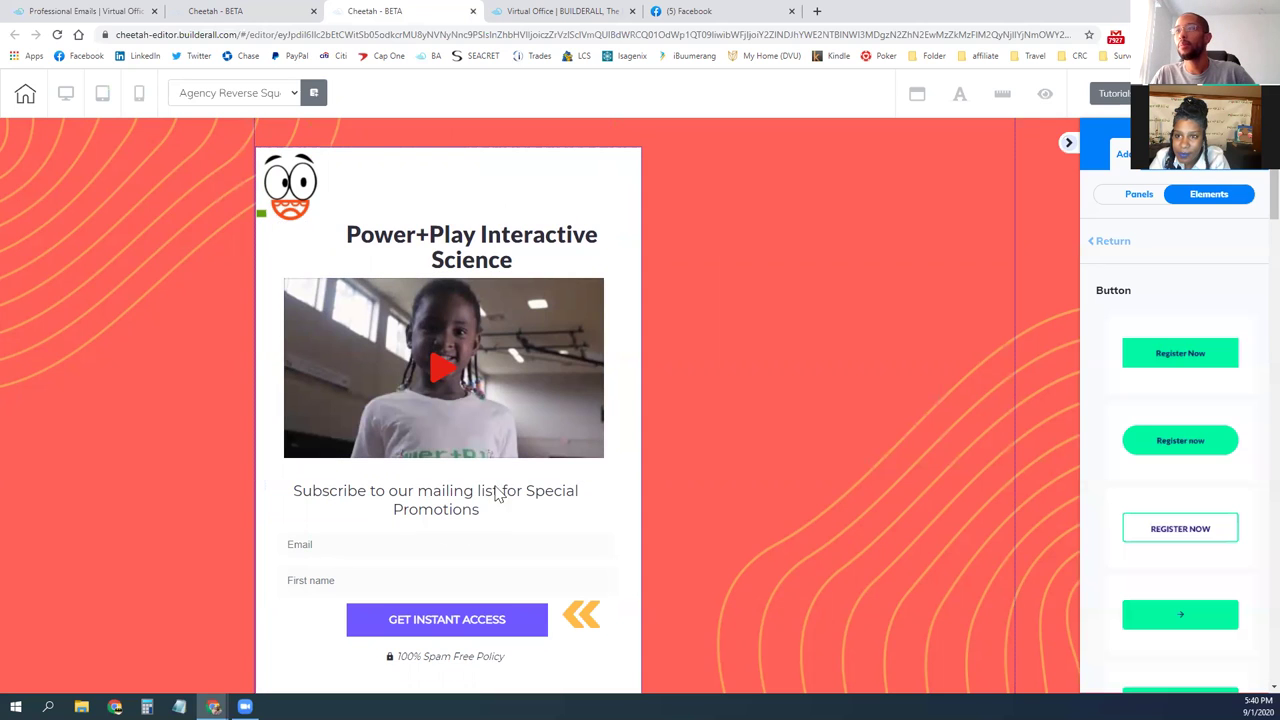
Step: Browse the 1st Fold panel templates that can be added to the page
{"action": "left_click", "coordinate": [737, 362]}
{"action": "scroll", "coordinate": [700, 360], "scroll_direction": "down", "scroll_amount": 1}
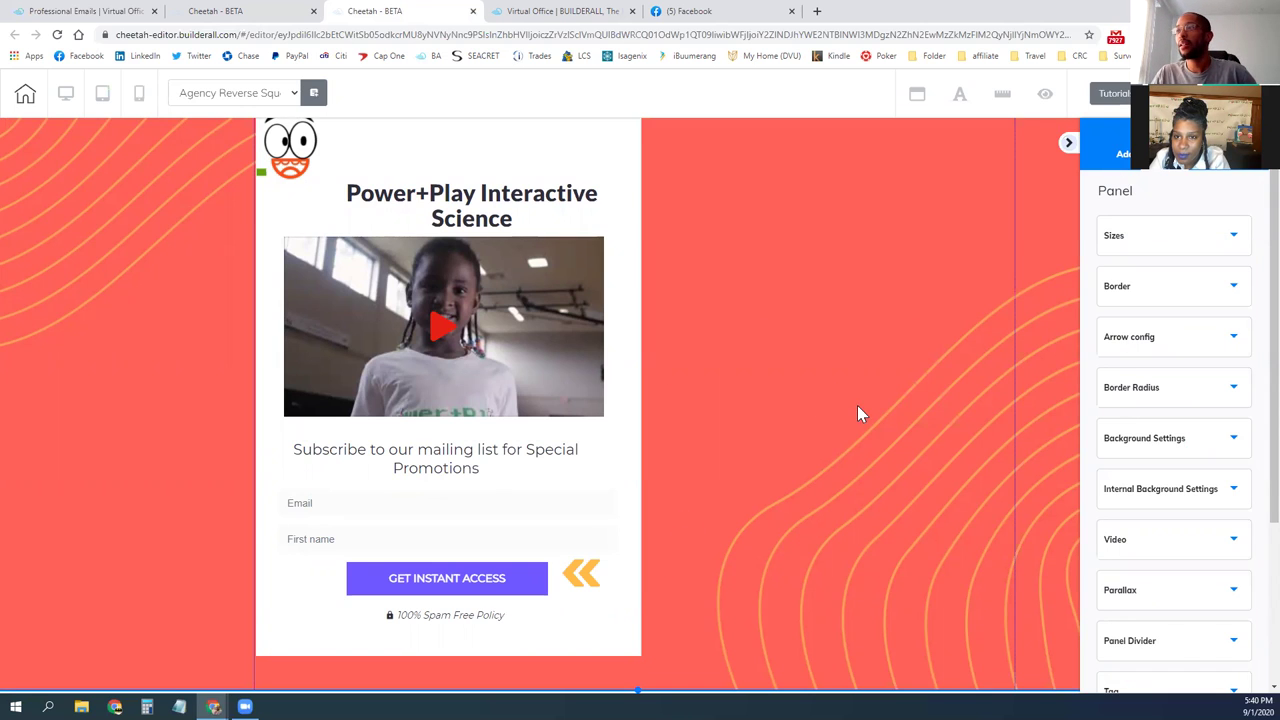
{"action": "left_click", "coordinate": [1123, 166]}
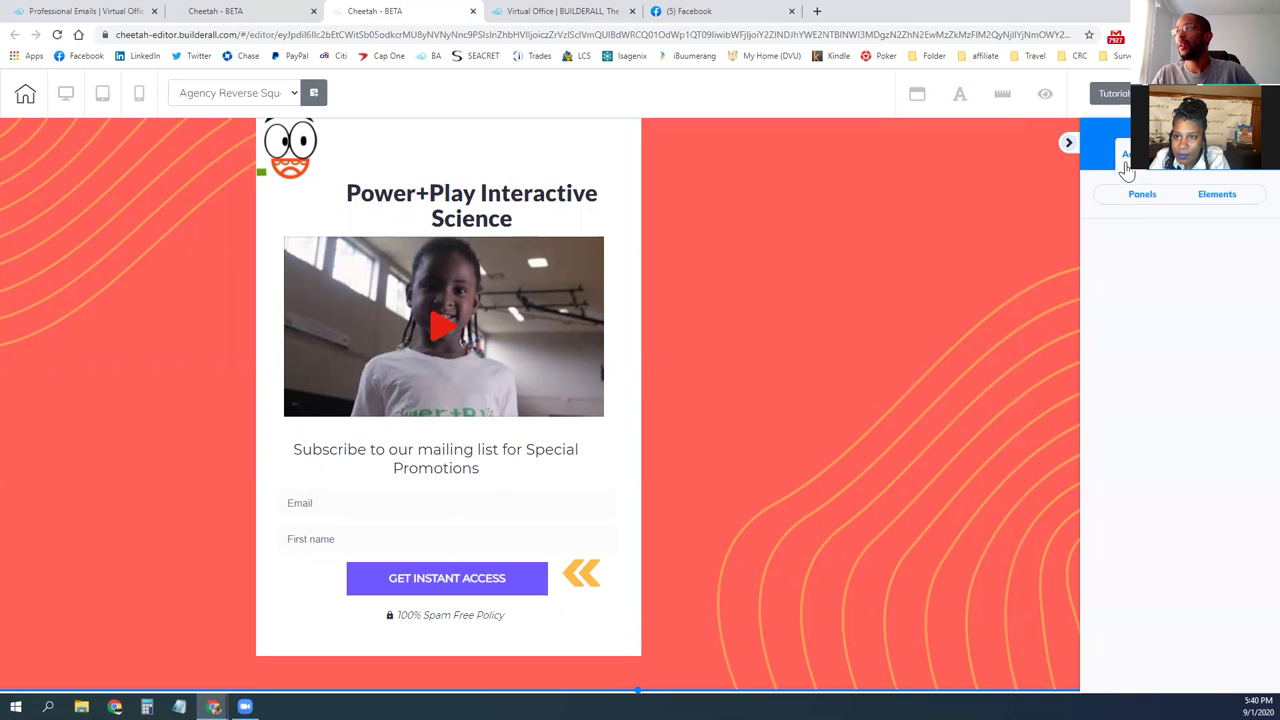
{"action": "left_click", "coordinate": [1133, 197]}
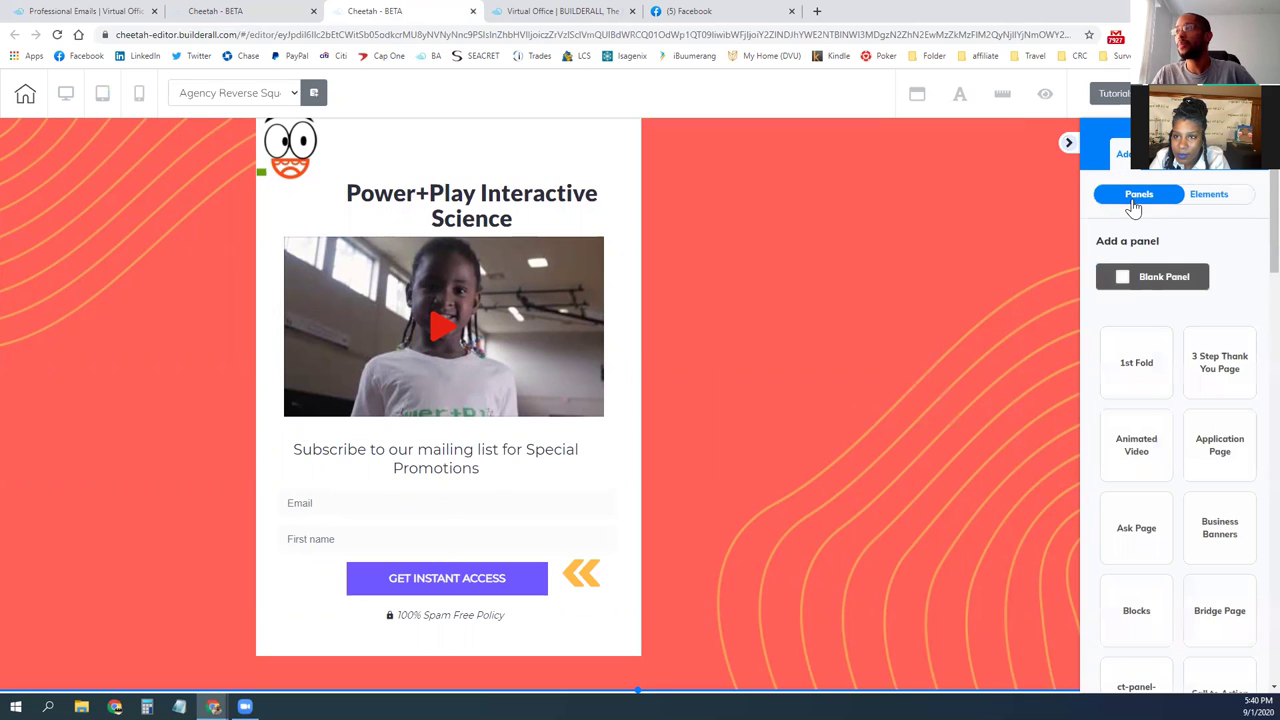
{"action": "left_click", "coordinate": [1138, 360]}
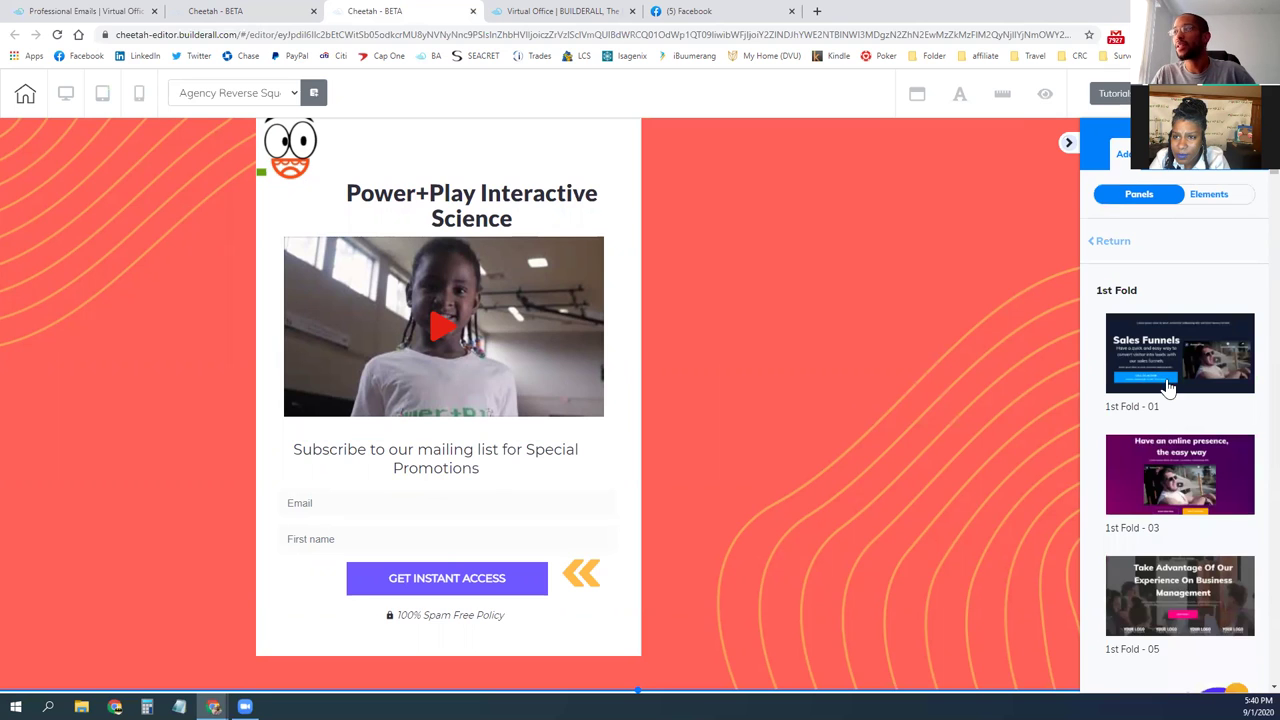
{"action": "scroll", "coordinate": [1170, 450], "scroll_direction": "down", "scroll_amount": 5}
{"action": "scroll", "coordinate": [1170, 452], "scroll_direction": "down", "scroll_amount": 10}
{"action": "scroll", "coordinate": [1170, 452], "scroll_direction": "down", "scroll_amount": 10}
{"action": "scroll", "coordinate": [1170, 452], "scroll_direction": "down", "scroll_amount": 10}
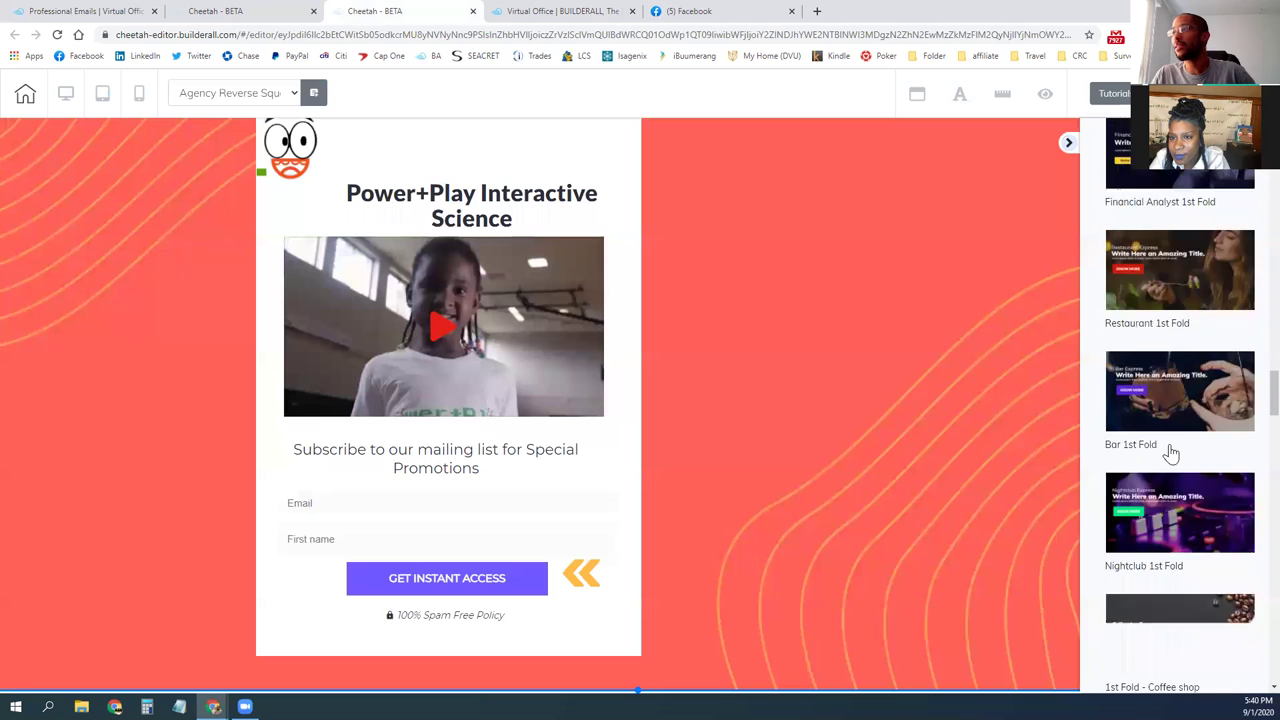
{"action": "scroll", "coordinate": [1171, 454], "scroll_direction": "down", "scroll_amount": 10}
{"action": "scroll", "coordinate": [1171, 454], "scroll_direction": "down", "scroll_amount": 5}
{"action": "scroll", "coordinate": [1171, 454], "scroll_direction": "down", "scroll_amount": 1}
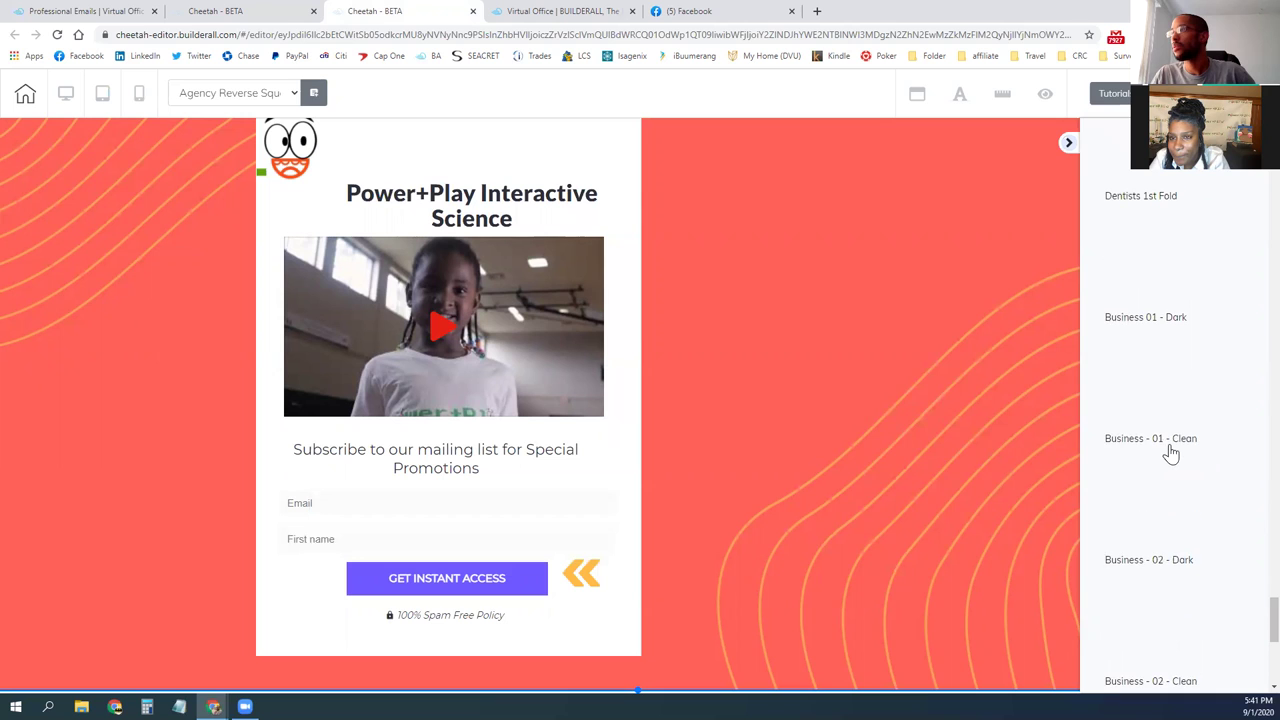
{"action": "scroll", "coordinate": [1171, 454], "scroll_direction": "up", "scroll_amount": 10}
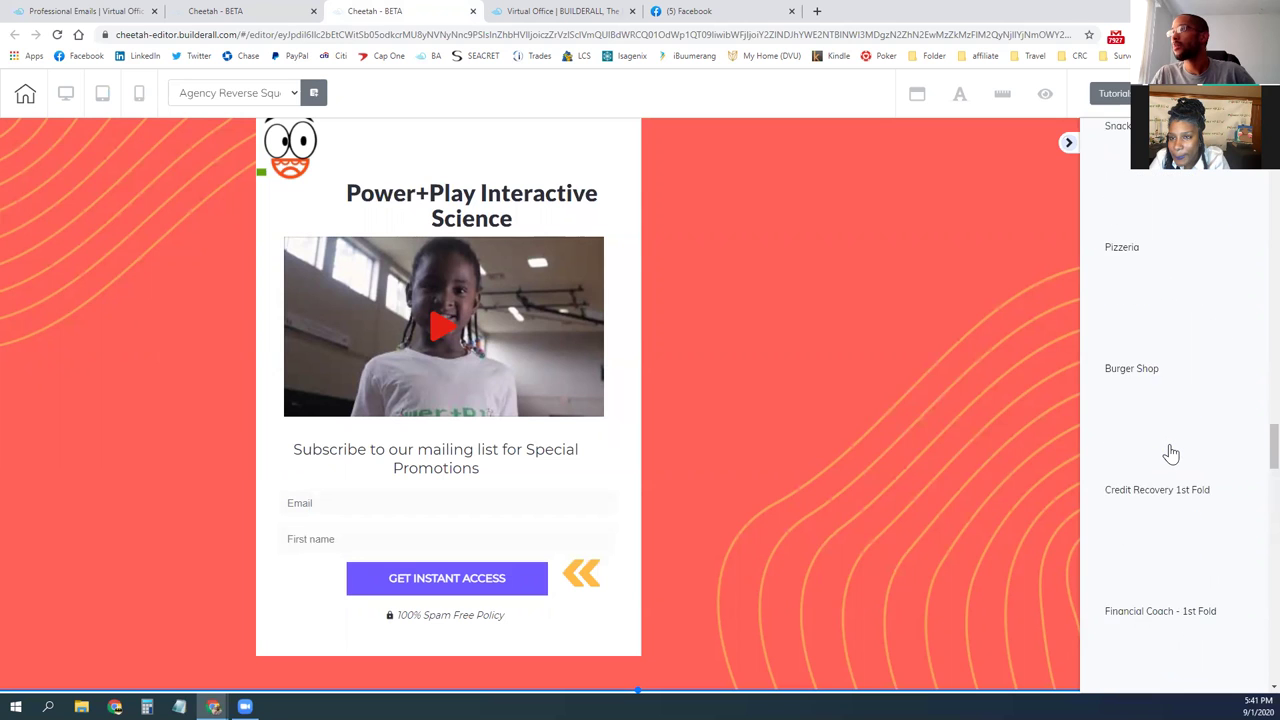
{"action": "scroll", "coordinate": [1171, 454], "scroll_direction": "up", "scroll_amount": 10}
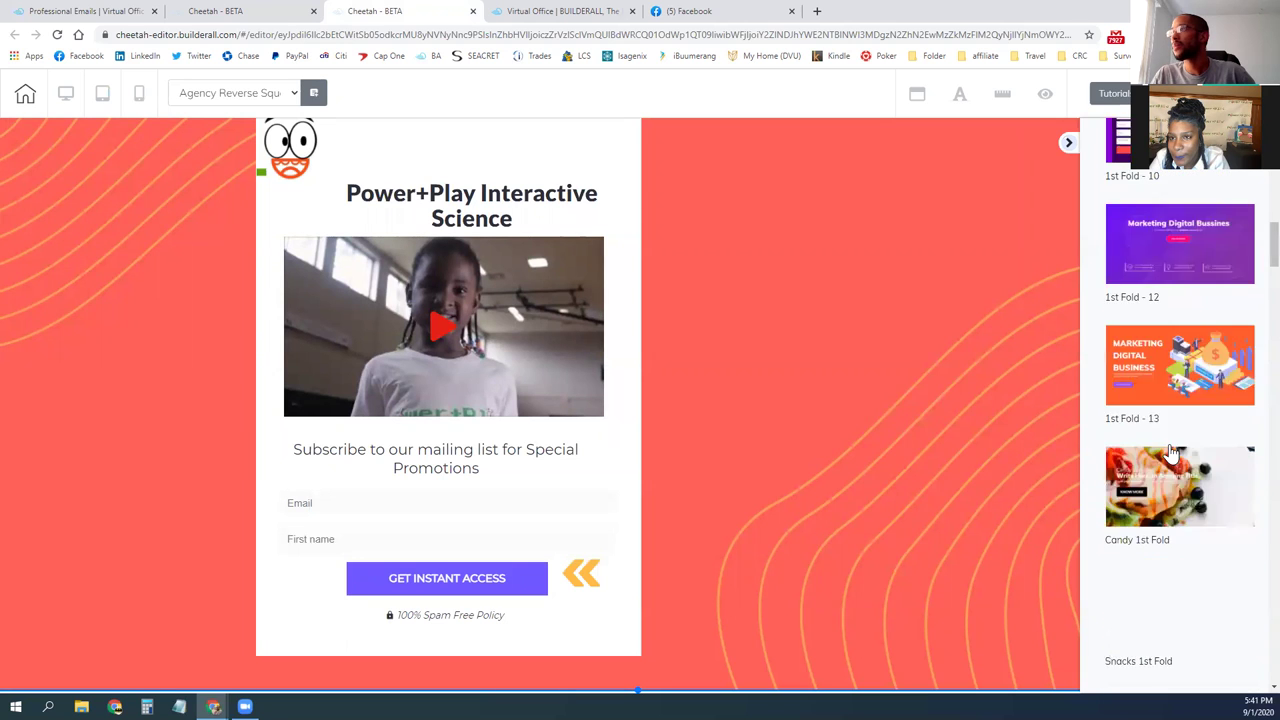
Step: Add two copies of the purple three-plan pricing panel from the Pricing Table templates below the signup section
{"action": "left_click", "coordinate": [1118, 240]}
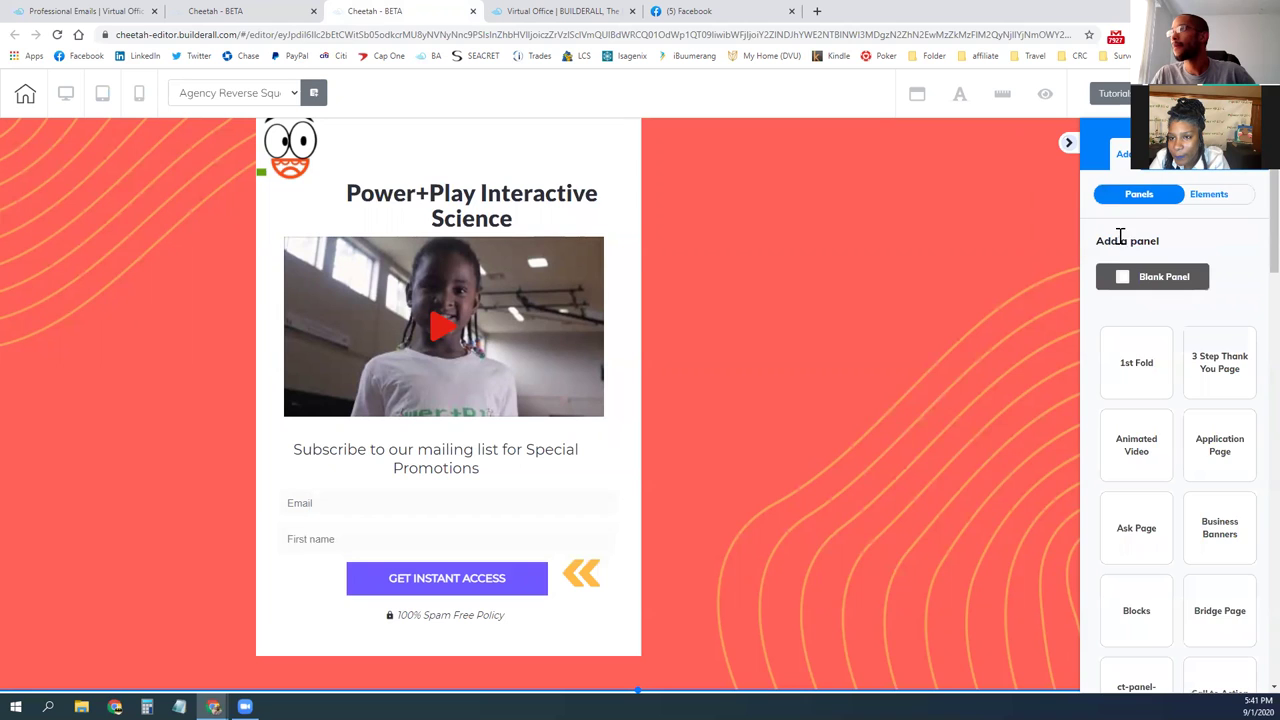
{"action": "scroll", "coordinate": [1144, 373], "scroll_direction": "down", "scroll_amount": 4}
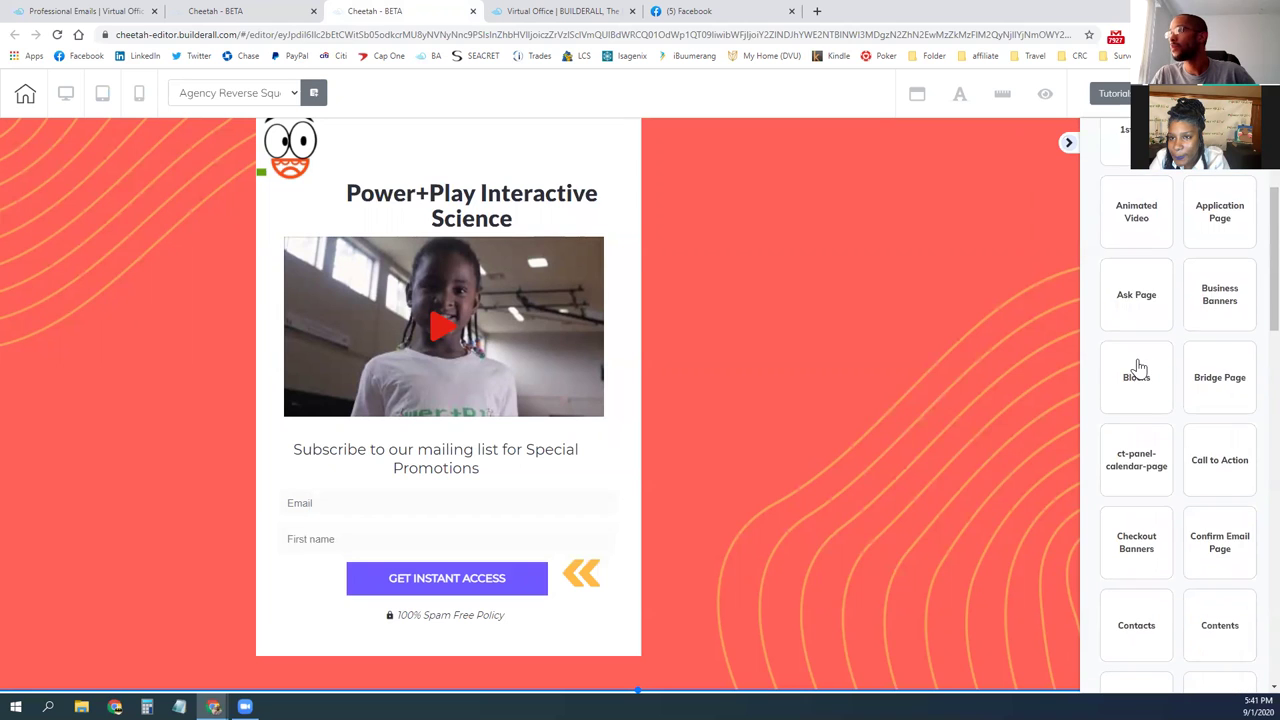
{"action": "scroll", "coordinate": [1138, 368], "scroll_direction": "down", "scroll_amount": 5}
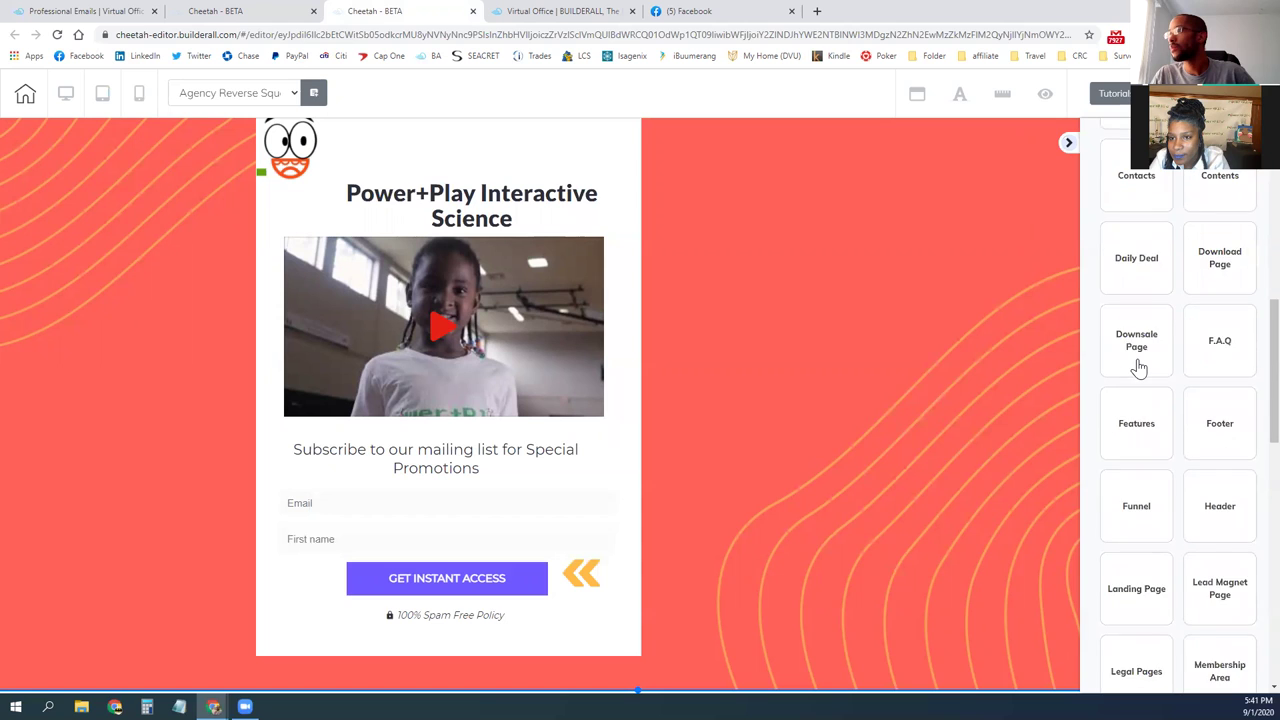
{"action": "scroll", "coordinate": [1138, 368], "scroll_direction": "down", "scroll_amount": 4}
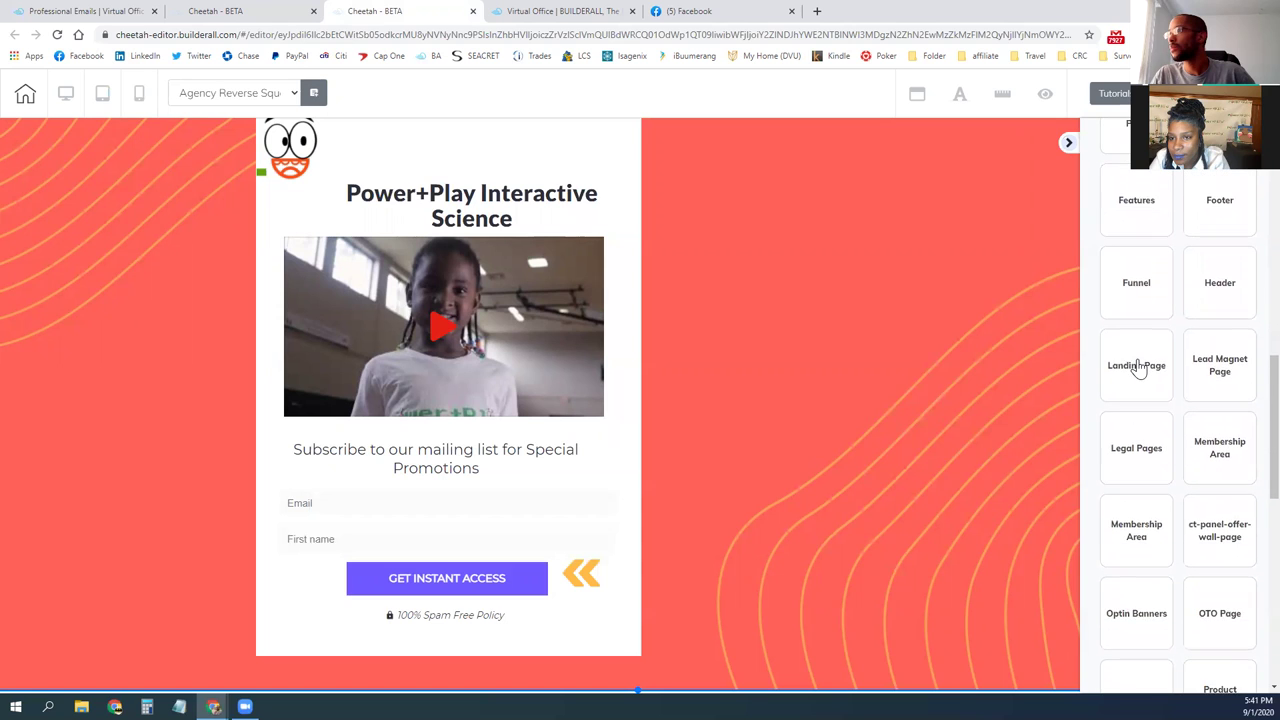
{"action": "scroll", "coordinate": [1138, 365], "scroll_direction": "down", "scroll_amount": 2}
{"action": "left_click", "coordinate": [1136, 357]}
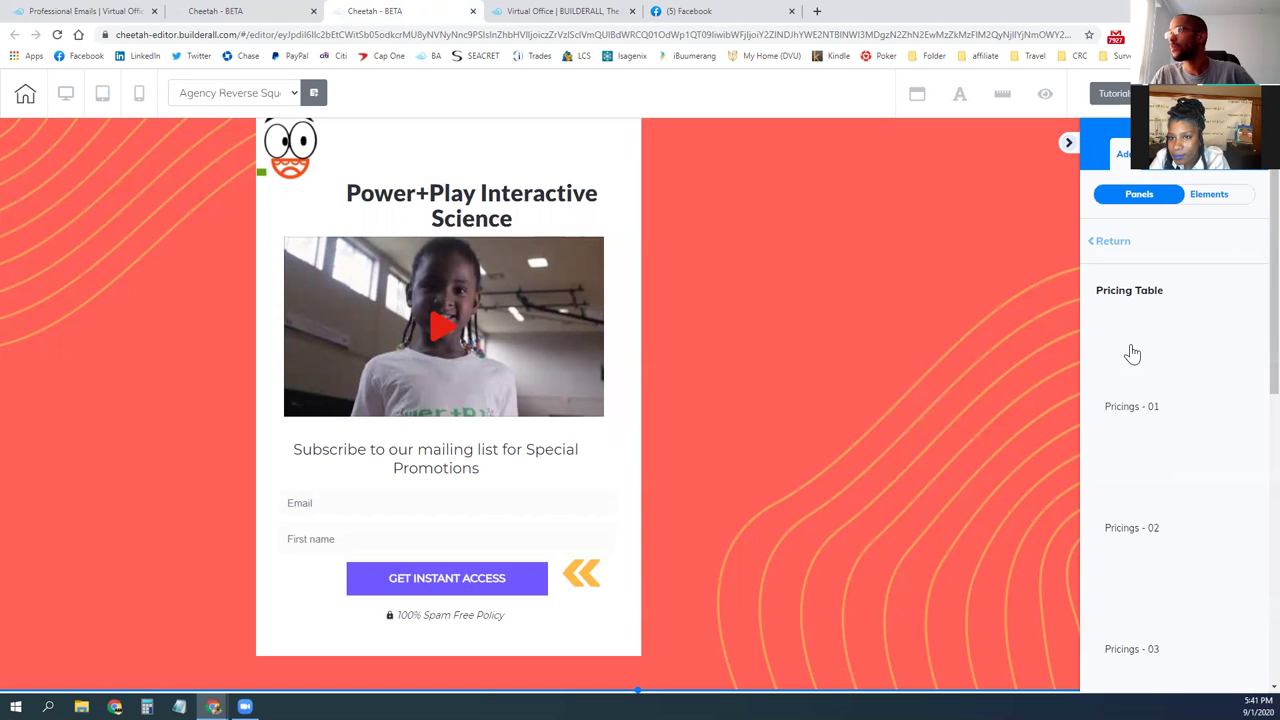
{"action": "scroll", "coordinate": [1140, 318], "scroll_direction": "down", "scroll_amount": 1}
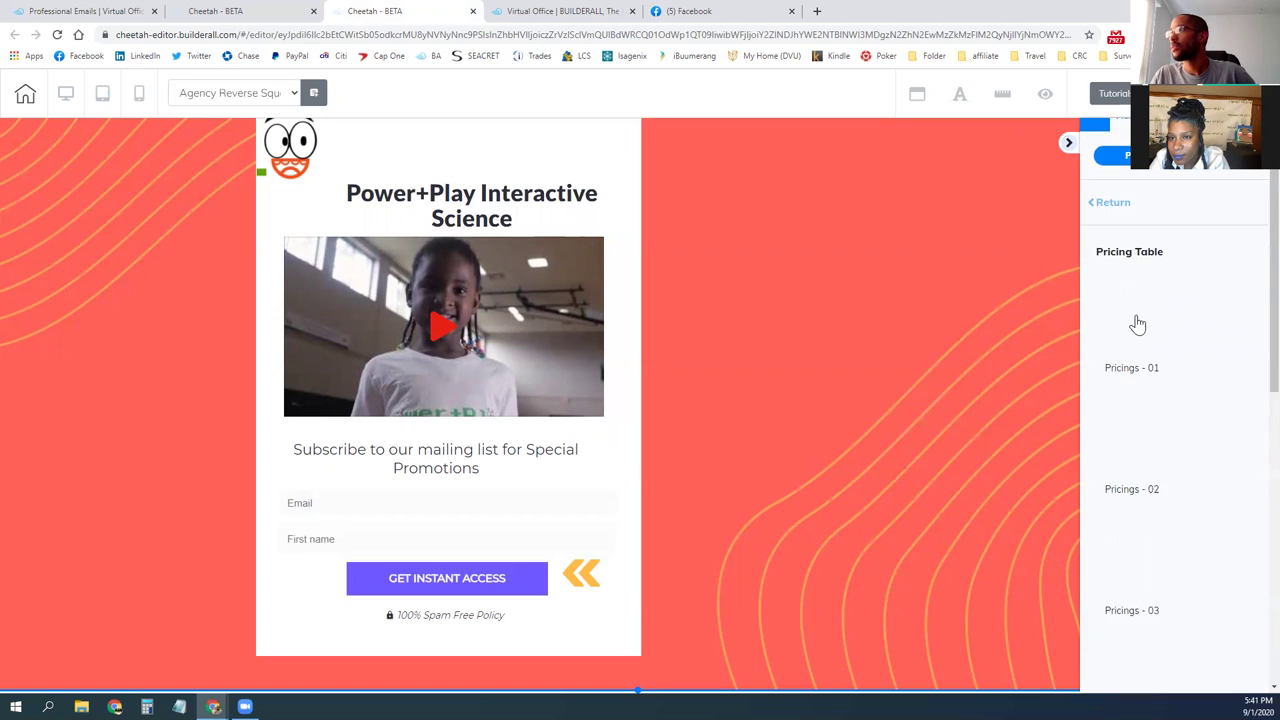
{"action": "scroll", "coordinate": [1140, 300], "scroll_direction": "down", "scroll_amount": 1}
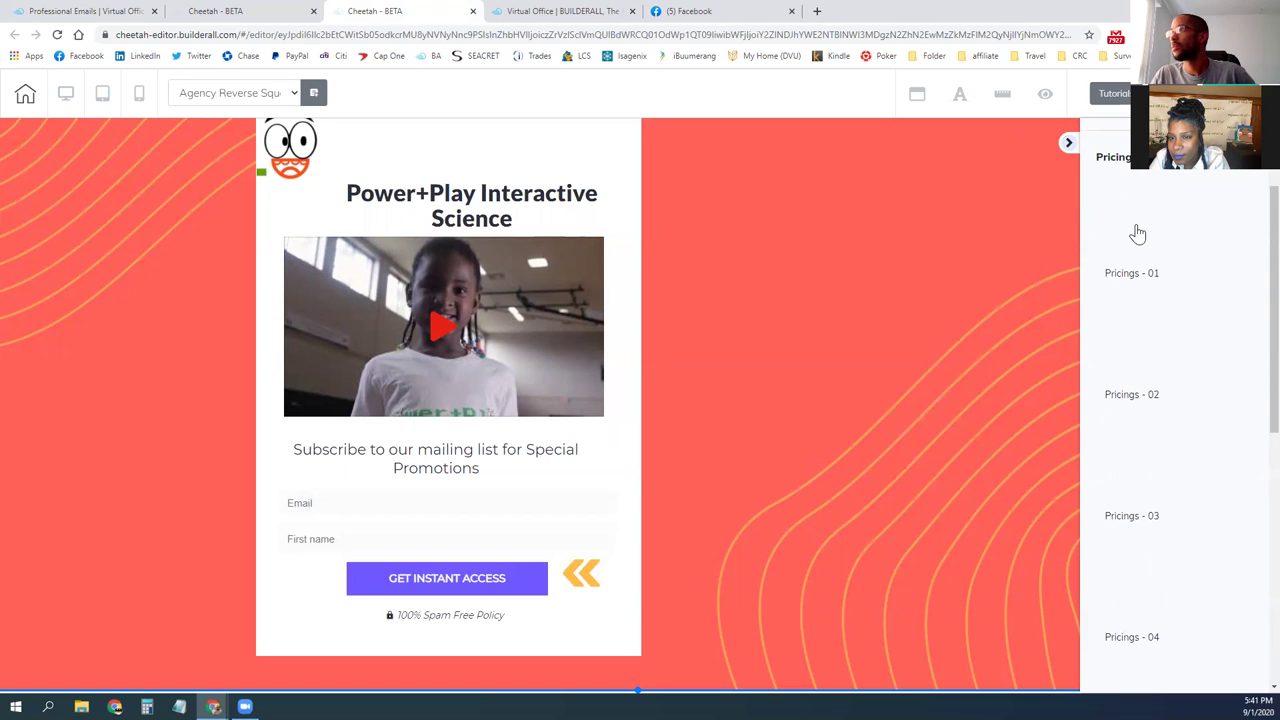
{"action": "scroll", "coordinate": [1133, 300], "scroll_direction": "down", "scroll_amount": 1}
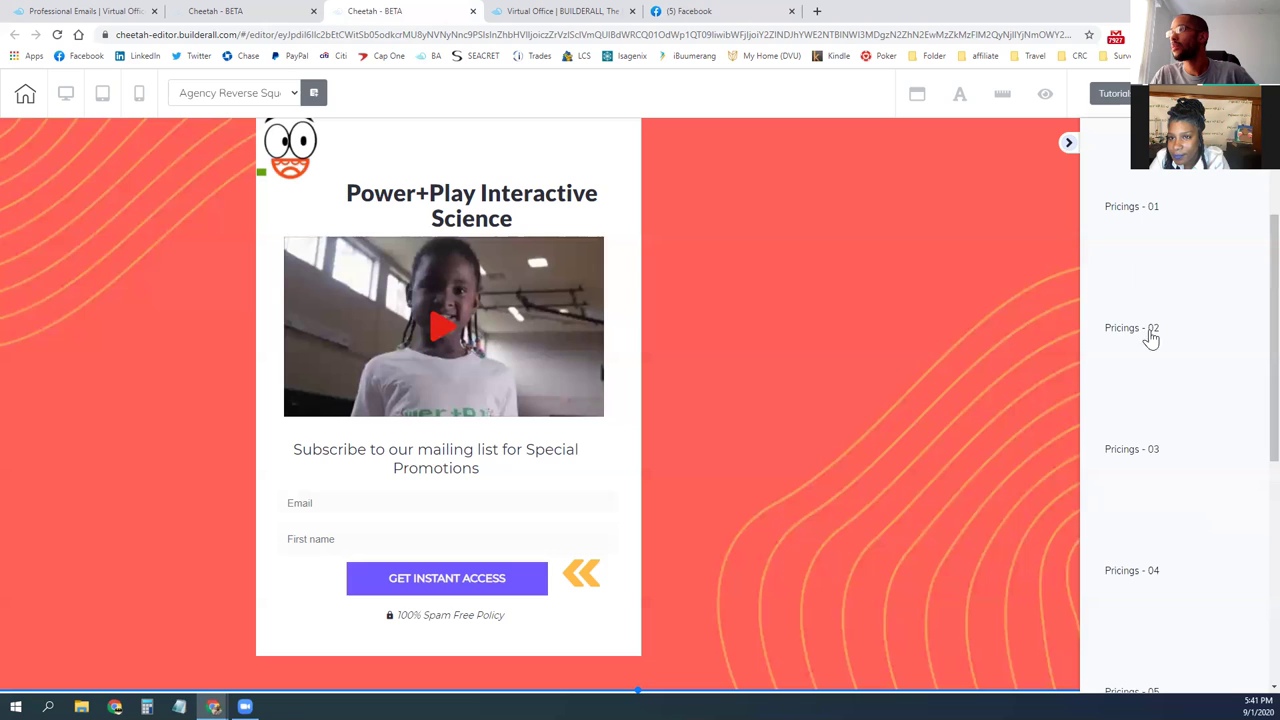
{"action": "double_click", "coordinate": [1149, 364]}
{"action": "scroll", "coordinate": [1148, 363], "scroll_direction": "down", "scroll_amount": 3}
{"action": "scroll", "coordinate": [1147, 362], "scroll_direction": "down", "scroll_amount": 4}
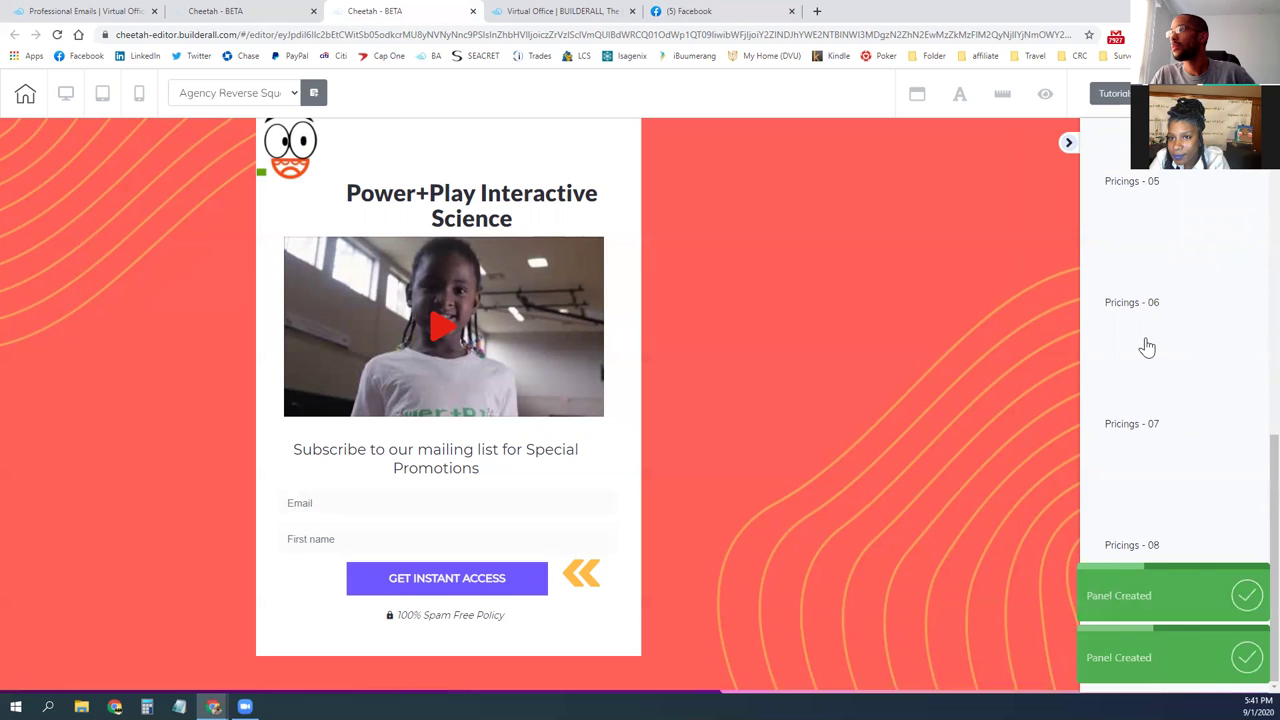
Step: Examine the added pricing panels on the page and select the lower one
{"action": "scroll", "coordinate": [804, 449], "scroll_direction": "down", "scroll_amount": 5}
{"action": "scroll", "coordinate": [798, 405], "scroll_direction": "down", "scroll_amount": 4}
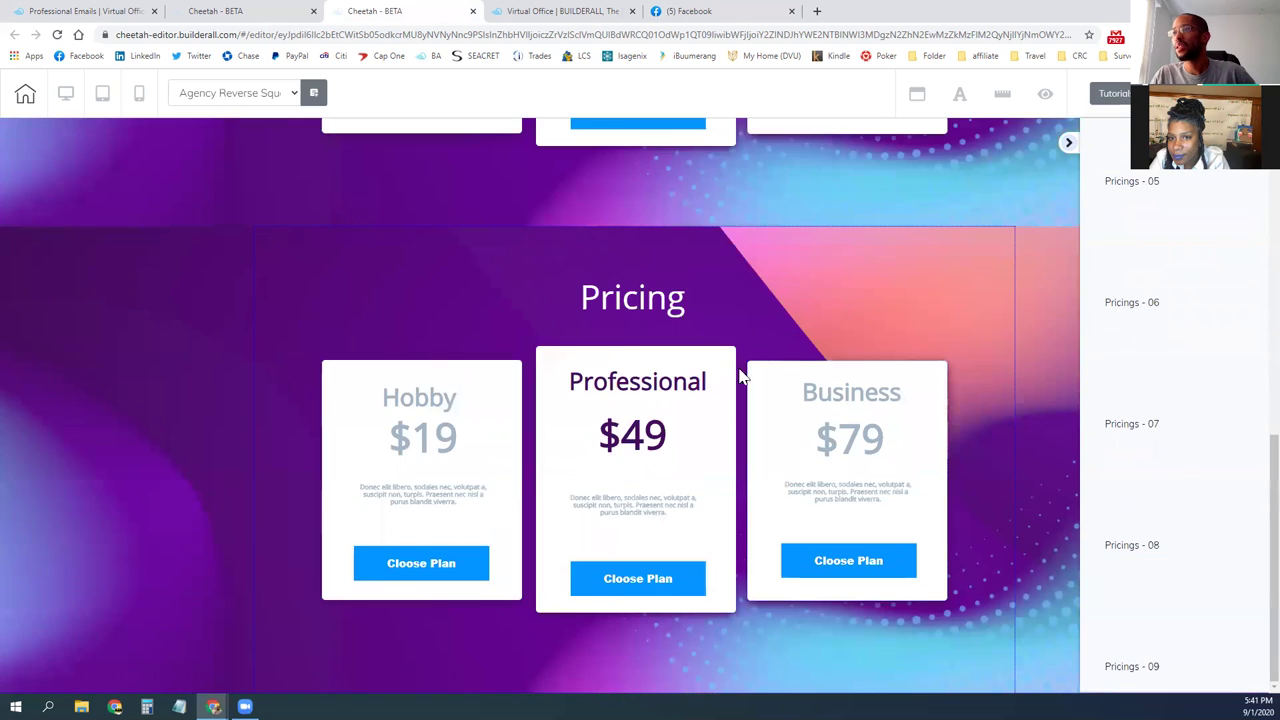
{"action": "scroll", "coordinate": [700, 360], "scroll_direction": "up", "scroll_amount": 3}
{"action": "scroll", "coordinate": [703, 306], "scroll_direction": "up", "scroll_amount": 1}
{"action": "scroll", "coordinate": [740, 400], "scroll_direction": "down", "scroll_amount": 3}
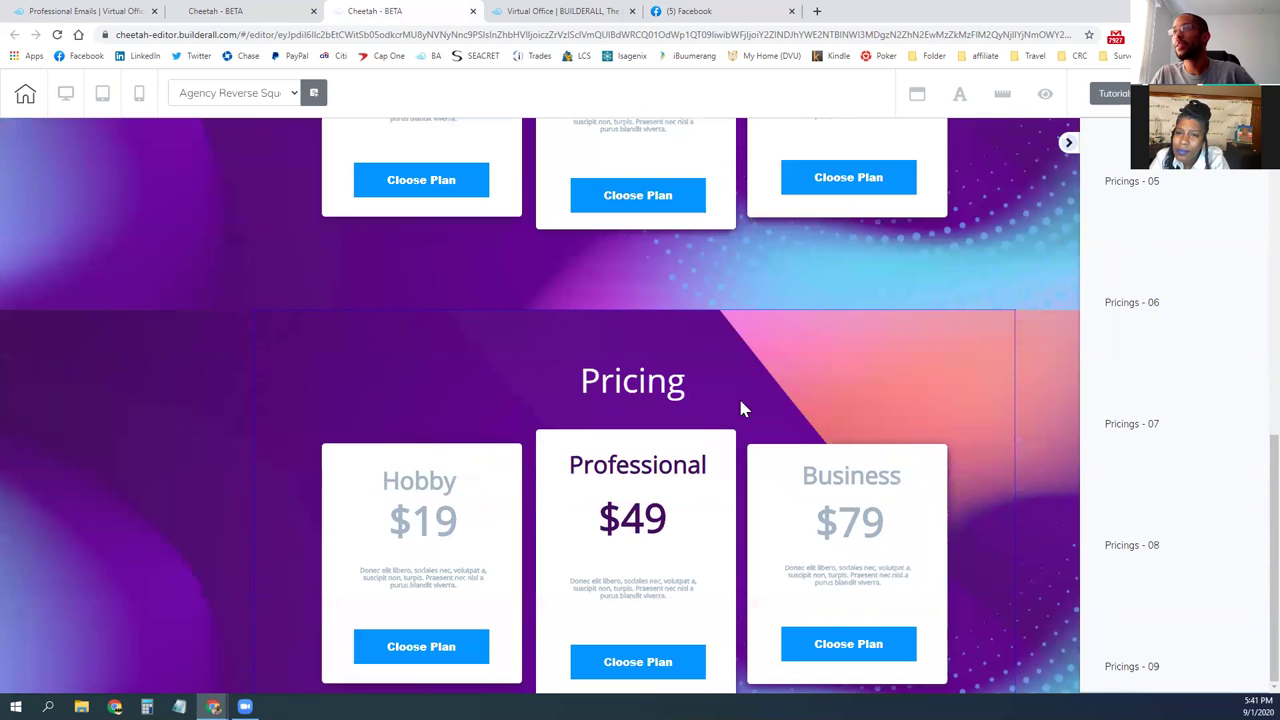
{"action": "left_click", "coordinate": [797, 377]}
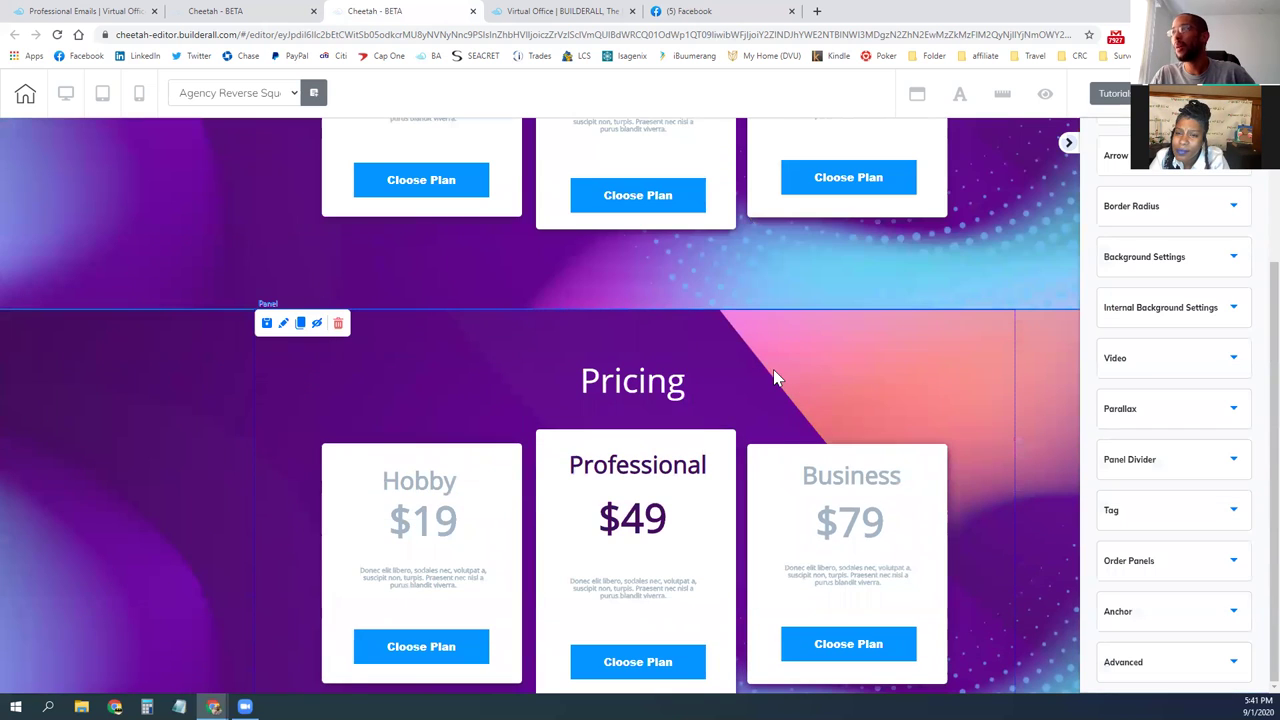
{"action": "scroll", "coordinate": [303, 476], "scroll_direction": "up", "scroll_amount": 1}
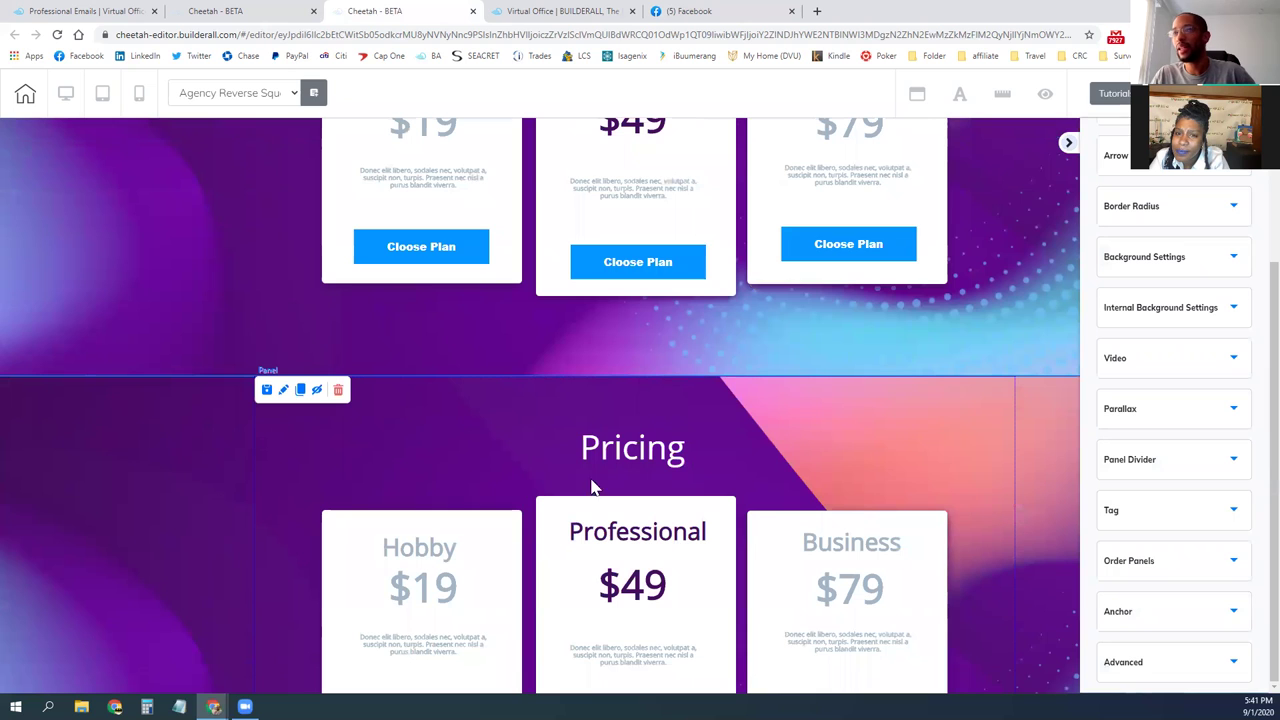
Step: Delete the lower of the two pricing panels from the page
{"action": "left_click", "coordinate": [338, 390]}
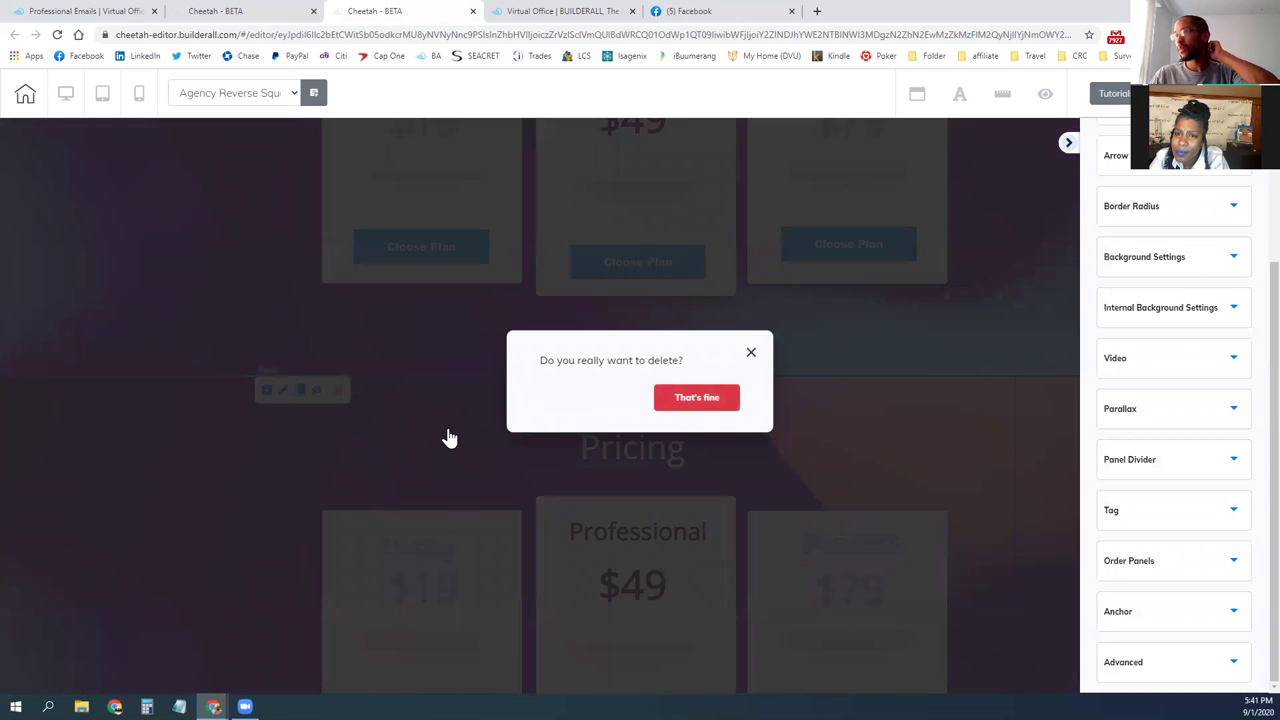
{"action": "left_click", "coordinate": [690, 397]}
{"action": "scroll", "coordinate": [677, 450], "scroll_direction": "down", "scroll_amount": 5}
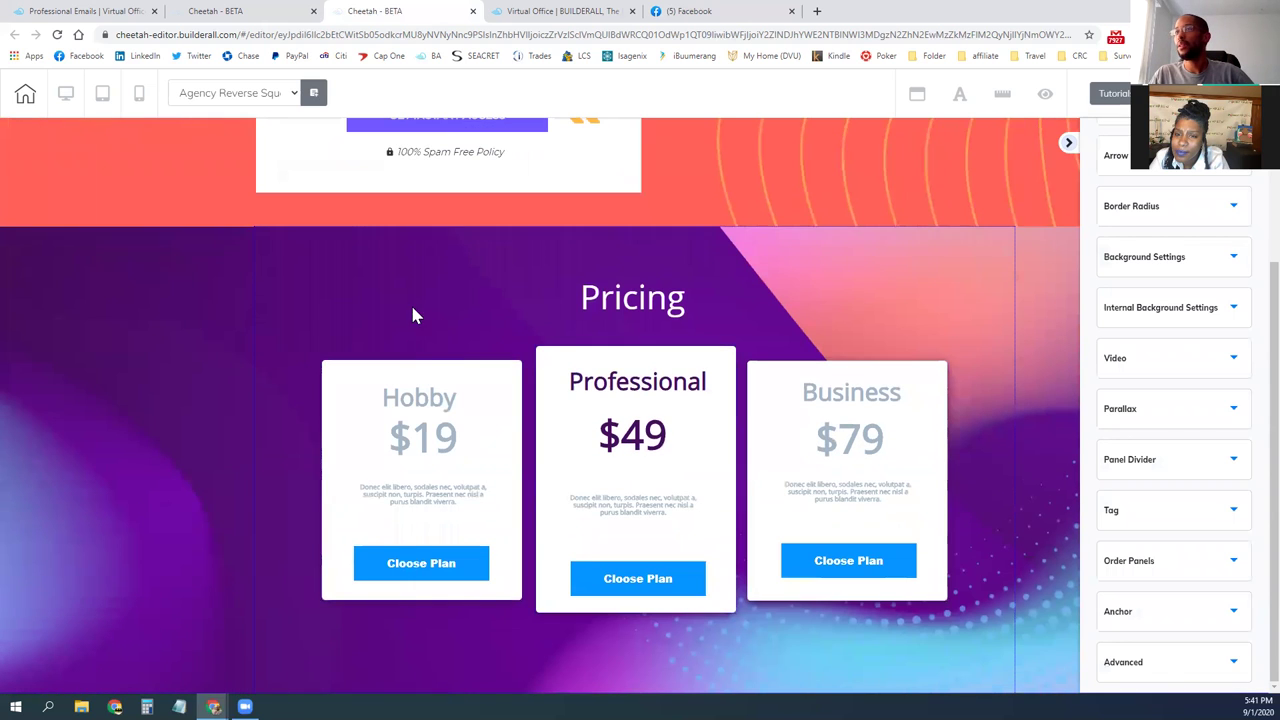
Step: Change the Hobby plan's title text to "Class 1" in the pricing panel
{"action": "left_click", "coordinate": [414, 406]}
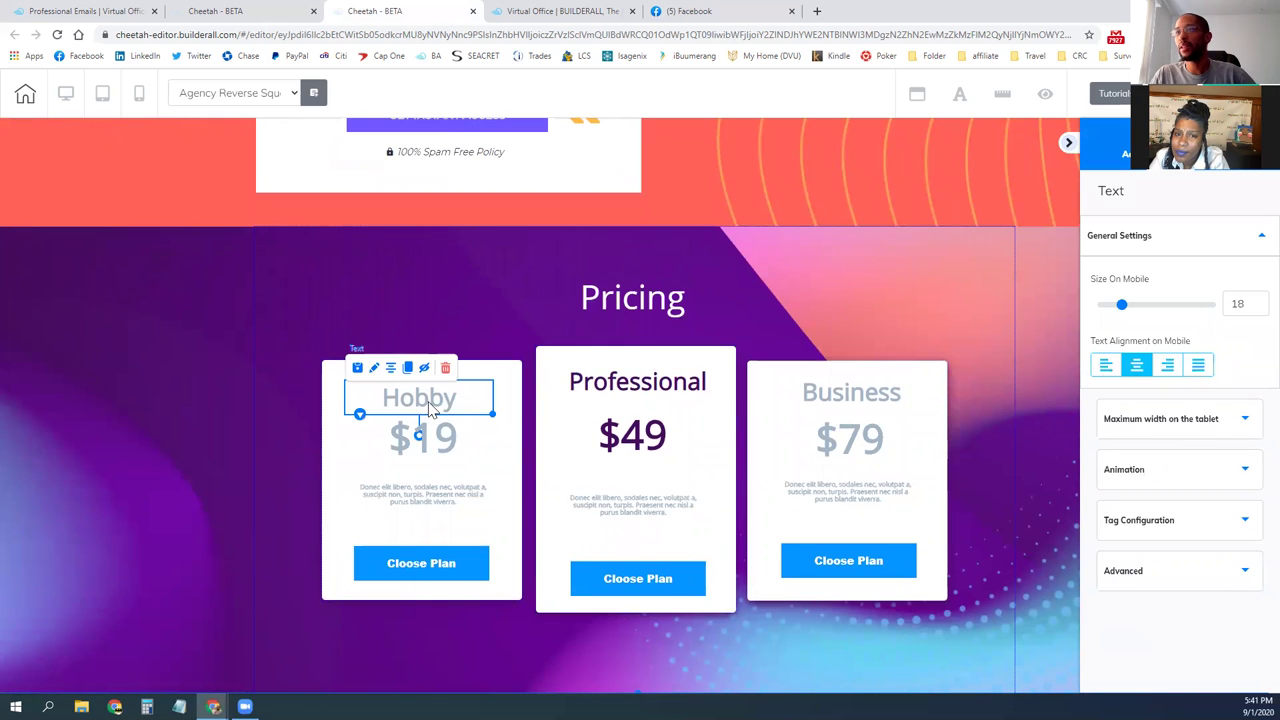
{"action": "left_click", "coordinate": [455, 401]}
{"action": "left_click_drag", "start_coordinate": [455, 401], "coordinate": [381, 399]}
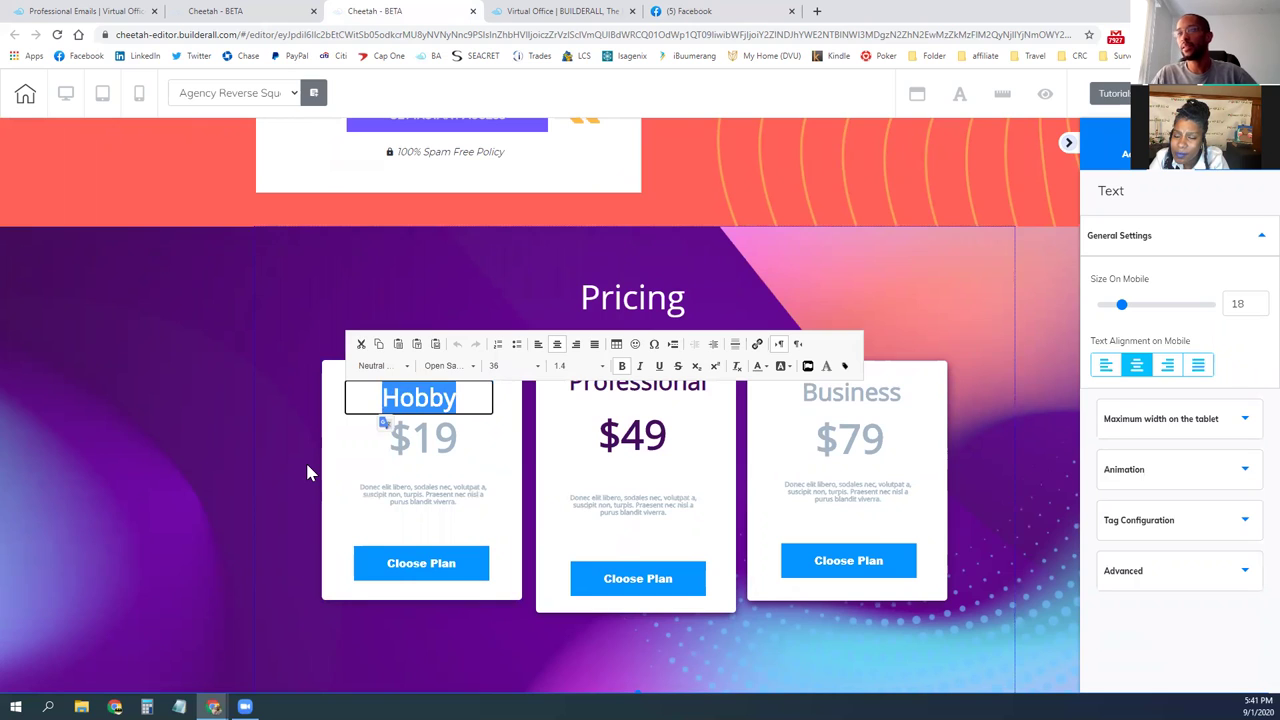
{"action": "type", "text": "Cal"}
{"action": "key", "text": "BackSpace"}
{"action": "key", "text": "BackSpace"}
{"action": "type", "text": "lass 1"}
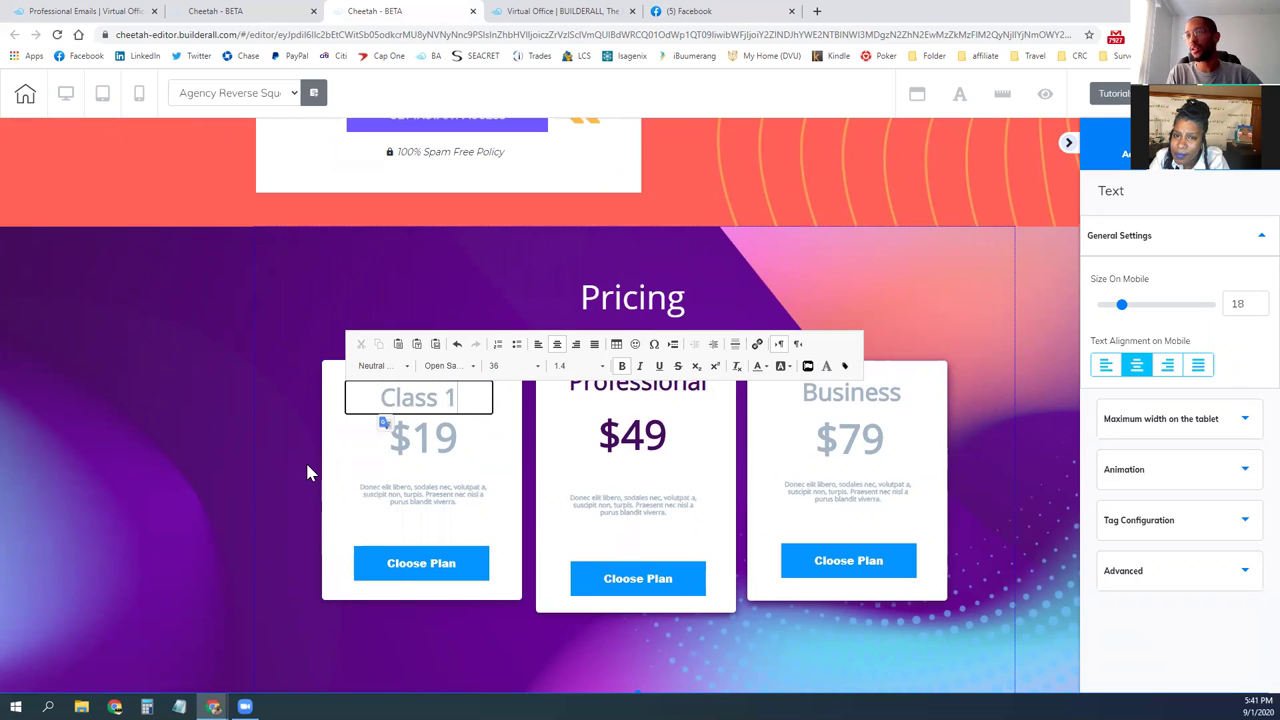
Step: Examine the Class 1 card's description text and plan button by selecting each of them
{"action": "left_click", "coordinate": [424, 494]}
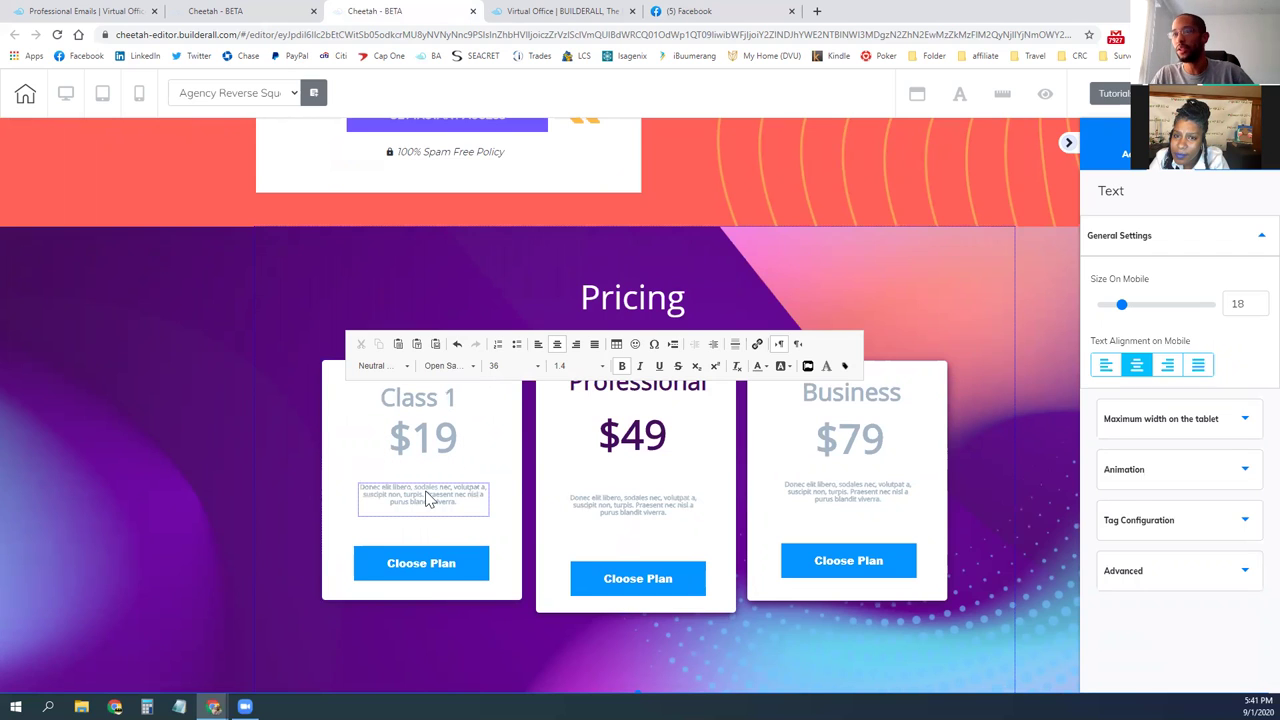
{"action": "left_click", "coordinate": [405, 497]}
{"action": "left_click_drag", "start_coordinate": [458, 502], "coordinate": [372, 490]}
{"action": "left_click", "coordinate": [428, 573]}
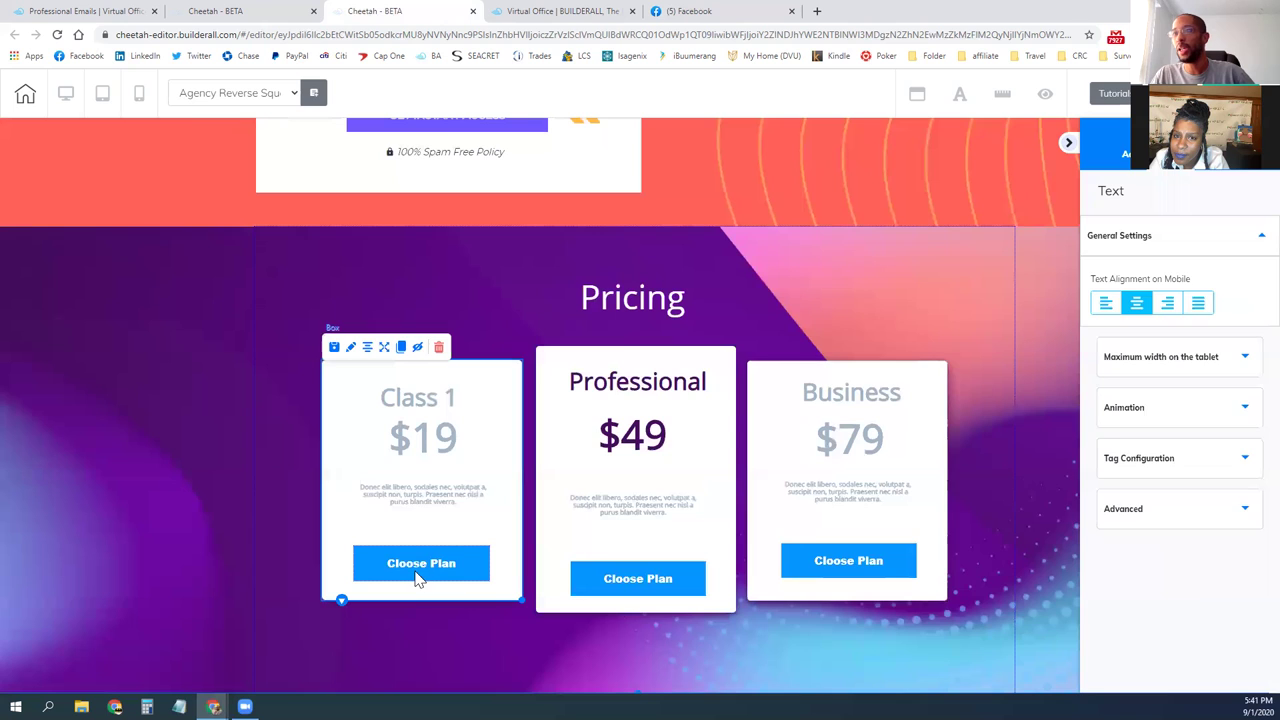
{"action": "left_click", "coordinate": [420, 578]}
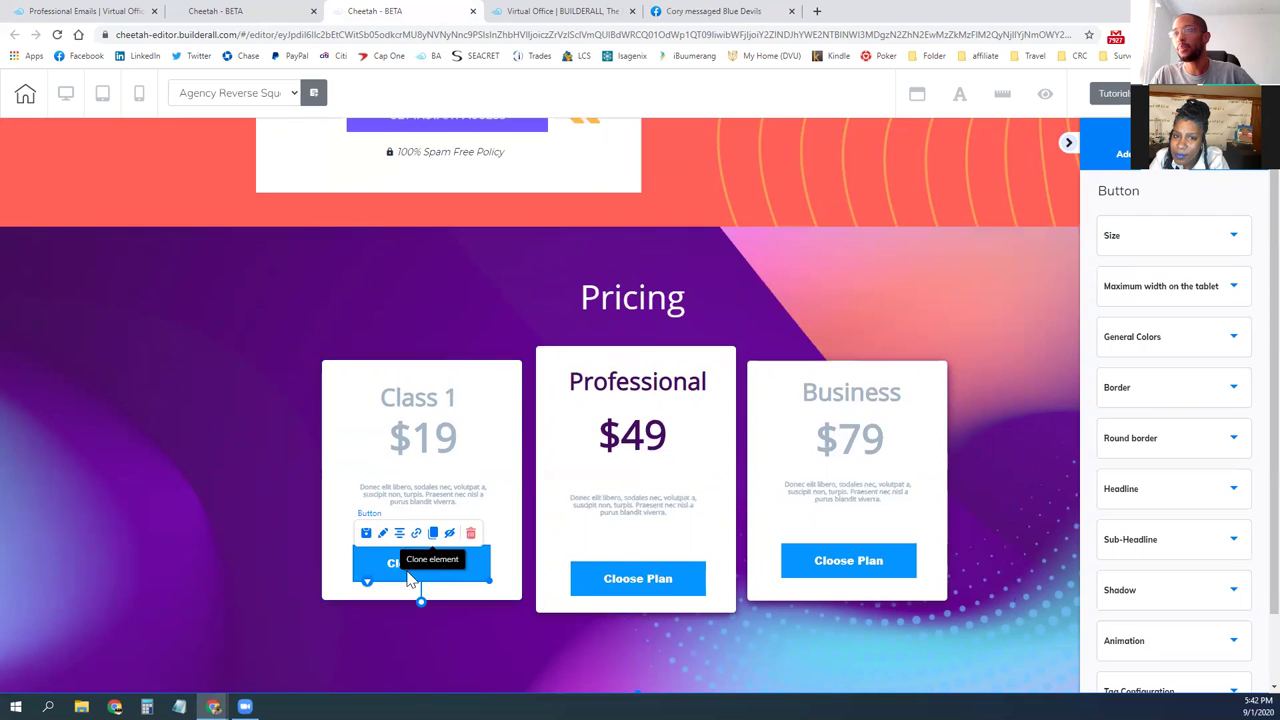
{"action": "left_click", "coordinate": [288, 547]}
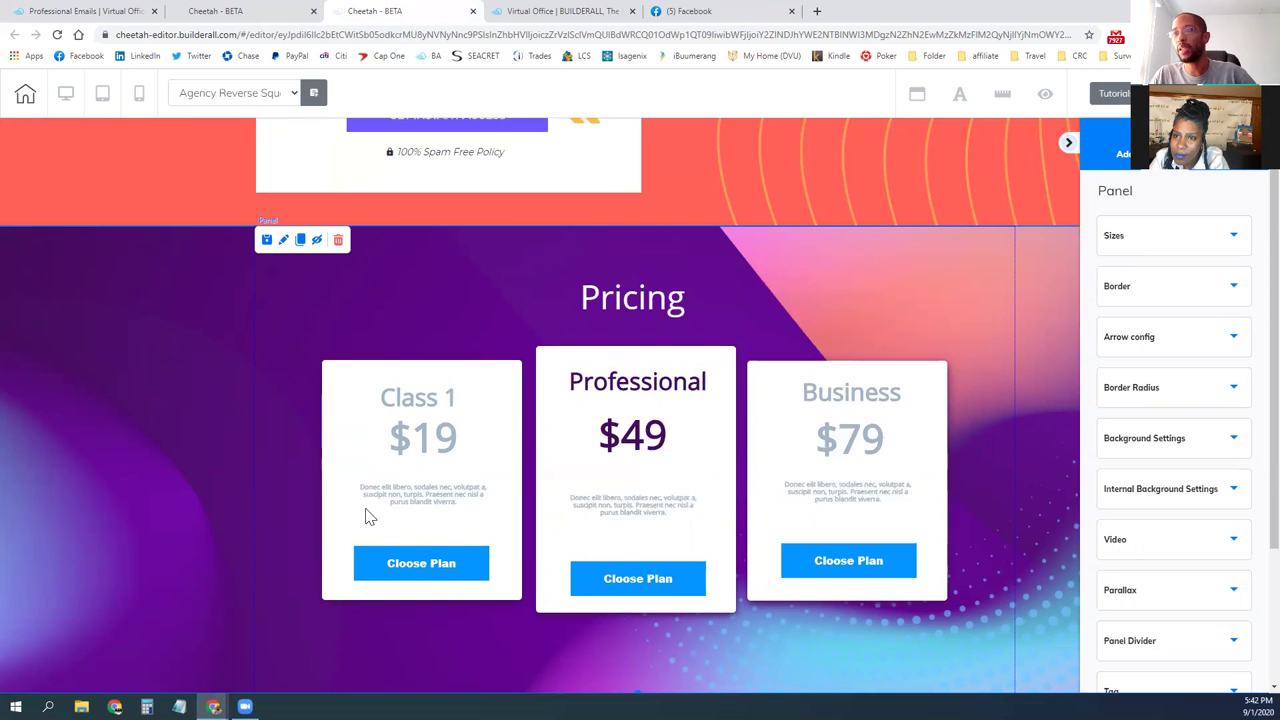
Step: Check the Supercheckout product list in the Class 1 plan button's link settings, and cancel without setting a link
{"action": "left_click", "coordinate": [413, 567]}
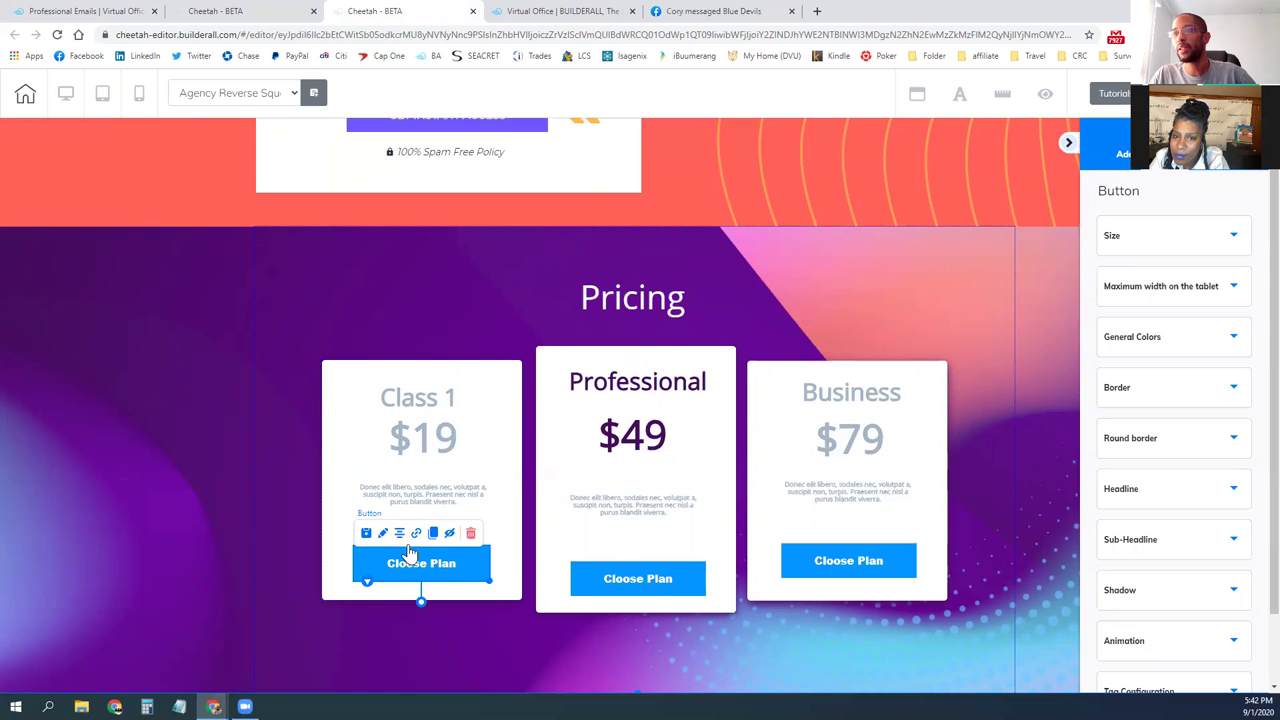
{"action": "left_click", "coordinate": [416, 534]}
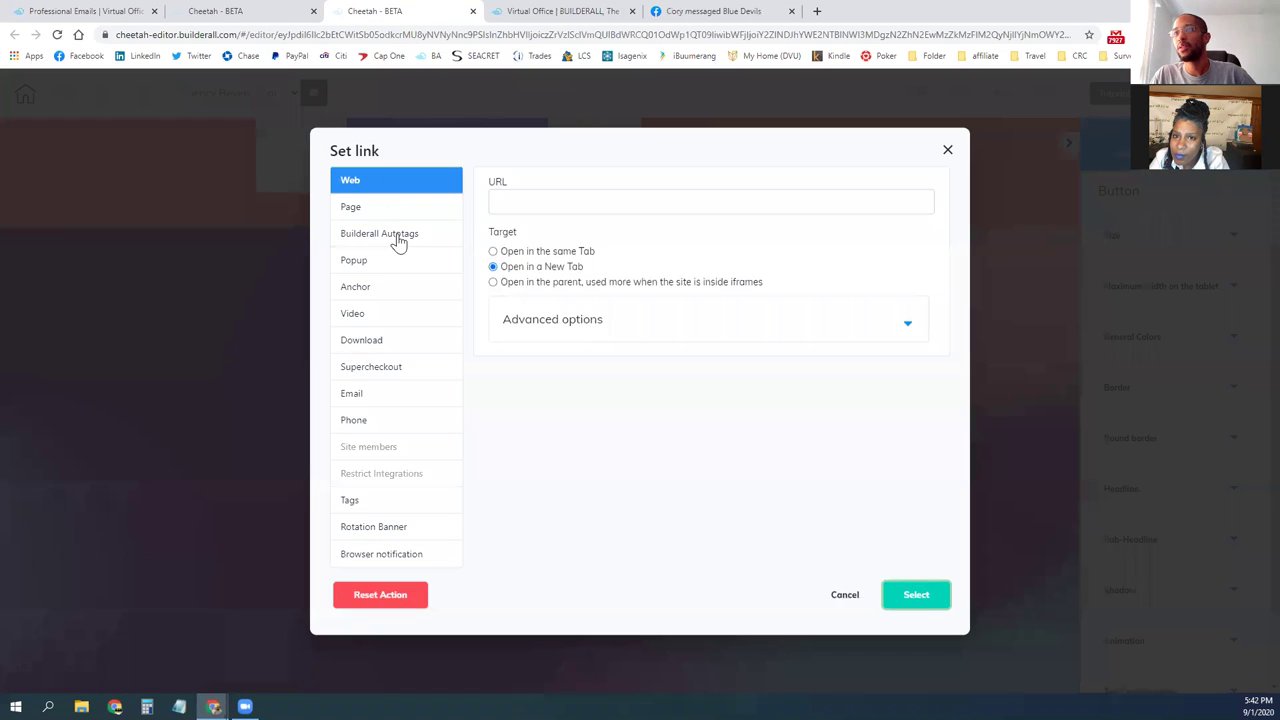
{"action": "left_click", "coordinate": [389, 372]}
{"action": "left_click", "coordinate": [590, 210]}
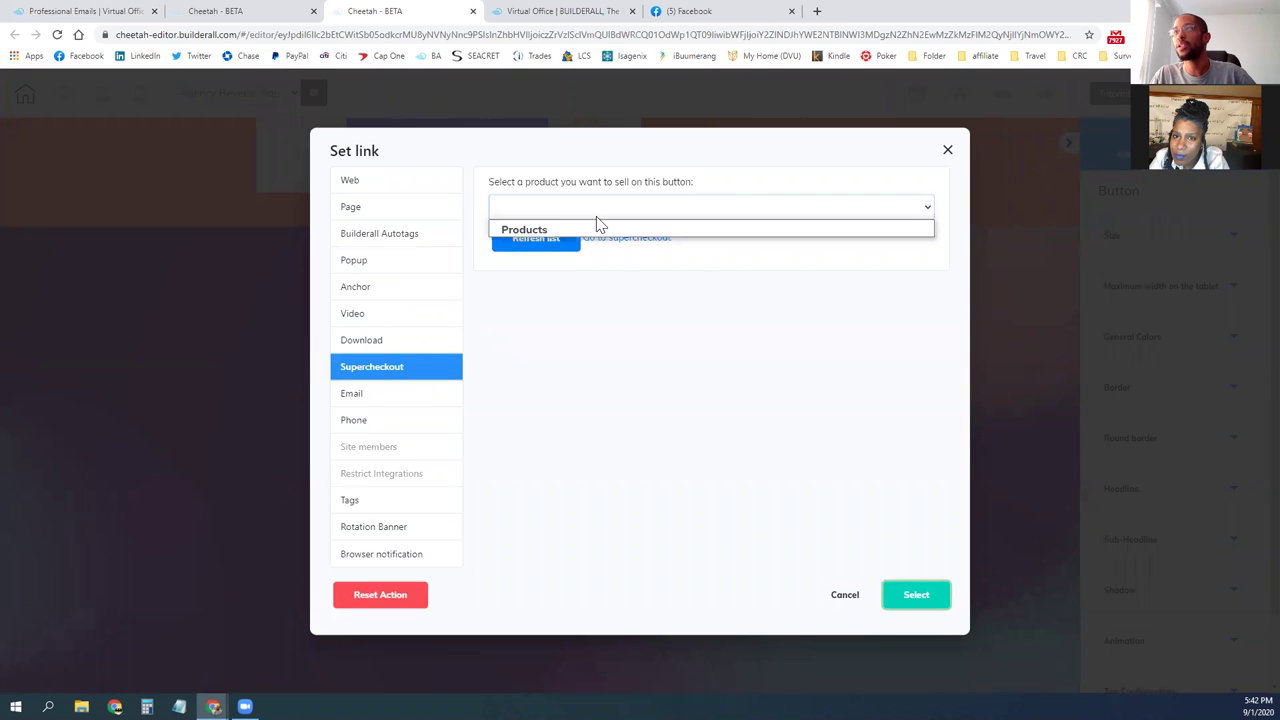
{"action": "left_click", "coordinate": [531, 328]}
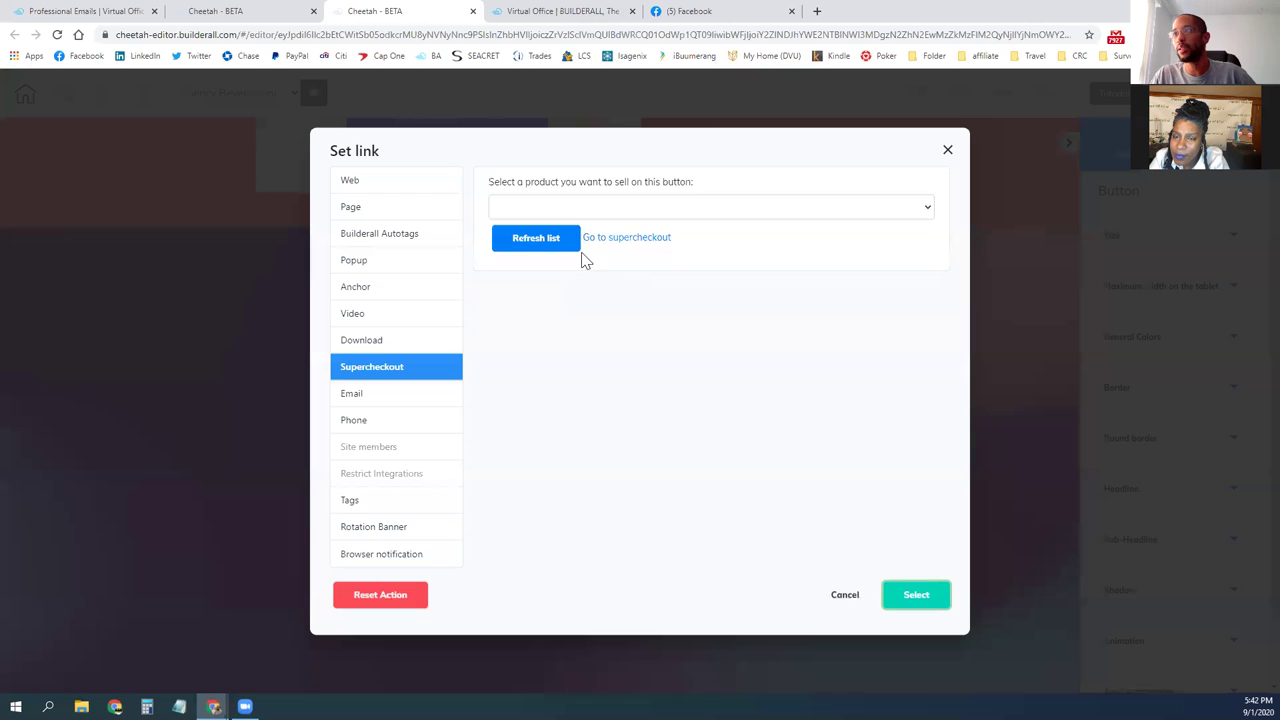
{"action": "left_click", "coordinate": [580, 212]}
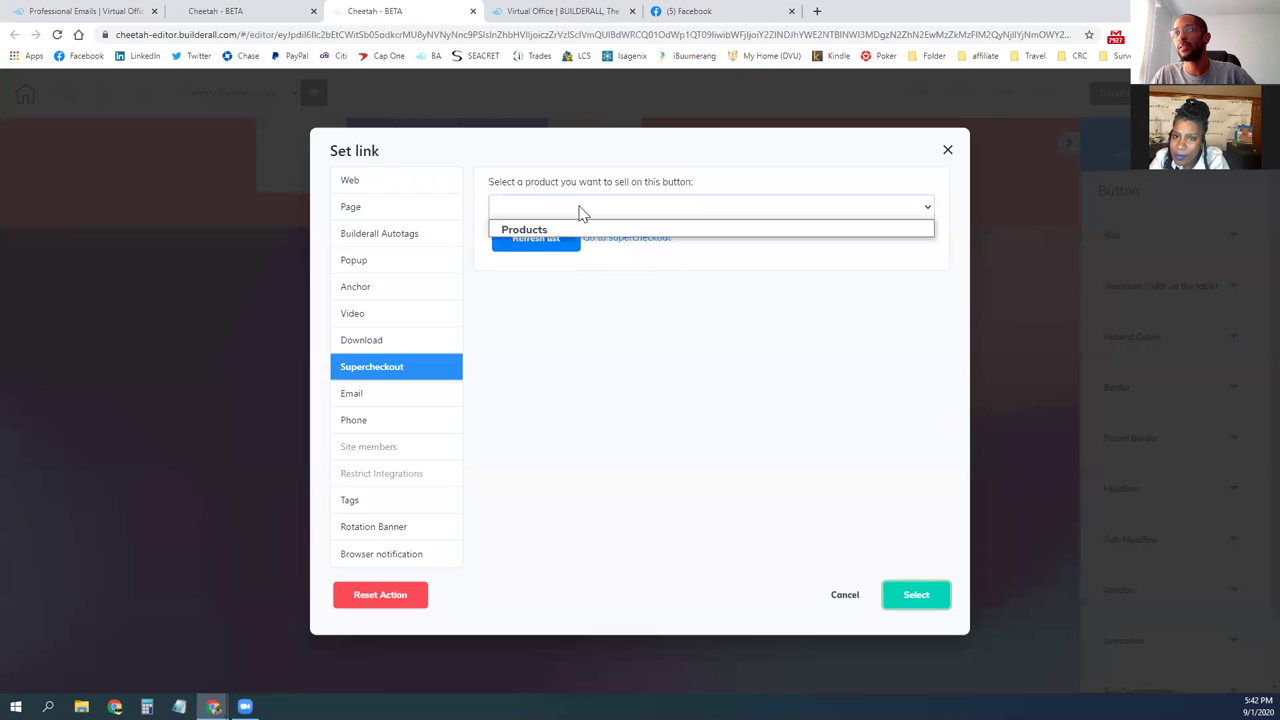
{"action": "left_click", "coordinate": [845, 596]}
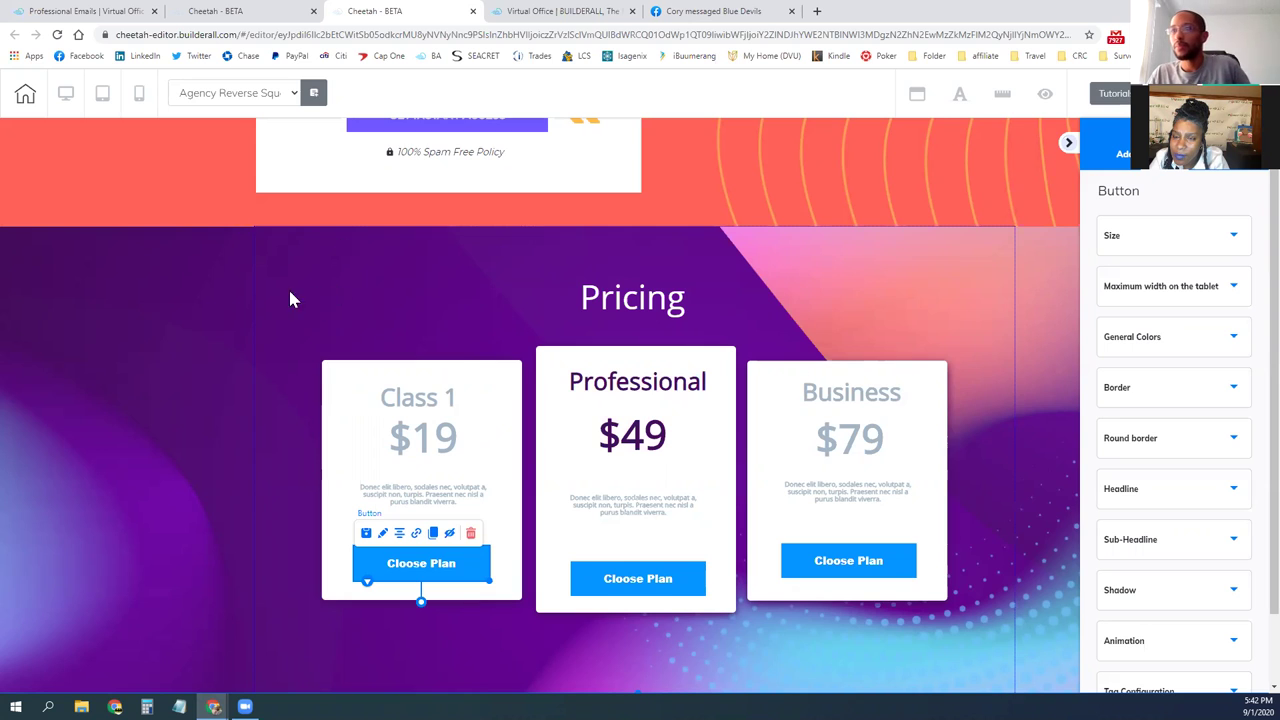
Step: Browse the categories of ready-made panels that can be added to the page
{"action": "left_click", "coordinate": [545, 255]}
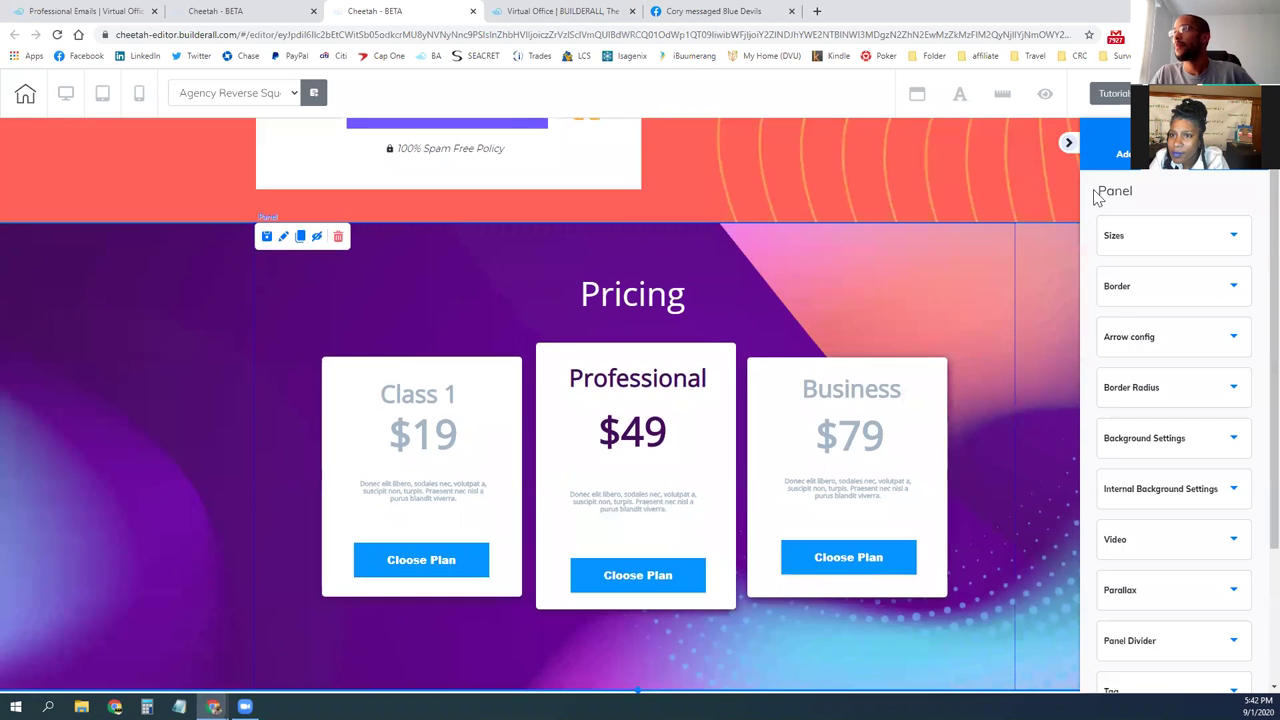
{"action": "left_click", "coordinate": [1128, 160]}
{"action": "left_click", "coordinate": [1141, 206]}
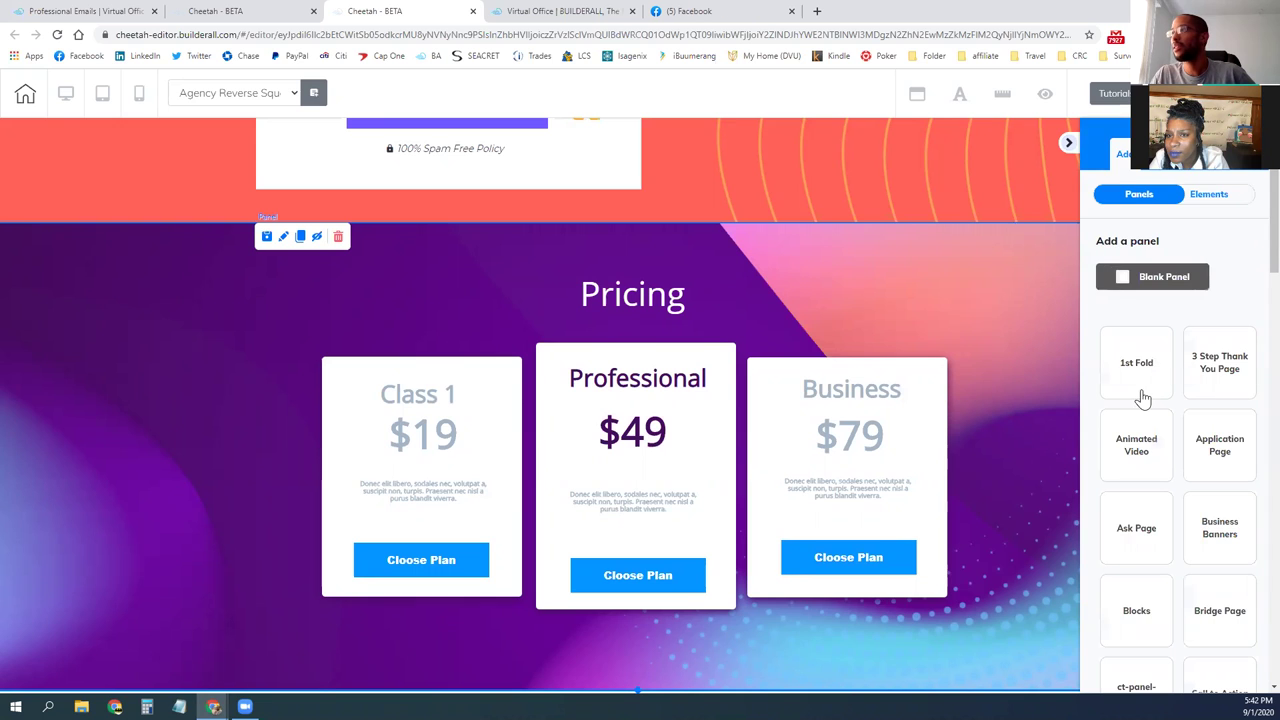
{"action": "scroll", "coordinate": [1143, 396], "scroll_direction": "down", "scroll_amount": 3}
{"action": "scroll", "coordinate": [900, 300], "scroll_direction": "up", "scroll_amount": 2}
Step: Duplicate the red Power+Play Interactive Science signup panel so the copy sits below the pricing panel
{"action": "left_click", "coordinate": [828, 281]}
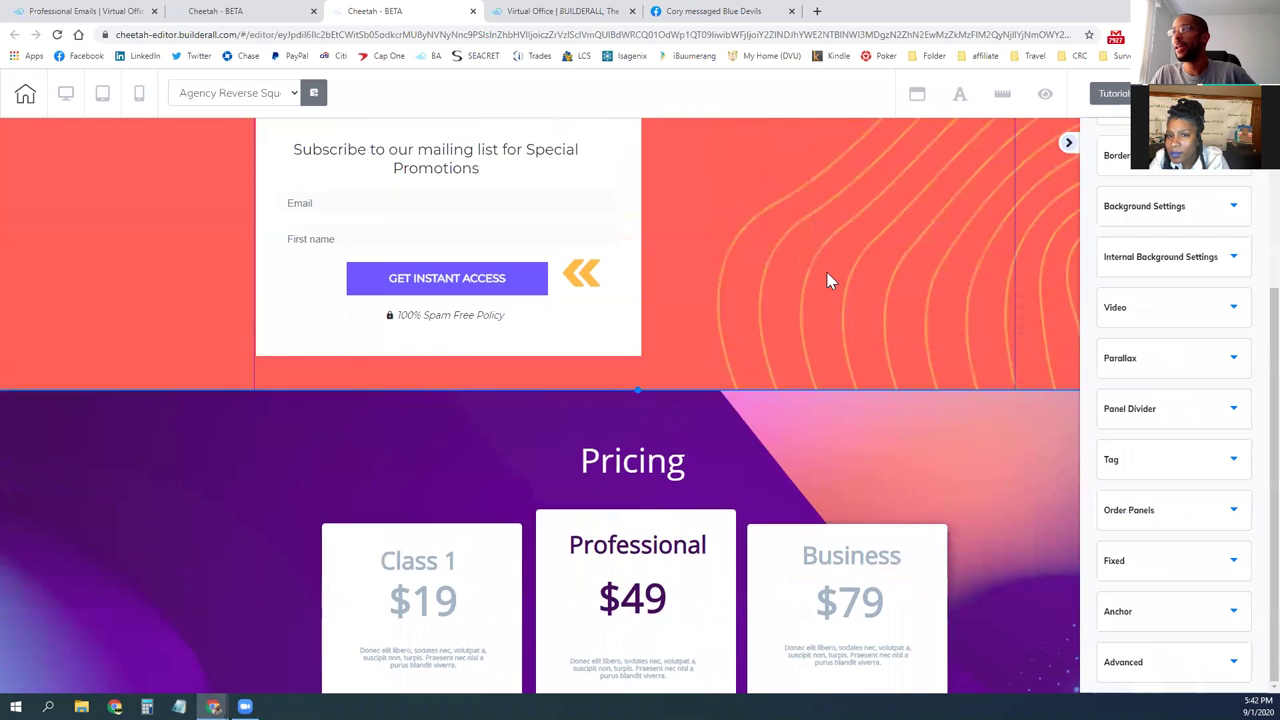
{"action": "scroll", "coordinate": [828, 281], "scroll_direction": "up", "scroll_amount": 3}
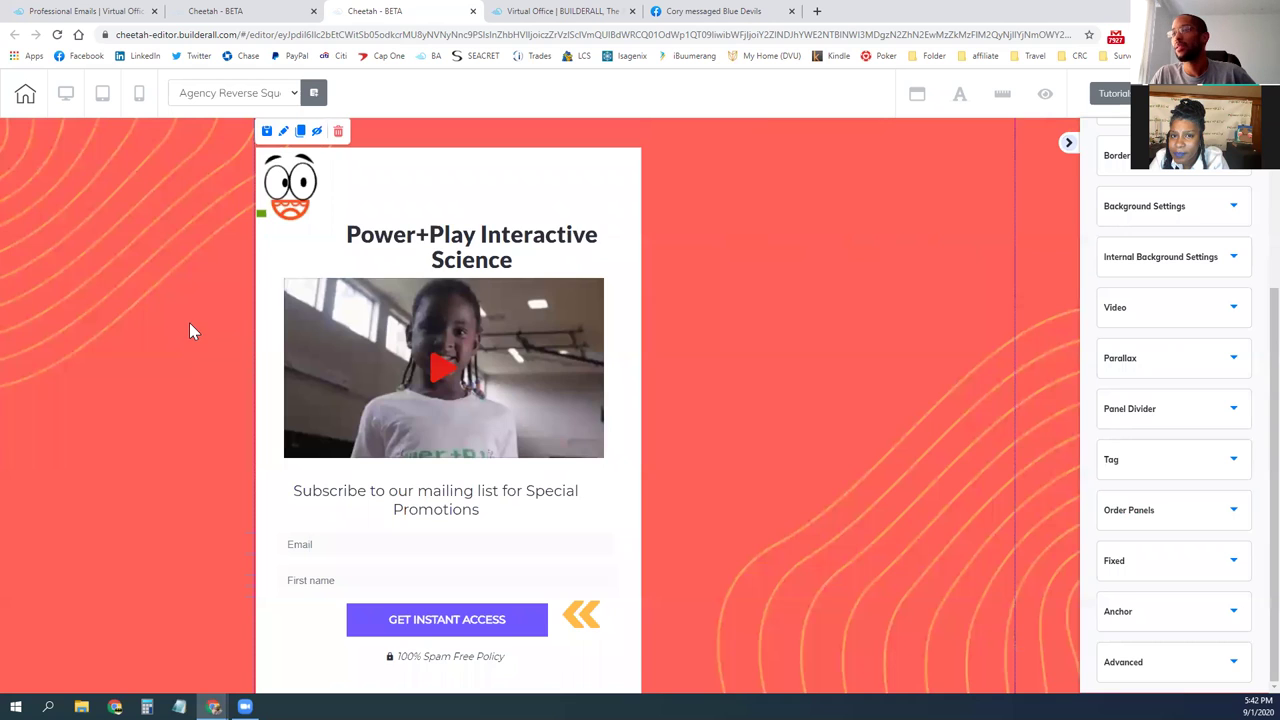
{"action": "scroll", "coordinate": [191, 331], "scroll_direction": "down", "scroll_amount": 4}
{"action": "scroll", "coordinate": [191, 331], "scroll_direction": "up", "scroll_amount": 5}
{"action": "scroll", "coordinate": [191, 331], "scroll_direction": "down", "scroll_amount": 9}
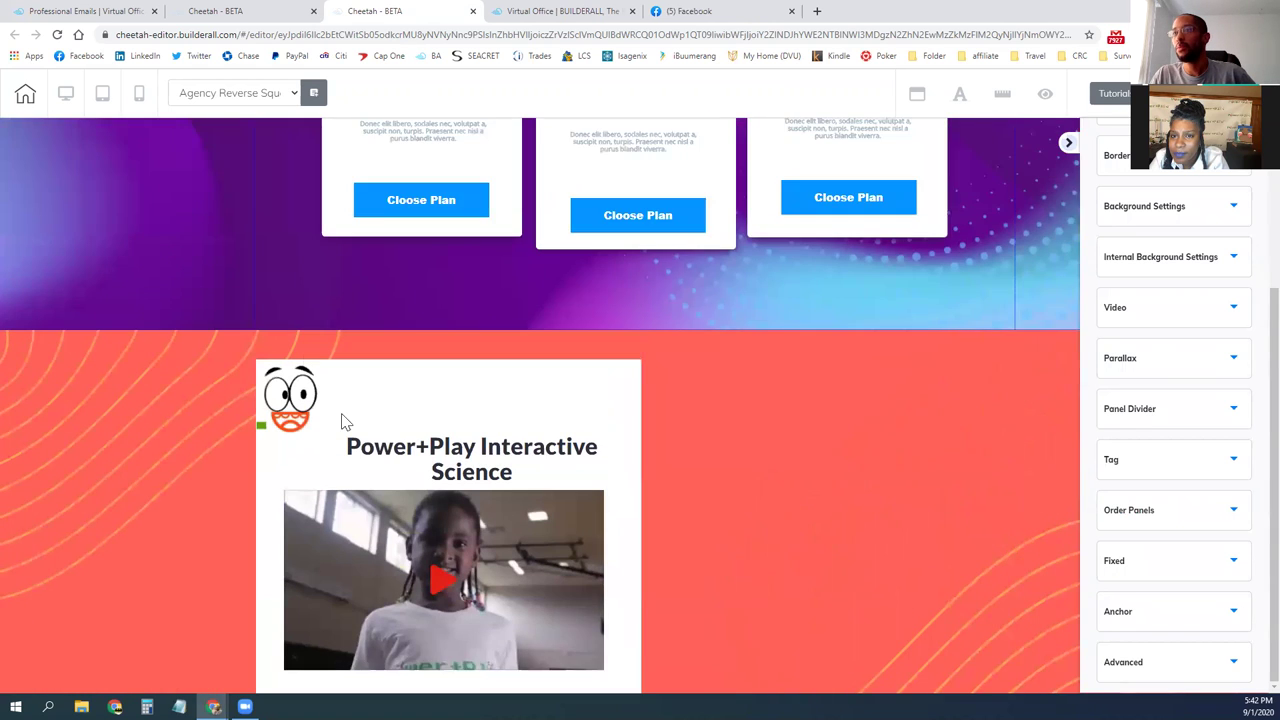
Step: Examine the duplicated signup panel and the pricing panel above it
{"action": "left_click", "coordinate": [424, 356]}
{"action": "scroll", "coordinate": [685, 378], "scroll_direction": "up", "scroll_amount": 6}
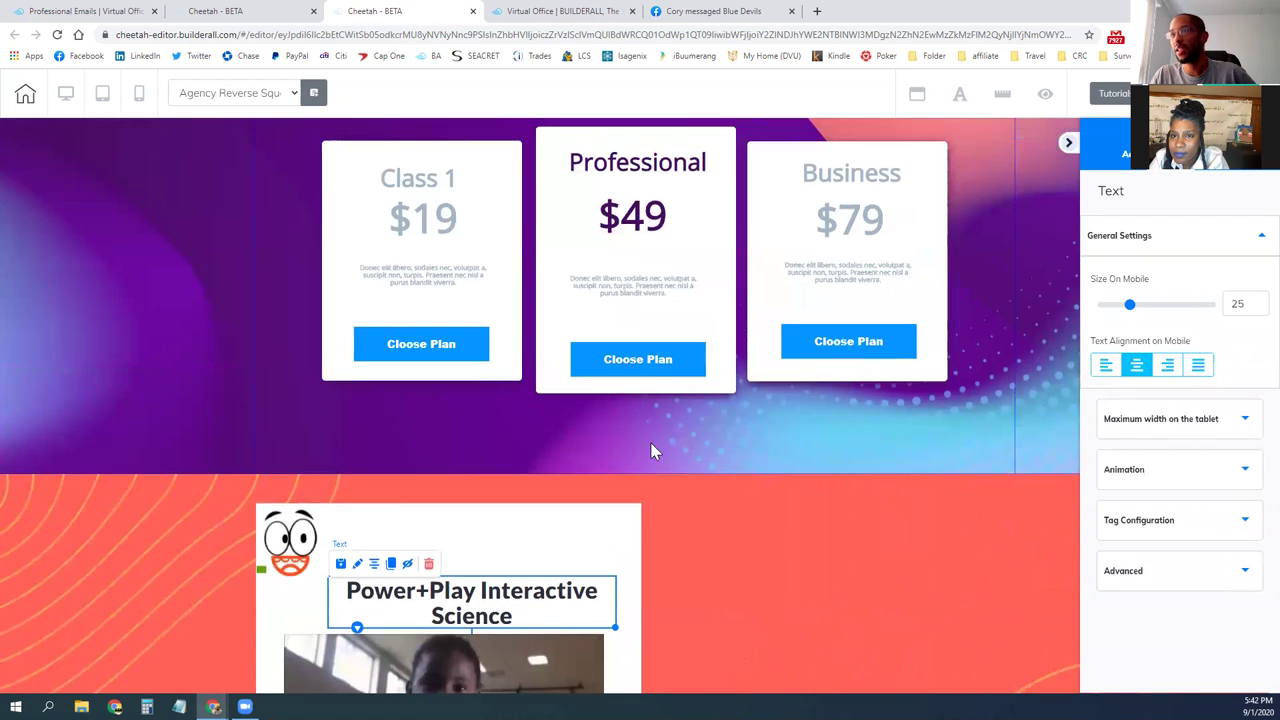
{"action": "scroll", "coordinate": [341, 497], "scroll_direction": "down", "scroll_amount": 4}
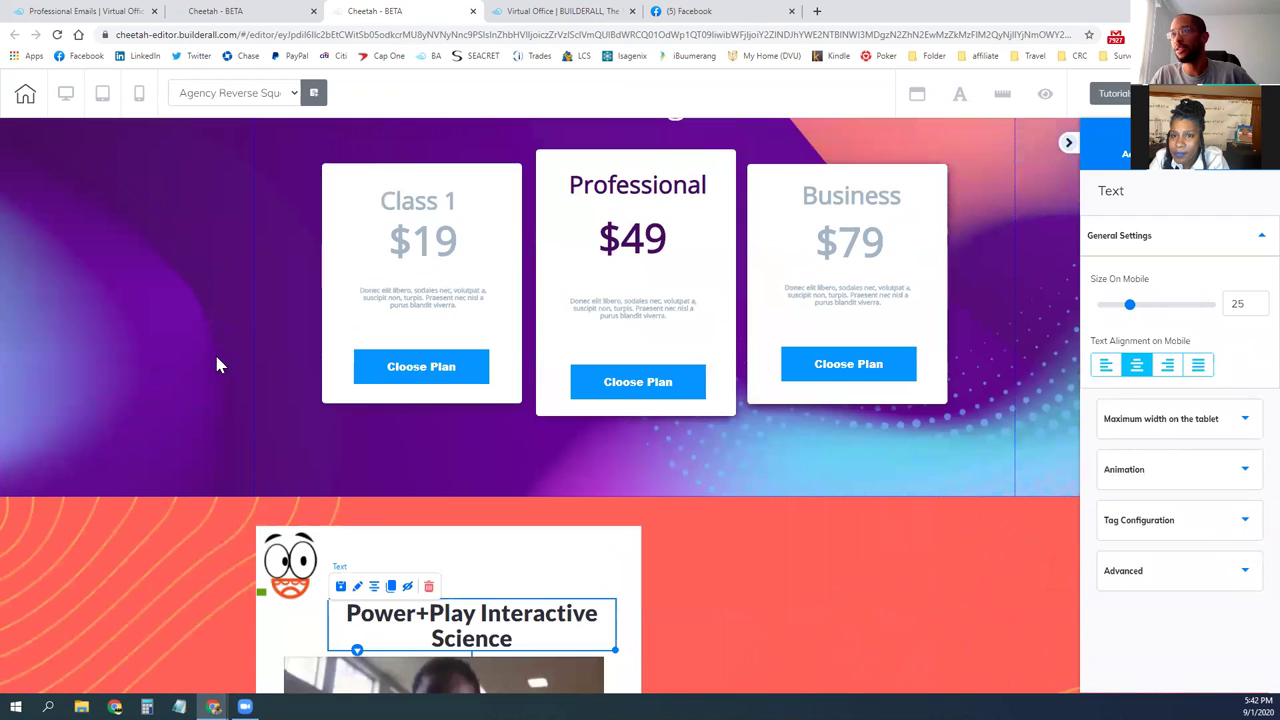
{"action": "scroll", "coordinate": [437, 331], "scroll_direction": "down", "scroll_amount": 4}
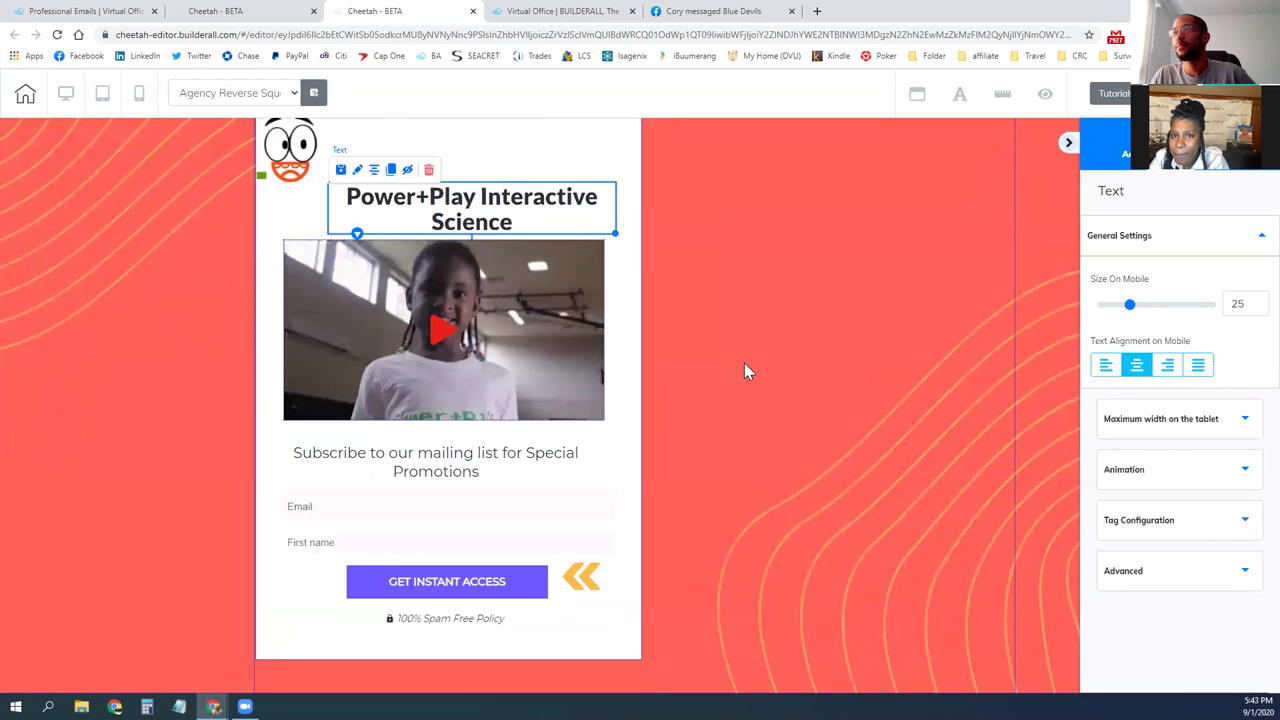
{"action": "left_click", "coordinate": [712, 360]}
{"action": "scroll", "coordinate": [700, 370], "scroll_direction": "up", "scroll_amount": 3}
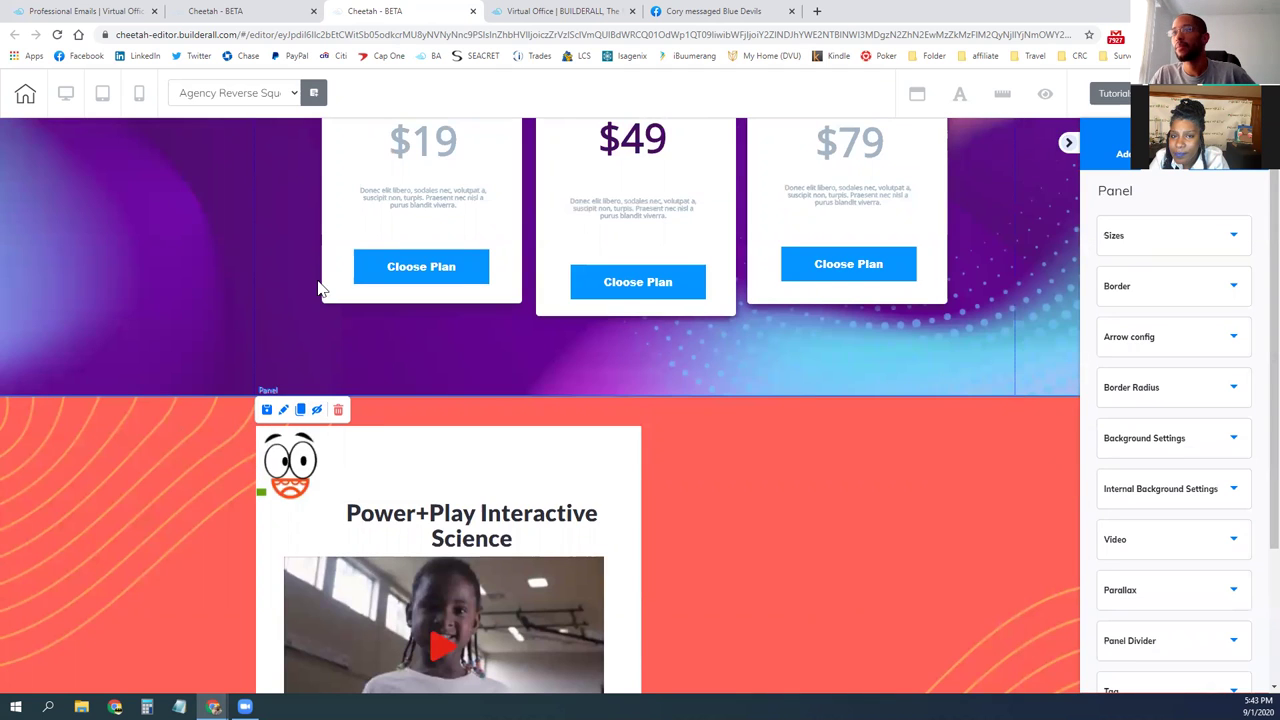
{"action": "left_click", "coordinate": [185, 284]}
{"action": "scroll", "coordinate": [185, 284], "scroll_direction": "up", "scroll_amount": 2}
{"action": "scroll", "coordinate": [283, 380], "scroll_direction": "down", "scroll_amount": 2}
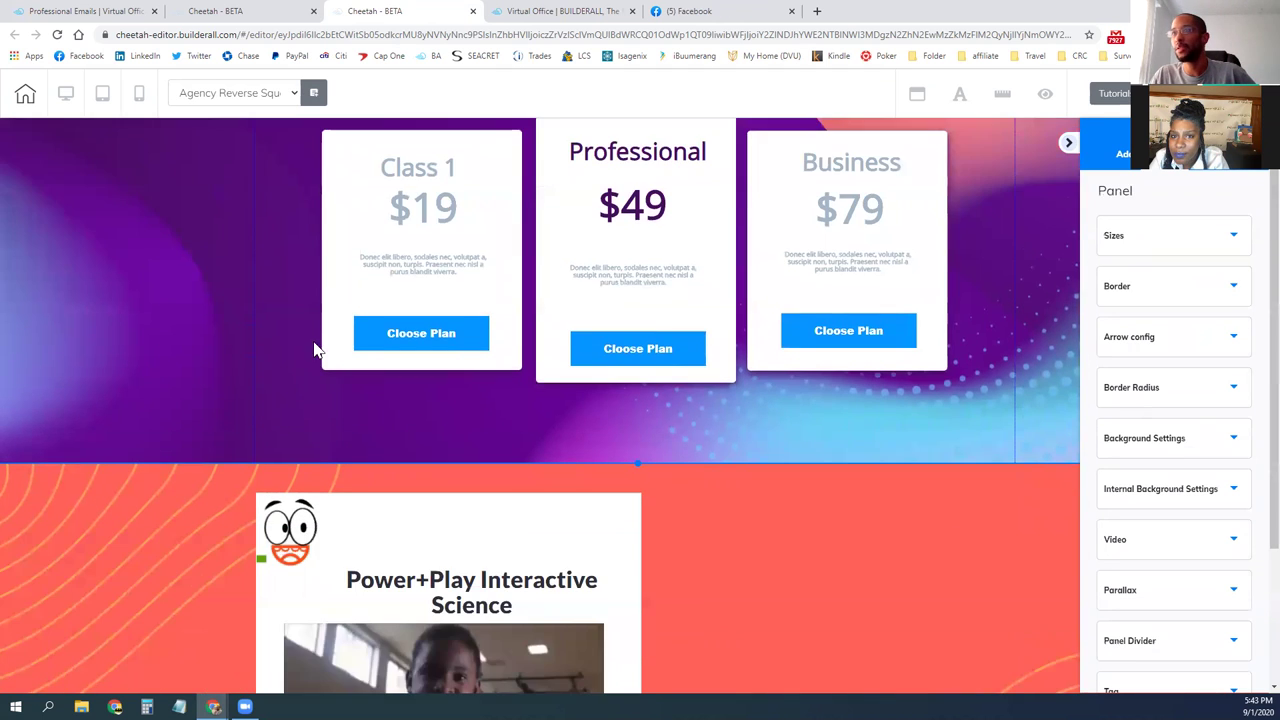
Step: Move the Class 1 card down and left in the pricing panel, and duplicate it with the copy overlapping above the original
{"action": "left_click_drag", "start_coordinate": [474, 220], "coordinate": [368, 250]}
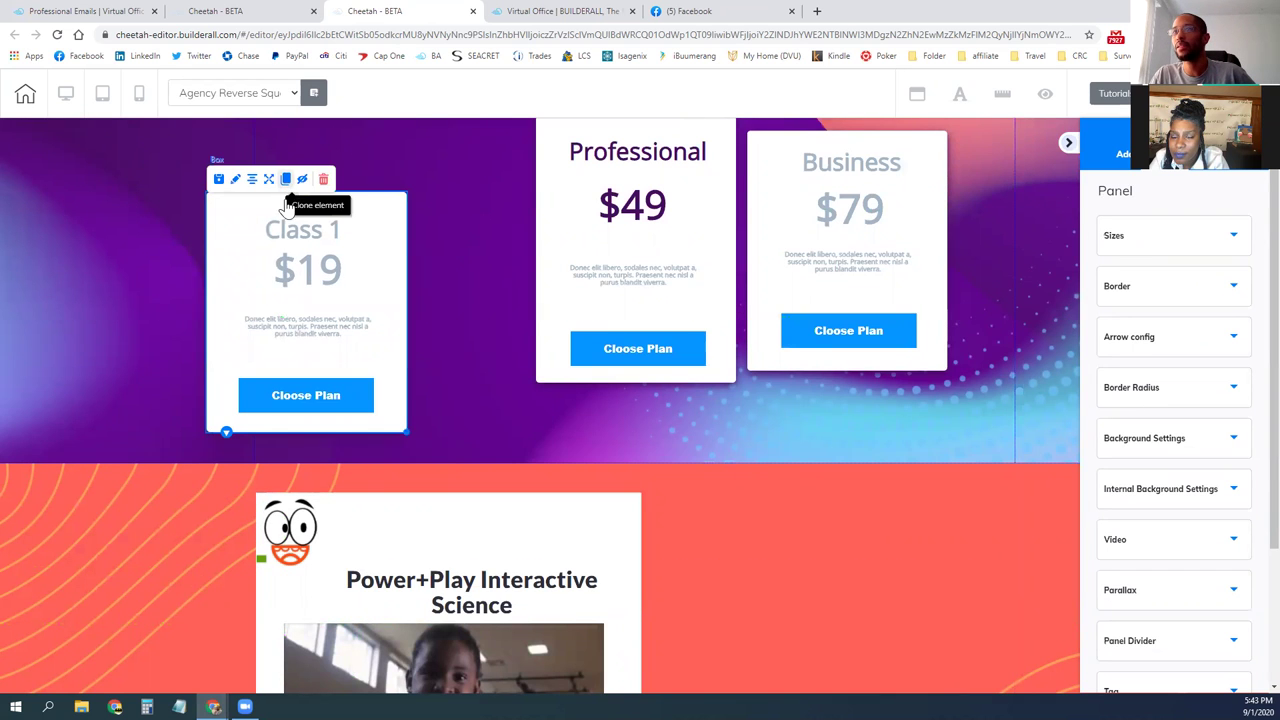
{"action": "scroll", "coordinate": [451, 407], "scroll_direction": "down", "scroll_amount": 7}
{"action": "scroll", "coordinate": [451, 407], "scroll_direction": "down", "scroll_amount": 3}
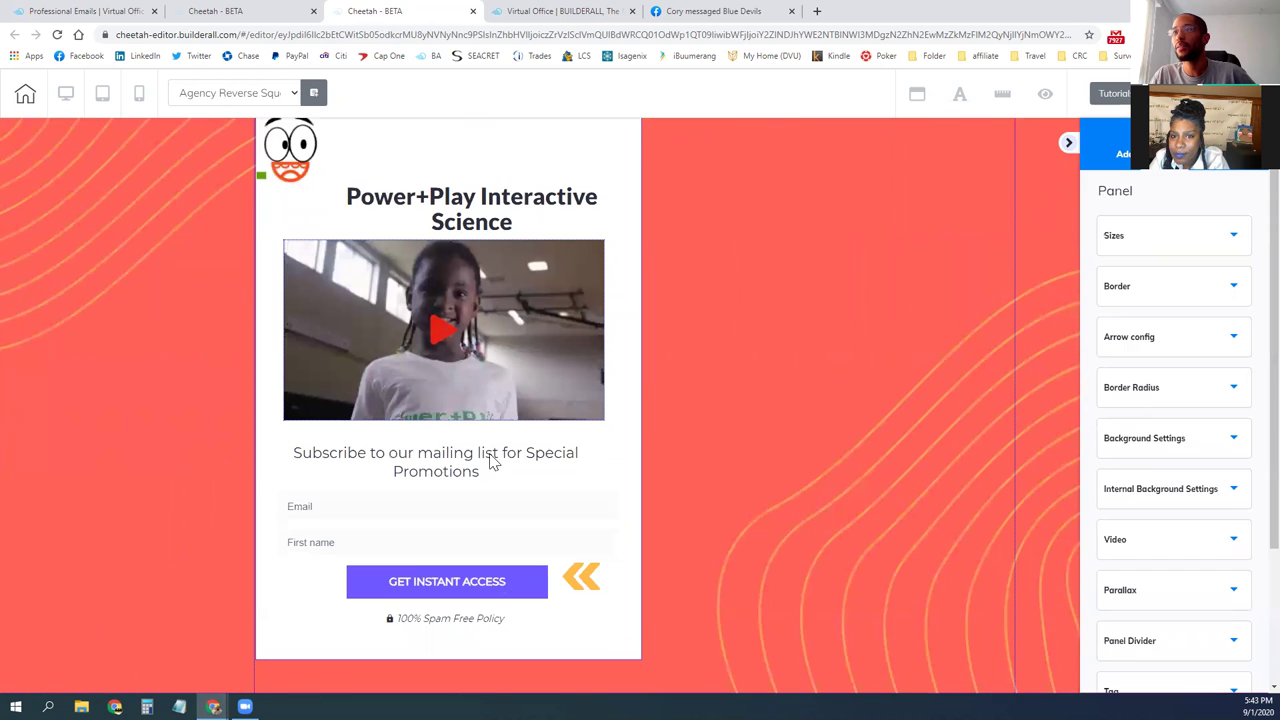
{"action": "scroll", "coordinate": [657, 485], "scroll_direction": "up", "scroll_amount": 5}
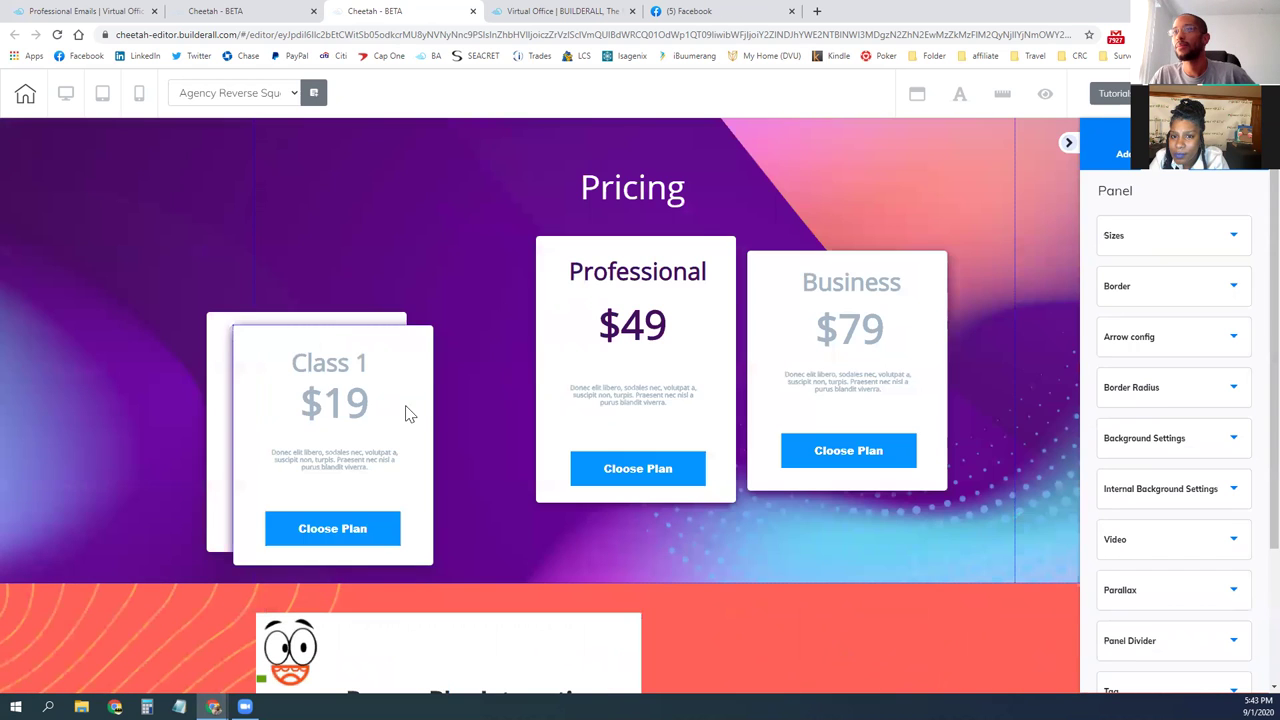
{"action": "left_click_drag", "start_coordinate": [245, 660], "coordinate": [374, 289]}
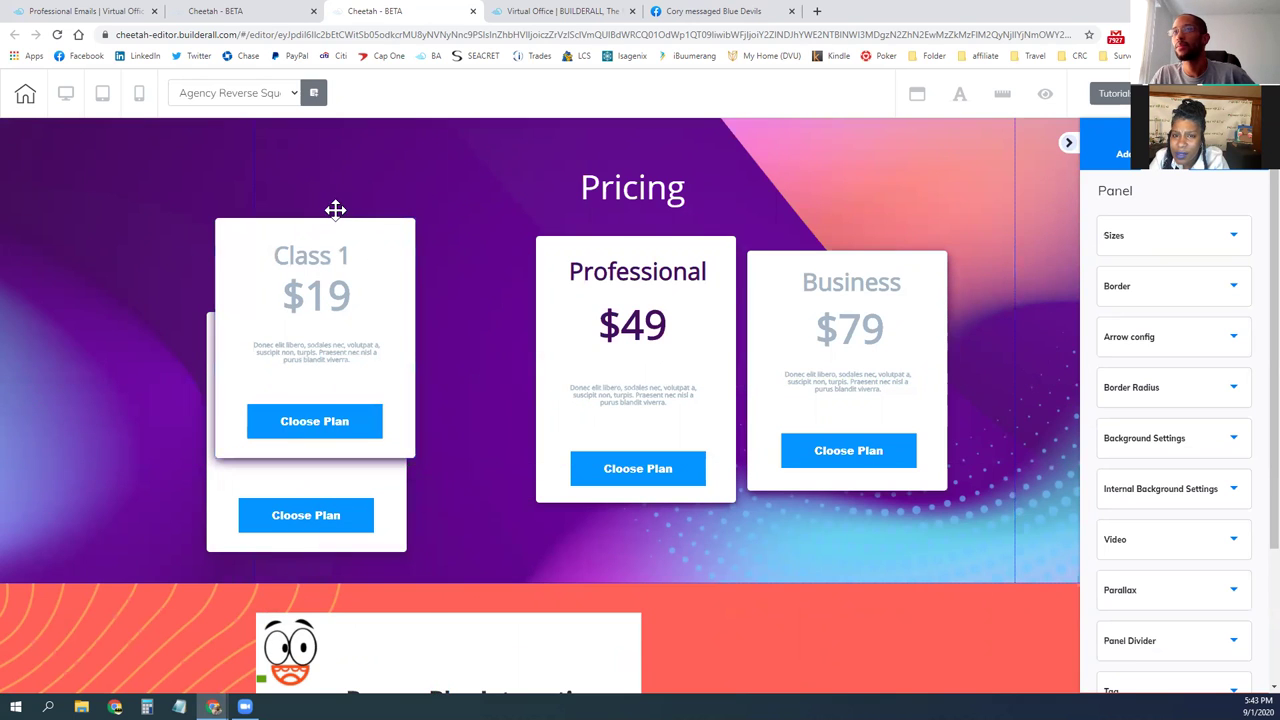
Step: Remove the purple background image from the pricing panel's background settings
{"action": "scroll", "coordinate": [686, 563], "scroll_direction": "down", "scroll_amount": 3}
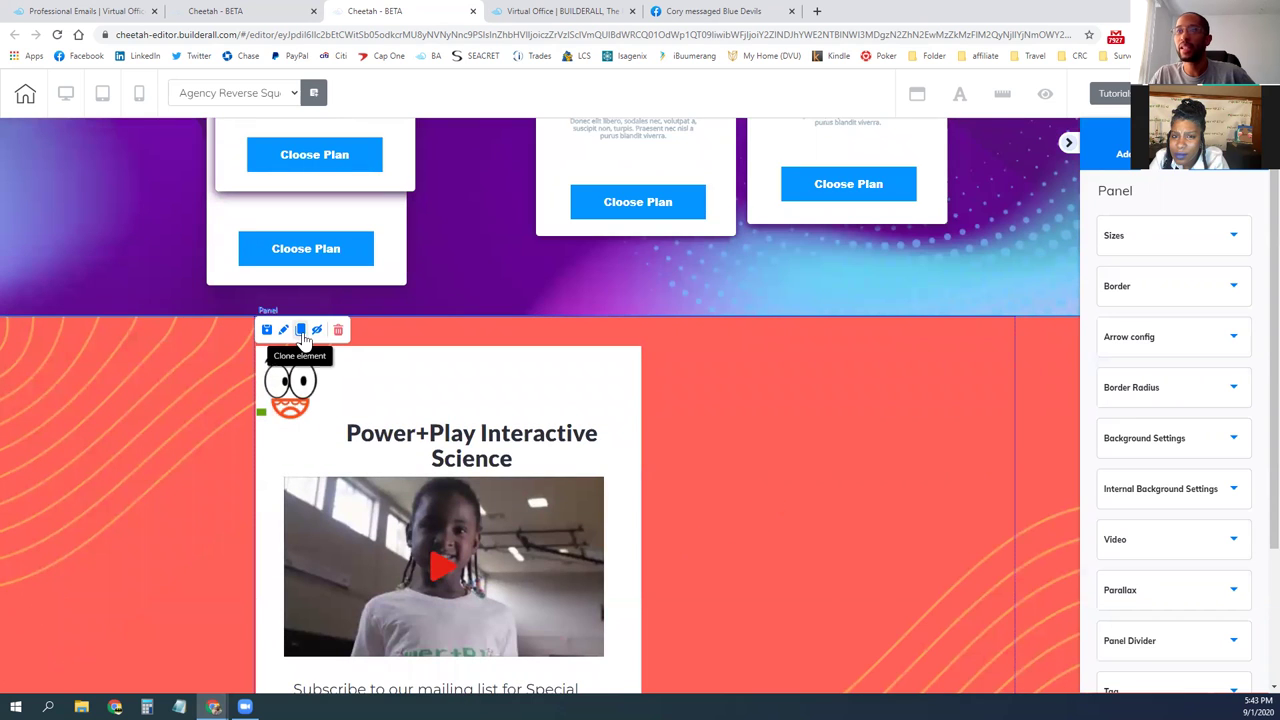
{"action": "scroll", "coordinate": [177, 420], "scroll_direction": "up", "scroll_amount": 5}
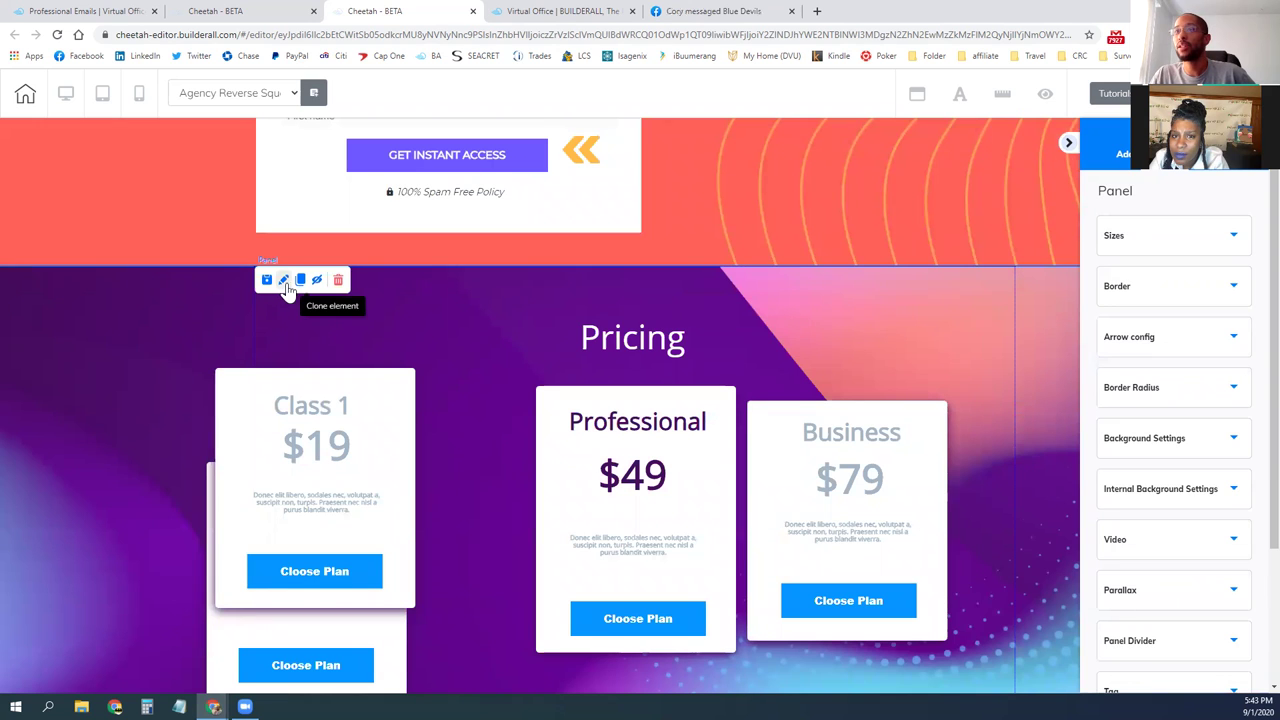
{"action": "left_click", "coordinate": [1157, 250]}
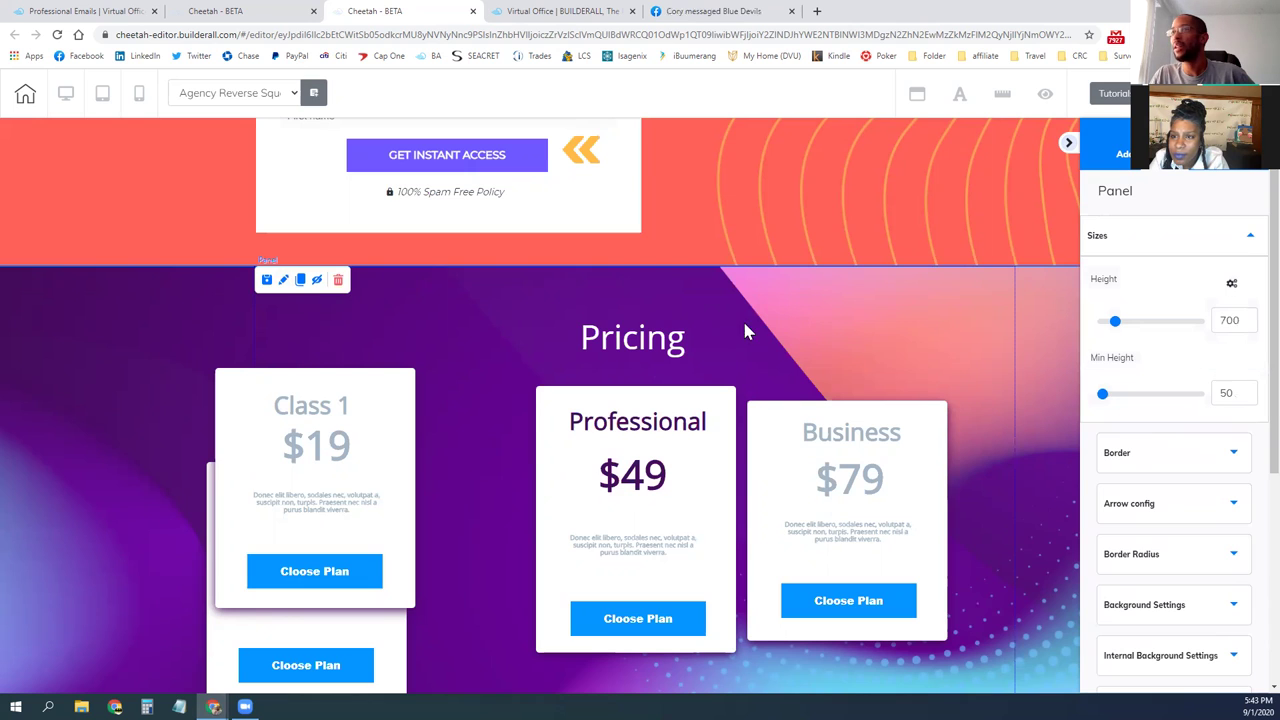
{"action": "scroll", "coordinate": [1150, 400], "scroll_direction": "down", "scroll_amount": 2}
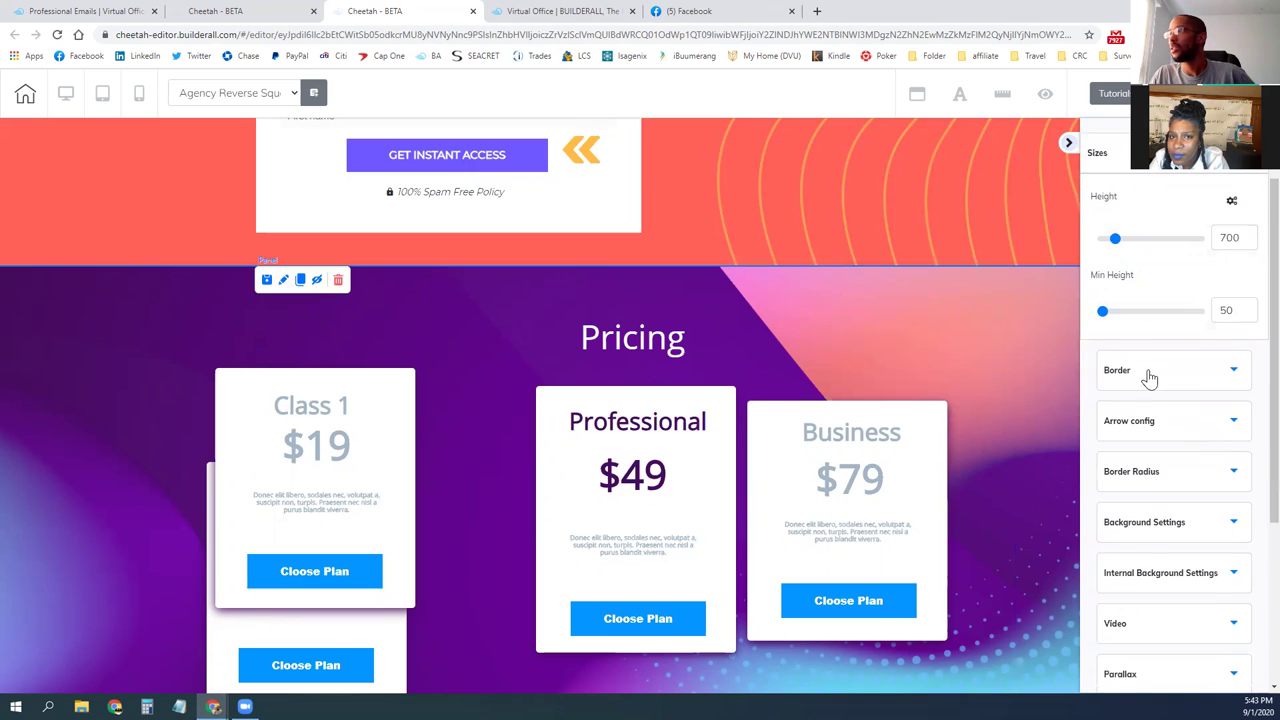
{"action": "left_click", "coordinate": [1162, 502]}
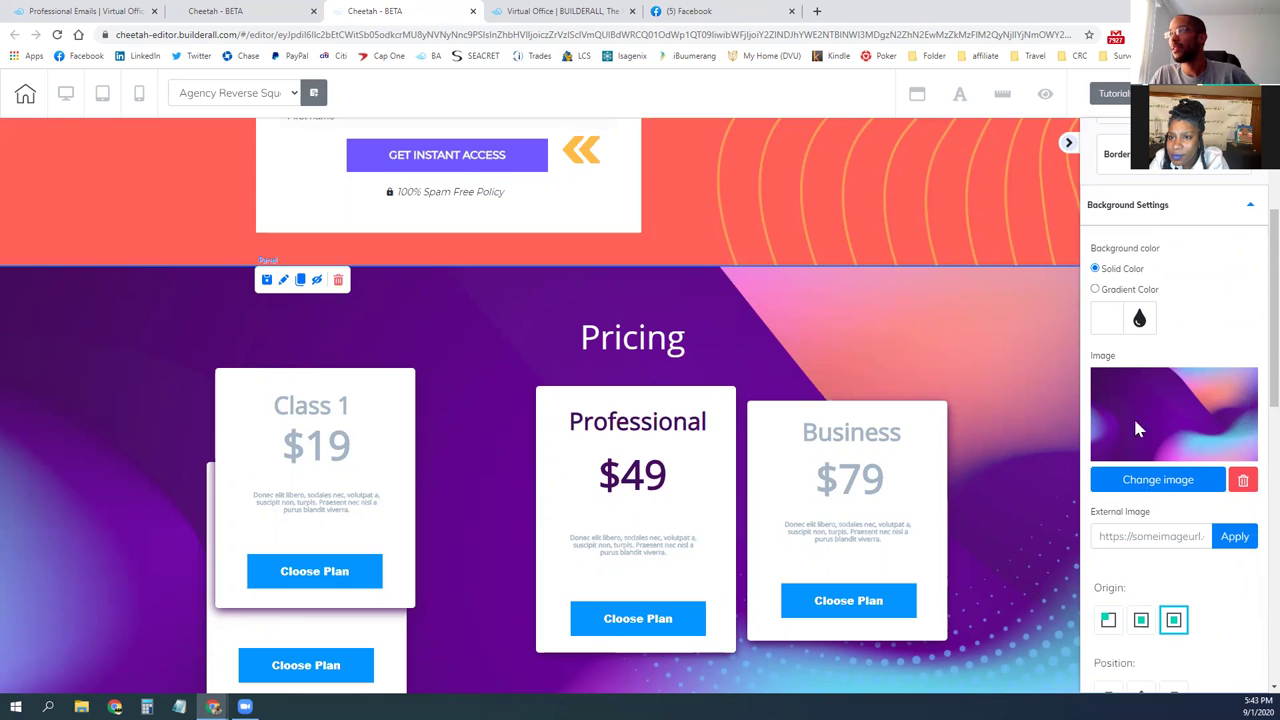
{"action": "left_click", "coordinate": [1243, 483]}
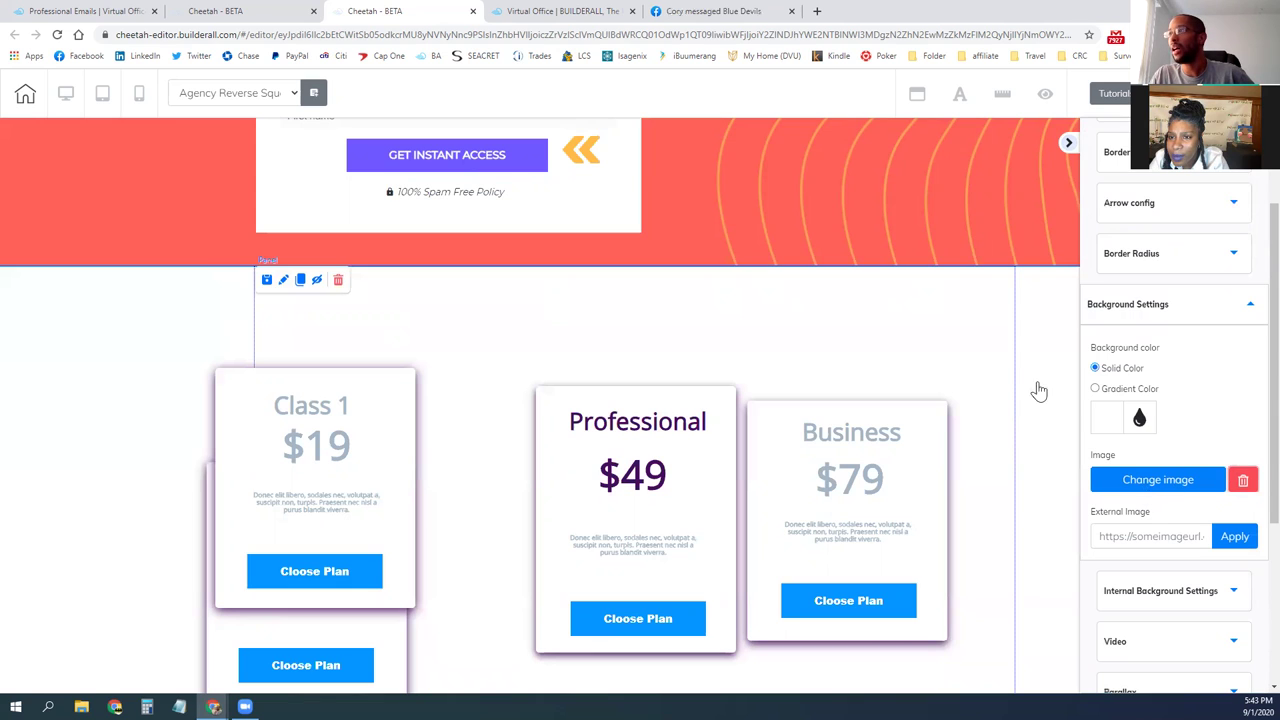
Step: Give the pricing panel a solid green background with hex color 20BD82
{"action": "left_click", "coordinate": [1108, 419]}
{"action": "left_click_drag", "start_coordinate": [1184, 531], "coordinate": [1219, 516]}
{"action": "left_click", "coordinate": [1222, 466]}
{"action": "left_click", "coordinate": [1157, 569]}
{"action": "left_click", "coordinate": [1198, 500]}
{"action": "left_click", "coordinate": [1227, 484]}
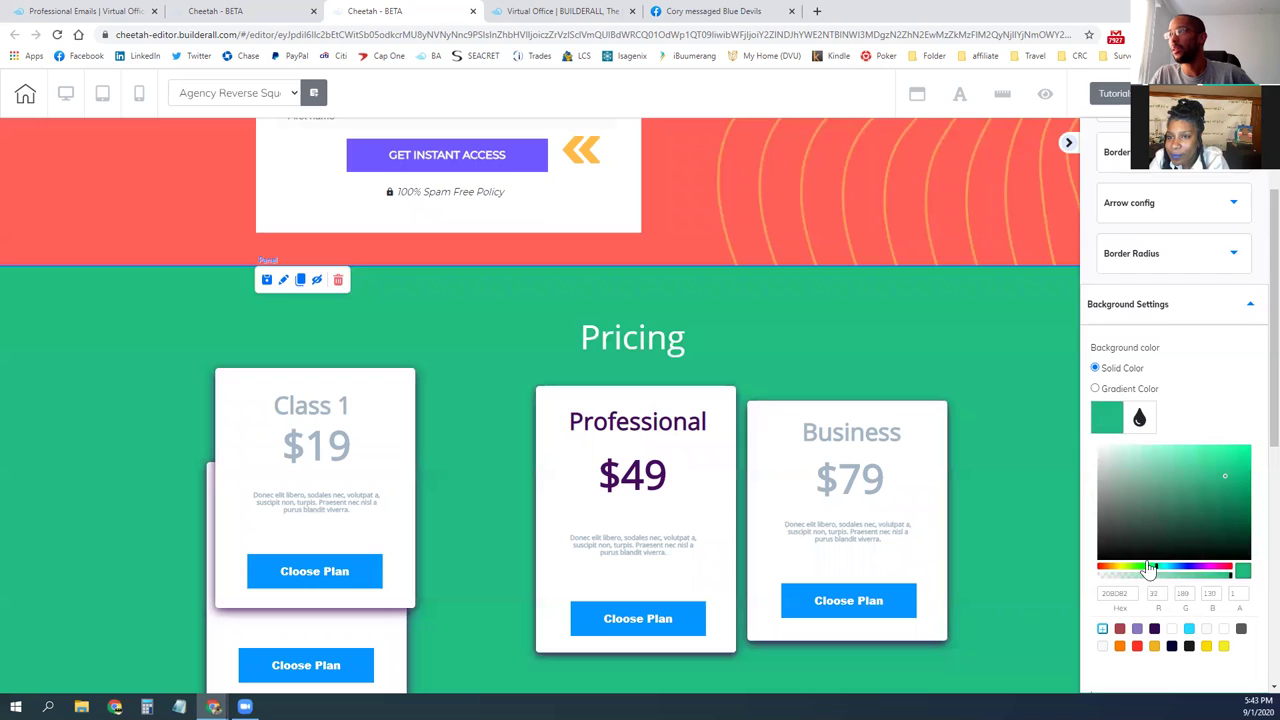
{"action": "scroll", "coordinate": [1150, 568], "scroll_direction": "down", "scroll_amount": 2}
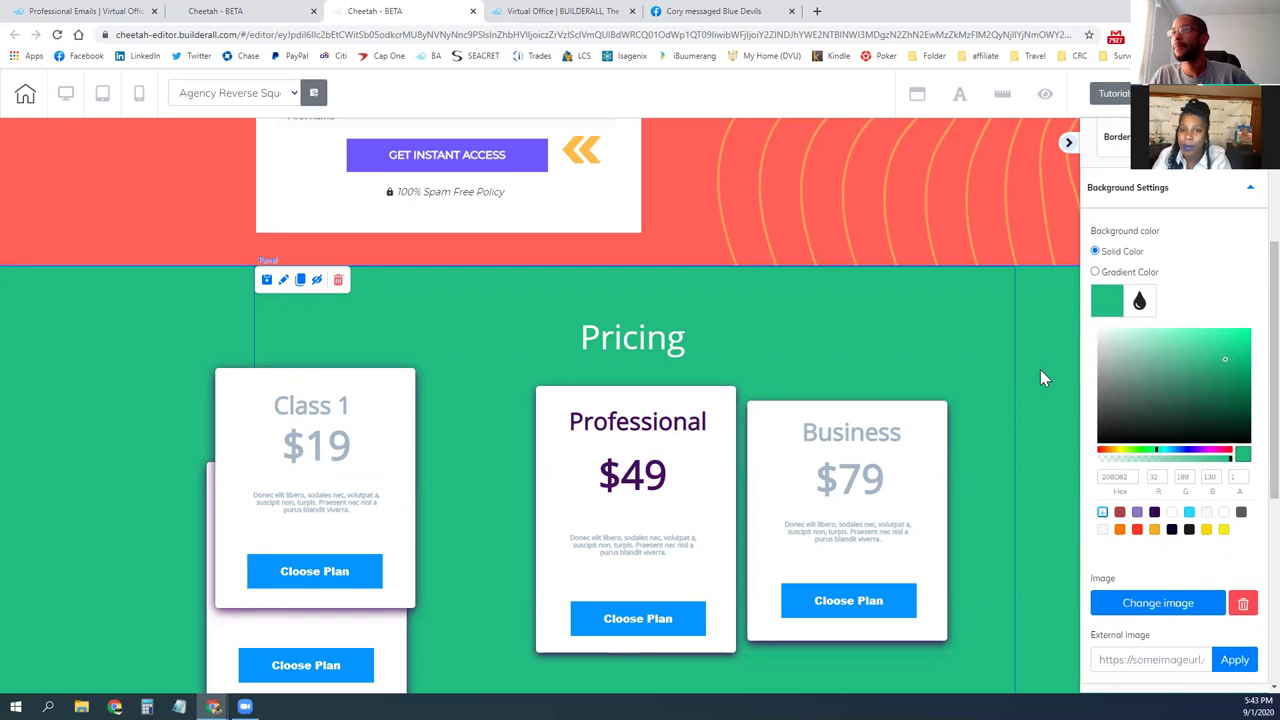
Step: Move the overlapping Class 1 copy up and to the right, clear of the original card in the pricing panel
{"action": "left_click", "coordinate": [370, 394]}
{"action": "left_click_drag", "start_coordinate": [408, 418], "coordinate": [465, 372]}
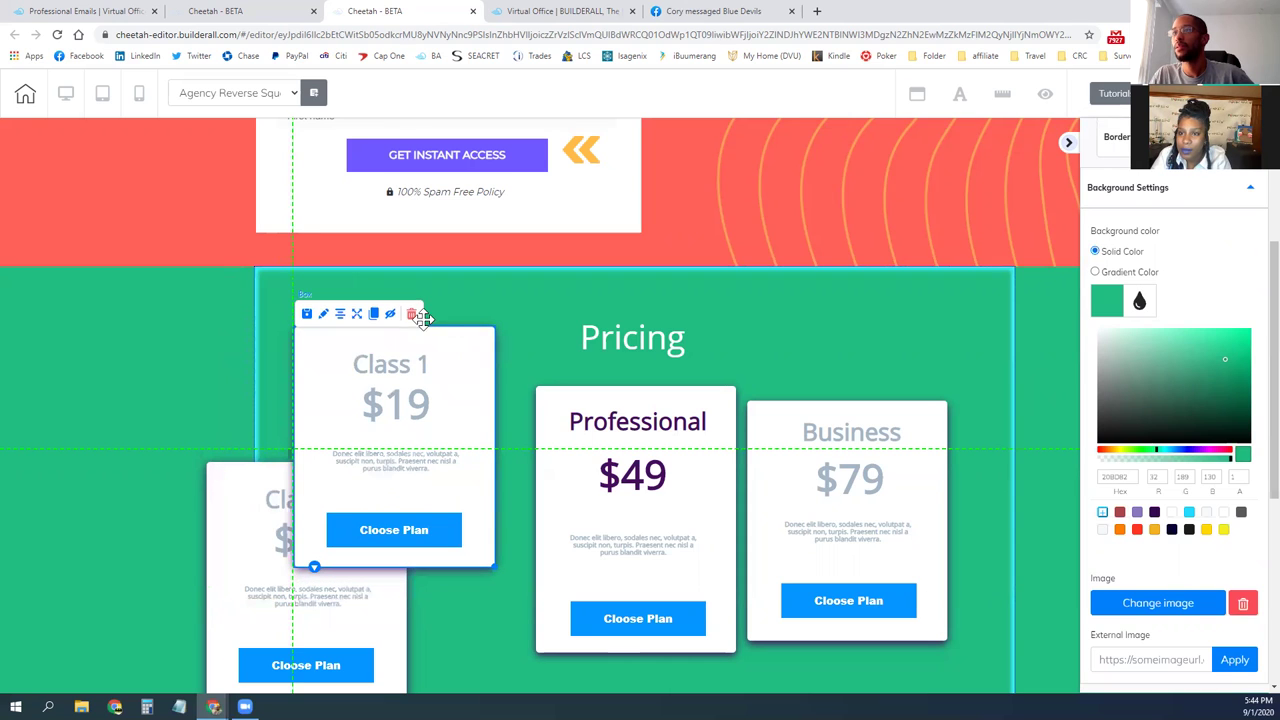
{"action": "left_click", "coordinate": [416, 364]}
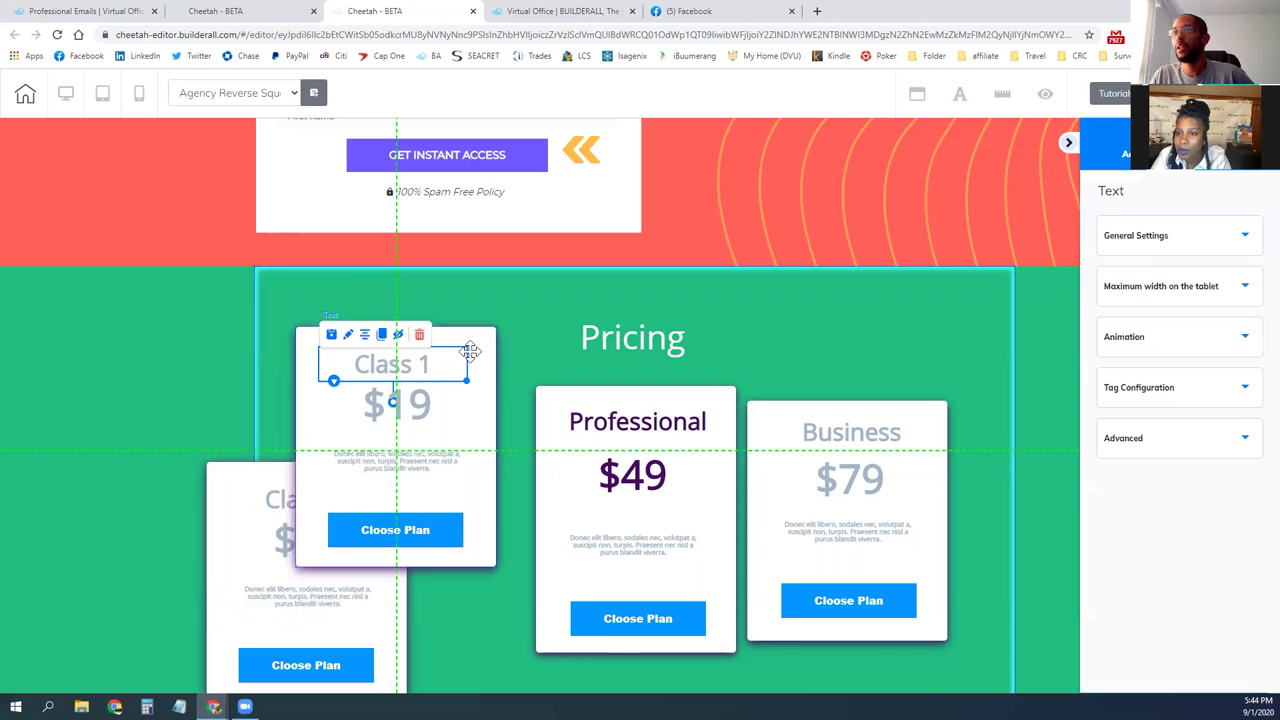
{"action": "left_click_drag", "start_coordinate": [418, 333], "coordinate": [472, 395]}
{"action": "left_click", "coordinate": [473, 440]}
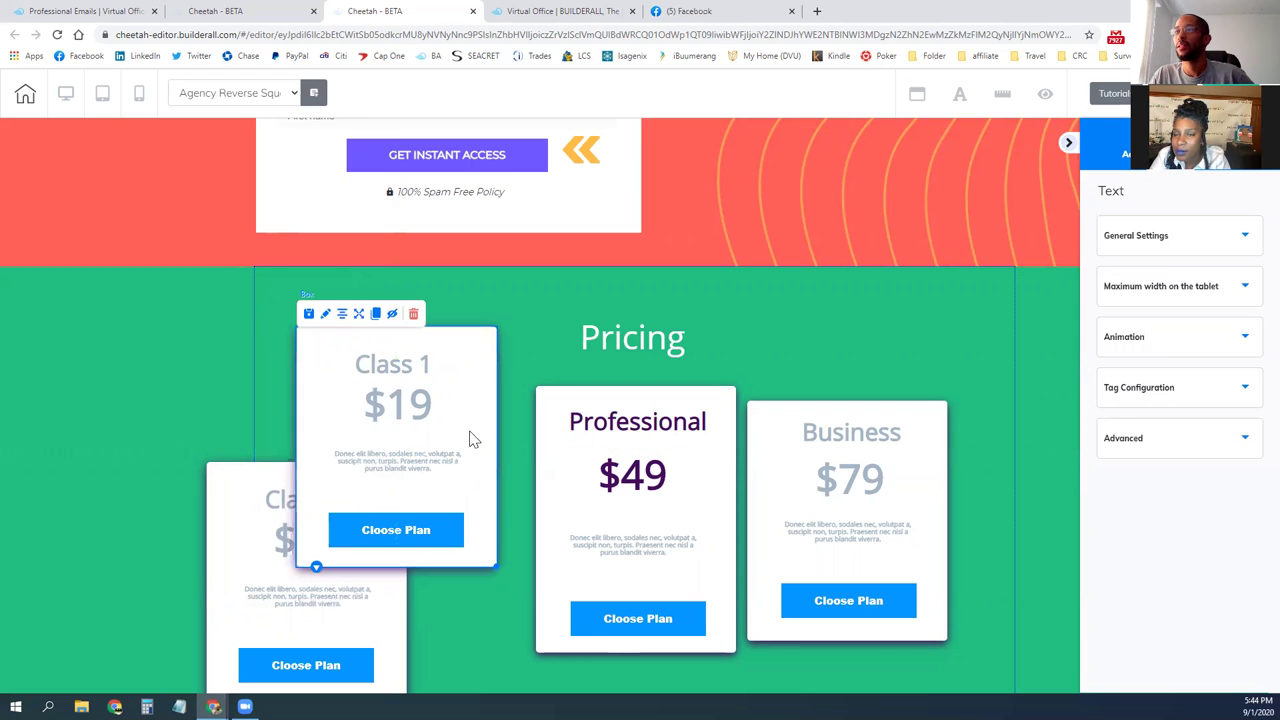
Step: Delete the duplicate Class 1 card and move the original up and right, beside the Professional card
{"action": "left_click", "coordinate": [413, 314]}
{"action": "left_click", "coordinate": [664, 400]}
{"action": "left_click_drag", "start_coordinate": [380, 480], "coordinate": [460, 407]}
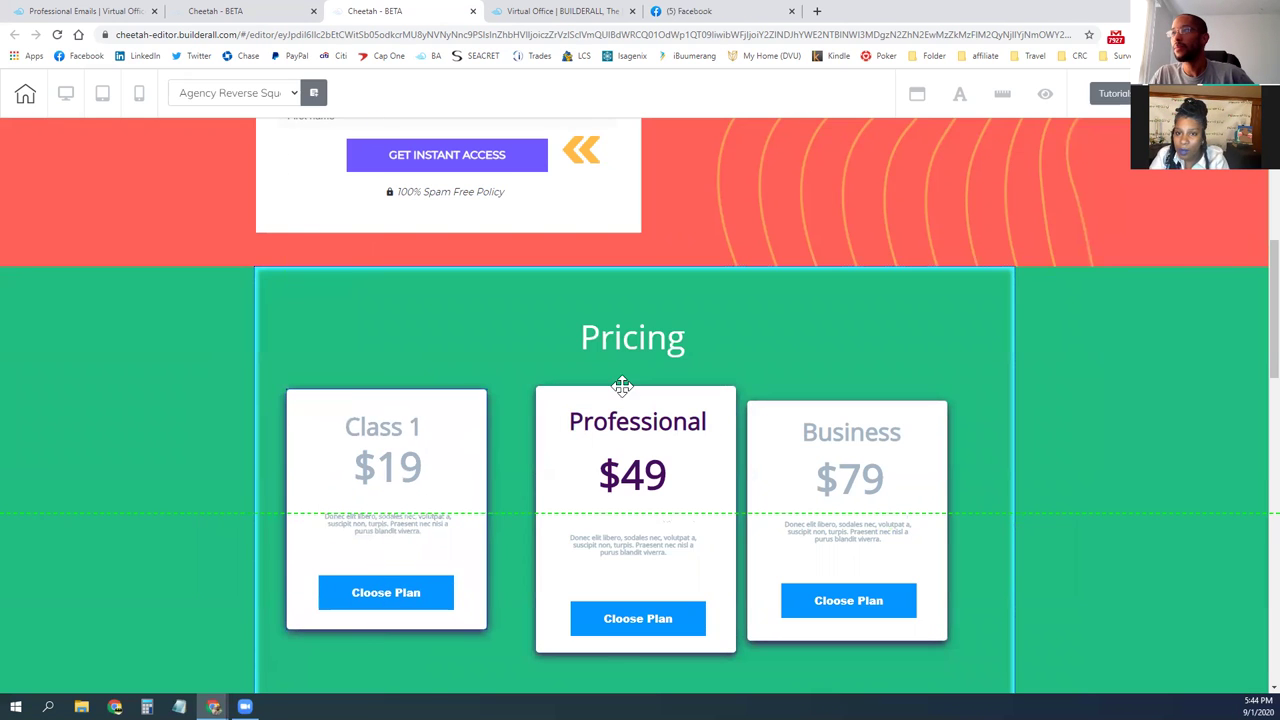
{"action": "left_click", "coordinate": [919, 338]}
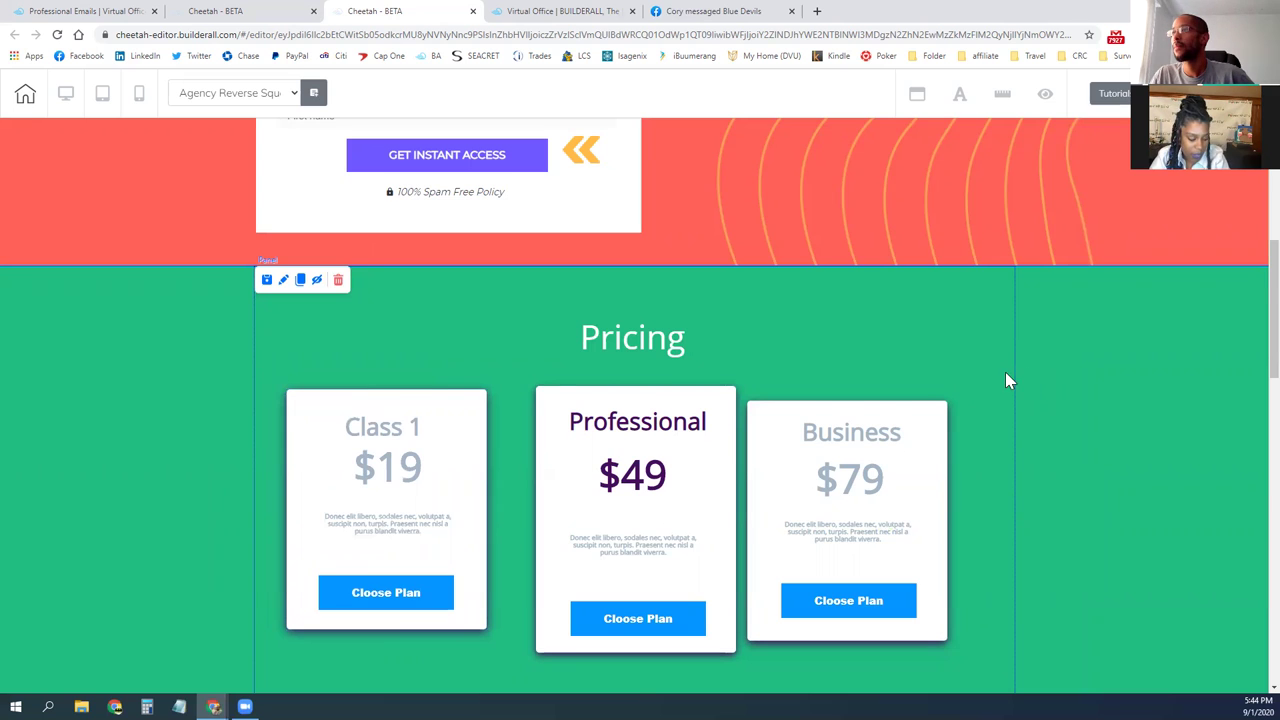
Step: Save the squeeze page and publish the site
{"action": "scroll", "coordinate": [1005, 380], "scroll_direction": "down", "scroll_amount": 2}
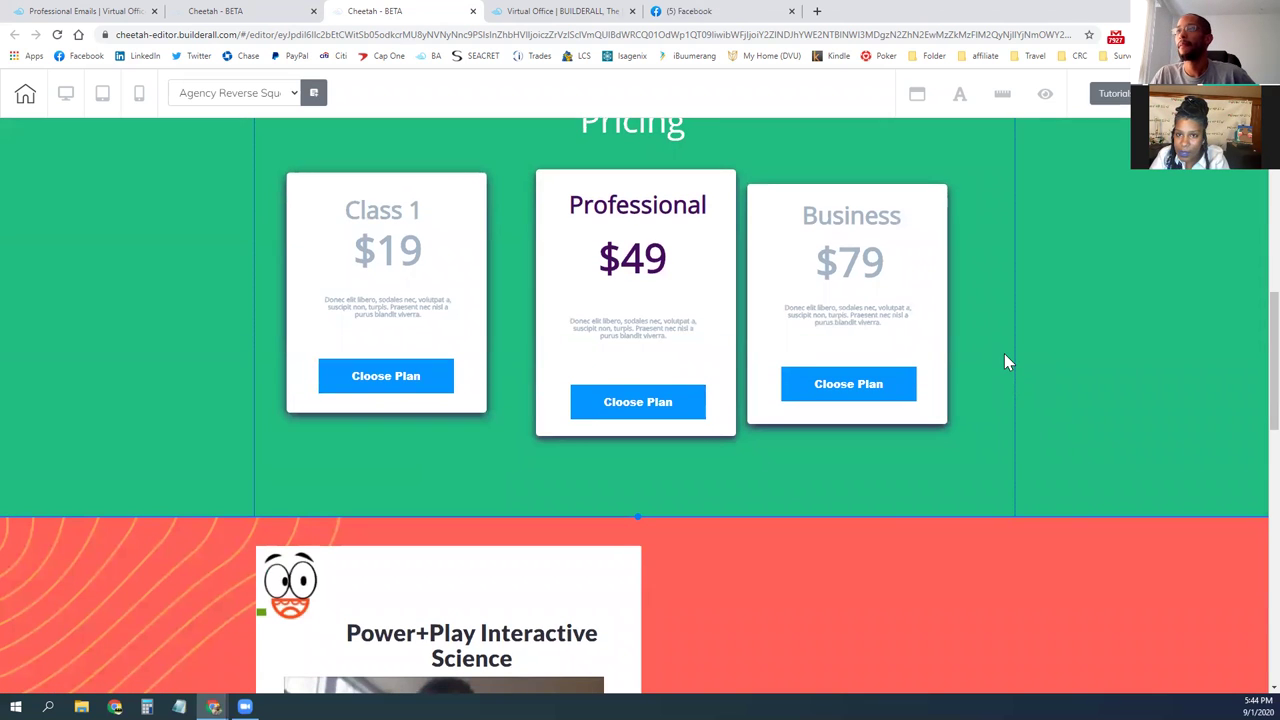
{"action": "scroll", "coordinate": [1005, 360], "scroll_direction": "up", "scroll_amount": 2}
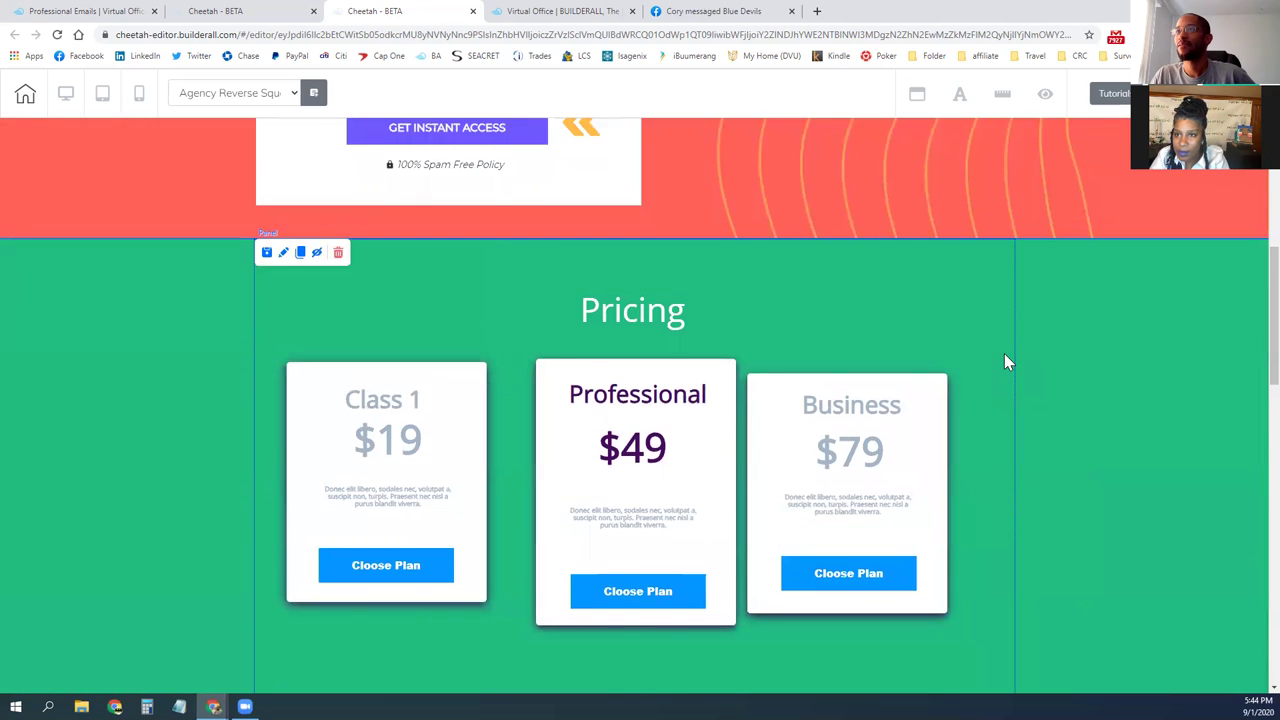
{"action": "scroll", "coordinate": [852, 385], "scroll_direction": "down", "scroll_amount": 6}
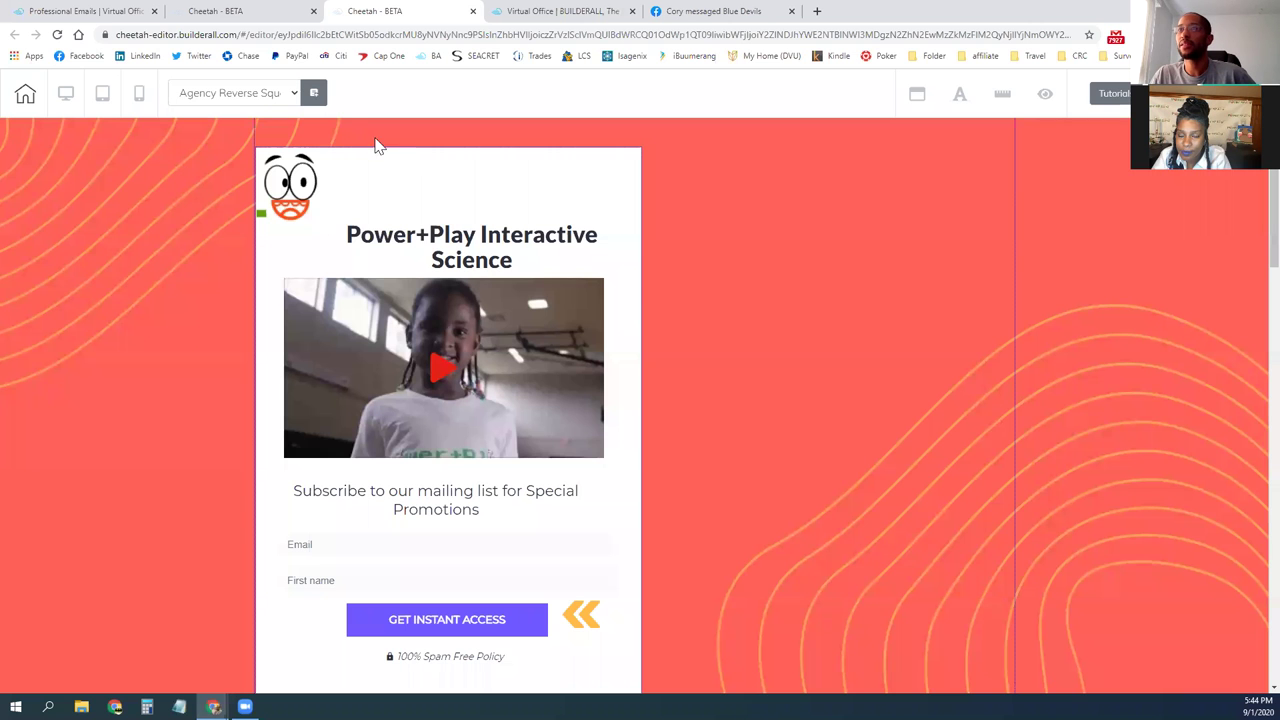
{"action": "left_click", "coordinate": [313, 93]}
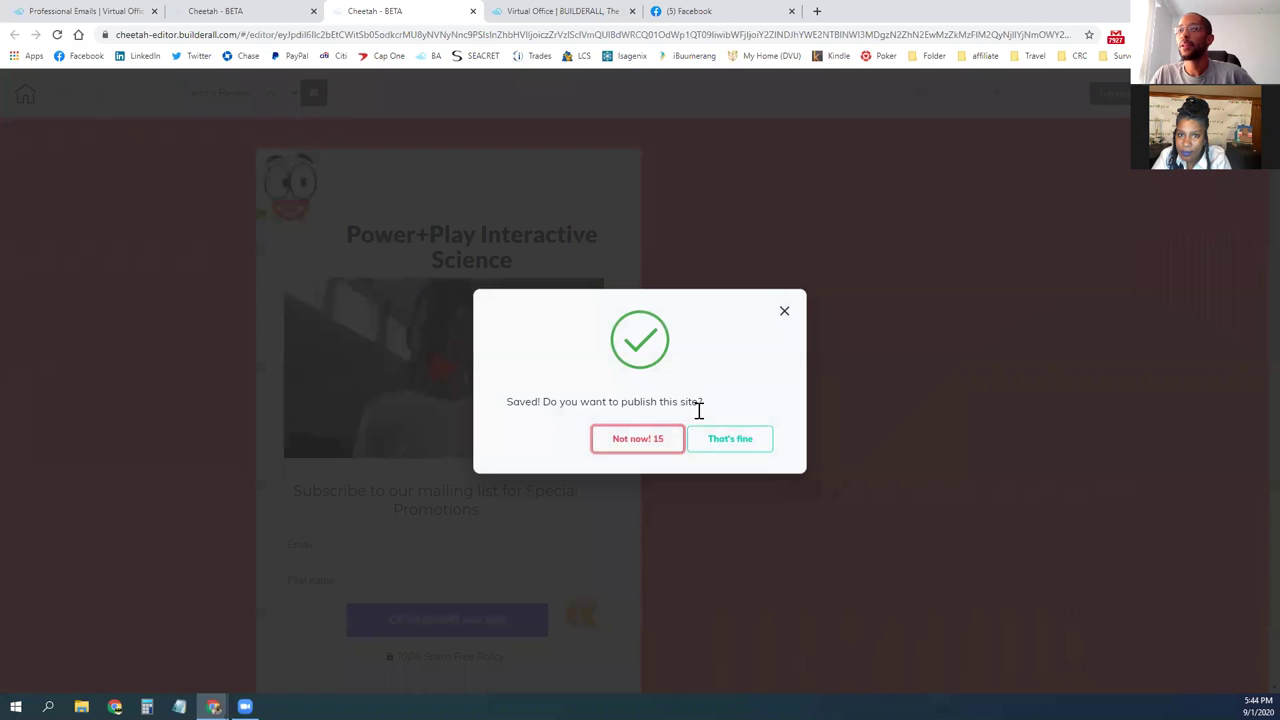
{"action": "left_click", "coordinate": [731, 434]}
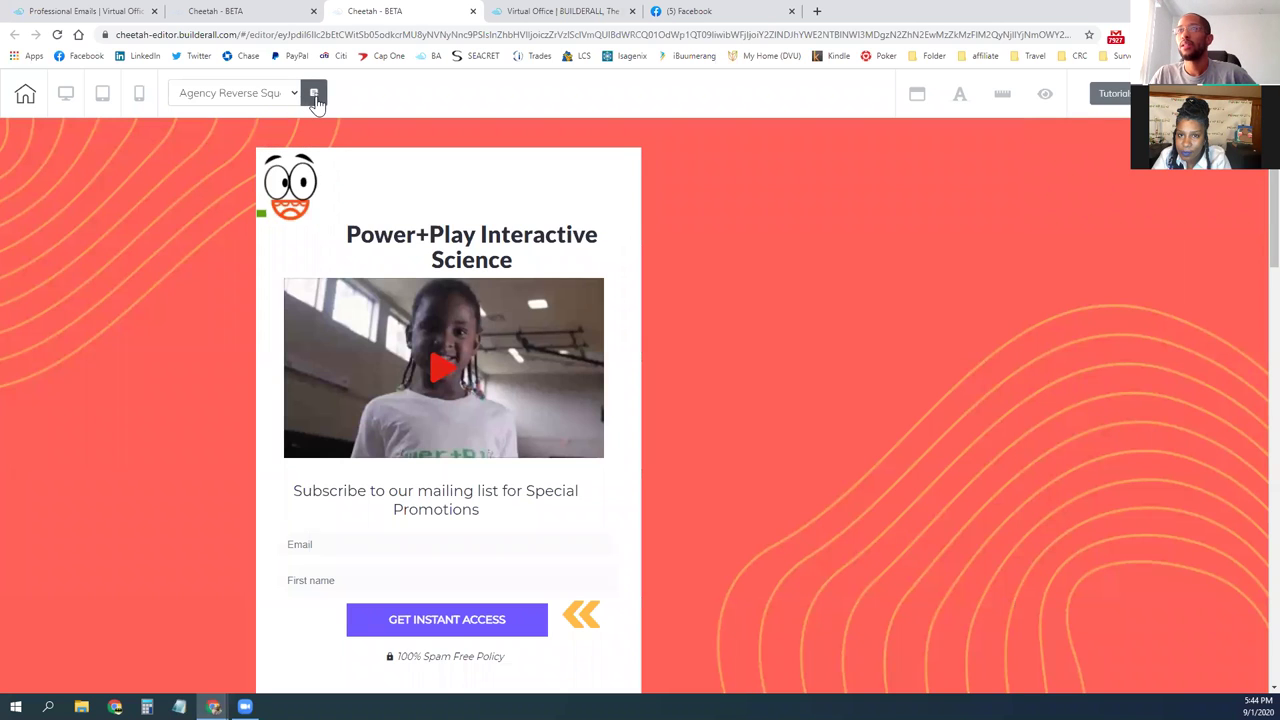
Step: Start adding a new page from the editor and look through its settings down to the page template options
{"action": "left_click", "coordinate": [315, 100]}
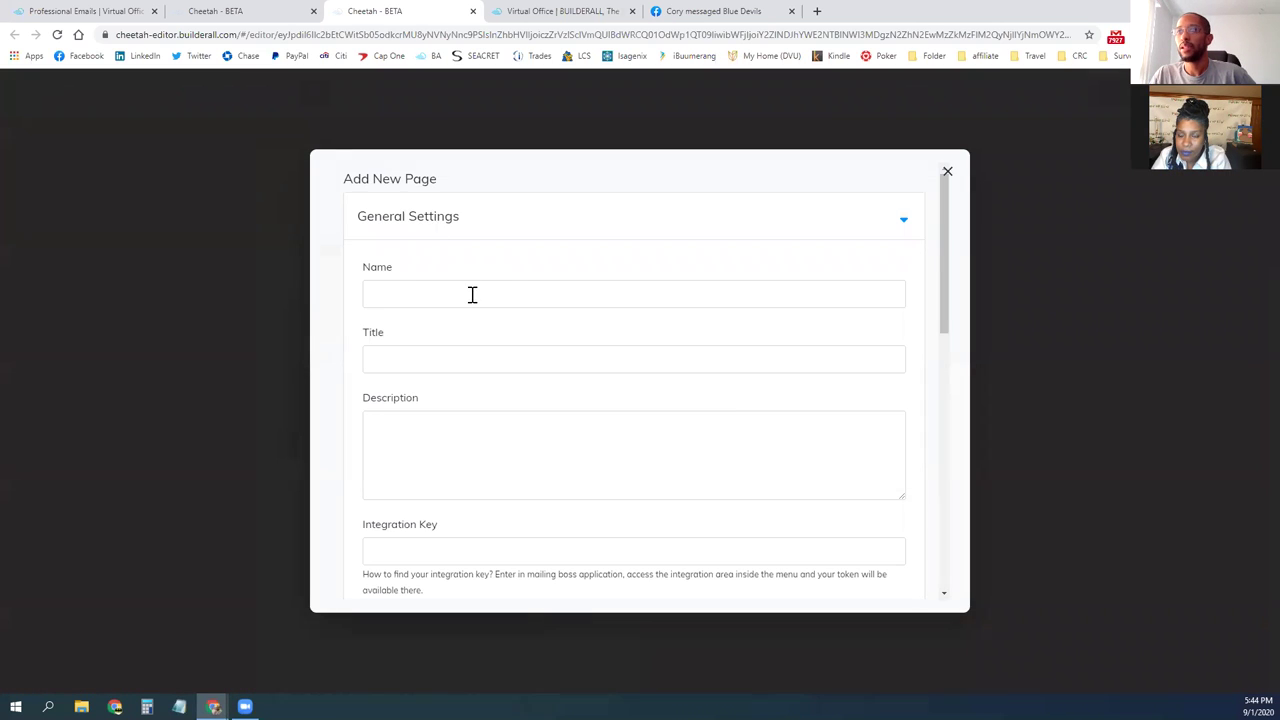
{"action": "scroll", "coordinate": [465, 300], "scroll_direction": "down", "scroll_amount": 3}
{"action": "scroll", "coordinate": [464, 301], "scroll_direction": "up", "scroll_amount": 3}
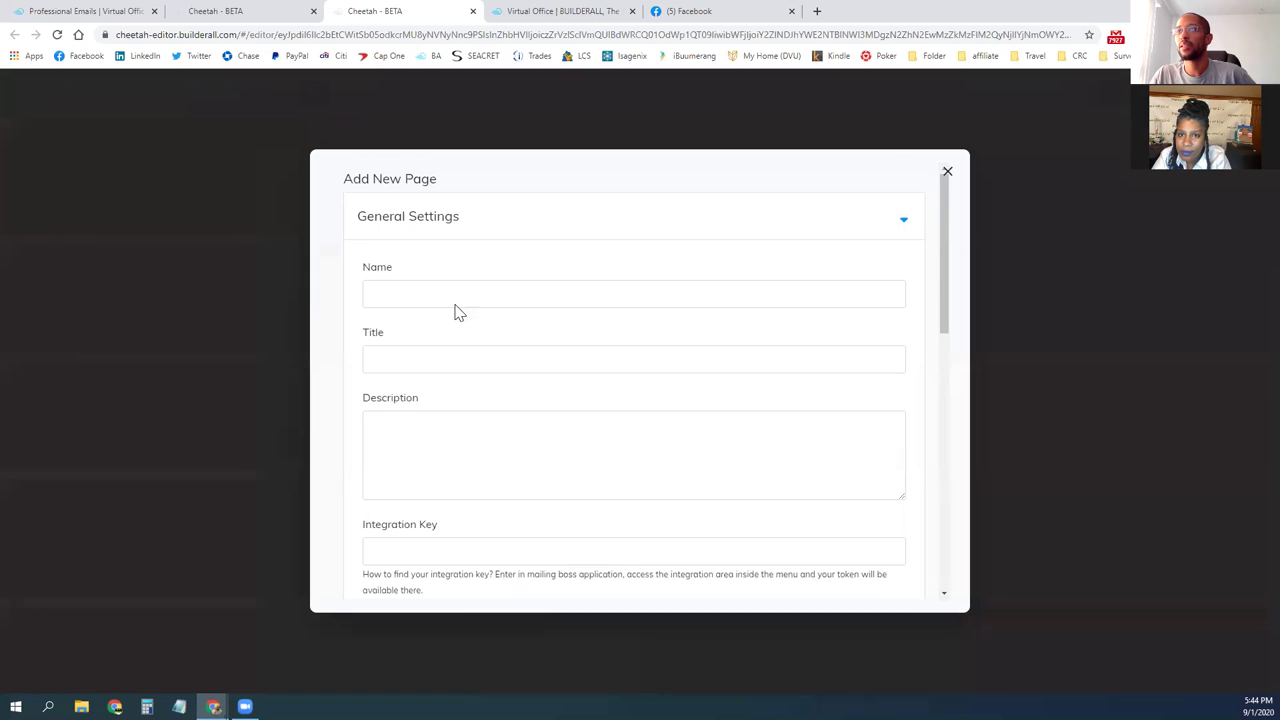
{"action": "scroll", "coordinate": [472, 337], "scroll_direction": "down", "scroll_amount": 6}
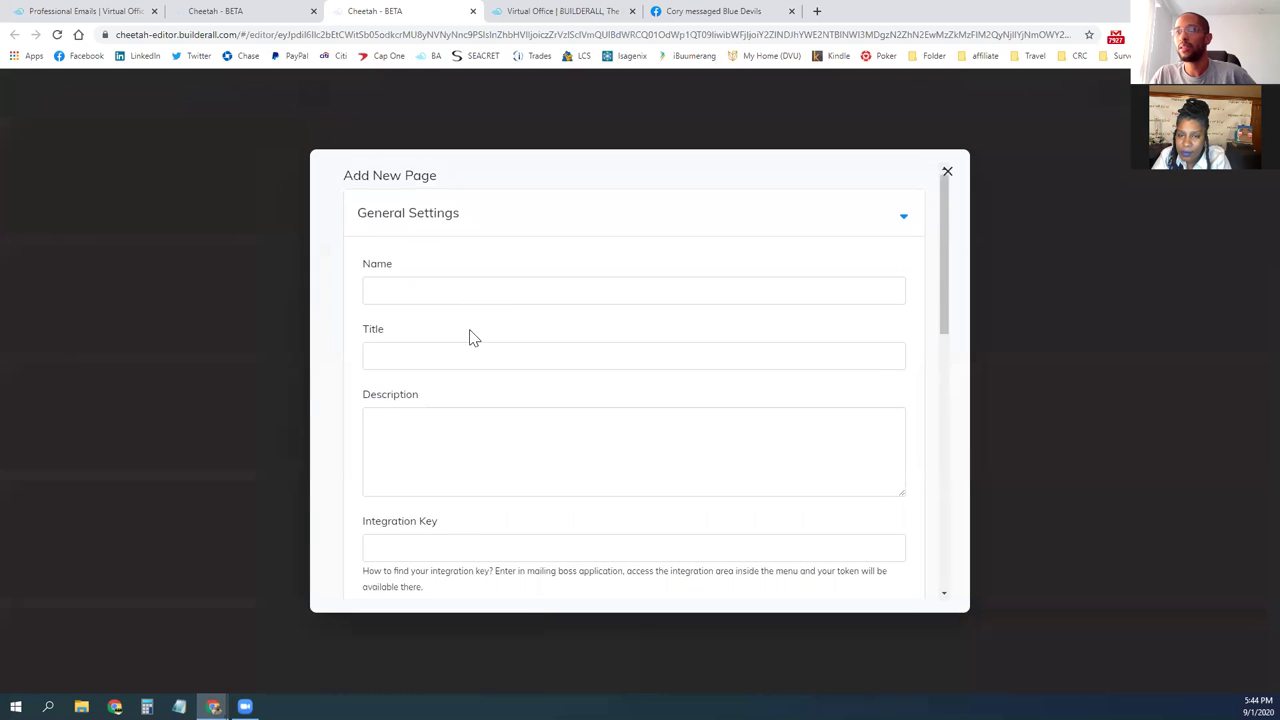
{"action": "scroll", "coordinate": [478, 337], "scroll_direction": "down", "scroll_amount": 1}
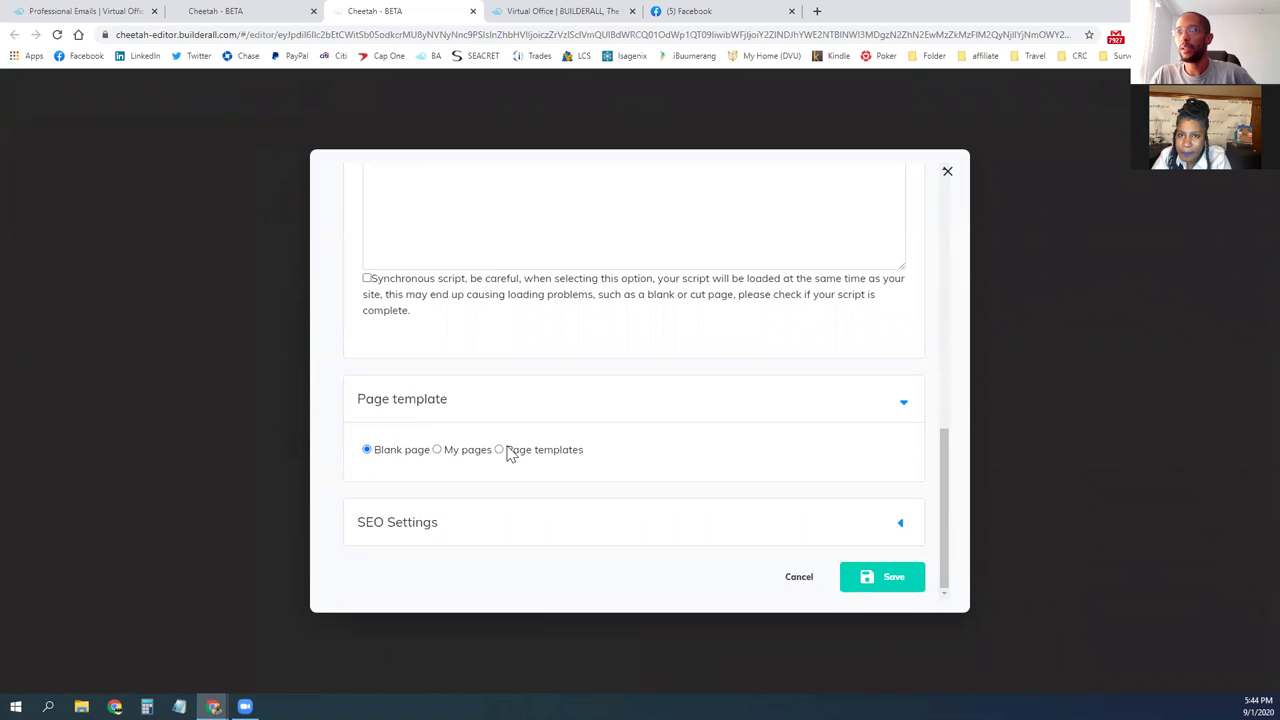
Step: Base the new page on My pages, using the EPIC Trading 1 site and its EPIC Trading page as the template
{"action": "left_click", "coordinate": [438, 450]}
{"action": "scroll", "coordinate": [442, 452], "scroll_direction": "down", "scroll_amount": 2}
{"action": "left_click", "coordinate": [446, 434]}
{"action": "scroll", "coordinate": [446, 491], "scroll_direction": "down", "scroll_amount": 5}
{"action": "left_click", "coordinate": [645, 377]}
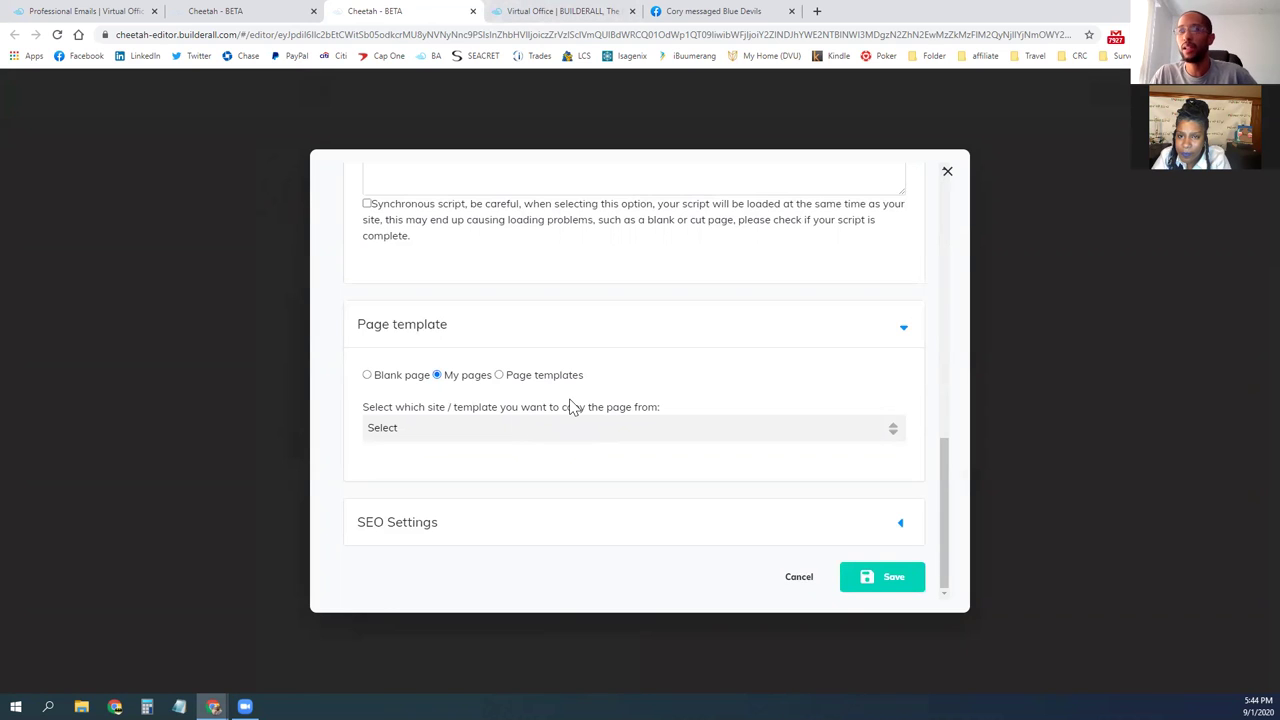
{"action": "left_click", "coordinate": [467, 431]}
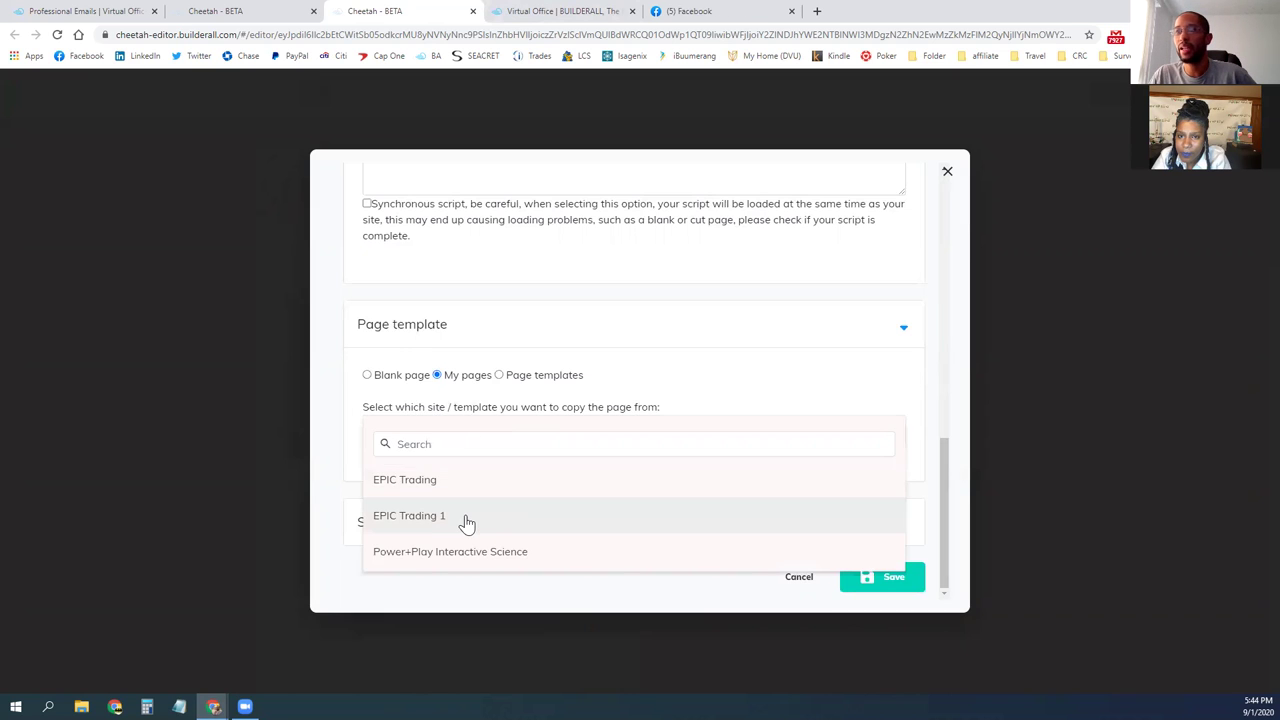
{"action": "left_click", "coordinate": [467, 521]}
{"action": "left_click", "coordinate": [443, 484]}
{"action": "left_click", "coordinate": [430, 376]}
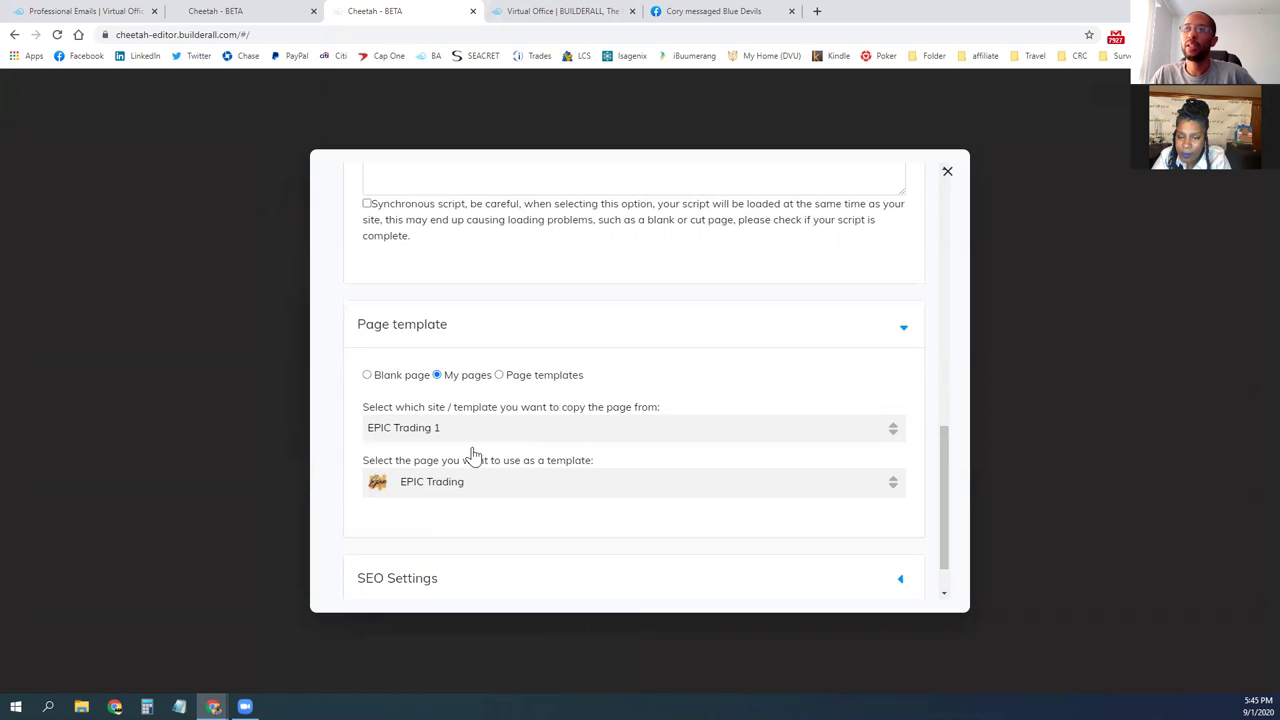
Step: Set the template source to Page templates, browse the available templates, and cancel the new page
{"action": "left_click", "coordinate": [499, 376]}
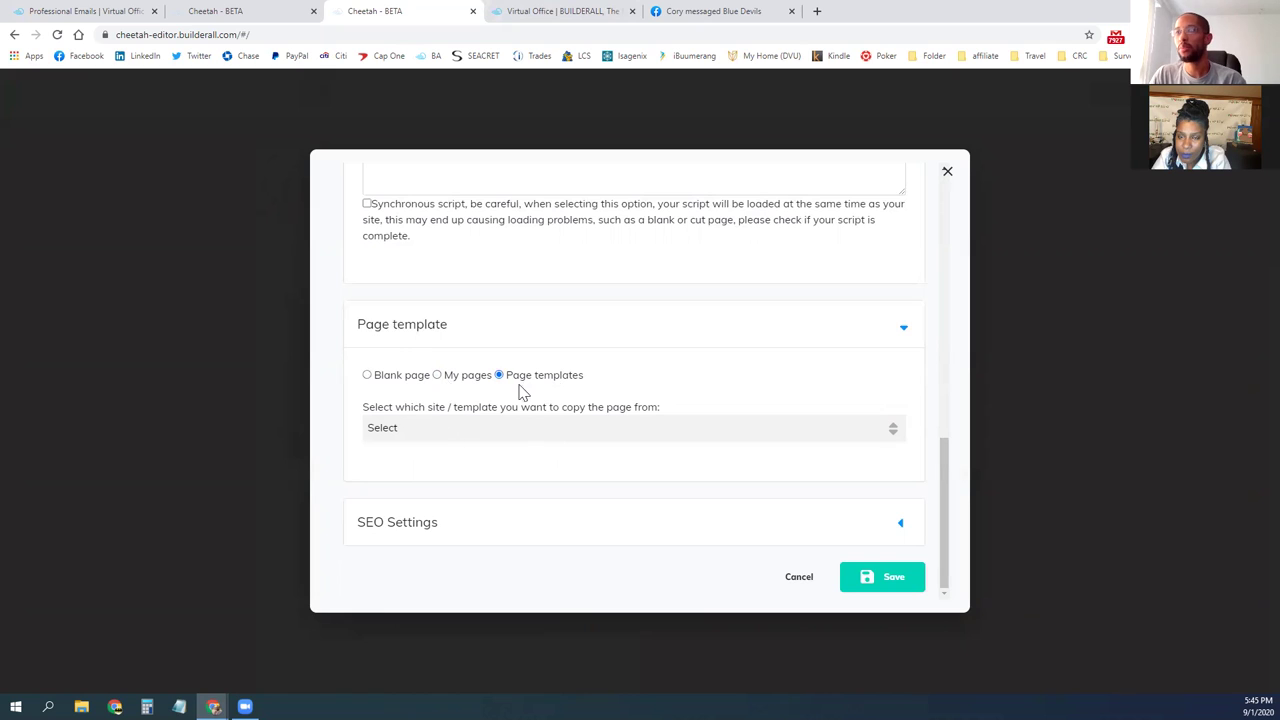
{"action": "left_click", "coordinate": [522, 432]}
{"action": "scroll", "coordinate": [520, 515], "scroll_direction": "down", "scroll_amount": 10}
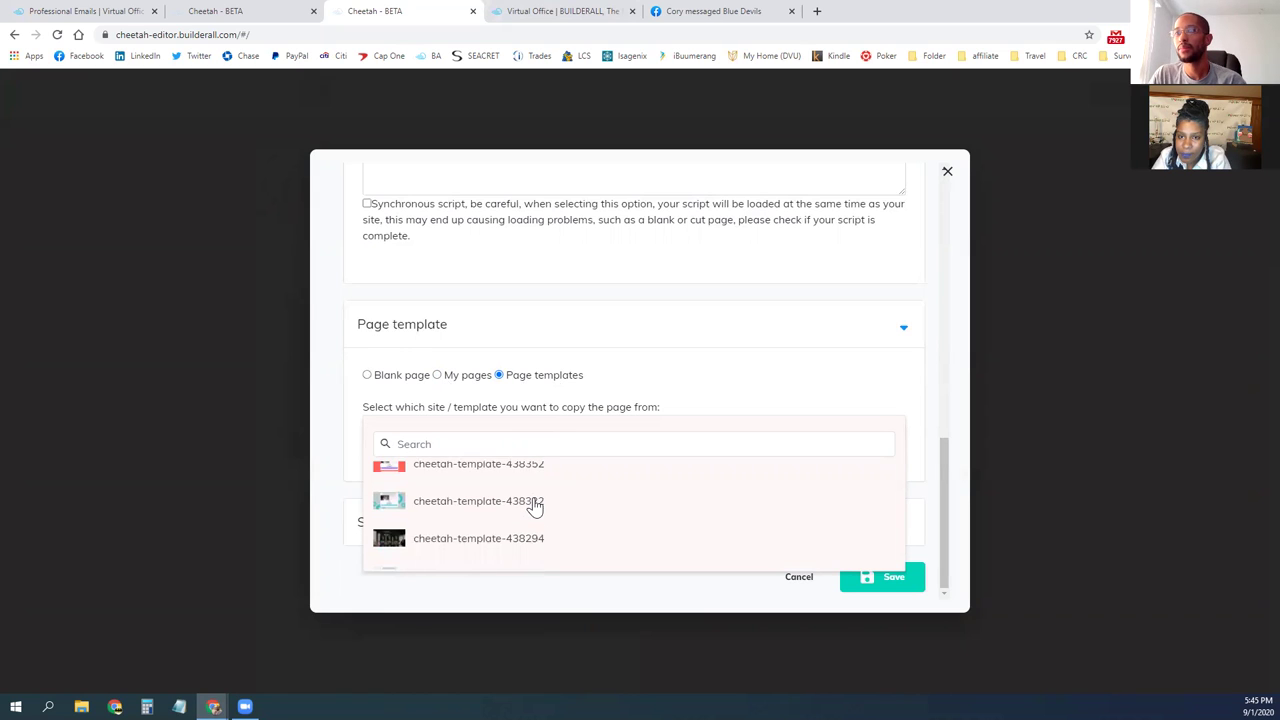
{"action": "scroll", "coordinate": [535, 507], "scroll_direction": "down", "scroll_amount": 10}
{"action": "scroll", "coordinate": [522, 508], "scroll_direction": "down", "scroll_amount": 10}
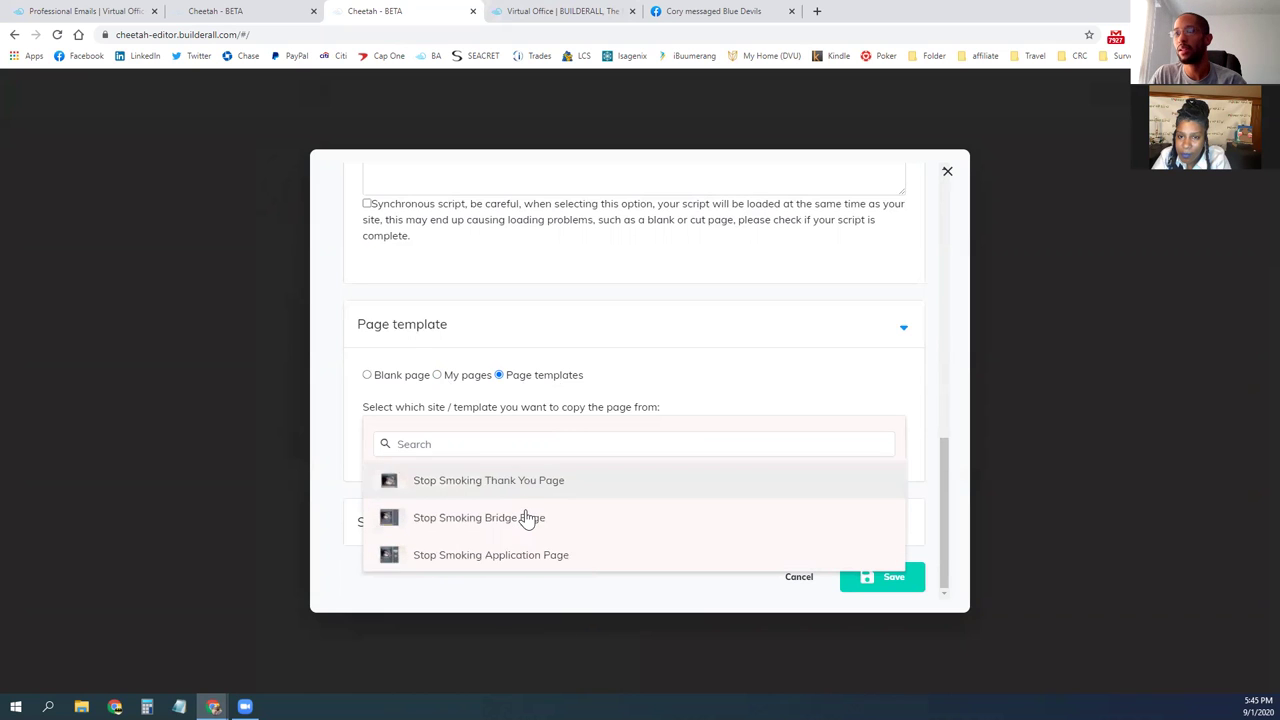
{"action": "scroll", "coordinate": [527, 518], "scroll_direction": "down", "scroll_amount": 10}
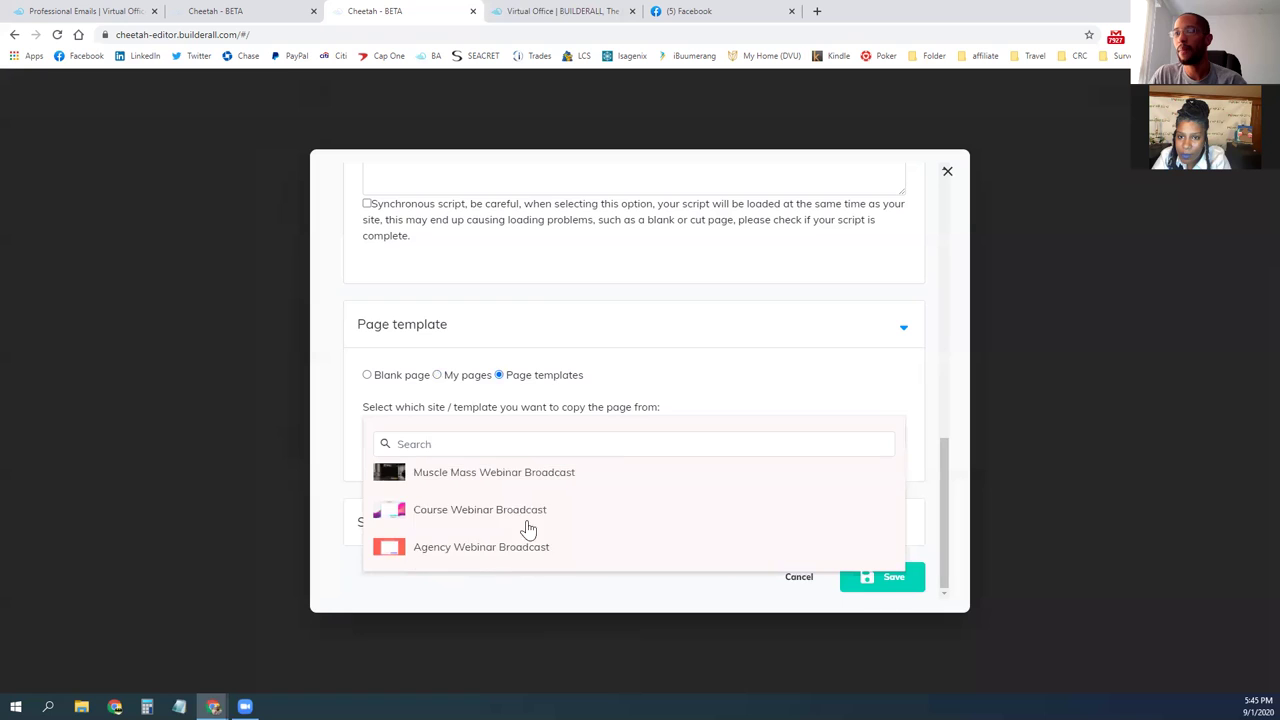
{"action": "left_click", "coordinate": [640, 382]}
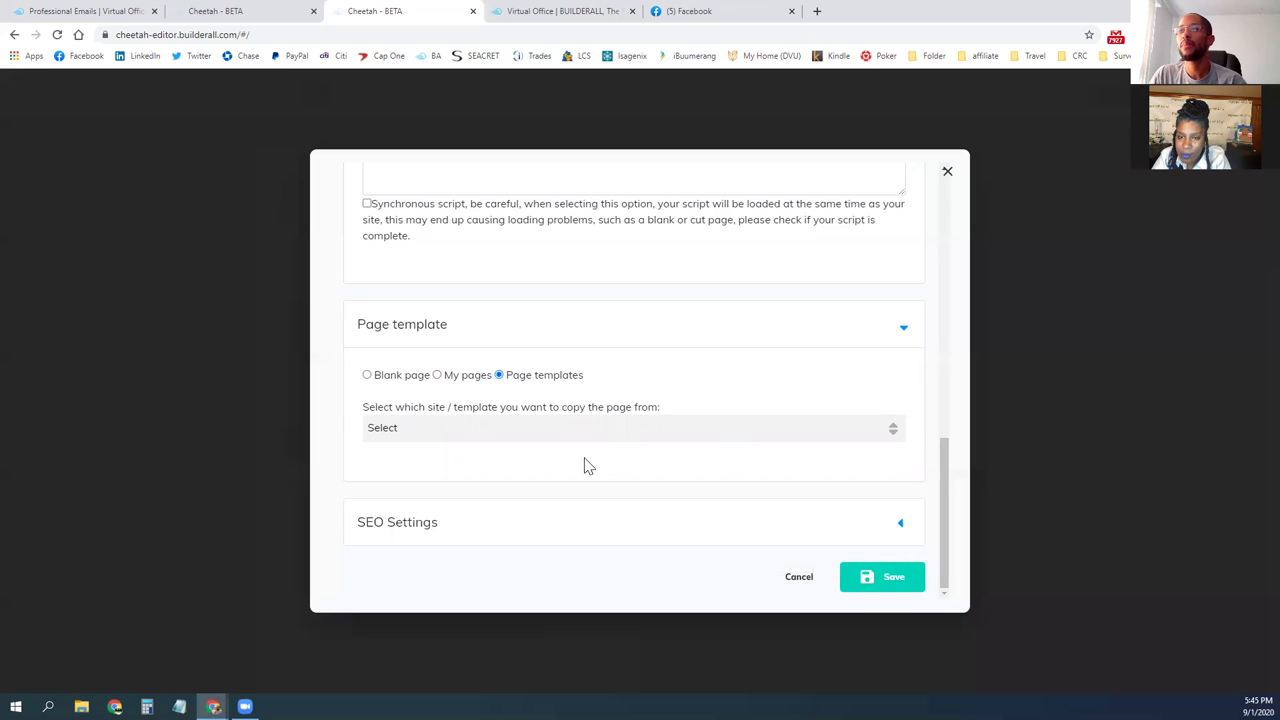
{"action": "left_click", "coordinate": [800, 586]}
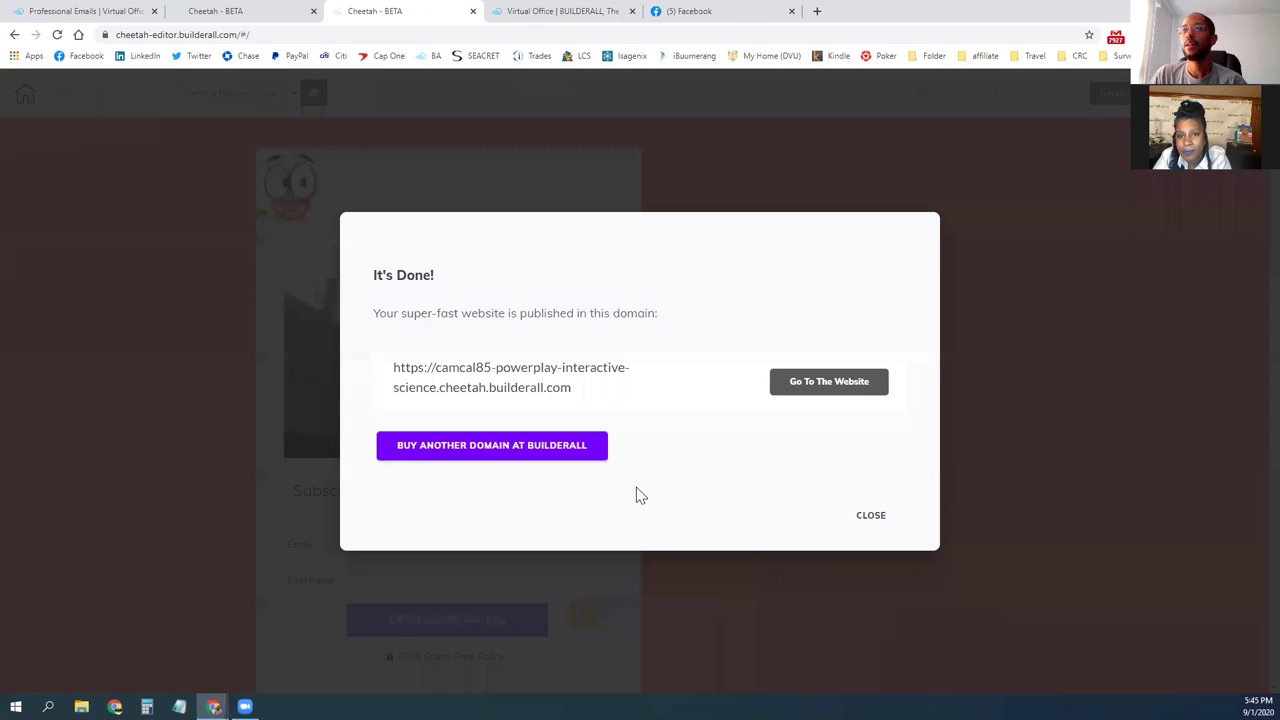
{"action": "left_click", "coordinate": [866, 516]}
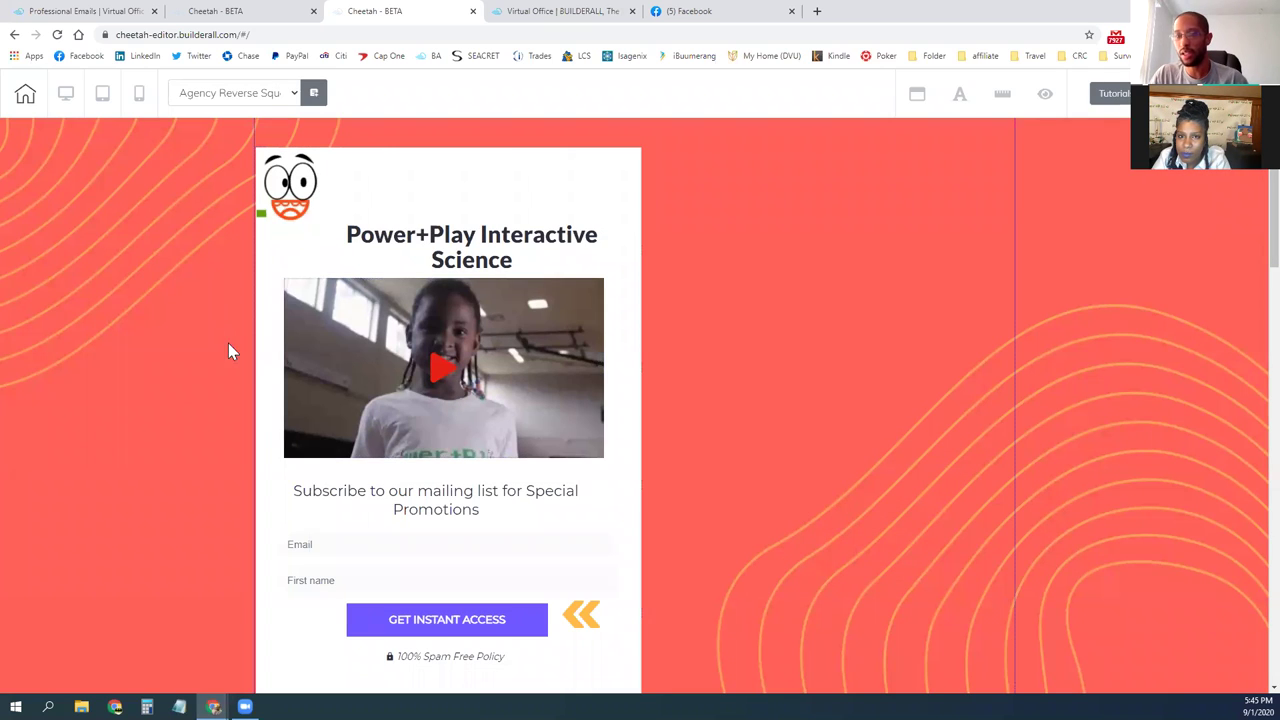
Step: Start a new page from the site's page overview and set its template source to Page templates
{"action": "left_click", "coordinate": [250, 14]}
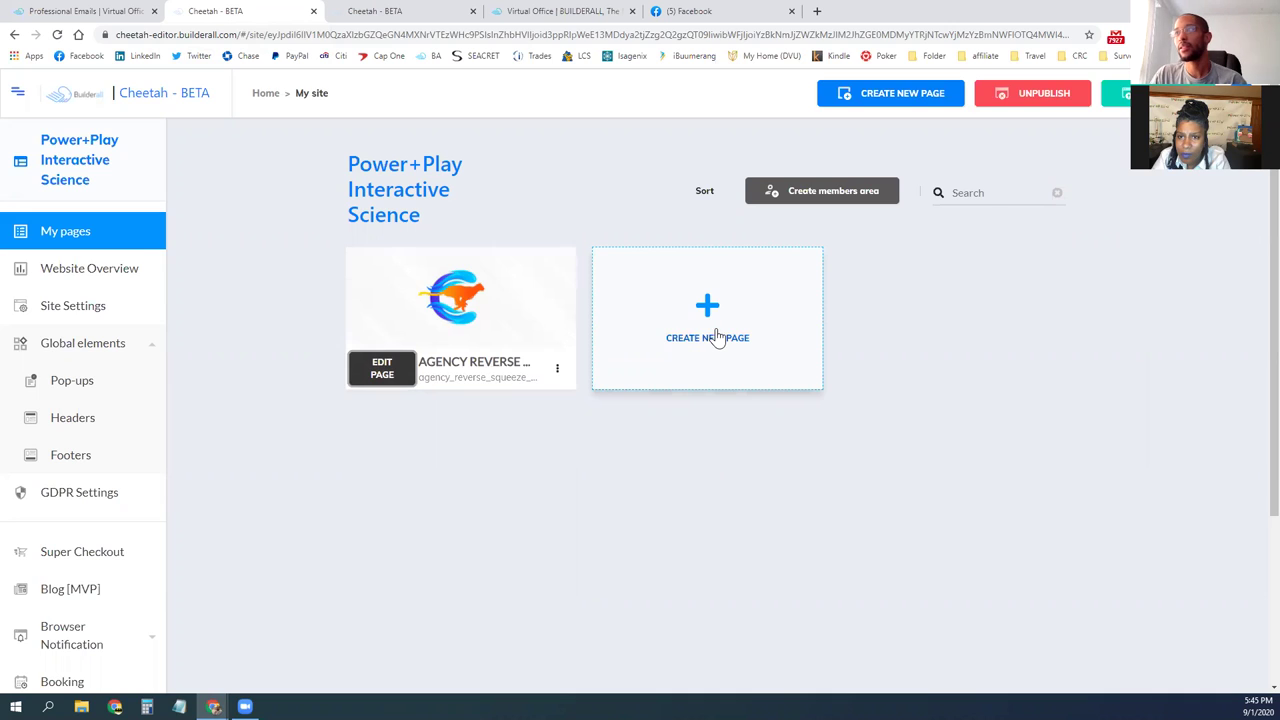
{"action": "left_click", "coordinate": [717, 338]}
{"action": "scroll", "coordinate": [566, 343], "scroll_direction": "down", "scroll_amount": 6}
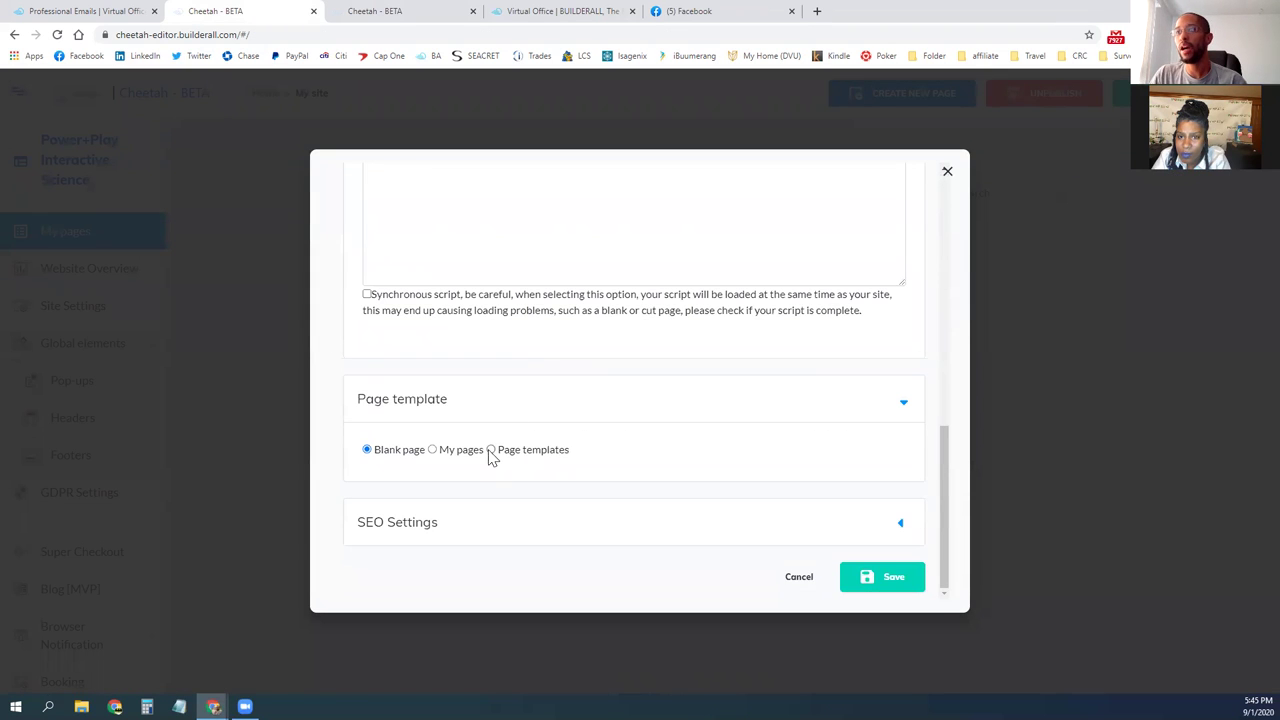
{"action": "left_click", "coordinate": [491, 451]}
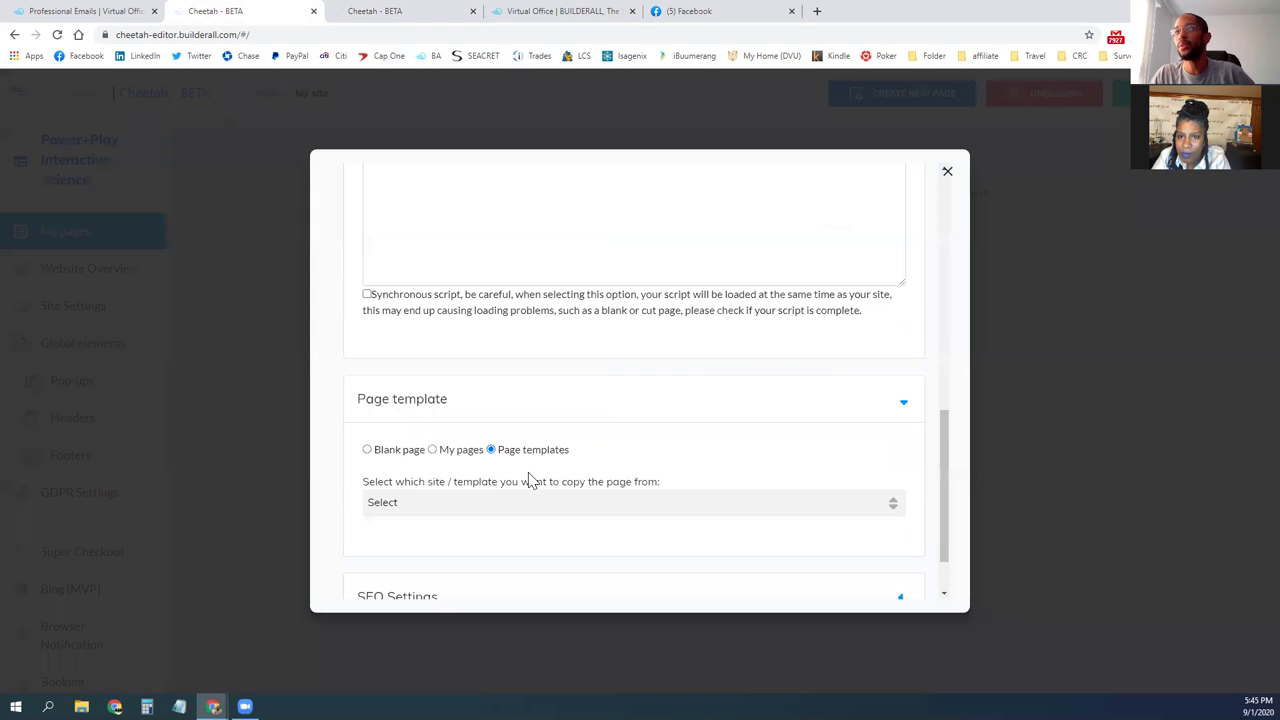
Step: Choose cheetah-template-437960 as the template to copy the new page from
{"action": "scroll", "coordinate": [530, 481], "scroll_direction": "down", "scroll_amount": 1}
{"action": "left_click", "coordinate": [509, 435]}
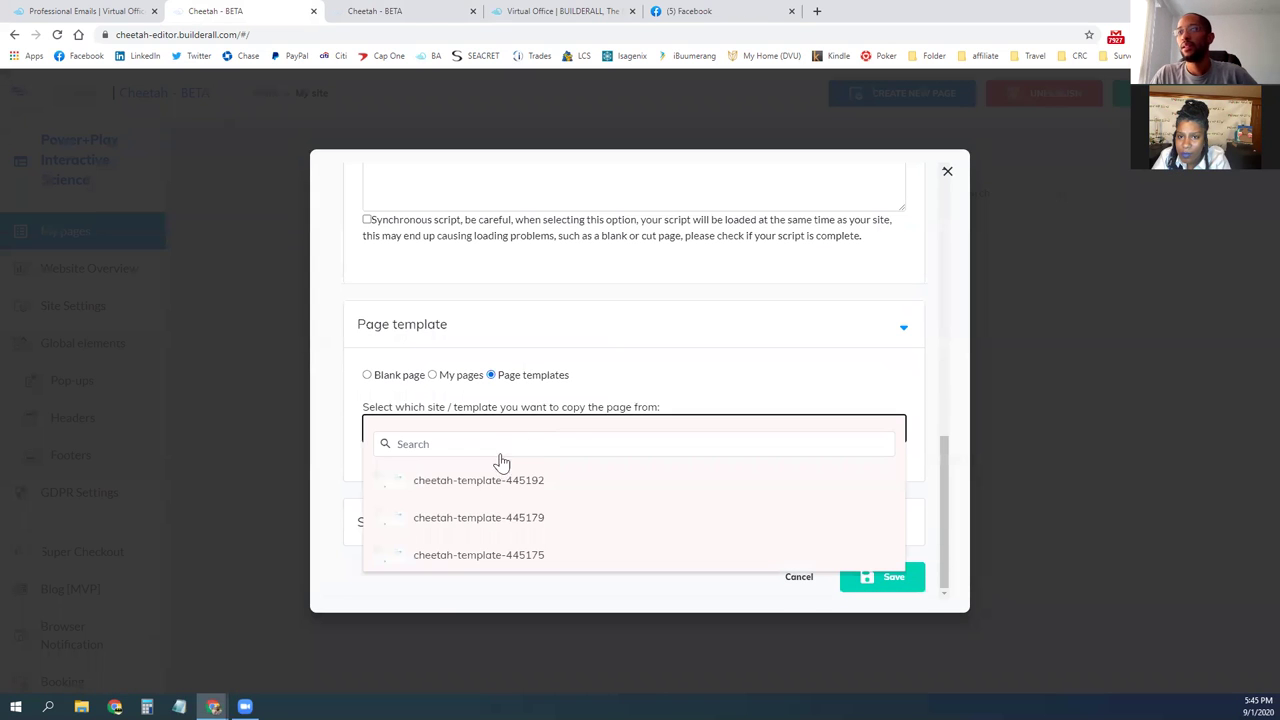
{"action": "scroll", "coordinate": [509, 500], "scroll_direction": "down", "scroll_amount": 3}
{"action": "scroll", "coordinate": [525, 512], "scroll_direction": "down", "scroll_amount": 4}
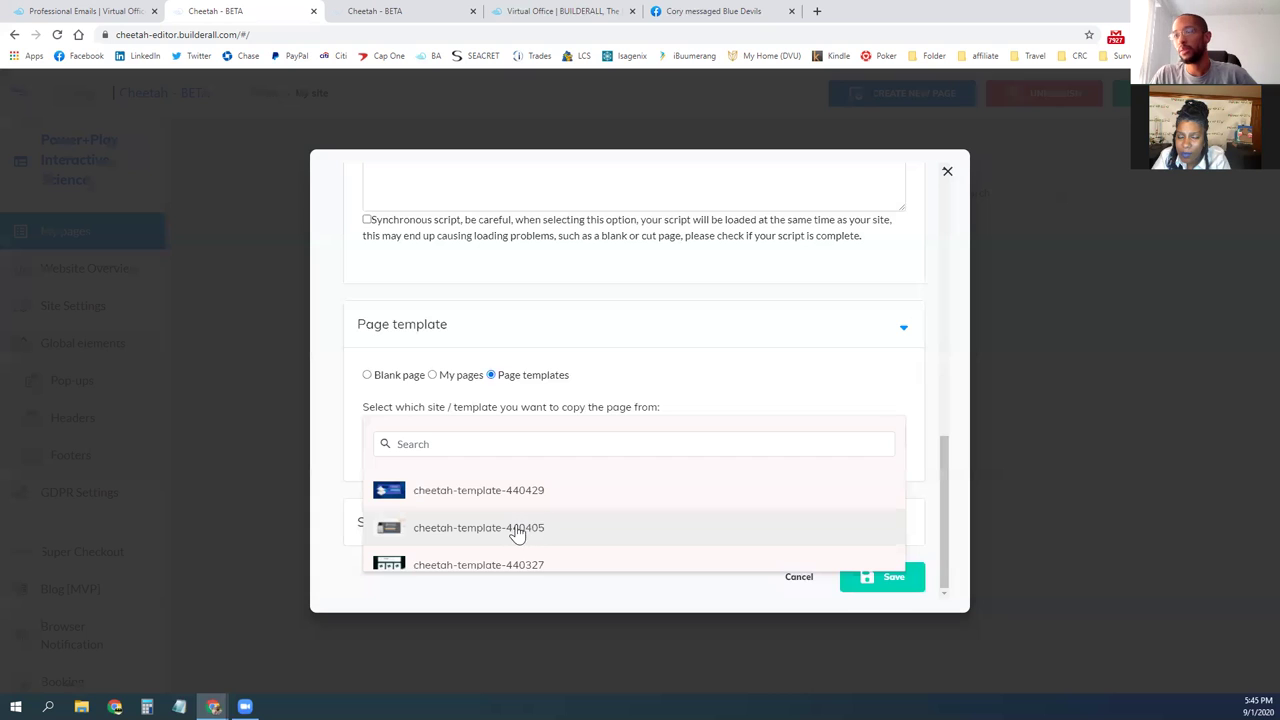
{"action": "scroll", "coordinate": [518, 518], "scroll_direction": "down", "scroll_amount": 3}
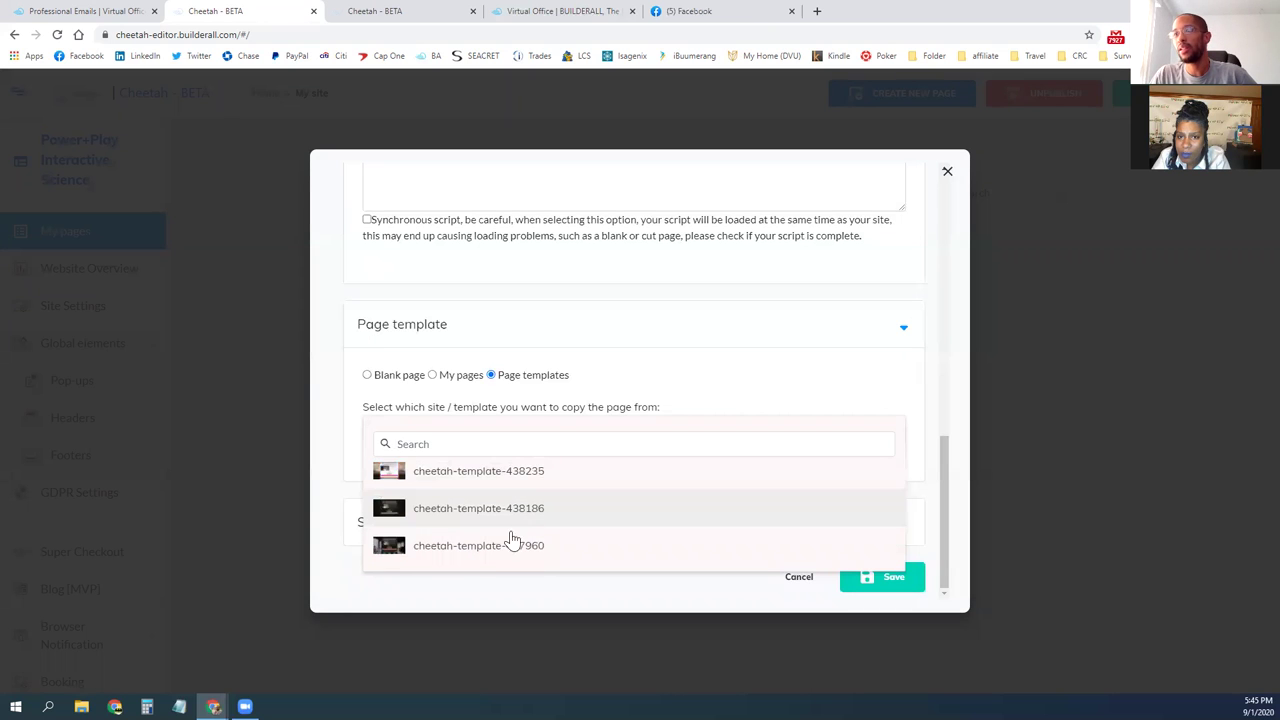
{"action": "left_click", "coordinate": [511, 544]}
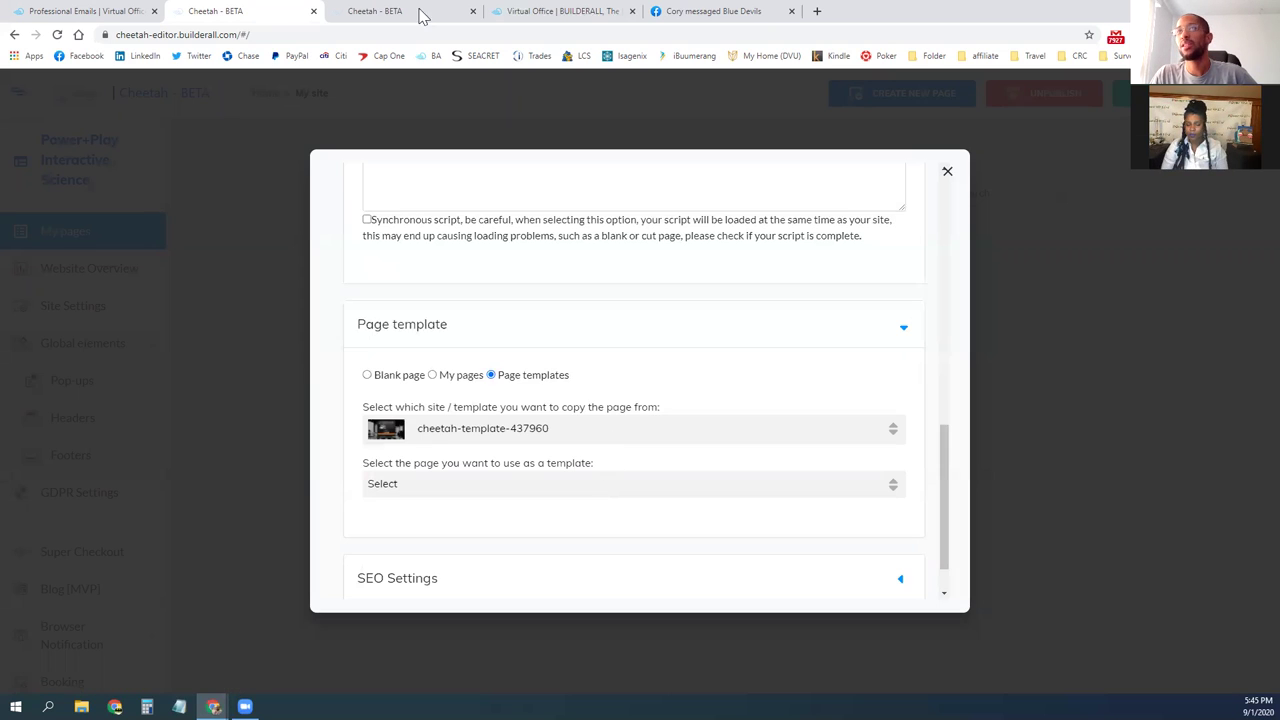
Step: Open the selection of pages offered by the chosen template for the new page
{"action": "left_click", "coordinate": [391, 11]}
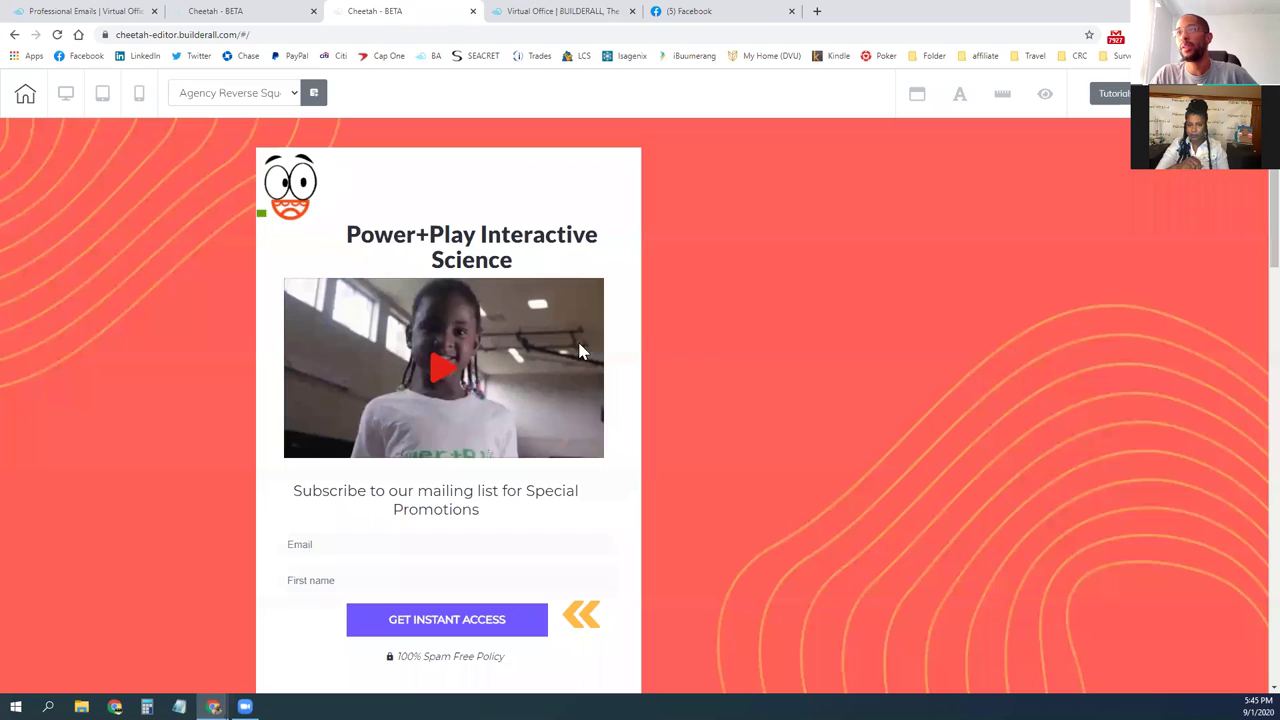
{"action": "left_click", "coordinate": [297, 14]}
{"action": "left_click", "coordinate": [595, 480]}
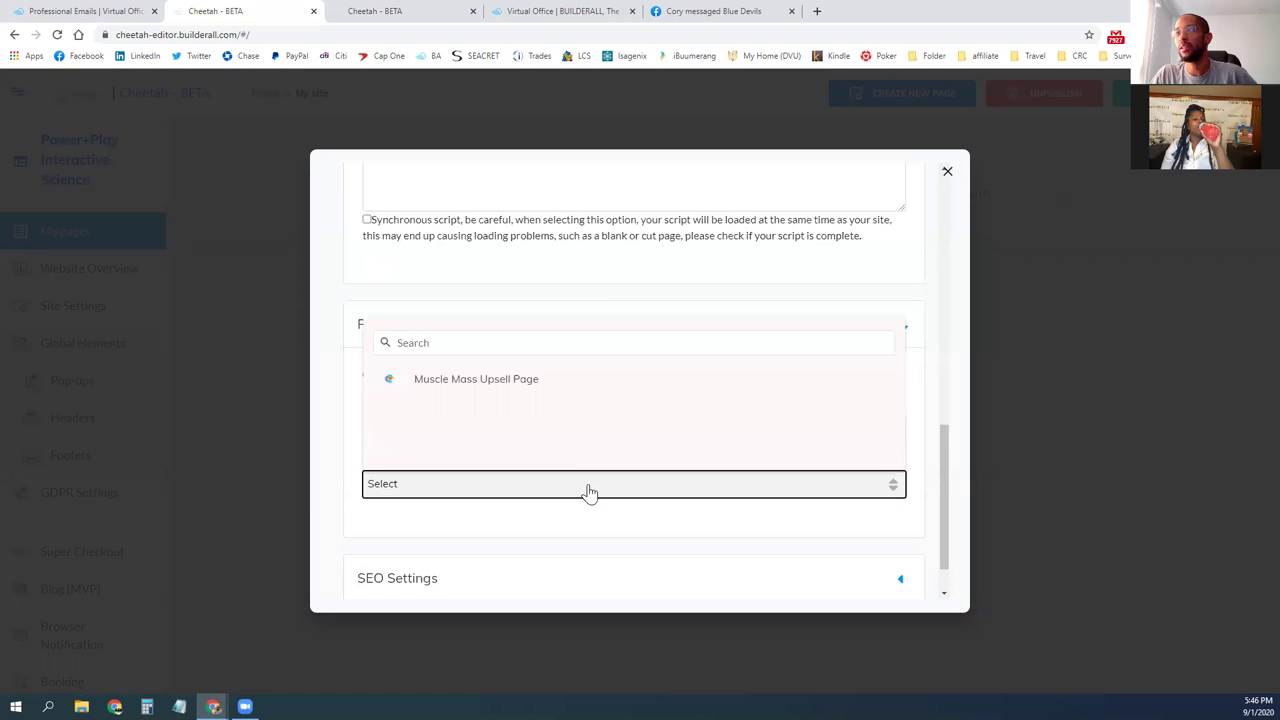
Step: Choose Muscle Mass Upsell Page as the template for the new page and try to save it
{"action": "left_click", "coordinate": [480, 392]}
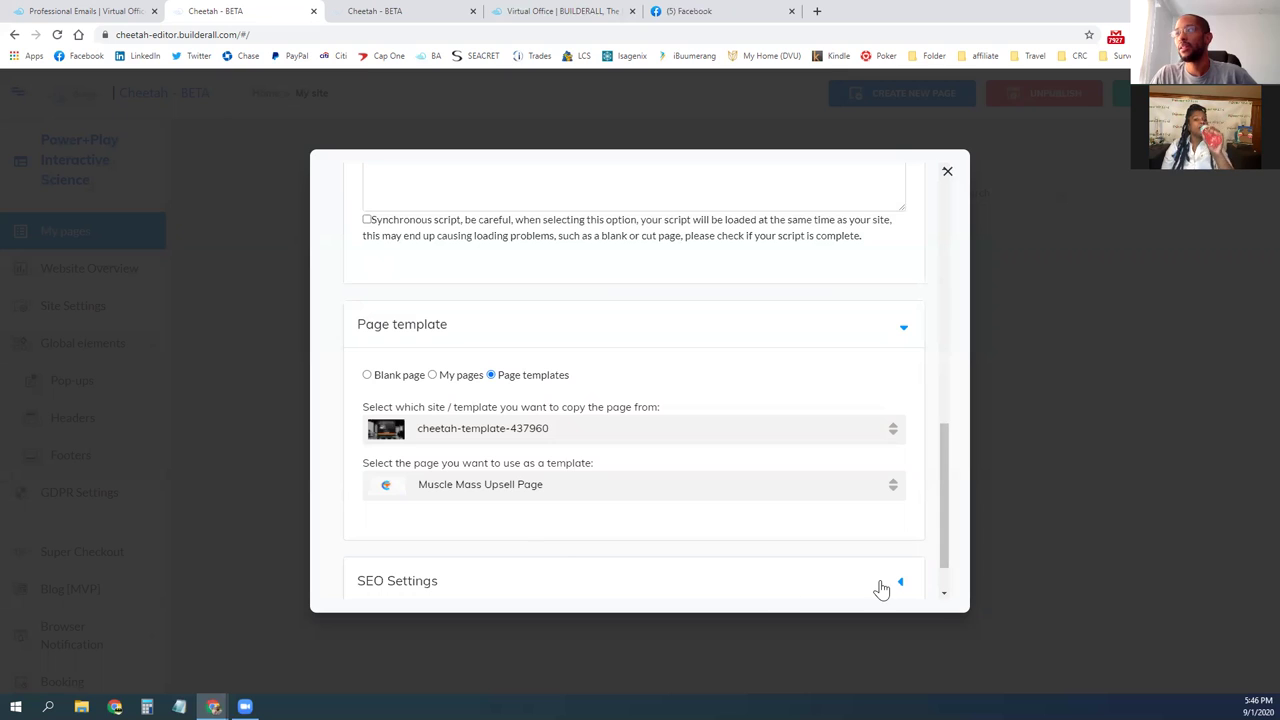
{"action": "scroll", "coordinate": [706, 591], "scroll_direction": "down", "scroll_amount": 1}
{"action": "left_click", "coordinate": [866, 577]}
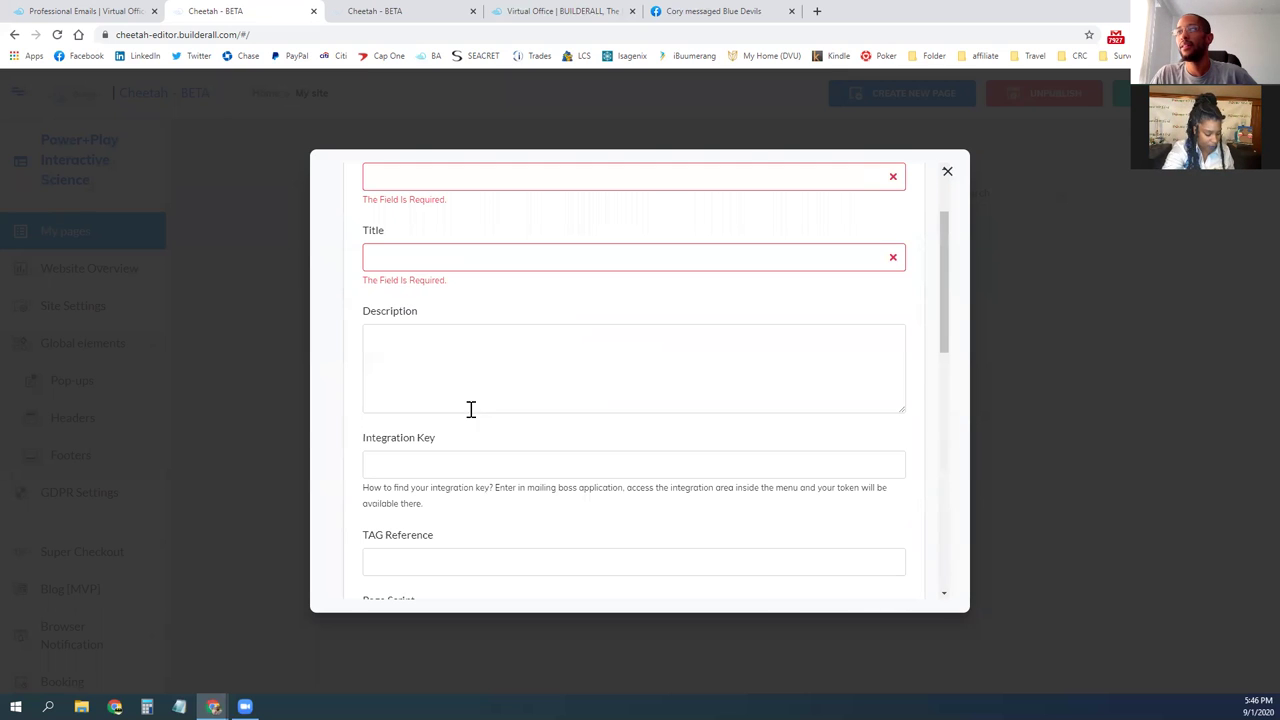
Step: Fill in "page 2" as both the name and the title of the new page and save it
{"action": "left_click", "coordinate": [425, 185]}
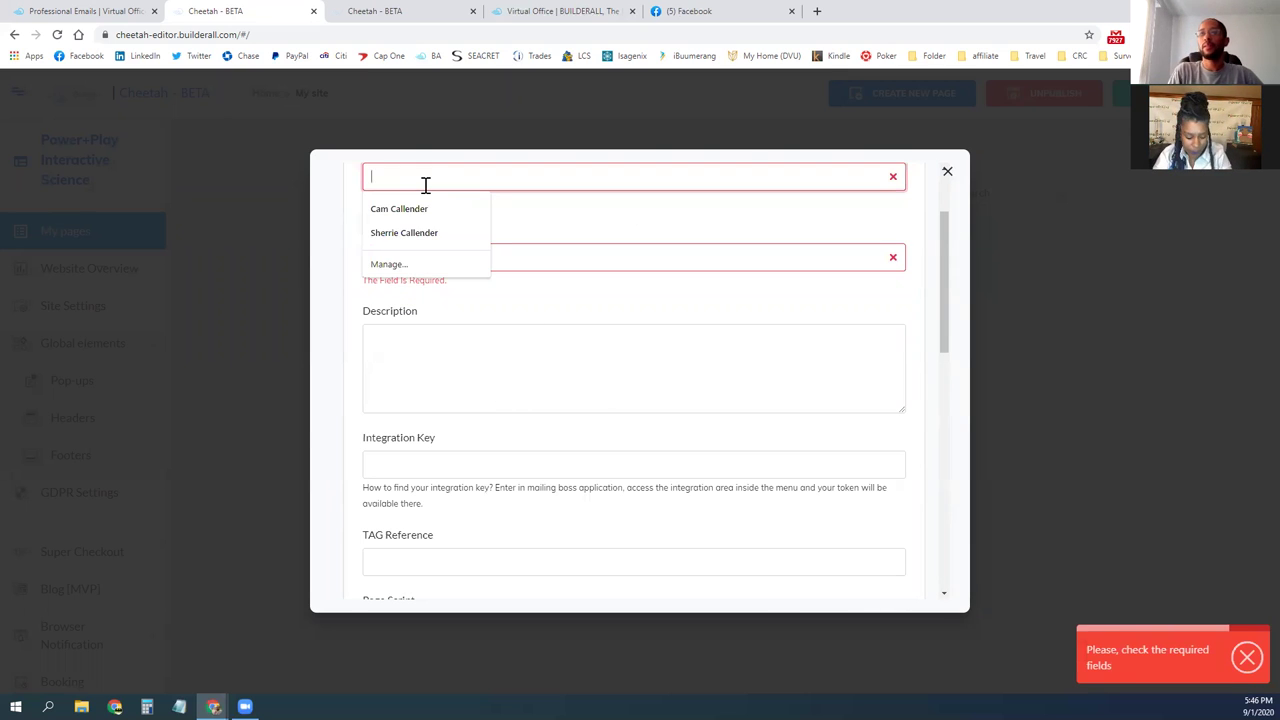
{"action": "type", "text": "page 1"}
{"action": "key", "text": "BackSpace"}
{"action": "type", "text": "2"}
{"action": "key", "text": "Tab"}
{"action": "type", "text": "page"}
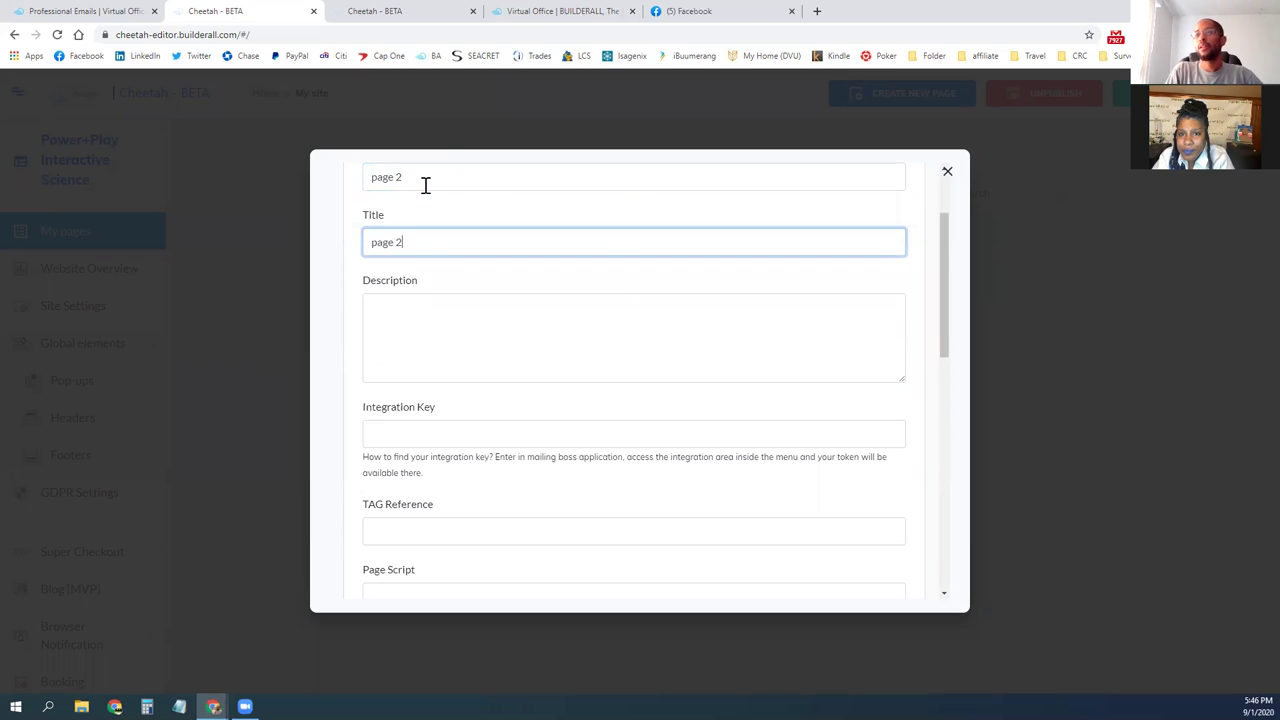
{"action": "scroll", "coordinate": [760, 320], "scroll_direction": "down", "scroll_amount": 10}
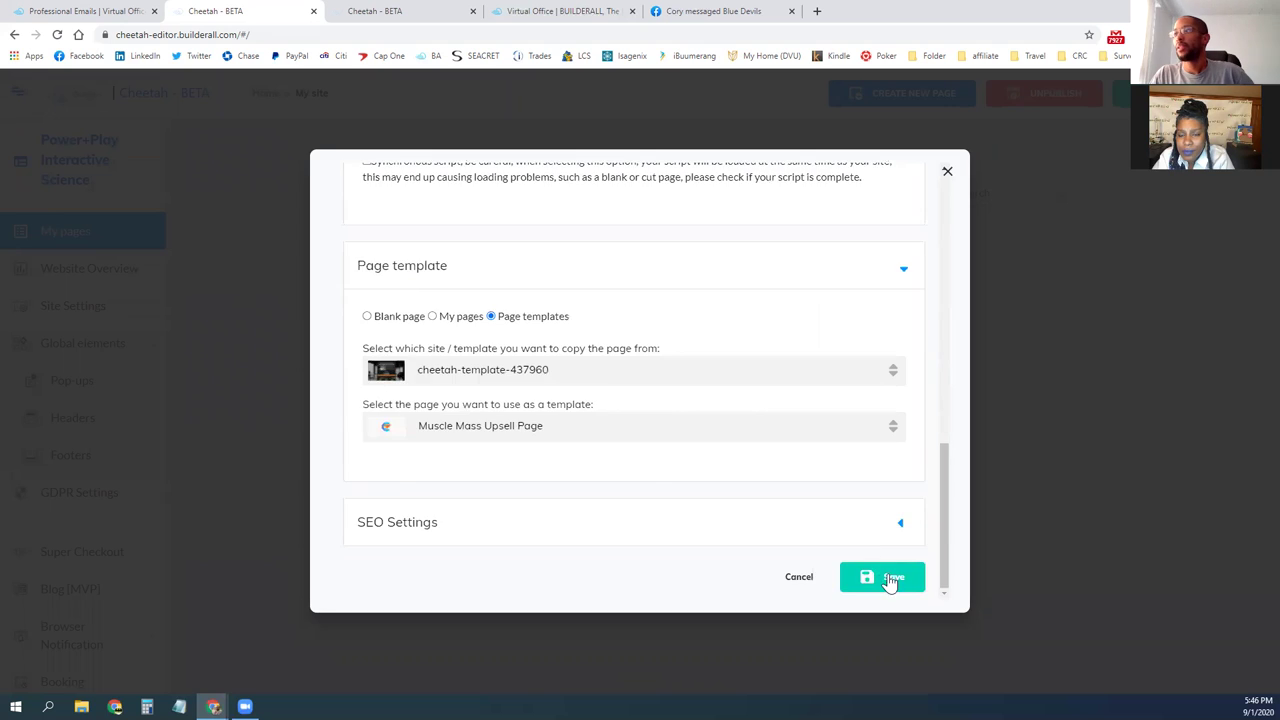
{"action": "left_click", "coordinate": [889, 578]}
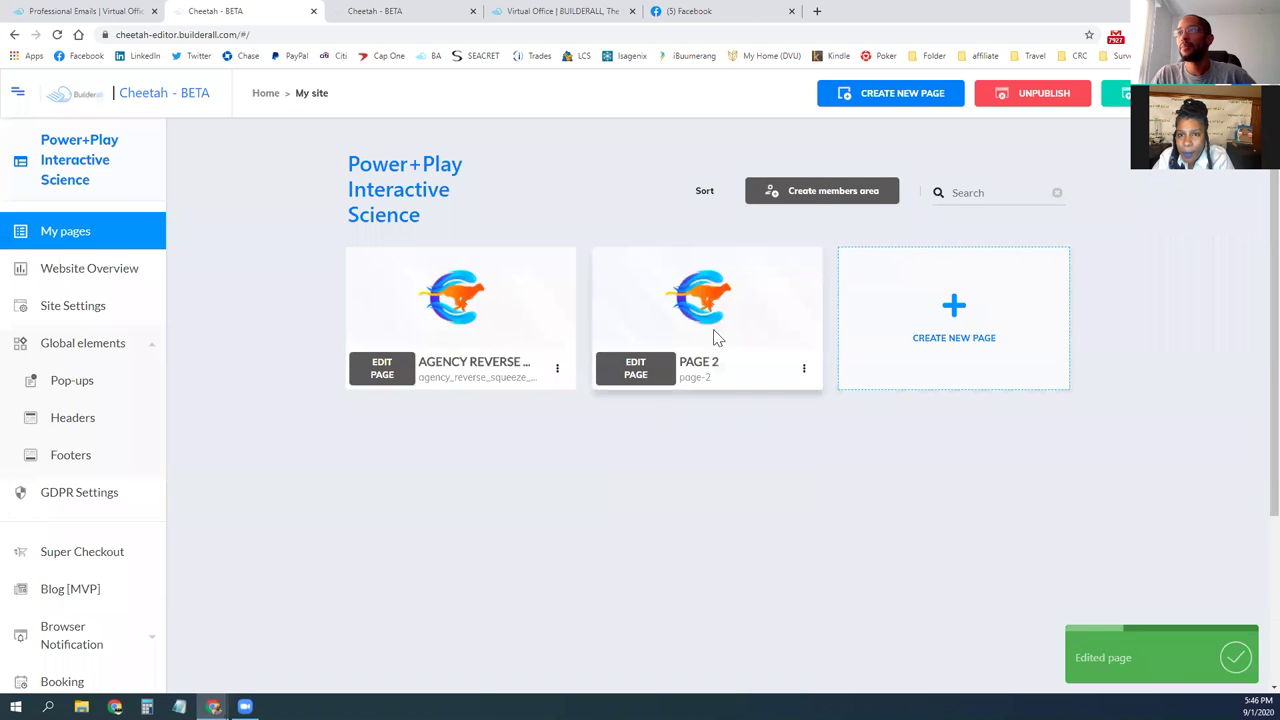
Step: Open page 2 in the editor and review its offer, testimonial and checkout form sections
{"action": "mouse_move", "coordinate": [720, 323]}
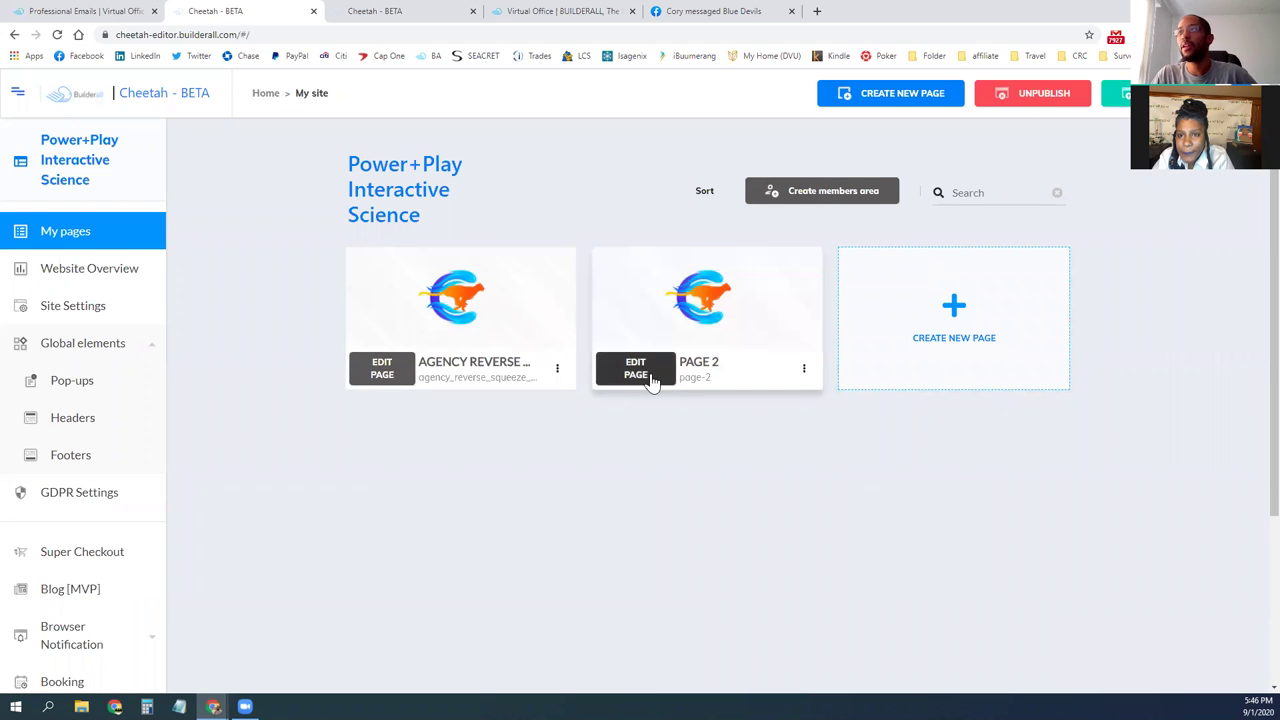
{"action": "left_click", "coordinate": [640, 377]}
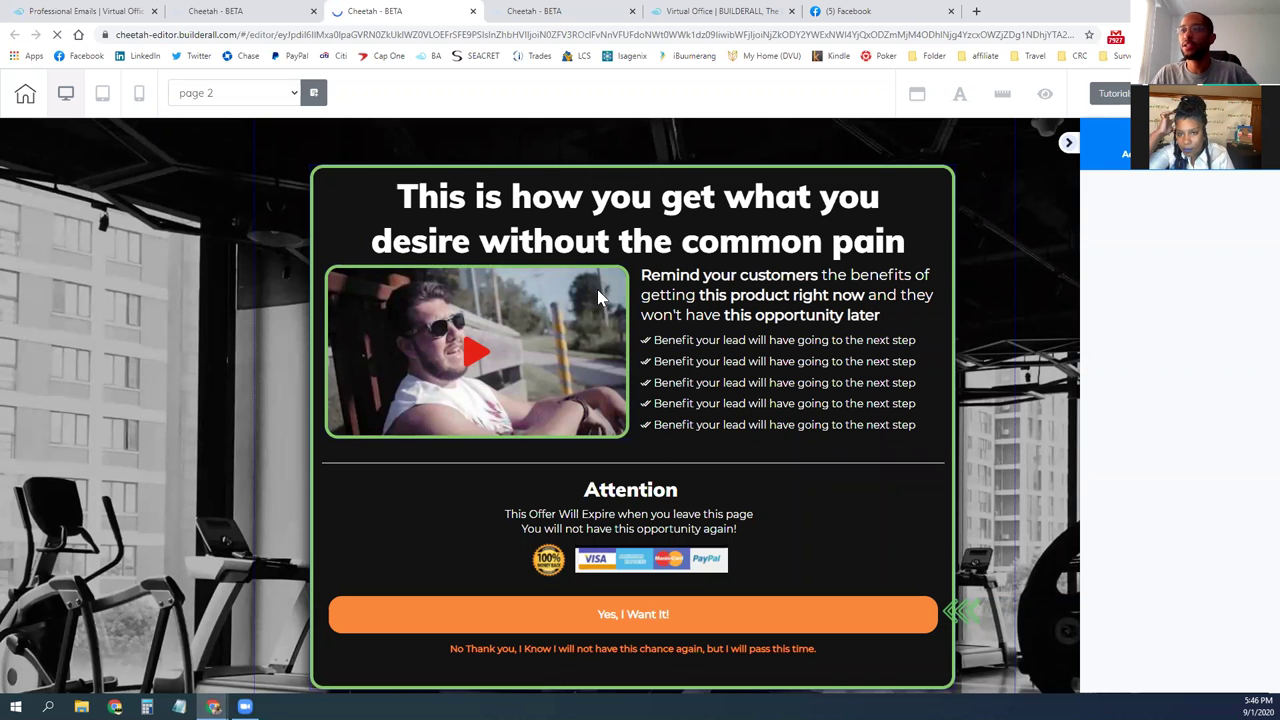
{"action": "scroll", "coordinate": [272, 303], "scroll_direction": "down", "scroll_amount": 6}
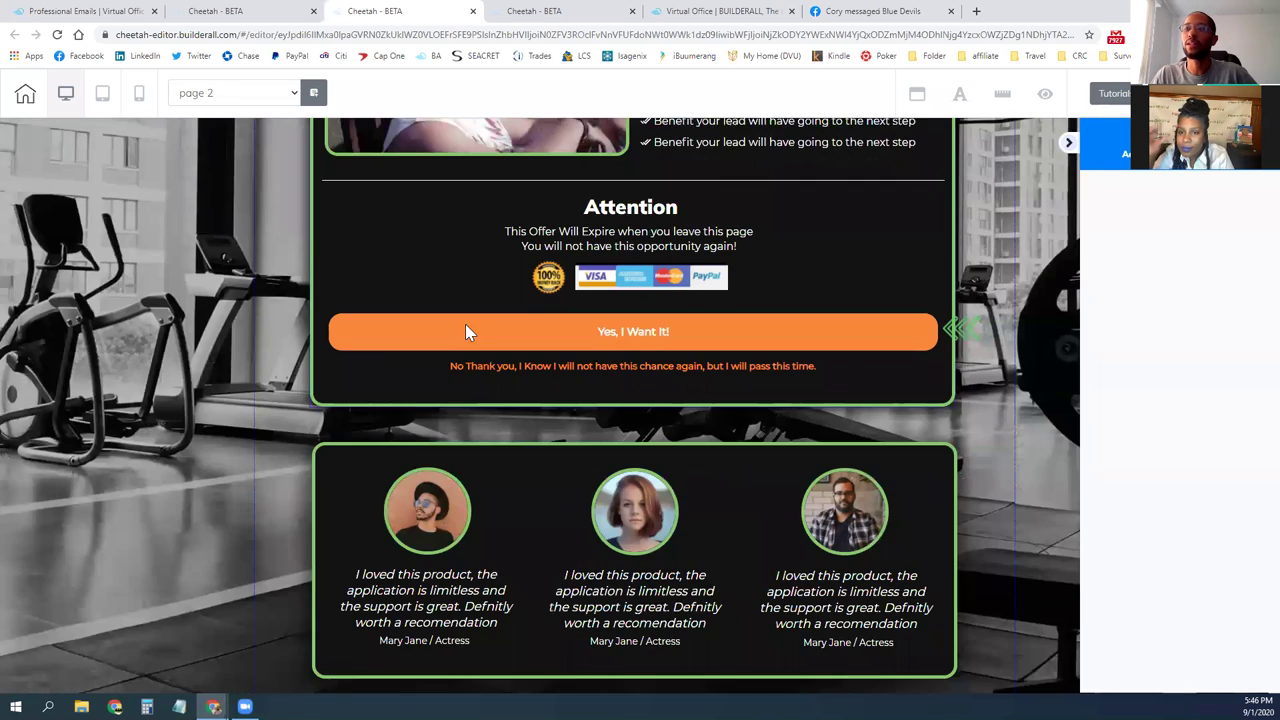
{"action": "scroll", "coordinate": [435, 370], "scroll_direction": "down", "scroll_amount": 6}
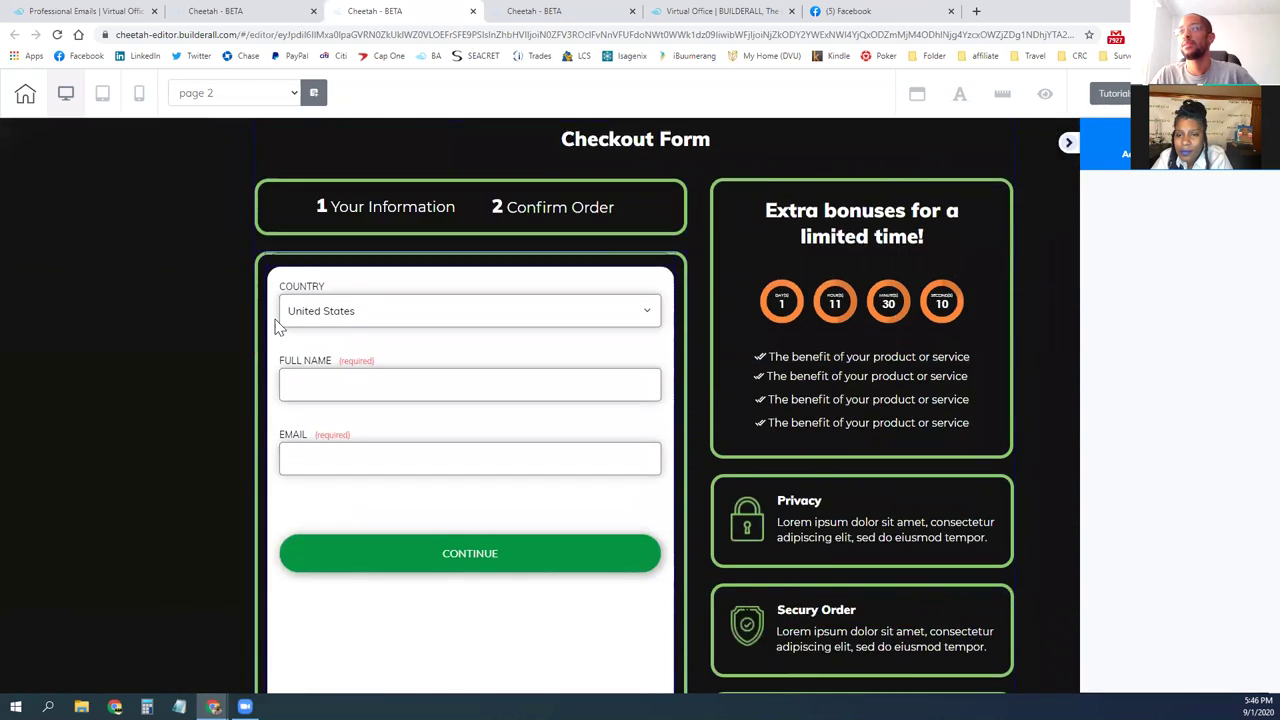
{"action": "scroll", "coordinate": [231, 306], "scroll_direction": "down", "scroll_amount": 2}
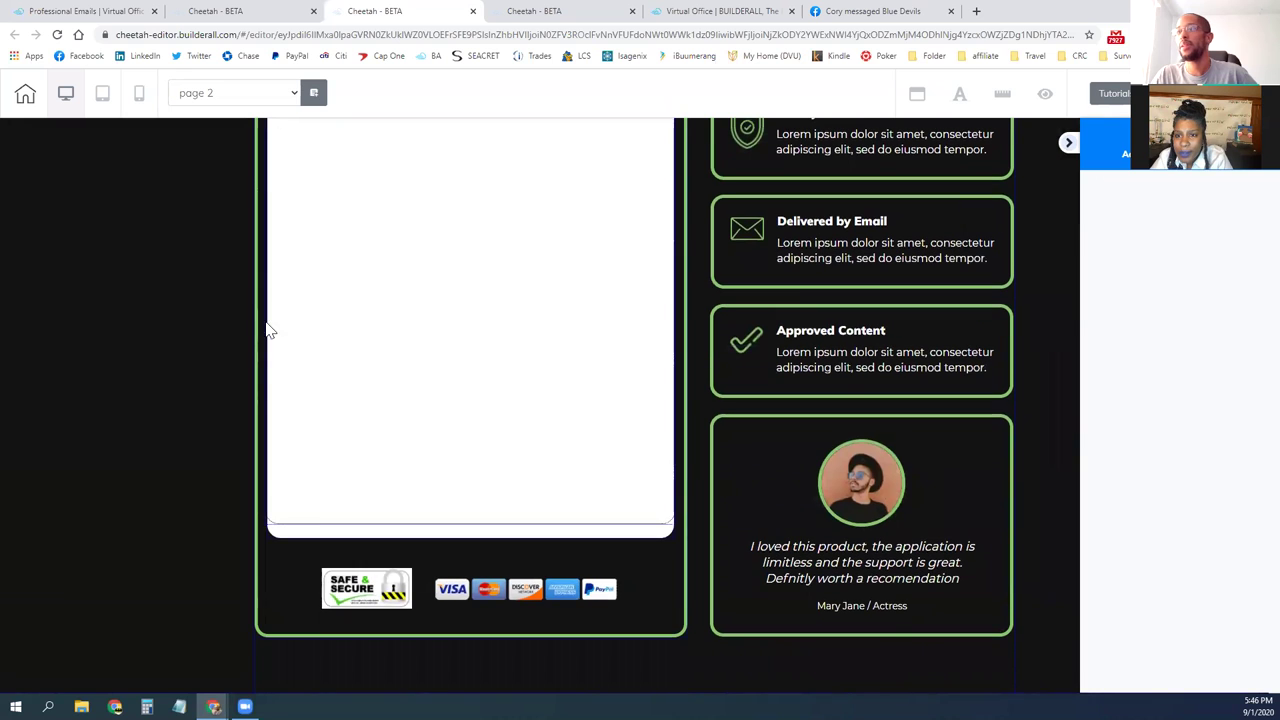
{"action": "scroll", "coordinate": [229, 320], "scroll_direction": "up", "scroll_amount": 6}
{"action": "scroll", "coordinate": [230, 323], "scroll_direction": "up", "scroll_amount": 5}
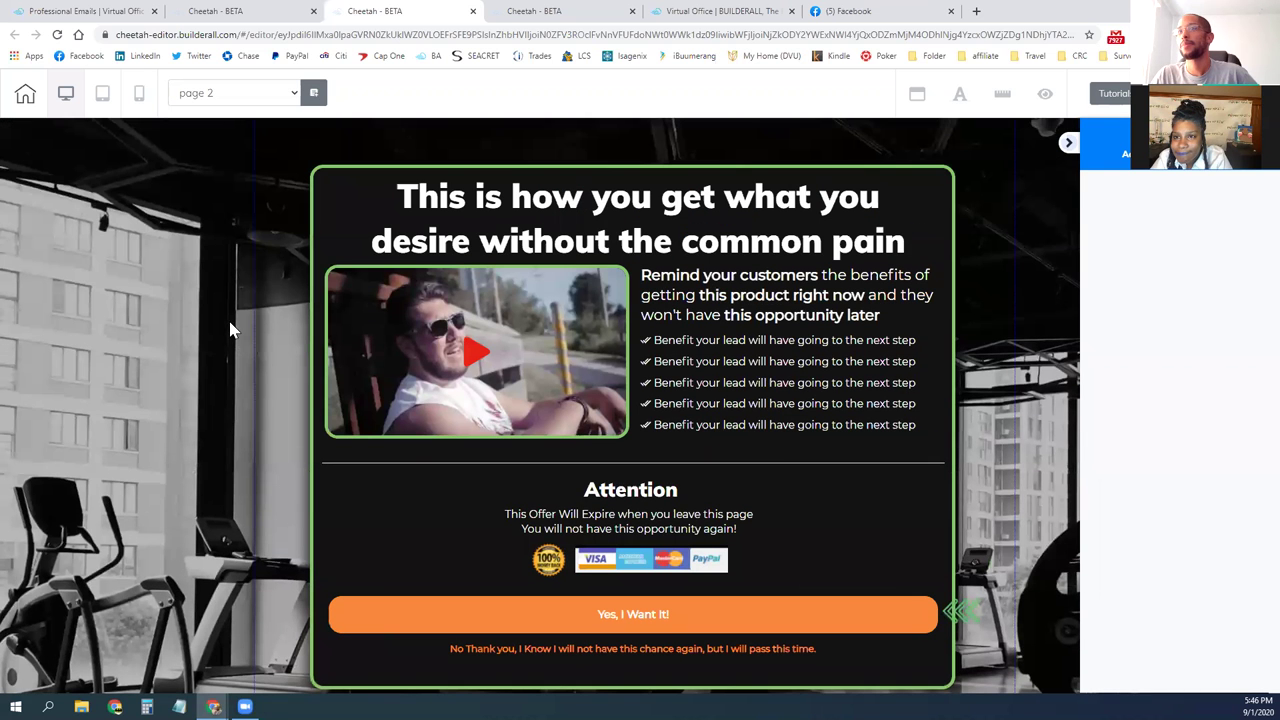
Step: Return to the site's page list, open the Agency Reverse Squeeze page for editing and display the elements available to add
{"action": "left_click", "coordinate": [250, 12]}
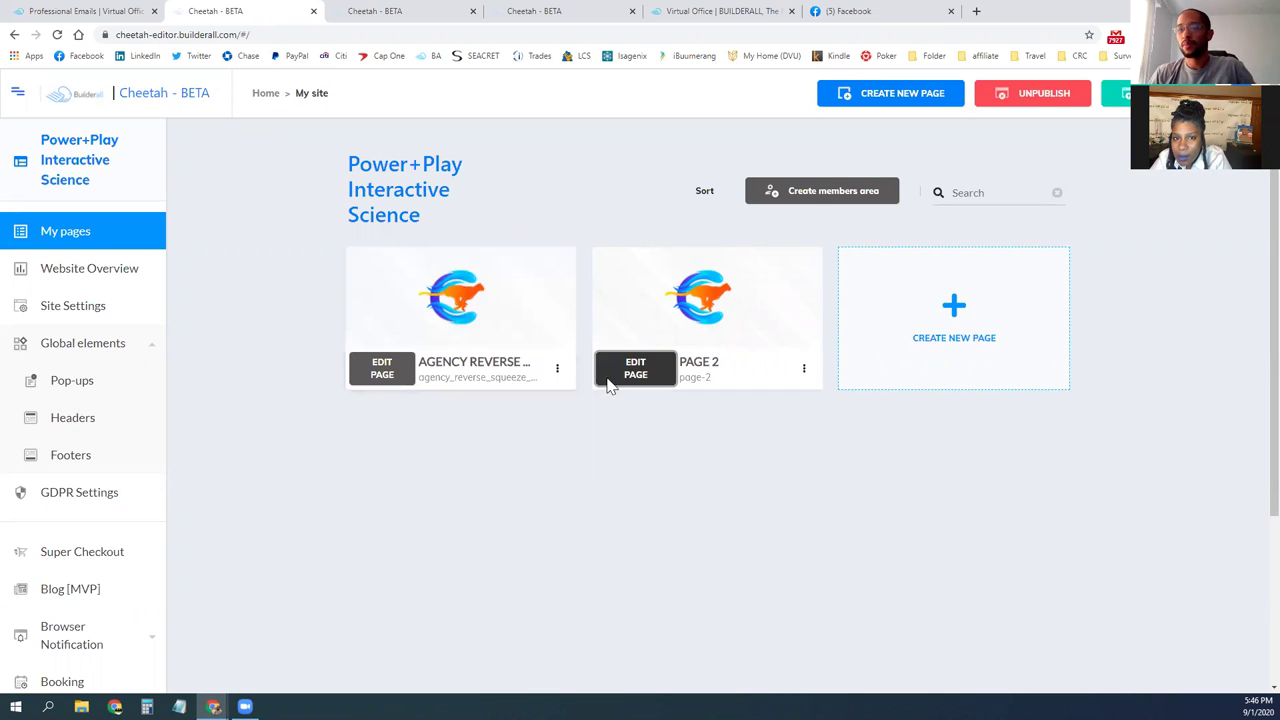
{"action": "left_click", "coordinate": [378, 376]}
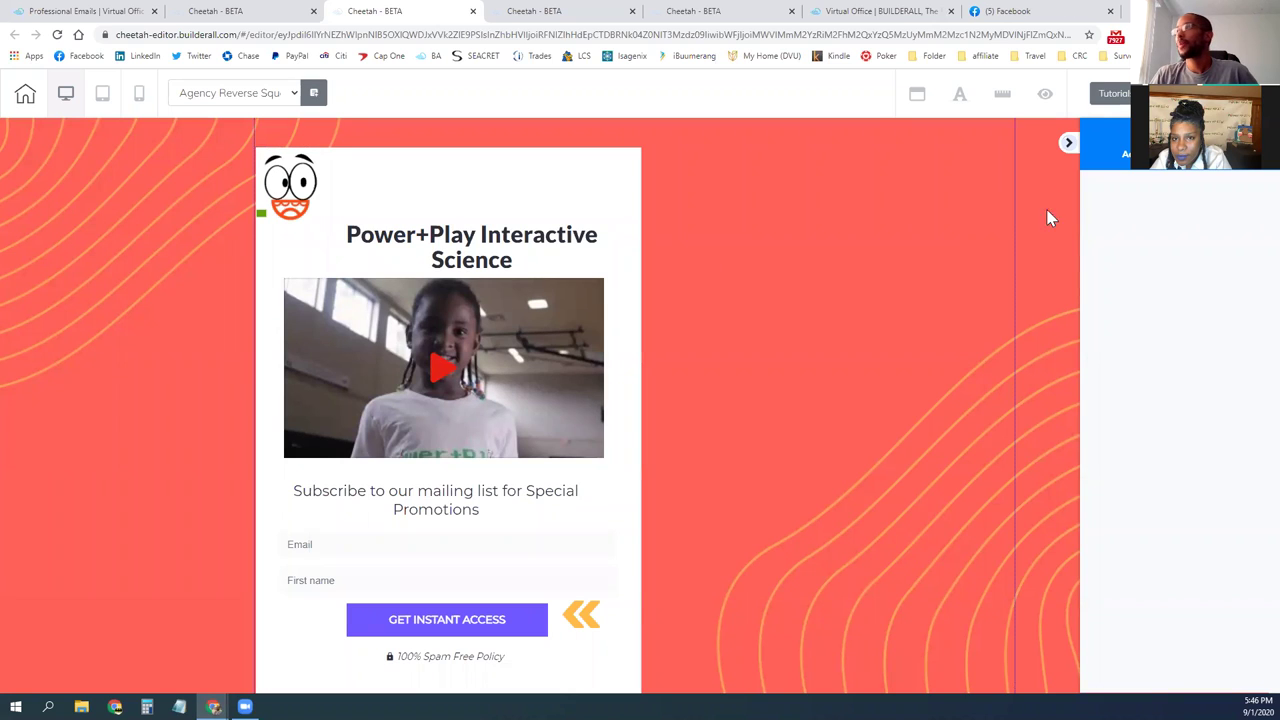
{"action": "left_click", "coordinate": [1230, 200]}
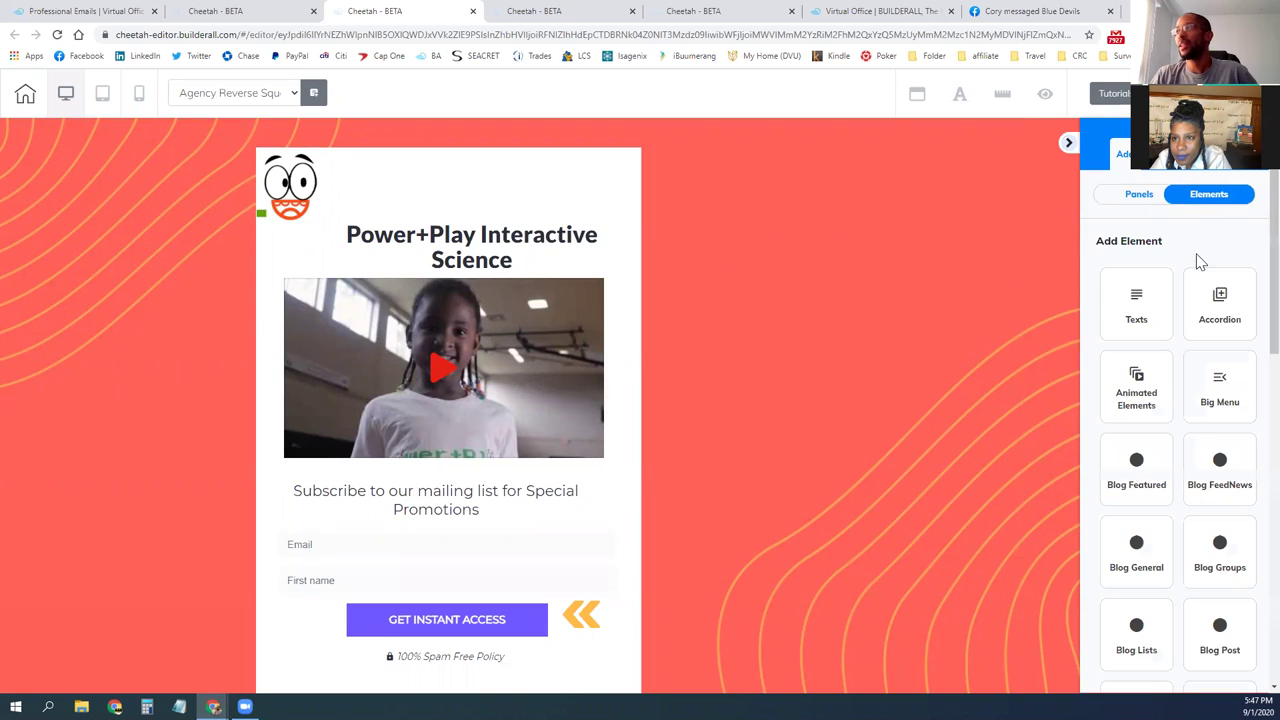
Step: Add a horizontal Menu element with Home, About, Services, Projects and Contact Us across the top of the page
{"action": "scroll", "coordinate": [1204, 472], "scroll_direction": "down", "scroll_amount": 3}
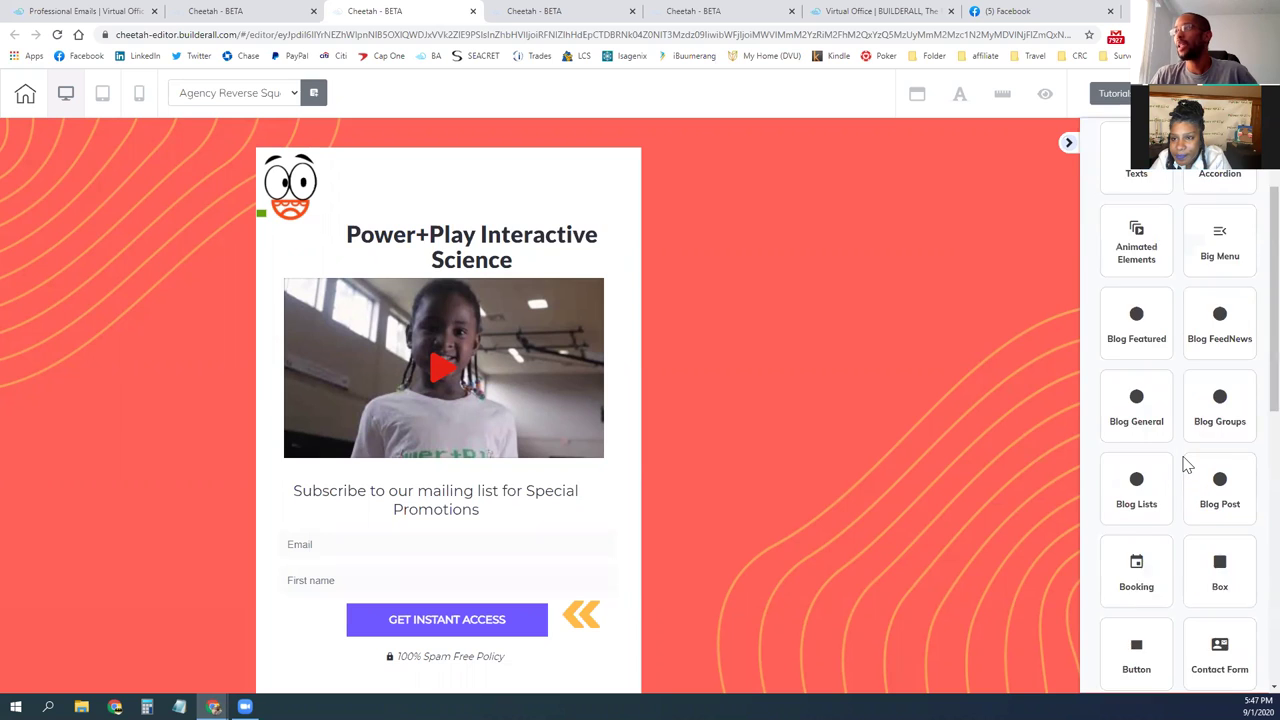
{"action": "scroll", "coordinate": [1155, 473], "scroll_direction": "down", "scroll_amount": 3}
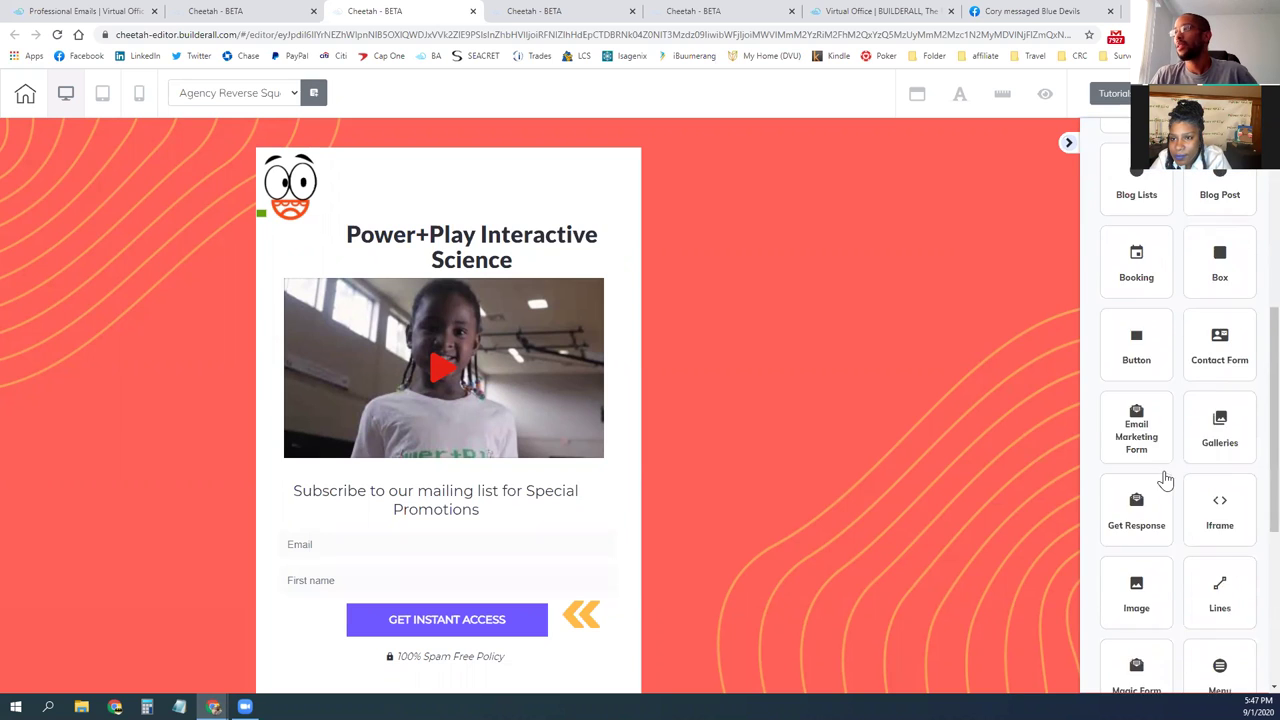
{"action": "scroll", "coordinate": [1176, 481], "scroll_direction": "down", "scroll_amount": 1}
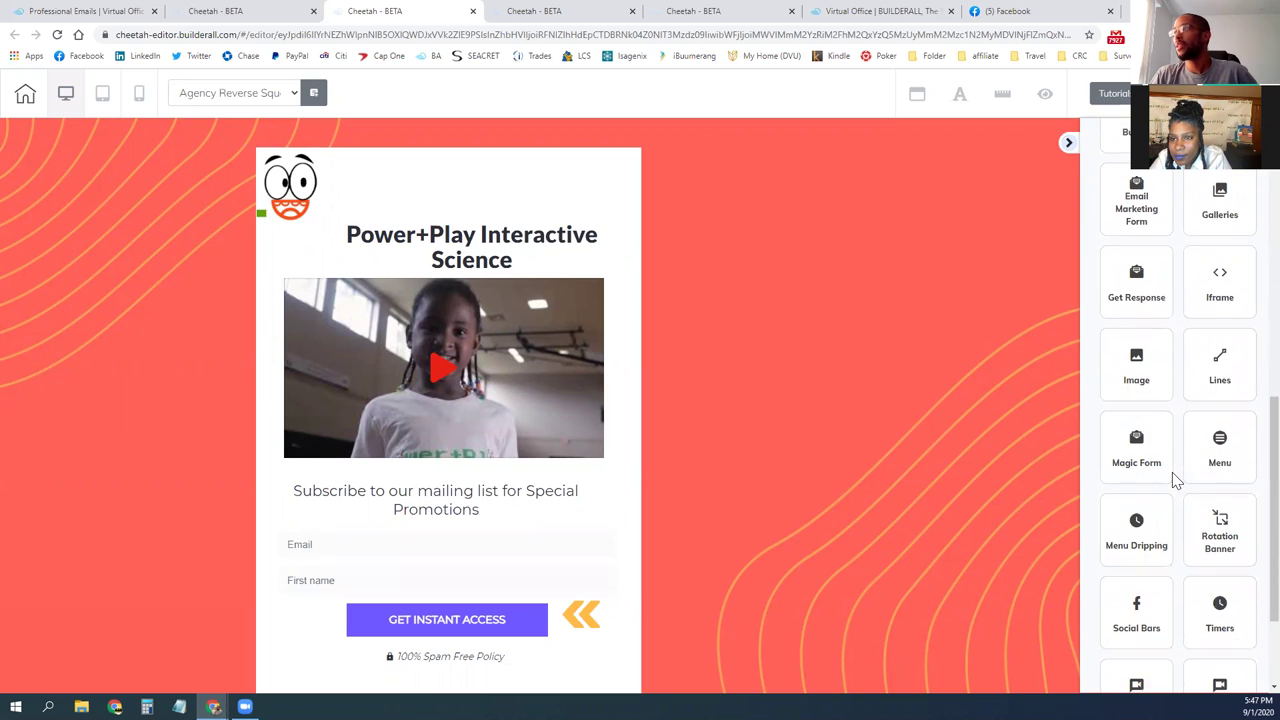
{"action": "left_click", "coordinate": [1221, 451]}
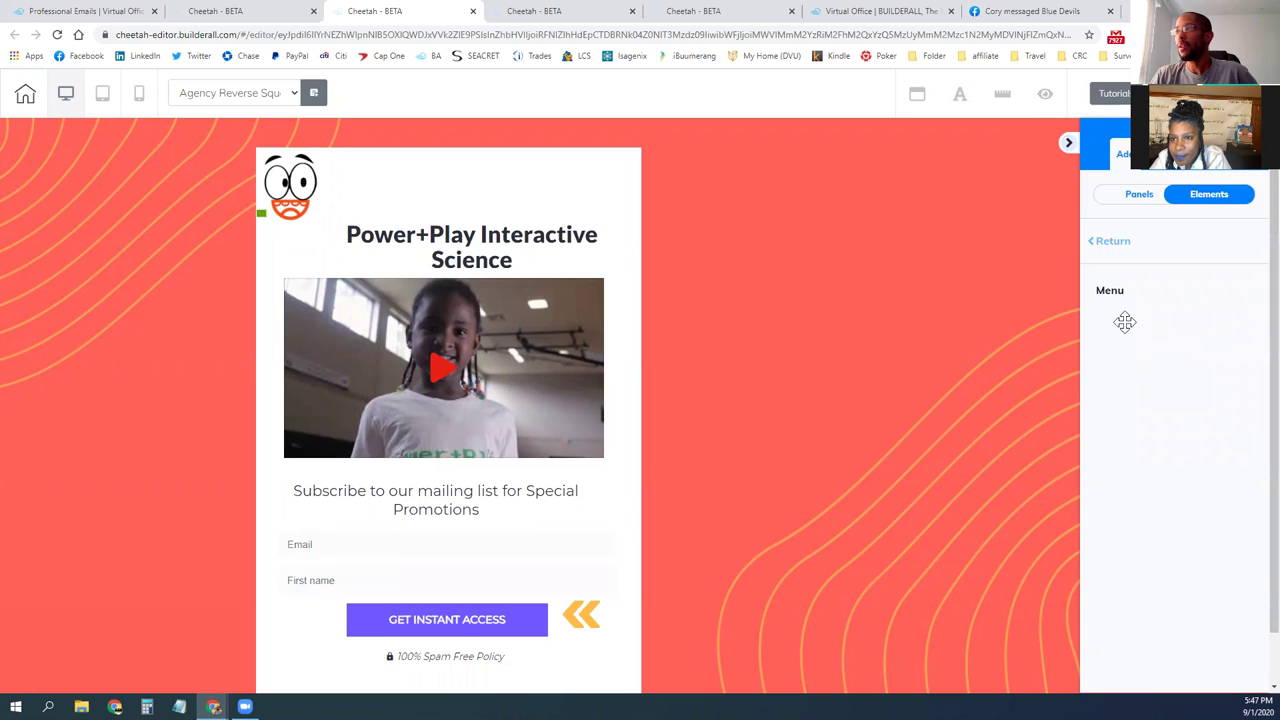
{"action": "left_click_drag", "start_coordinate": [1128, 357], "coordinate": [795, 297]}
{"action": "left_click_drag", "start_coordinate": [849, 240], "coordinate": [531, 171]}
Step: Lower the menu and the white sign-up box slightly, and shift the box left so it clears the menu's dropdowns
{"action": "left_click", "coordinate": [383, 209]}
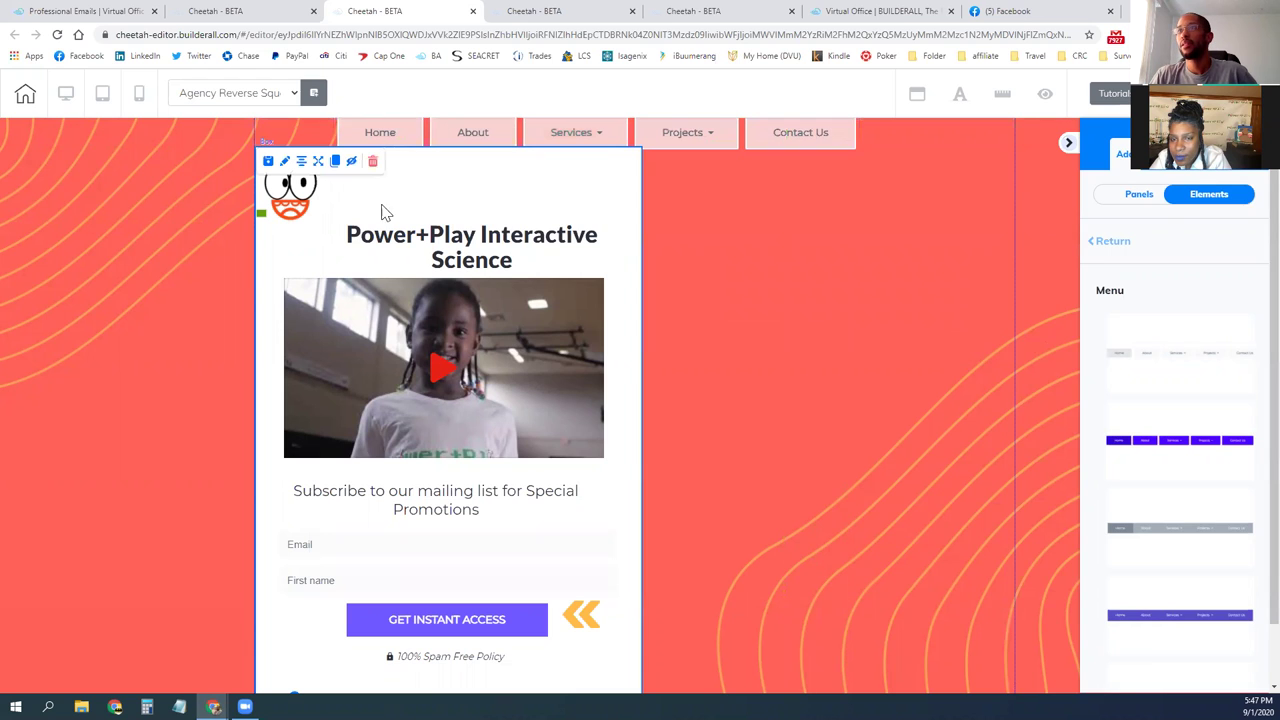
{"action": "left_click", "coordinate": [176, 204]}
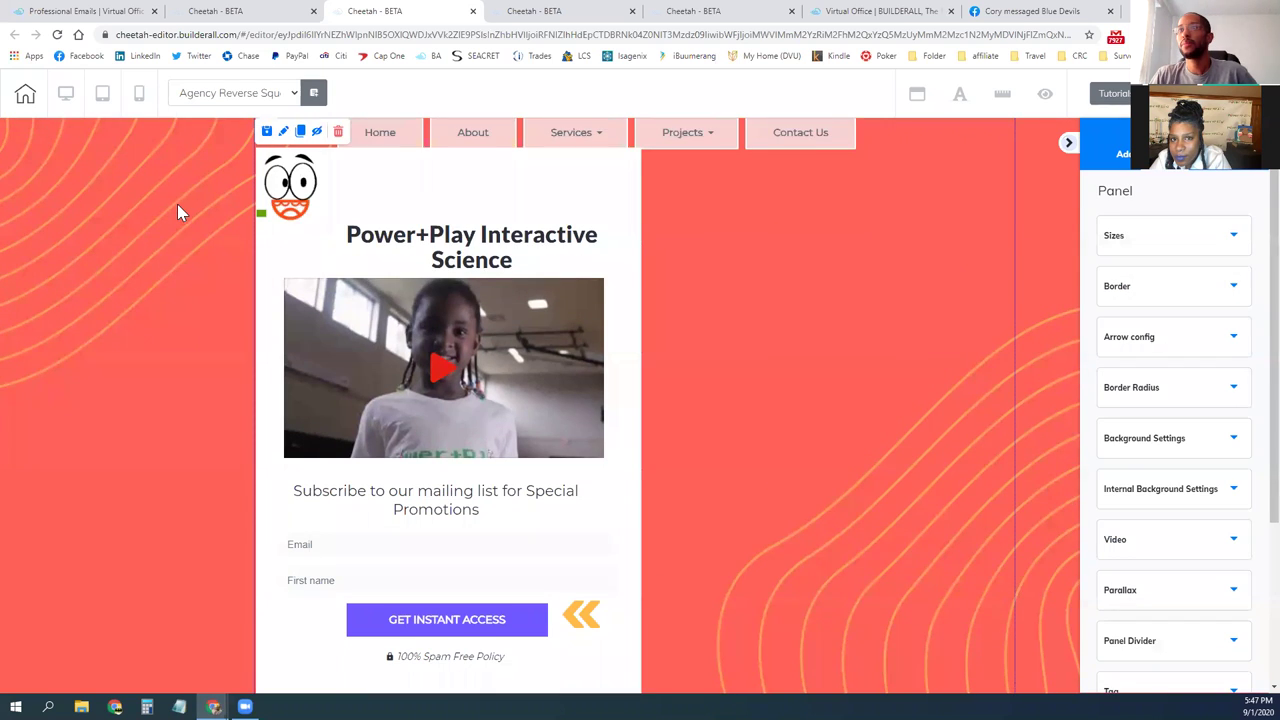
{"action": "scroll", "coordinate": [193, 225], "scroll_direction": "down", "scroll_amount": 3}
{"action": "scroll", "coordinate": [193, 225], "scroll_direction": "up", "scroll_amount": 3}
{"action": "left_click_drag", "start_coordinate": [522, 148], "coordinate": [523, 158]}
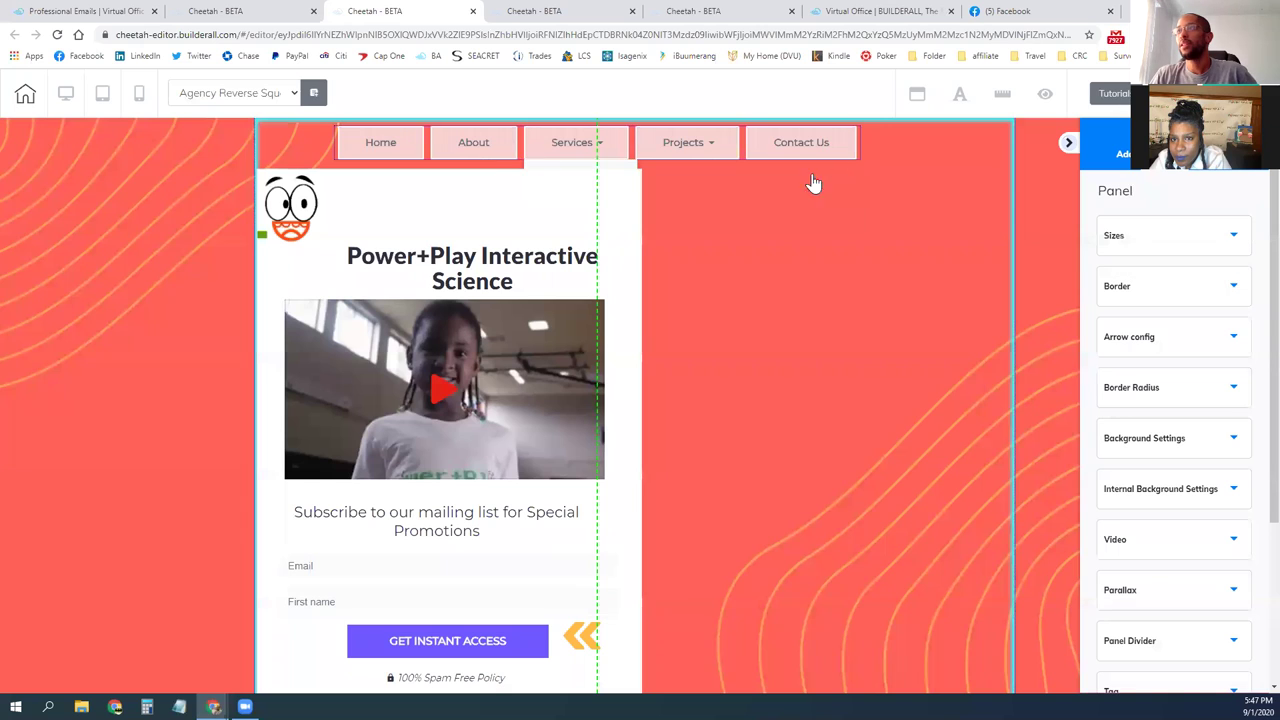
{"action": "mouse_move", "coordinate": [708, 157]}
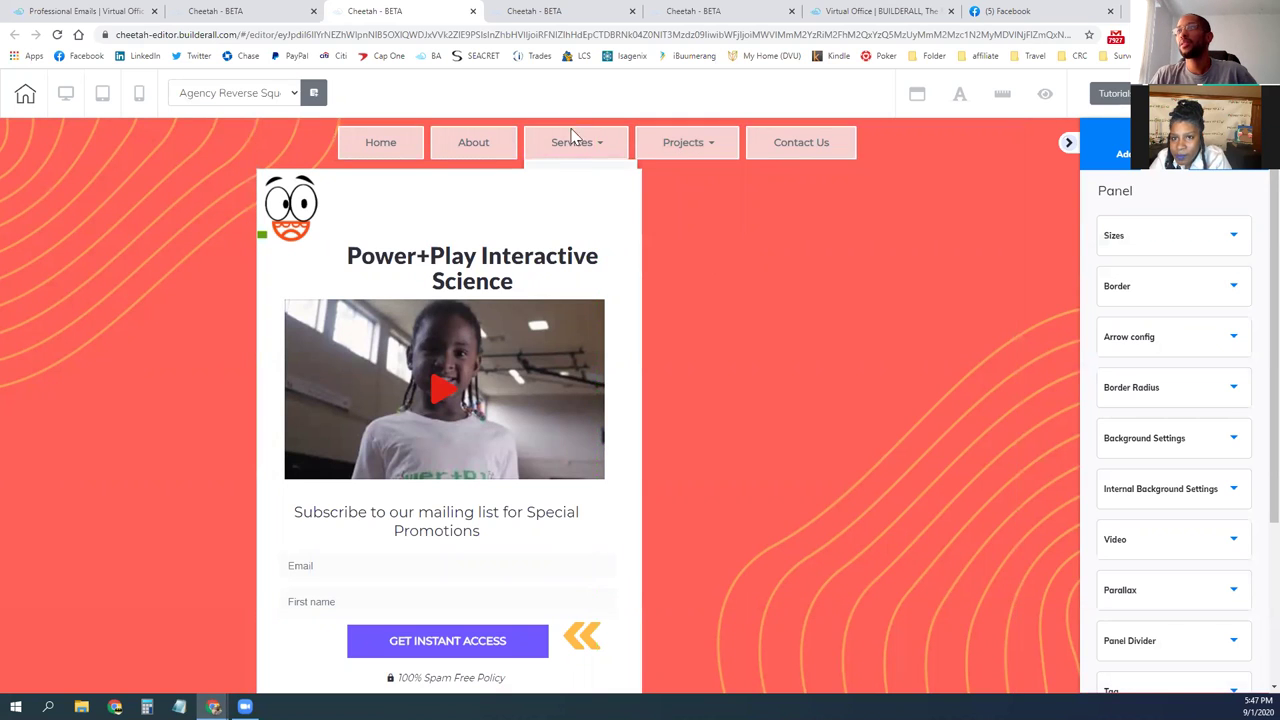
{"action": "left_click_drag", "start_coordinate": [597, 209], "coordinate": [402, 224]}
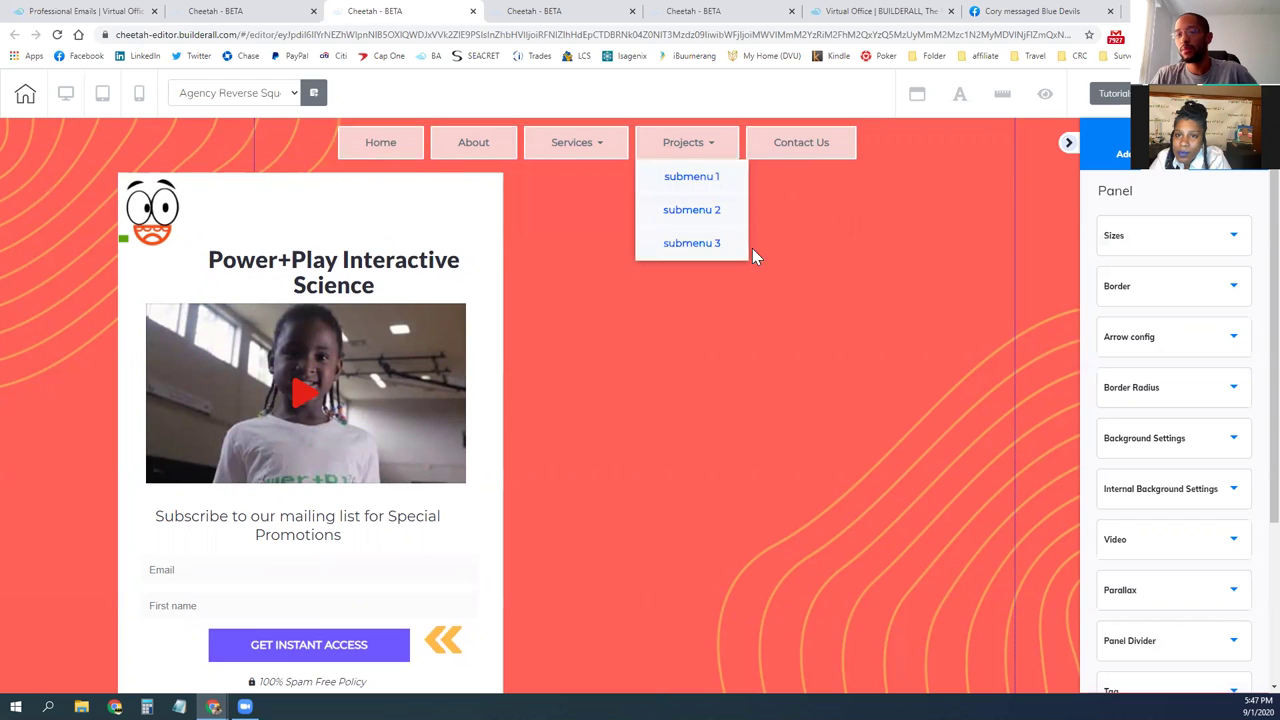
{"action": "left_click", "coordinate": [737, 392]}
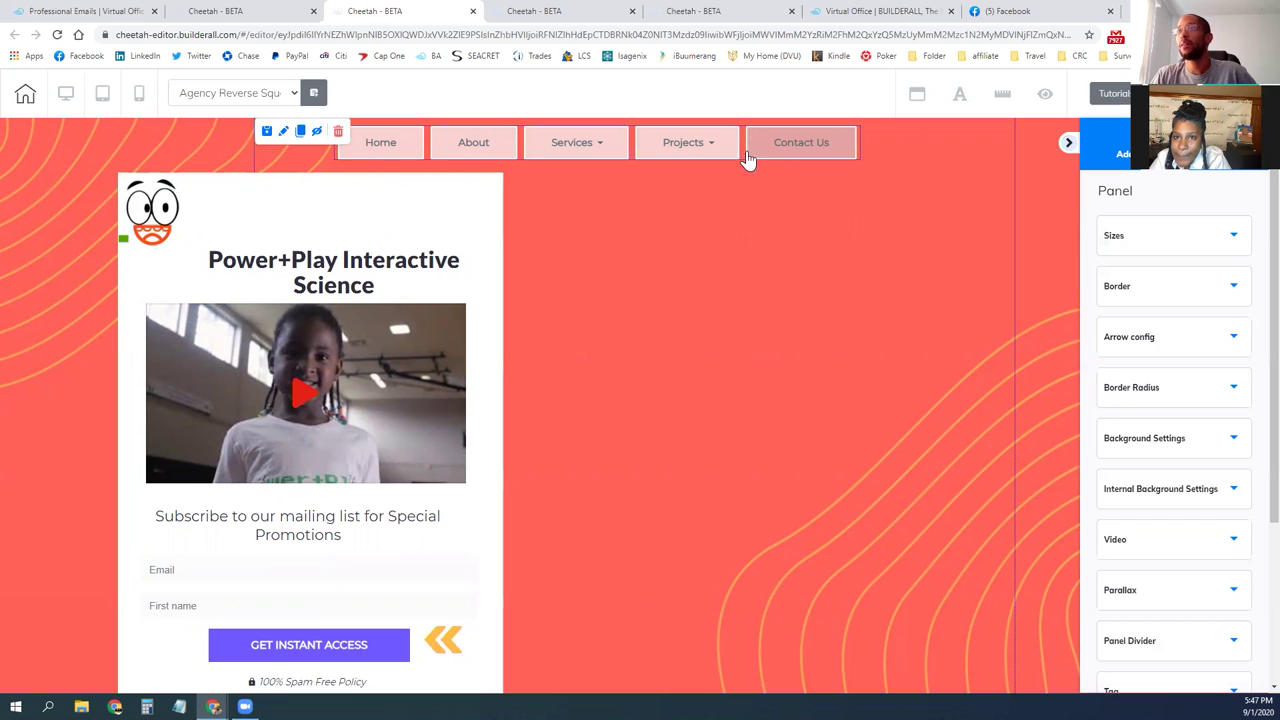
Step: Add a new item labelled "Products" to the menu's item list
{"action": "left_click", "coordinate": [336, 150]}
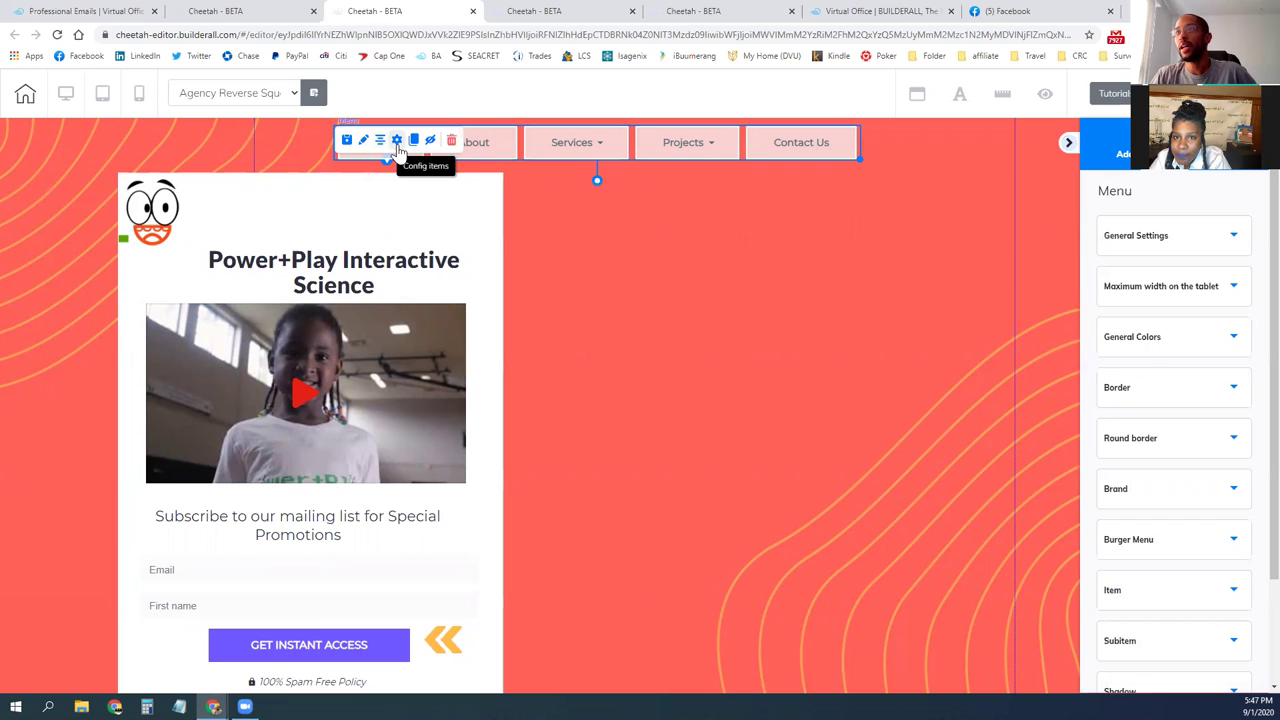
{"action": "left_click", "coordinate": [397, 143]}
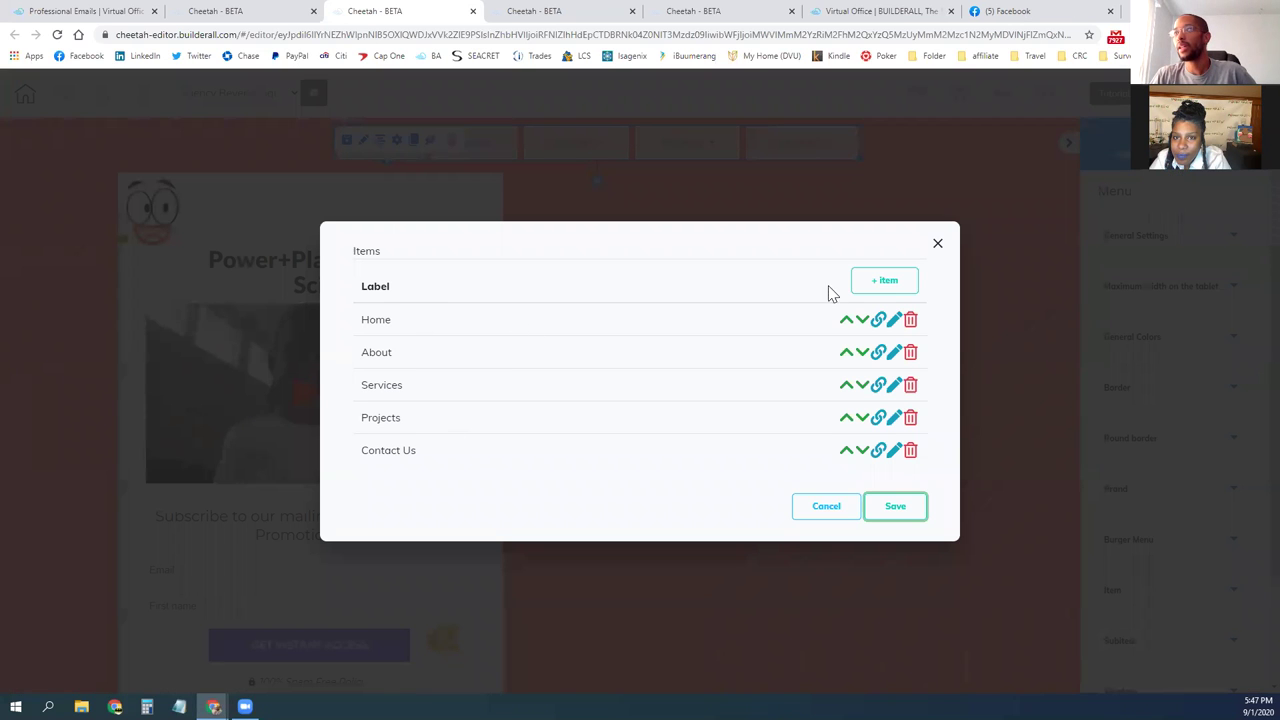
{"action": "left_click", "coordinate": [890, 285]}
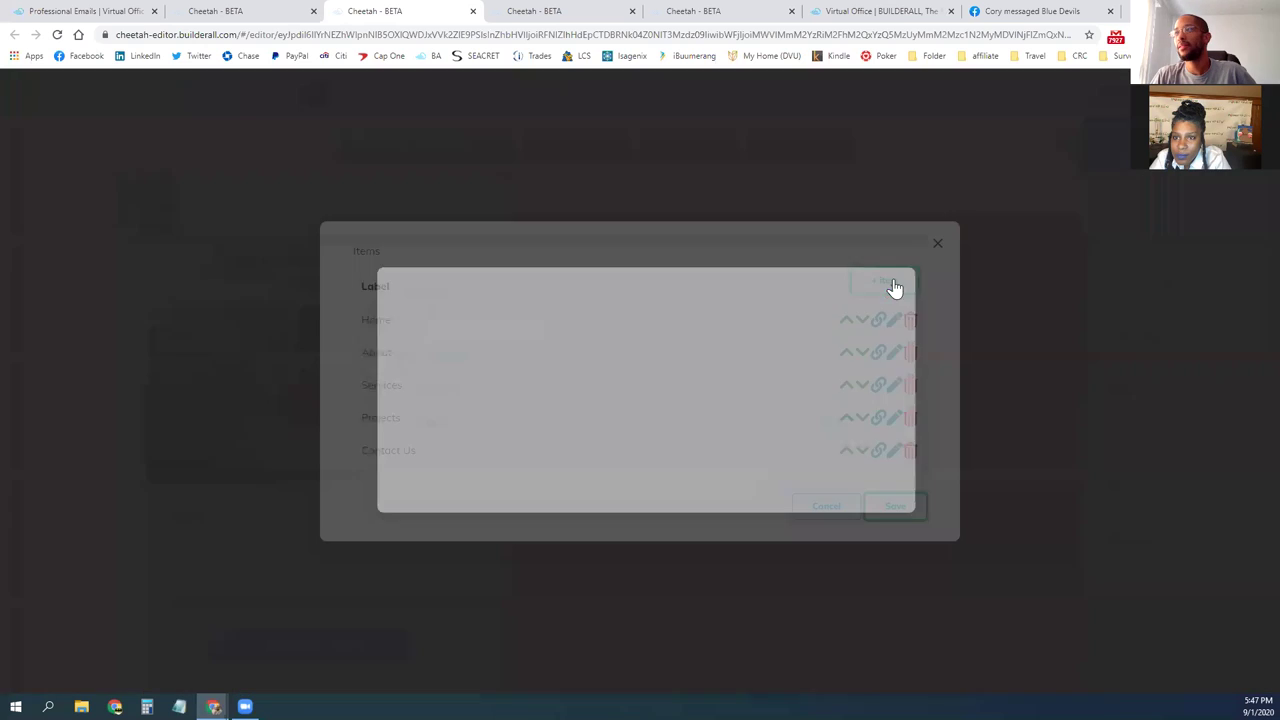
{"action": "left_click", "coordinate": [480, 314]}
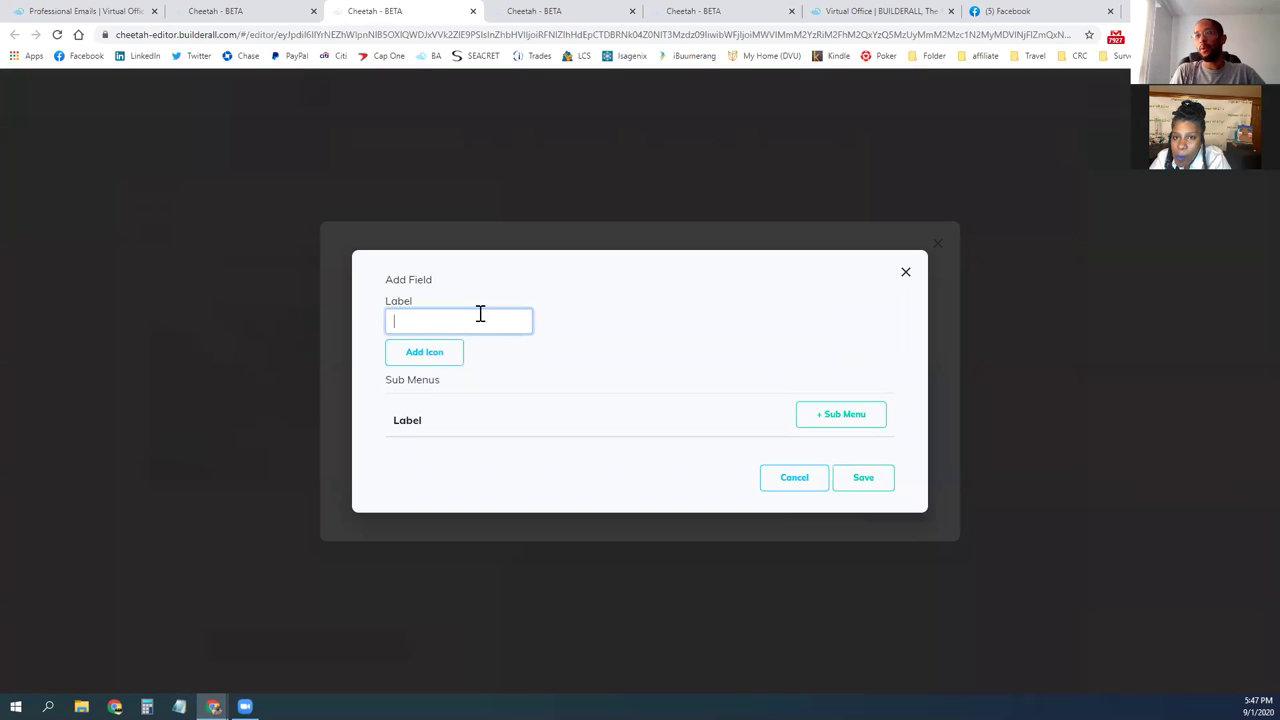
{"action": "type", "text": "Products"}
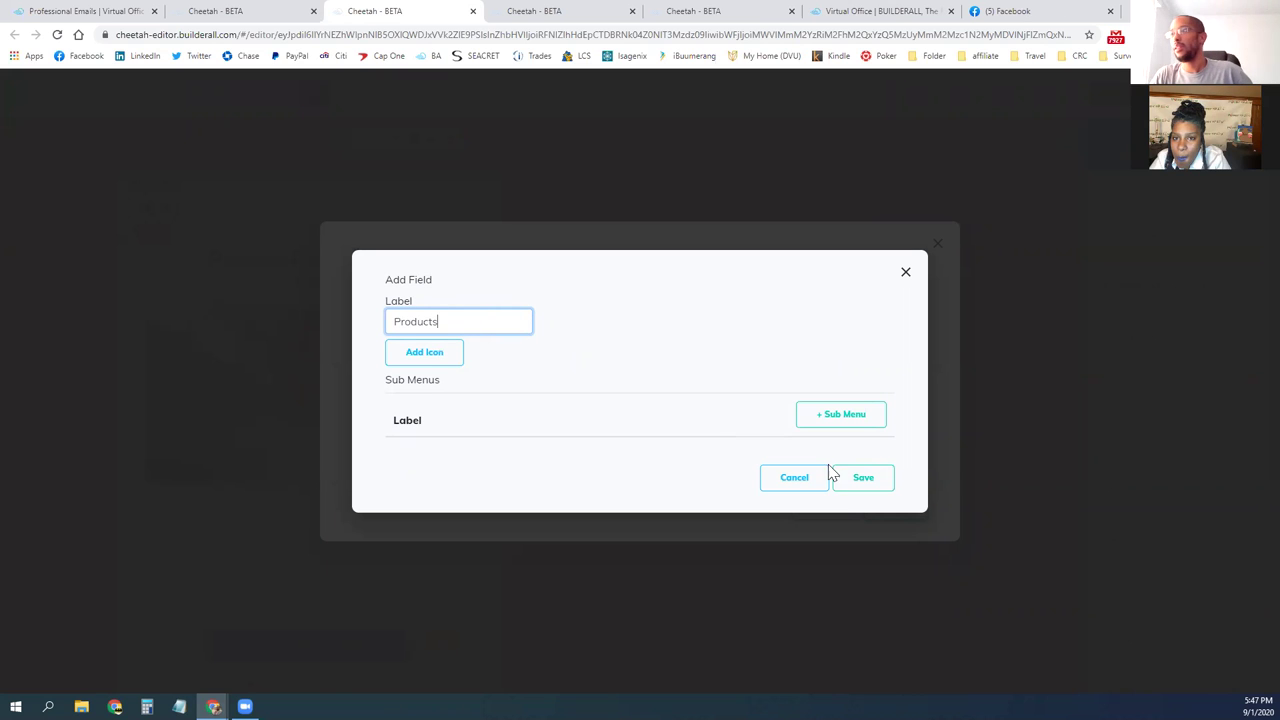
{"action": "left_click", "coordinate": [863, 480]}
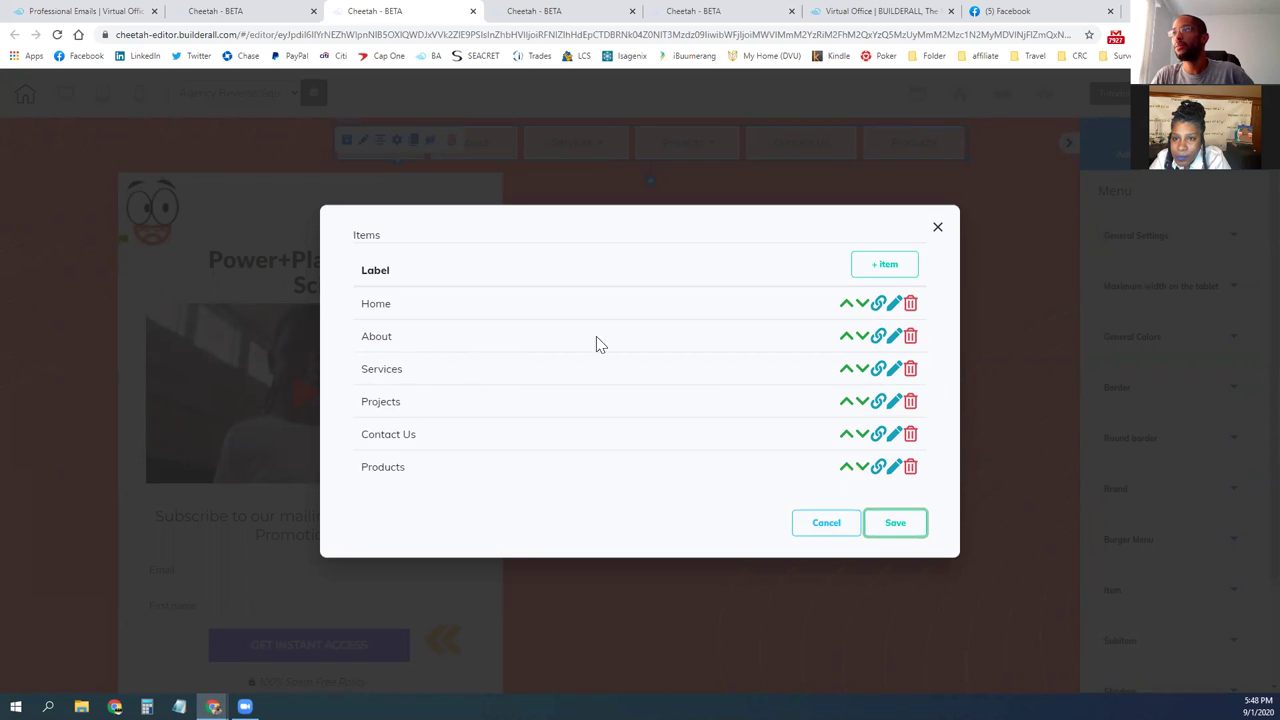
Step: Add an unlabelled item containing a submenu named "pages" to the menu's item list and save the menu
{"action": "left_click", "coordinate": [884, 264]}
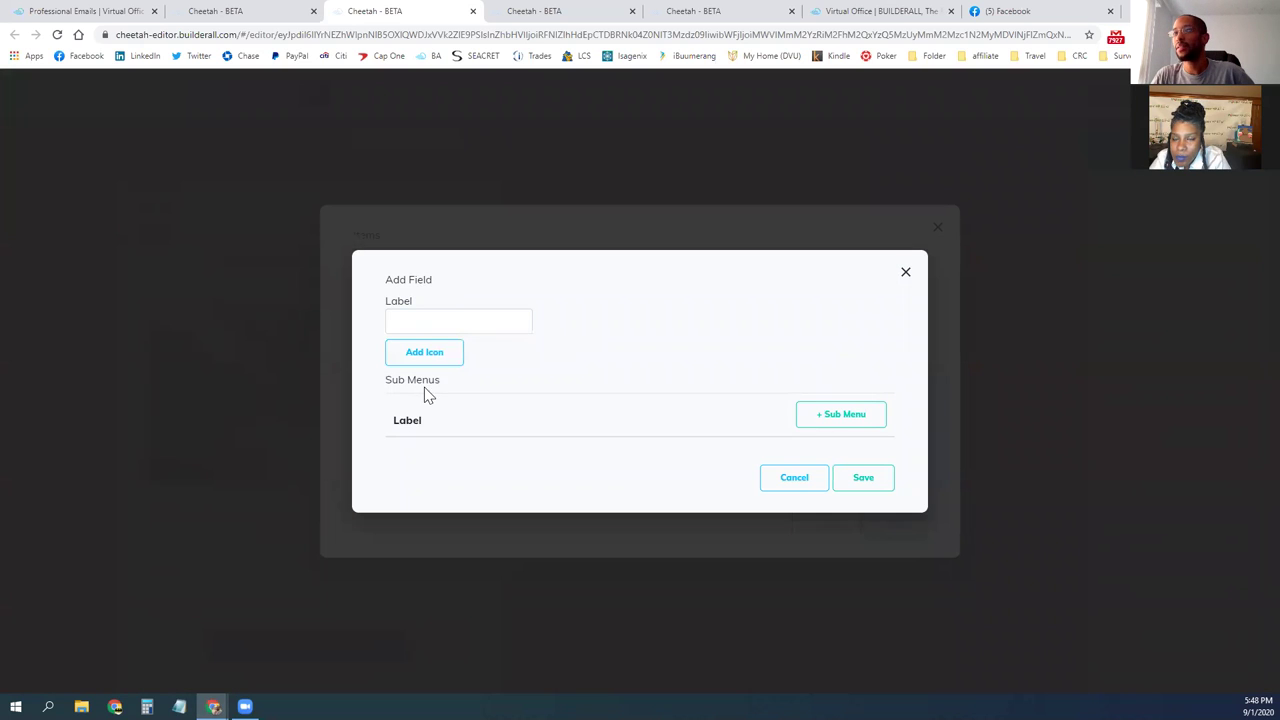
{"action": "left_click", "coordinate": [836, 420]}
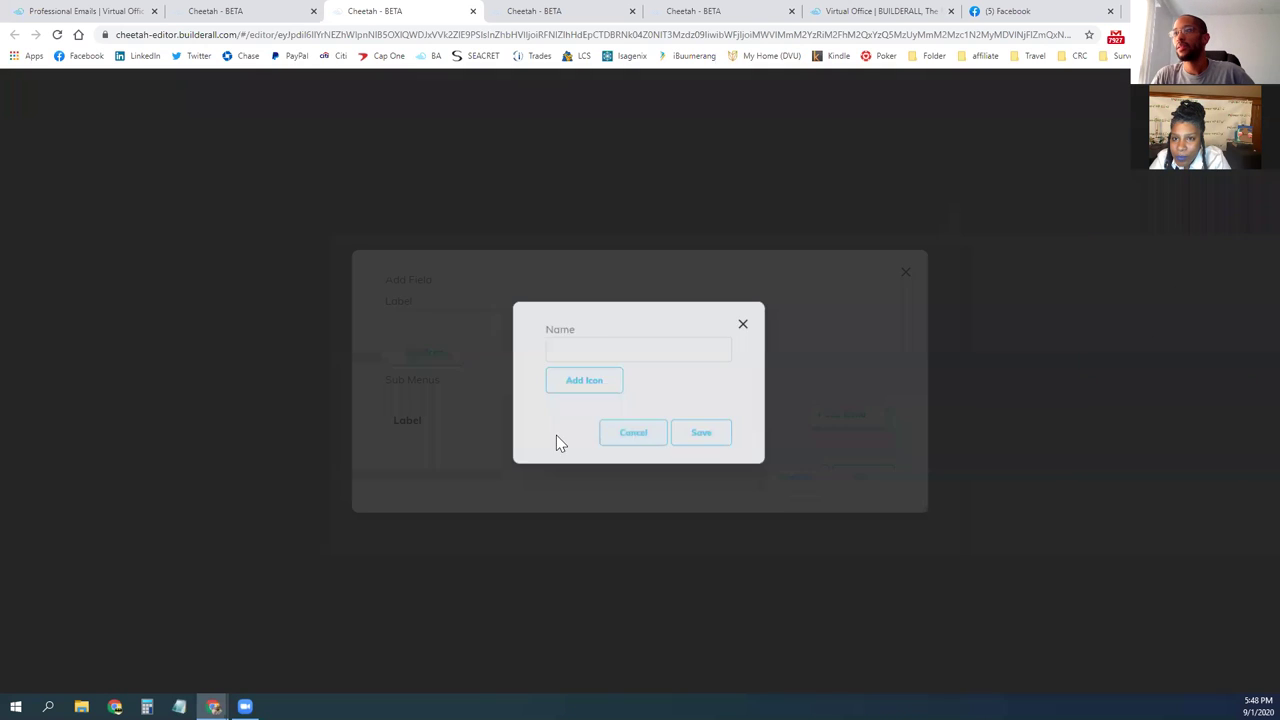
{"action": "left_click", "coordinate": [596, 352]}
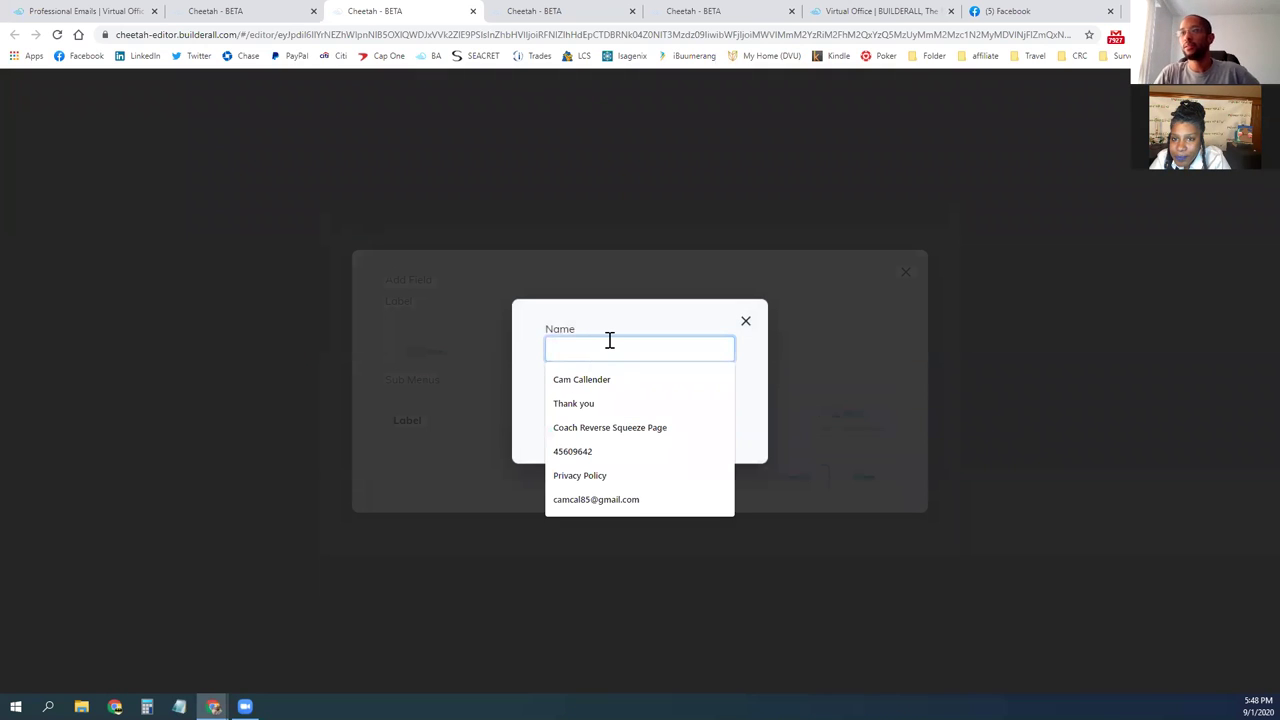
{"action": "type", "text": "pages"}
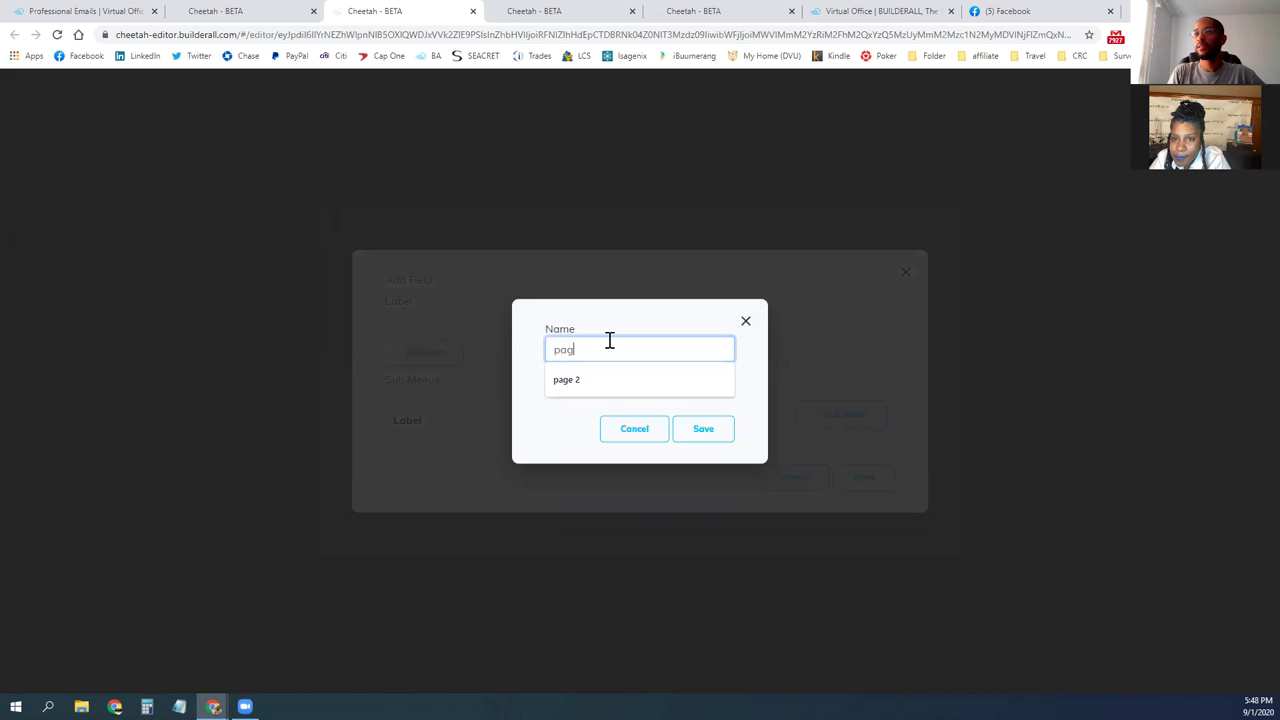
{"action": "left_click", "coordinate": [702, 432]}
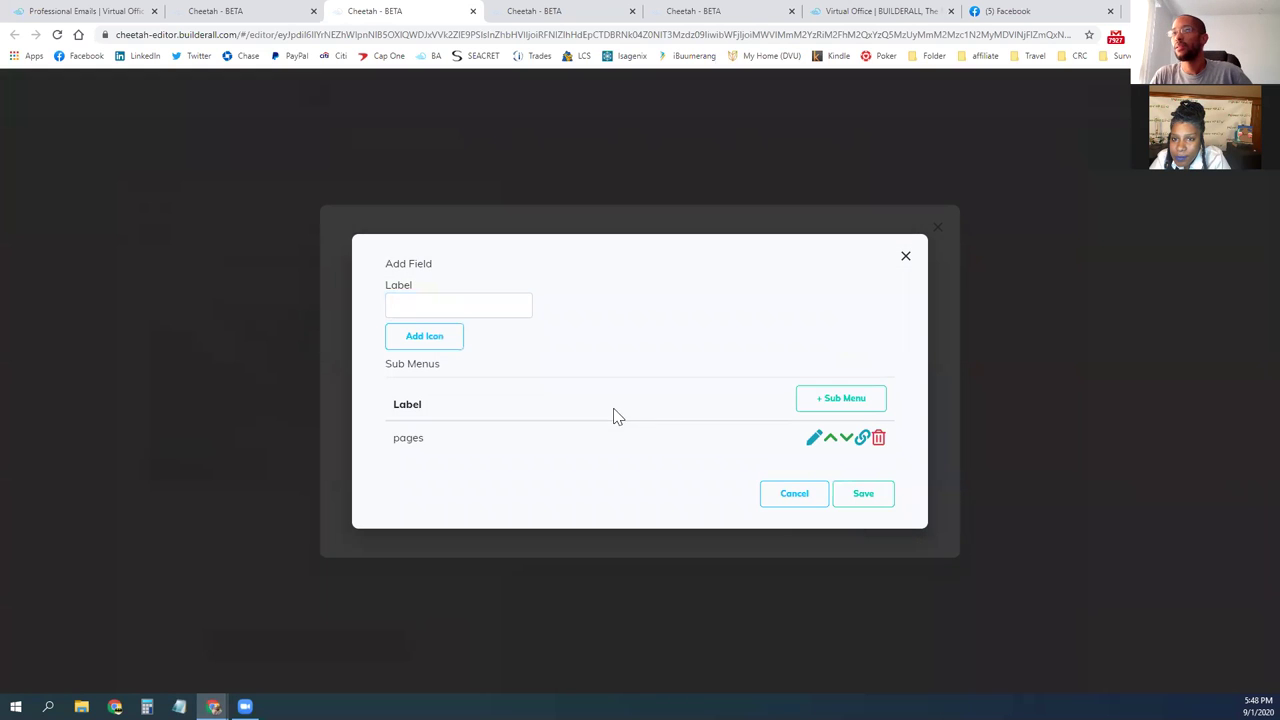
{"action": "left_click", "coordinate": [870, 497]}
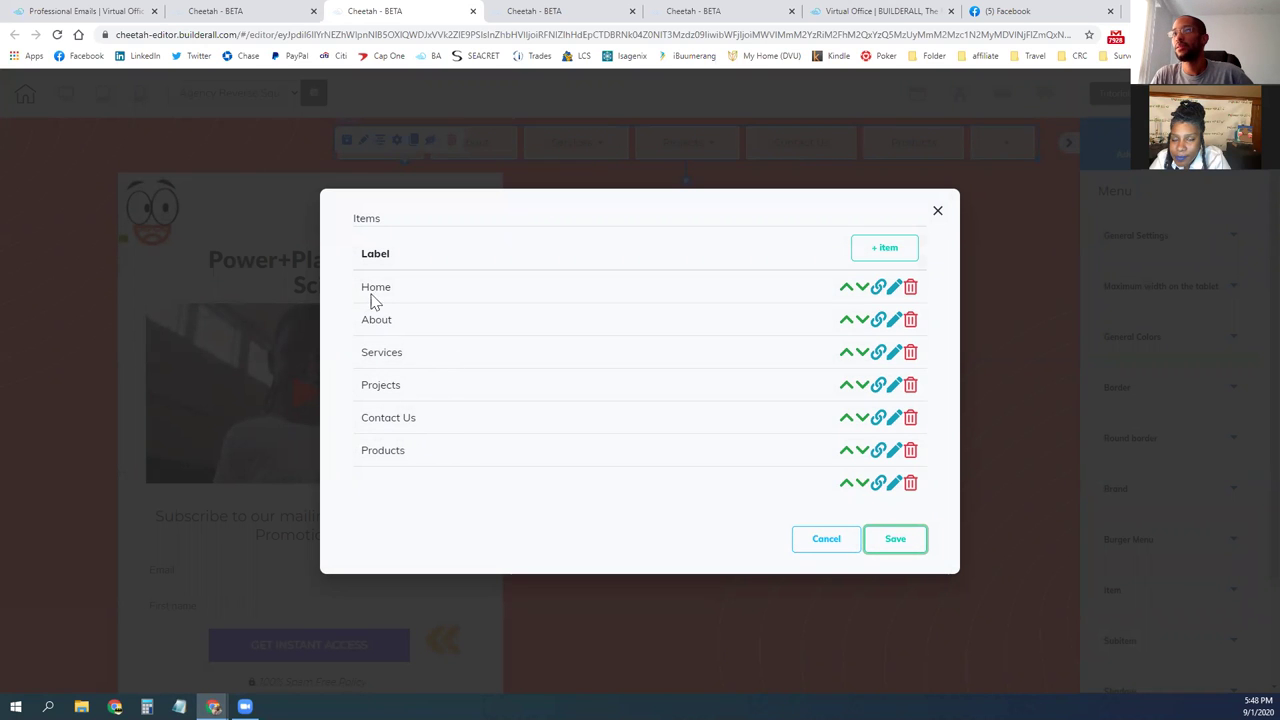
{"action": "left_click", "coordinate": [895, 540]}
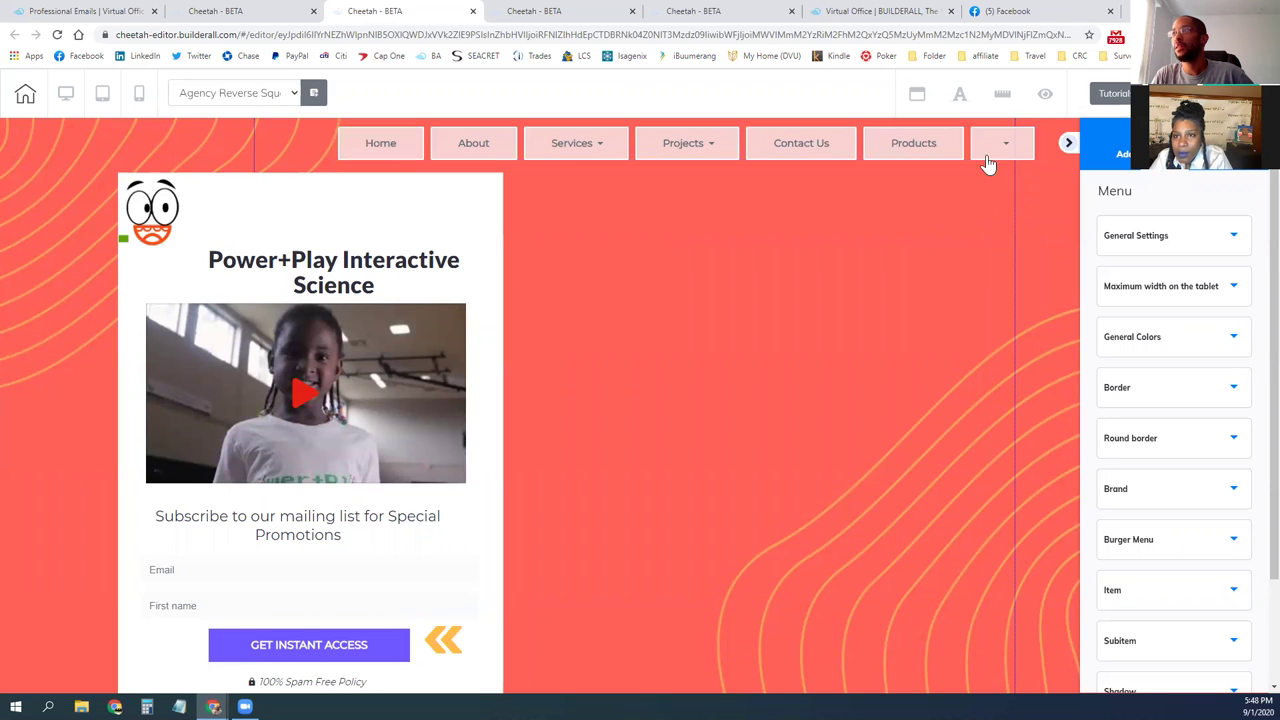
{"action": "mouse_move", "coordinate": [683, 160]}
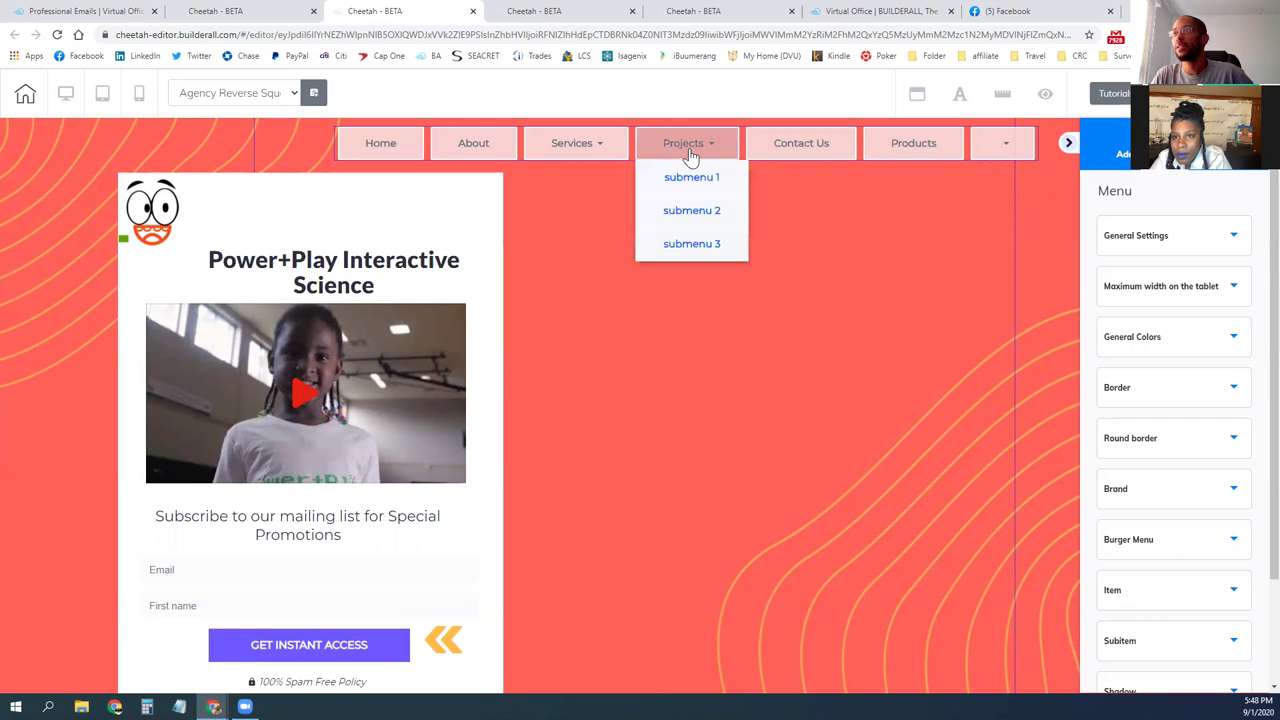
{"action": "mouse_move", "coordinate": [573, 152]}
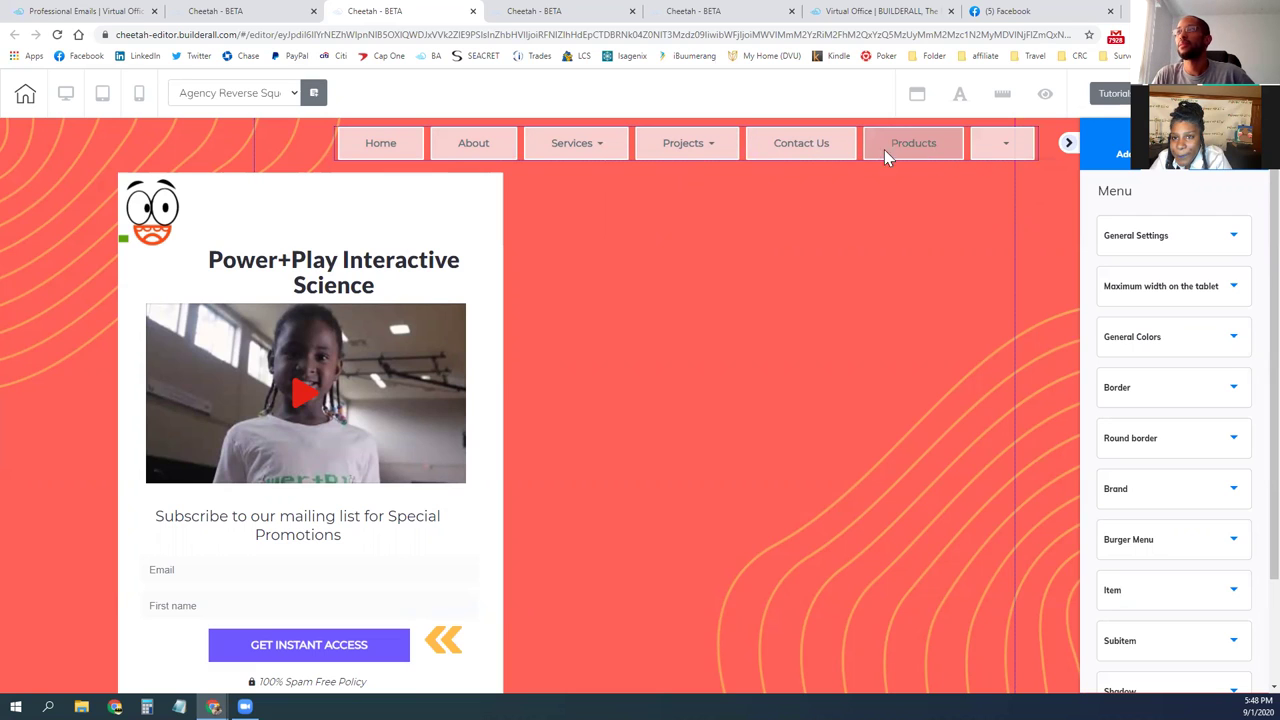
{"action": "mouse_move", "coordinate": [982, 155]}
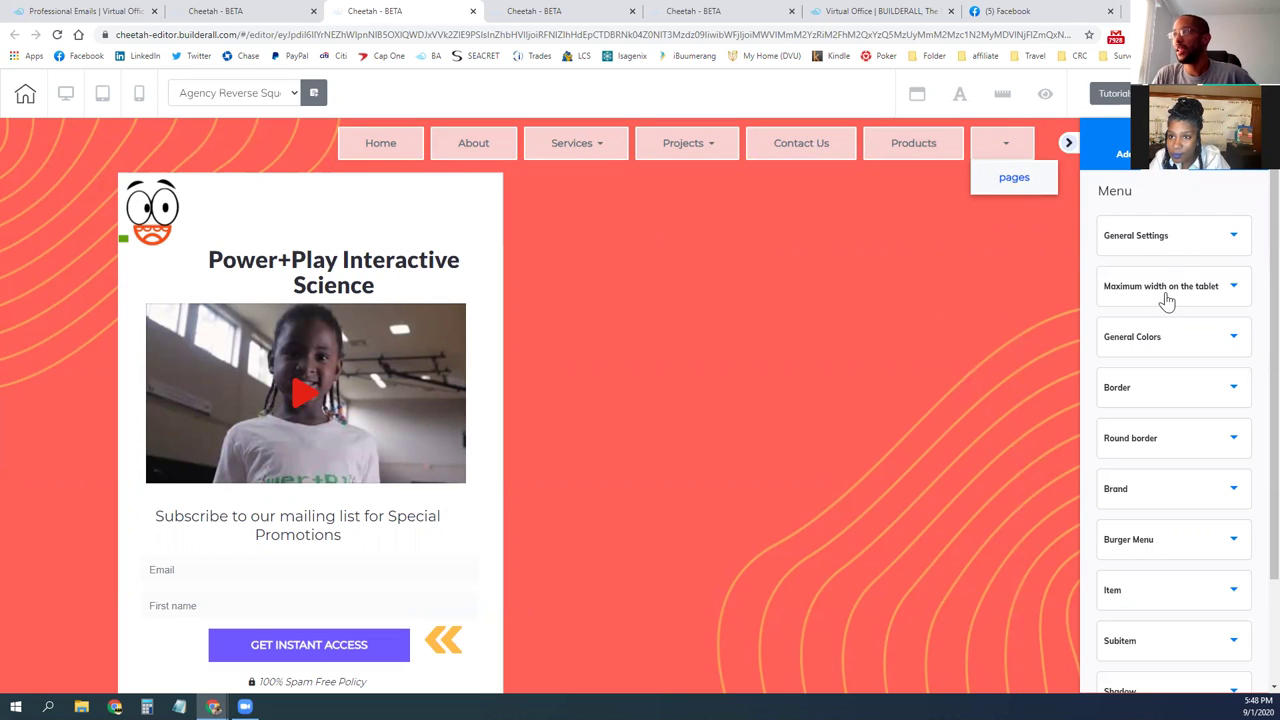
Step: Set the menu's solid background color to dark red with hex value 9F101000
{"action": "left_click", "coordinate": [1164, 244]}
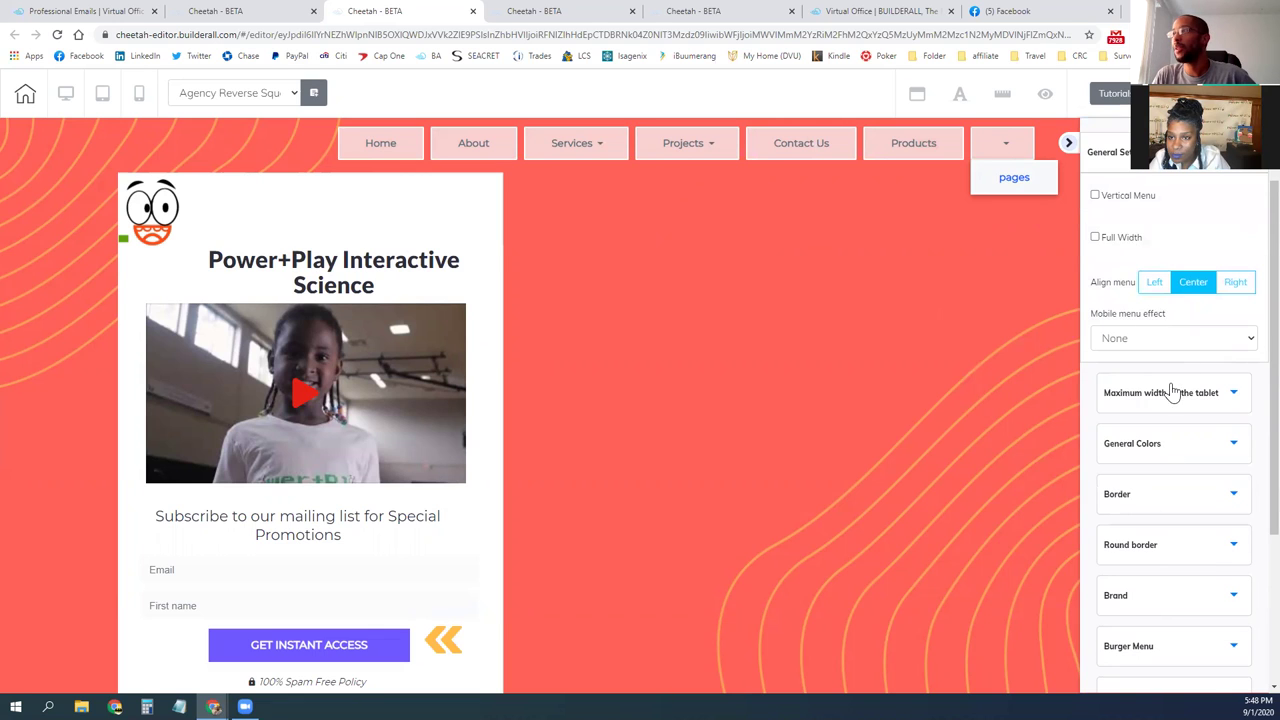
{"action": "scroll", "coordinate": [1145, 318], "scroll_direction": "down", "scroll_amount": 2}
{"action": "scroll", "coordinate": [1145, 318], "scroll_direction": "up", "scroll_amount": 2}
{"action": "scroll", "coordinate": [1140, 306], "scroll_direction": "down", "scroll_amount": 2}
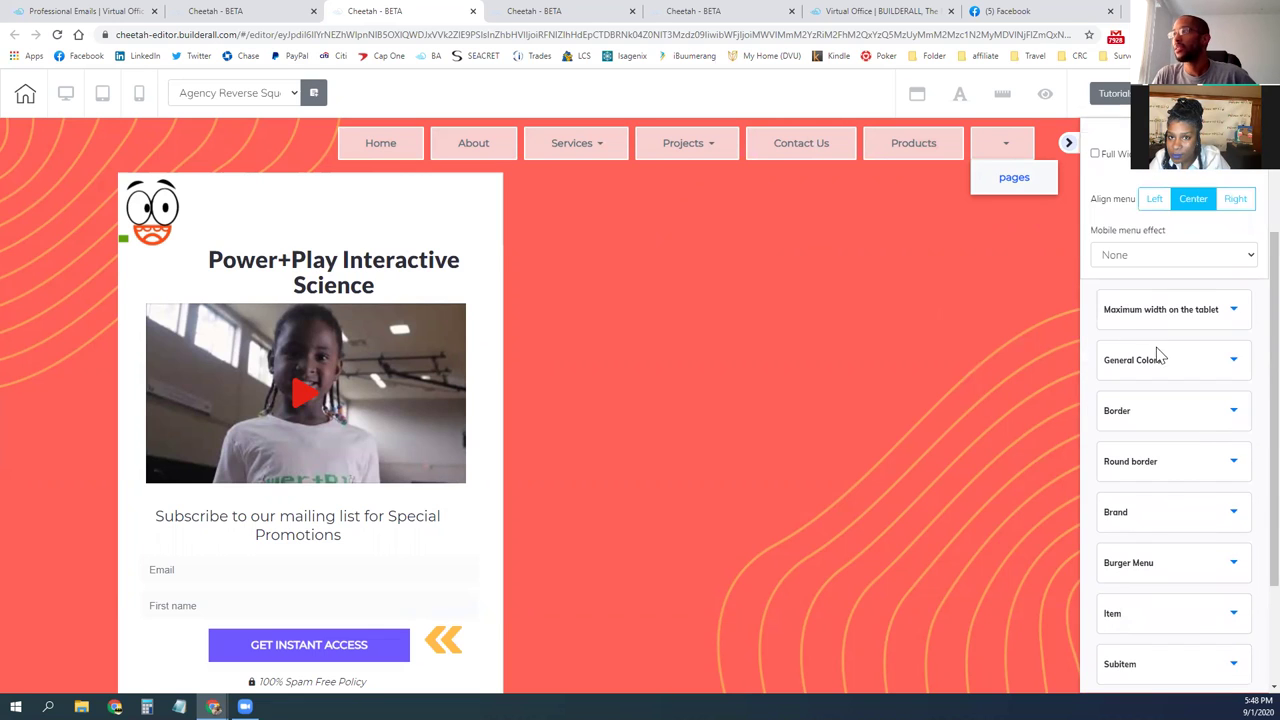
{"action": "left_click", "coordinate": [1138, 362]}
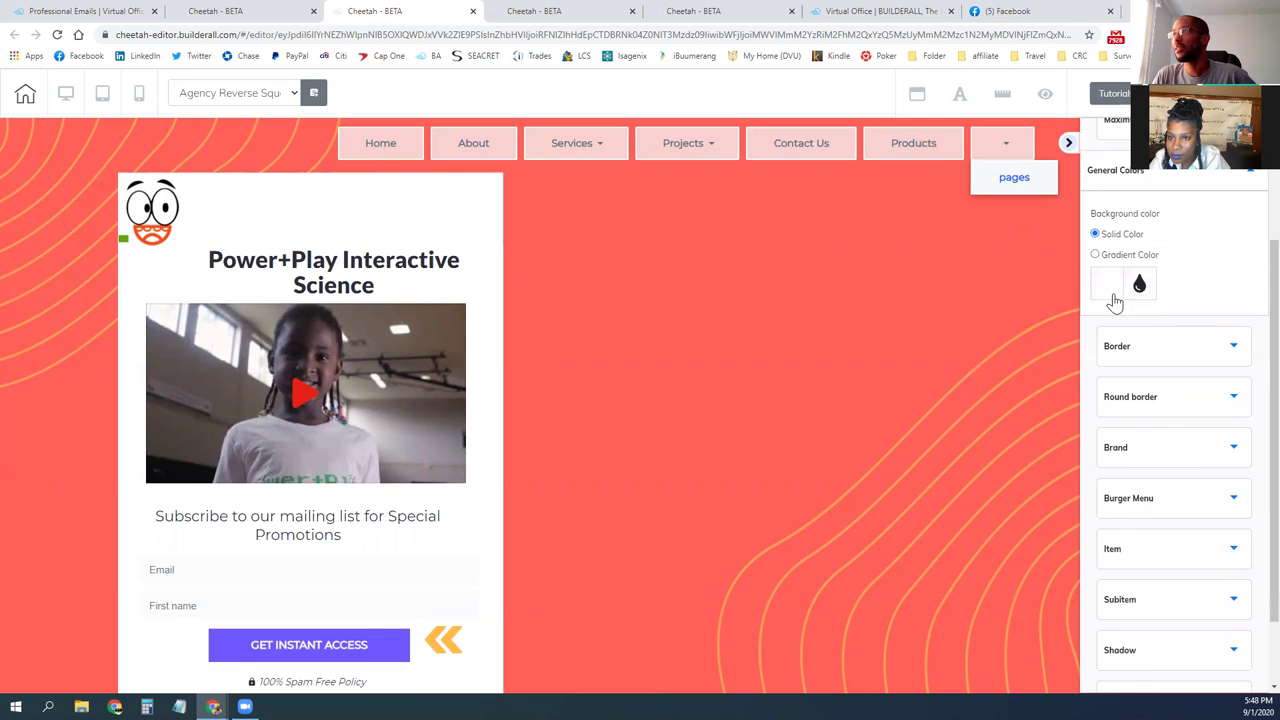
{"action": "left_click", "coordinate": [1107, 285]}
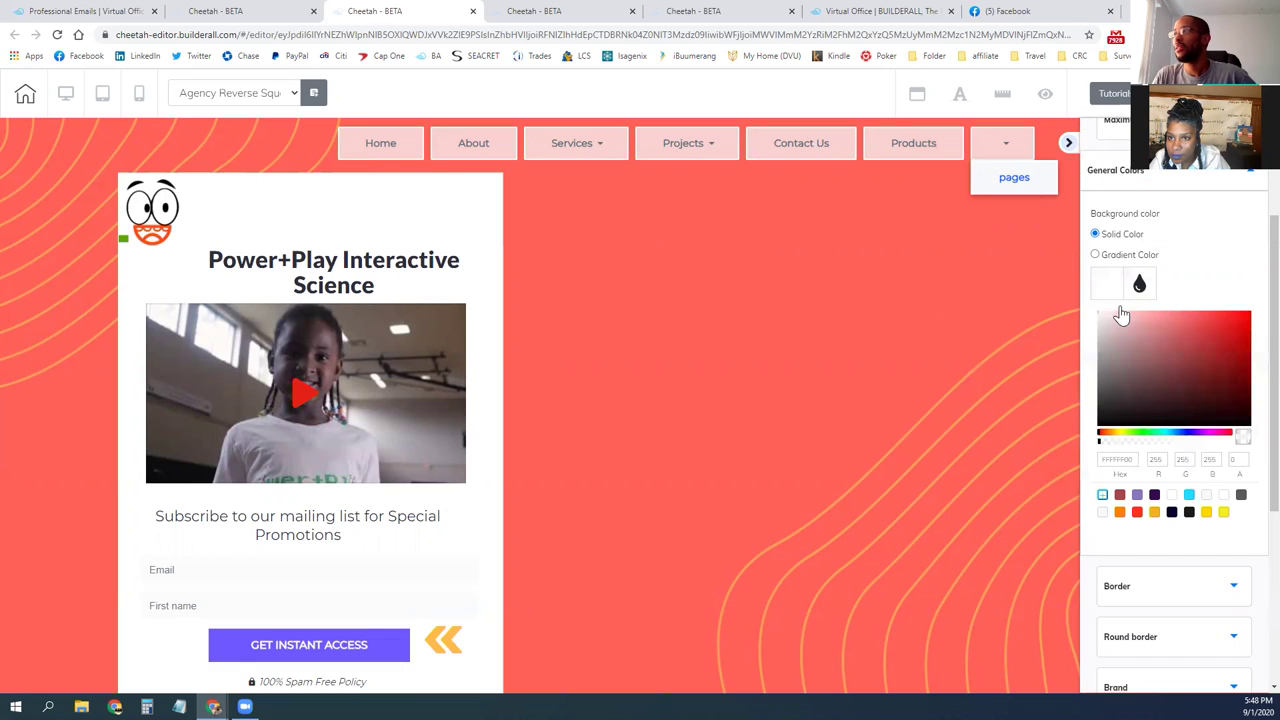
{"action": "left_click", "coordinate": [1193, 370]}
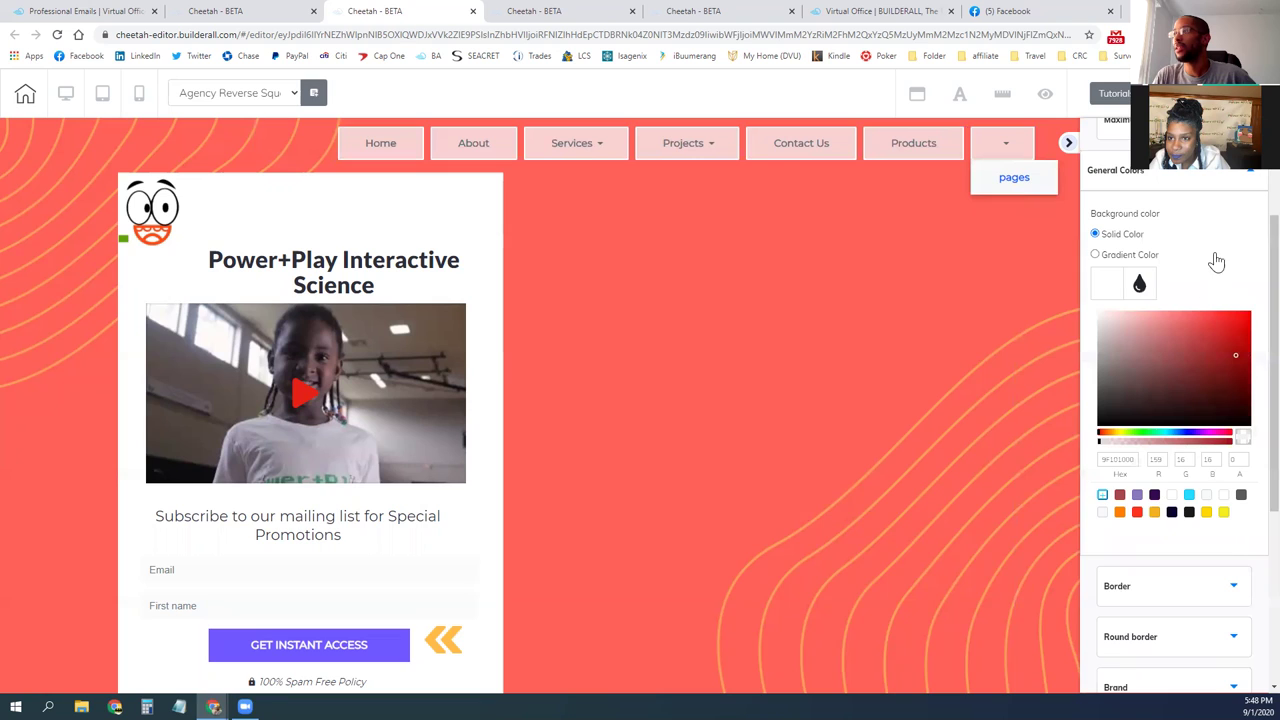
Step: Give the menu a border of size 3 with a dotted shape
{"action": "scroll", "coordinate": [1146, 425], "scroll_direction": "down", "scroll_amount": 3}
{"action": "left_click", "coordinate": [1134, 410]}
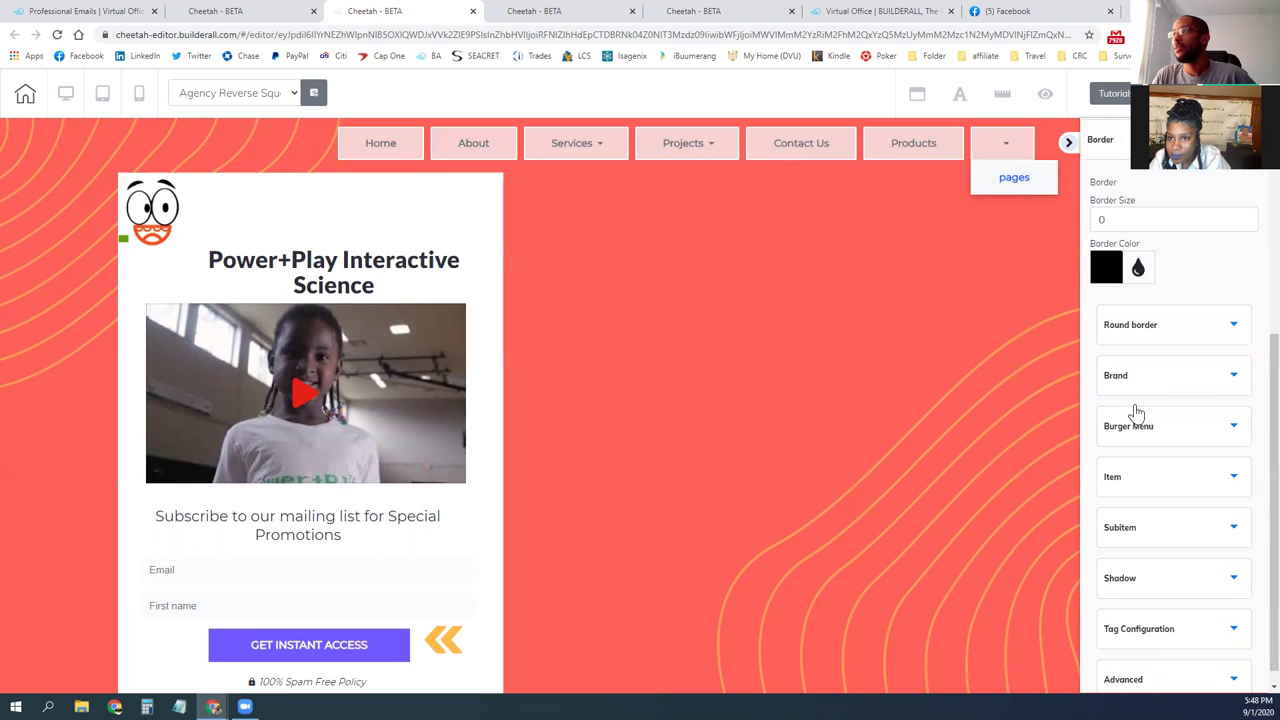
{"action": "left_click", "coordinate": [1233, 181]}
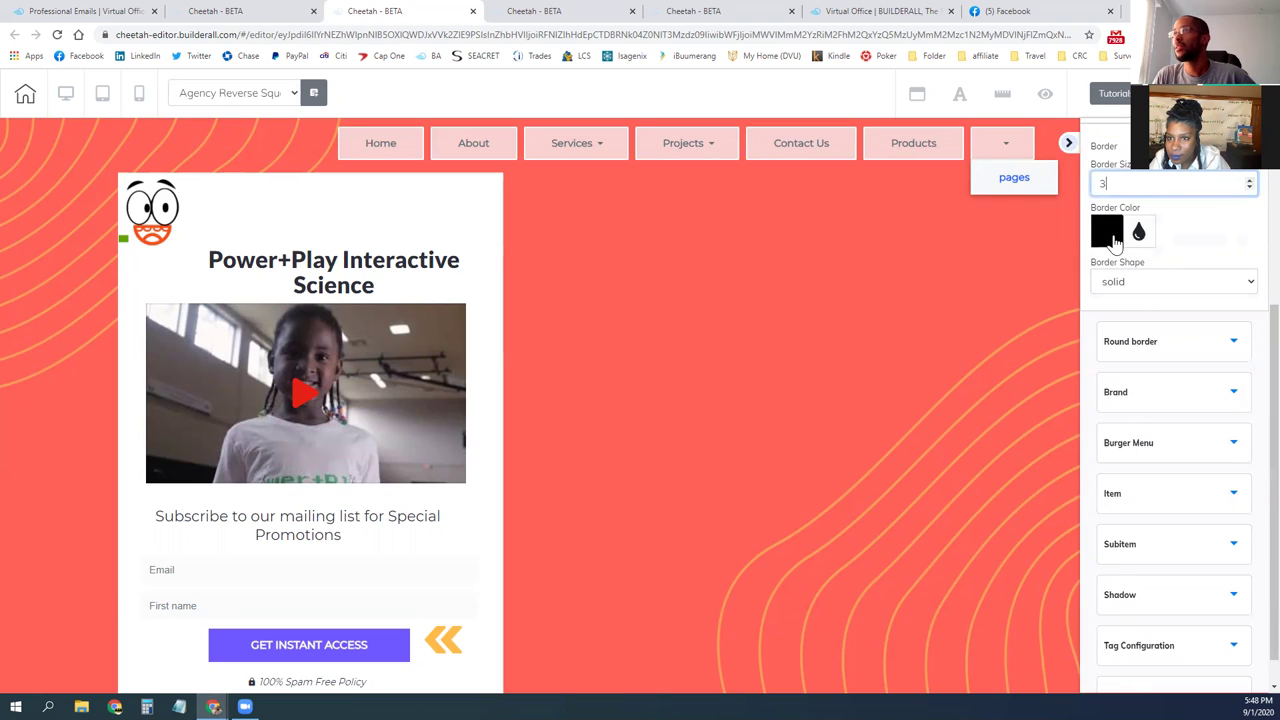
{"action": "left_click", "coordinate": [1122, 285]}
{"action": "left_click", "coordinate": [1143, 334]}
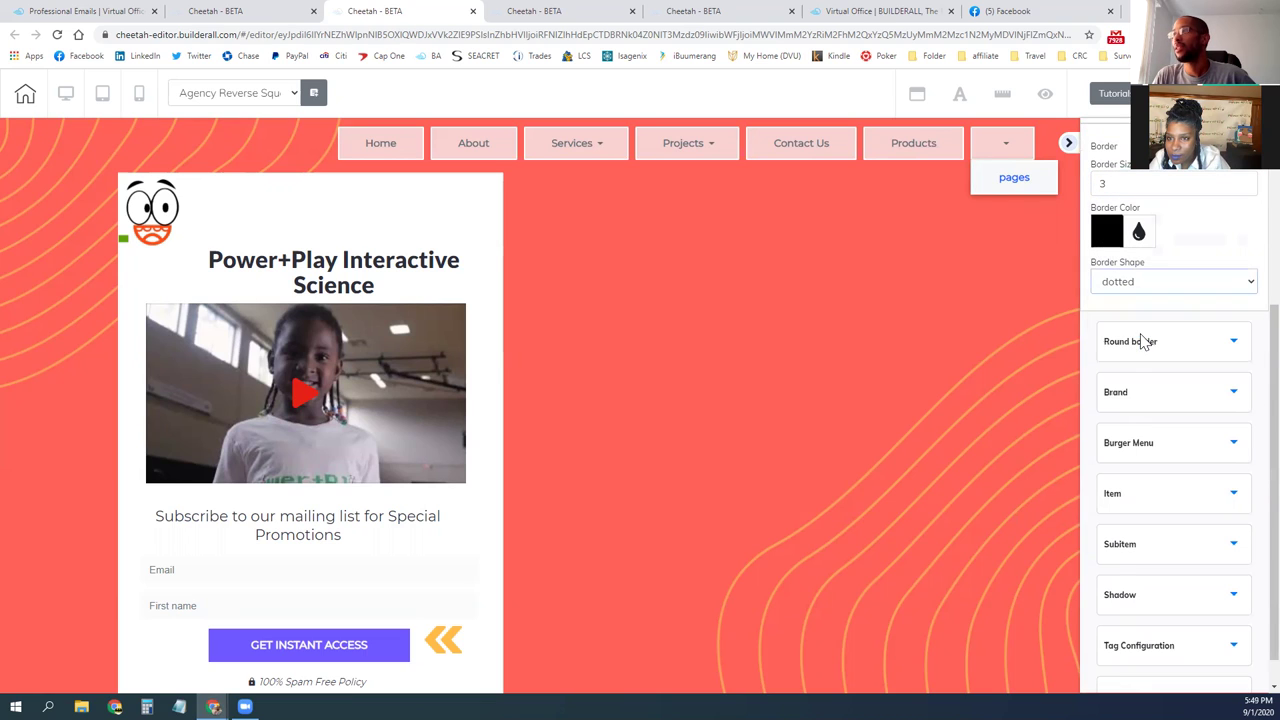
Step: Reduce the horizontal and vertical offsets of the menu's shadow
{"action": "scroll", "coordinate": [1165, 365], "scroll_direction": "down", "scroll_amount": 1}
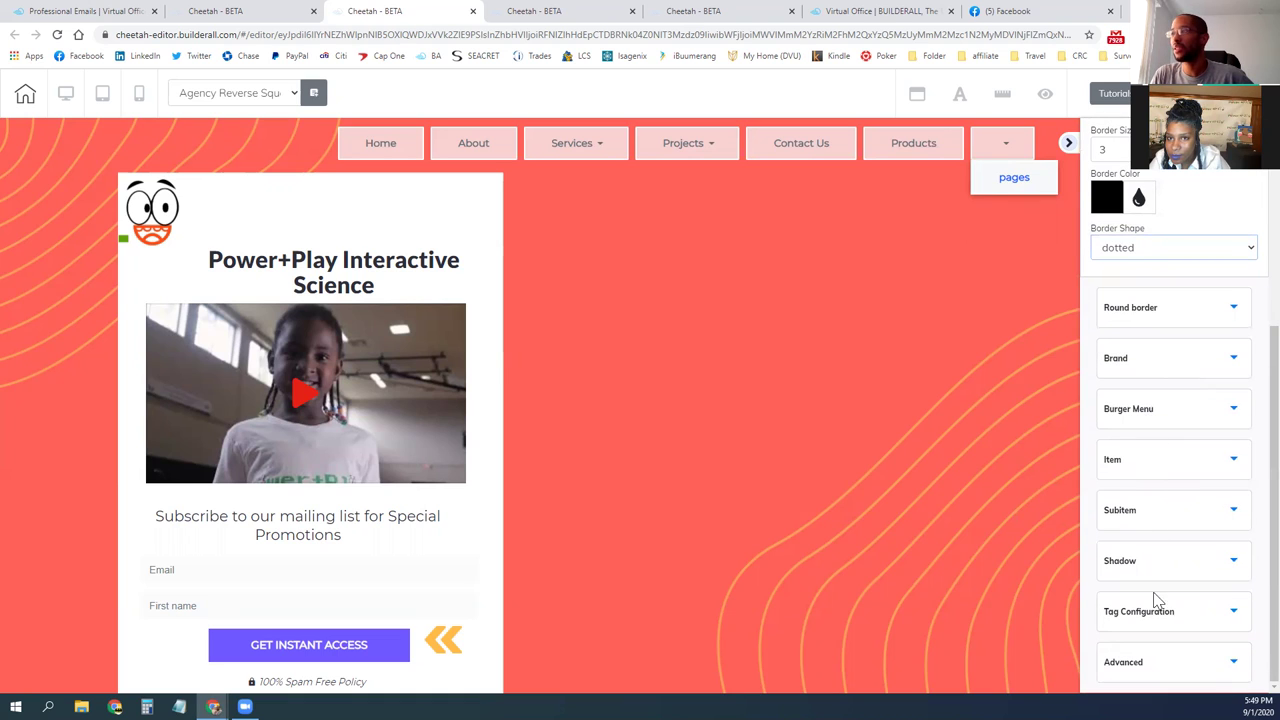
{"action": "scroll", "coordinate": [1150, 477], "scroll_direction": "up", "scroll_amount": 3}
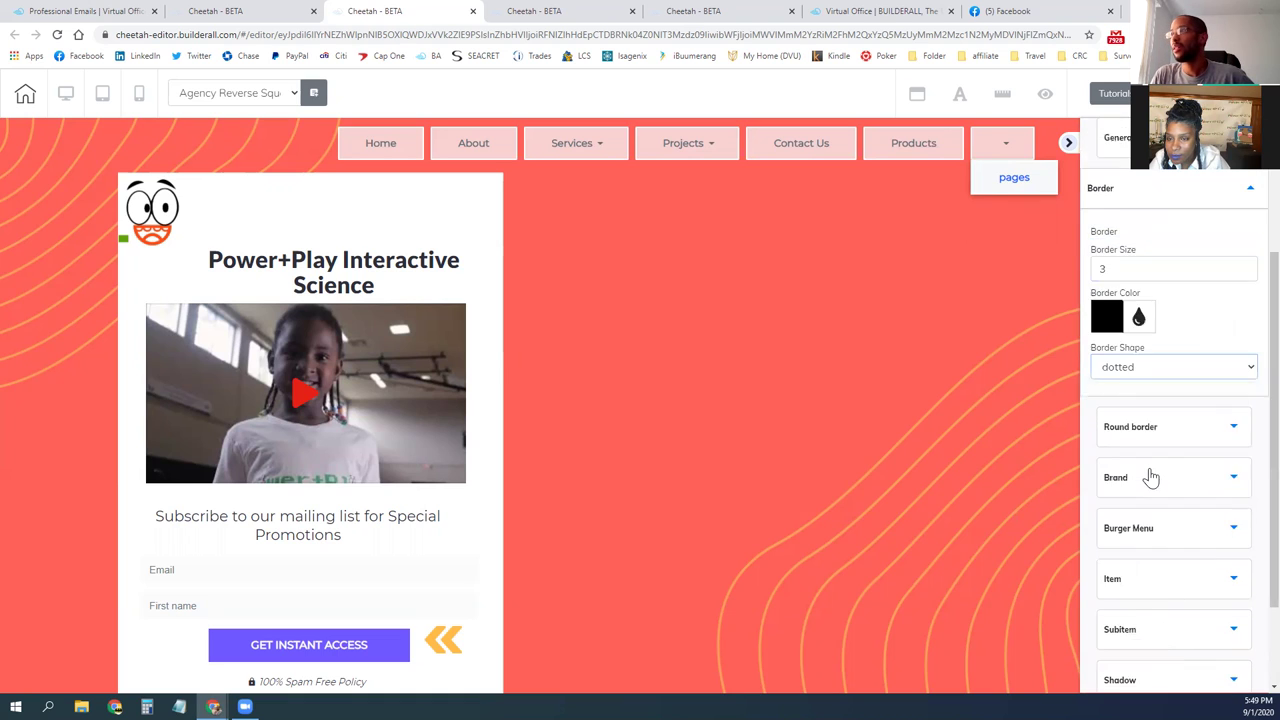
{"action": "left_click", "coordinate": [1140, 237]}
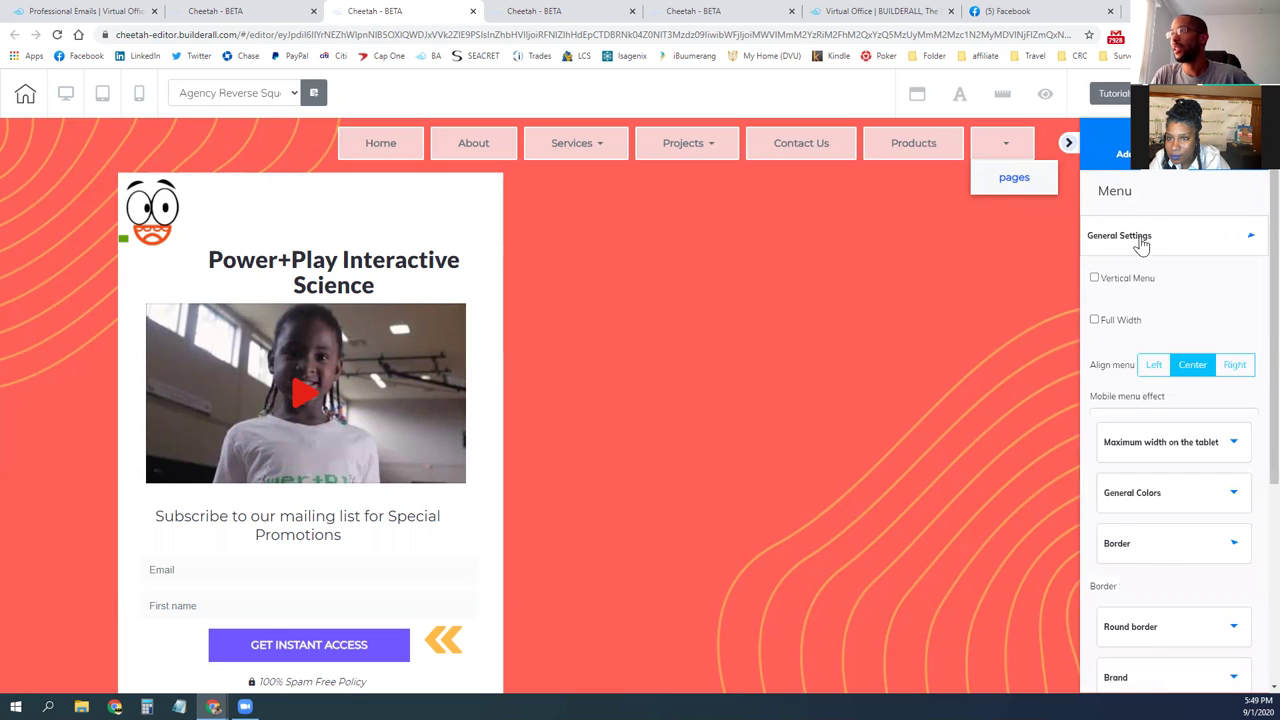
{"action": "scroll", "coordinate": [1145, 400], "scroll_direction": "down", "scroll_amount": 2}
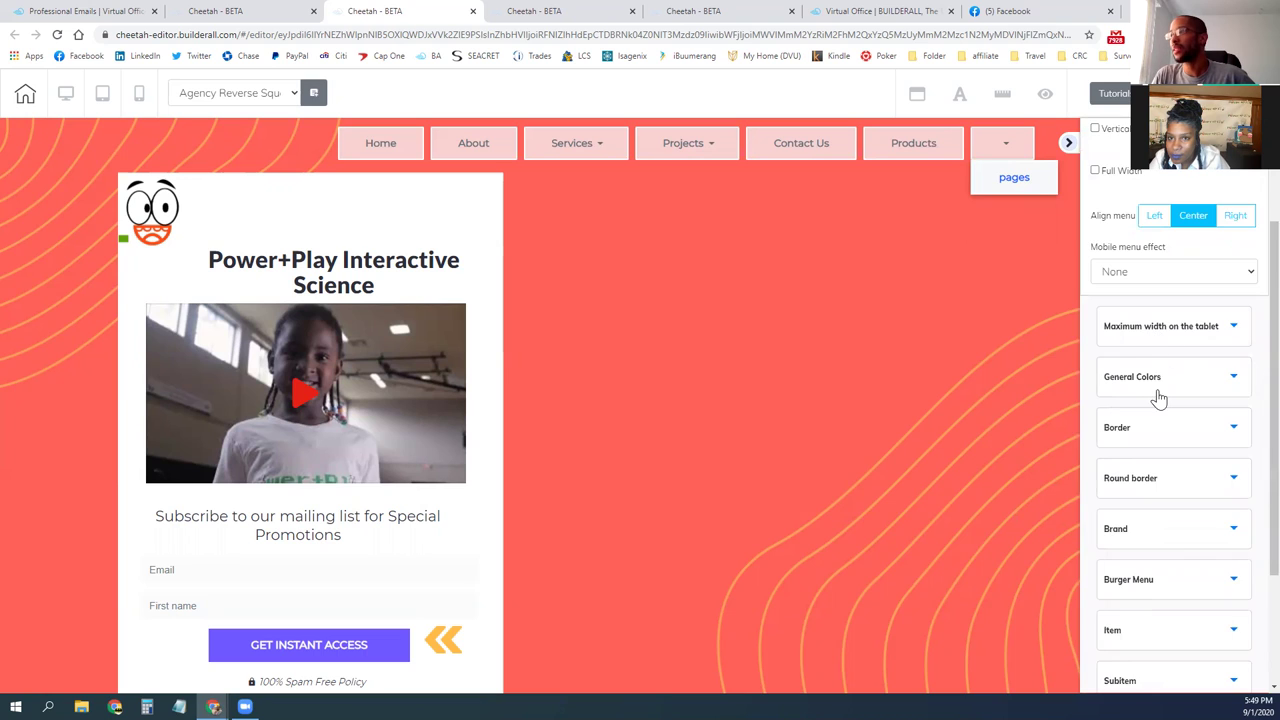
{"action": "scroll", "coordinate": [1153, 385], "scroll_direction": "down", "scroll_amount": 2}
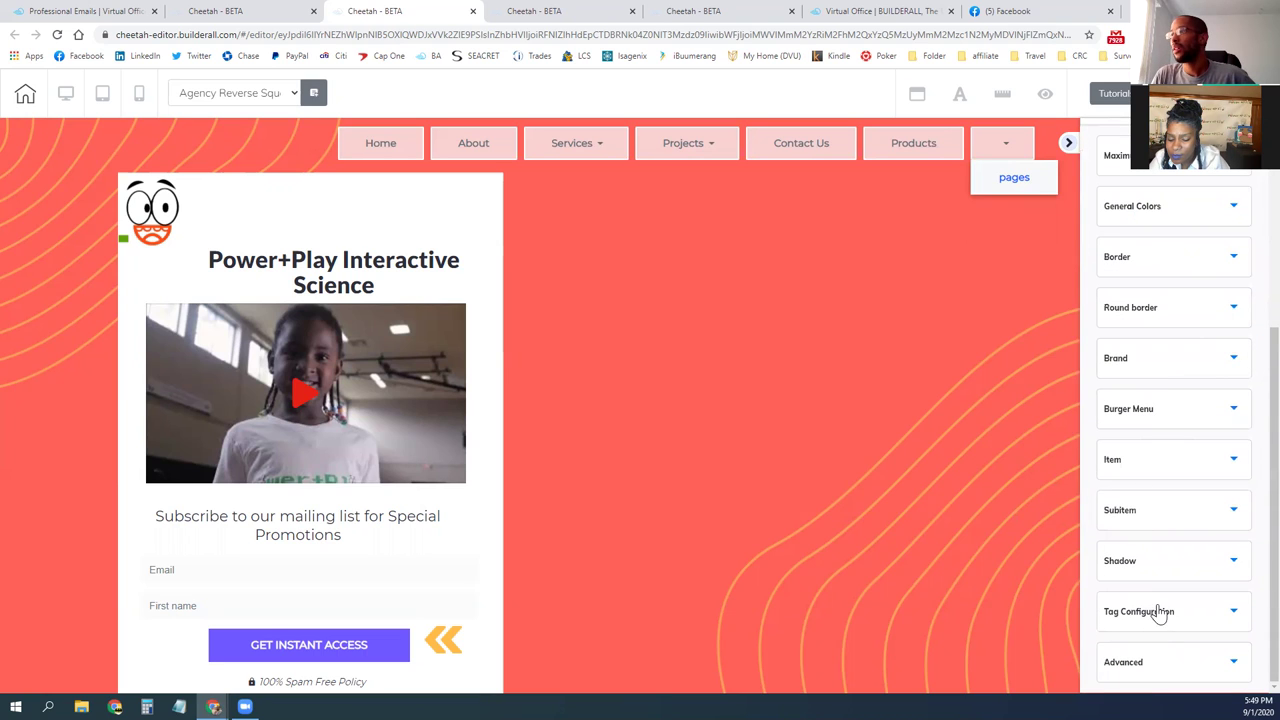
{"action": "left_click", "coordinate": [1147, 567]}
{"action": "left_click_drag", "start_coordinate": [1174, 447], "coordinate": [1147, 484]}
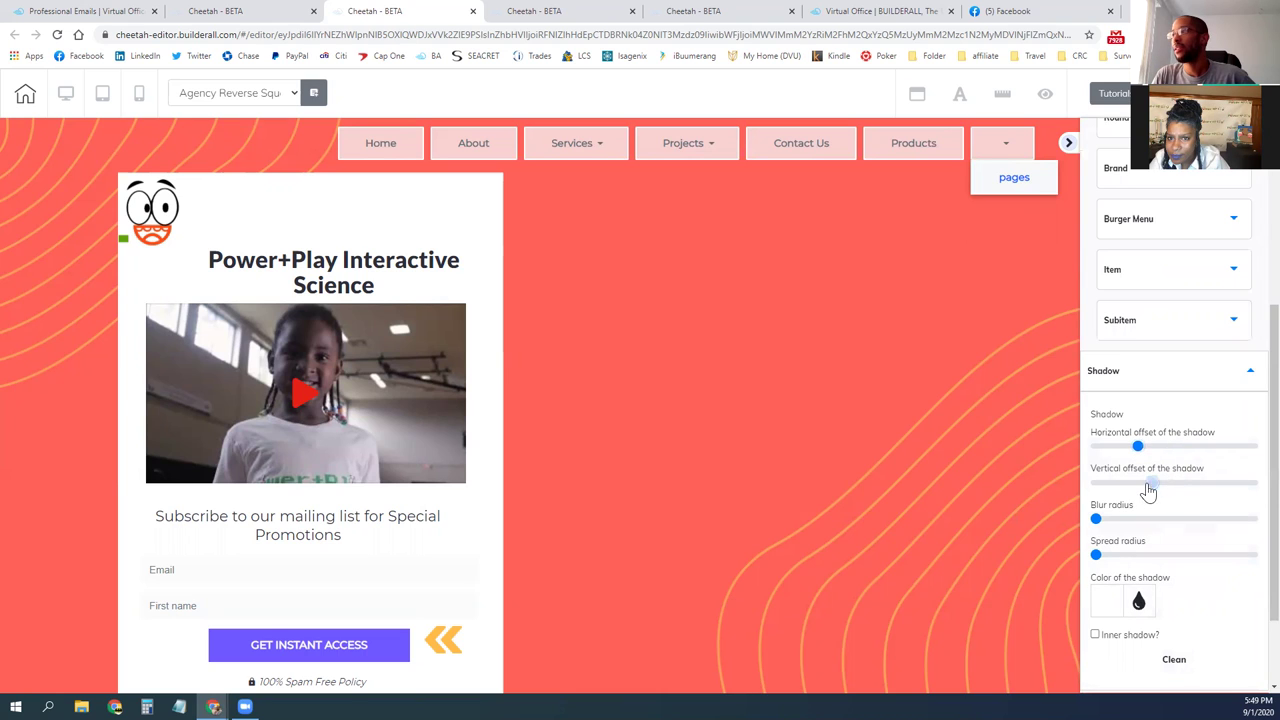
{"action": "scroll", "coordinate": [1100, 530], "scroll_direction": "down", "scroll_amount": 2}
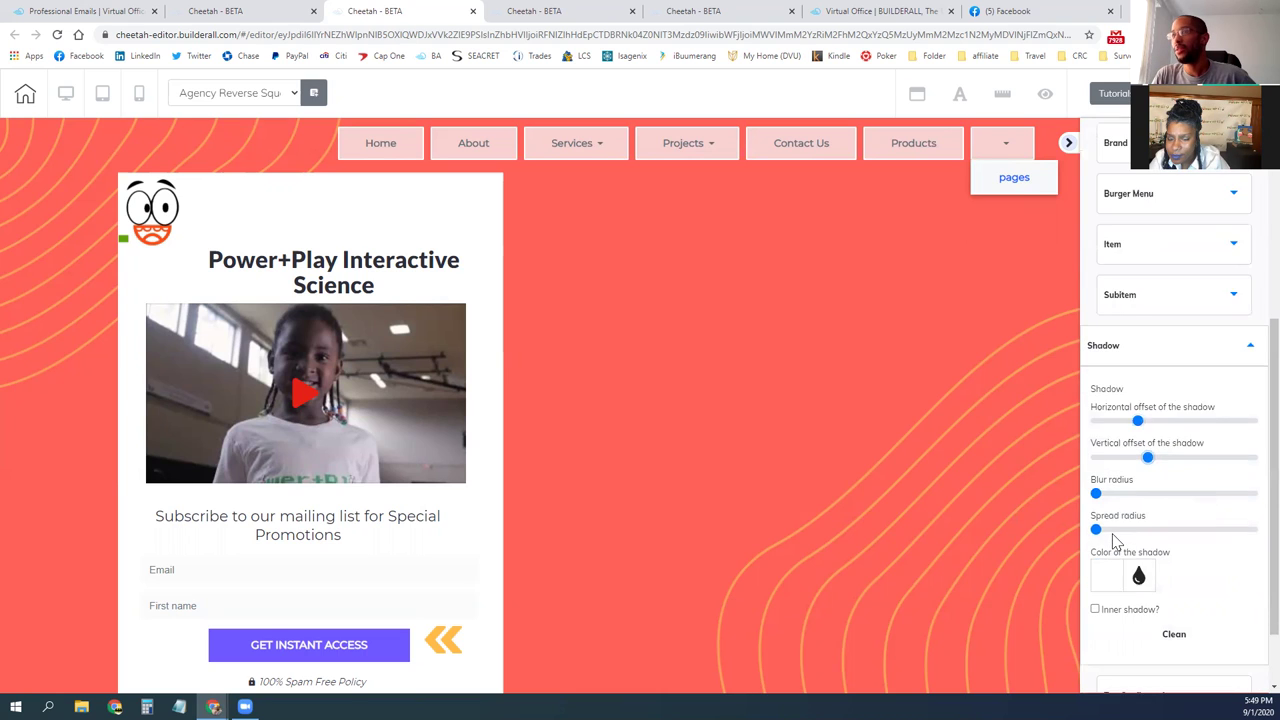
Step: Apply the wobble animation effect to the cartoon face image in the sign-up box
{"action": "left_click", "coordinate": [152, 210]}
{"action": "left_click", "coordinate": [152, 168]}
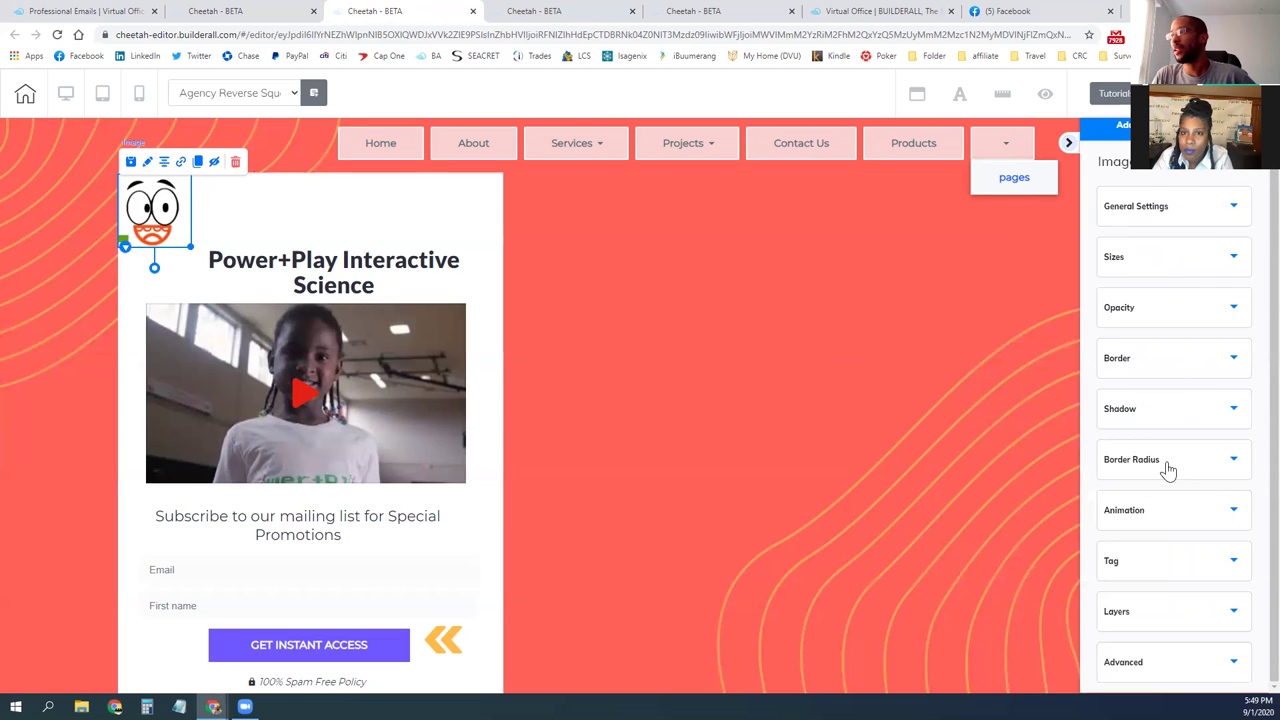
{"action": "left_click", "coordinate": [1162, 508]}
{"action": "scroll", "coordinate": [1162, 460], "scroll_direction": "down", "scroll_amount": 4}
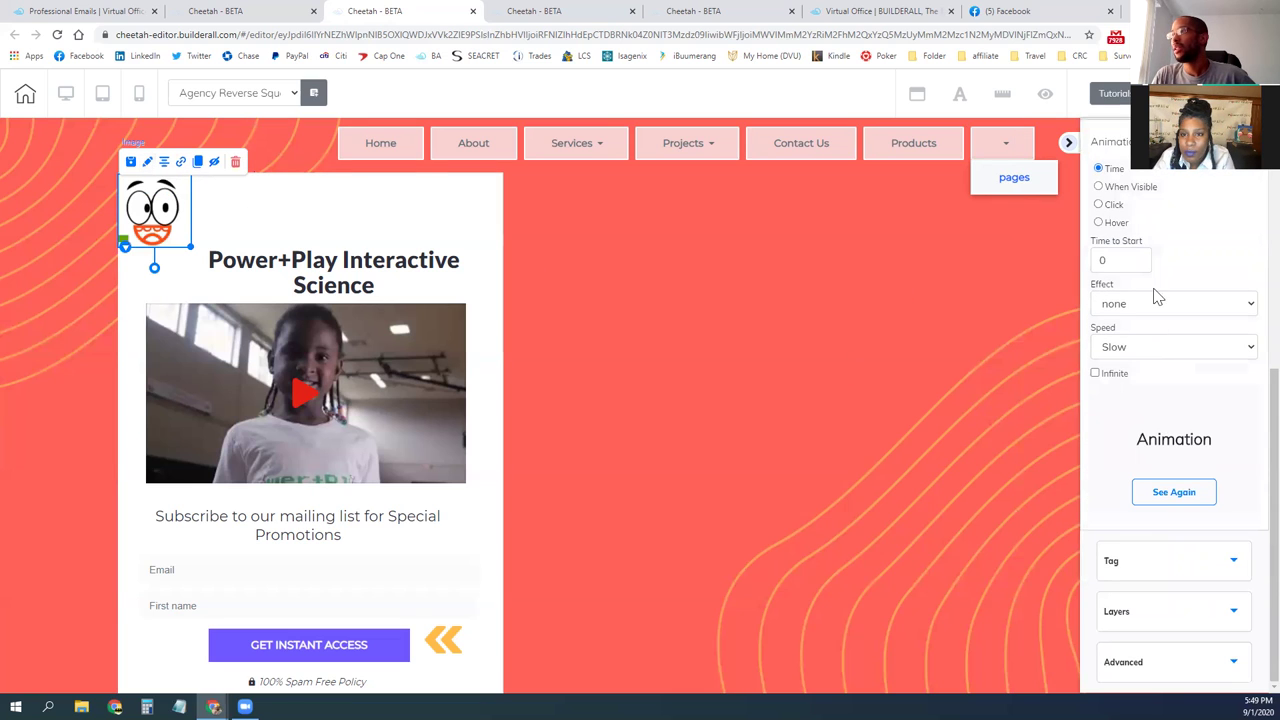
{"action": "left_click", "coordinate": [1162, 350]}
{"action": "left_click", "coordinate": [1160, 346]}
{"action": "left_click", "coordinate": [1158, 304]}
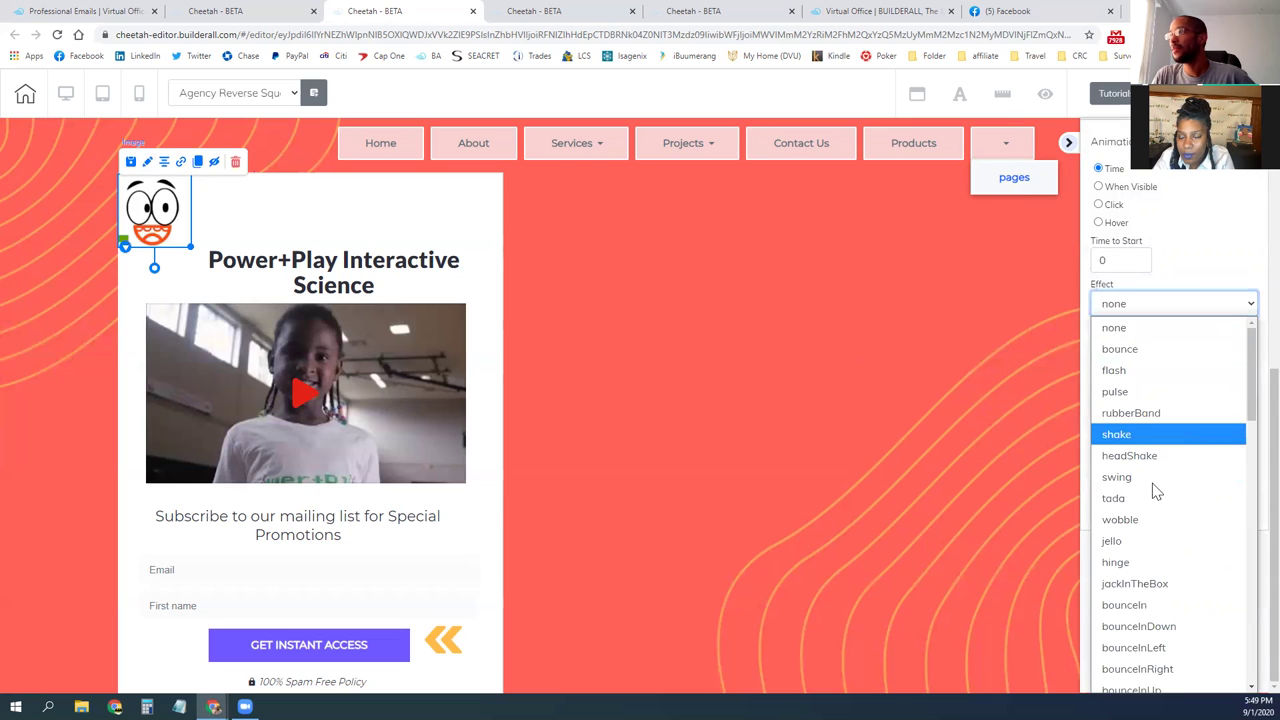
{"action": "left_click", "coordinate": [1150, 519]}
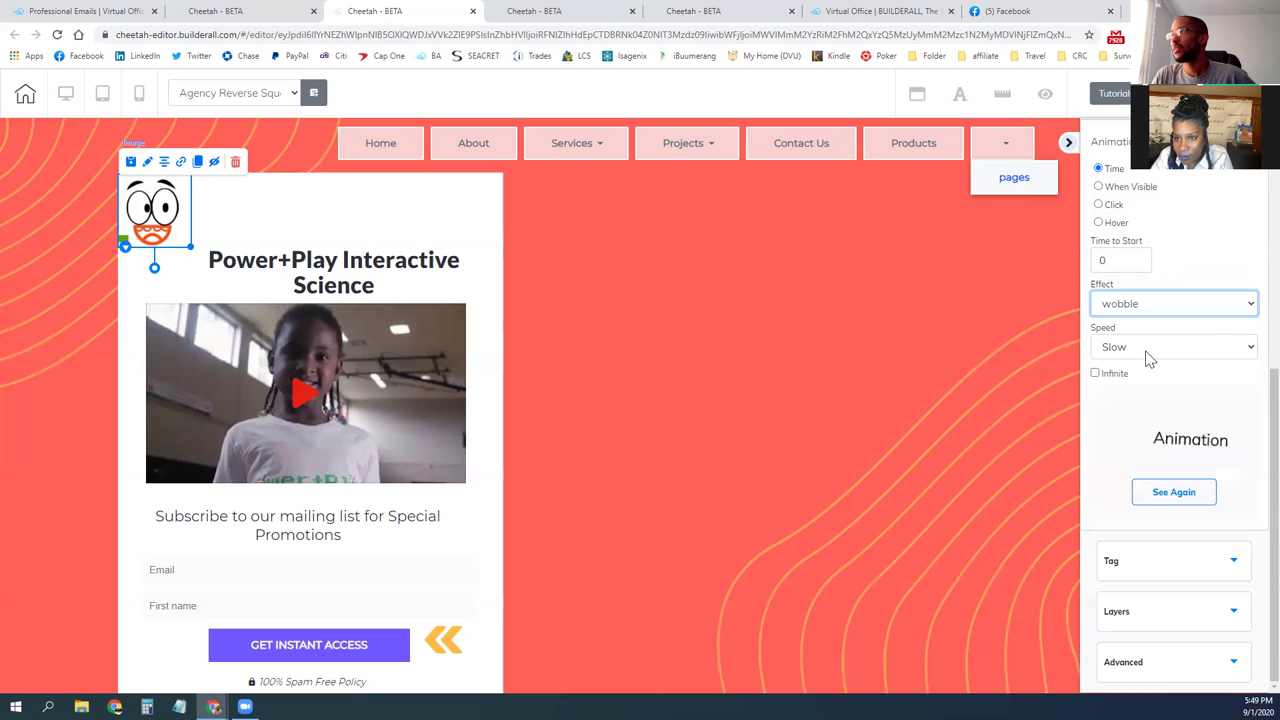
Step: Set the face image's animation speed to fast and preview the animation
{"action": "left_click", "coordinate": [1160, 352]}
{"action": "left_click", "coordinate": [1164, 415]}
{"action": "left_click", "coordinate": [1175, 497]}
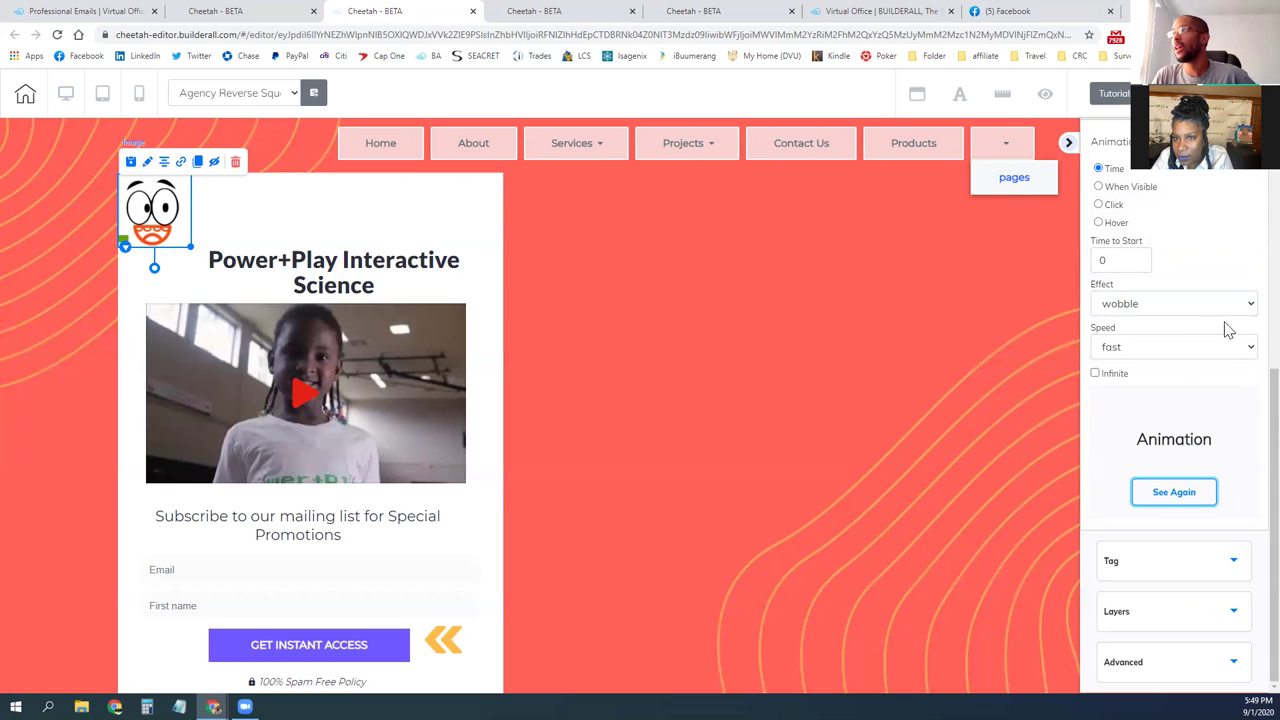
Step: Change the trigger of the face image's animation to Hover
{"action": "scroll", "coordinate": [1177, 310], "scroll_direction": "up", "scroll_amount": 1}
{"action": "scroll", "coordinate": [1180, 316], "scroll_direction": "up", "scroll_amount": 2}
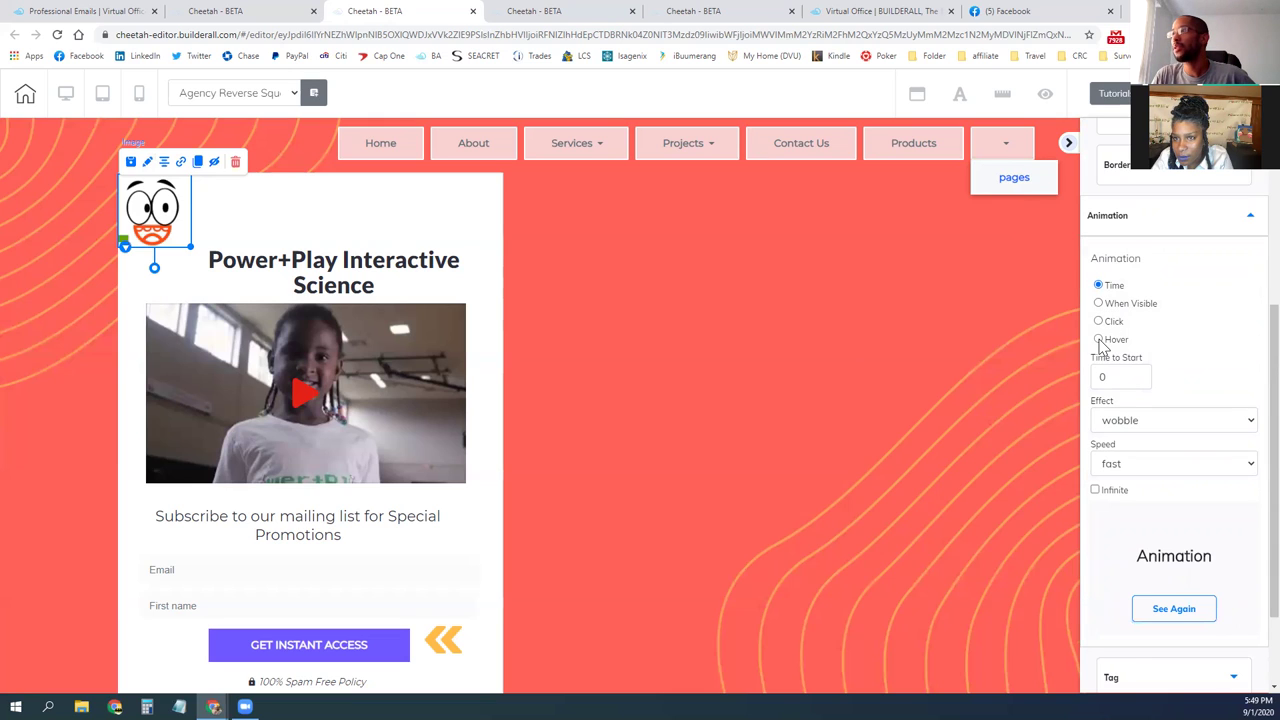
{"action": "left_click", "coordinate": [1098, 340]}
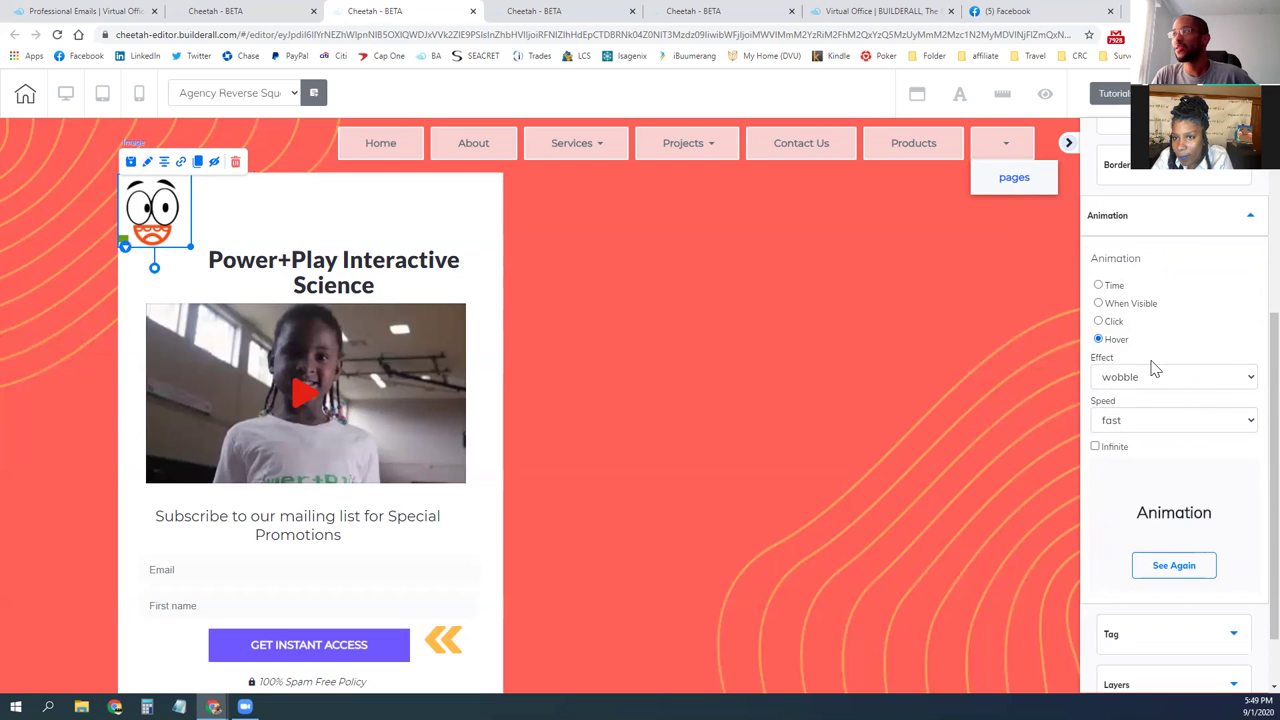
Step: Set the face image's animation speed to slower and replay the preview
{"action": "scroll", "coordinate": [1140, 375], "scroll_direction": "up", "scroll_amount": 1}
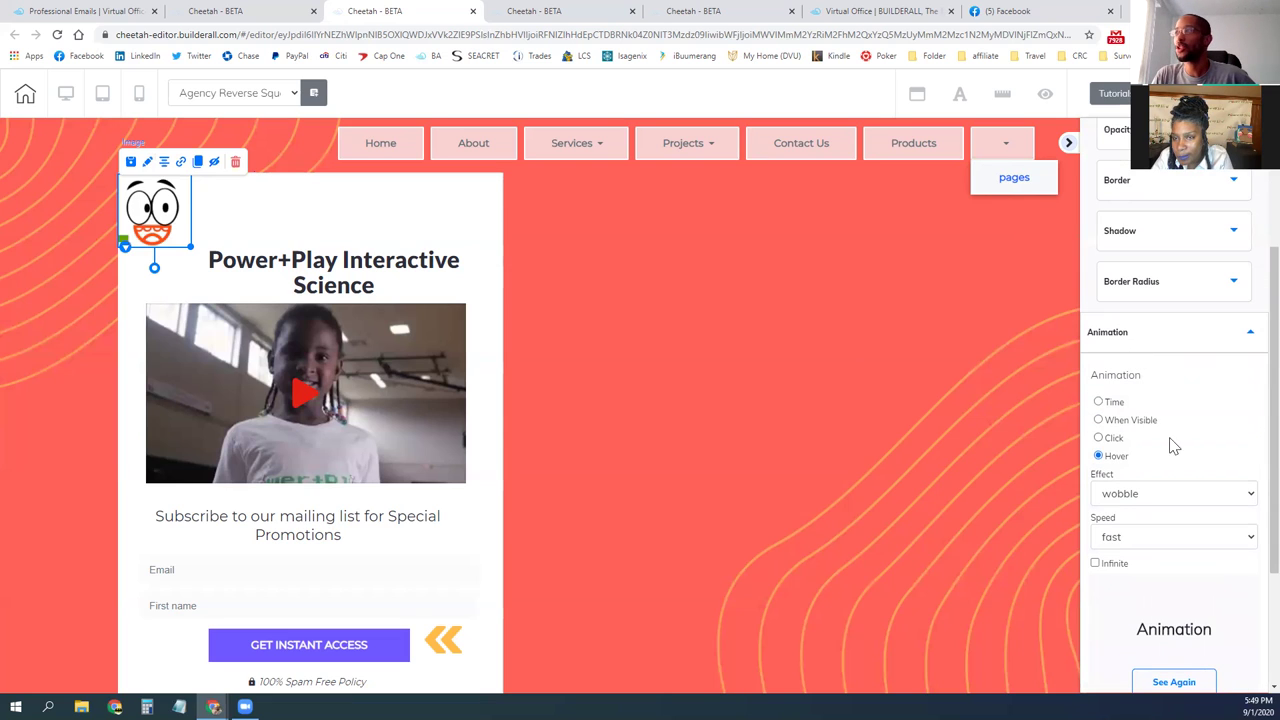
{"action": "scroll", "coordinate": [1140, 400], "scroll_direction": "down", "scroll_amount": 1}
{"action": "scroll", "coordinate": [1137, 392], "scroll_direction": "down", "scroll_amount": 1}
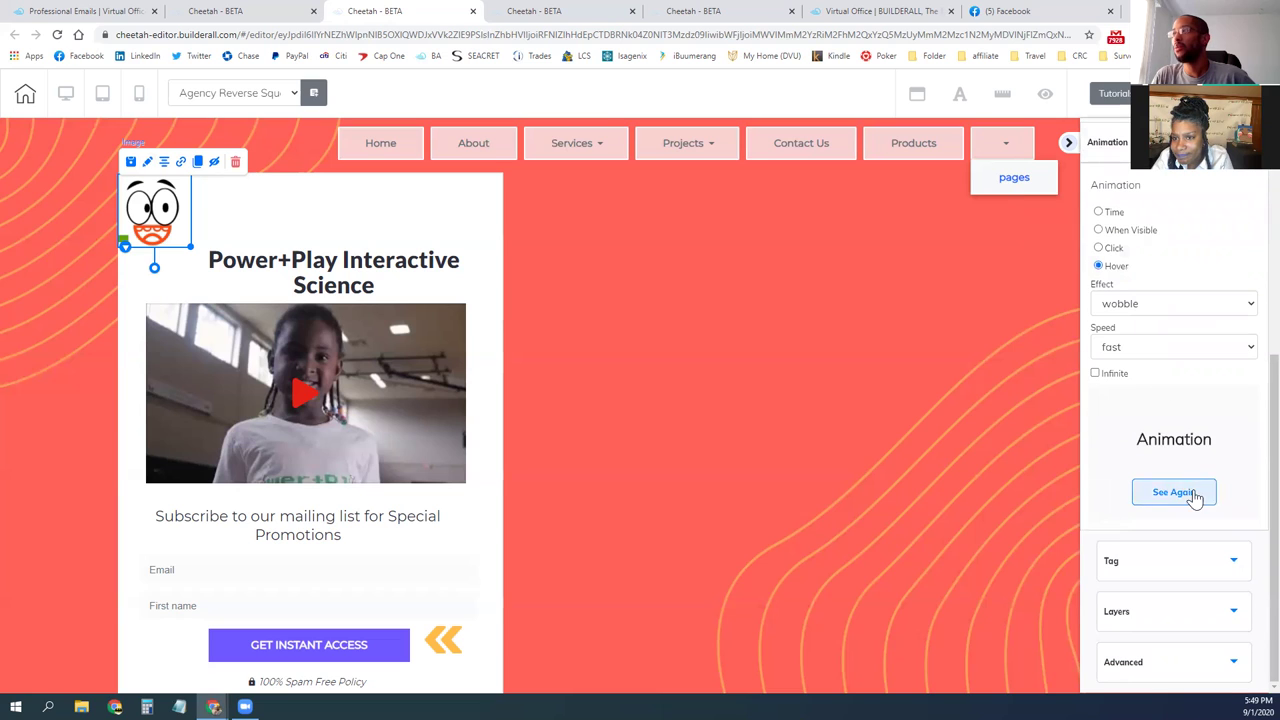
{"action": "left_click", "coordinate": [1143, 350]}
{"action": "left_click", "coordinate": [1155, 392]}
{"action": "left_click", "coordinate": [1172, 491]}
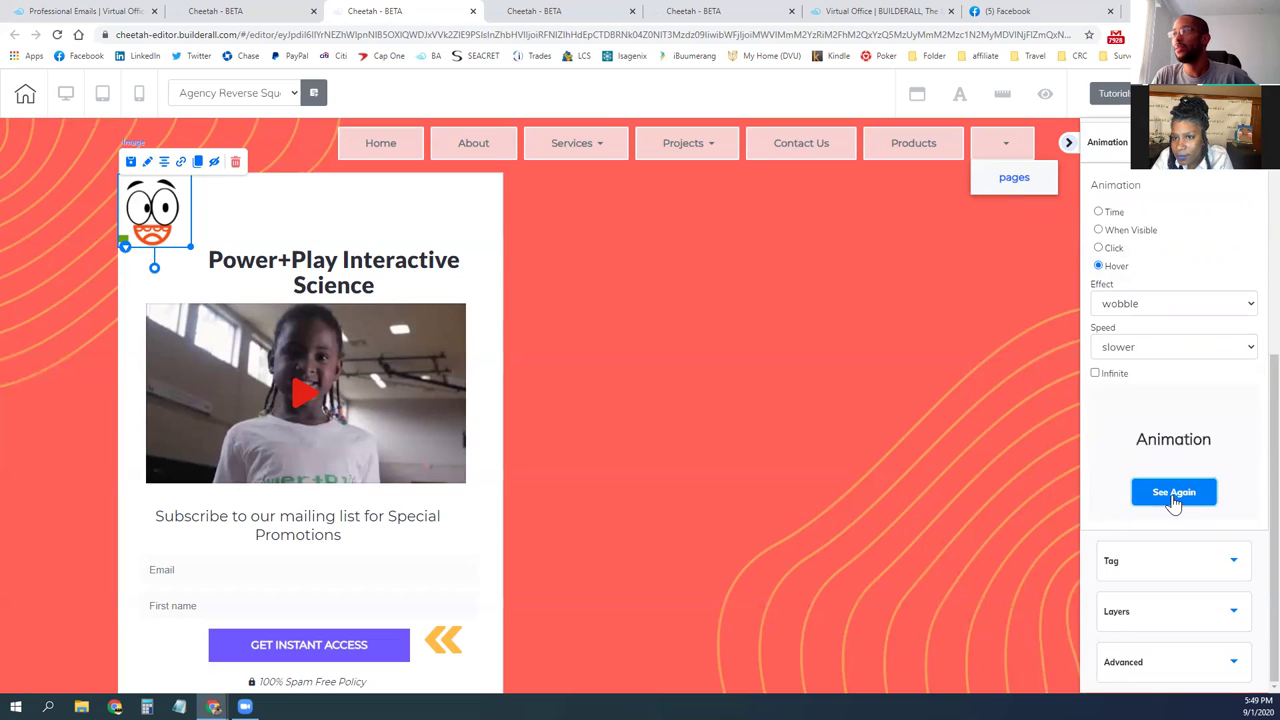
Step: Set the face image's animation effect to jackInTheBox and replay the preview
{"action": "left_click", "coordinate": [1166, 303]}
{"action": "scroll", "coordinate": [1163, 500], "scroll_direction": "down", "scroll_amount": 2}
{"action": "scroll", "coordinate": [1143, 452], "scroll_direction": "up", "scroll_amount": 1}
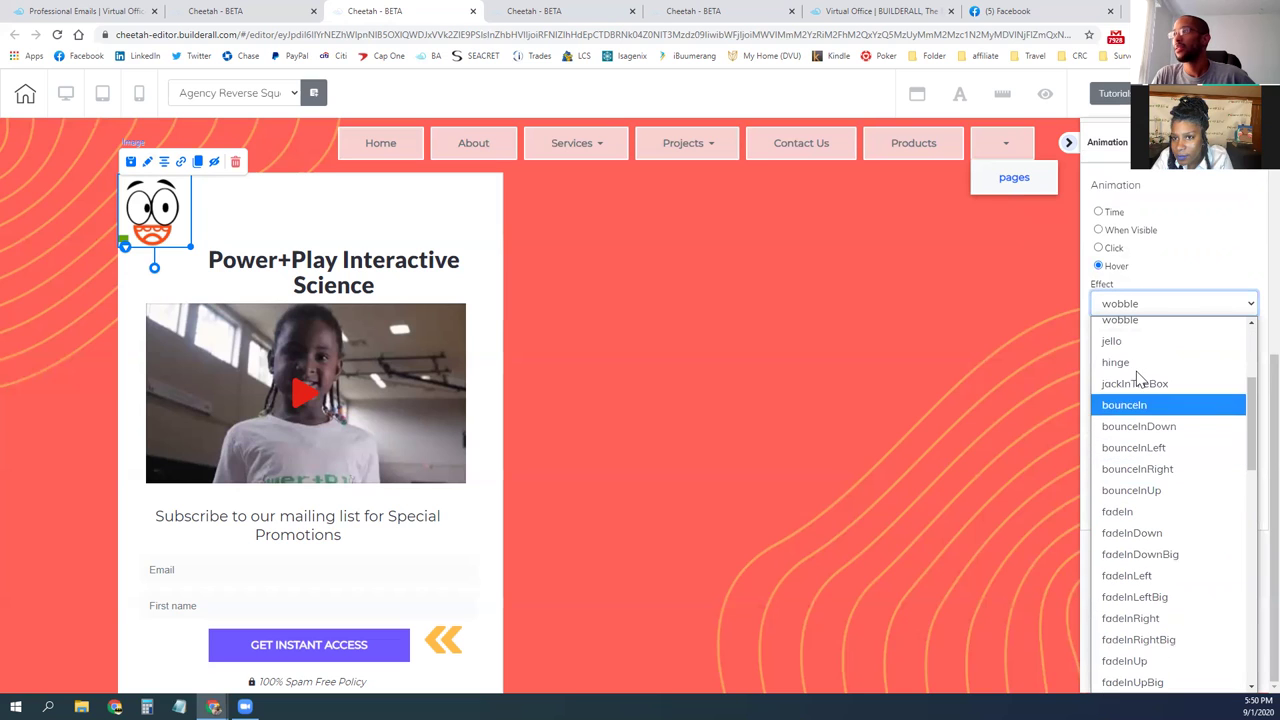
{"action": "left_click", "coordinate": [1140, 382]}
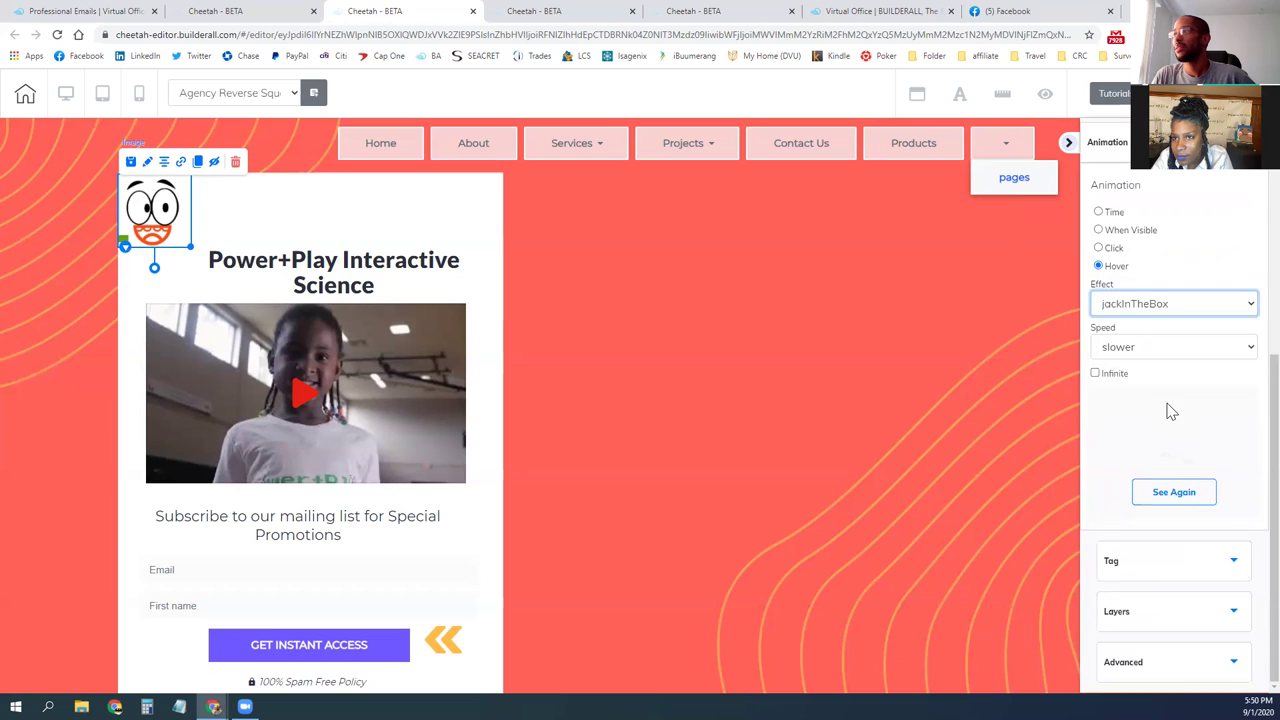
{"action": "left_click", "coordinate": [1176, 491]}
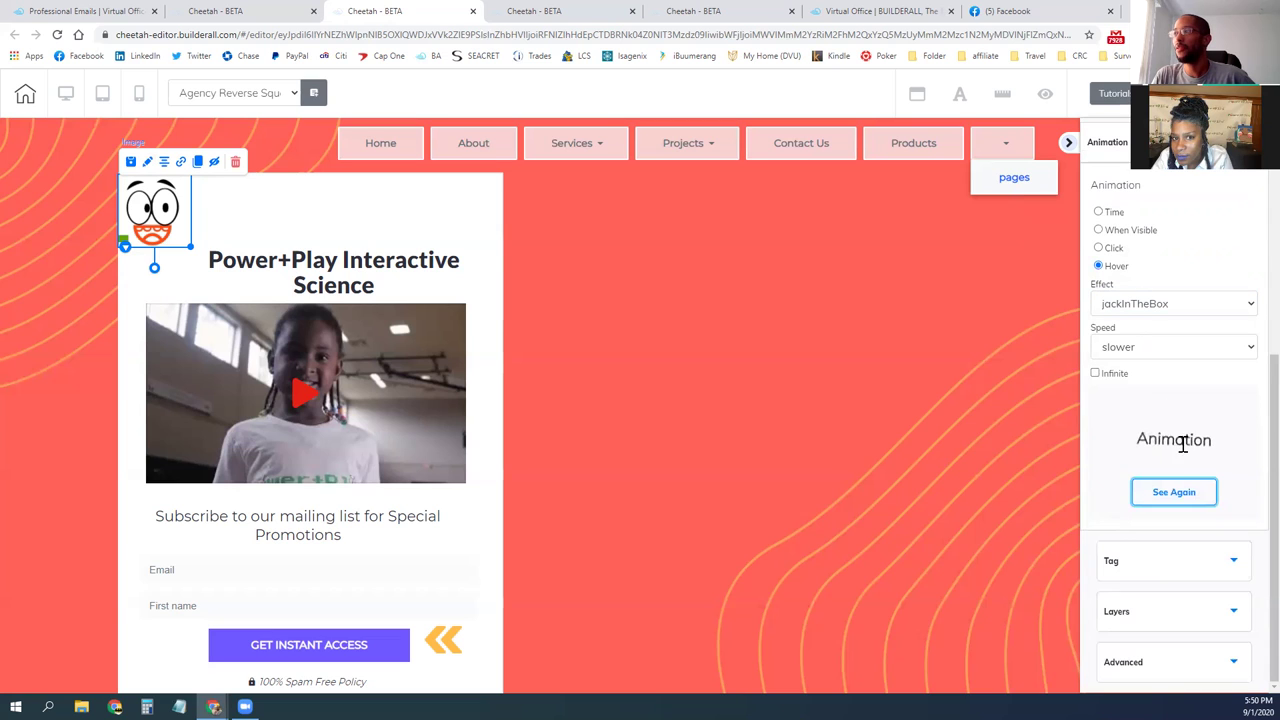
Step: Try two other animation effects from the effect list on the face image, previewing each one
{"action": "left_click", "coordinate": [1156, 303]}
{"action": "scroll", "coordinate": [1180, 513], "scroll_direction": "down", "scroll_amount": 6}
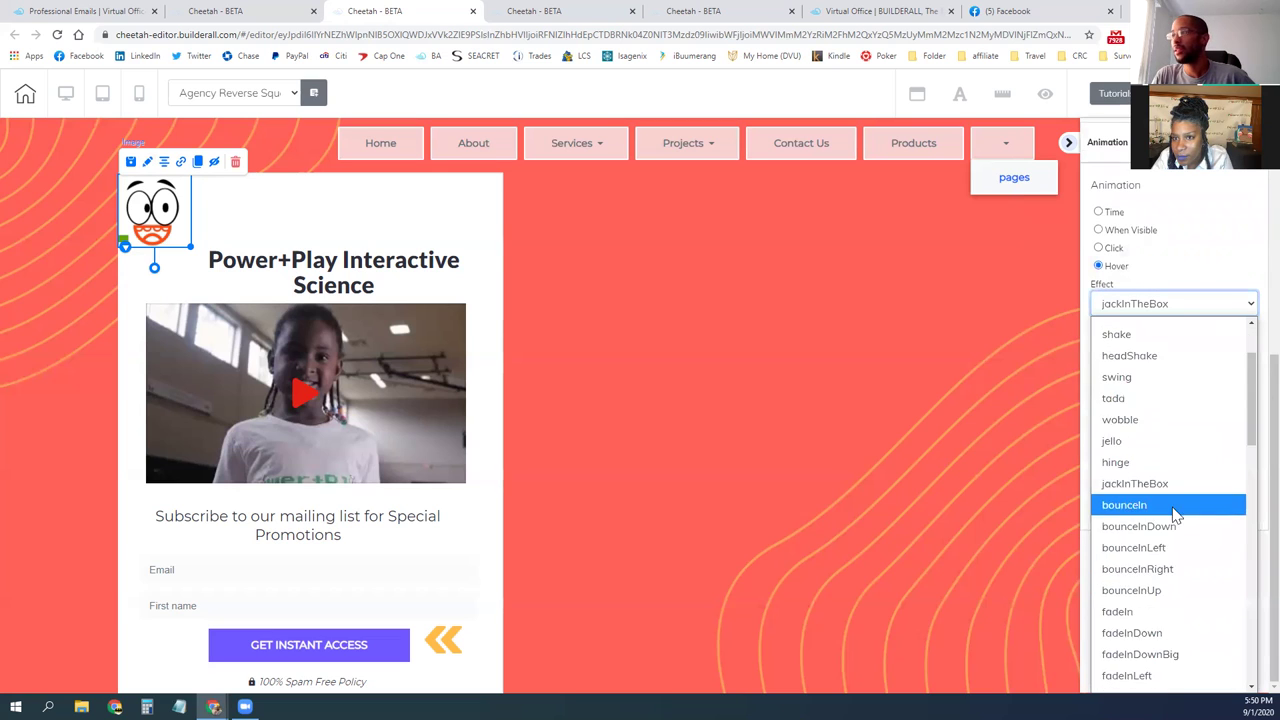
{"action": "scroll", "coordinate": [1151, 455], "scroll_direction": "down", "scroll_amount": 3}
{"action": "scroll", "coordinate": [1145, 462], "scroll_direction": "up", "scroll_amount": 4}
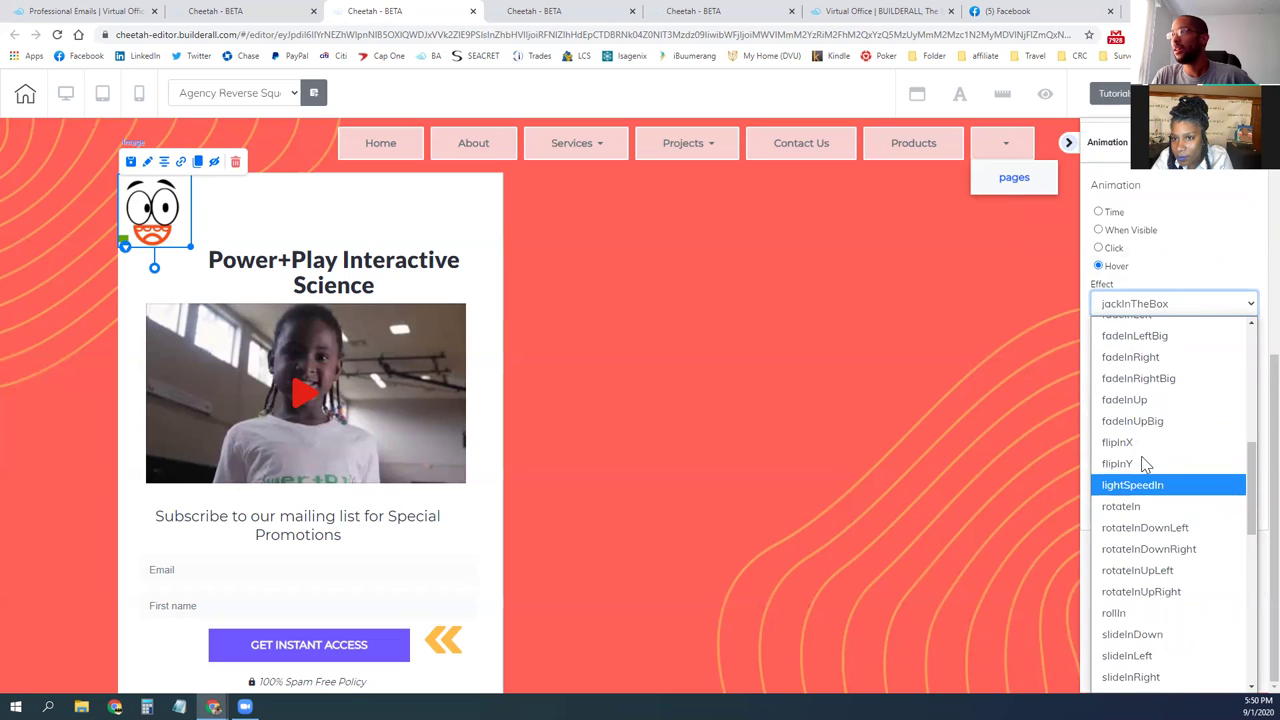
{"action": "left_click", "coordinate": [1166, 543]}
{"action": "left_click", "coordinate": [1176, 497]}
{"action": "left_click", "coordinate": [1146, 305]}
{"action": "scroll", "coordinate": [1143, 470], "scroll_direction": "down", "scroll_amount": 4}
{"action": "left_click", "coordinate": [1138, 468]}
{"action": "left_click", "coordinate": [1160, 495]}
Step: Set the face image's animation effect to slideInUp and try the Infinite option, leaving it off
{"action": "left_click", "coordinate": [1130, 303]}
{"action": "scroll", "coordinate": [1150, 500], "scroll_direction": "down", "scroll_amount": 5}
{"action": "scroll", "coordinate": [1148, 510], "scroll_direction": "down", "scroll_amount": 2}
{"action": "left_click", "coordinate": [1145, 531]}
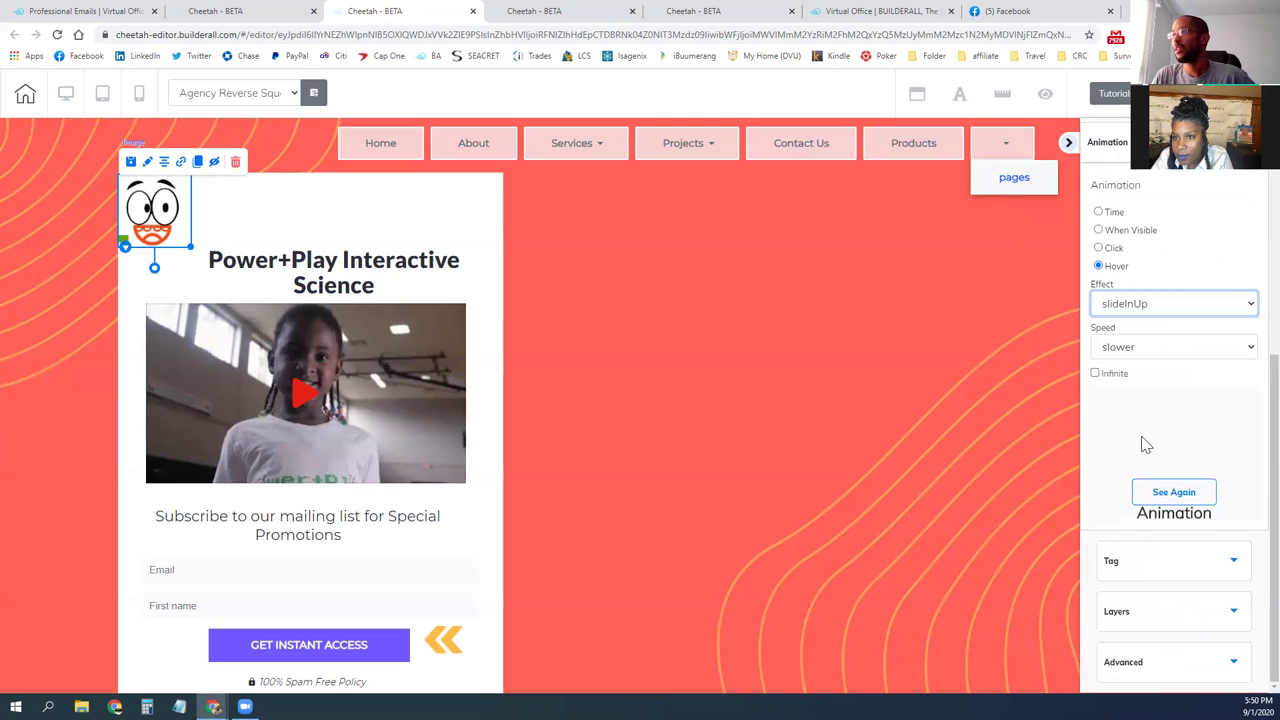
{"action": "left_click", "coordinate": [1095, 373]}
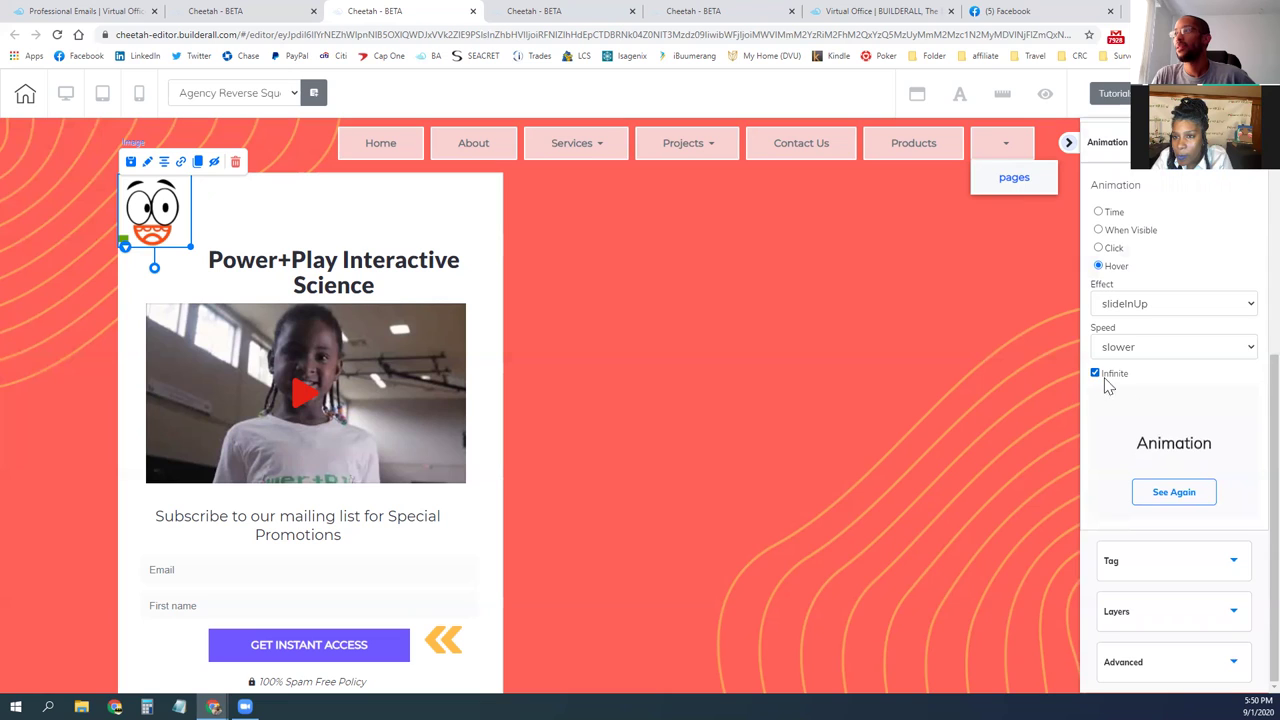
{"action": "left_click", "coordinate": [1095, 374]}
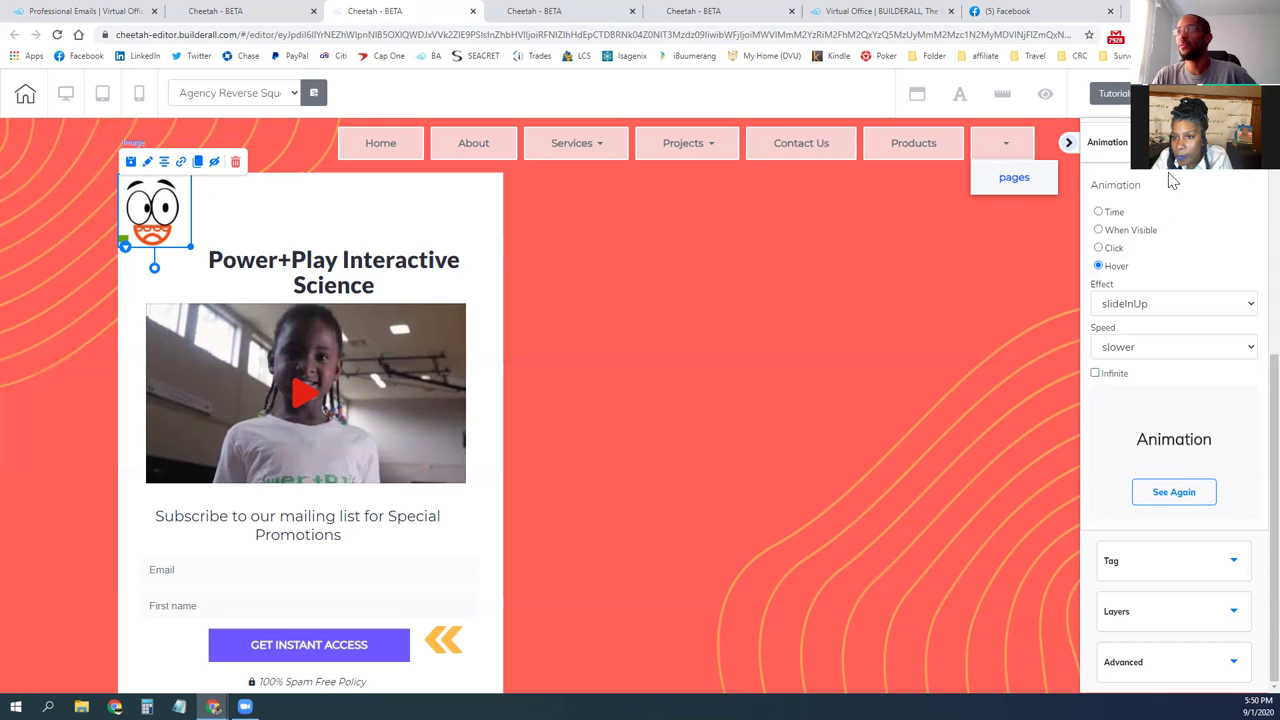
Step: Select the sign-up box panel and review the page down through the Pricing section and the sign-up section beneath it
{"action": "scroll", "coordinate": [1183, 291], "scroll_direction": "up", "scroll_amount": 5}
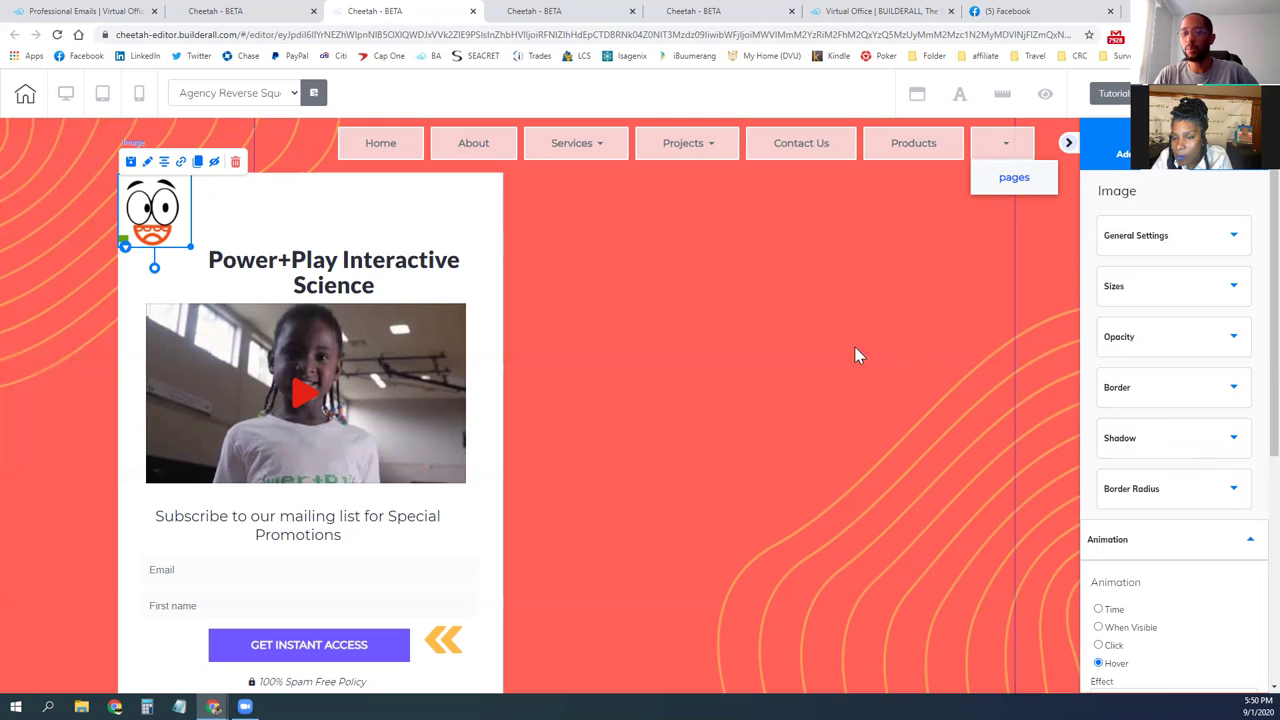
{"action": "left_click", "coordinate": [207, 231]}
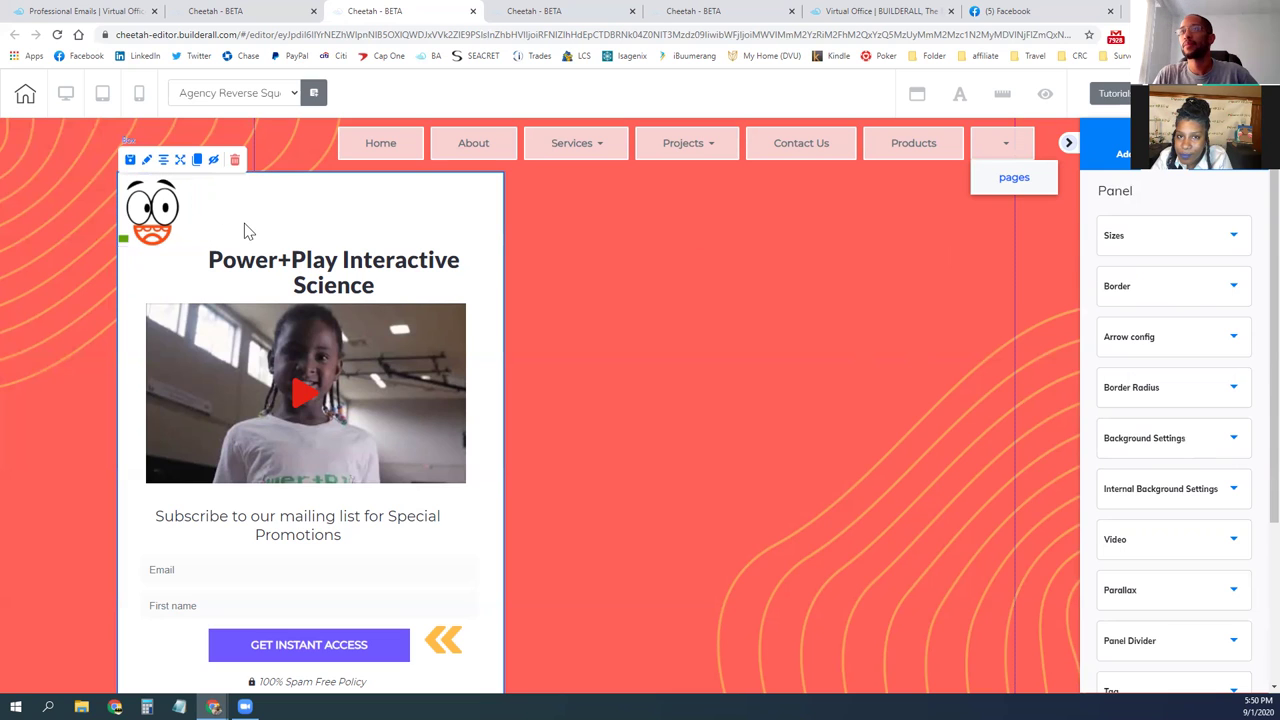
{"action": "scroll", "coordinate": [563, 354], "scroll_direction": "down", "scroll_amount": 2}
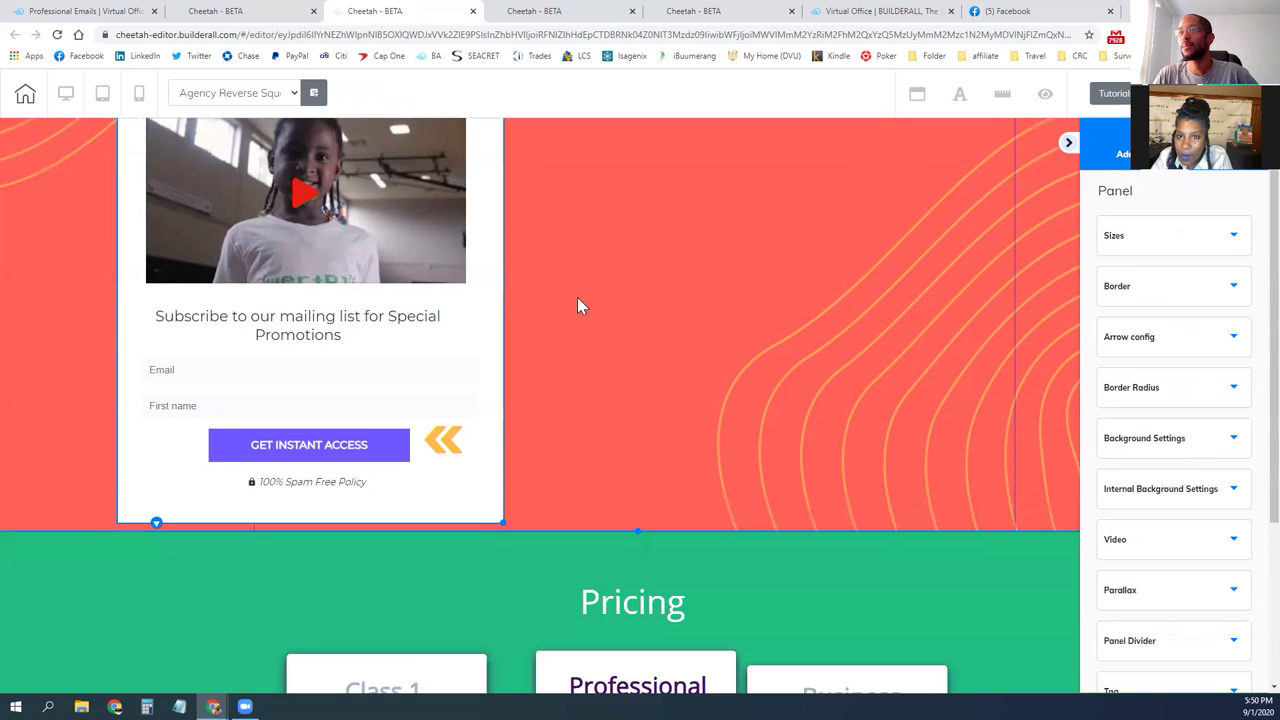
{"action": "scroll", "coordinate": [577, 298], "scroll_direction": "down", "scroll_amount": 1}
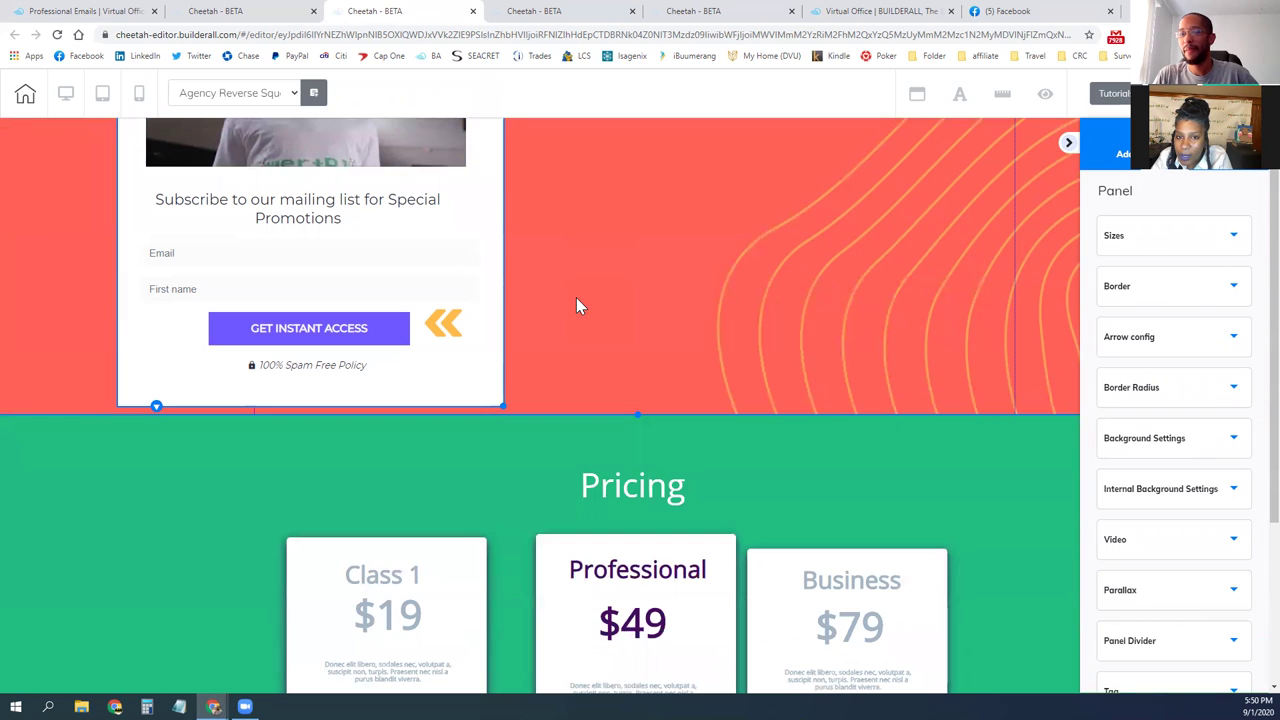
{"action": "scroll", "coordinate": [576, 306], "scroll_direction": "down", "scroll_amount": 4}
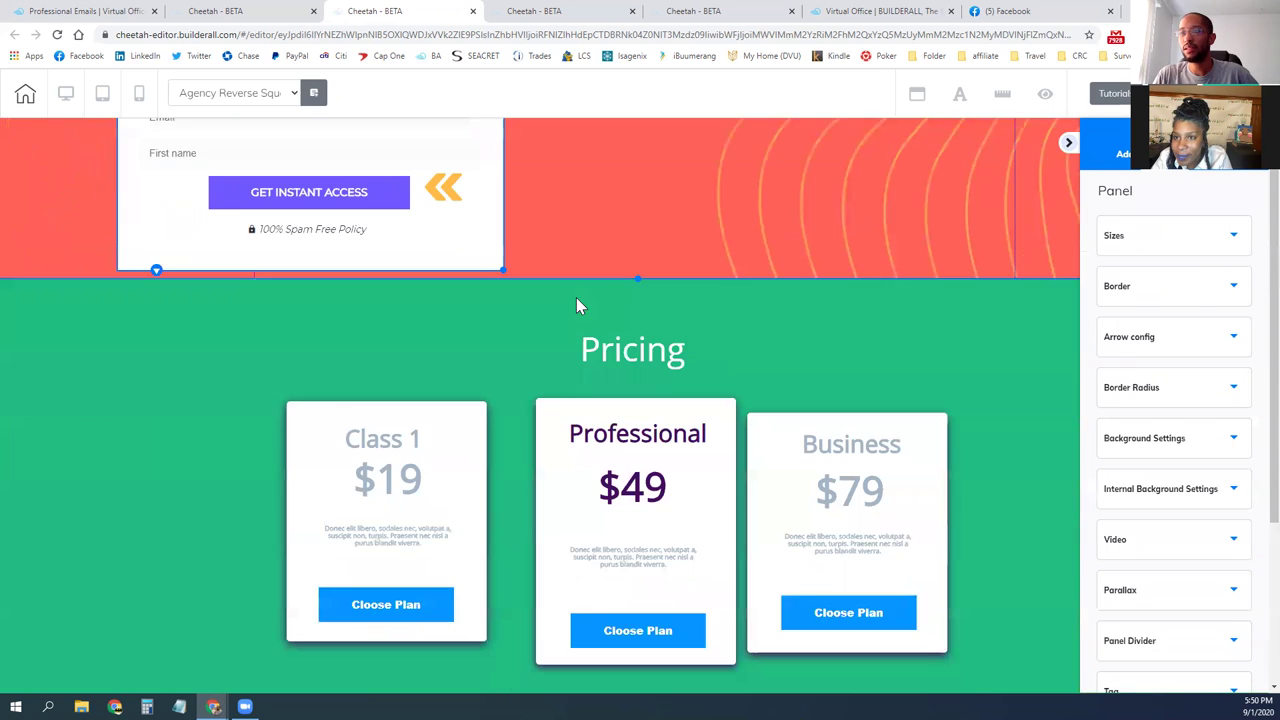
{"action": "scroll", "coordinate": [516, 304], "scroll_direction": "down", "scroll_amount": 3}
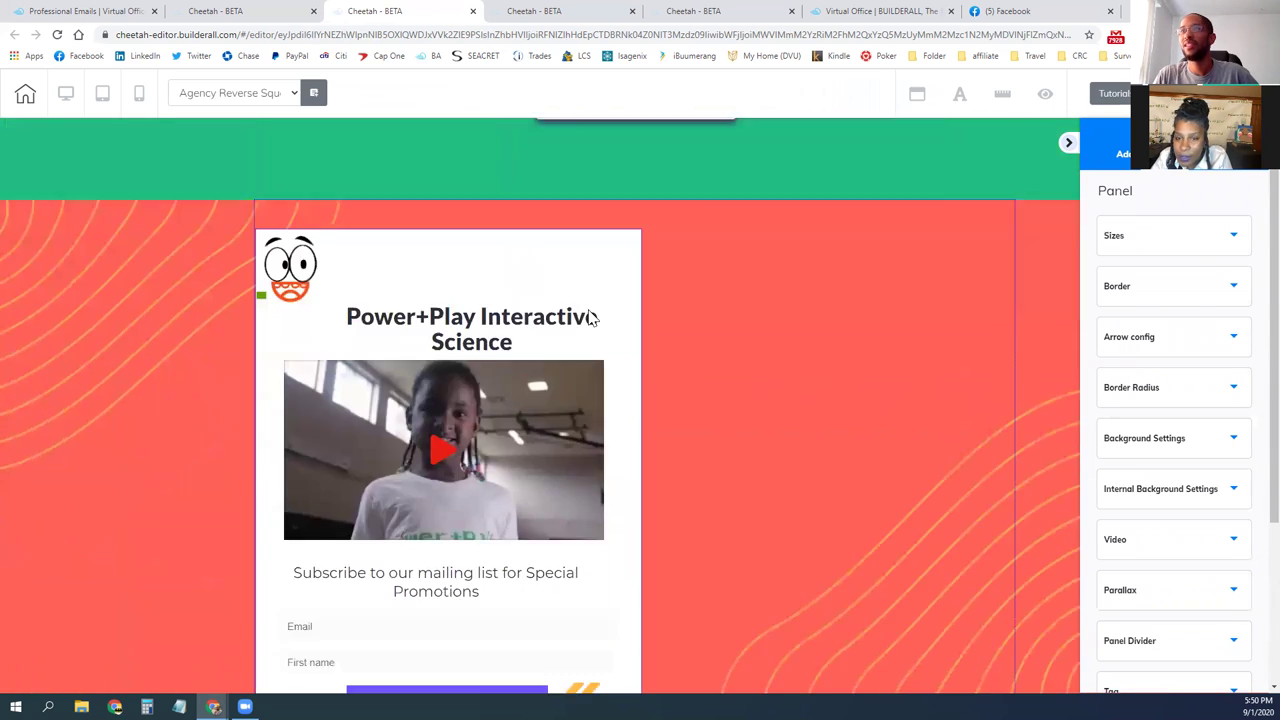
{"action": "scroll", "coordinate": [528, 229], "scroll_direction": "up", "scroll_amount": 6}
{"action": "scroll", "coordinate": [529, 237], "scroll_direction": "up", "scroll_amount": 3}
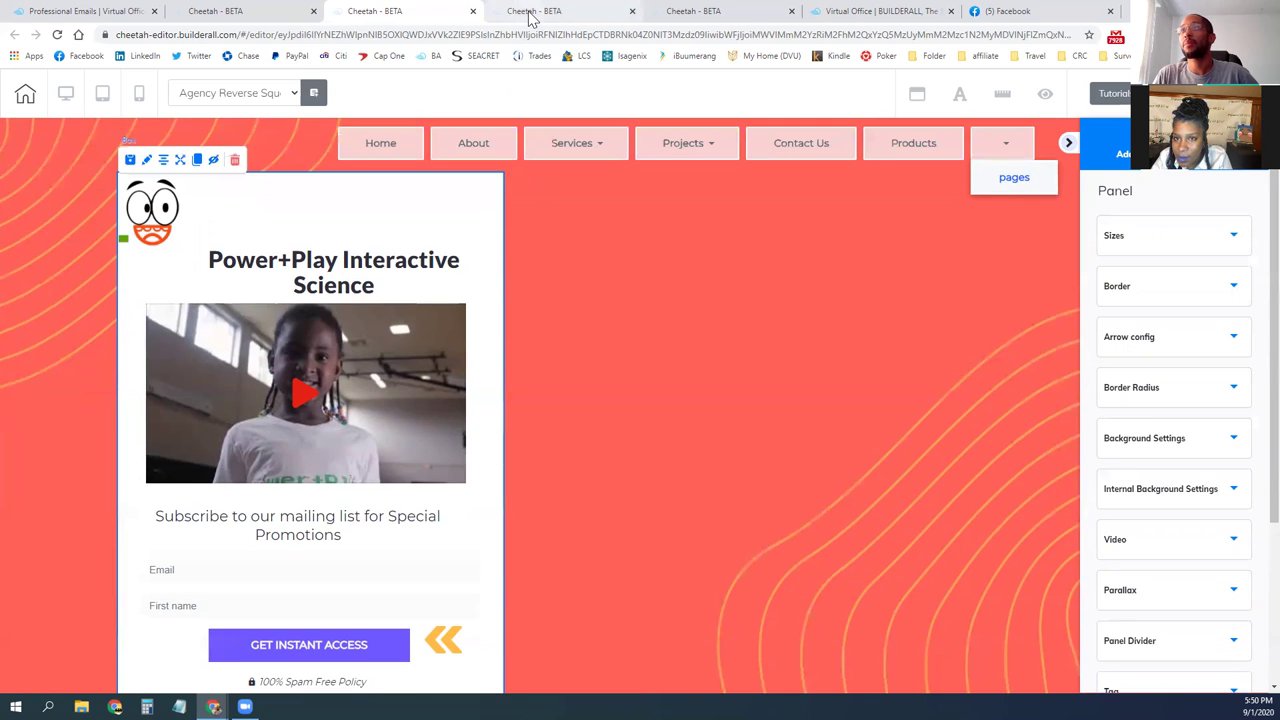
Step: Switch to the Builderall office page and open the New Knowledgebase
{"action": "left_click", "coordinate": [534, 11]}
{"action": "left_click", "coordinate": [268, 12]}
{"action": "left_click", "coordinate": [131, 11]}
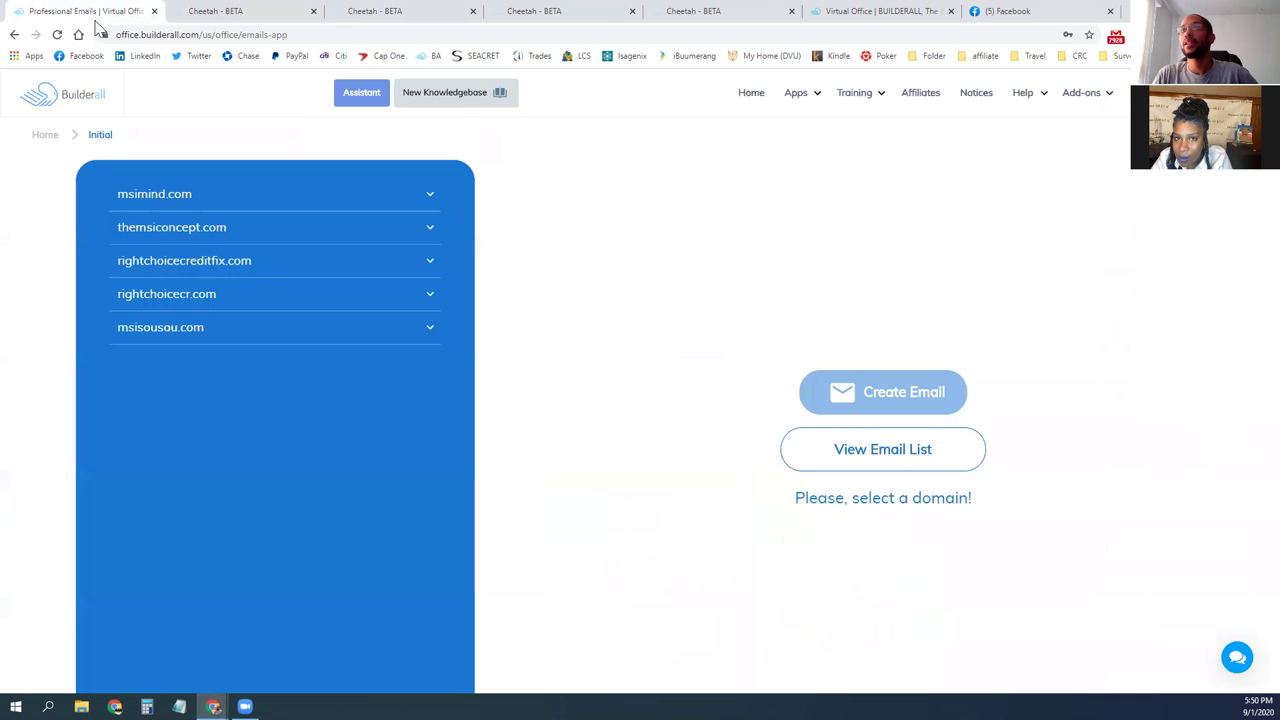
{"action": "left_click", "coordinate": [463, 106]}
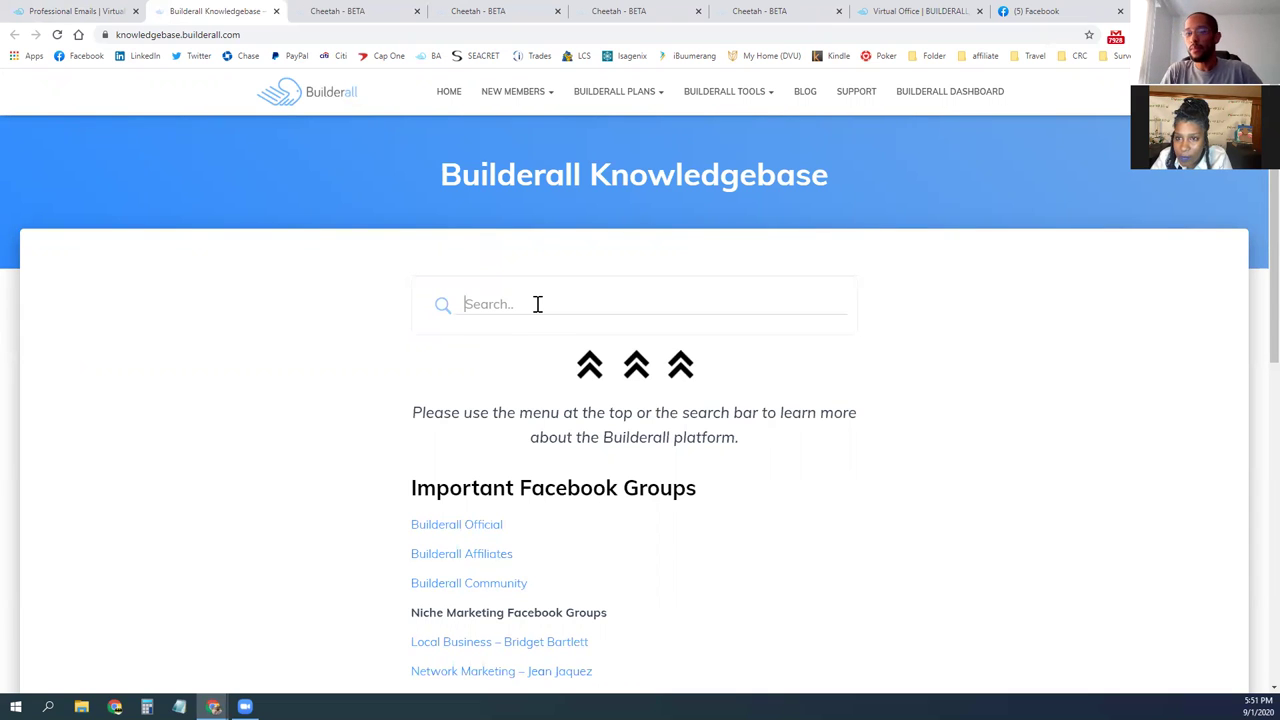
Step: Return to the squeeze page in the Cheetah editor, center the sign-up box in the red section and raise its heading beside the face image
{"action": "left_click", "coordinate": [350, 10]}
{"action": "left_click", "coordinate": [474, 12]}
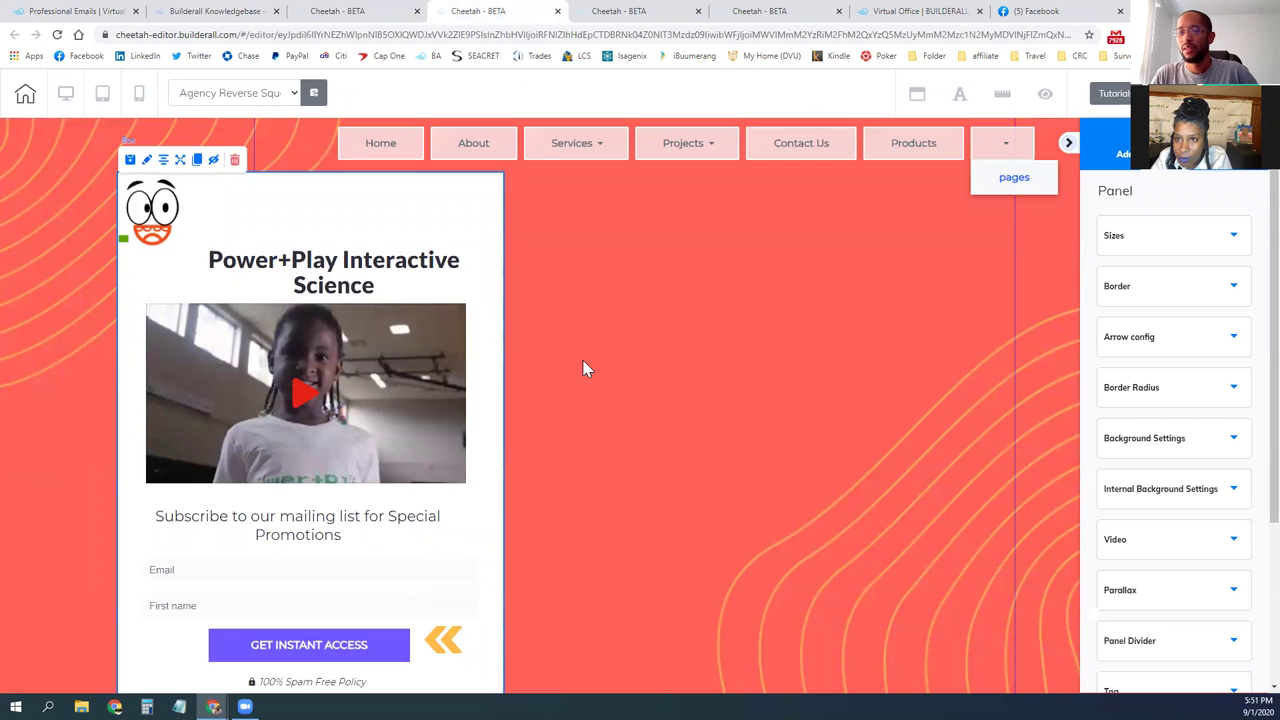
{"action": "scroll", "coordinate": [620, 375], "scroll_direction": "down", "scroll_amount": 1}
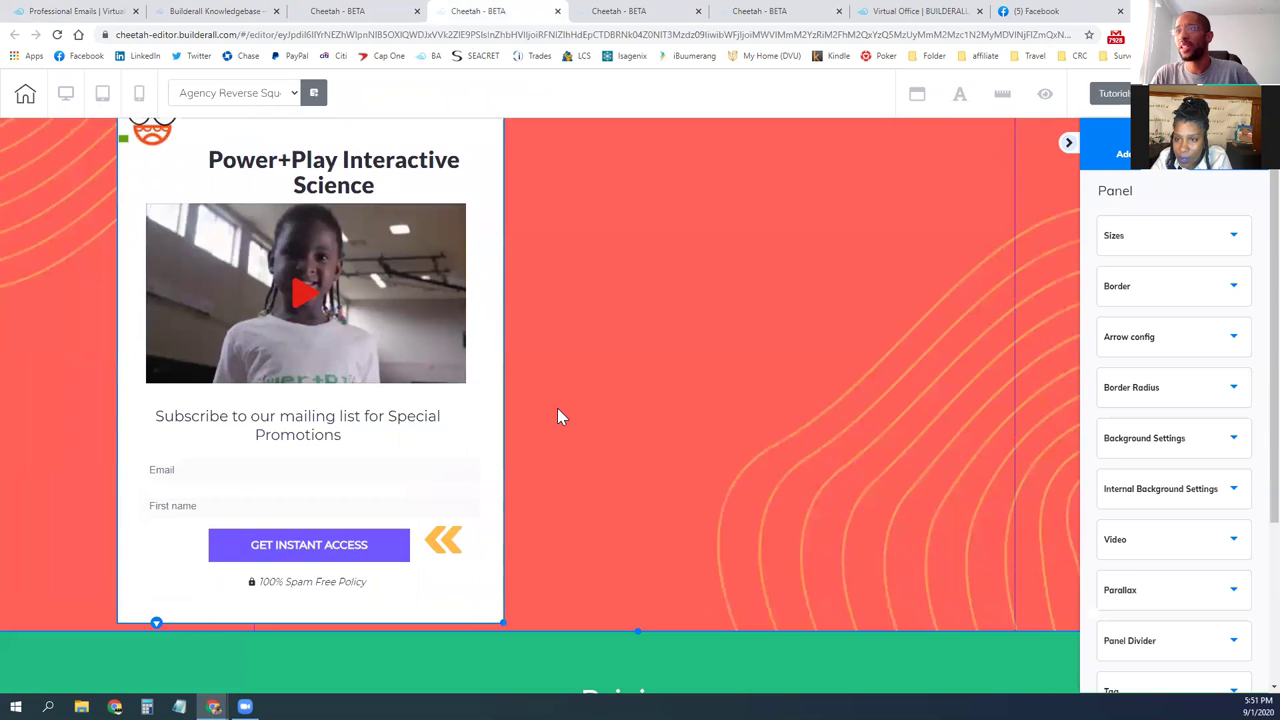
{"action": "scroll", "coordinate": [557, 408], "scroll_direction": "up", "scroll_amount": 1}
{"action": "left_click_drag", "start_coordinate": [407, 284], "coordinate": [733, 181]}
{"action": "left_click", "coordinate": [385, 378]}
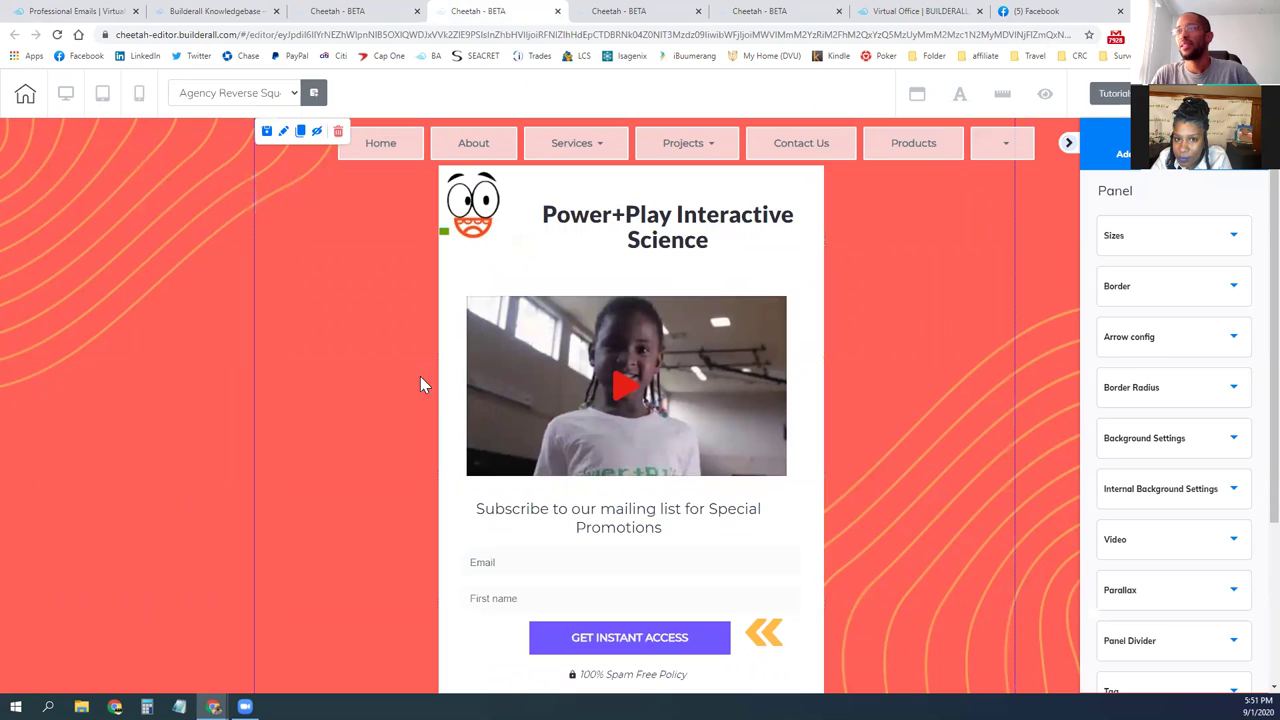
Step: Open the YouTube video's general settings and examine its start, finish, controls, auto play and loop options
{"action": "left_click", "coordinate": [537, 375]}
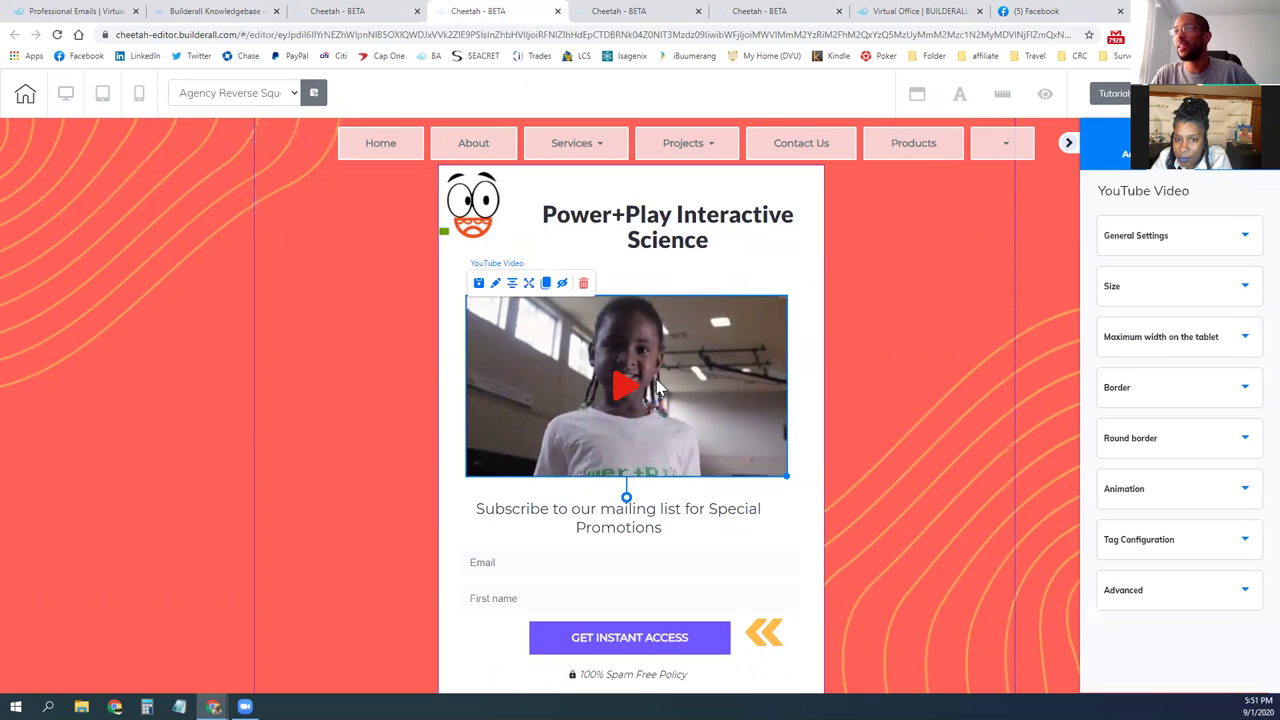
{"action": "left_click", "coordinate": [495, 285]}
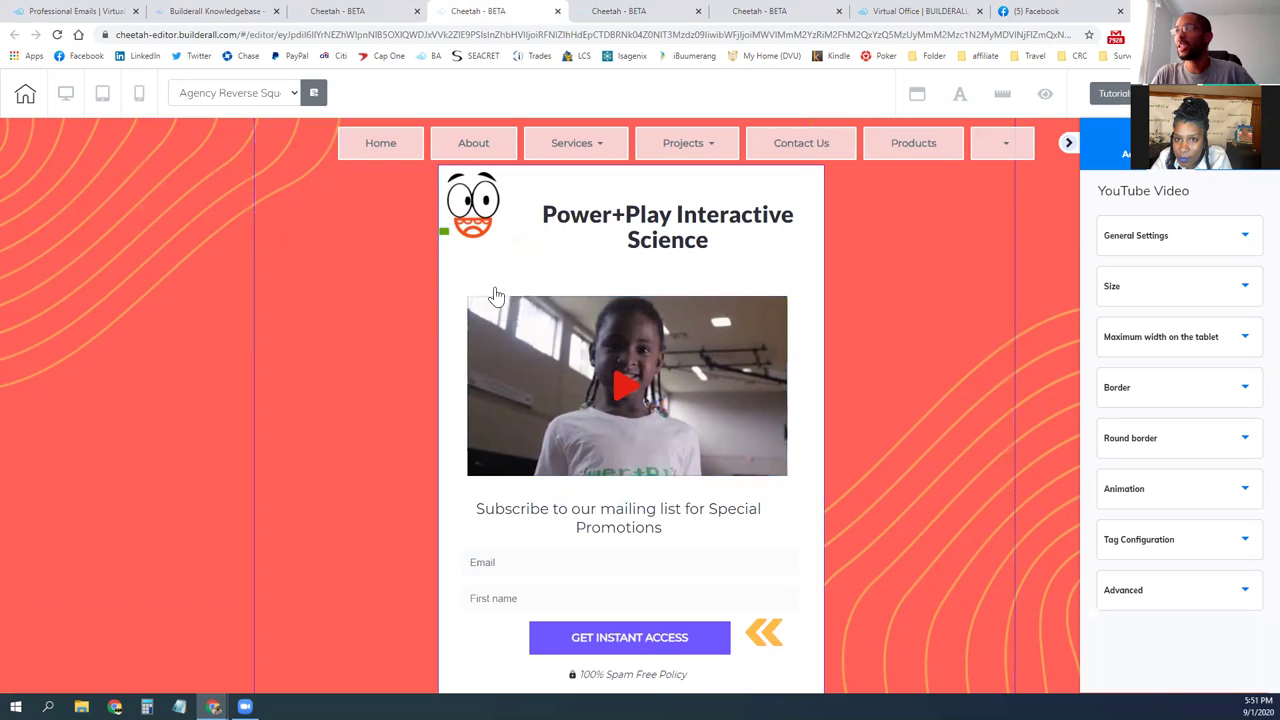
{"action": "left_click", "coordinate": [1143, 300]}
{"action": "left_click_drag", "start_coordinate": [1127, 362], "coordinate": [1146, 356]}
{"action": "left_click", "coordinate": [1137, 234]}
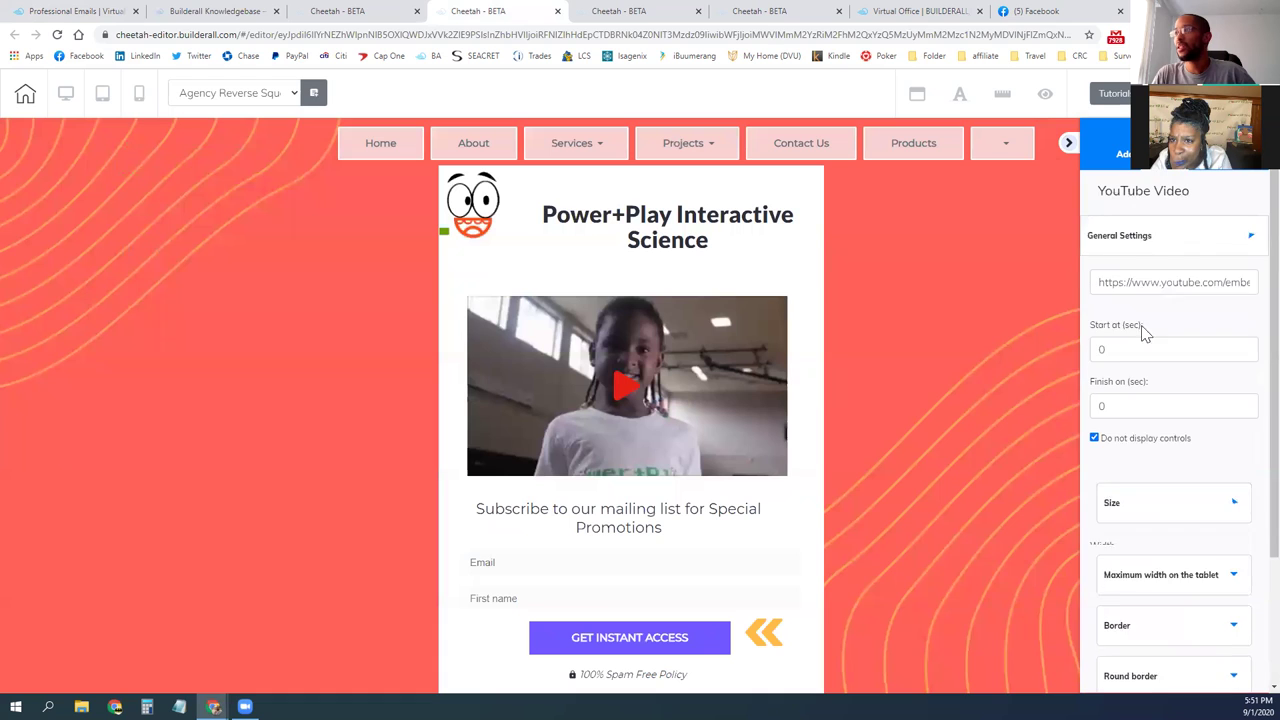
{"action": "left_click_drag", "start_coordinate": [1124, 348], "coordinate": [1090, 350]}
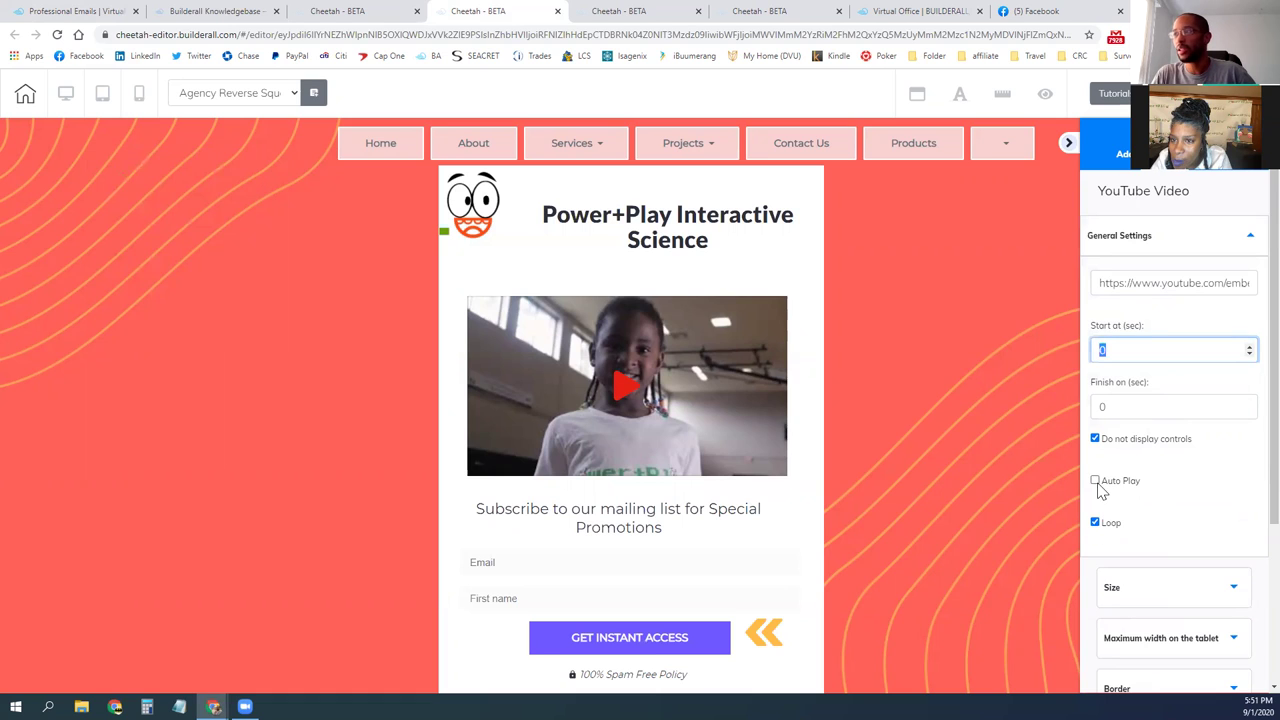
{"action": "scroll", "coordinate": [1110, 455], "scroll_direction": "down", "scroll_amount": 2}
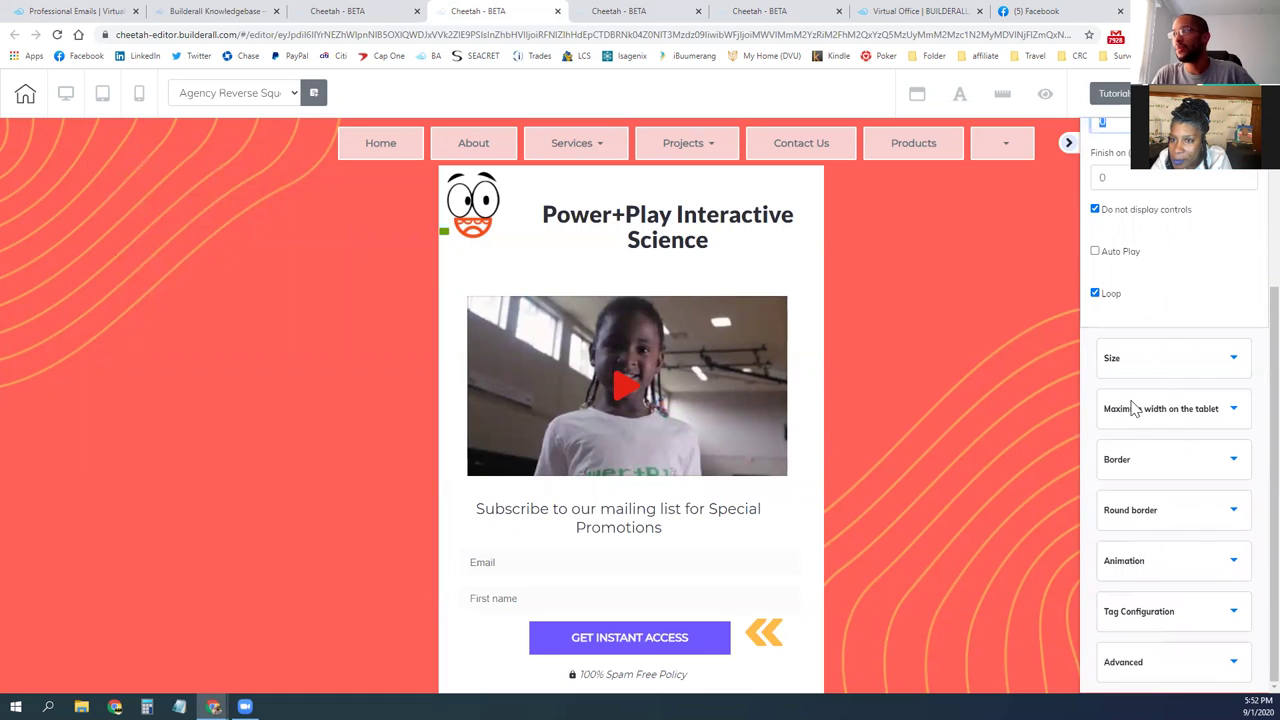
Step: Set the YouTube video's border size to 5, keeping the border shape at none
{"action": "left_click", "coordinate": [1133, 472]}
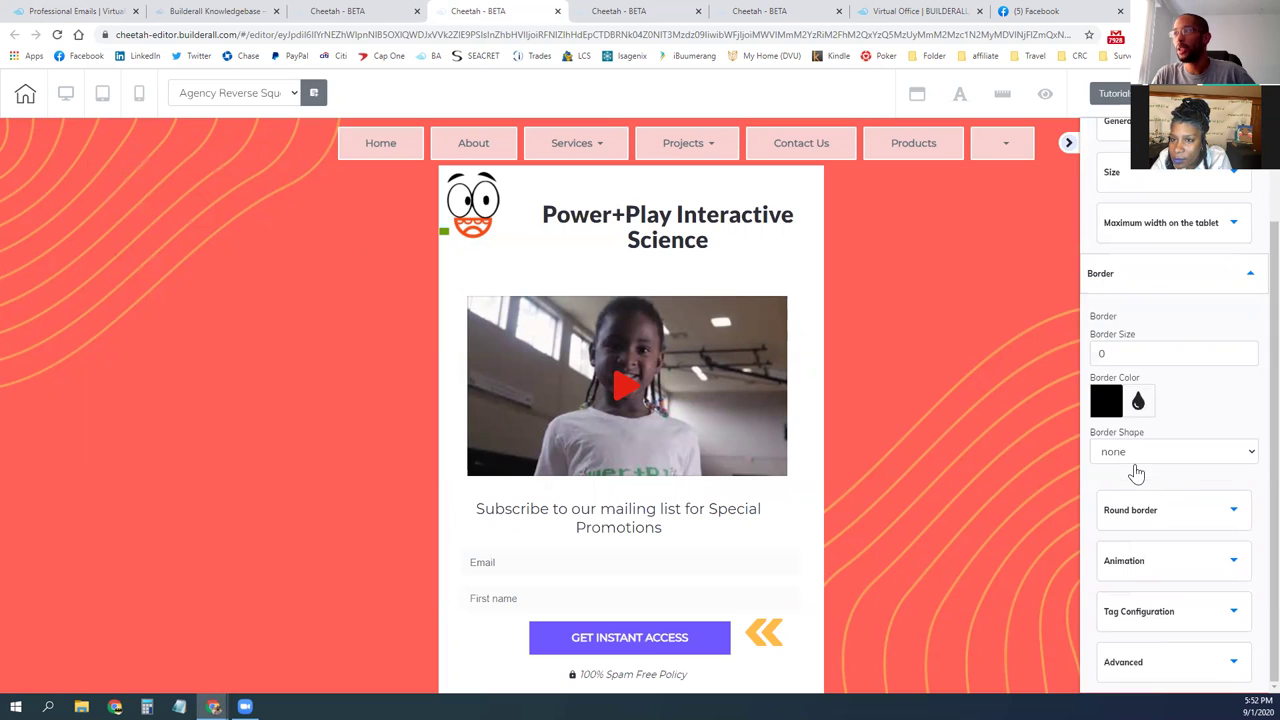
{"action": "left_click", "coordinate": [1212, 350]}
{"action": "type", "text": "5"}
{"action": "left_click", "coordinate": [1124, 452]}
{"action": "left_click", "coordinate": [1165, 428]}
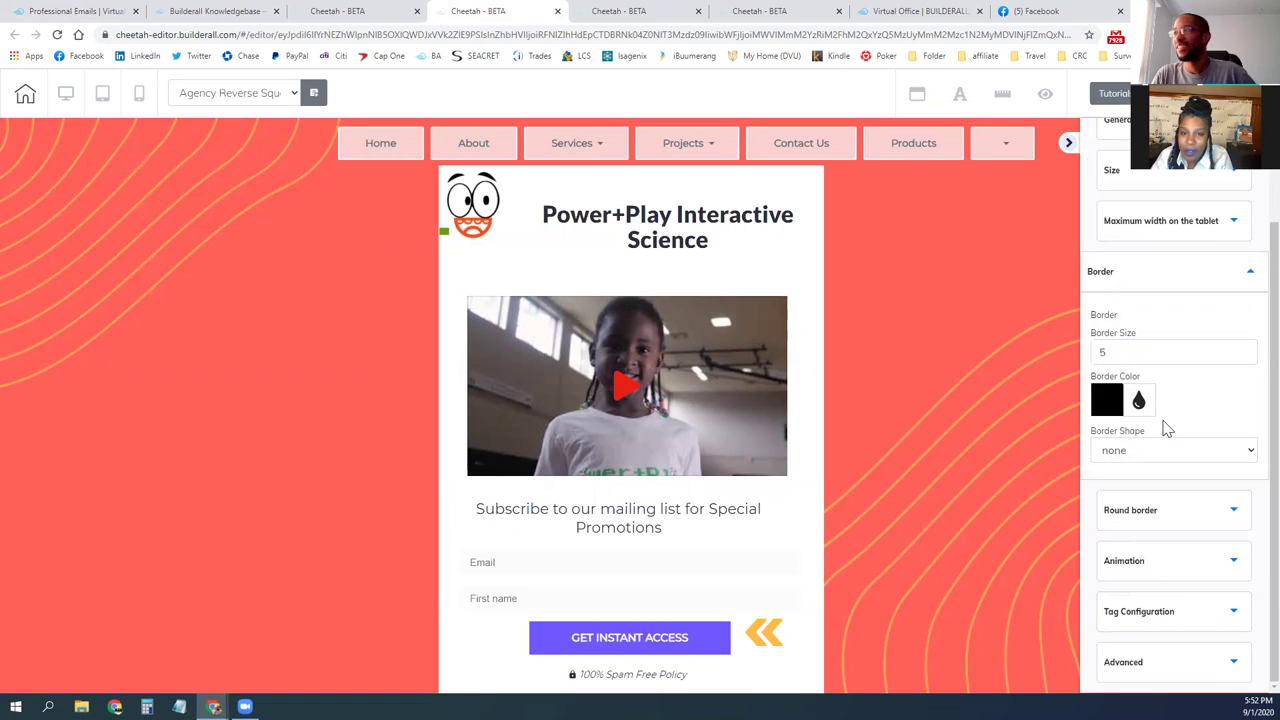
Step: Enable "Do not display controls" in the YouTube video's general settings
{"action": "scroll", "coordinate": [1165, 428], "scroll_direction": "up", "scroll_amount": 2}
{"action": "left_click", "coordinate": [1141, 245]}
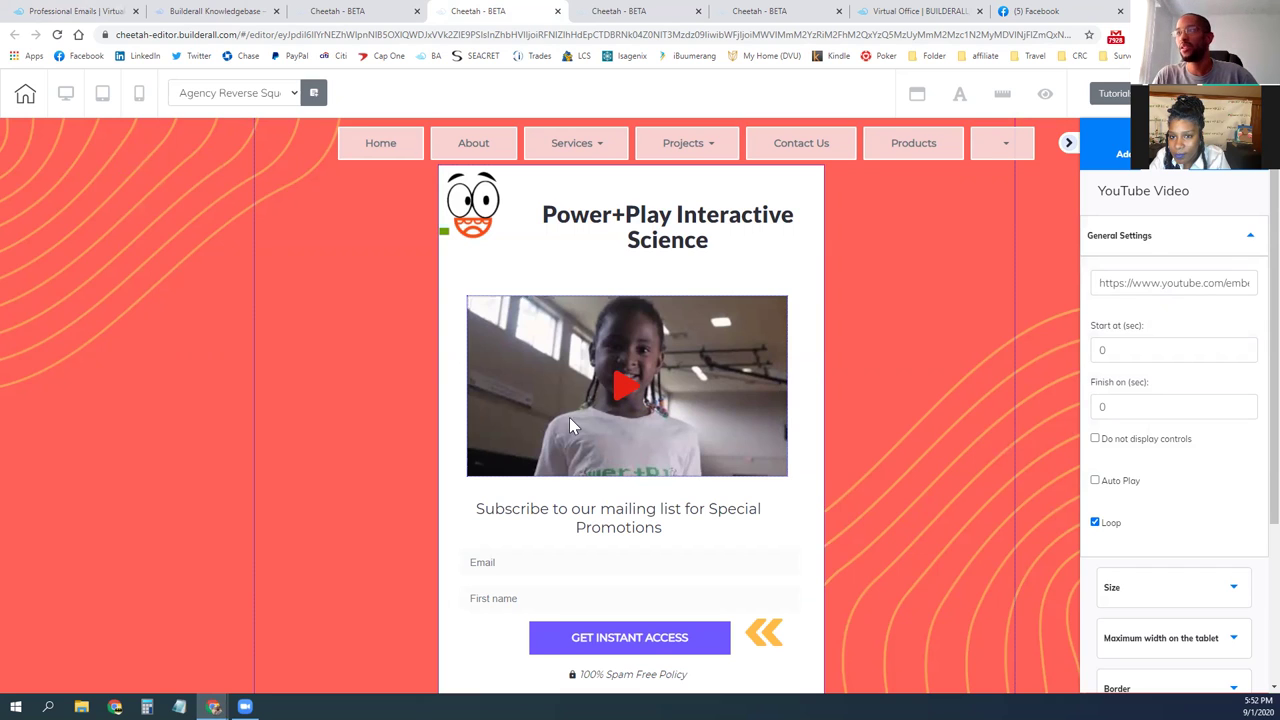
{"action": "left_click", "coordinate": [1095, 438]}
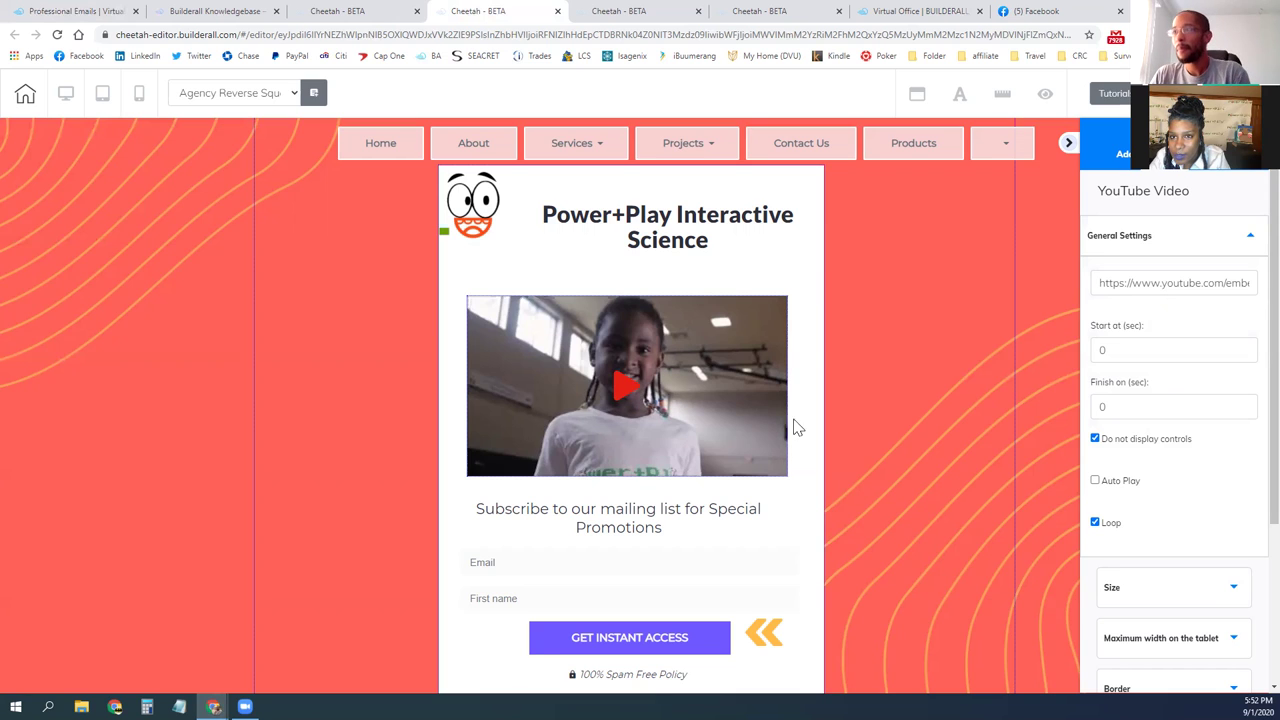
Step: Examine the MailingBoss form in the sign-up box and the Pricing section below, ending with the form selected
{"action": "scroll", "coordinate": [890, 420], "scroll_direction": "down", "scroll_amount": 1}
{"action": "scroll", "coordinate": [888, 420], "scroll_direction": "down", "scroll_amount": 1}
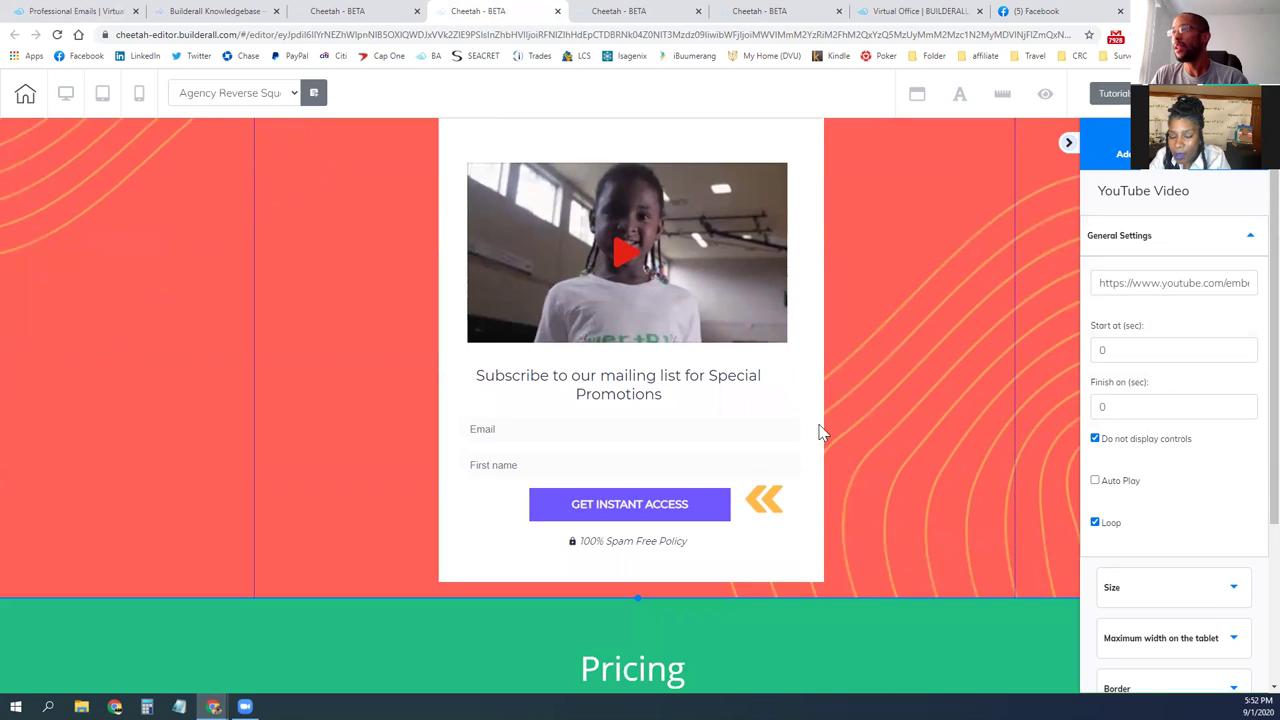
{"action": "left_click", "coordinate": [716, 462]}
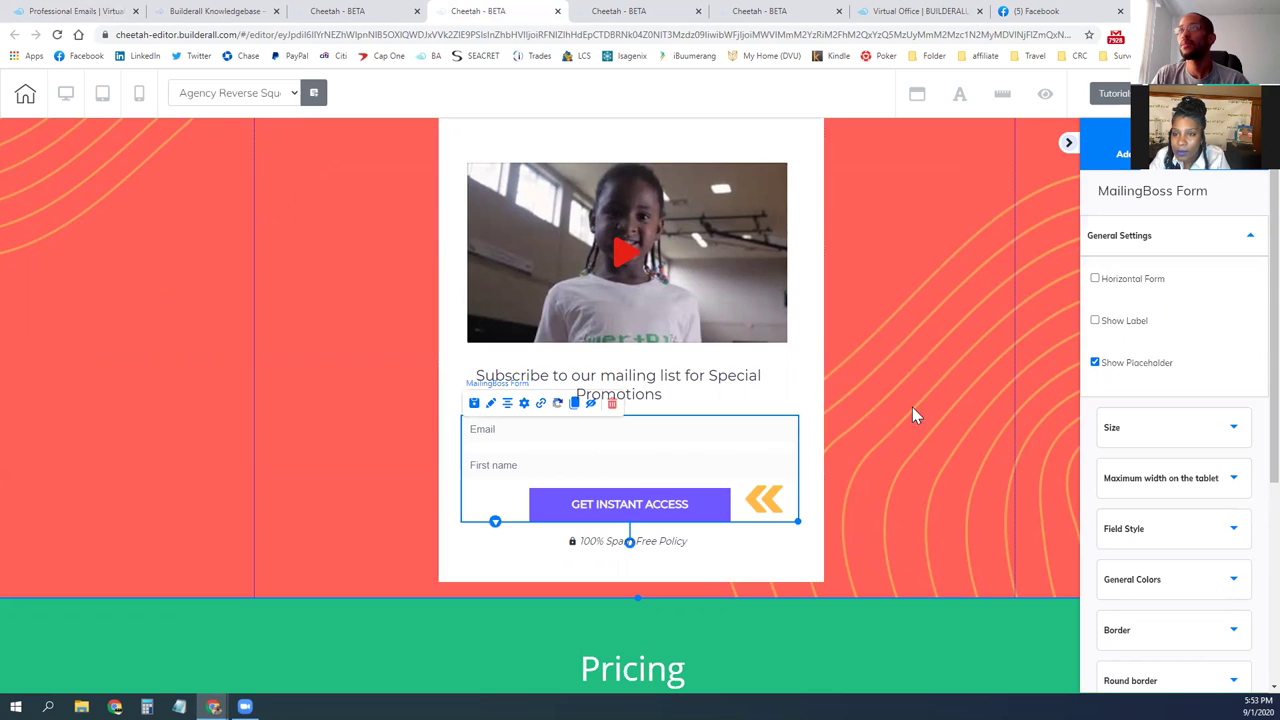
{"action": "left_click", "coordinate": [345, 296]}
{"action": "scroll", "coordinate": [345, 296], "scroll_direction": "down", "scroll_amount": 1}
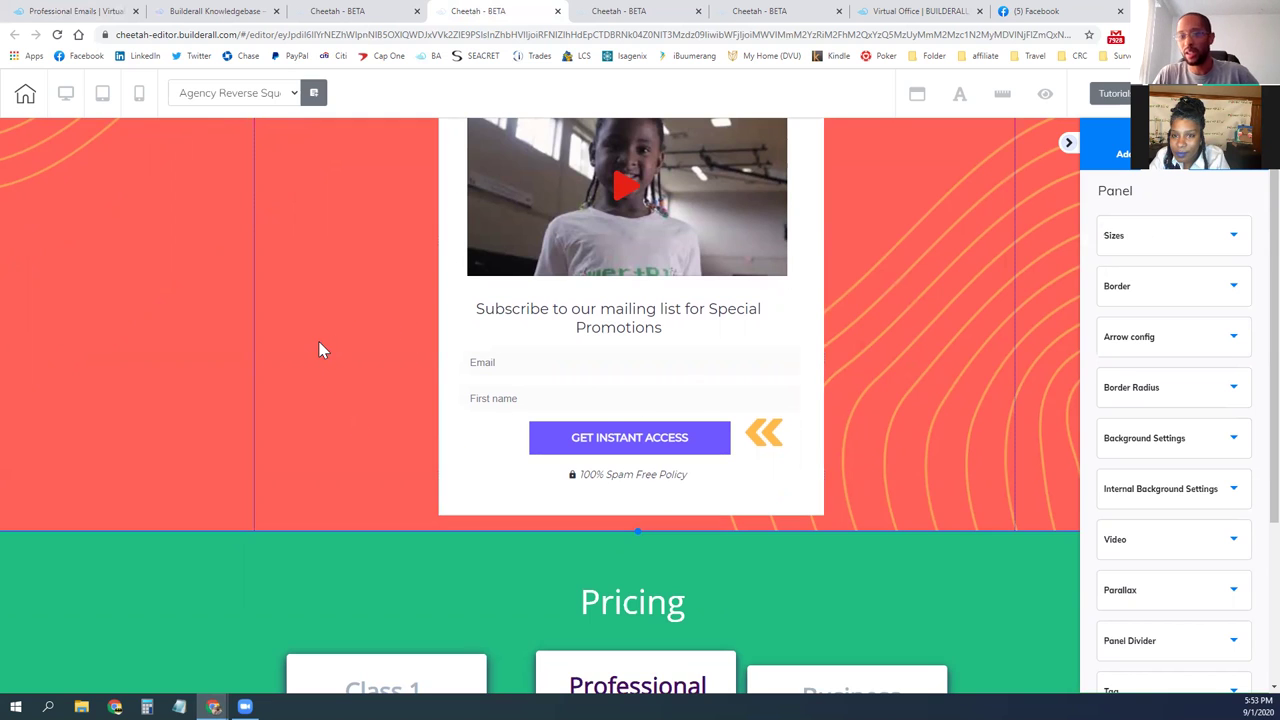
{"action": "scroll", "coordinate": [297, 347], "scroll_direction": "down", "scroll_amount": 3}
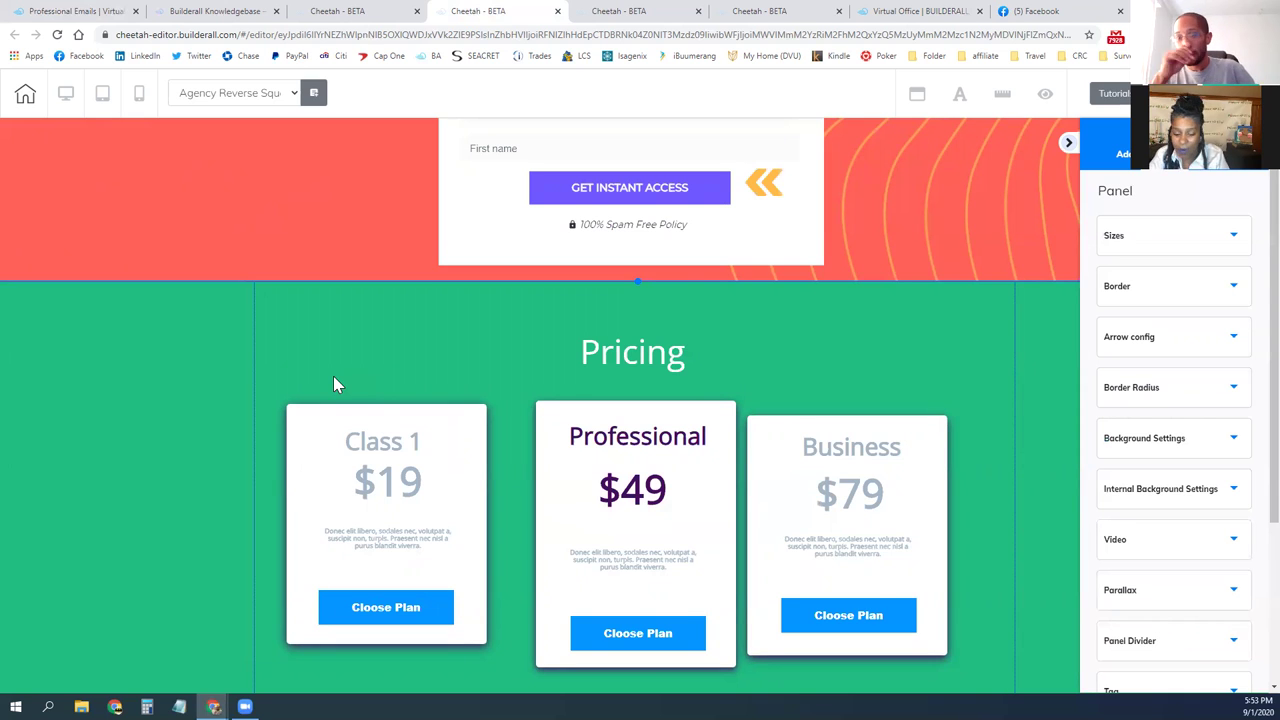
{"action": "scroll", "coordinate": [335, 380], "scroll_direction": "up", "scroll_amount": 3}
{"action": "scroll", "coordinate": [333, 376], "scroll_direction": "up", "scroll_amount": 3}
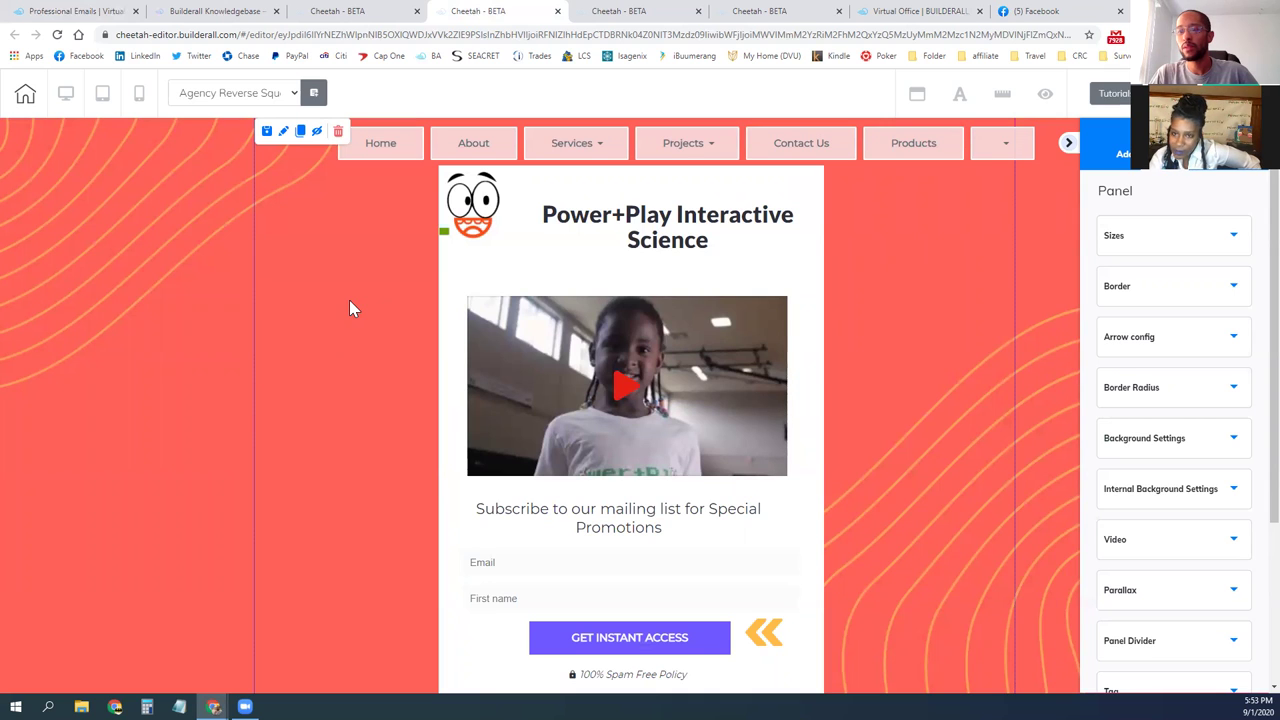
{"action": "left_click", "coordinate": [566, 590]}
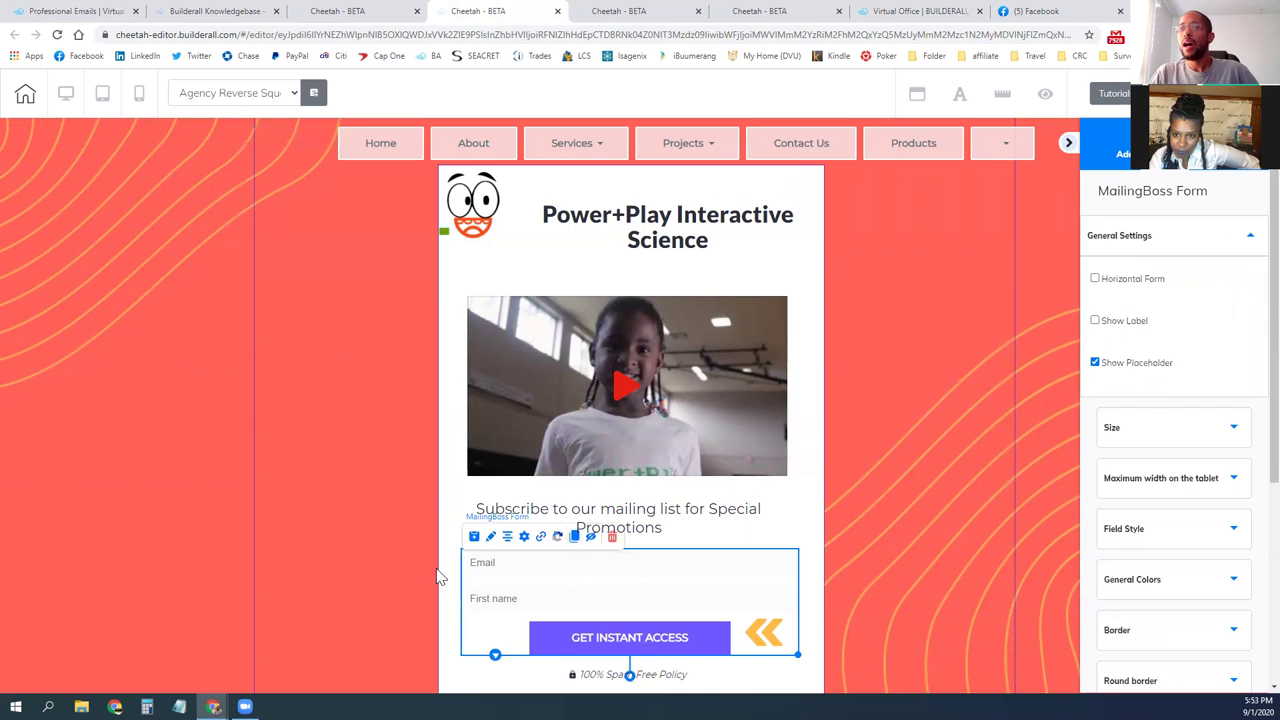
Step: Open the Drag N Drop Email Marketing Automation "Mailingboss" app from the Builderall office
{"action": "scroll", "coordinate": [343, 486], "scroll_direction": "down", "scroll_amount": 1}
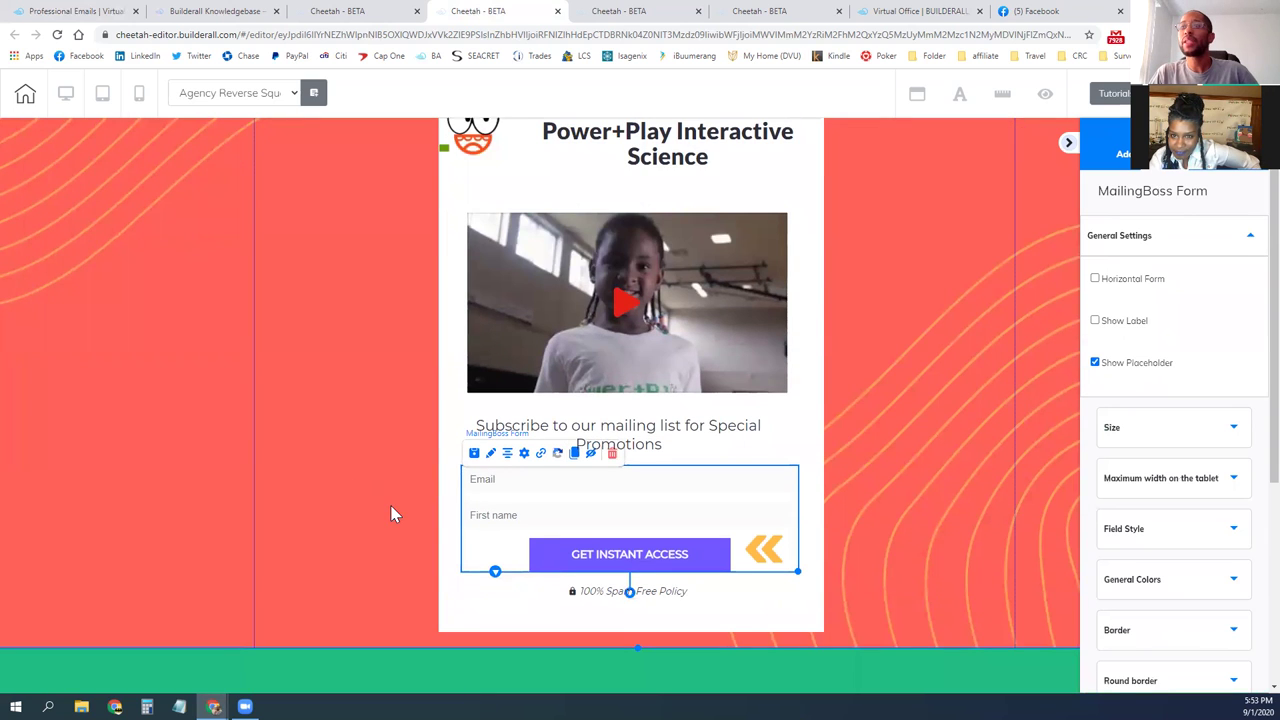
{"action": "left_click", "coordinate": [391, 514]}
{"action": "left_click", "coordinate": [578, 512]}
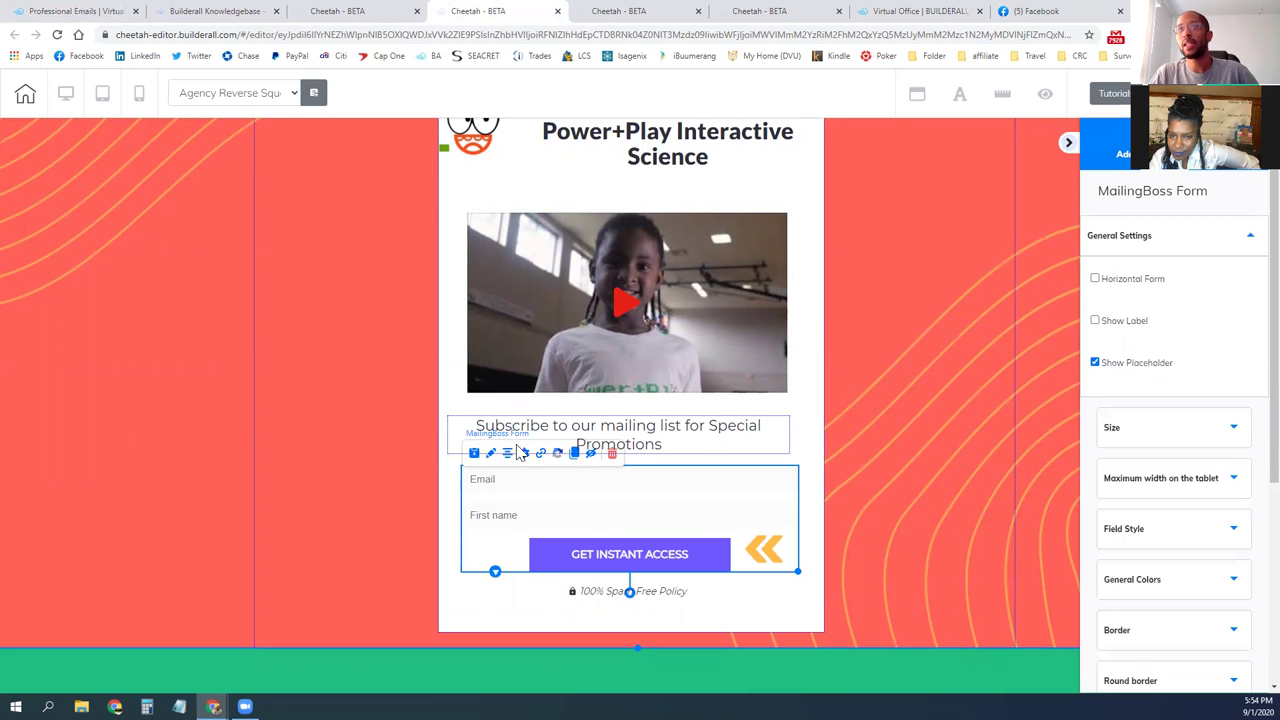
{"action": "left_click", "coordinate": [245, 12]}
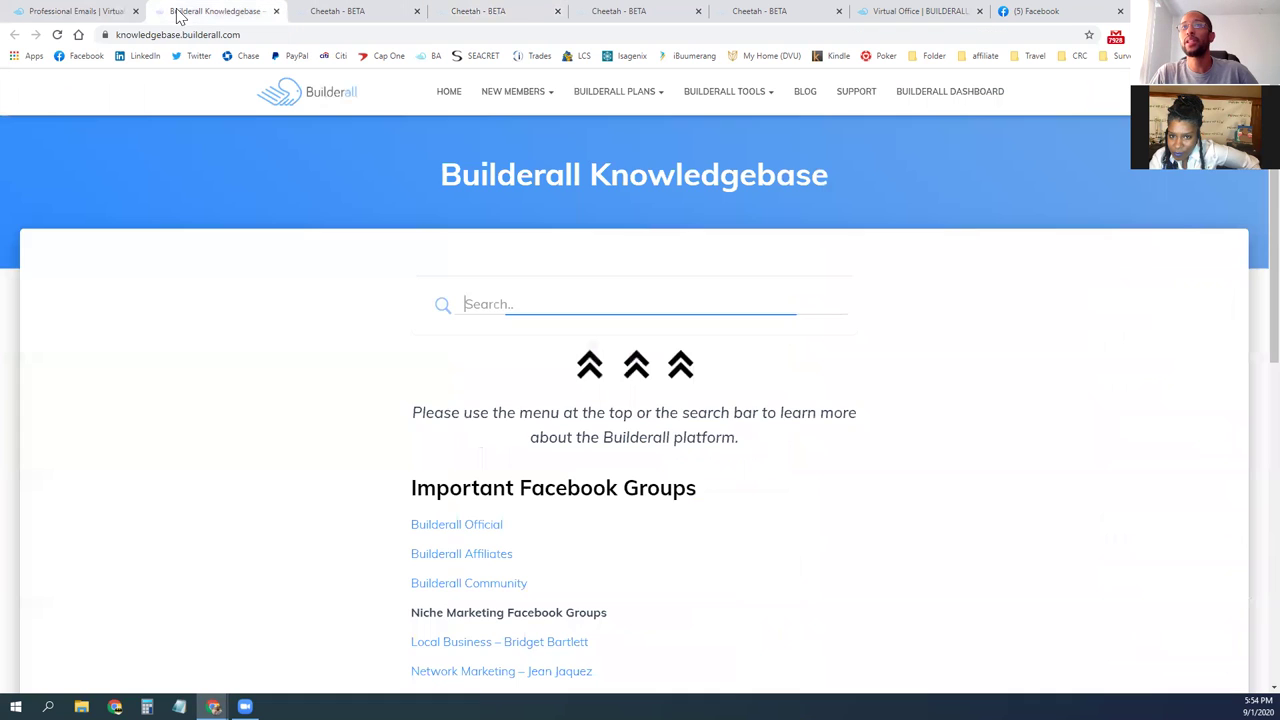
{"action": "left_click", "coordinate": [78, 10]}
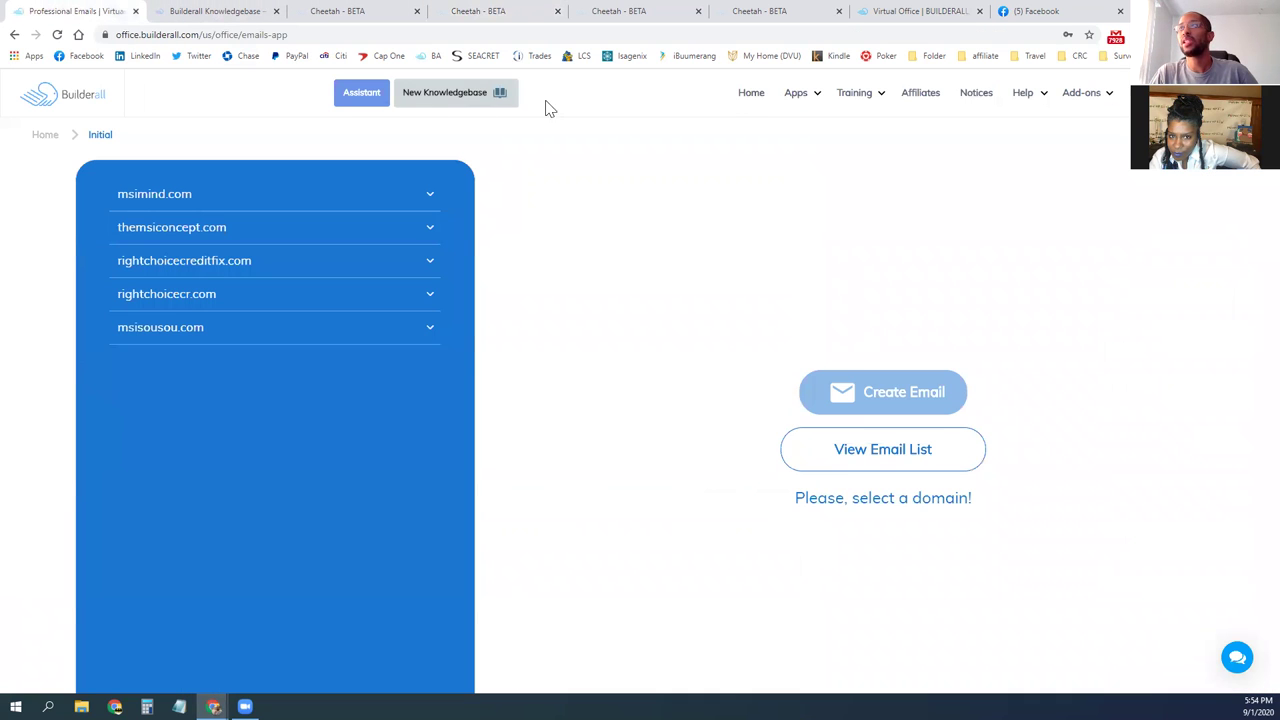
{"action": "mouse_move", "coordinate": [797, 100]}
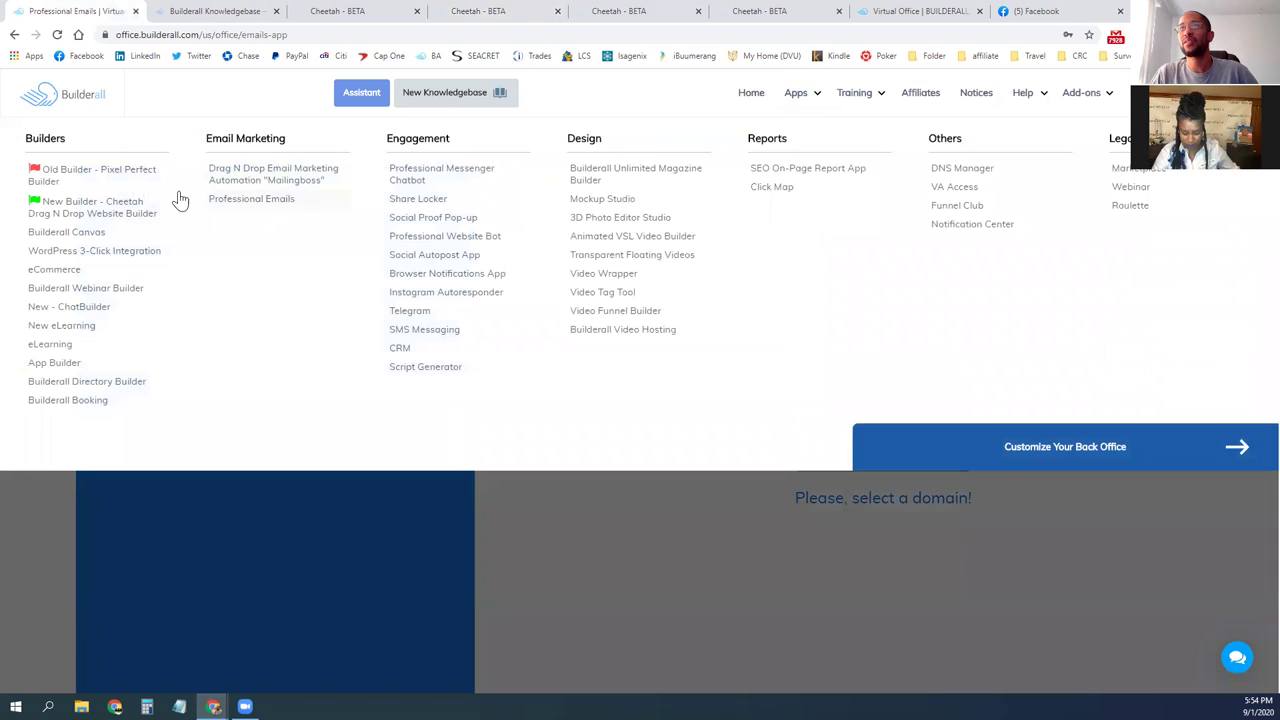
{"action": "left_click", "coordinate": [281, 184]}
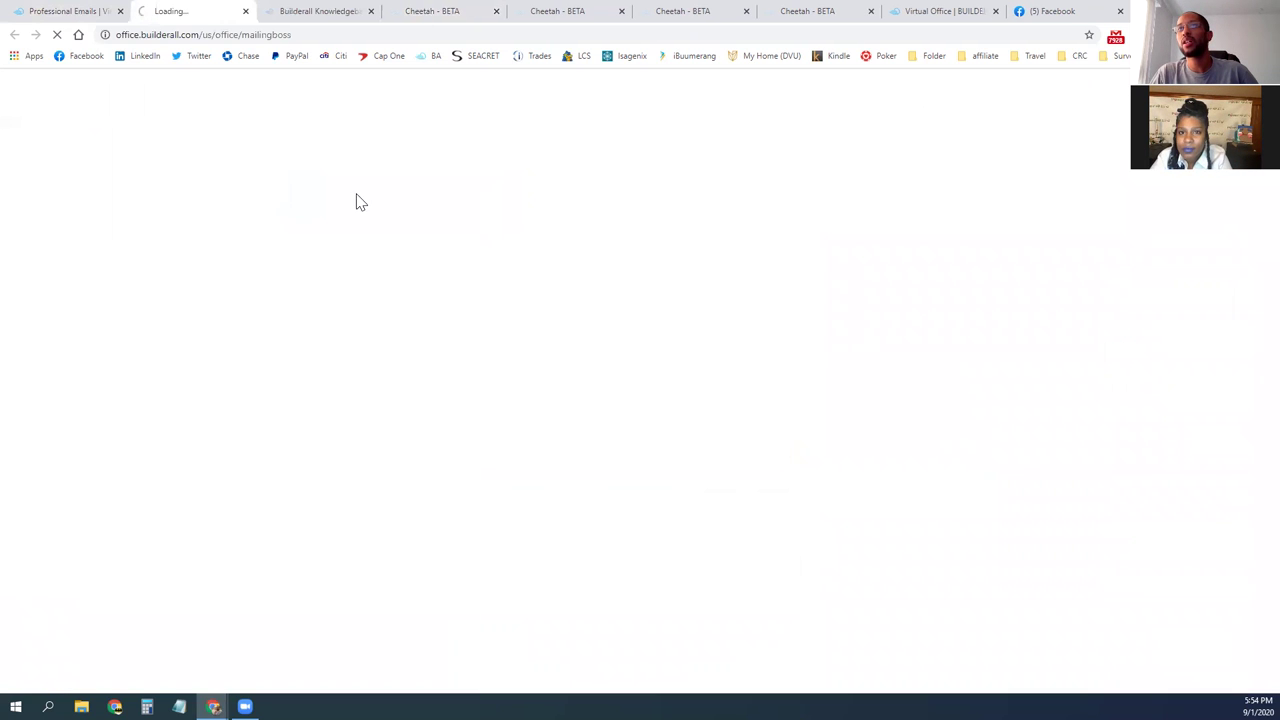
Step: Return to the squeeze page in the Cheetah editor and connect its MailingBoss form to the "NEW NEW MSI Mind" list
{"action": "left_click", "coordinate": [292, 12]}
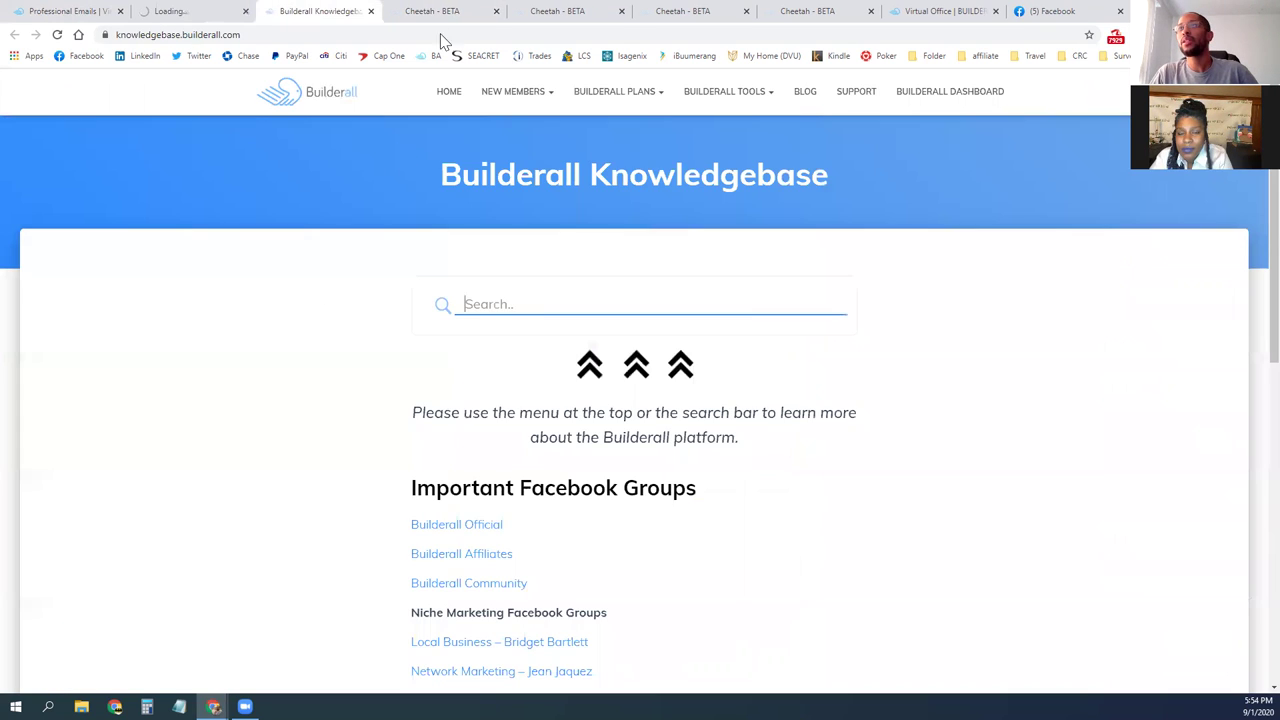
{"action": "left_click", "coordinate": [445, 12]}
{"action": "left_click", "coordinate": [553, 13]}
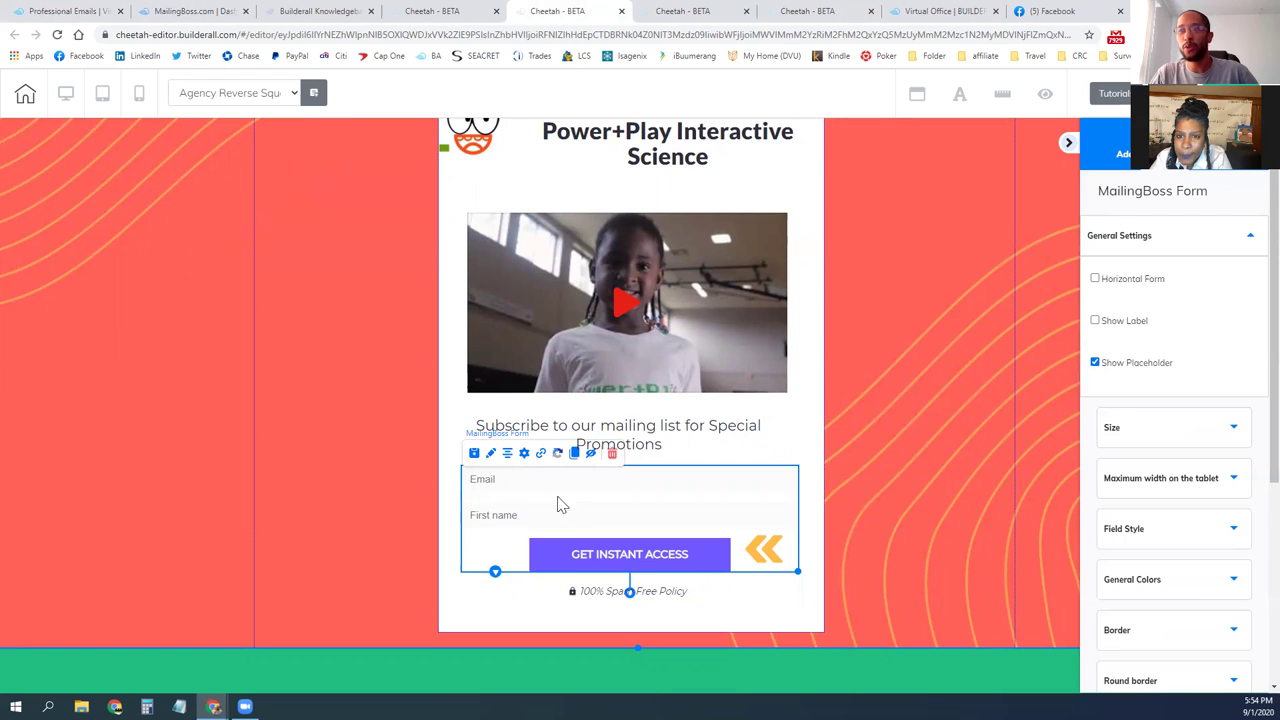
{"action": "left_click", "coordinate": [523, 453]}
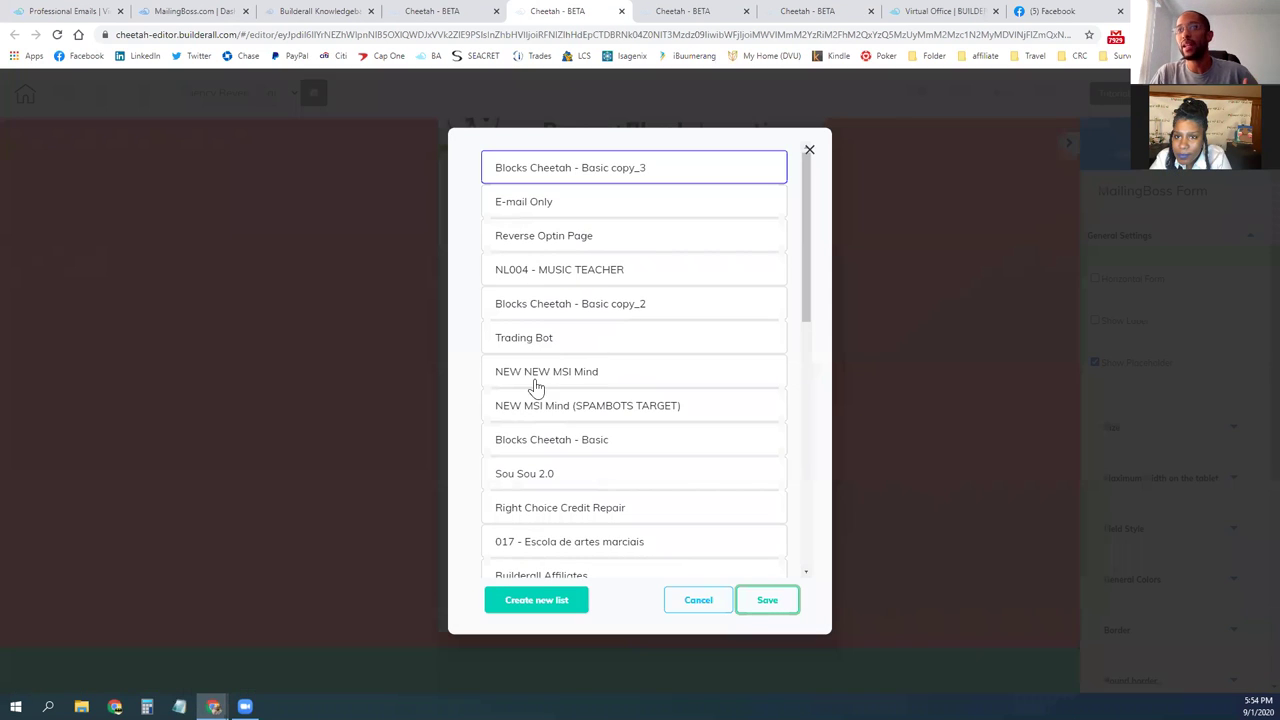
{"action": "scroll", "coordinate": [571, 380], "scroll_direction": "down", "scroll_amount": 3}
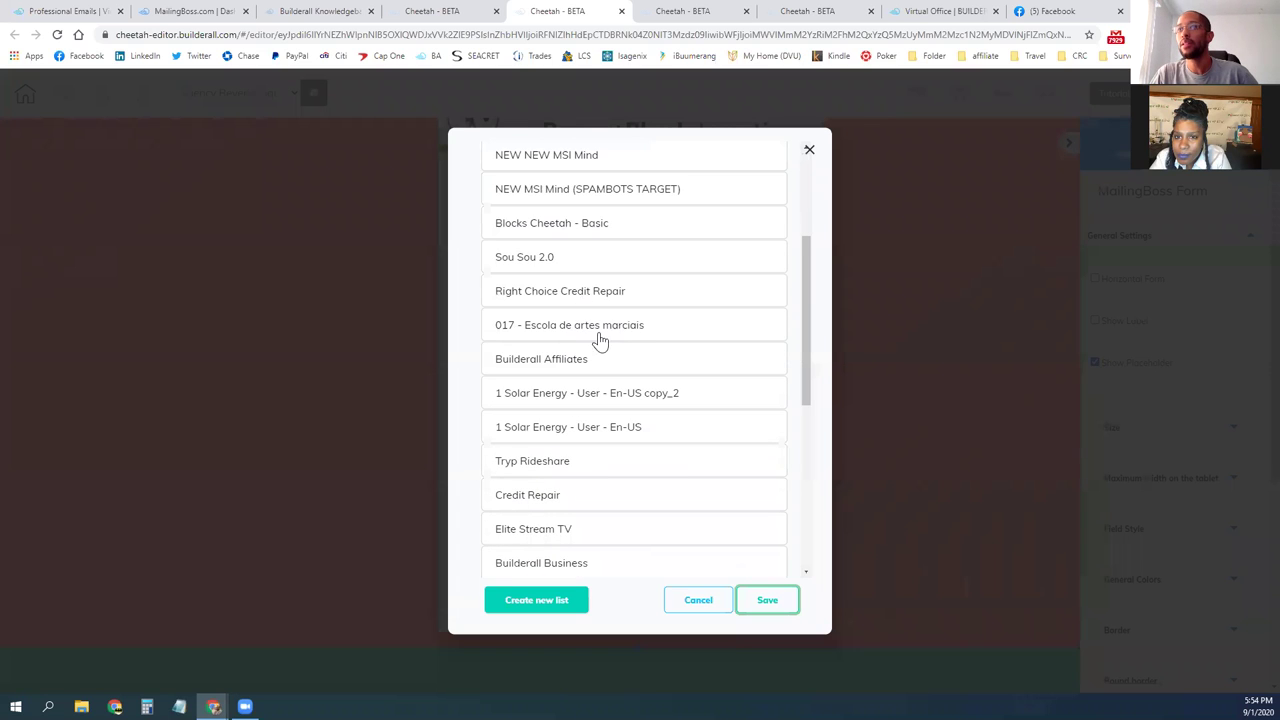
{"action": "scroll", "coordinate": [595, 337], "scroll_direction": "up", "scroll_amount": 3}
{"action": "left_click", "coordinate": [586, 340]}
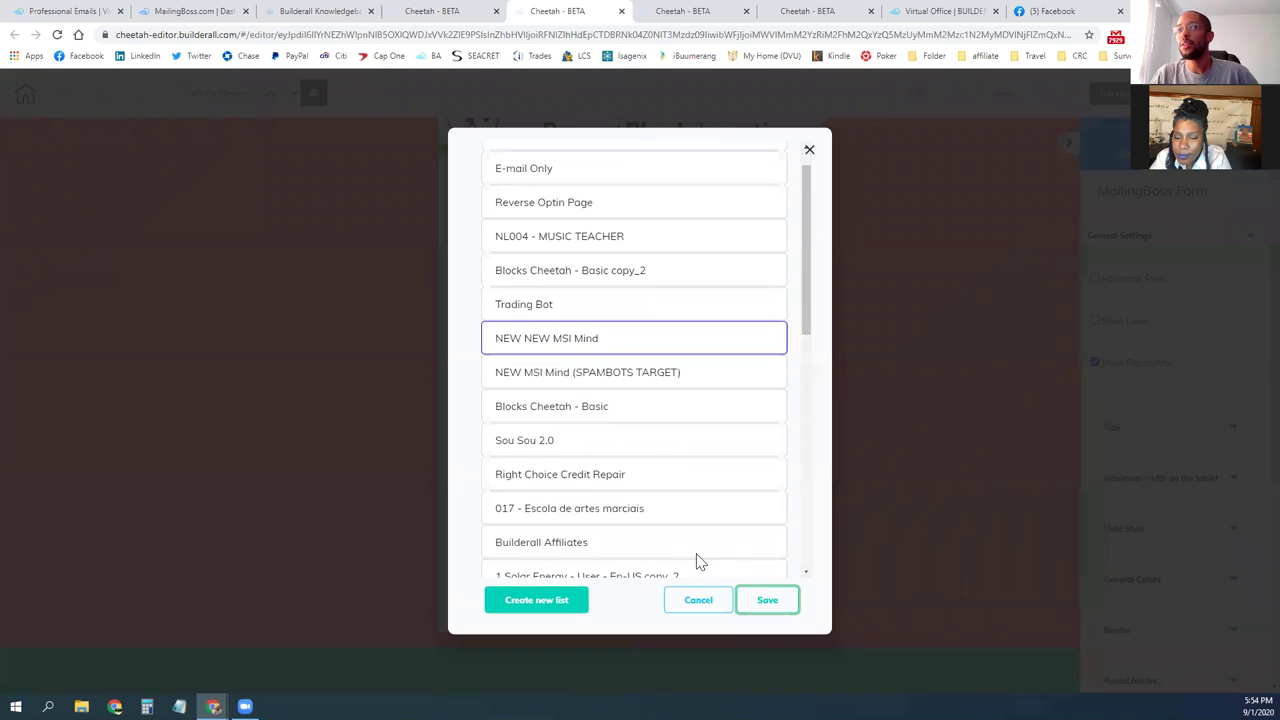
{"action": "left_click", "coordinate": [790, 609]}
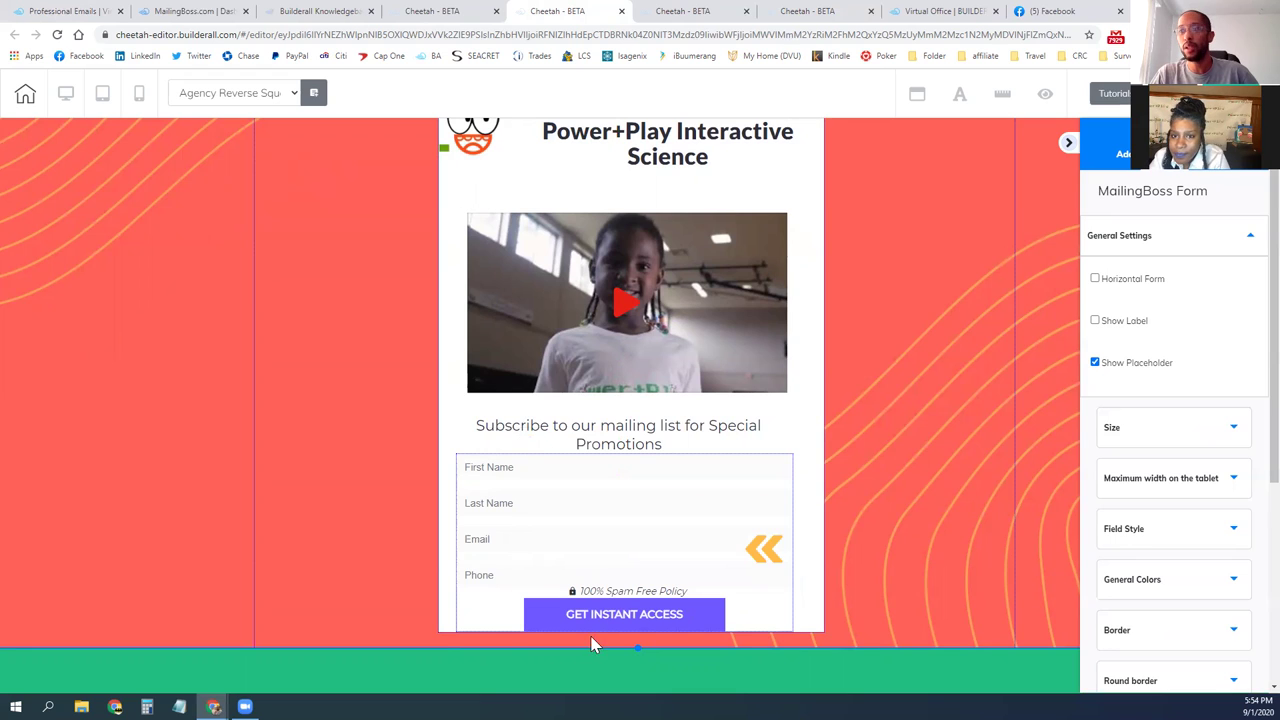
Step: Move the "100% Spam Free Policy" line below the sign-up form and shift the subscribe heading and form slightly up
{"action": "left_click", "coordinate": [625, 616]}
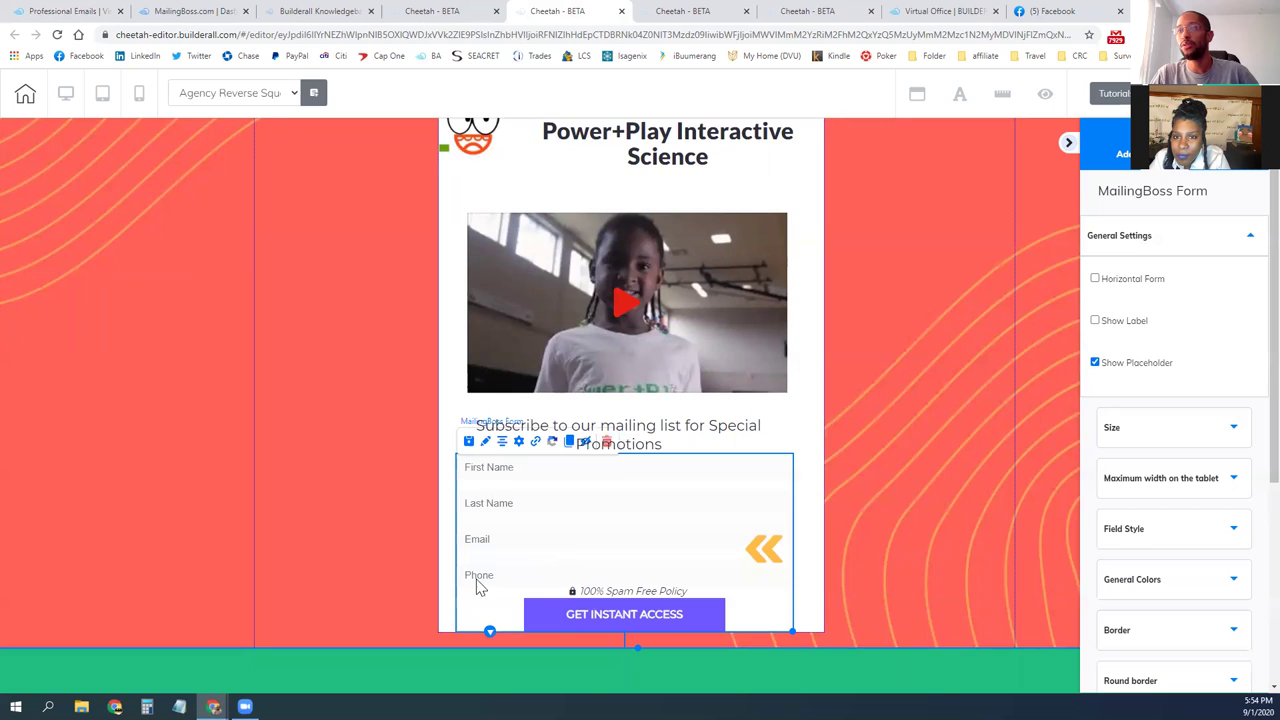
{"action": "scroll", "coordinate": [578, 600], "scroll_direction": "down", "scroll_amount": 1}
{"action": "left_click_drag", "start_coordinate": [613, 497], "coordinate": [606, 546]}
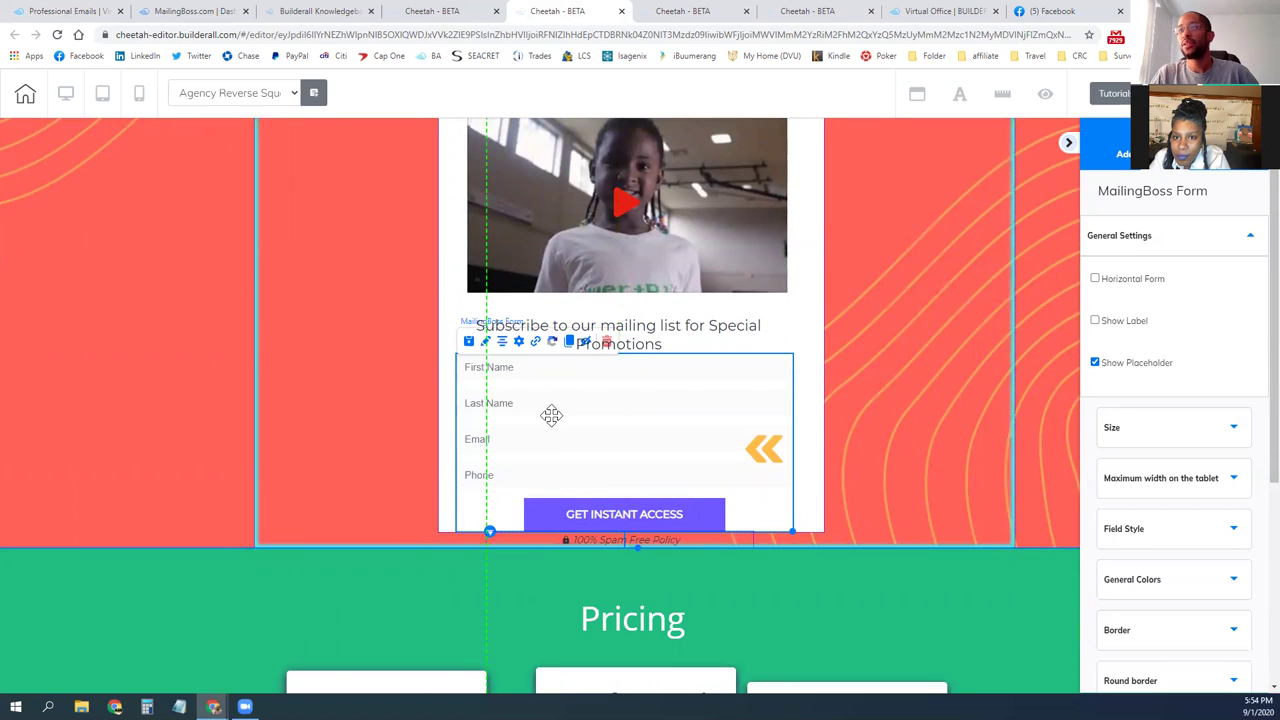
{"action": "left_click_drag", "start_coordinate": [586, 348], "coordinate": [583, 442]}
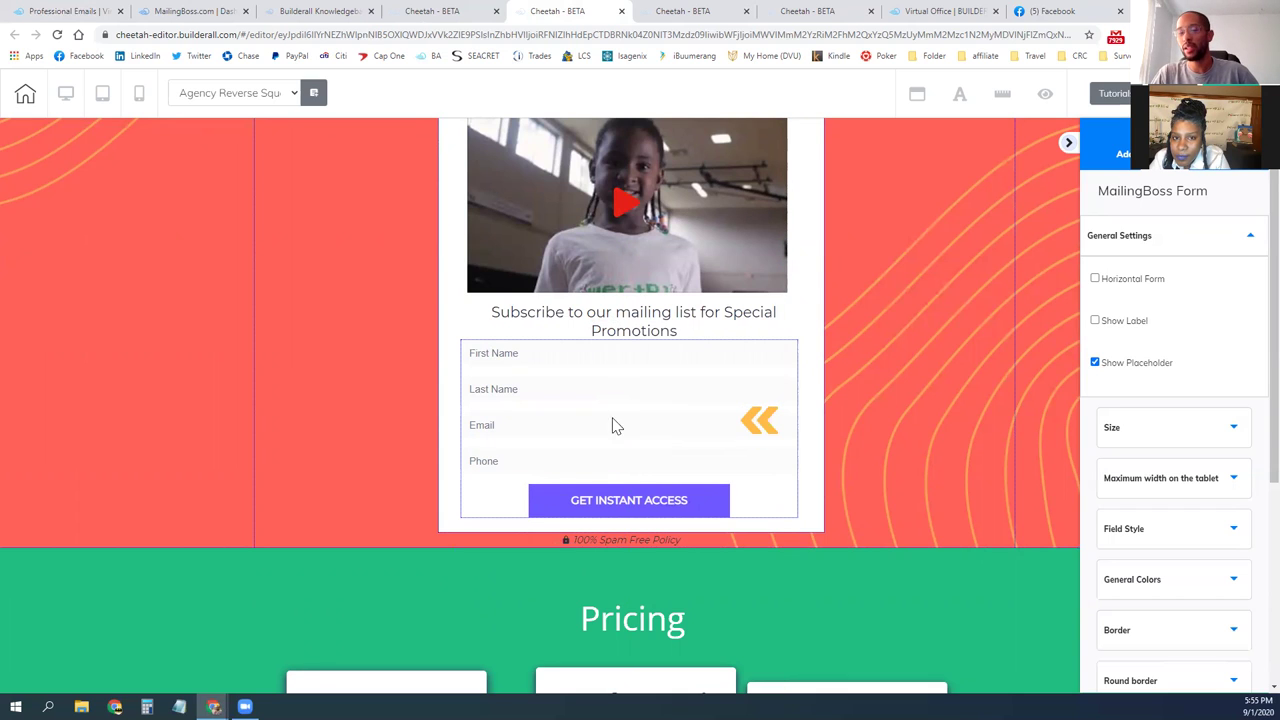
{"action": "left_click", "coordinate": [558, 424]}
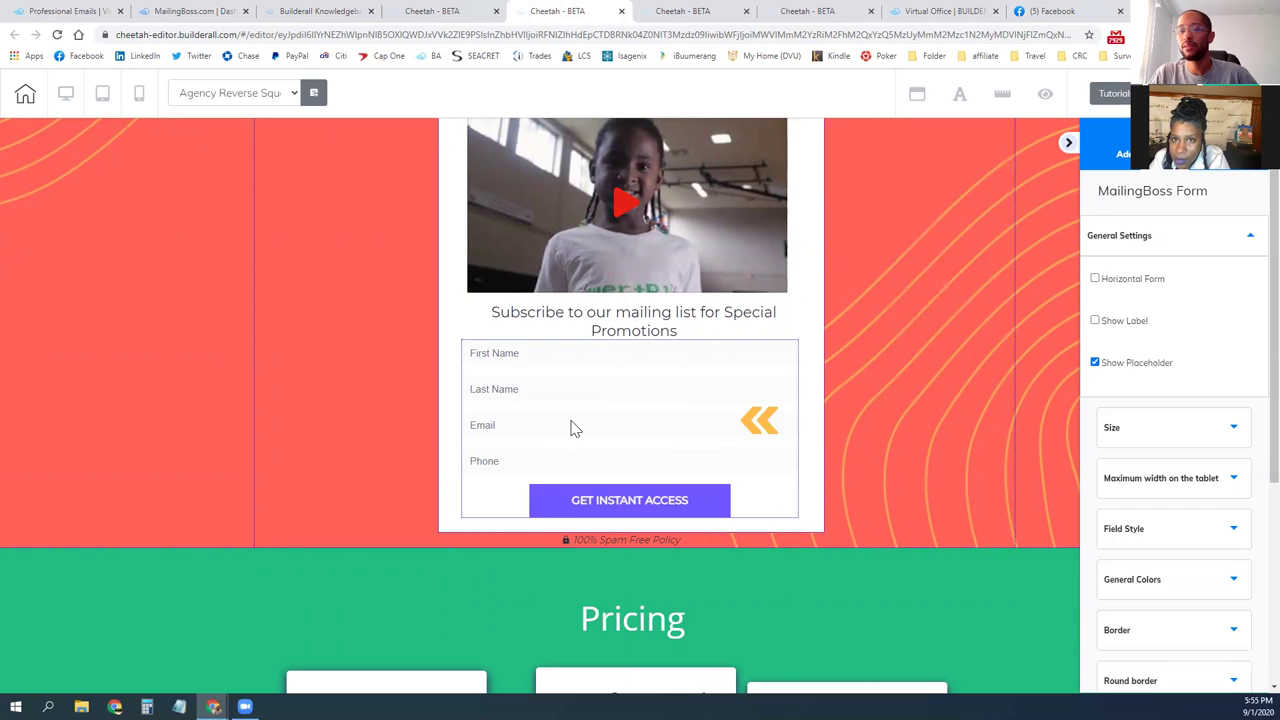
{"action": "left_click", "coordinate": [605, 516]}
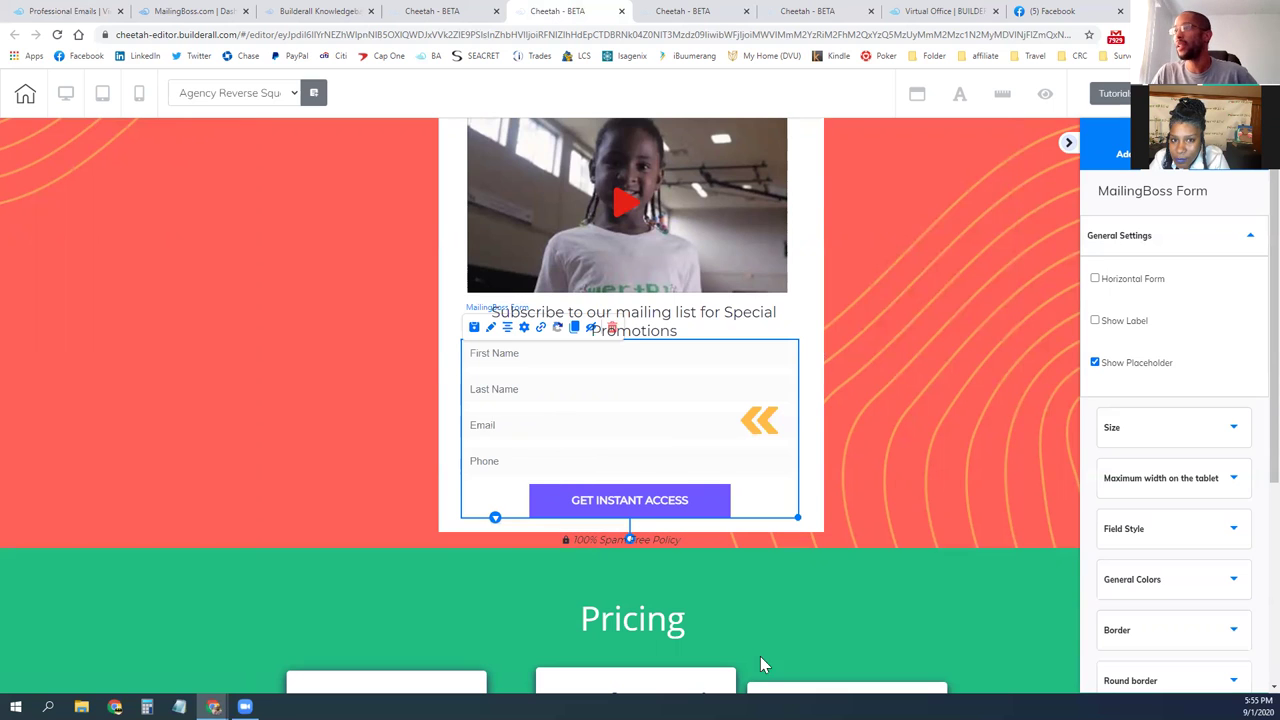
Step: Open the Class 1 pricing card's description for editing and select its entire placeholder text
{"action": "scroll", "coordinate": [760, 656], "scroll_direction": "down", "scroll_amount": 4}
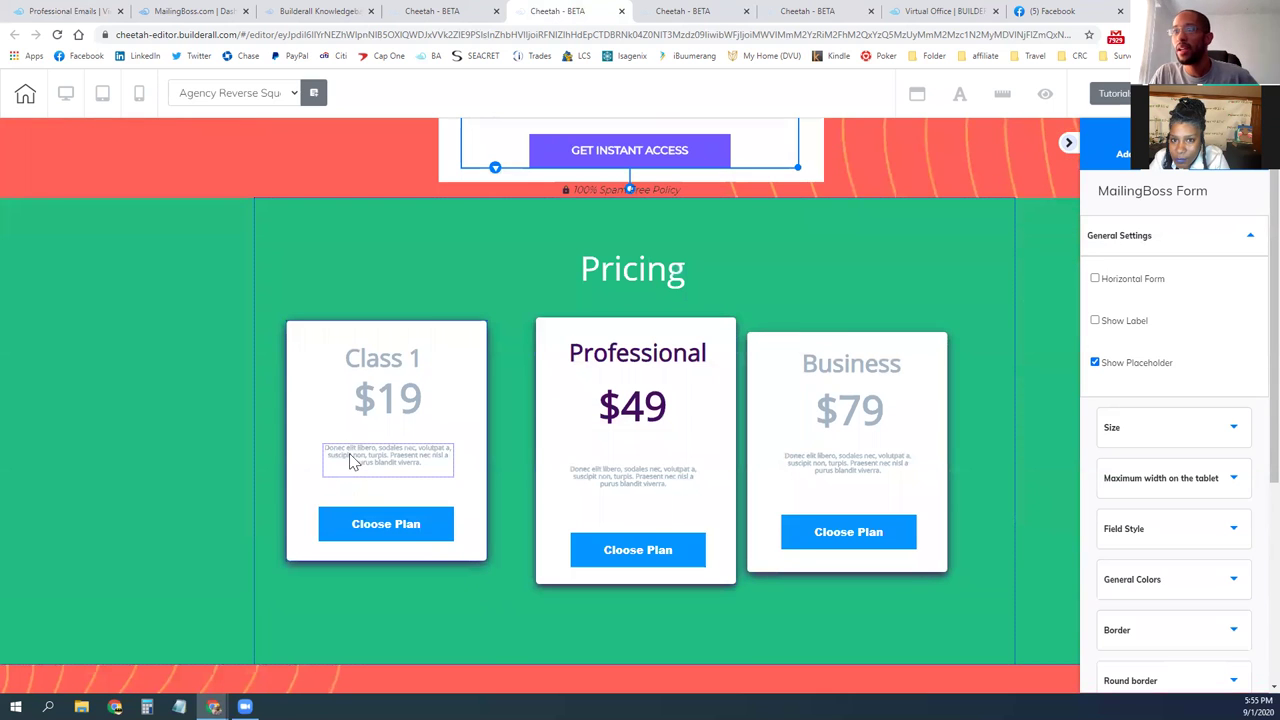
{"action": "left_click", "coordinate": [360, 455]}
{"action": "double_click", "coordinate": [345, 454]}
{"action": "left_click_drag", "start_coordinate": [349, 452], "coordinate": [428, 463]}
{"action": "left_click", "coordinate": [364, 458]}
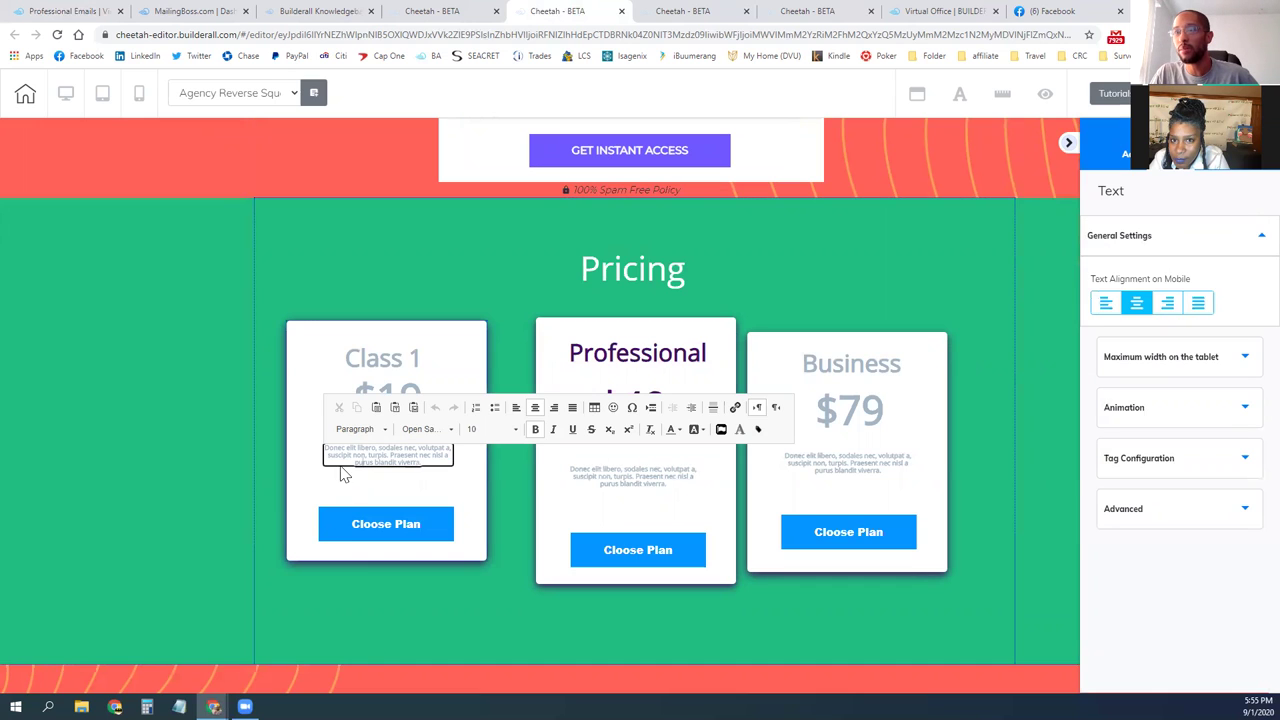
{"action": "triple_click", "coordinate": [386, 455]}
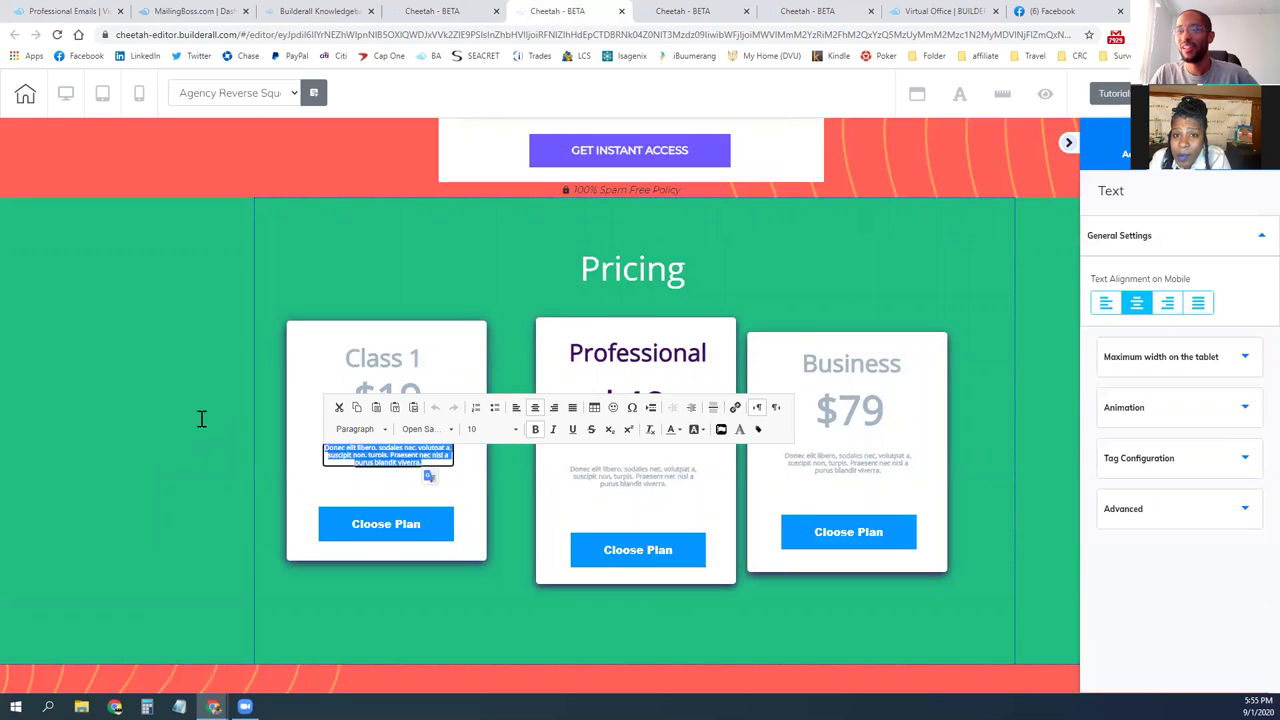
{"action": "left_click", "coordinate": [392, 457]}
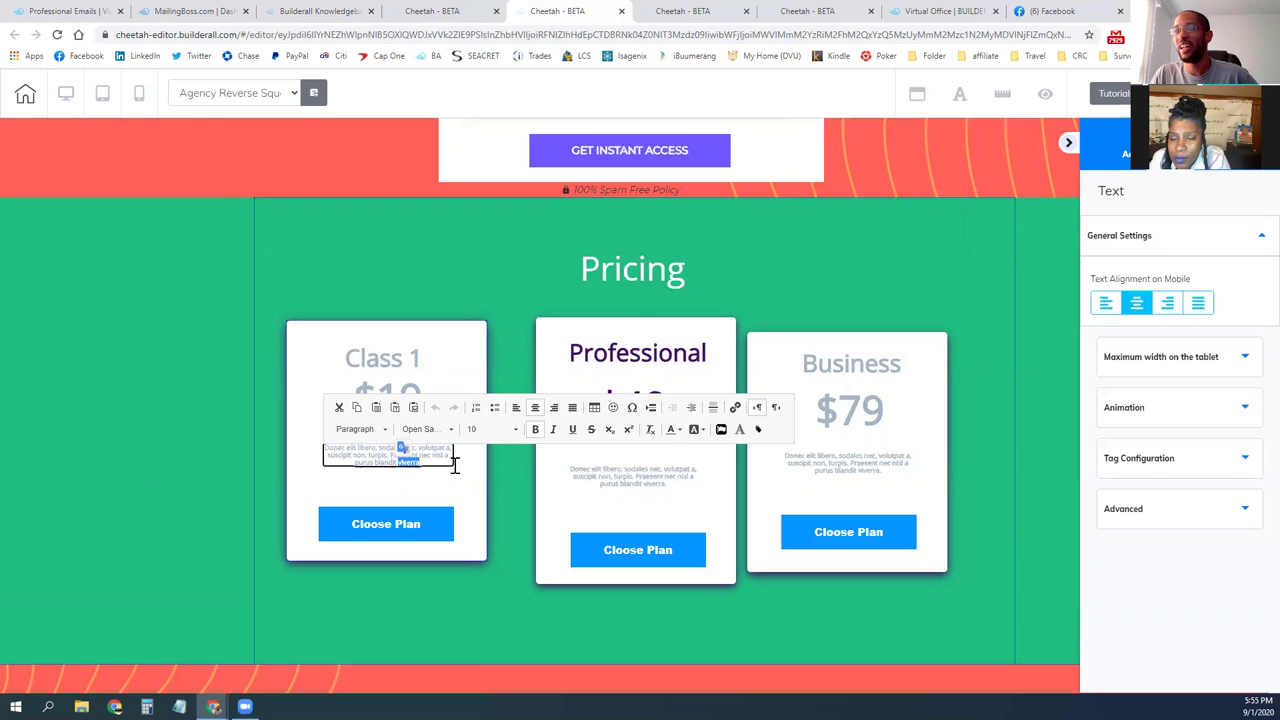
{"action": "left_click_drag", "start_coordinate": [434, 460], "coordinate": [320, 436]}
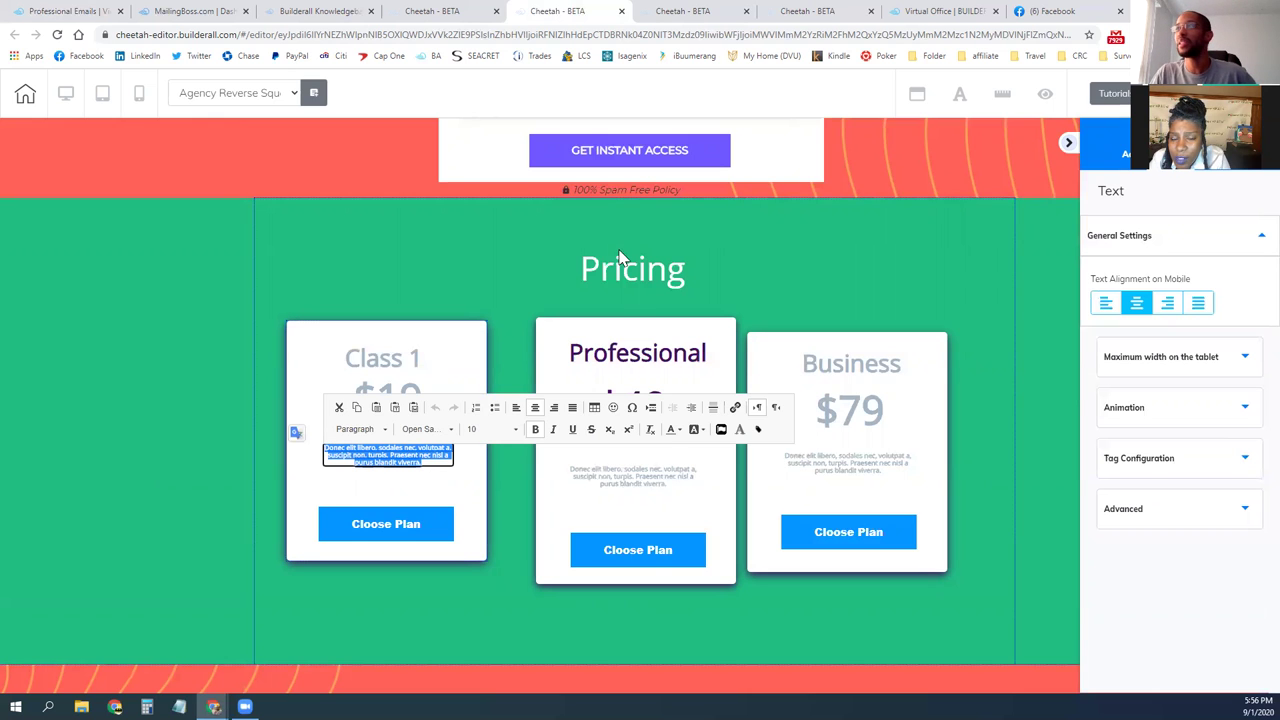
Step: Examine the Professional pricing card's description text at a larger browser zoom, then reset the zoom
{"action": "key", "text": "ctrl+plus"}
{"action": "key", "text": "ctrl+minus"}
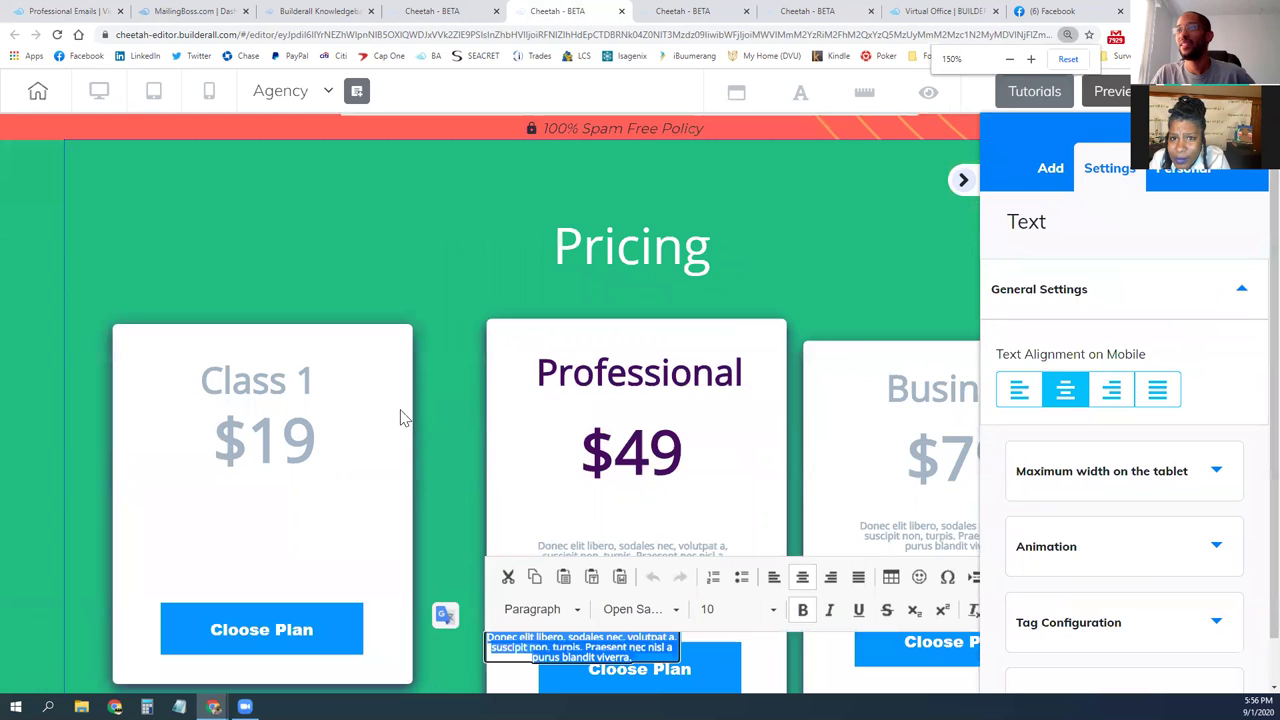
{"action": "left_click", "coordinate": [623, 609]}
{"action": "left_click", "coordinate": [585, 572]}
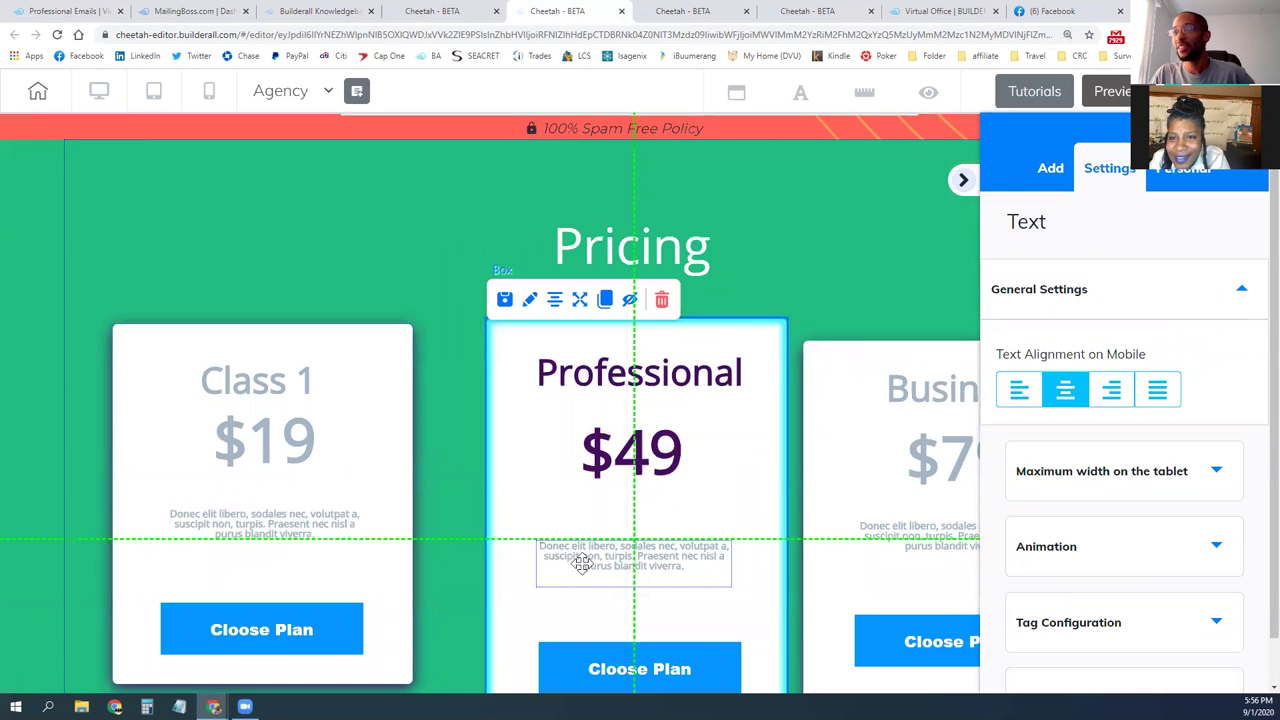
{"action": "left_click", "coordinate": [615, 563]}
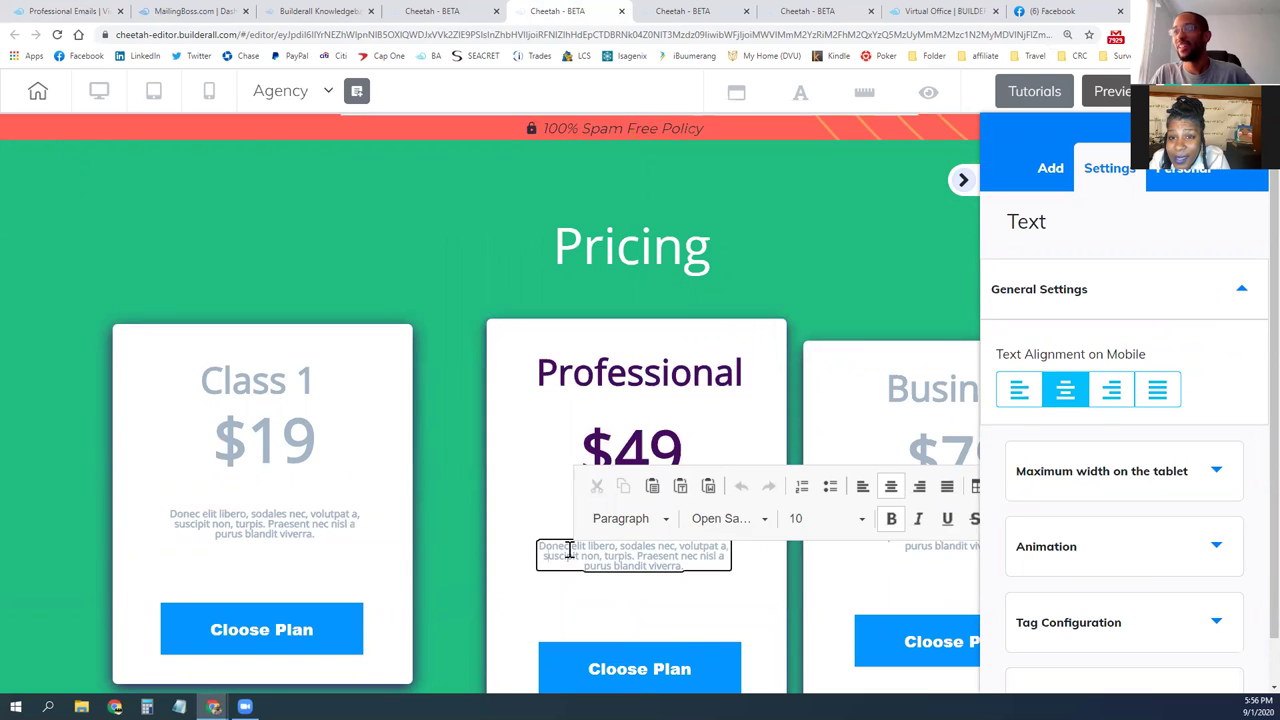
{"action": "left_click_drag", "start_coordinate": [549, 556], "coordinate": [700, 569]}
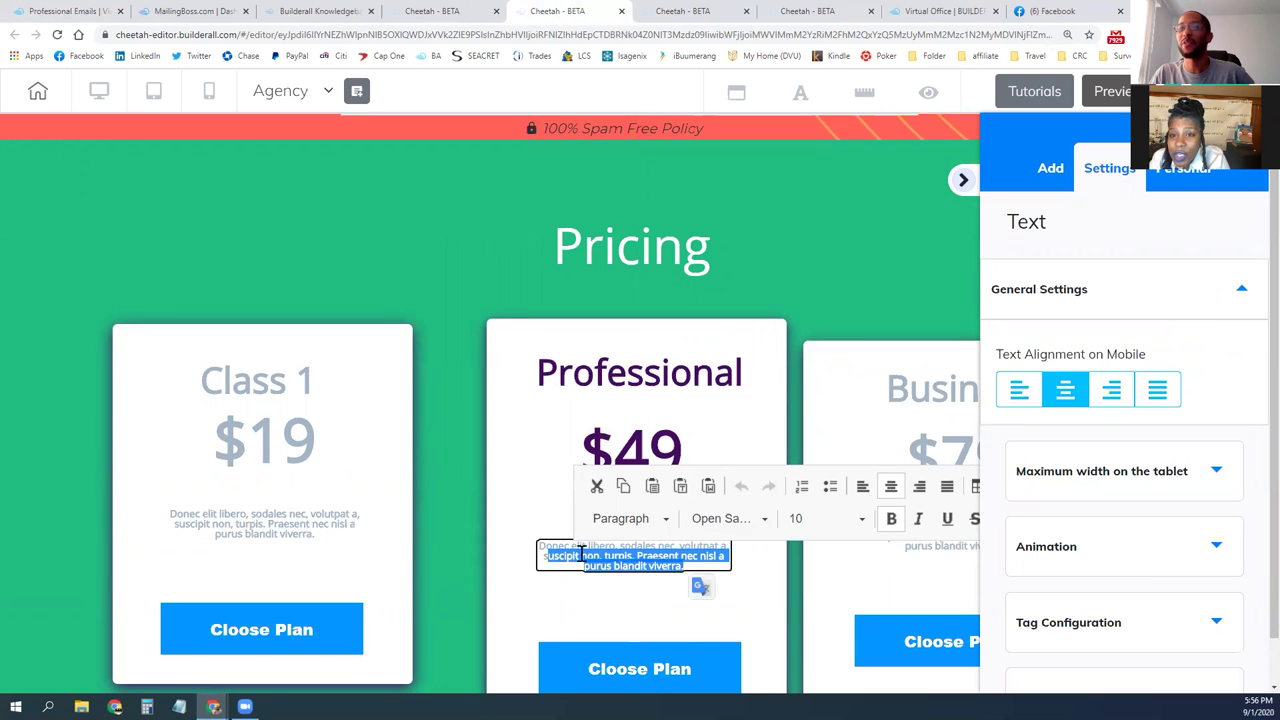
{"action": "left_click", "coordinate": [516, 511]}
{"action": "key", "text": "ctrl+minus"}
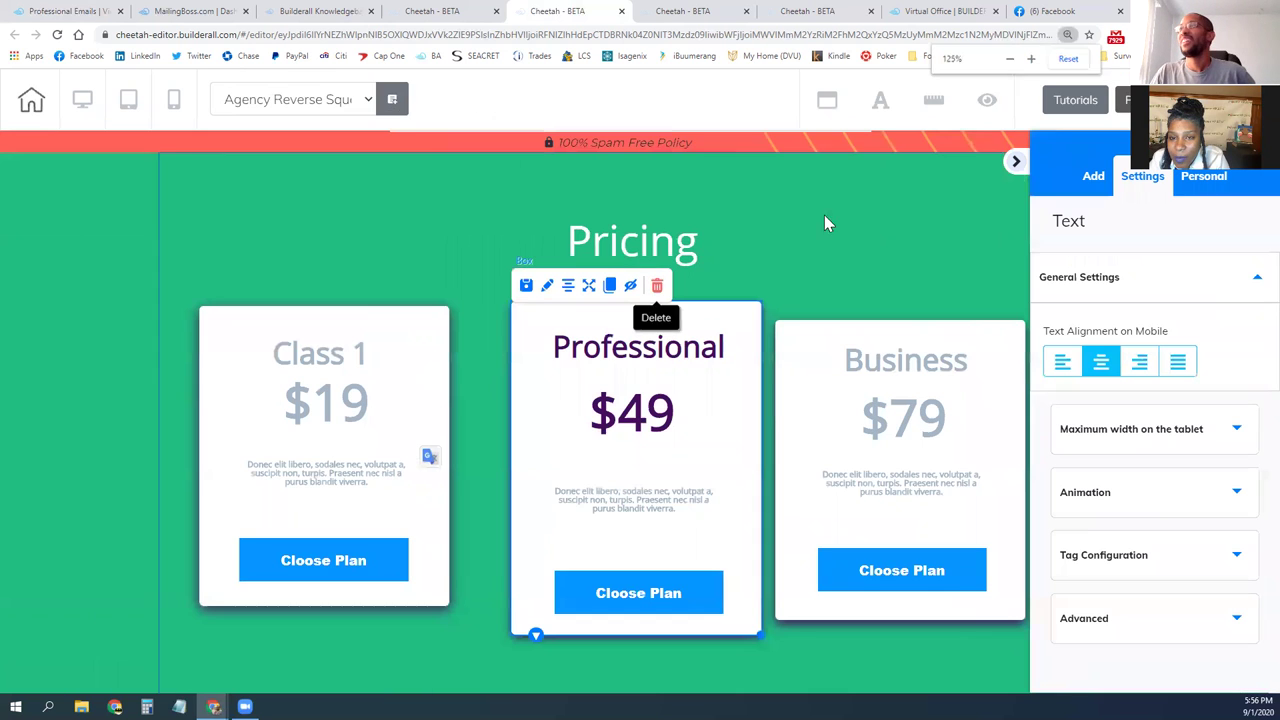
{"action": "left_click", "coordinate": [1068, 60]}
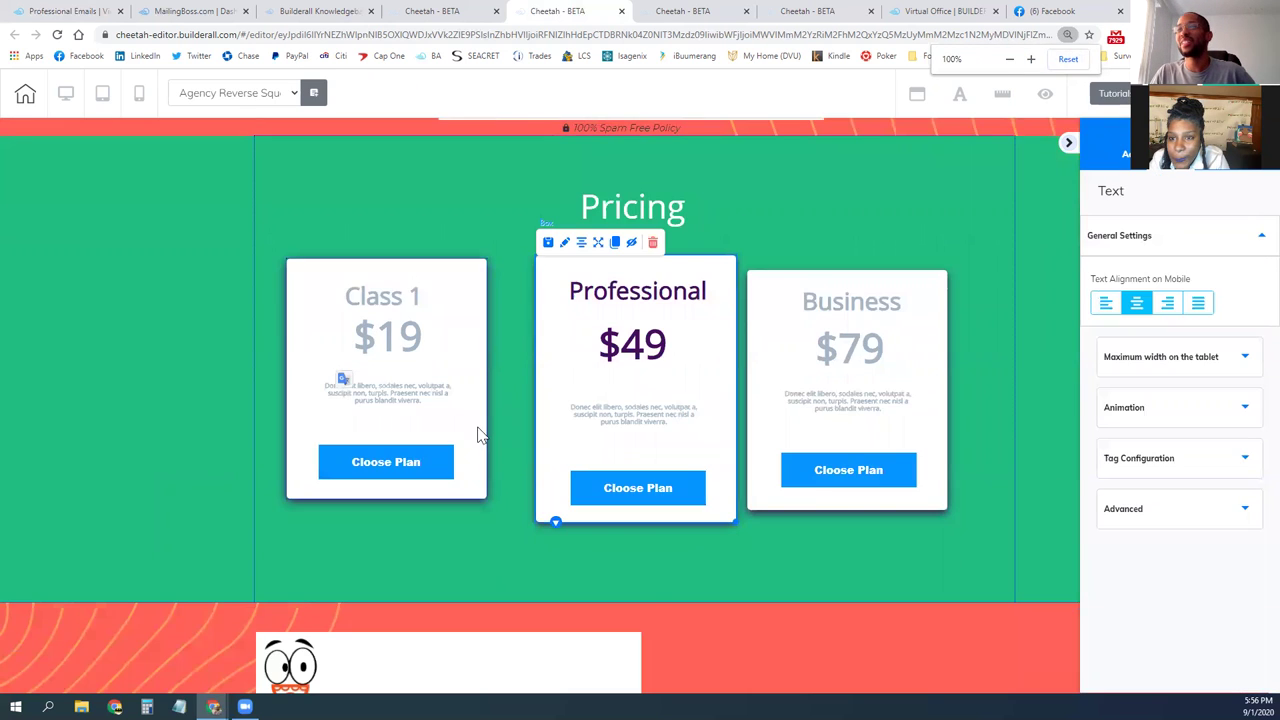
Step: Reselect the sign-up form, then switch to MailingBoss and start creating a new subscriber list
{"action": "scroll", "coordinate": [480, 434], "scroll_direction": "up", "scroll_amount": 4}
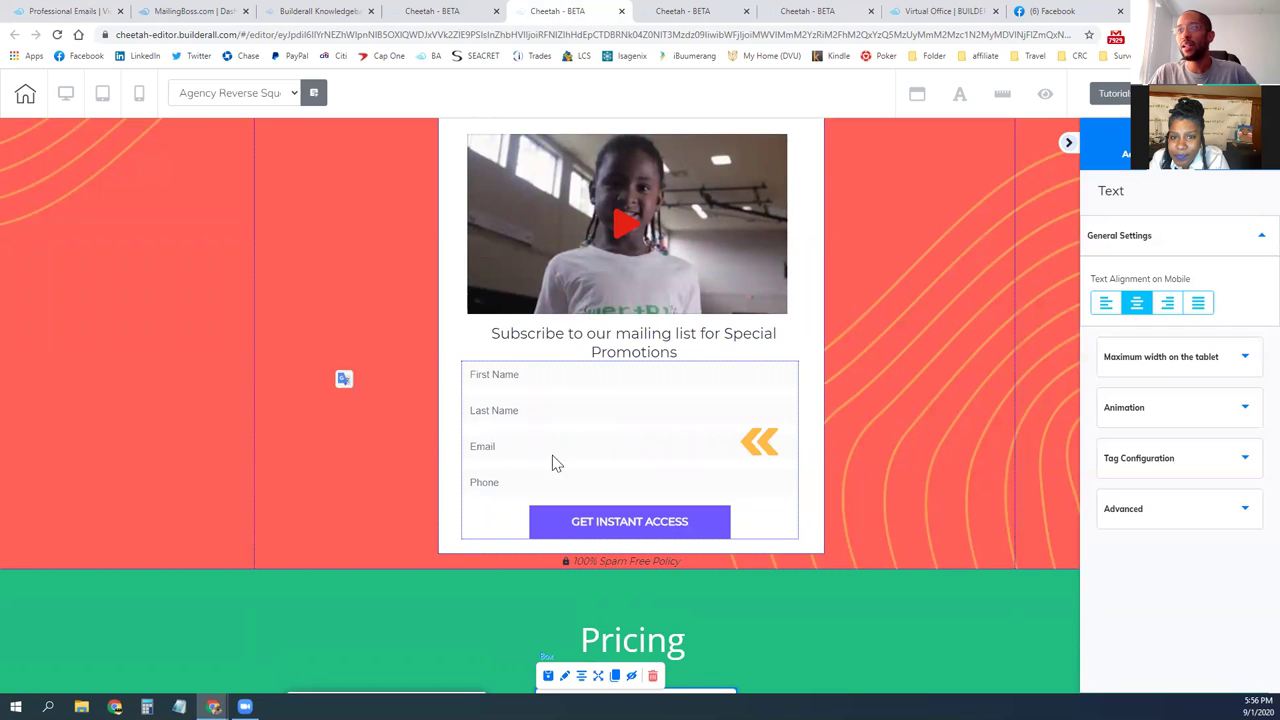
{"action": "left_click", "coordinate": [585, 449]}
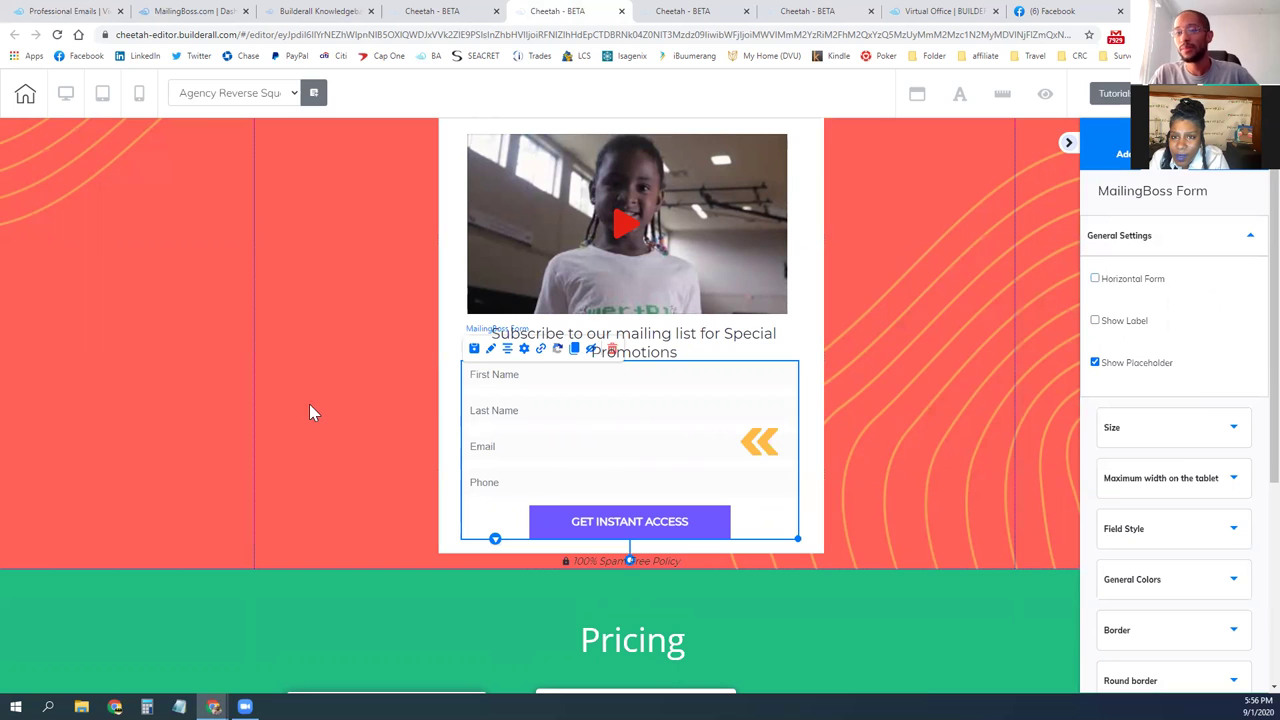
{"action": "left_click", "coordinate": [167, 10]}
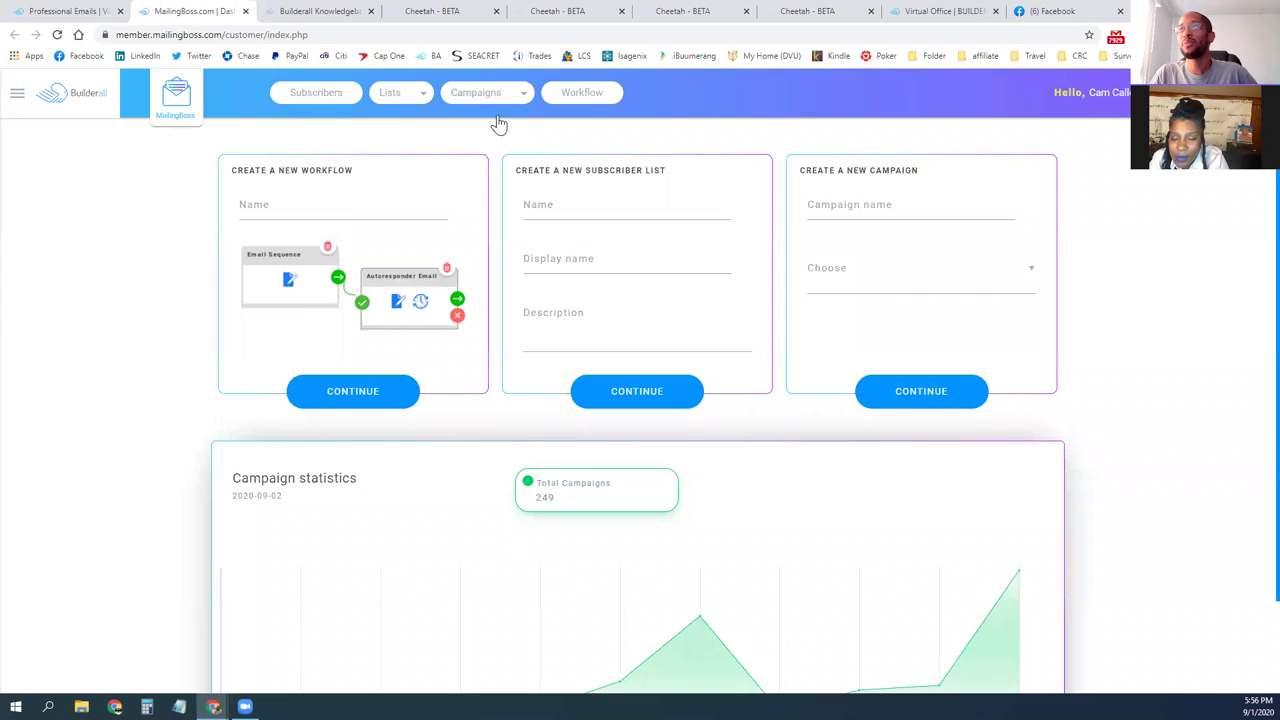
{"action": "left_click", "coordinate": [400, 105]}
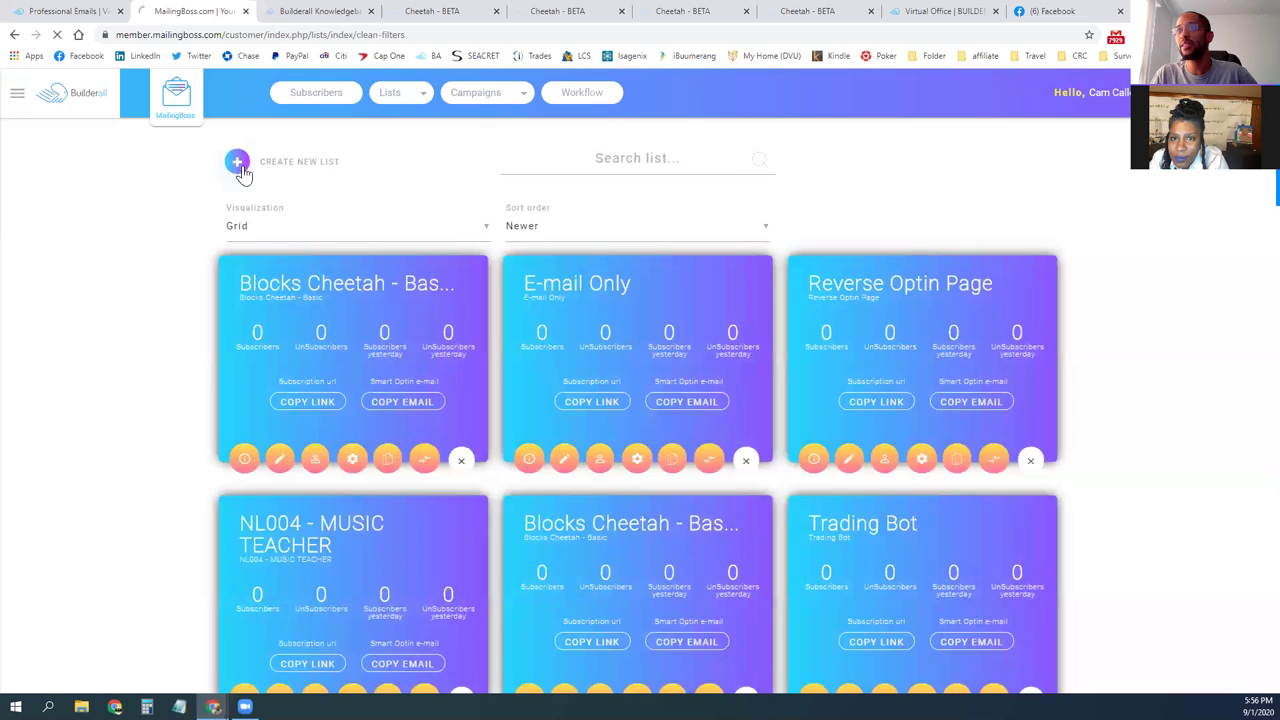
{"action": "left_click", "coordinate": [238, 164]}
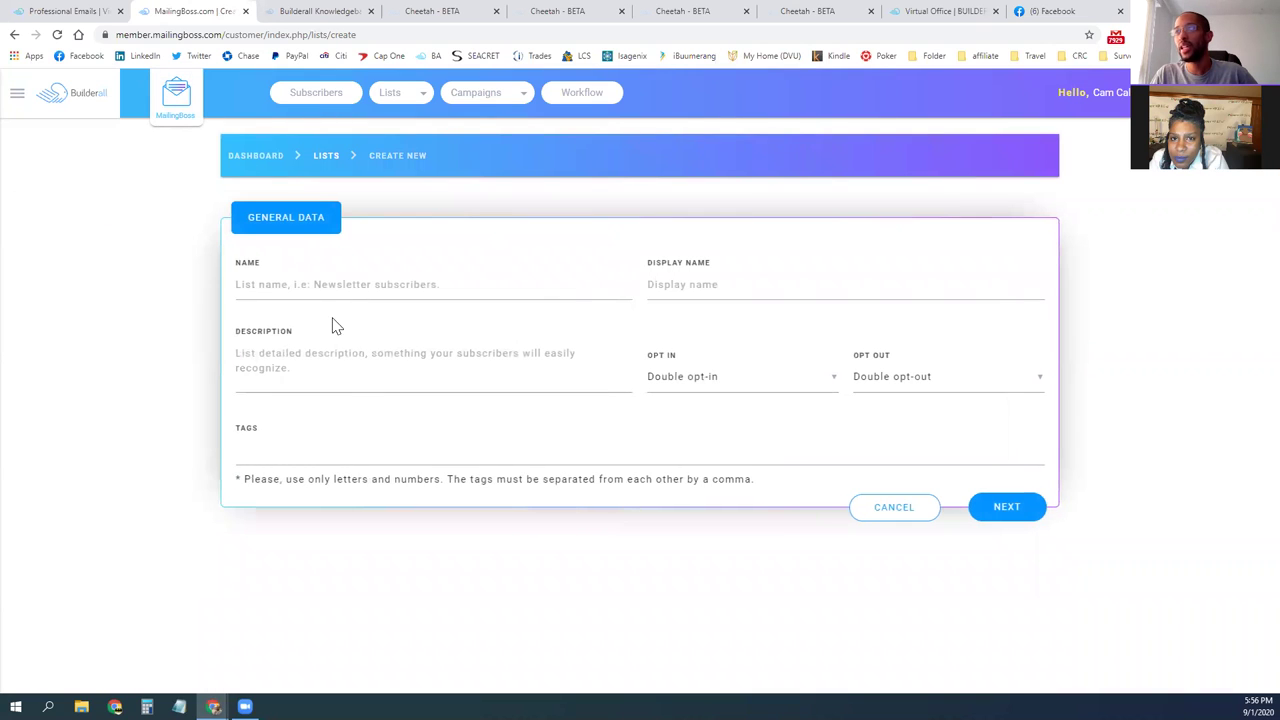
Step: Fill in the new list's general data with name "list", display name "q" and description "list"
{"action": "left_click", "coordinate": [328, 287]}
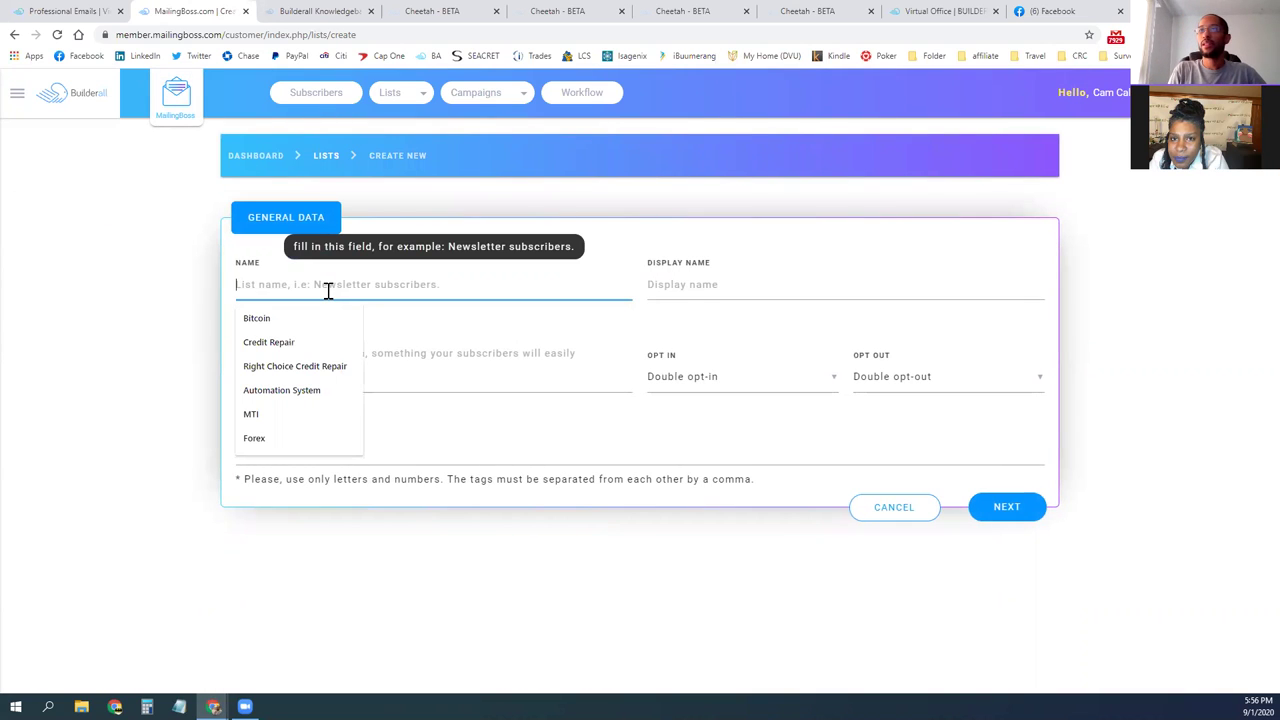
{"action": "type", "text": "li"}
{"action": "key", "text": "BackSpace"}
{"action": "key", "text": "BackSpace"}
{"action": "type", "text": "list"}
{"action": "key", "text": "Tab"}
{"action": "type", "text": "q"}
{"action": "key", "text": "Tab"}
{"action": "type", "text": "list"}
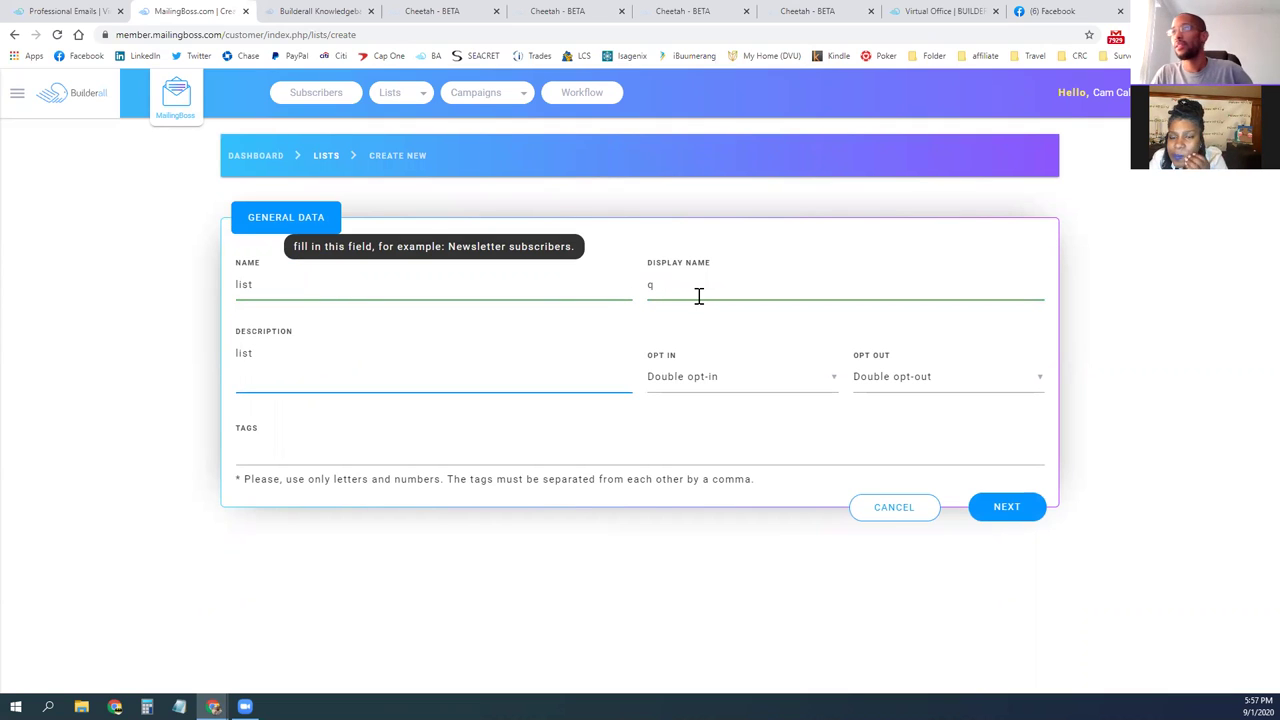
Step: Set the new list's display name to "list" and continue to its custom fields
{"action": "left_click", "coordinate": [699, 295]}
{"action": "key", "text": "BackSpace"}
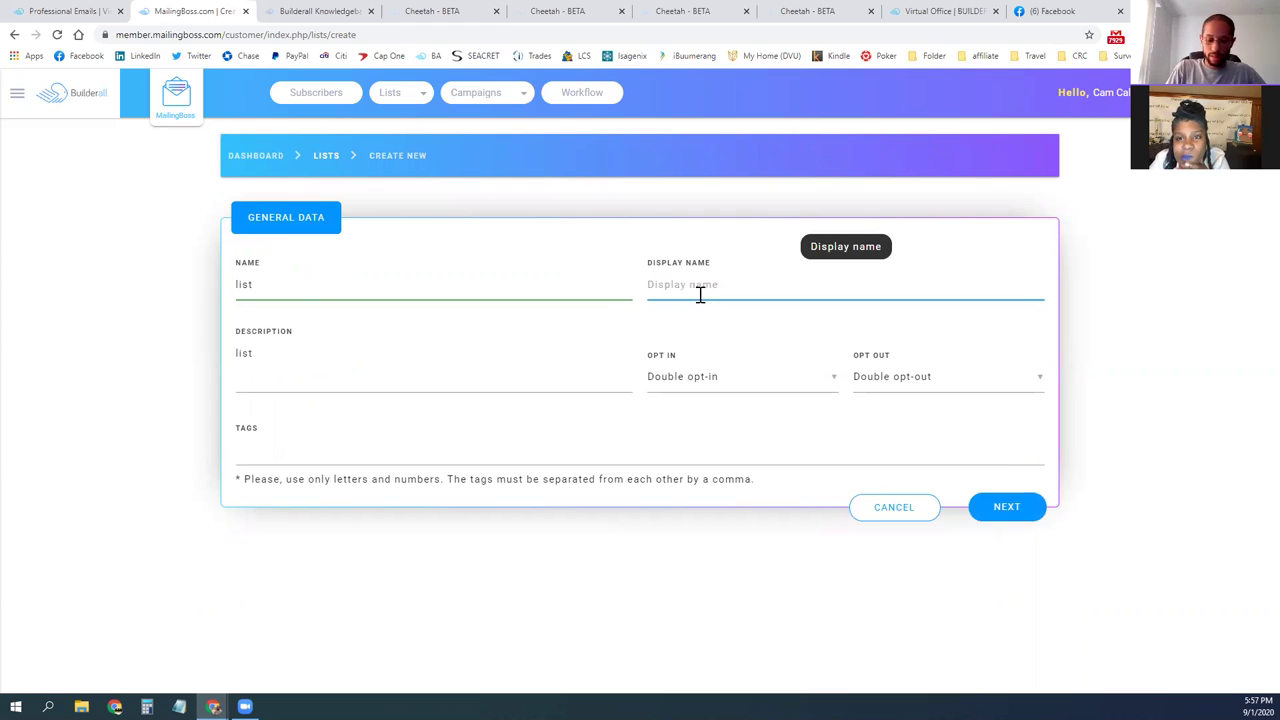
{"action": "type", "text": "list"}
{"action": "left_click", "coordinate": [1006, 517]}
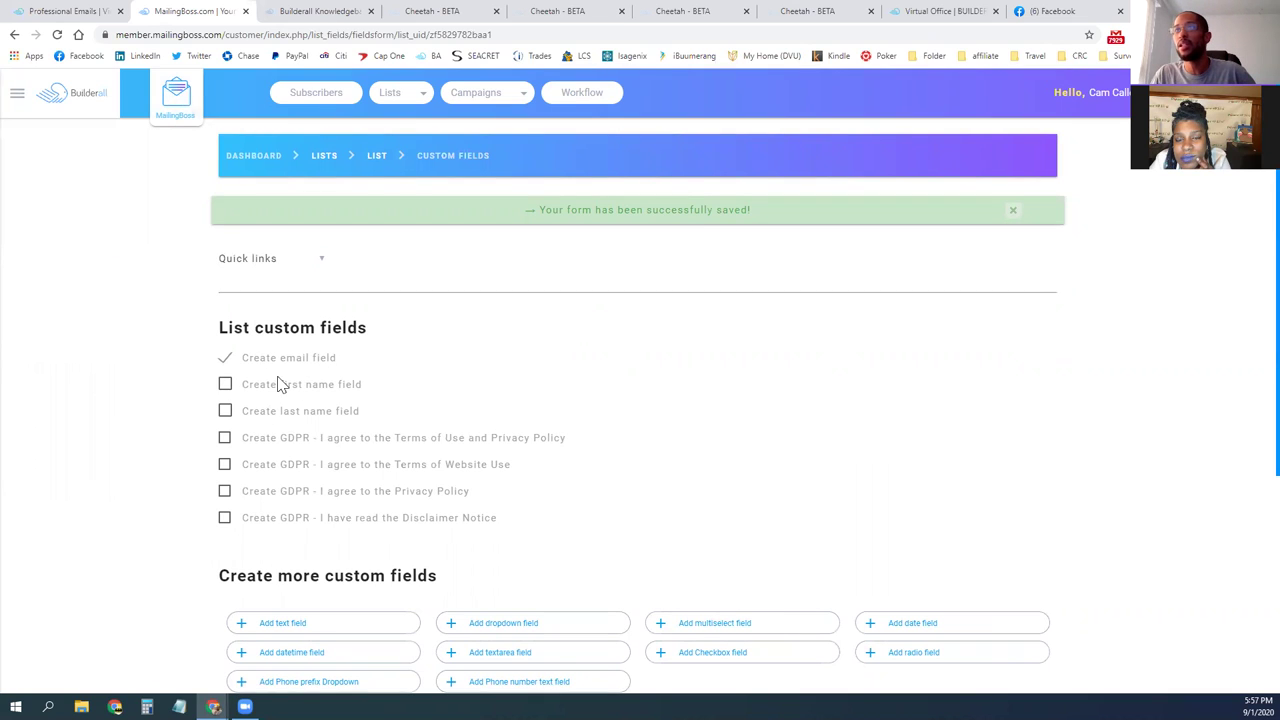
Step: Enable the first name and last name fields for the list
{"action": "left_click", "coordinate": [260, 390]}
{"action": "left_click", "coordinate": [270, 411]}
{"action": "scroll", "coordinate": [495, 450], "scroll_direction": "down", "scroll_amount": 2}
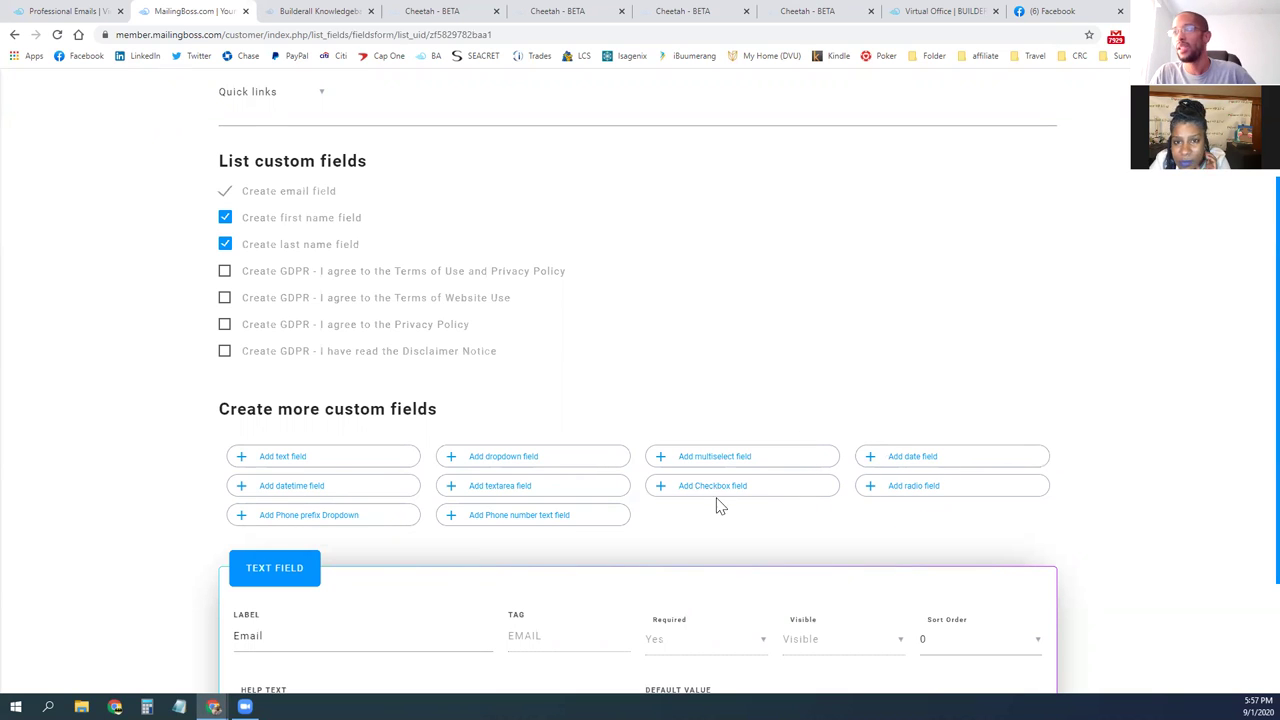
{"action": "scroll", "coordinate": [680, 534], "scroll_direction": "down", "scroll_amount": 3}
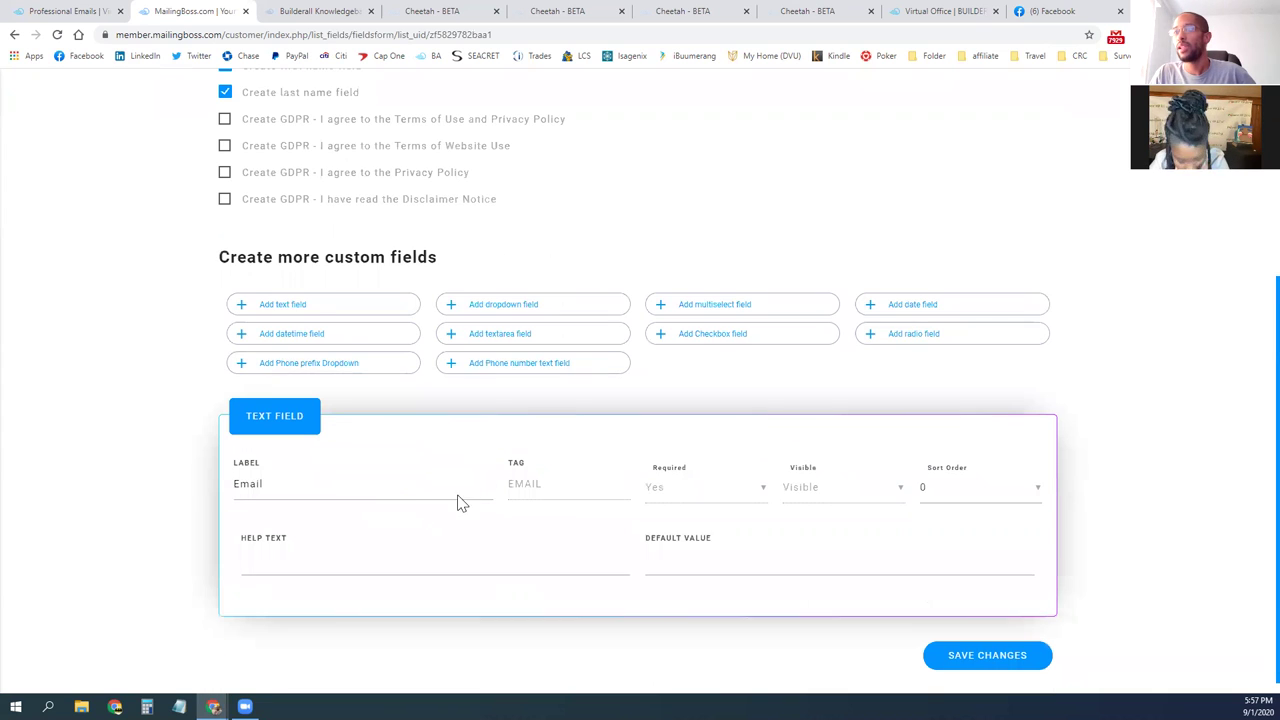
{"action": "scroll", "coordinate": [730, 440], "scroll_direction": "up", "scroll_amount": 3}
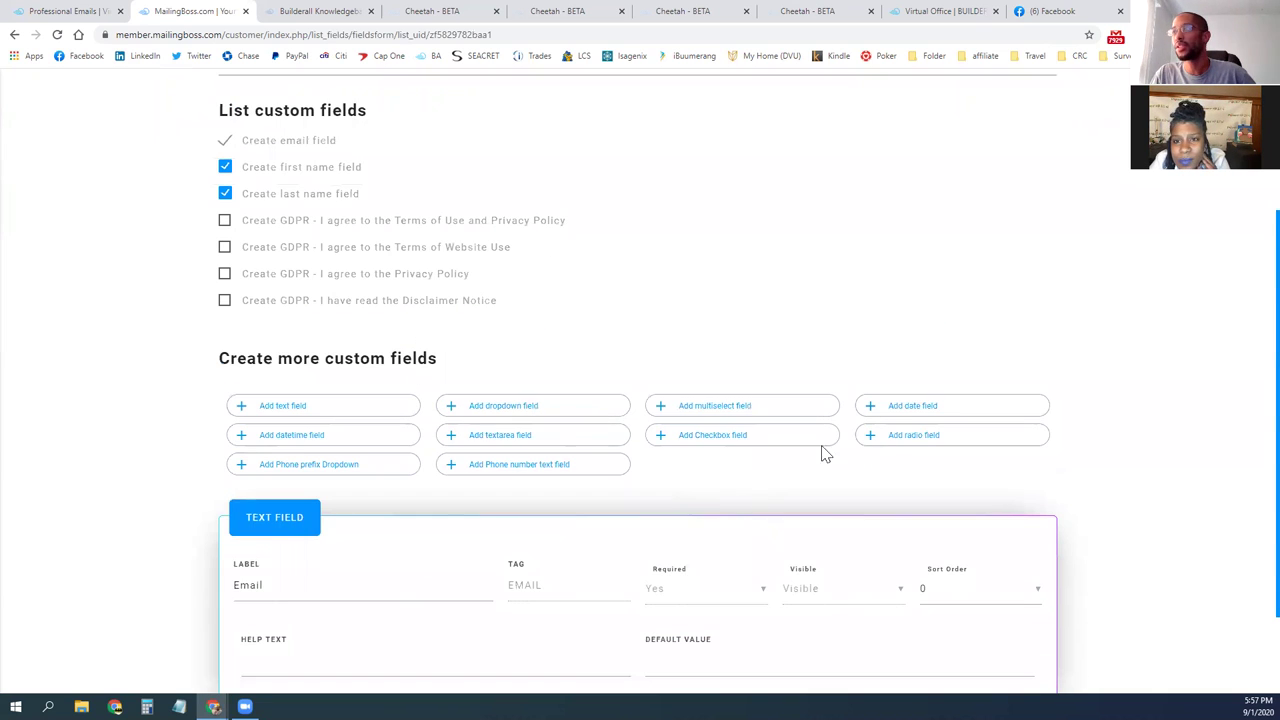
Step: Add a custom radio field with the help text "book now" and one empty radio option
{"action": "left_click", "coordinate": [891, 445]}
{"action": "scroll", "coordinate": [509, 489], "scroll_direction": "down", "scroll_amount": 3}
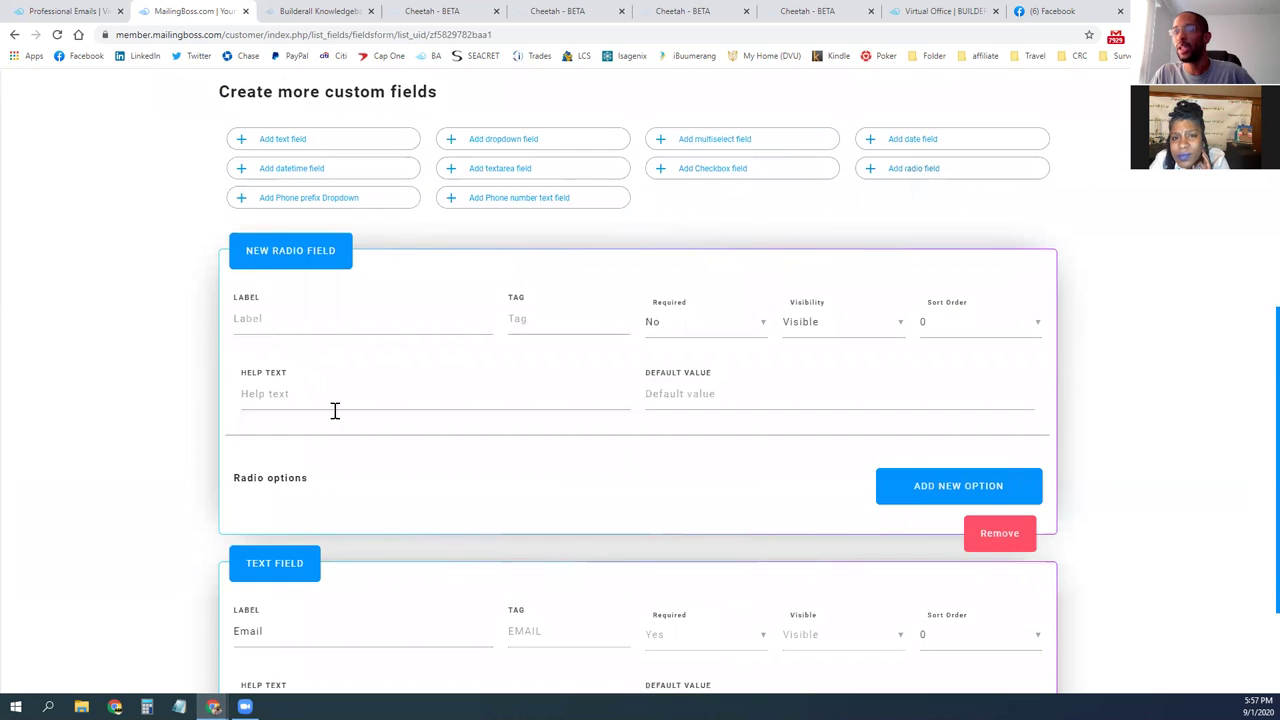
{"action": "scroll", "coordinate": [365, 417], "scroll_direction": "down", "scroll_amount": 2}
{"action": "scroll", "coordinate": [365, 369], "scroll_direction": "up", "scroll_amount": 3}
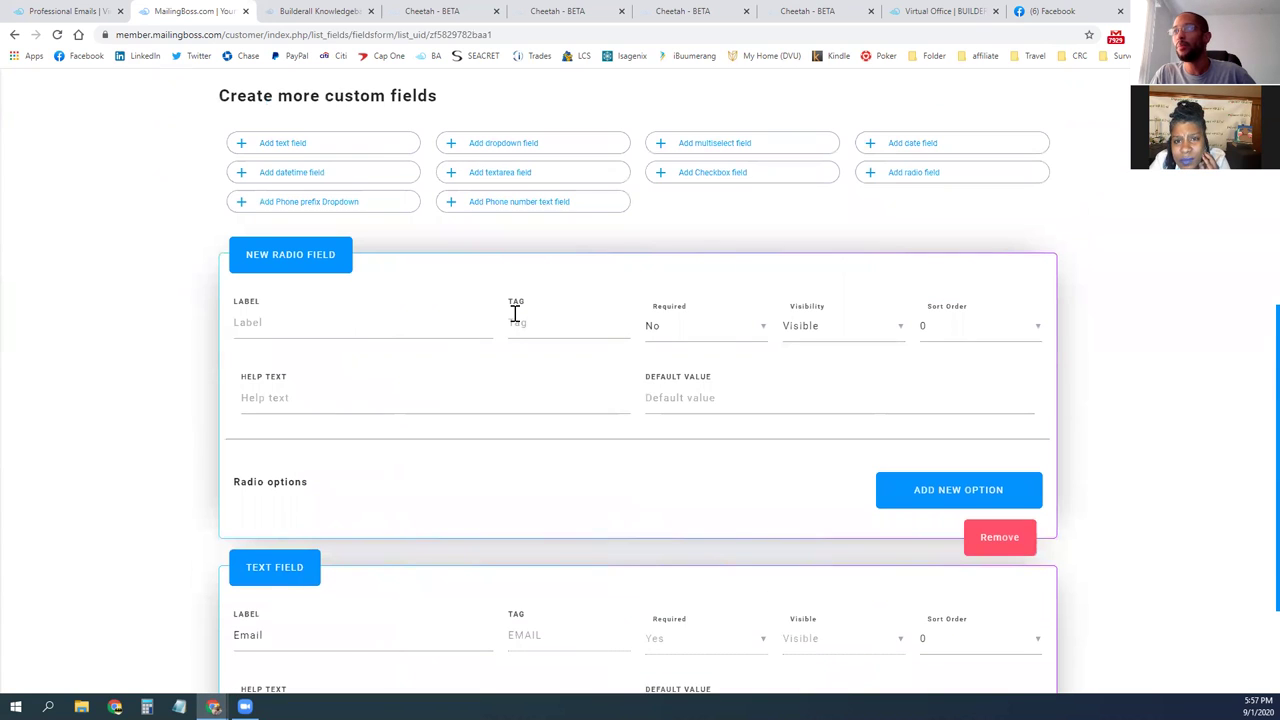
{"action": "left_click", "coordinate": [757, 405]}
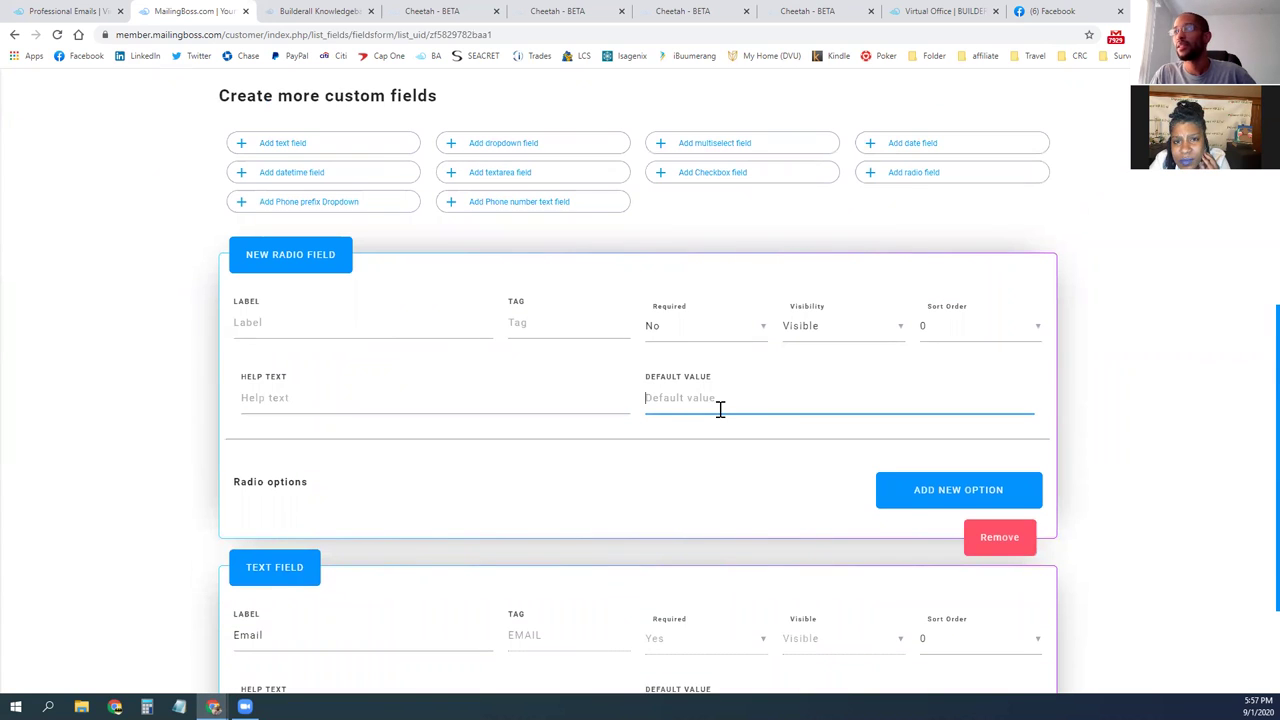
{"action": "left_click", "coordinate": [872, 489]}
{"action": "left_click", "coordinate": [331, 400]}
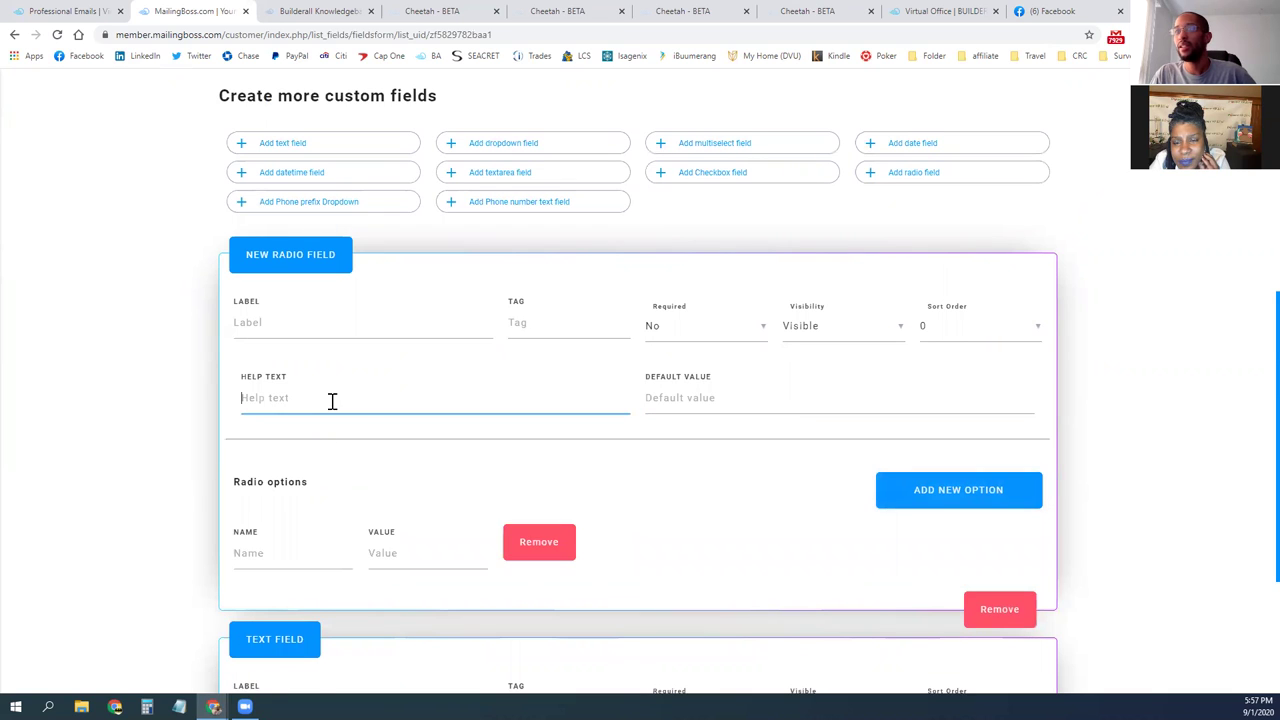
{"action": "type", "text": "book now"}
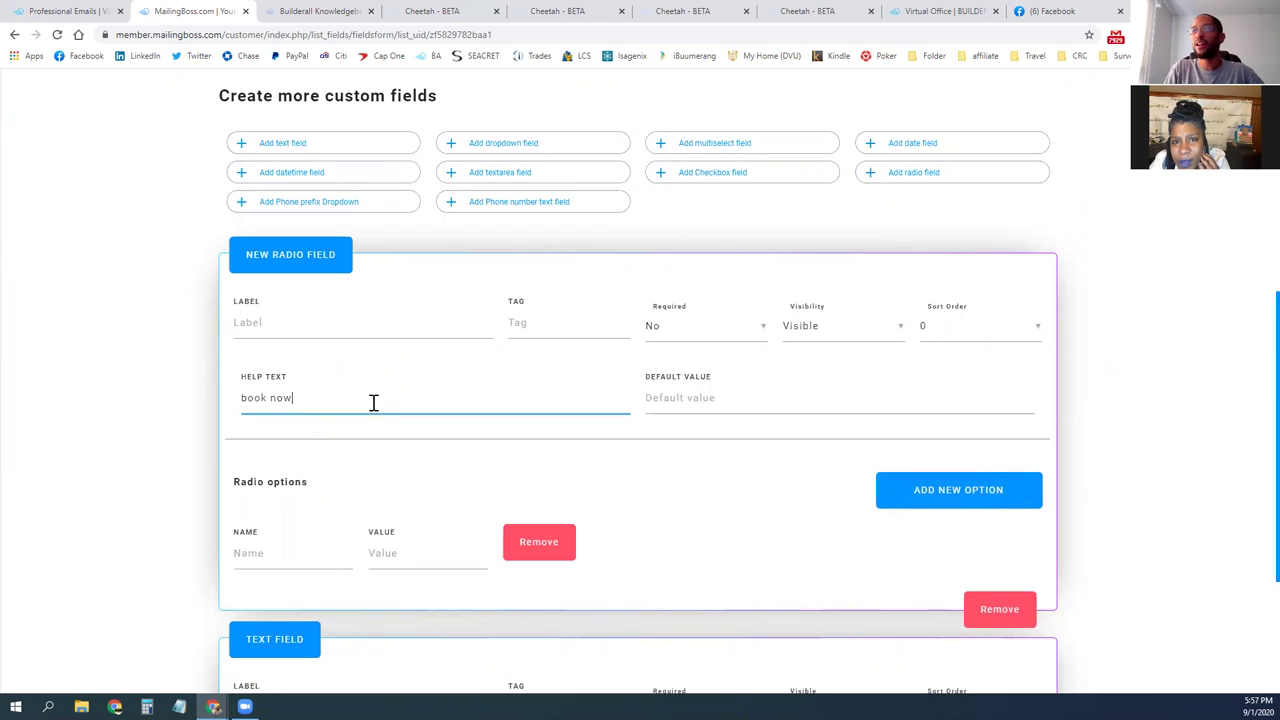
{"action": "left_click", "coordinate": [720, 398]}
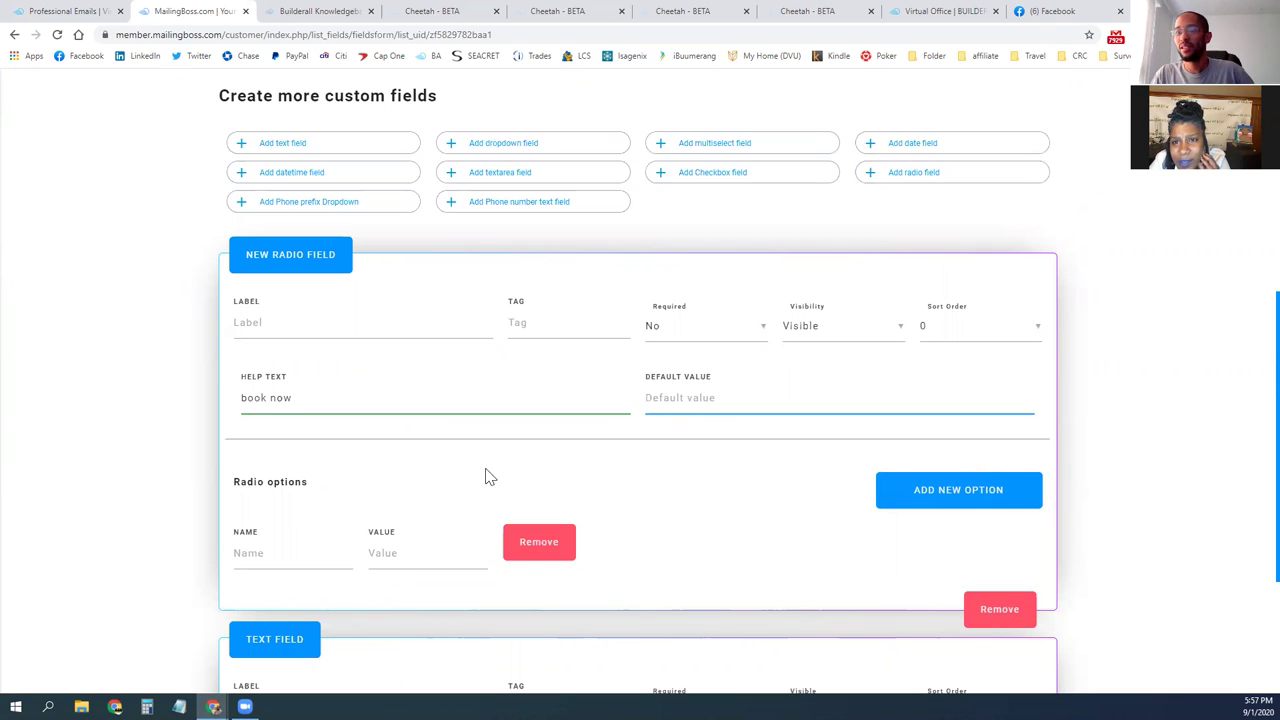
Step: Name the radio option "book wednesday" with the value "yes" and save the list's fields
{"action": "left_click", "coordinate": [270, 550]}
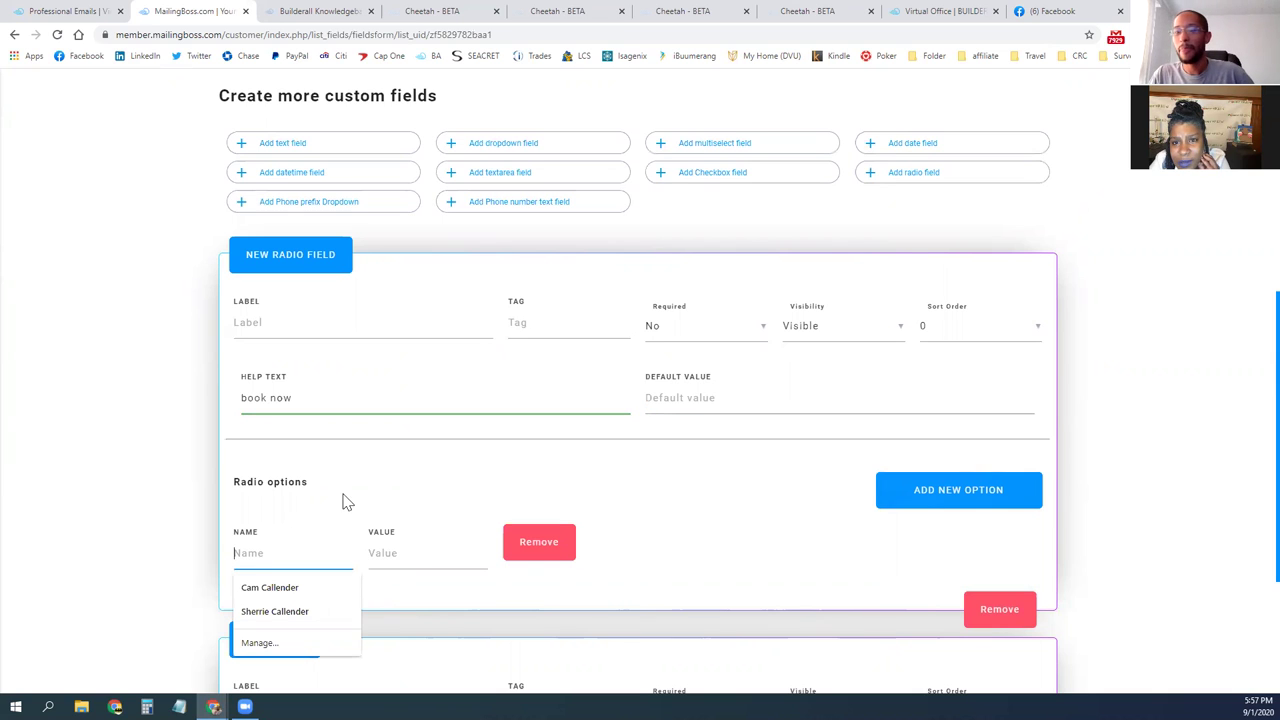
{"action": "scroll", "coordinate": [395, 480], "scroll_direction": "down", "scroll_amount": 1}
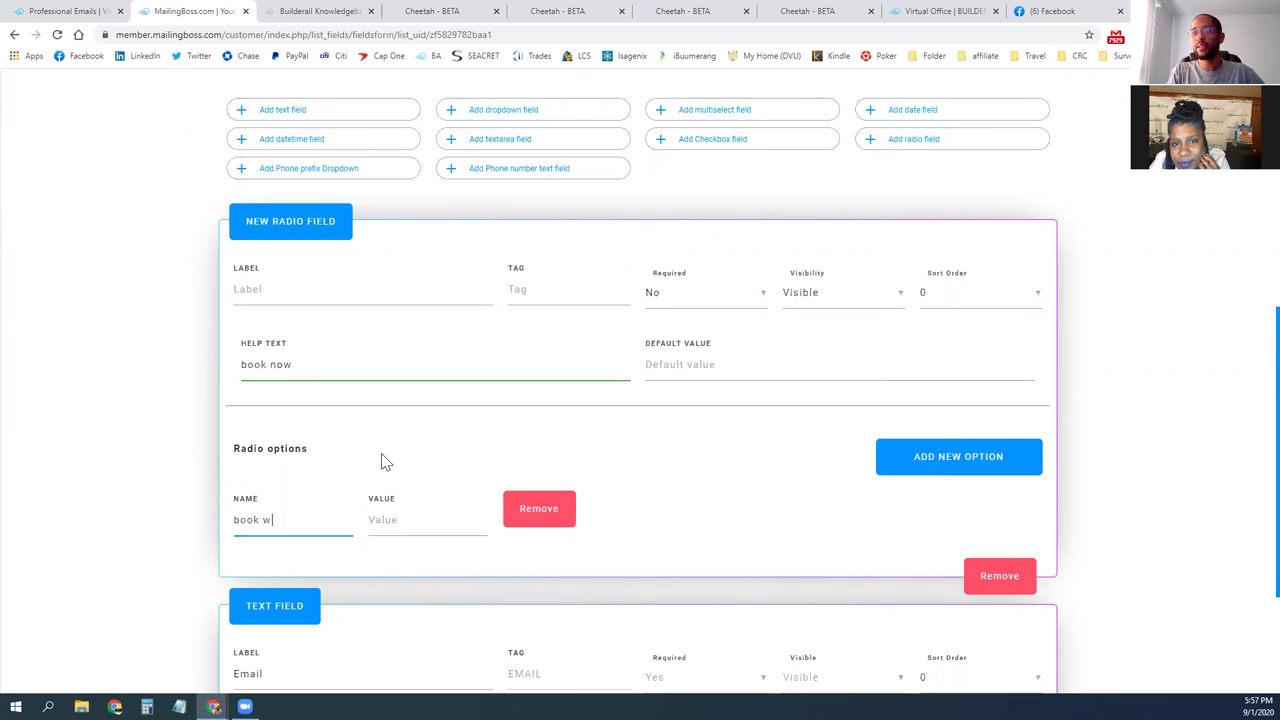
{"action": "type", "text": "book wednesday"}
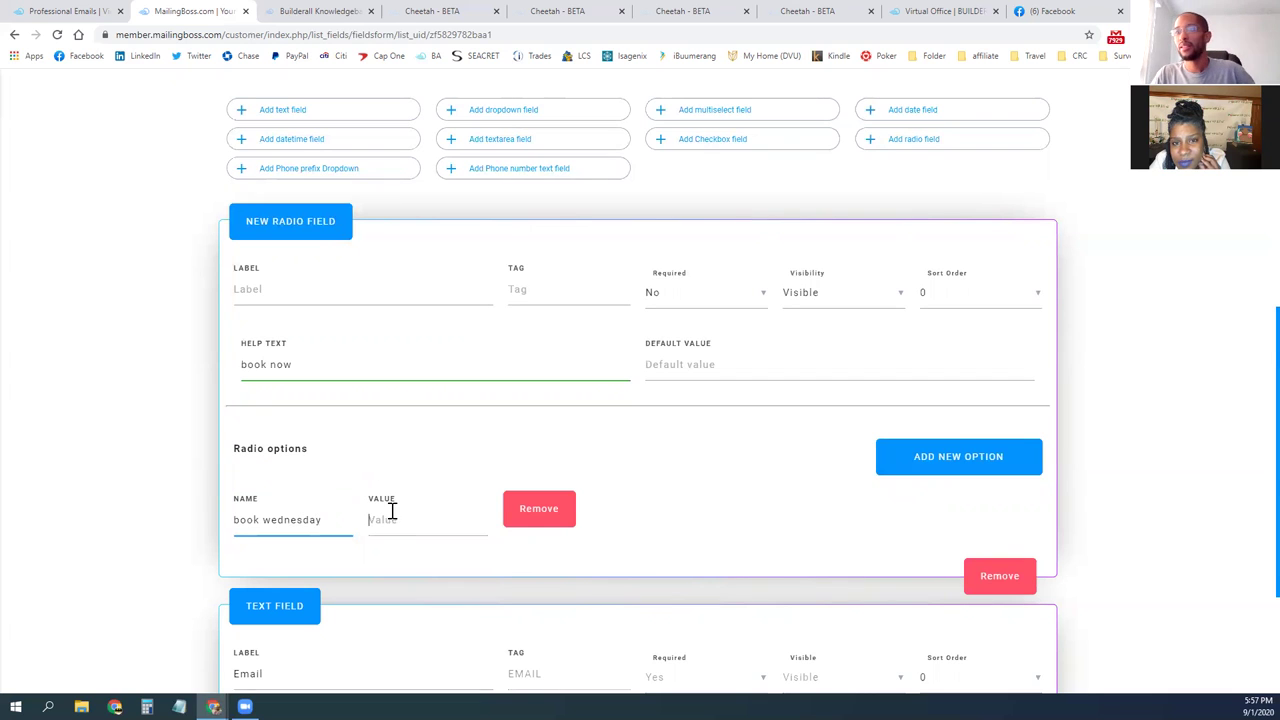
{"action": "type", "text": "es"}
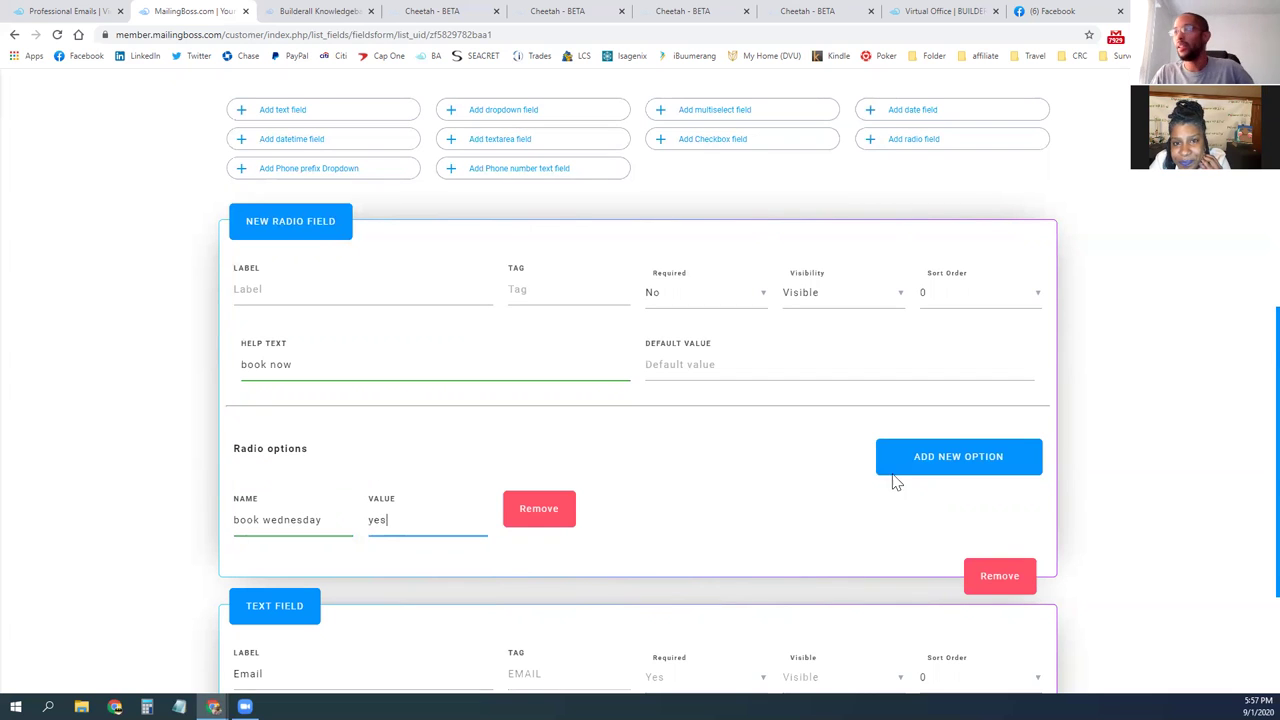
{"action": "scroll", "coordinate": [731, 537], "scroll_direction": "down", "scroll_amount": 2}
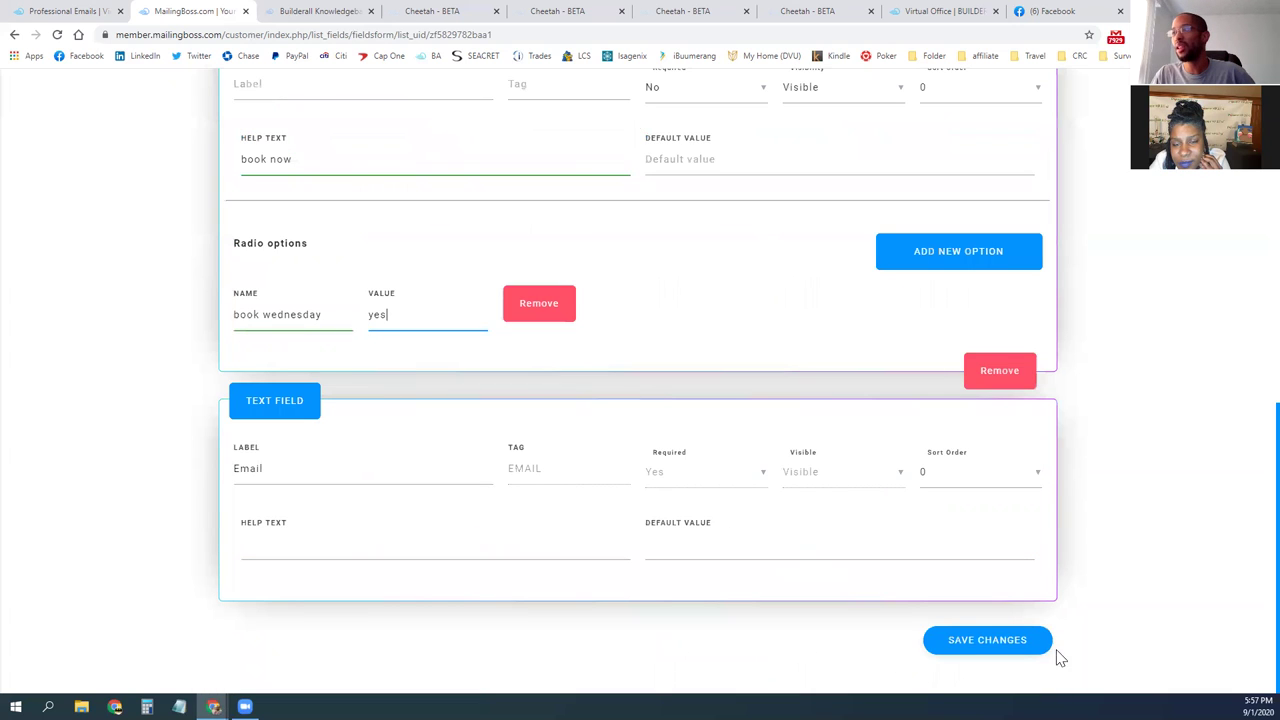
{"action": "left_click", "coordinate": [1003, 643]}
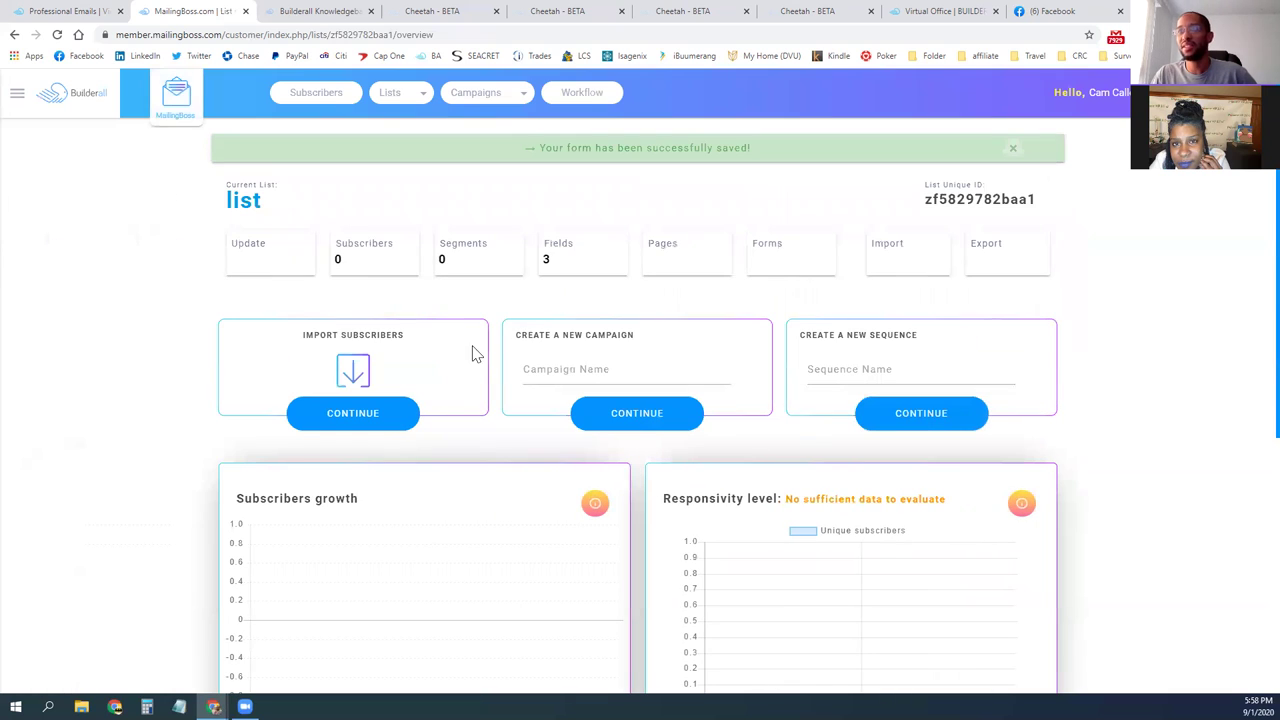
Step: Look over the new list's overview and charts, and switch back to the squeeze page in the Cheetah editor
{"action": "scroll", "coordinate": [463, 386], "scroll_direction": "down", "scroll_amount": 2}
{"action": "scroll", "coordinate": [463, 386], "scroll_direction": "up", "scroll_amount": 2}
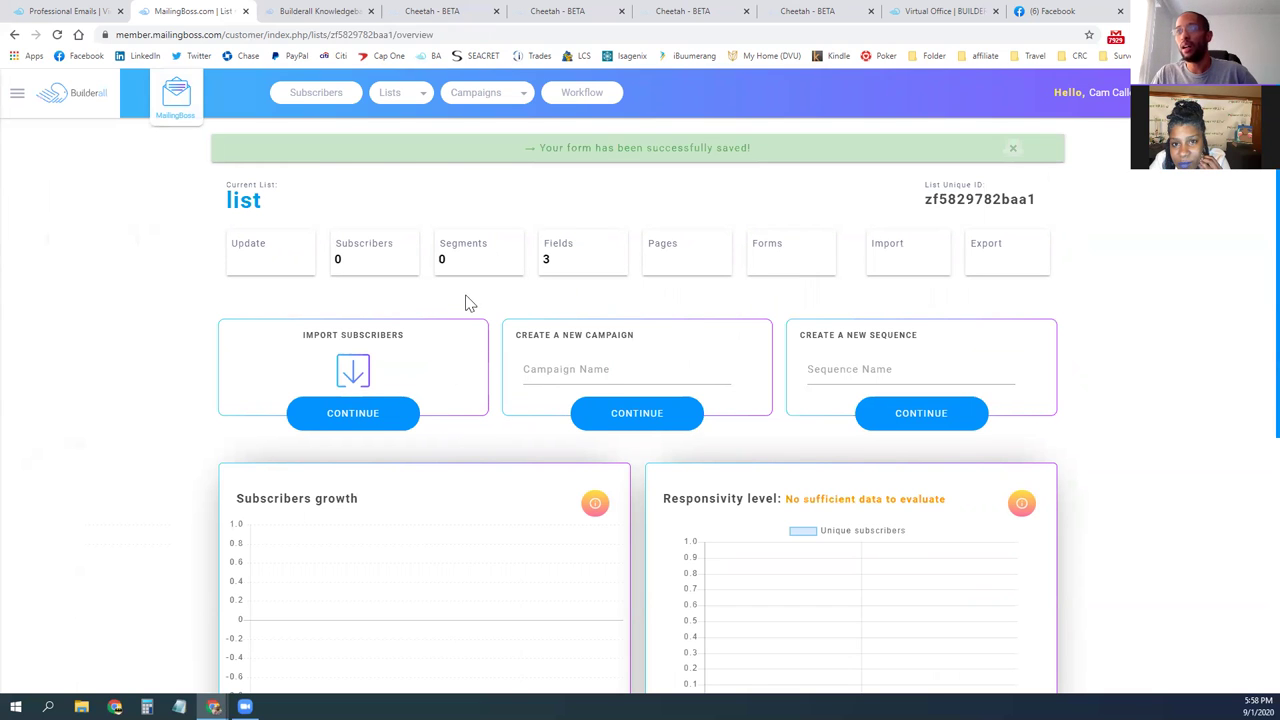
{"action": "scroll", "coordinate": [463, 304], "scroll_direction": "down", "scroll_amount": 4}
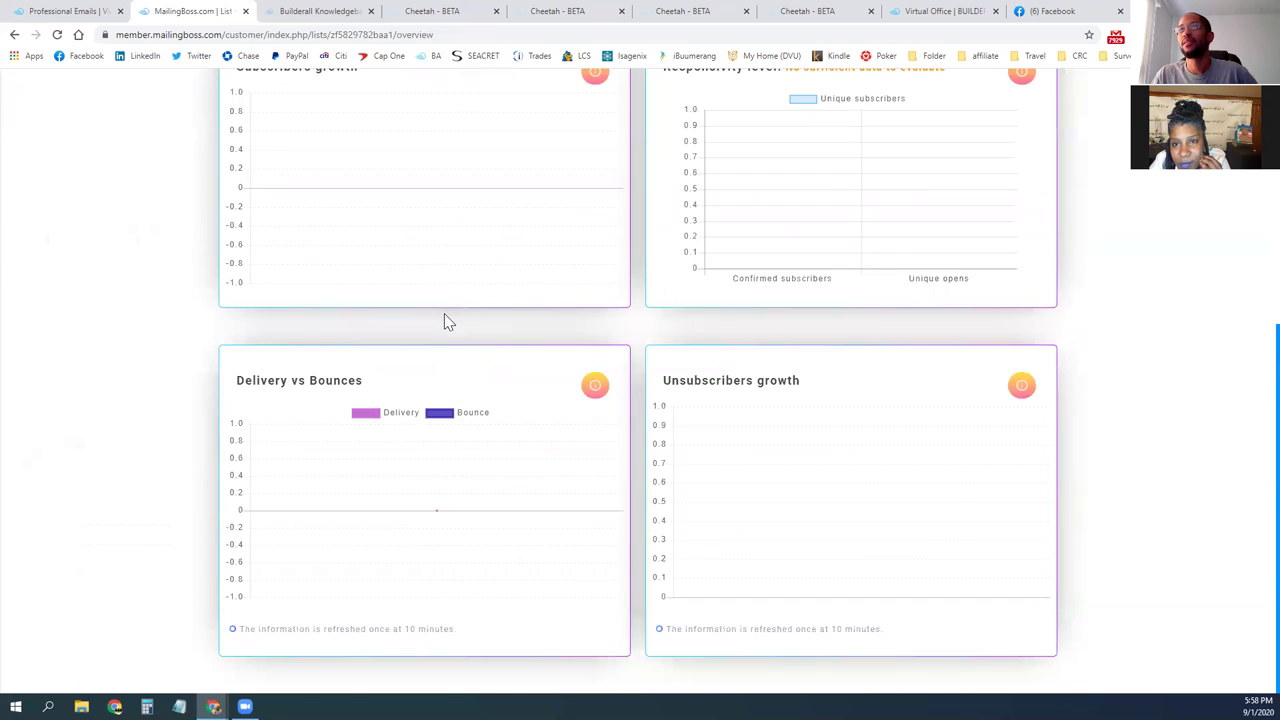
{"action": "scroll", "coordinate": [443, 320], "scroll_direction": "up", "scroll_amount": 4}
{"action": "left_click", "coordinate": [88, 11]}
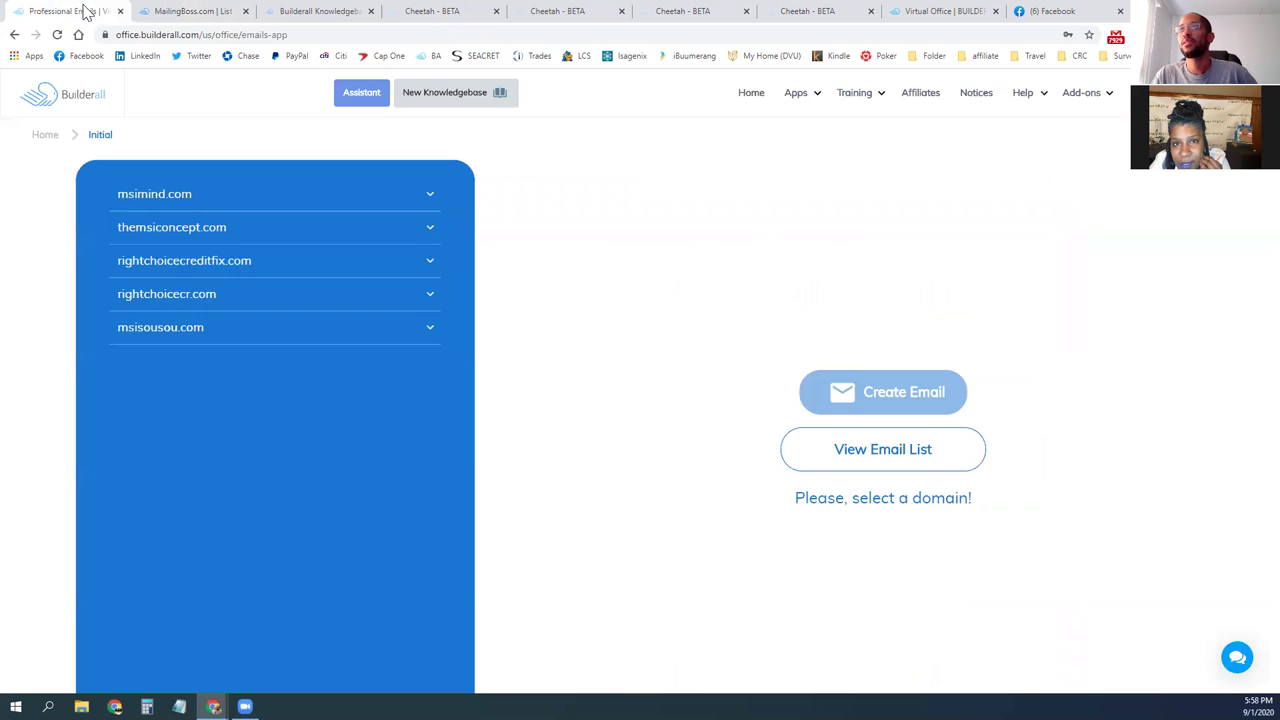
{"action": "left_click", "coordinate": [434, 14]}
{"action": "left_click", "coordinate": [566, 15]}
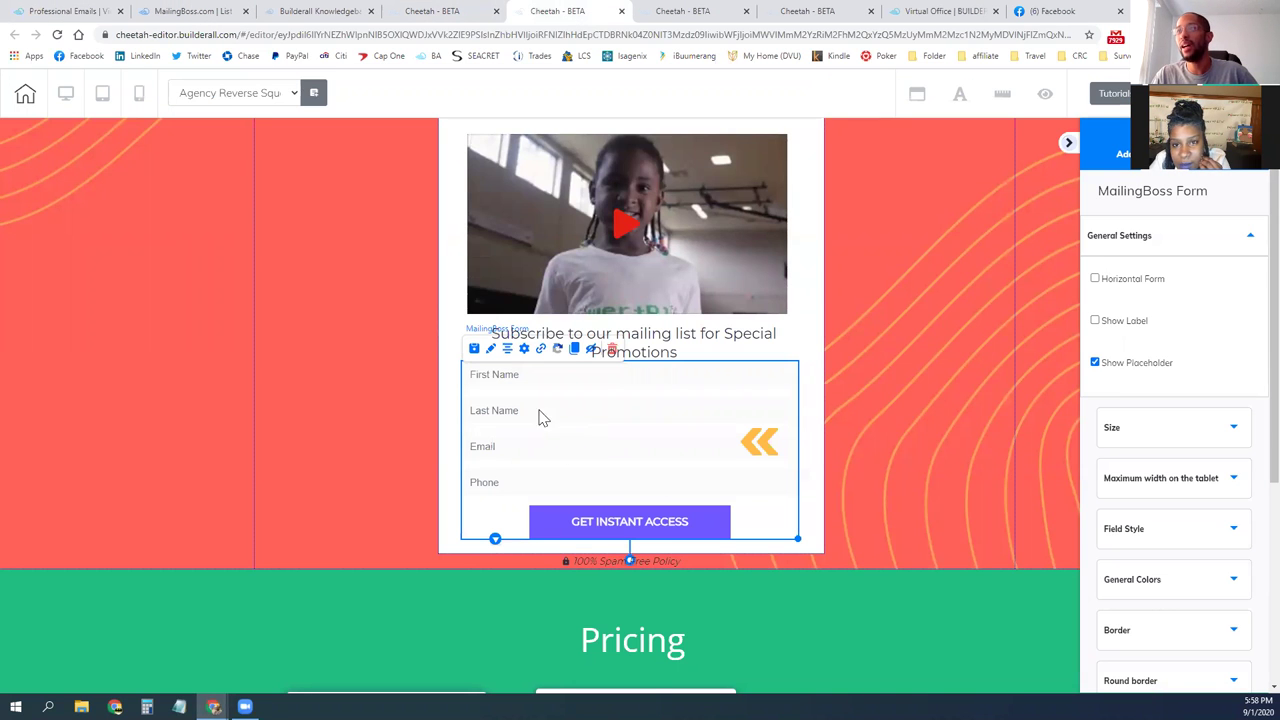
Step: Place the contact form element with the dark rounded GET INSTANT ACCESS button on the red area beside the video card
{"action": "left_click", "coordinate": [1124, 155]}
{"action": "left_click", "coordinate": [1210, 196]}
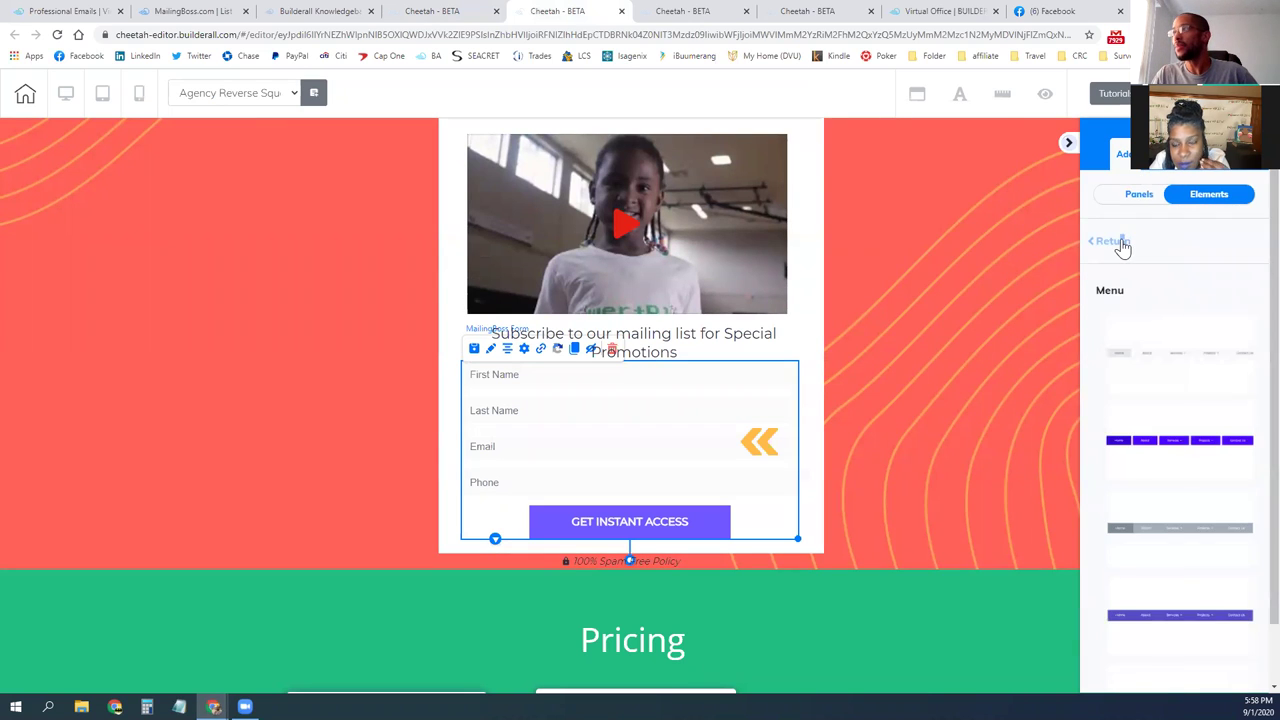
{"action": "scroll", "coordinate": [1145, 430], "scroll_direction": "down", "scroll_amount": 5}
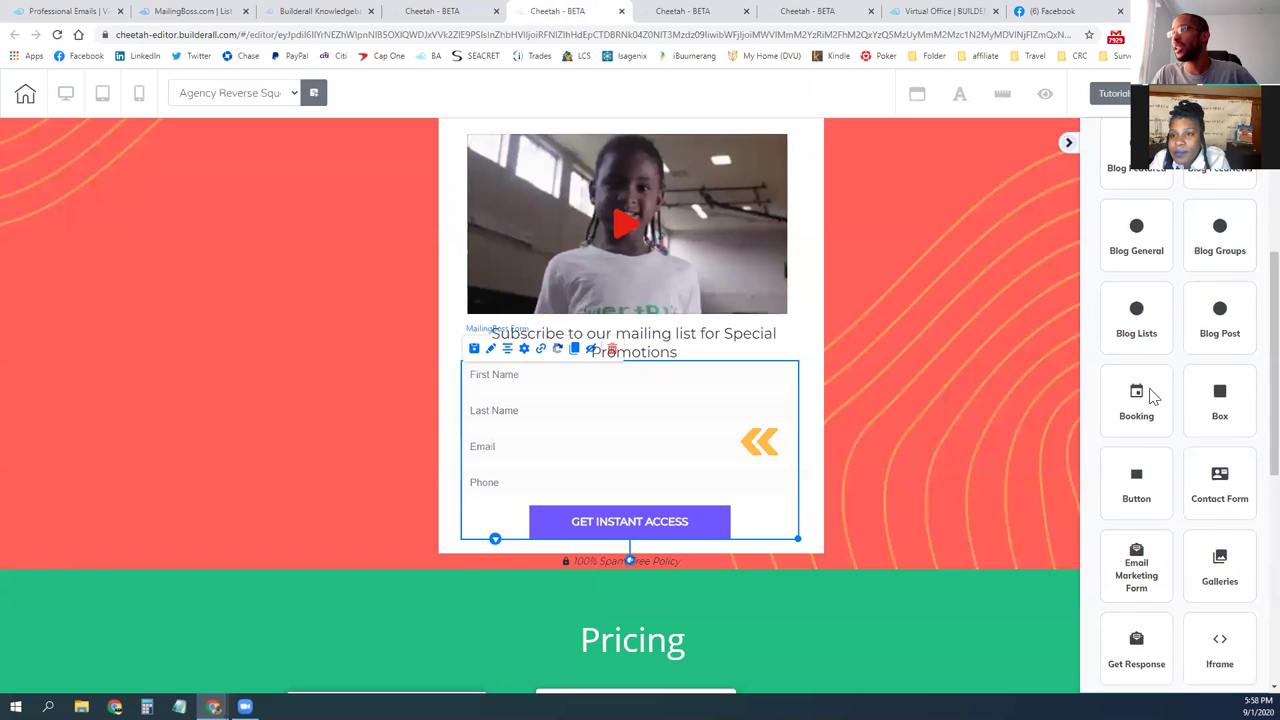
{"action": "left_click", "coordinate": [1219, 412]}
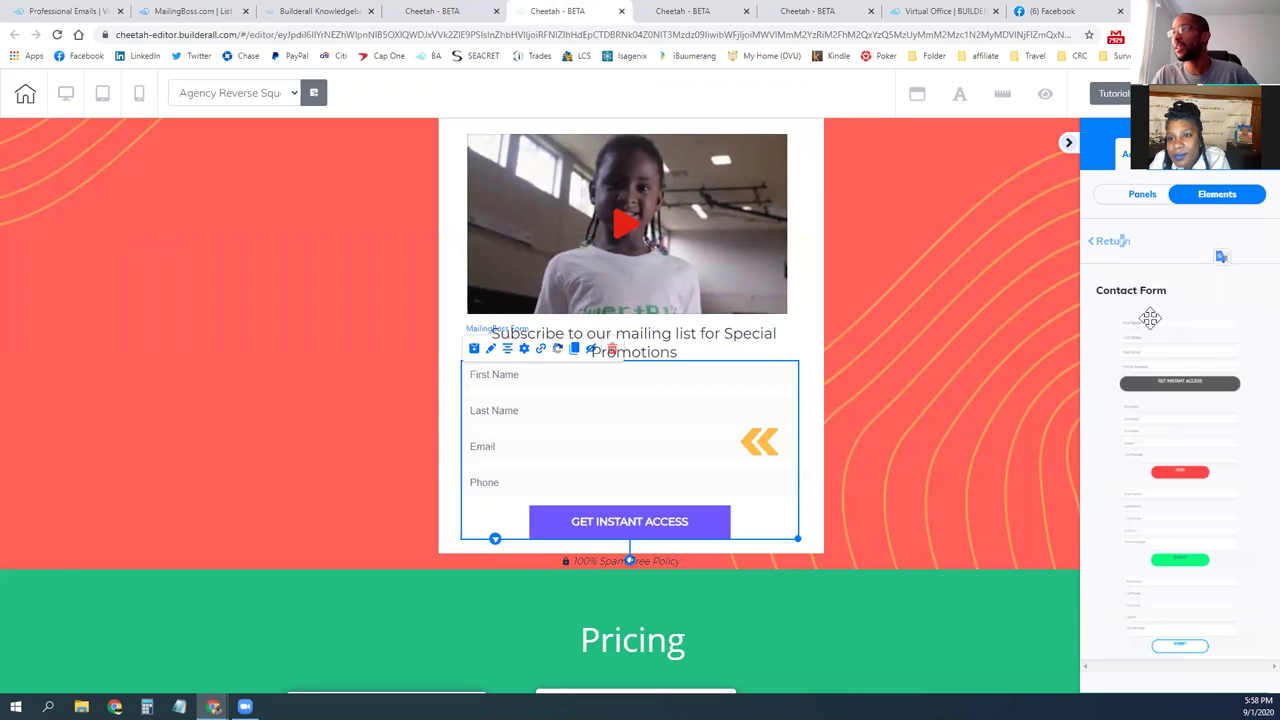
{"action": "left_click_drag", "start_coordinate": [1178, 362], "coordinate": [190, 357]}
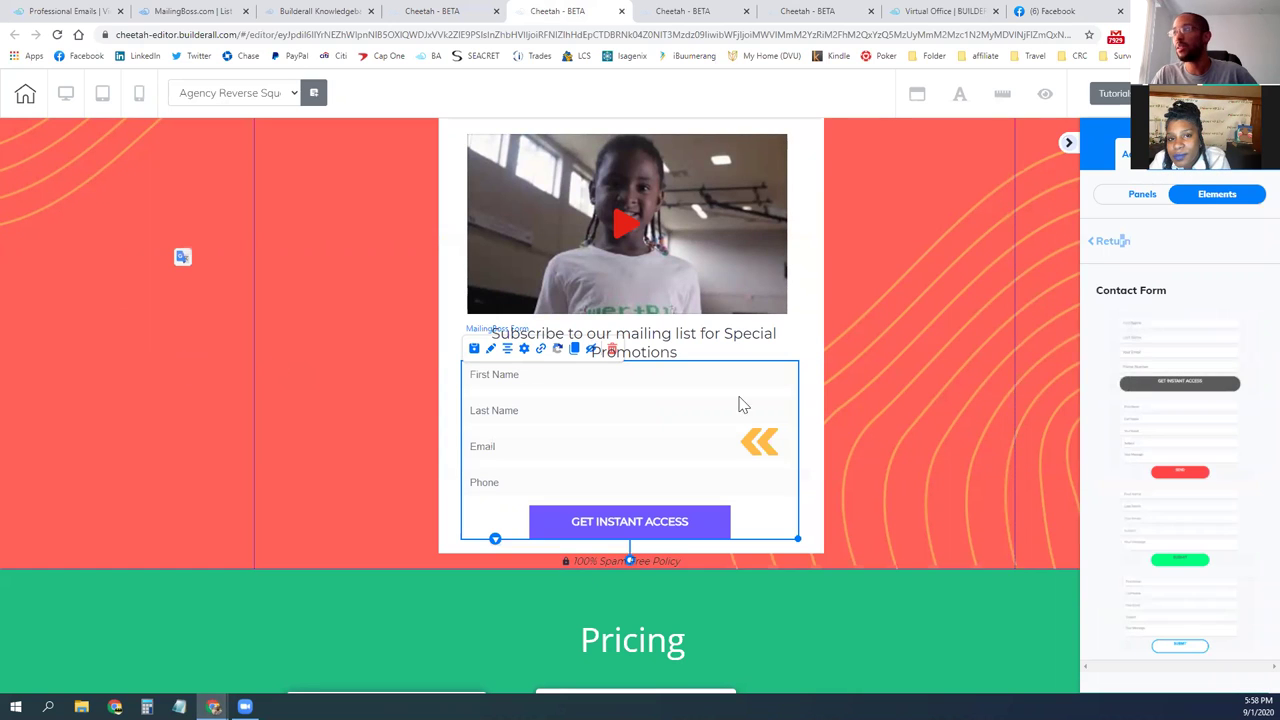
{"action": "left_click_drag", "start_coordinate": [1204, 357], "coordinate": [212, 378]}
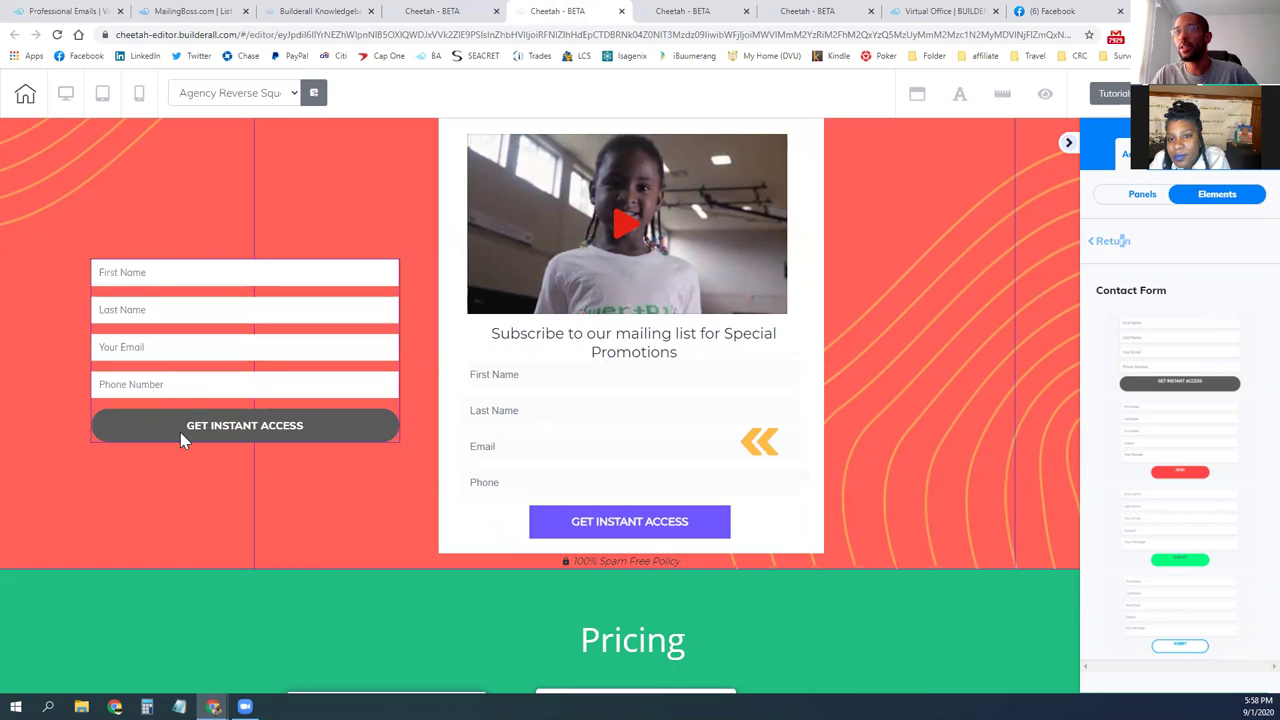
Step: Check the added contact form's email receiver, subject and redirect settings without changing them, and delete the form
{"action": "left_click", "coordinate": [190, 431]}
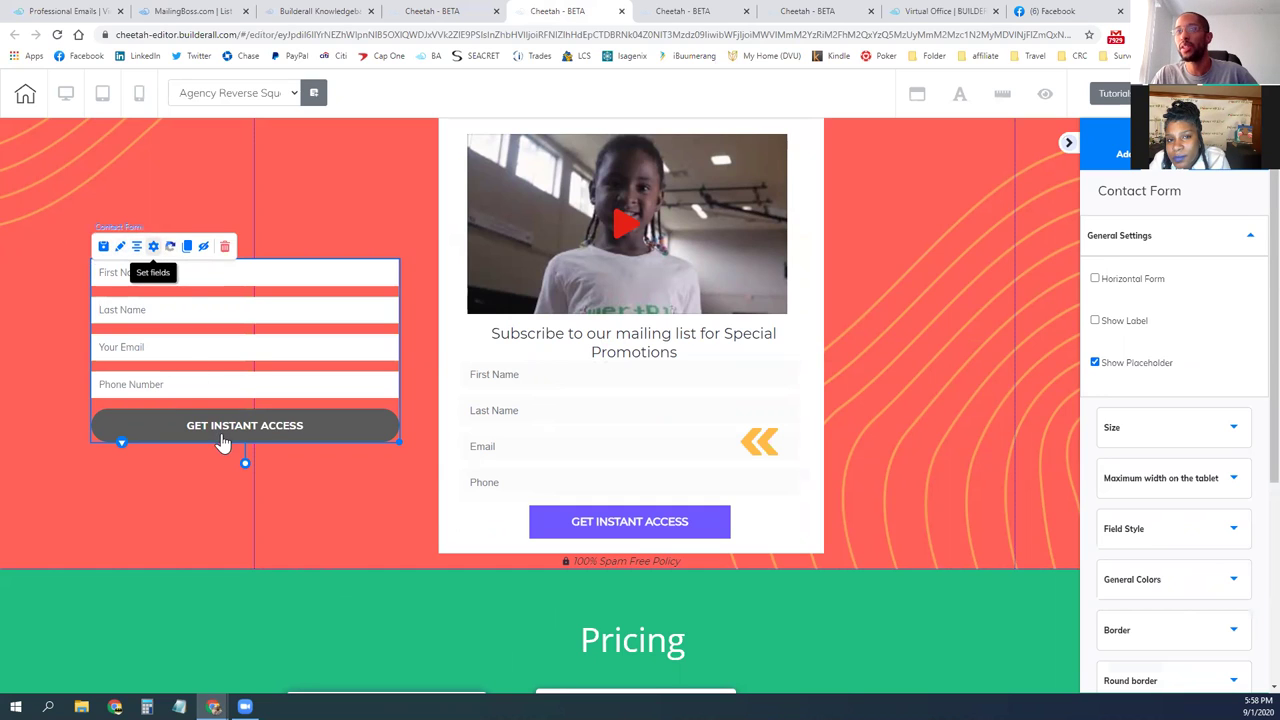
{"action": "double_click", "coordinate": [168, 412]}
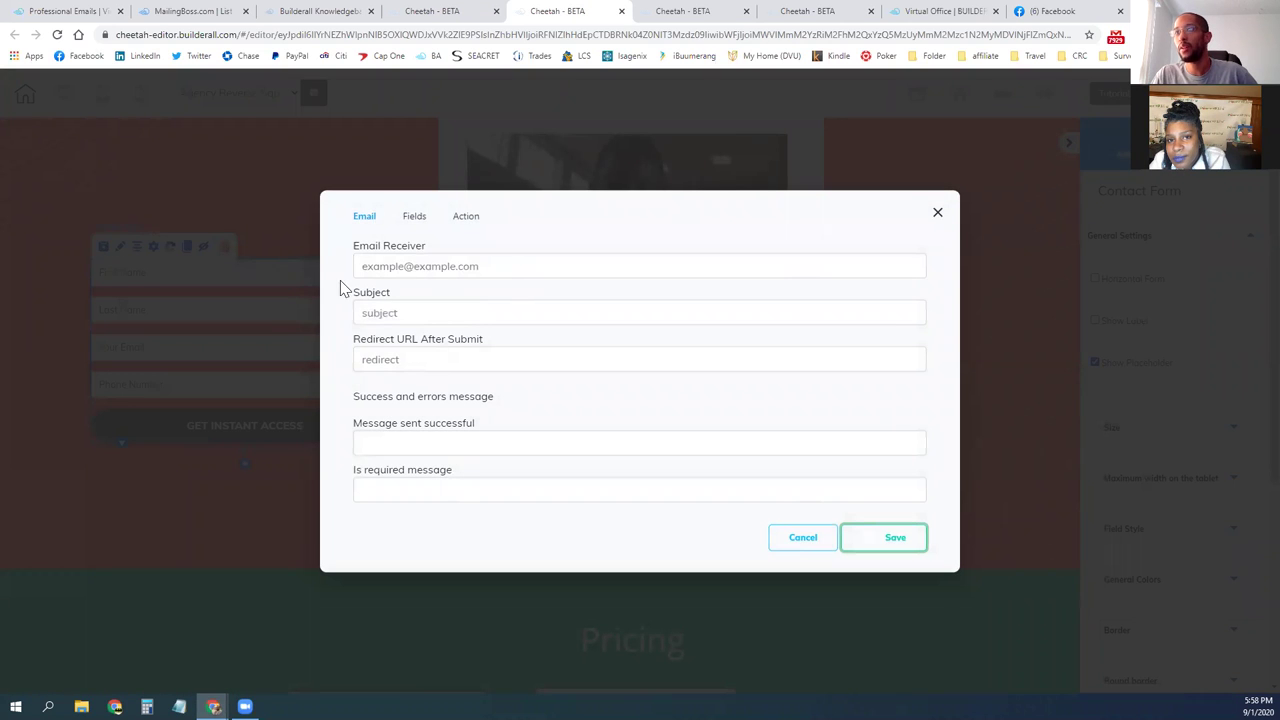
{"action": "left_click", "coordinate": [507, 268]}
{"action": "key", "text": "Escape"}
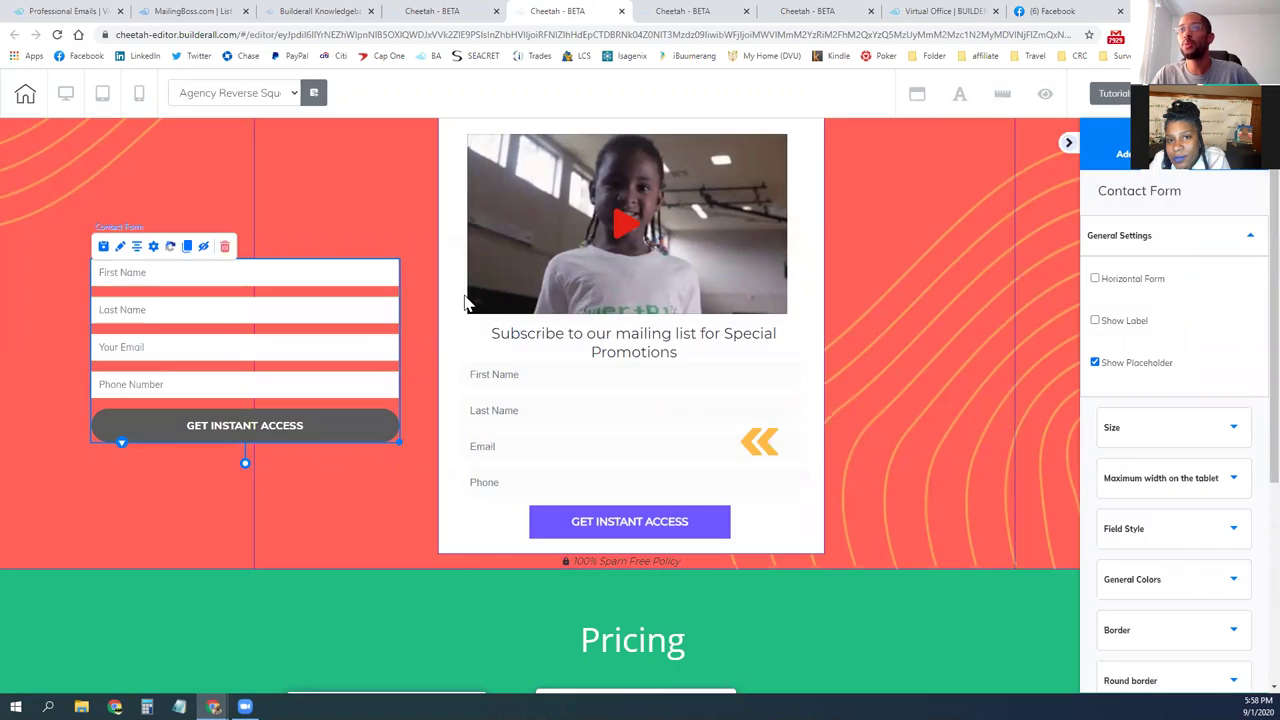
{"action": "left_click", "coordinate": [155, 247]}
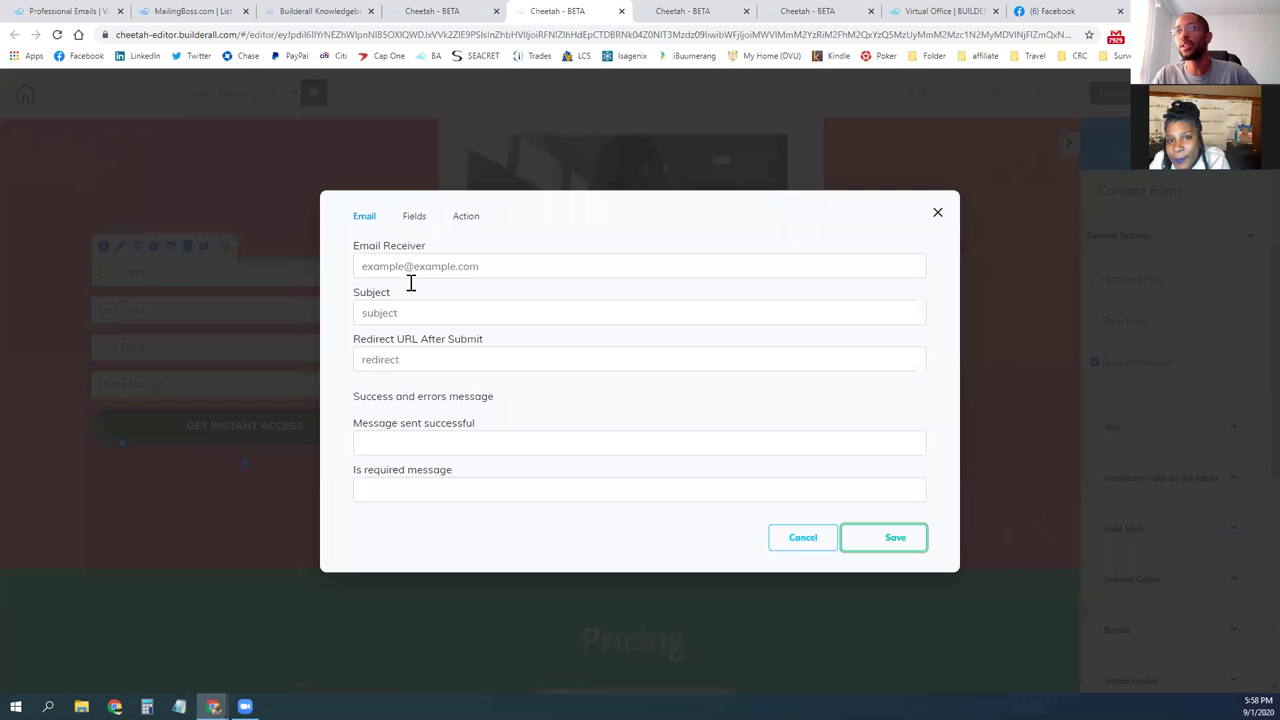
{"action": "left_click", "coordinate": [793, 540]}
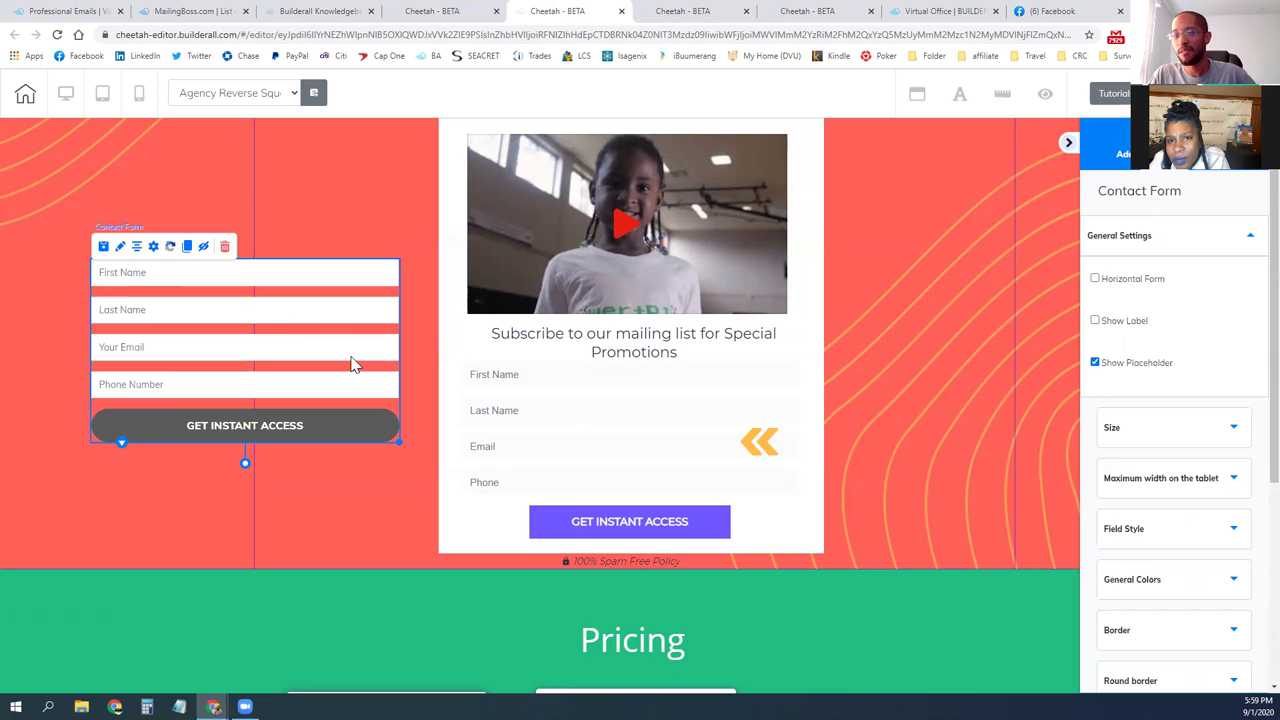
{"action": "left_click", "coordinate": [225, 247]}
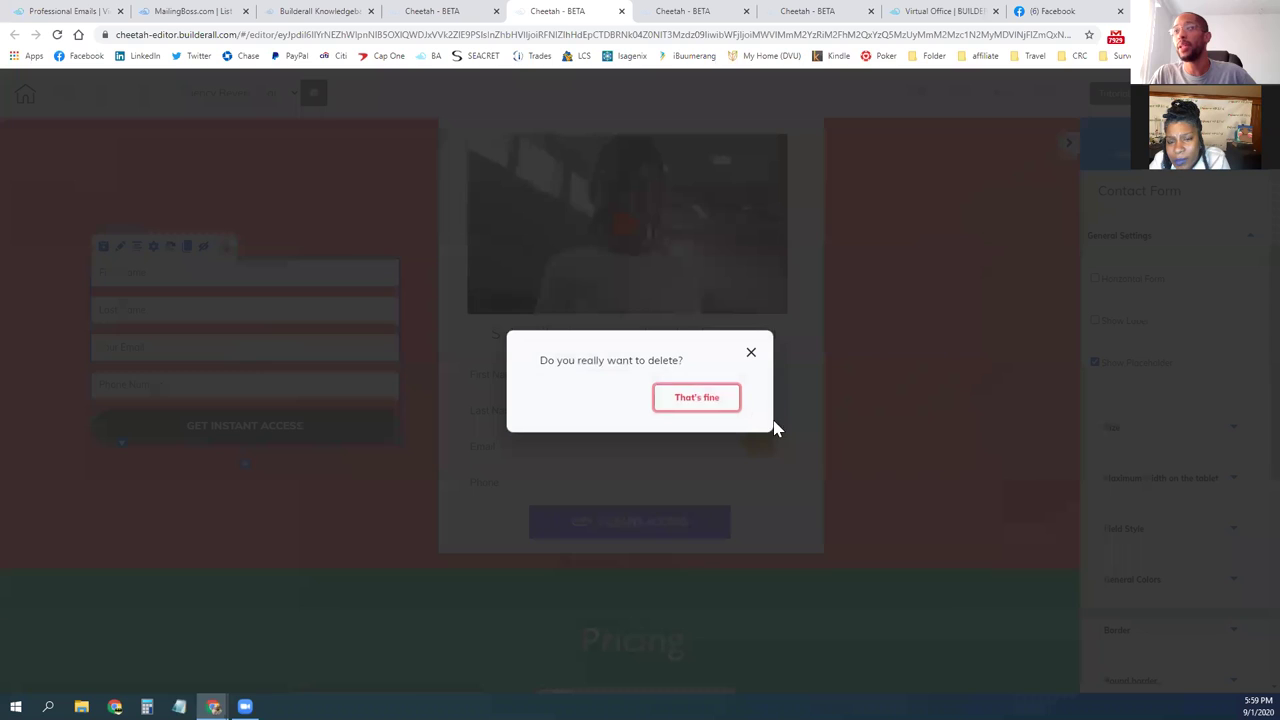
{"action": "left_click", "coordinate": [717, 410]}
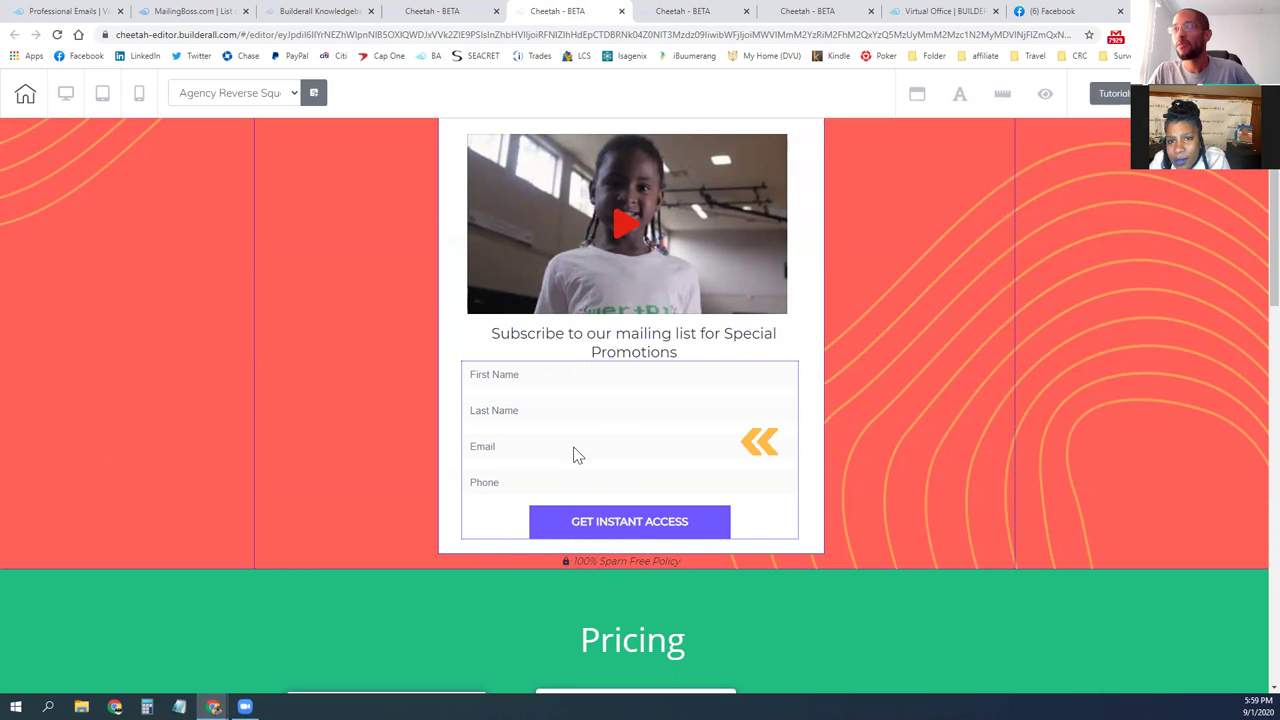
Step: Move the "Subscribe to our mailing list for Special Promotions" text off the form onto the red area beside the card
{"action": "left_click", "coordinate": [540, 445]}
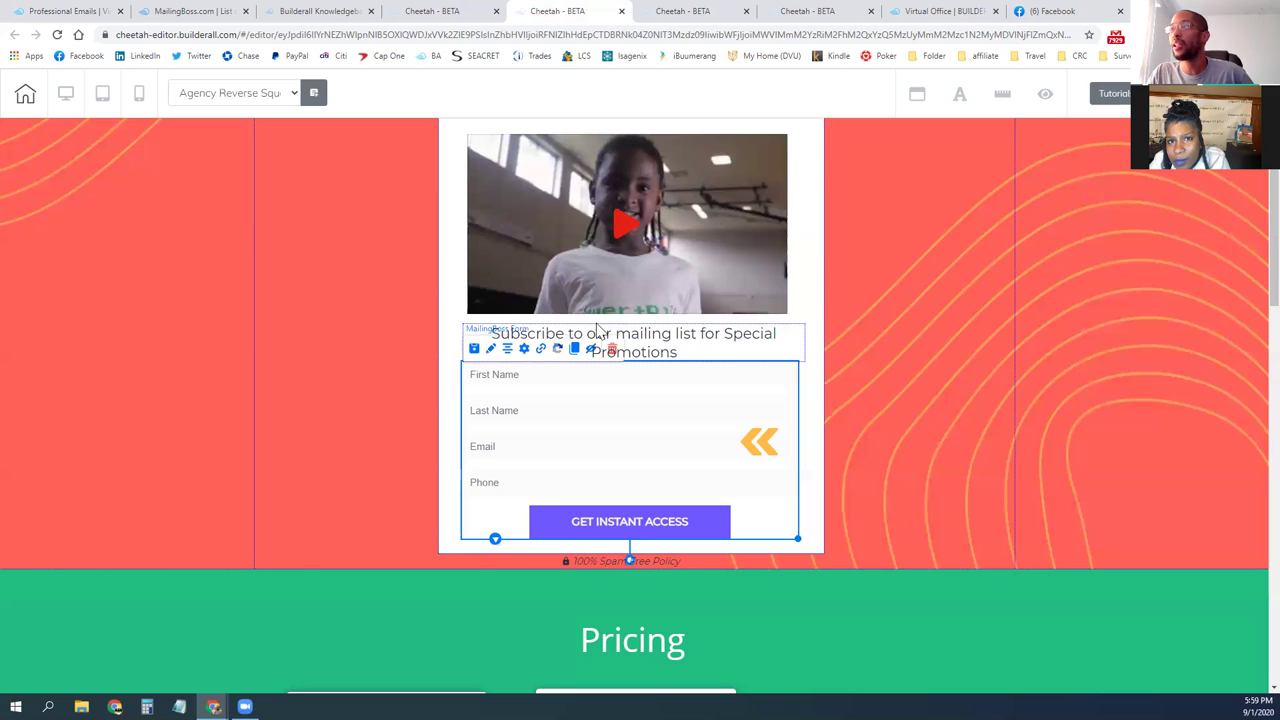
{"action": "left_click", "coordinate": [492, 358]}
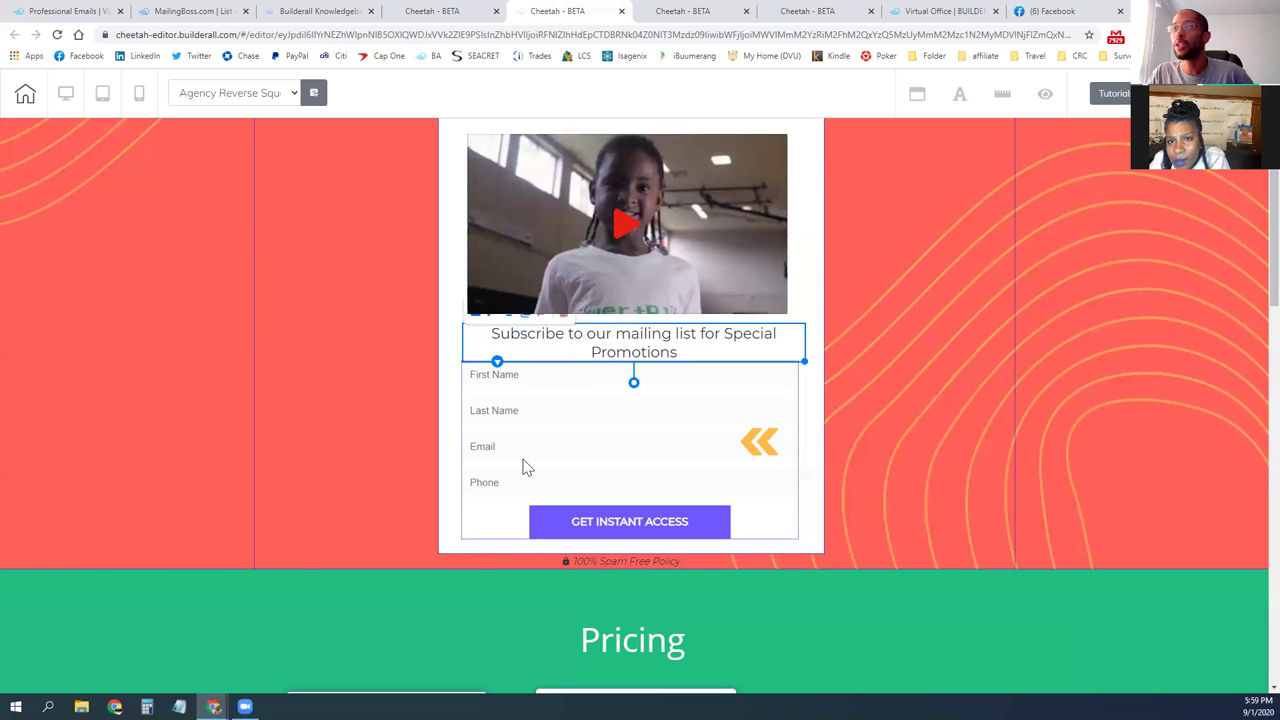
{"action": "left_click", "coordinate": [490, 378]}
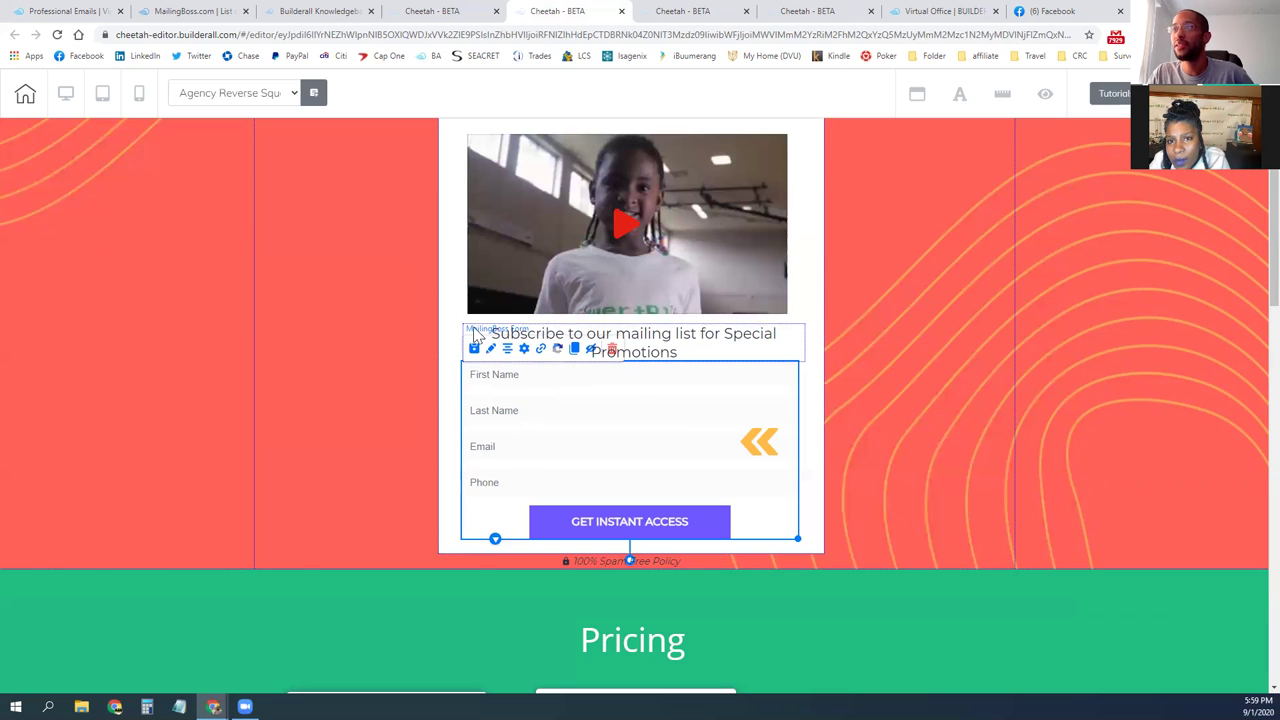
{"action": "left_click_drag", "start_coordinate": [548, 338], "coordinate": [897, 263]}
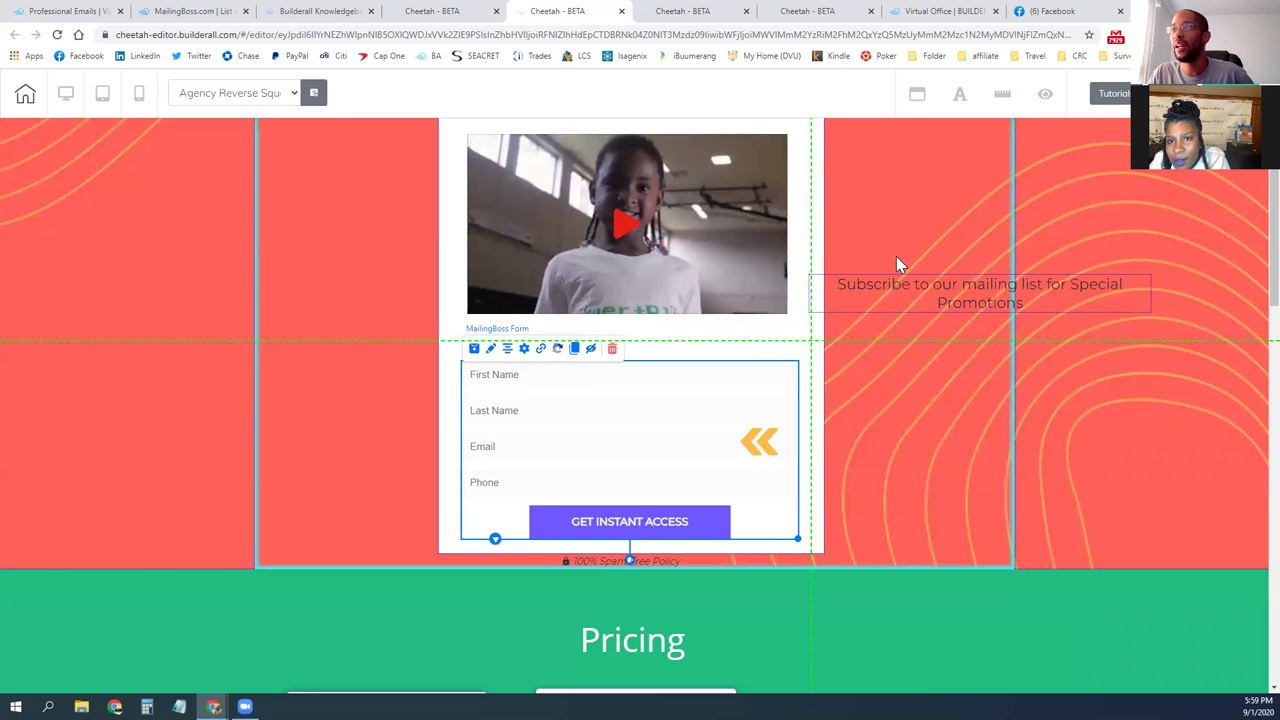
{"action": "left_click", "coordinate": [494, 337]}
{"action": "left_click", "coordinate": [512, 393]}
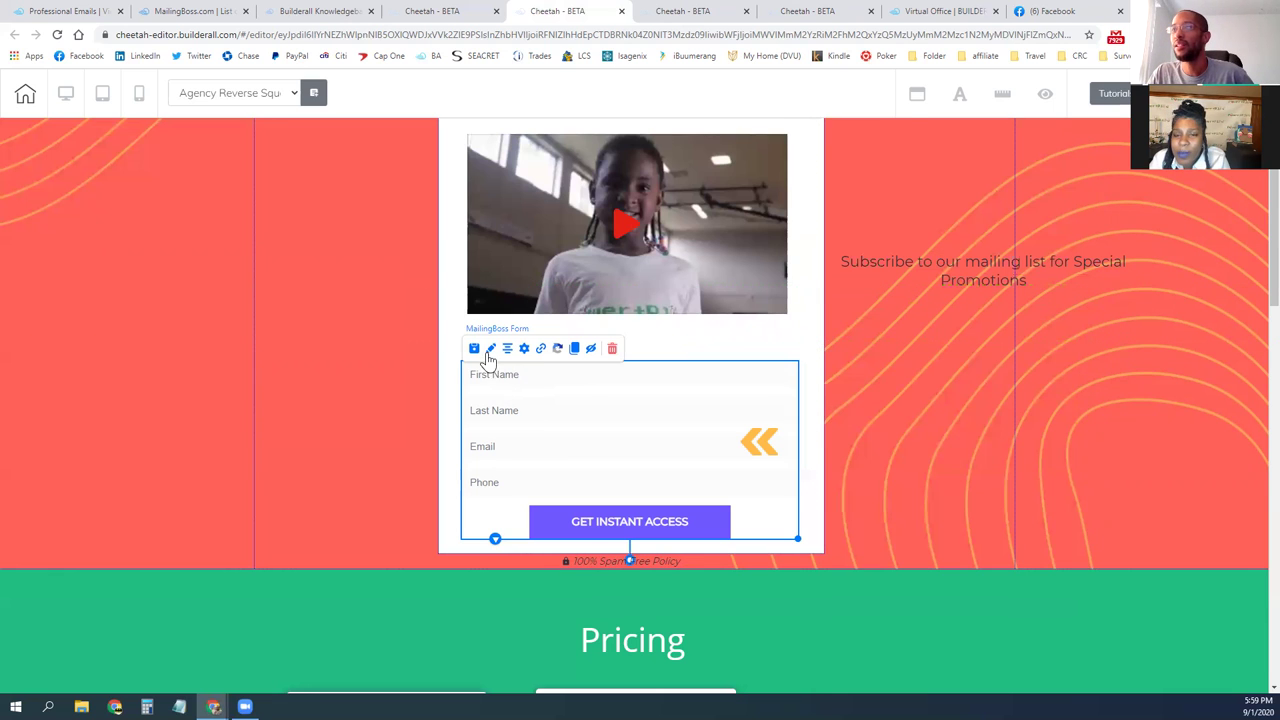
Step: Open the MailingBoss form's general settings for editing
{"action": "left_click", "coordinate": [490, 348]}
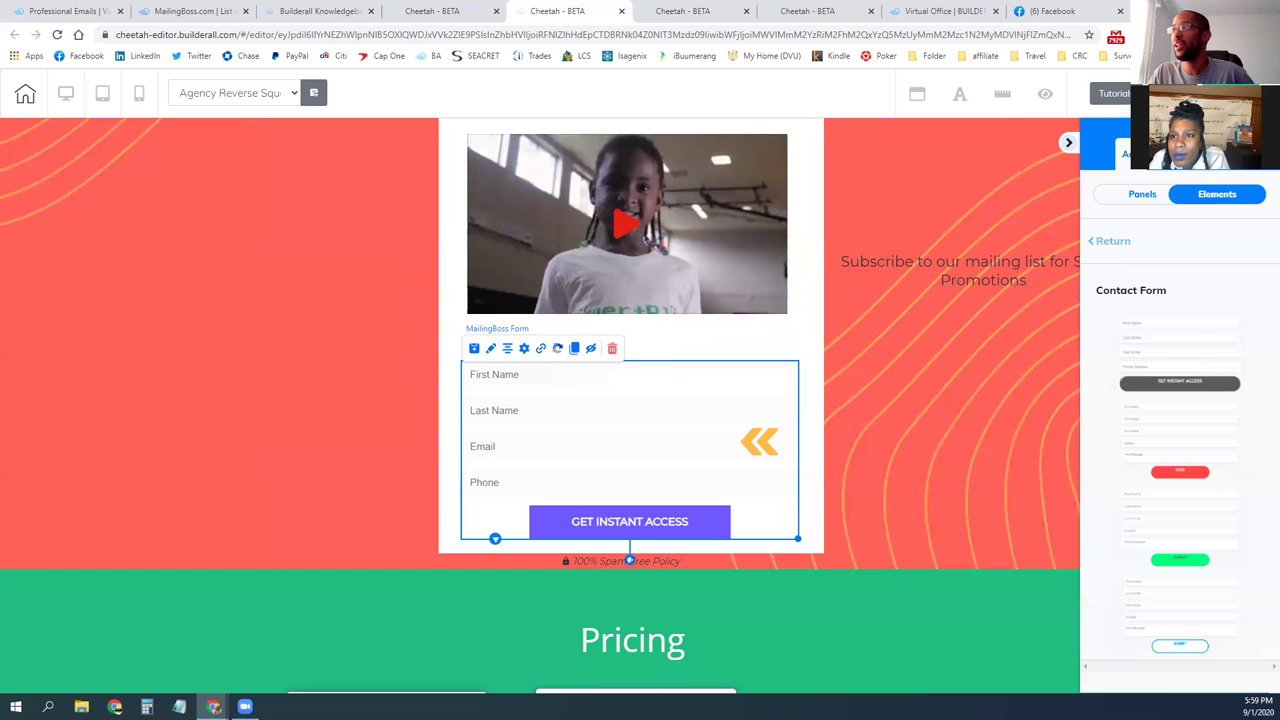
{"action": "left_click", "coordinate": [1112, 243]}
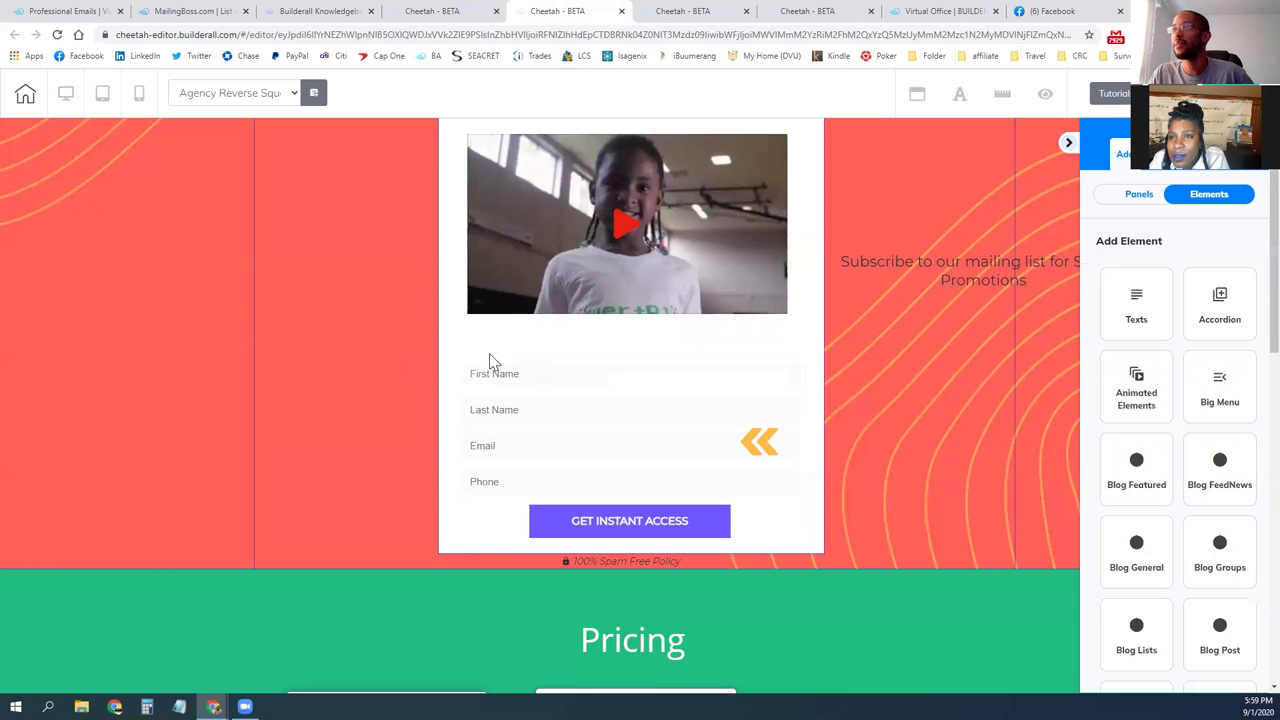
{"action": "left_click", "coordinate": [510, 416]}
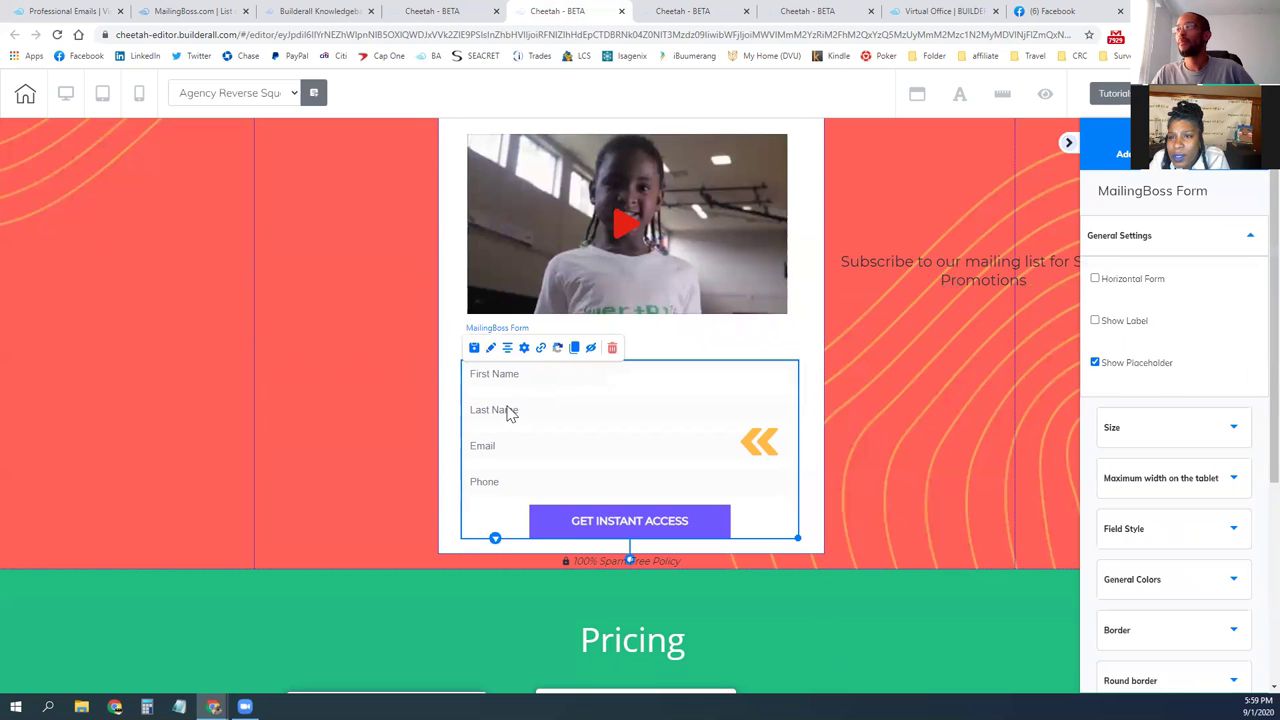
Step: Browse the elements that can be added to the page and view the available video providers
{"action": "left_click", "coordinate": [1127, 158]}
{"action": "left_click", "coordinate": [1195, 200]}
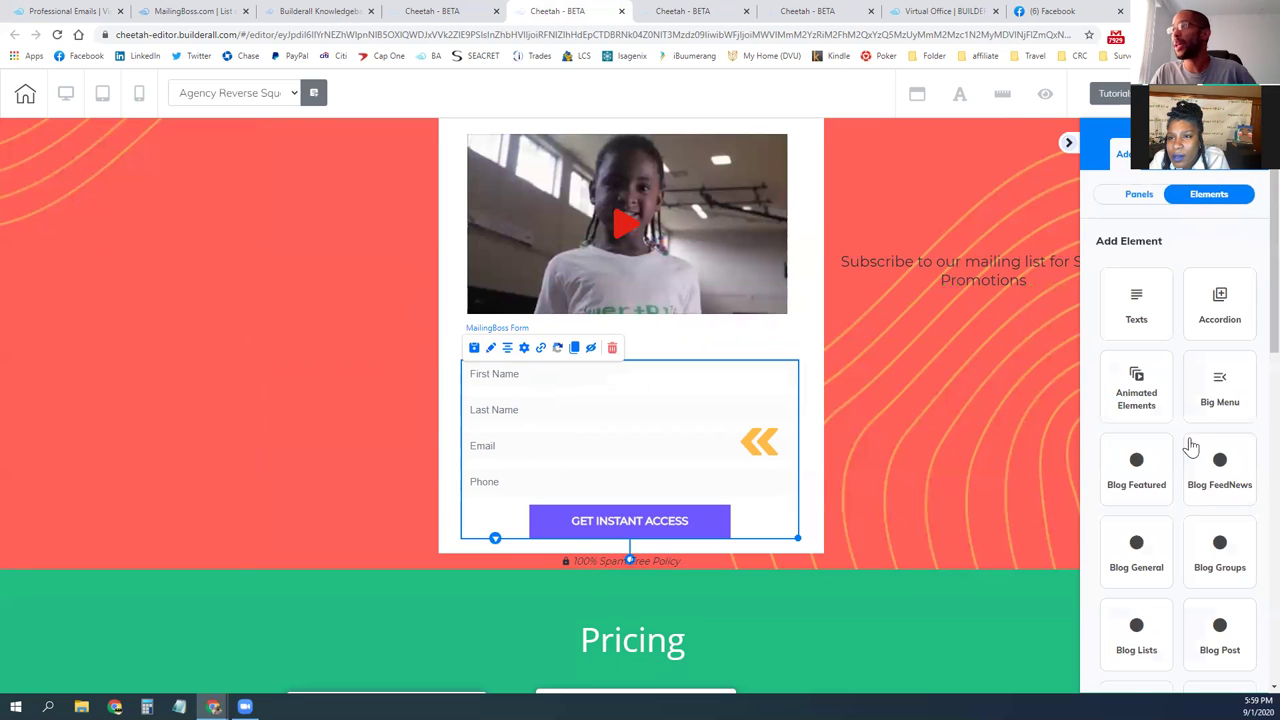
{"action": "scroll", "coordinate": [1190, 446], "scroll_direction": "down", "scroll_amount": 5}
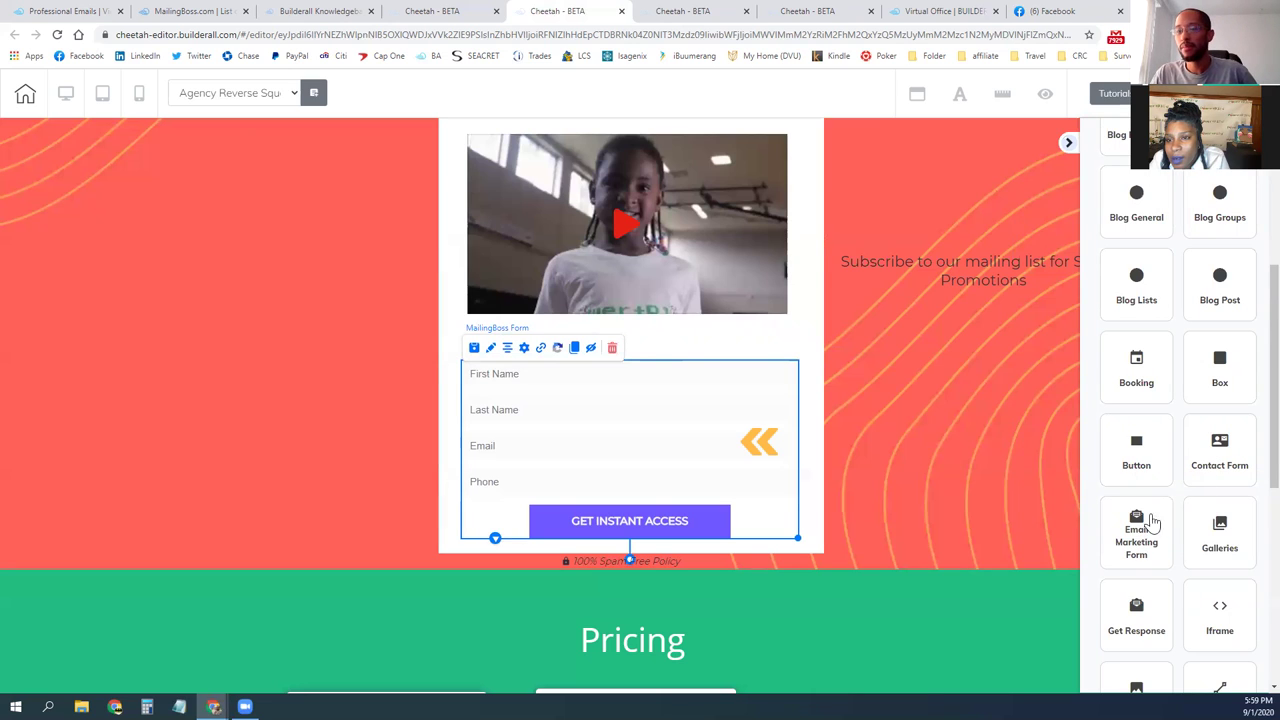
{"action": "scroll", "coordinate": [1135, 537], "scroll_direction": "down", "scroll_amount": 3}
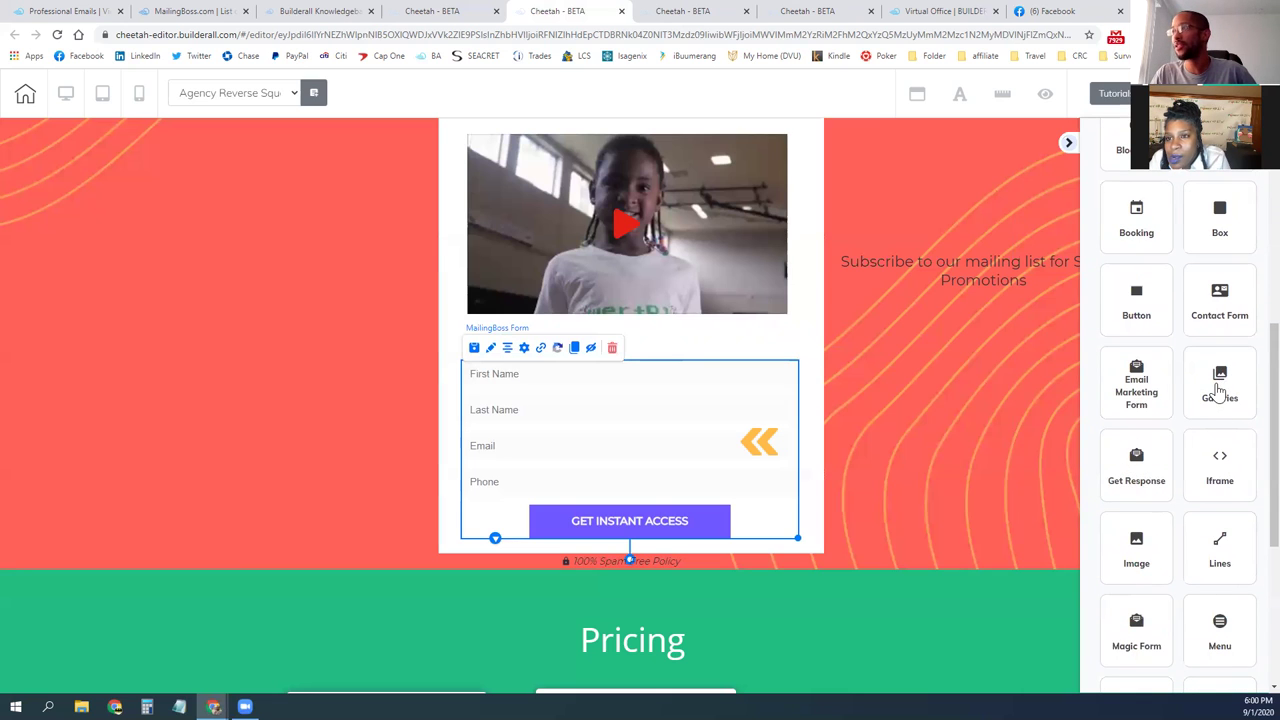
{"action": "scroll", "coordinate": [1218, 390], "scroll_direction": "down", "scroll_amount": 3}
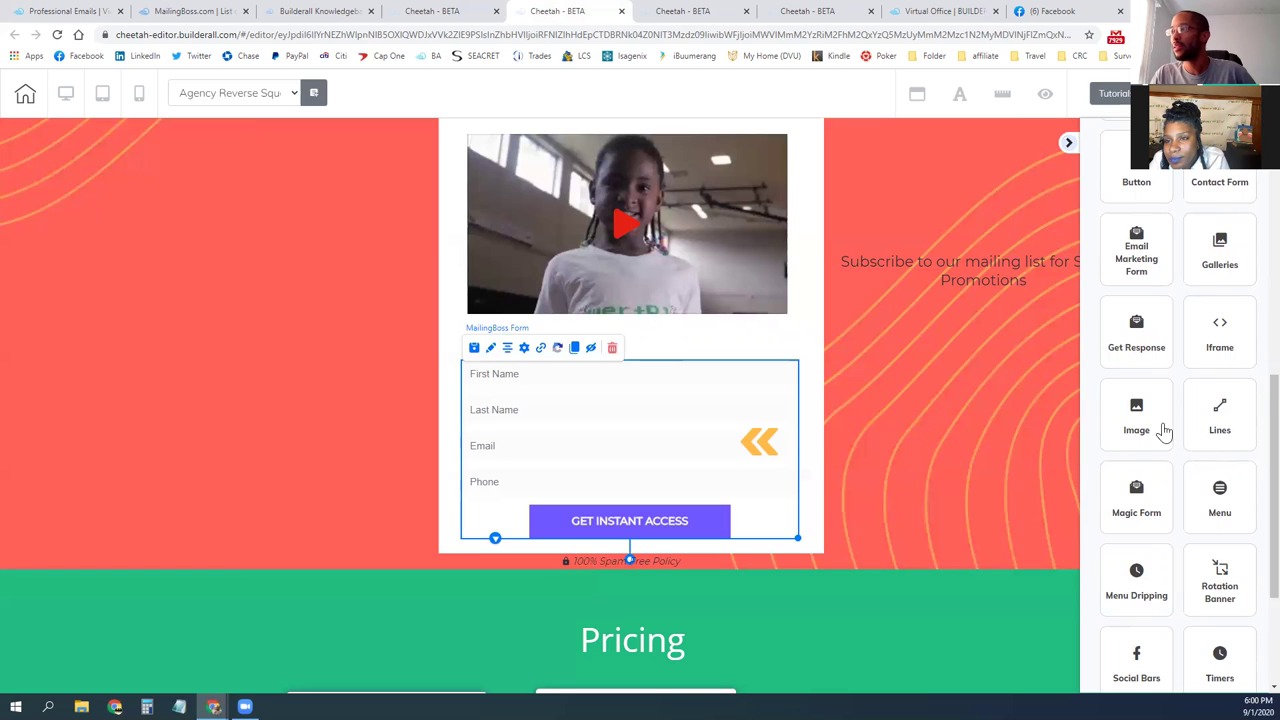
{"action": "scroll", "coordinate": [1164, 430], "scroll_direction": "down", "scroll_amount": 3}
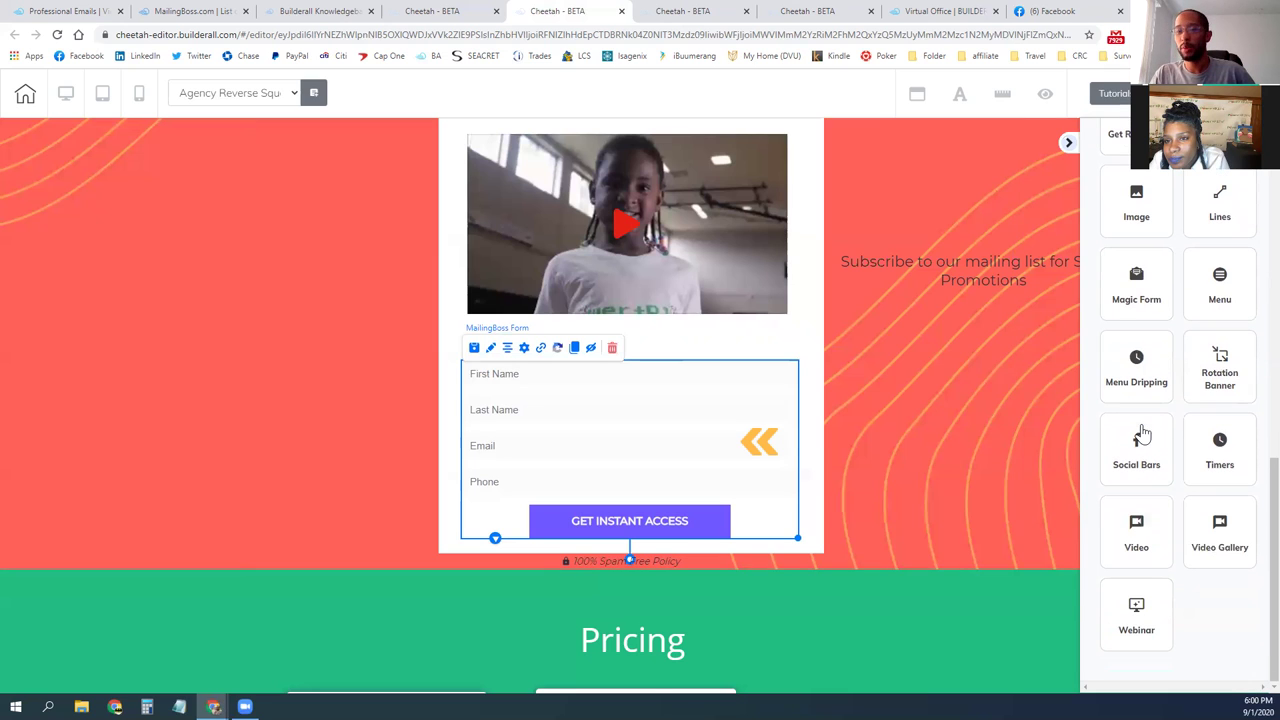
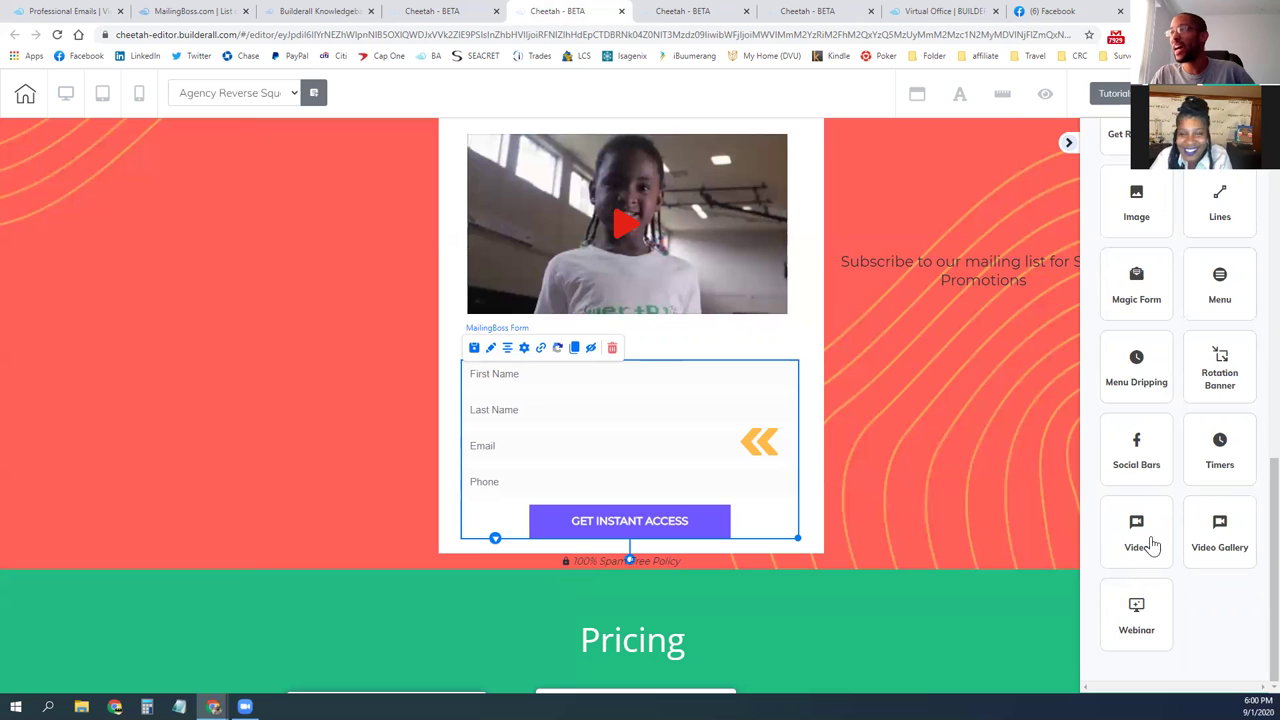
{"action": "mouse_move", "coordinate": [1148, 545]}
{"action": "left_mouse_down"}
{"action": "mouse_move", "coordinate": [871, 403]}
{"action": "mouse_move", "coordinate": [1137, 543]}
{"action": "left_mouse_up"}
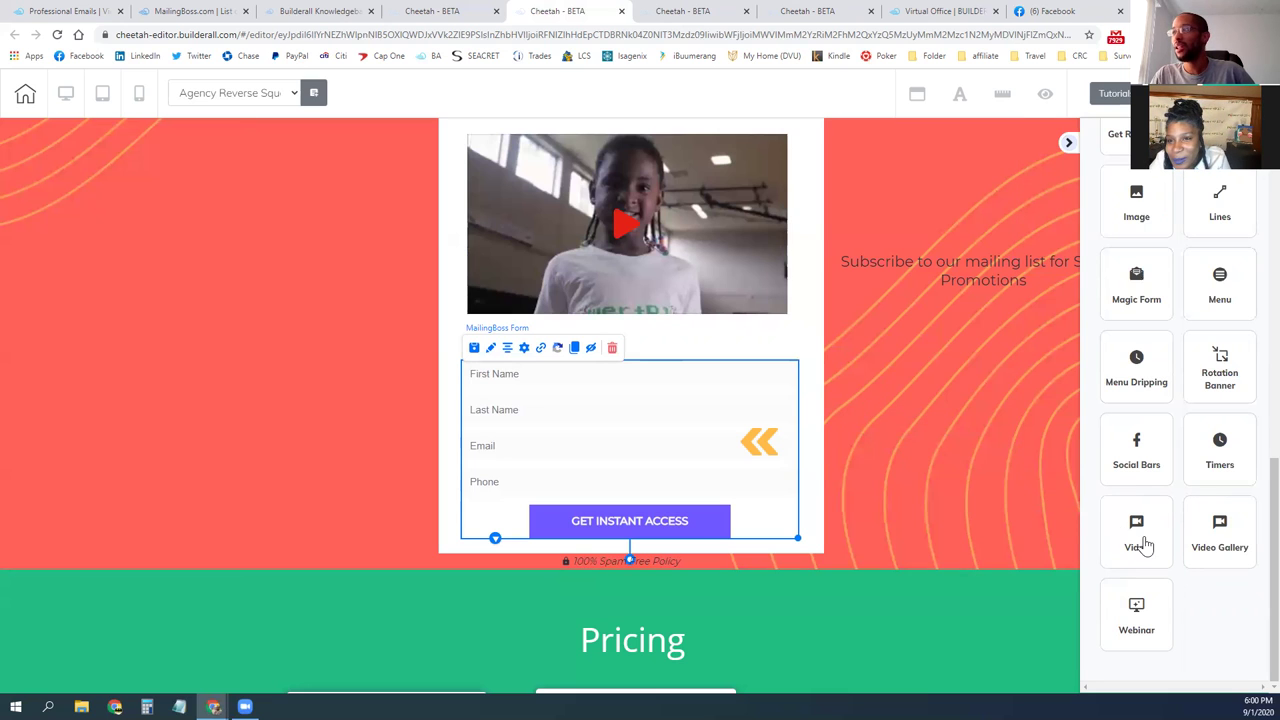
{"action": "left_click", "coordinate": [1137, 543]}
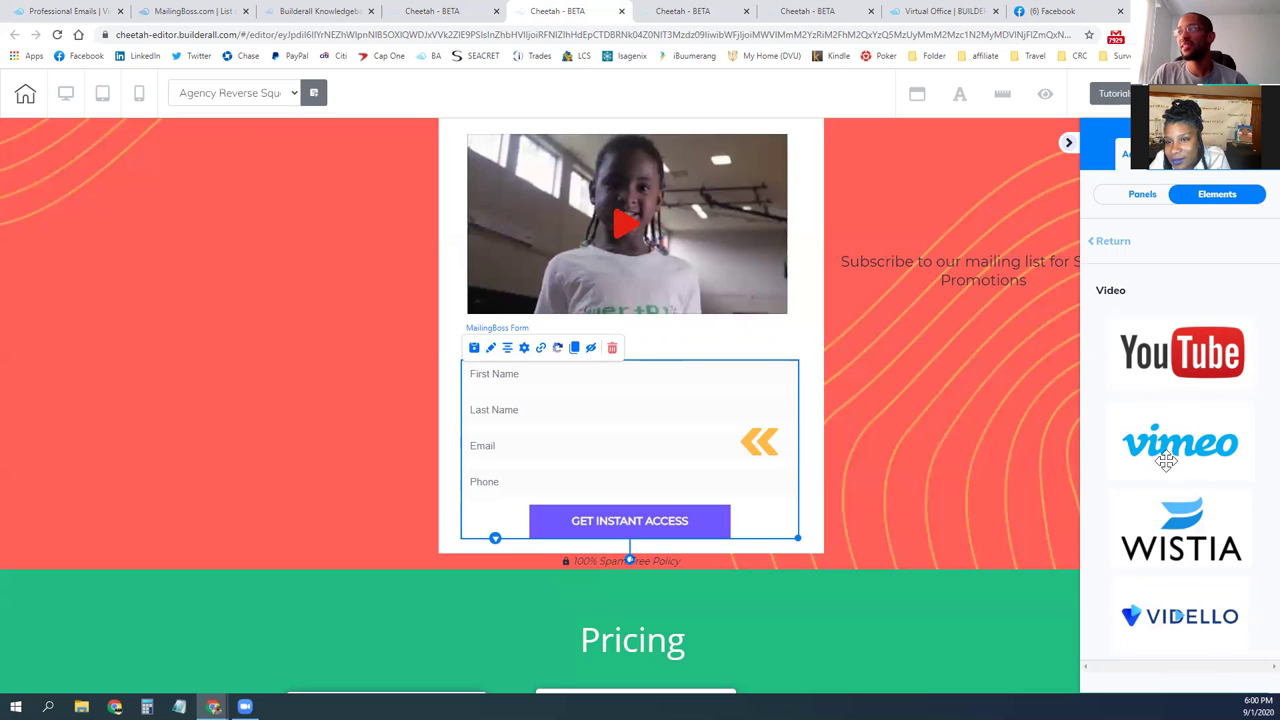
Step: Check the general settings of the card's existing YouTube video and return to the full list of elements
{"action": "left_click_drag", "start_coordinate": [1172, 443], "coordinate": [670, 278]}
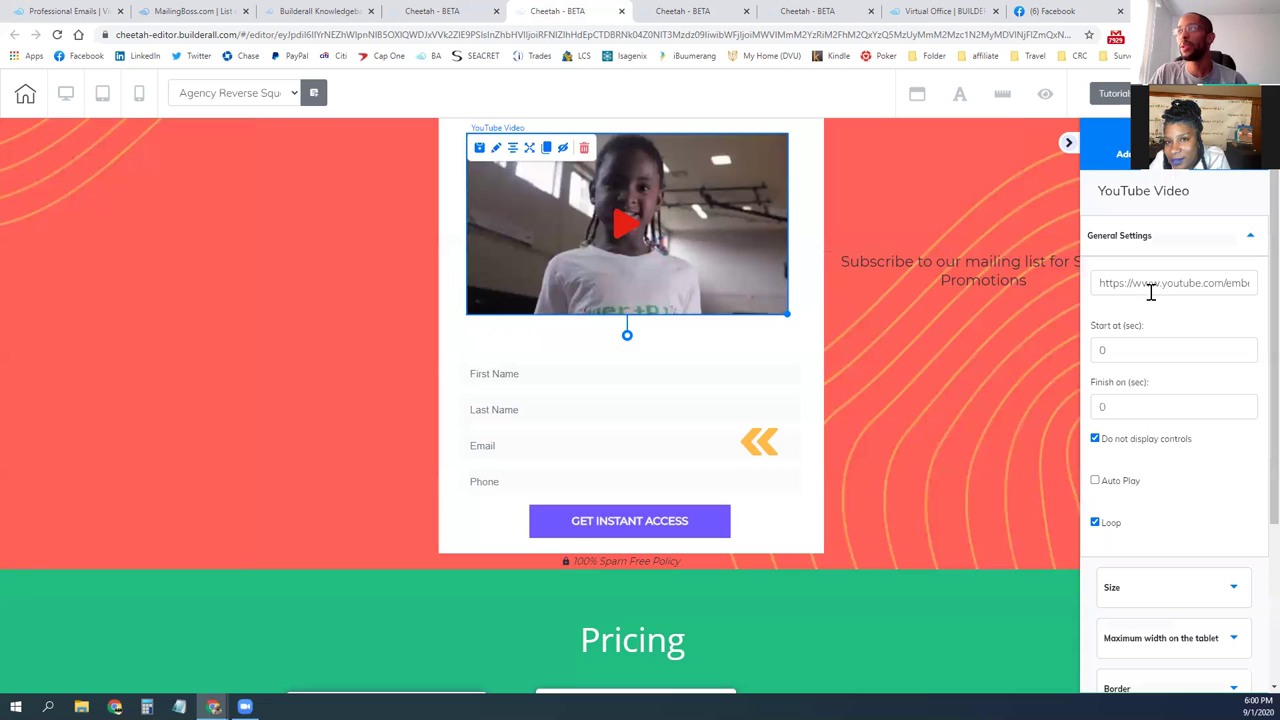
{"action": "left_click", "coordinate": [1125, 155]}
{"action": "left_click", "coordinate": [1215, 195]}
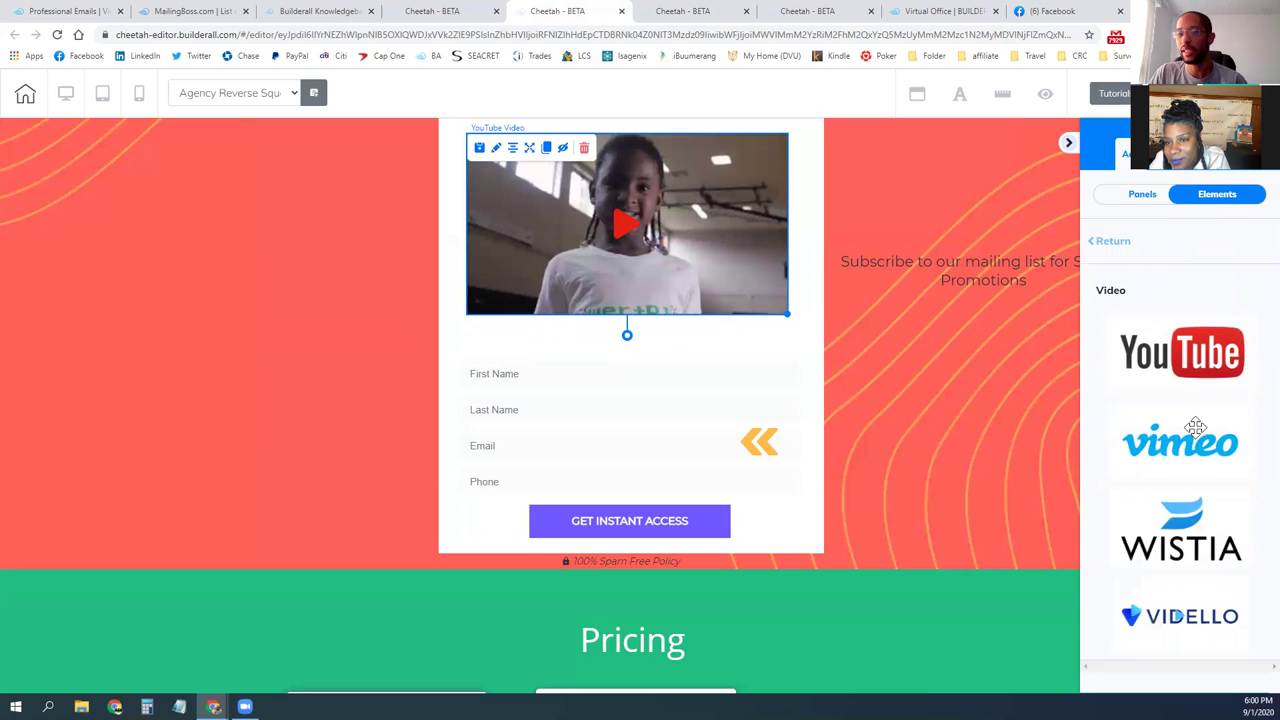
{"action": "left_click", "coordinate": [1118, 242]}
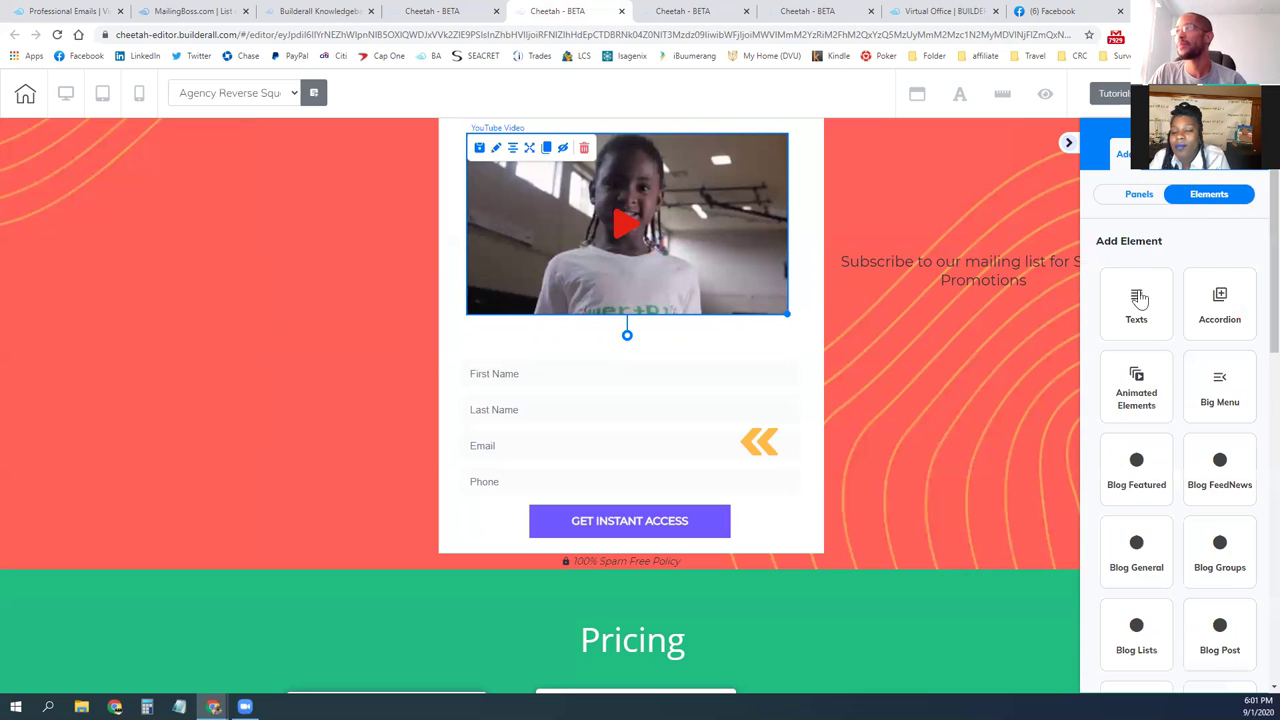
Step: Place a social bar with round Facebook, Twitter, Instagram and LinkedIn icons on the red area beside the sign-up form
{"action": "scroll", "coordinate": [1155, 455], "scroll_direction": "down", "scroll_amount": 5}
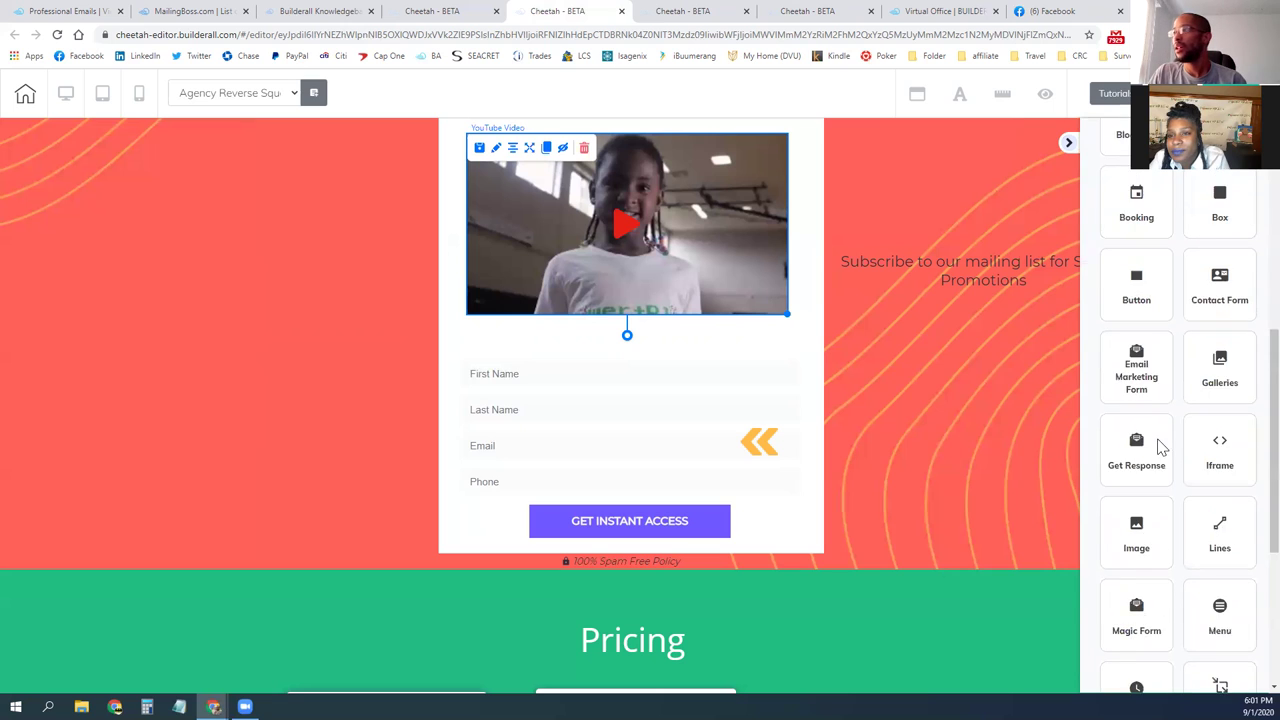
{"action": "scroll", "coordinate": [1157, 445], "scroll_direction": "down", "scroll_amount": 4}
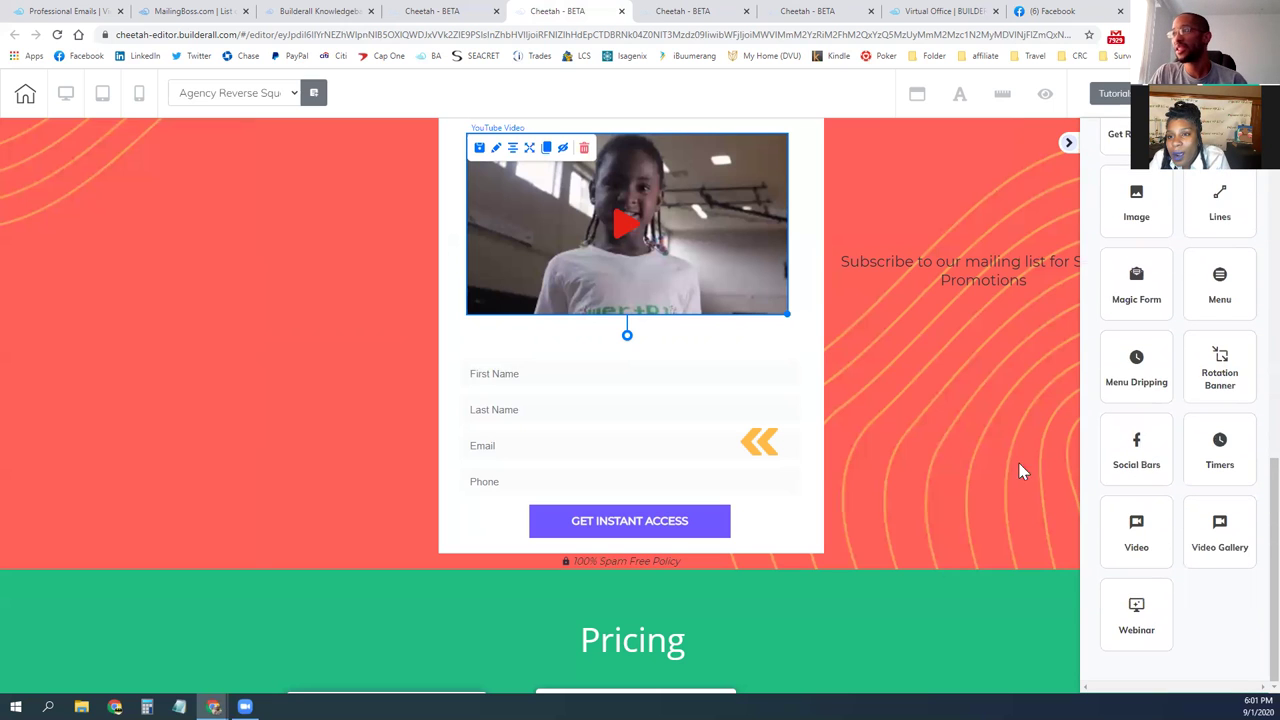
{"action": "left_click", "coordinate": [1140, 455]}
{"action": "left_click_drag", "start_coordinate": [1180, 367], "coordinate": [167, 379]}
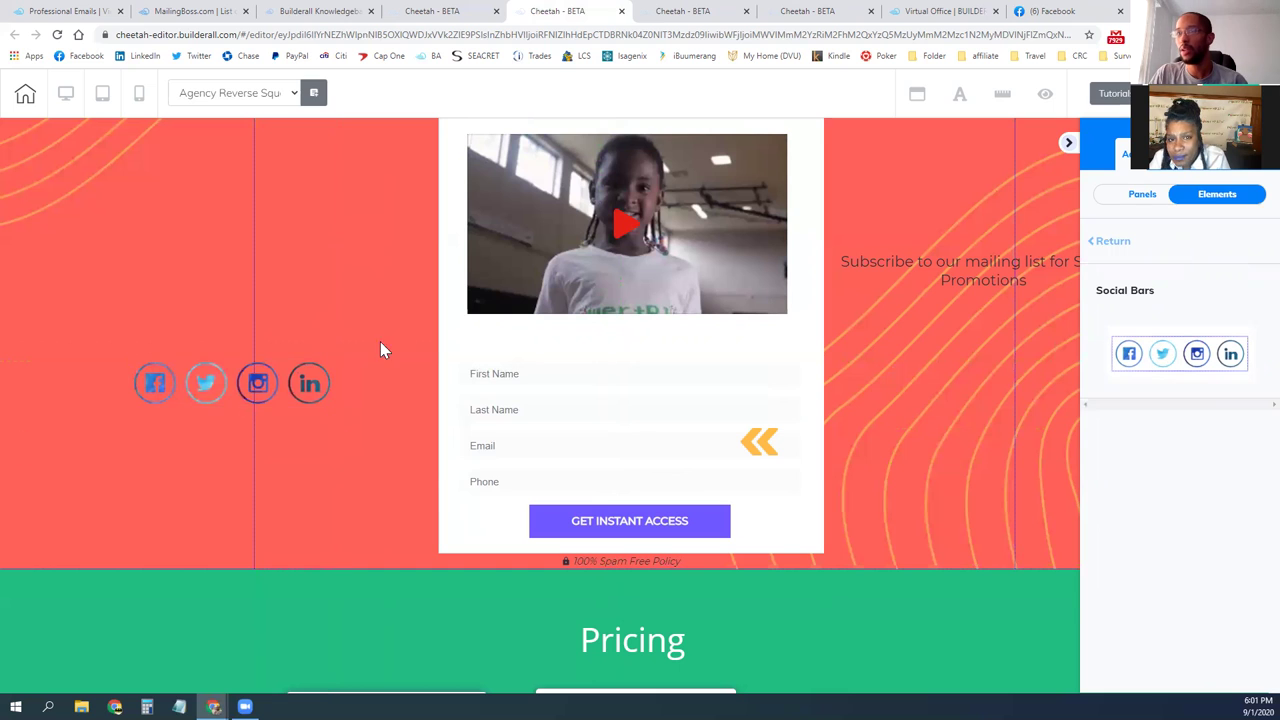
{"action": "scroll", "coordinate": [390, 390], "scroll_direction": "up", "scroll_amount": 1}
{"action": "scroll", "coordinate": [390, 390], "scroll_direction": "up", "scroll_amount": 1}
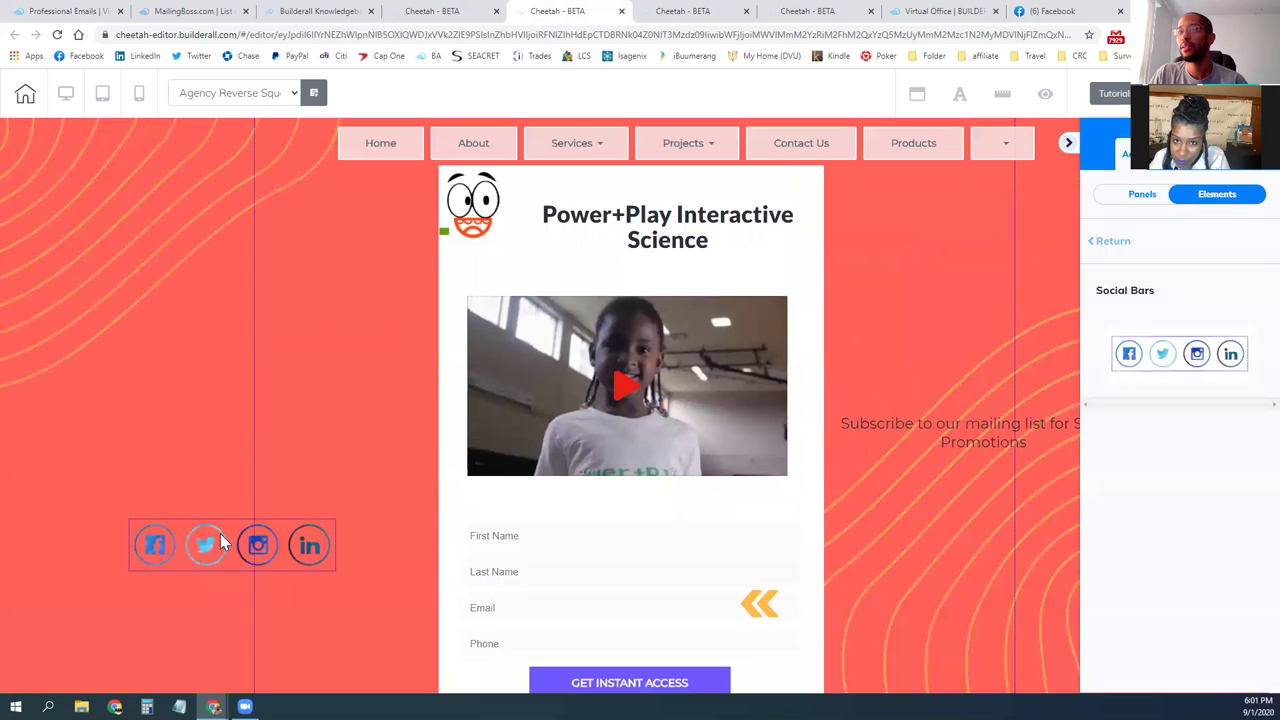
Step: Examine the social bar's general settings, including the link and image options for Facebook, Twitter, Instagram and LinkedIn
{"action": "left_click", "coordinate": [160, 560]}
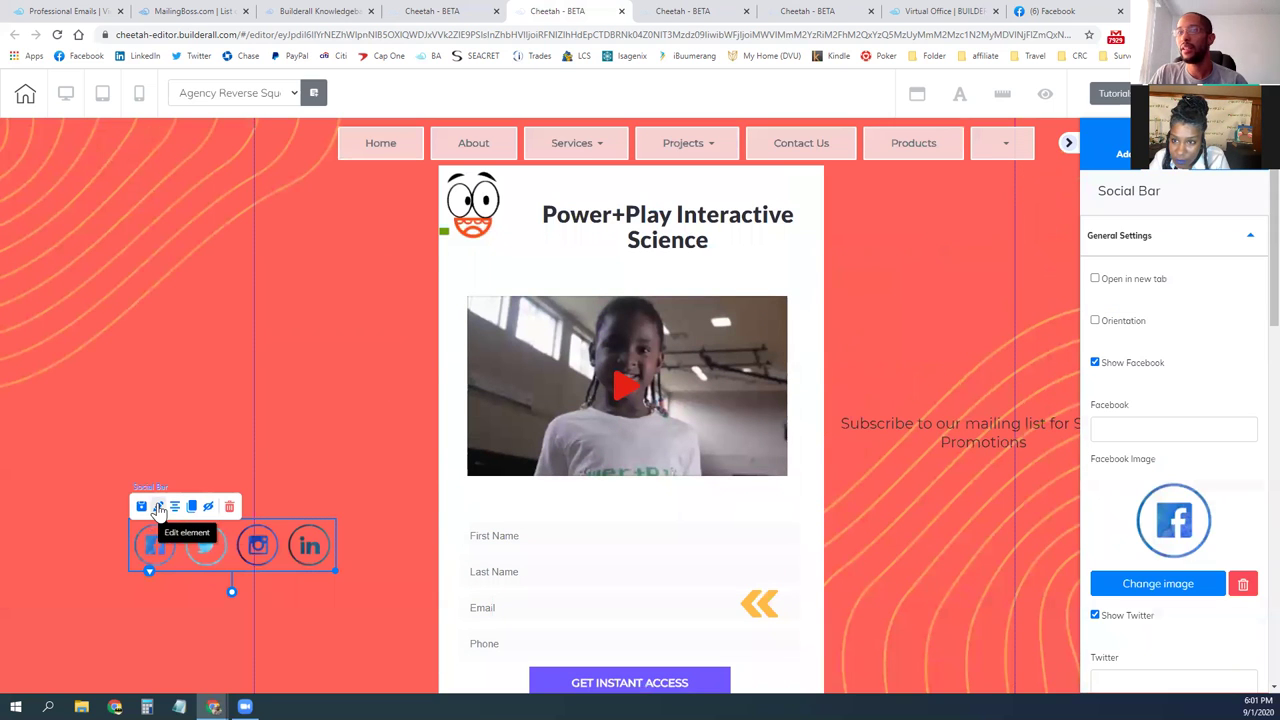
{"action": "scroll", "coordinate": [1150, 420], "scroll_direction": "down", "scroll_amount": 3}
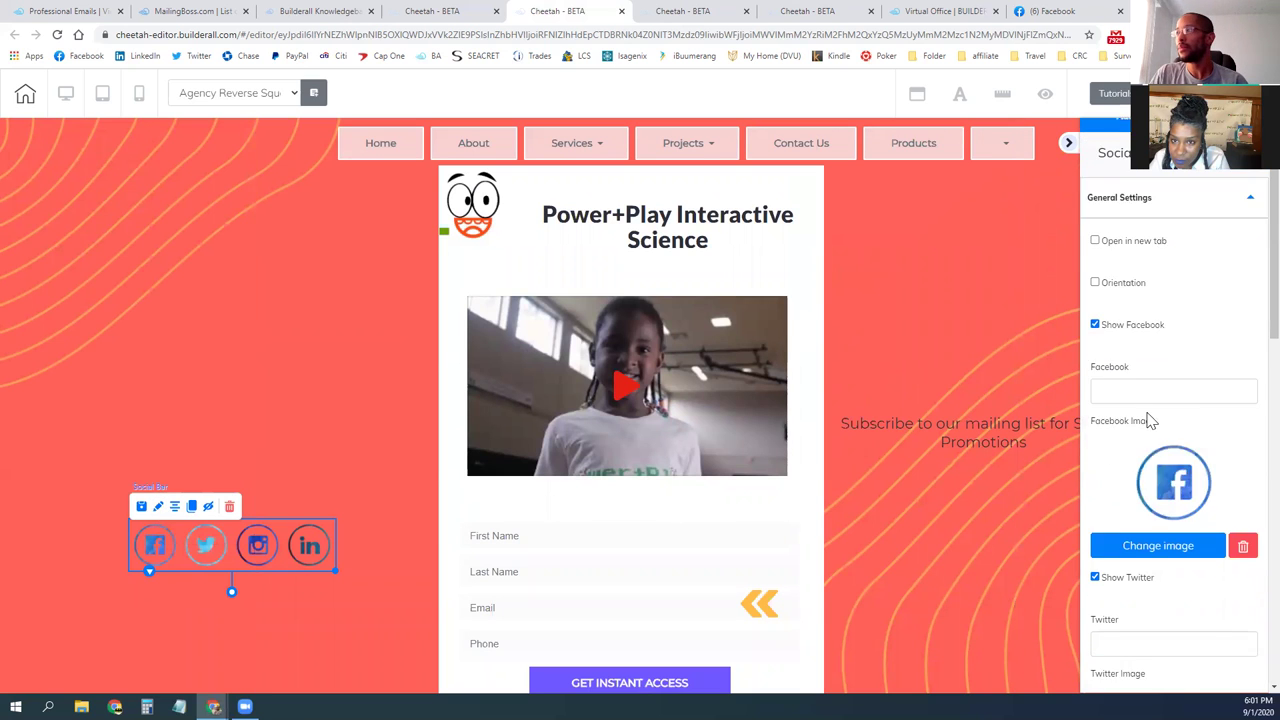
{"action": "scroll", "coordinate": [1150, 420], "scroll_direction": "down", "scroll_amount": 2}
{"action": "scroll", "coordinate": [1103, 297], "scroll_direction": "up", "scroll_amount": 1}
{"action": "left_click", "coordinate": [1136, 316]}
{"action": "scroll", "coordinate": [1171, 325], "scroll_direction": "up", "scroll_amount": 3}
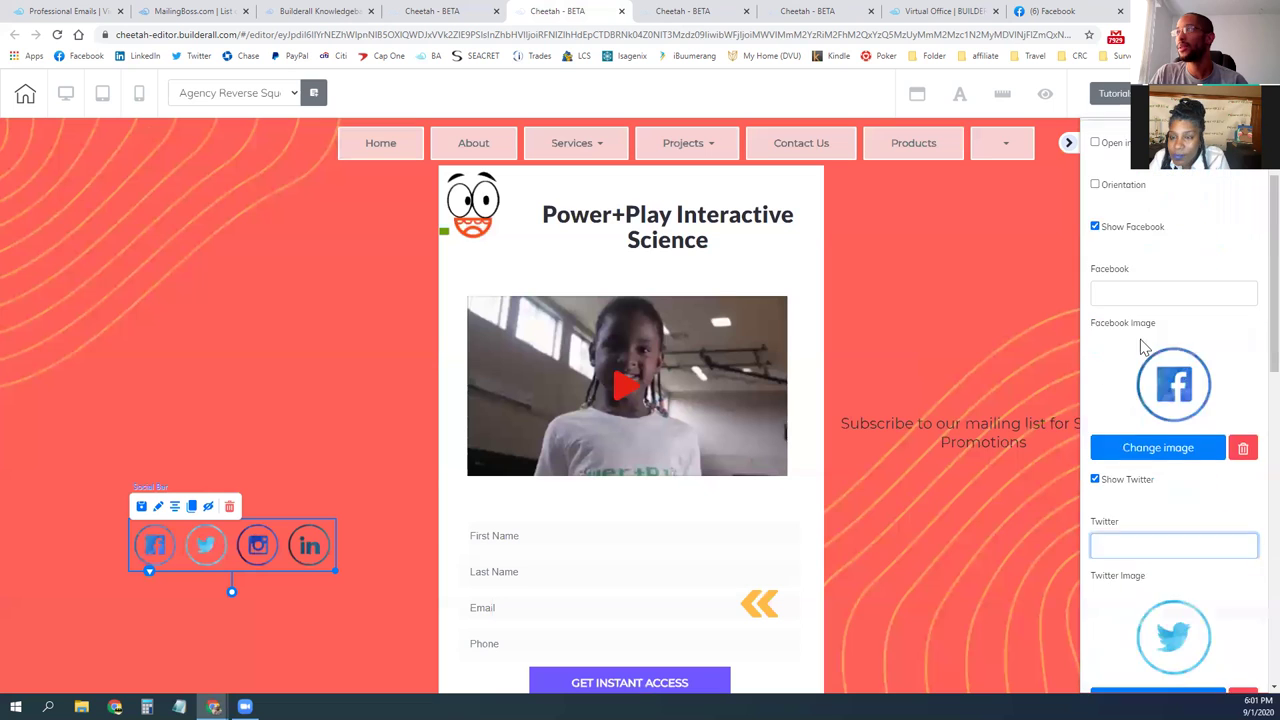
{"action": "left_click", "coordinate": [1188, 331]}
{"action": "scroll", "coordinate": [1145, 445], "scroll_direction": "down", "scroll_amount": 2}
{"action": "left_click", "coordinate": [1134, 428]}
{"action": "scroll", "coordinate": [1133, 440], "scroll_direction": "down", "scroll_amount": 3}
{"action": "left_click", "coordinate": [1134, 444]}
{"action": "scroll", "coordinate": [1134, 455], "scroll_direction": "down", "scroll_amount": 2}
{"action": "left_click", "coordinate": [1134, 488]}
{"action": "scroll", "coordinate": [1140, 475], "scroll_direction": "down", "scroll_amount": 2}
{"action": "scroll", "coordinate": [1140, 435], "scroll_direction": "down", "scroll_amount": 1}
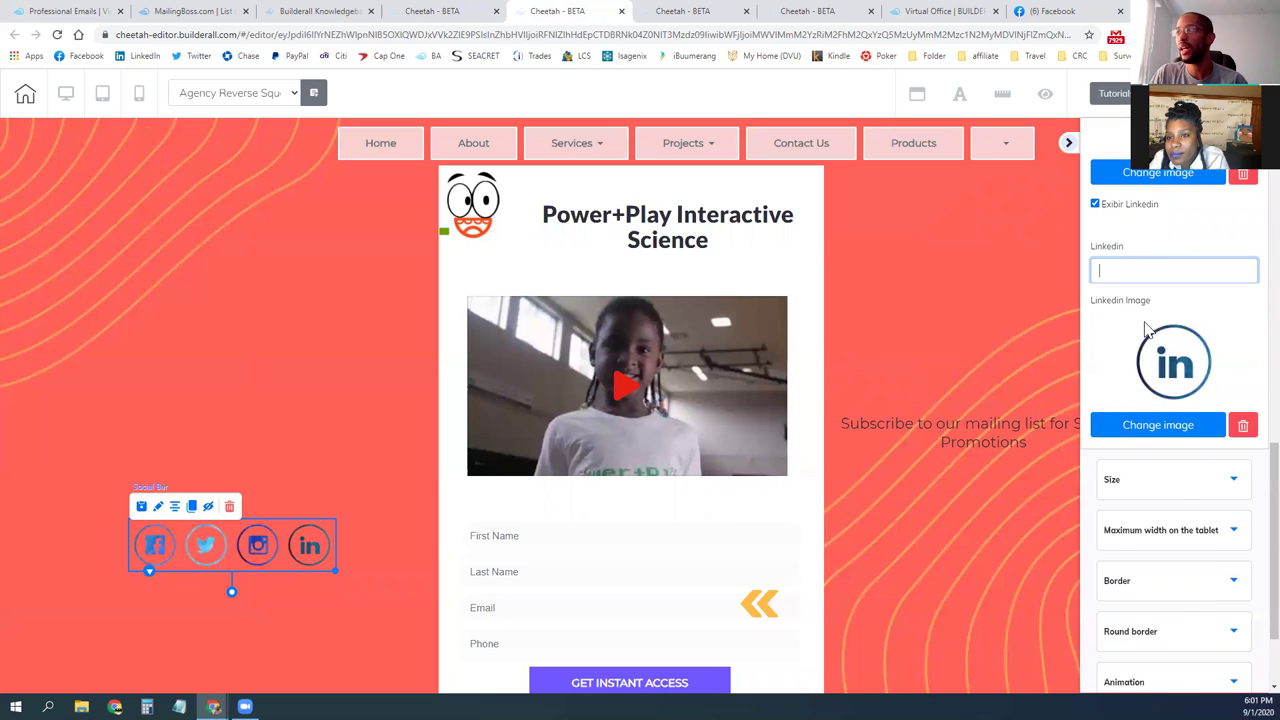
Step: Try to remove the LinkedIn and Instagram images from the social bar
{"action": "left_click", "coordinate": [1244, 428]}
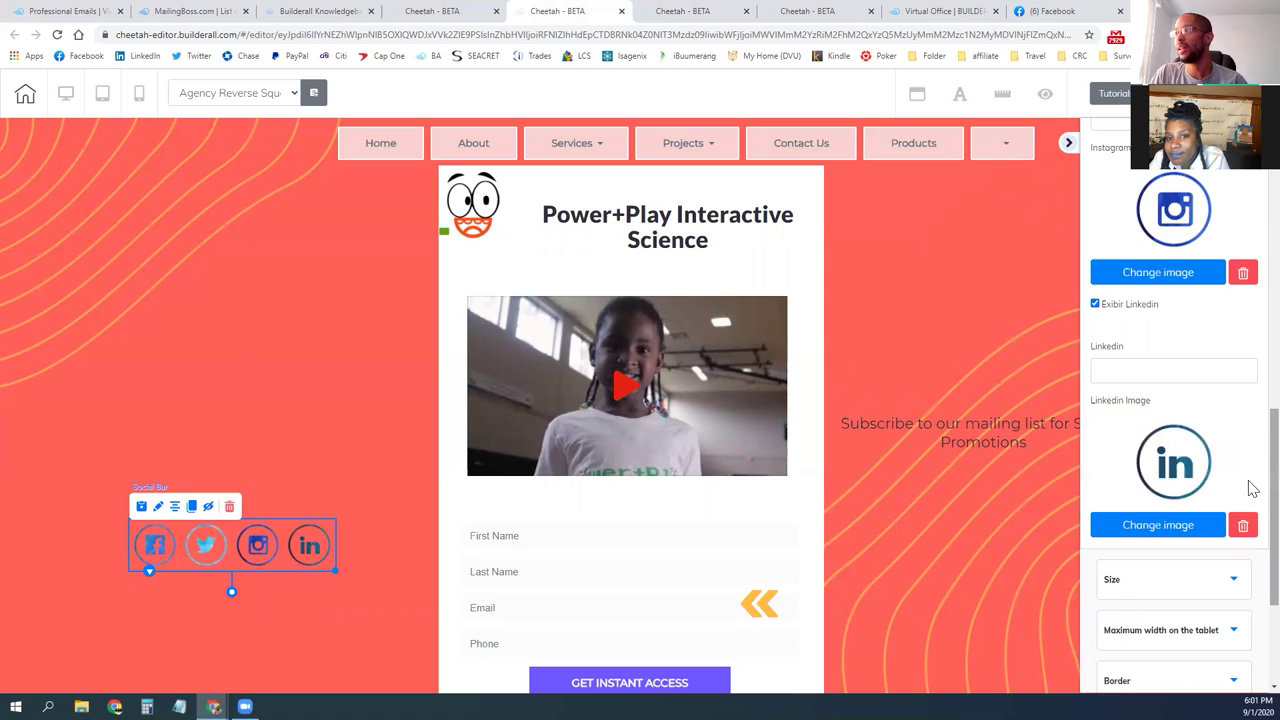
{"action": "left_click", "coordinate": [1242, 525]}
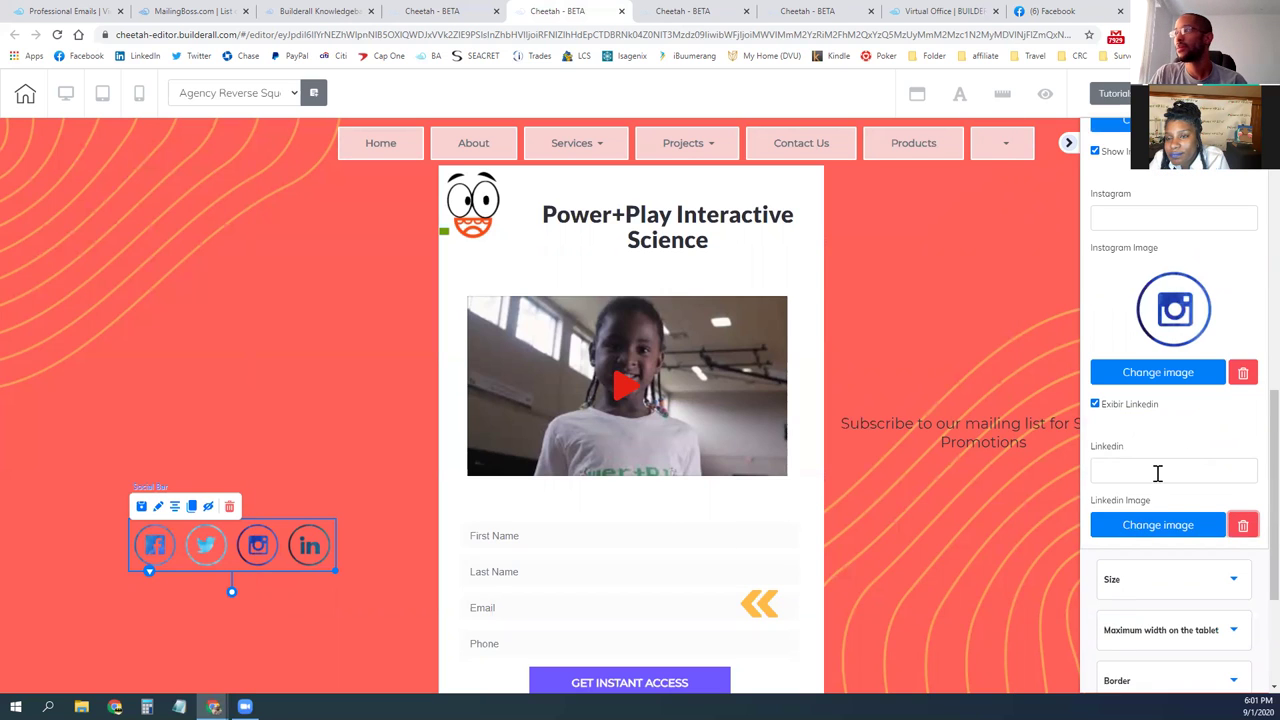
{"action": "left_click", "coordinate": [1243, 373]}
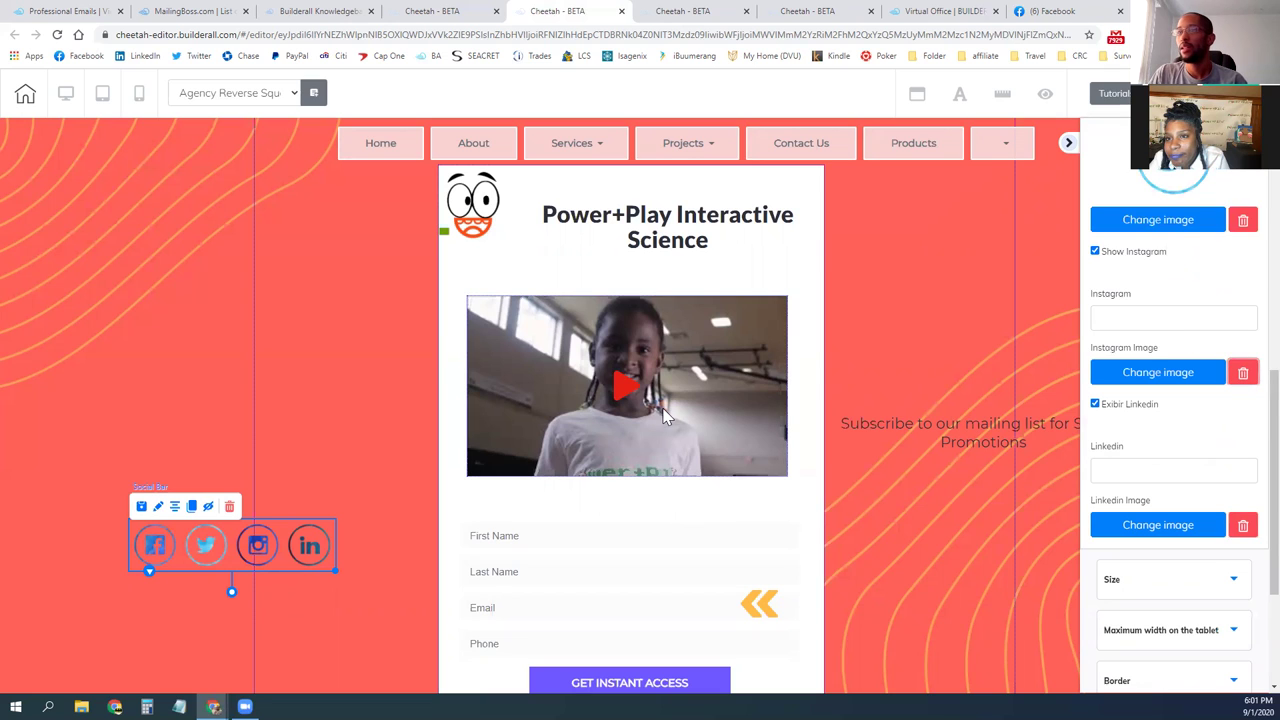
Step: Delete the social bar from the page and switch to the list overview in MailingBoss
{"action": "left_click", "coordinate": [158, 508]}
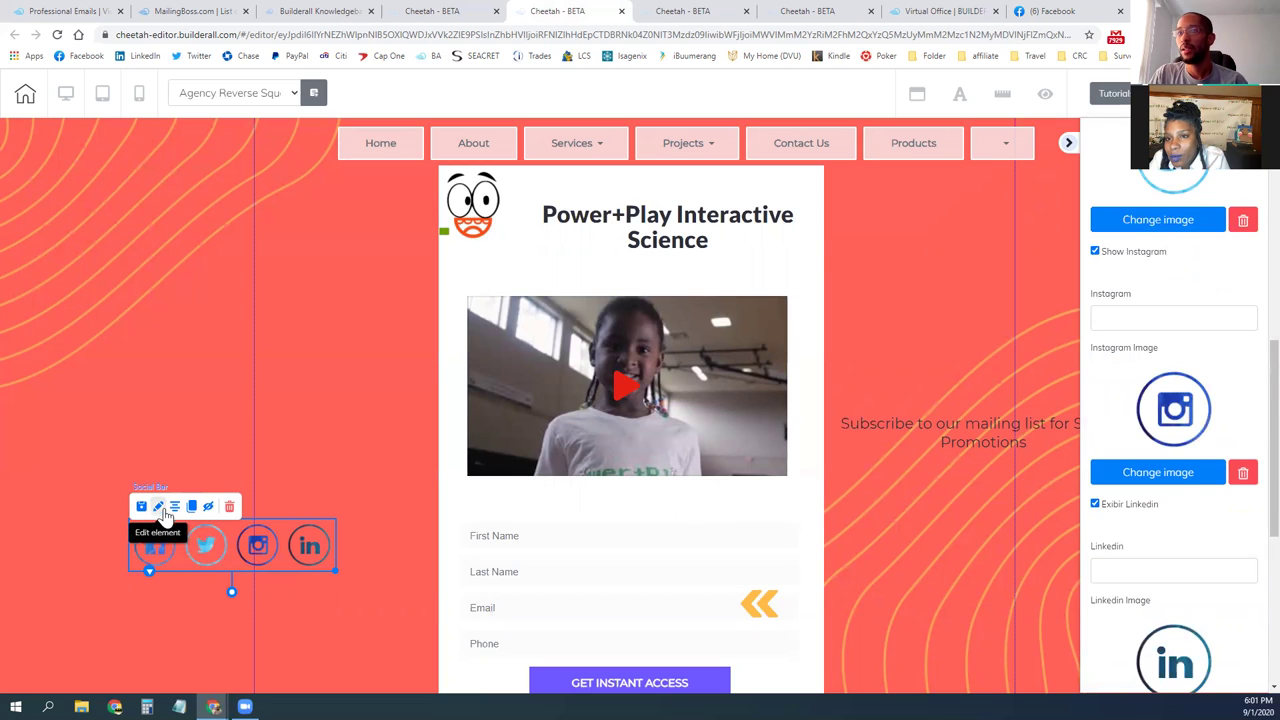
{"action": "left_click", "coordinate": [249, 502]}
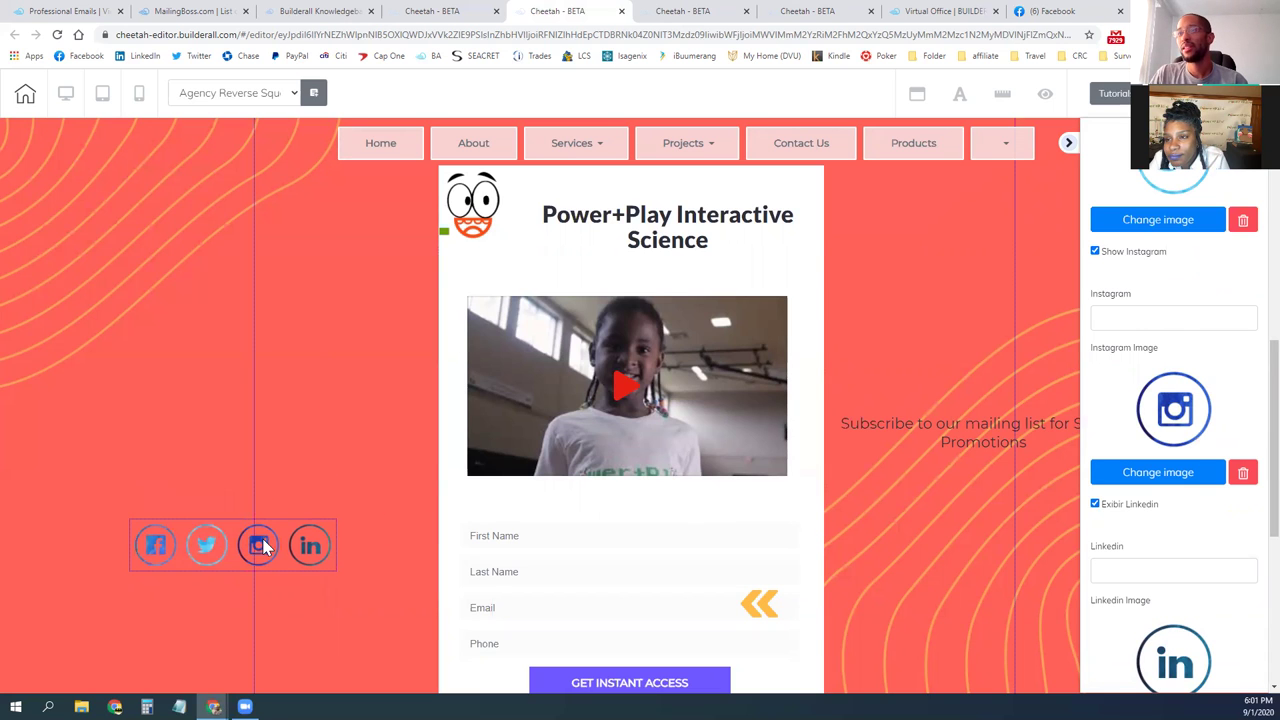
{"action": "left_click", "coordinate": [262, 545]}
{"action": "left_click", "coordinate": [230, 508]}
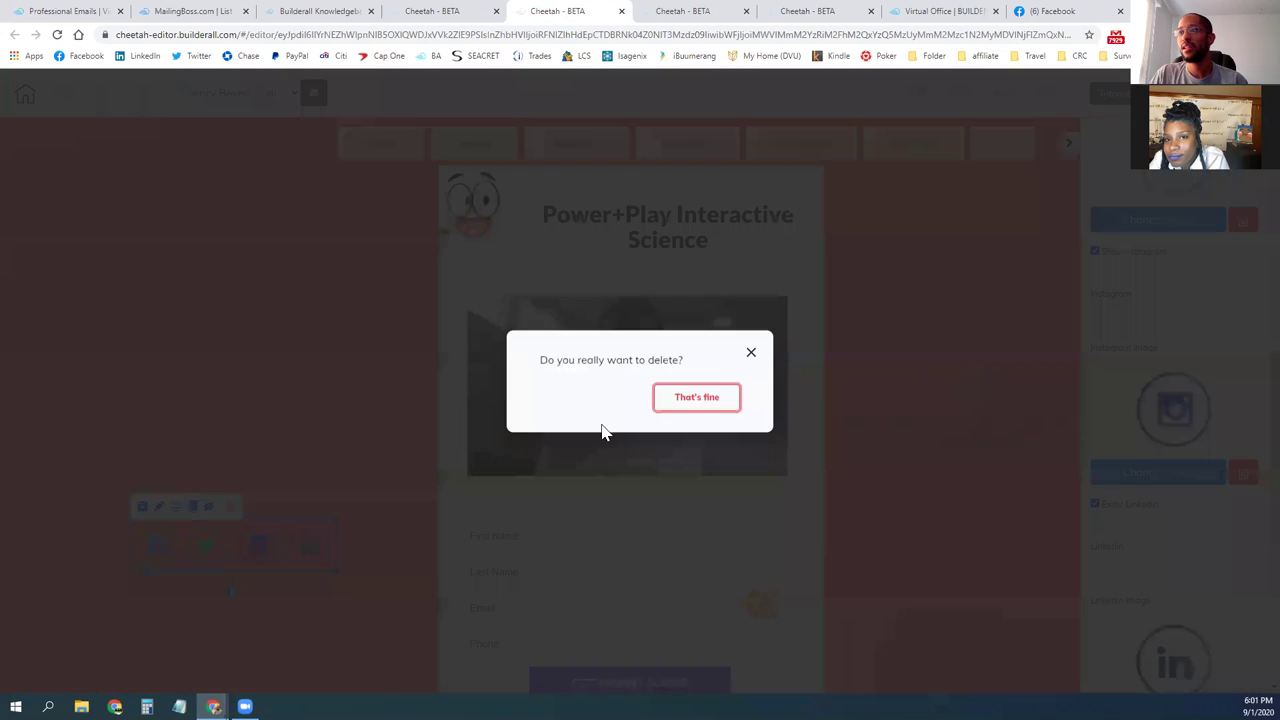
{"action": "left_click", "coordinate": [725, 413]}
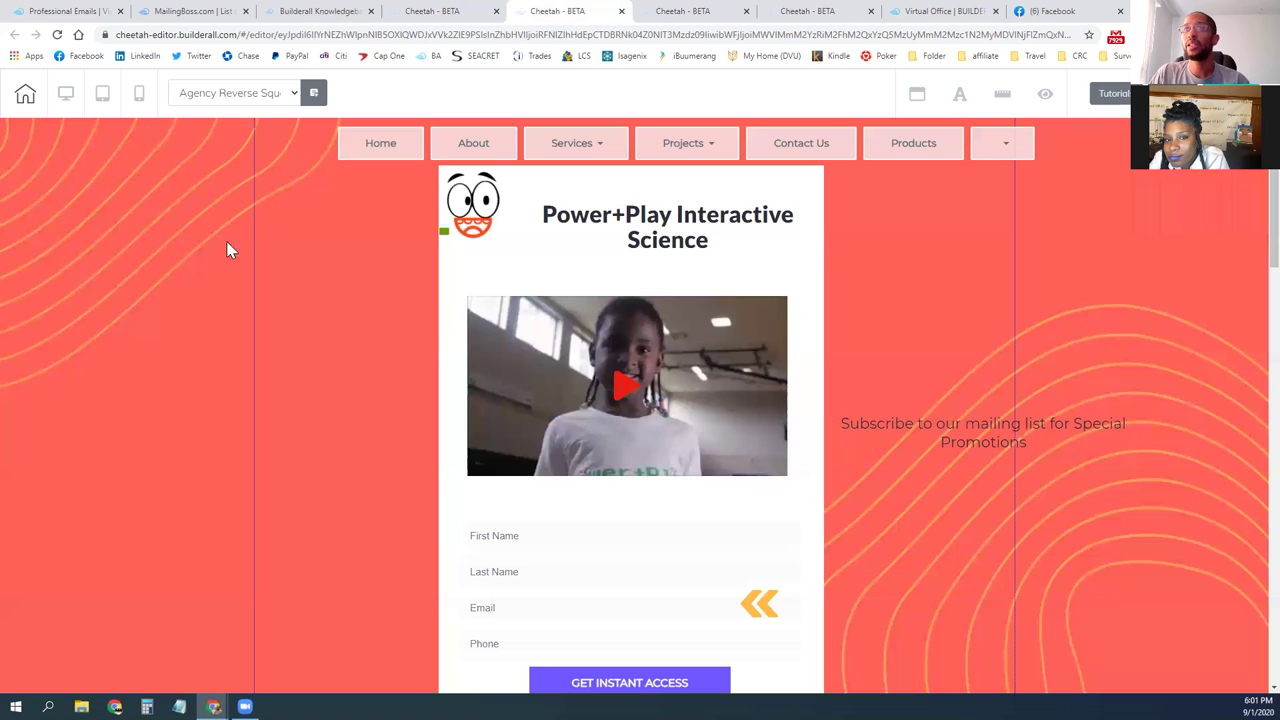
{"action": "left_click", "coordinate": [190, 14]}
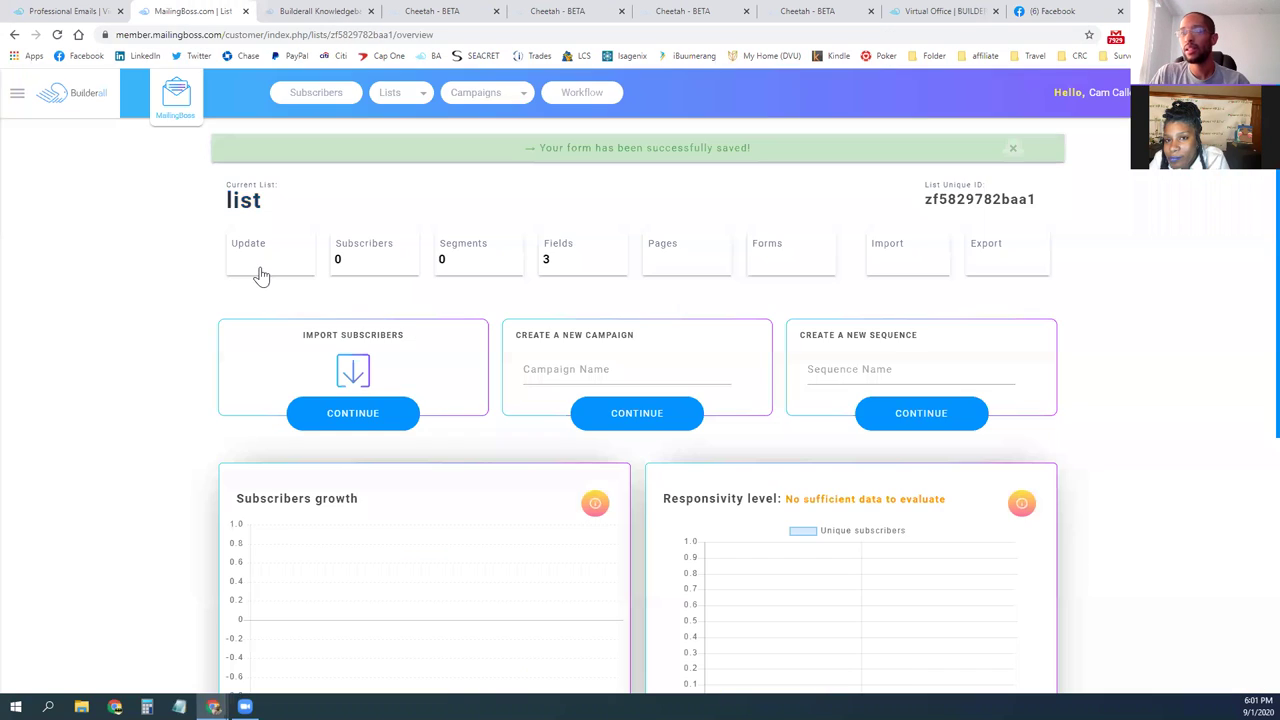
Step: Search the Builderall Knowledgebase for "email" and view the article on forwarding professional emails to a different email address
{"action": "left_click", "coordinate": [302, 12]}
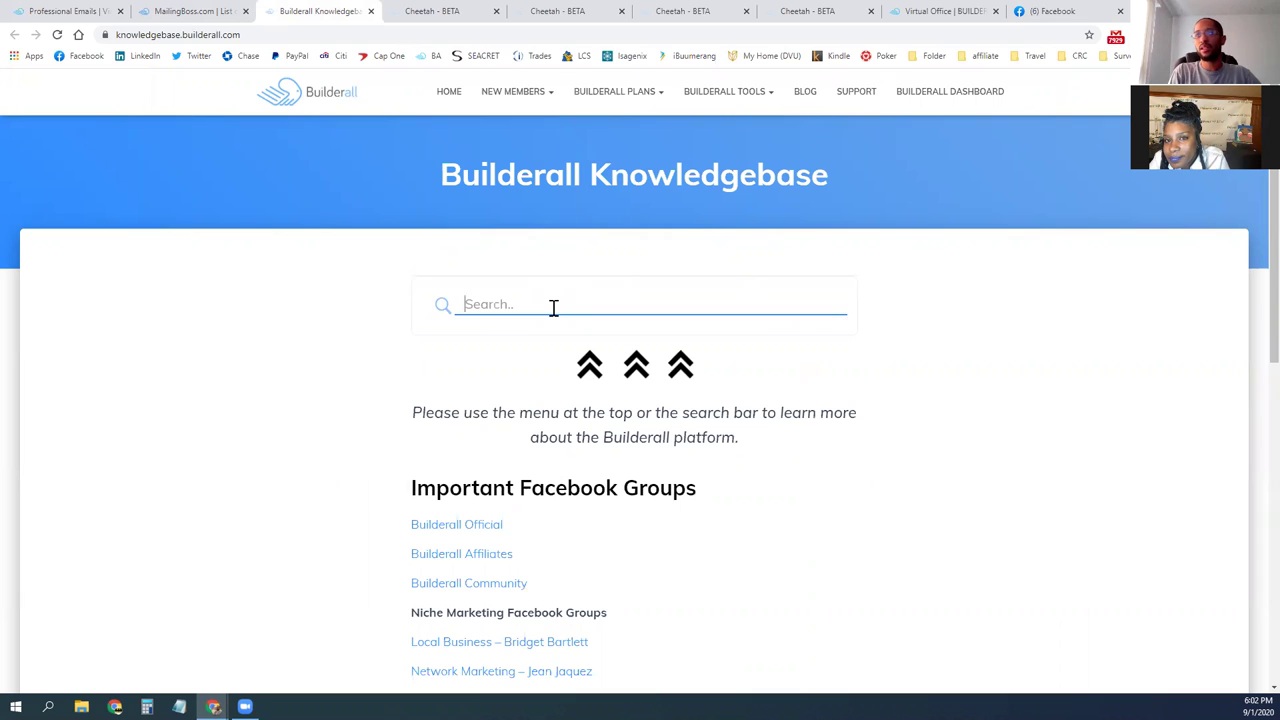
{"action": "type", "text": "email"}
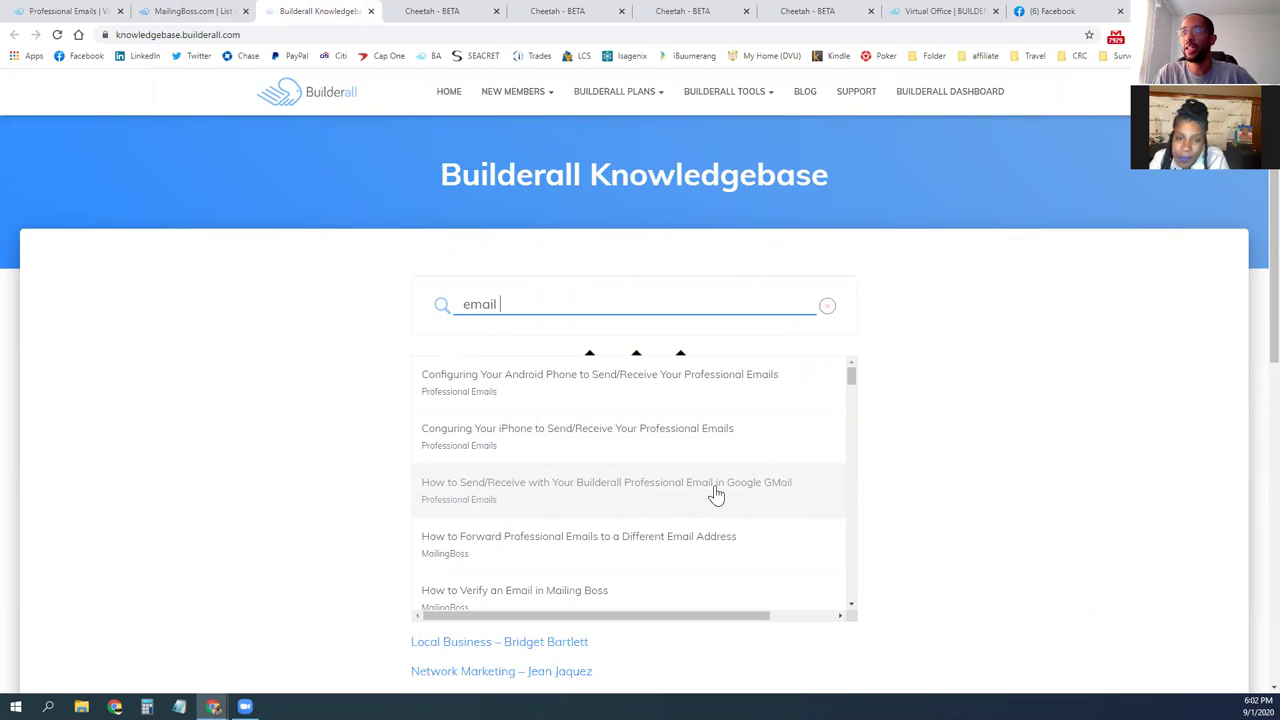
{"action": "scroll", "coordinate": [608, 549], "scroll_direction": "down", "scroll_amount": 1}
{"action": "left_click", "coordinate": [626, 510]}
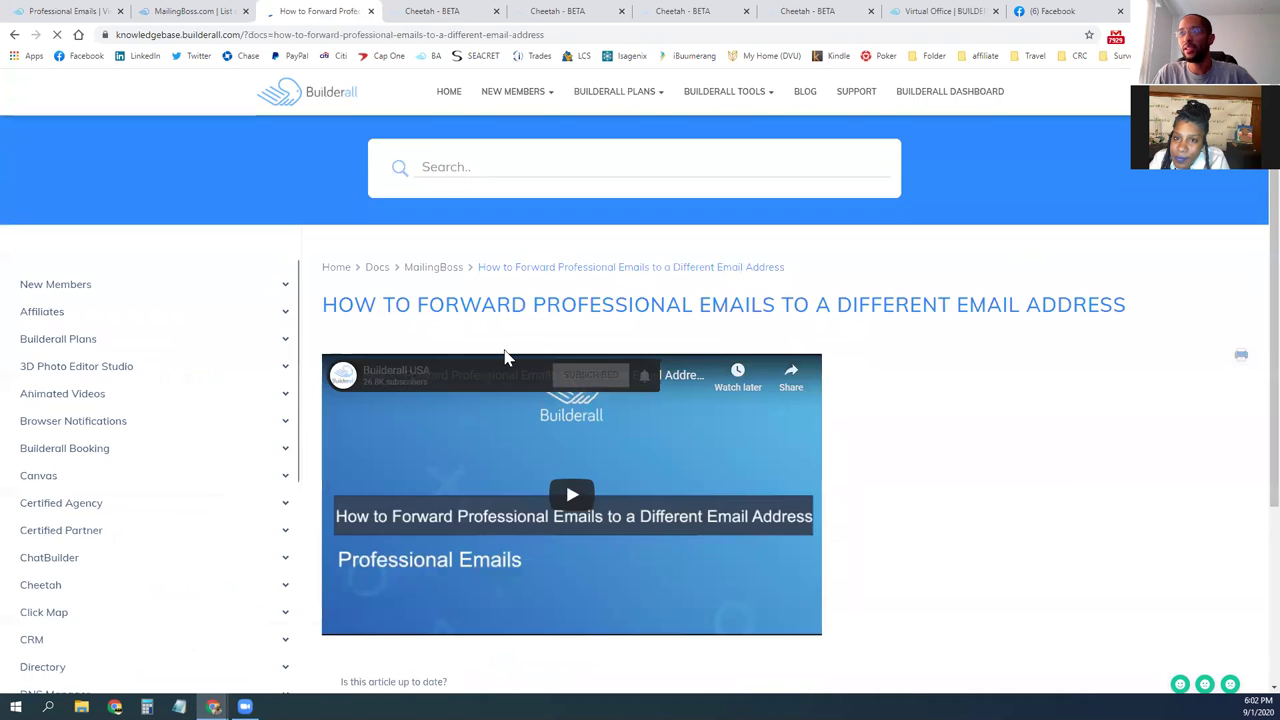
{"action": "scroll", "coordinate": [594, 480], "scroll_direction": "down", "scroll_amount": 3}
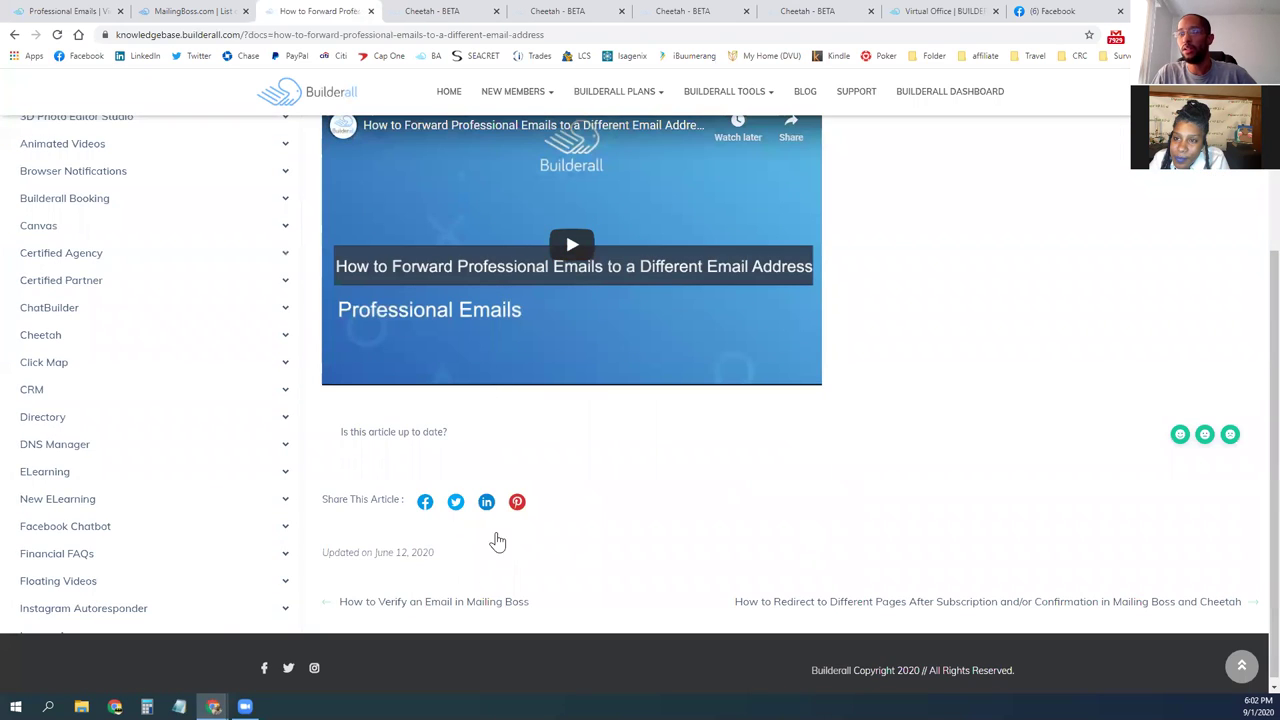
{"action": "scroll", "coordinate": [594, 443], "scroll_direction": "up", "scroll_amount": 2}
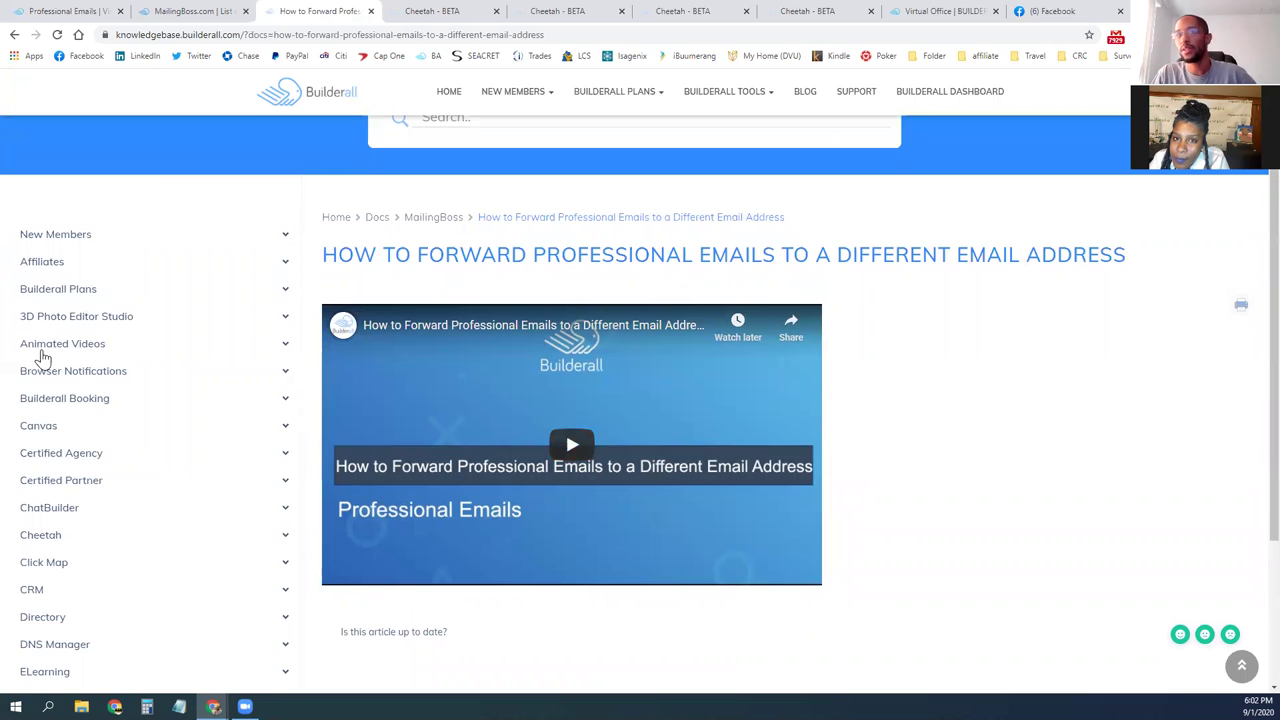
Step: Expand the Cheetah topic in the knowledgebase and open the article "How to Configure Animated Elements in Cheetah"
{"action": "scroll", "coordinate": [55, 390], "scroll_direction": "down", "scroll_amount": 1}
{"action": "scroll", "coordinate": [95, 320], "scroll_direction": "up", "scroll_amount": 1}
{"action": "scroll", "coordinate": [90, 310], "scroll_direction": "up", "scroll_amount": 1}
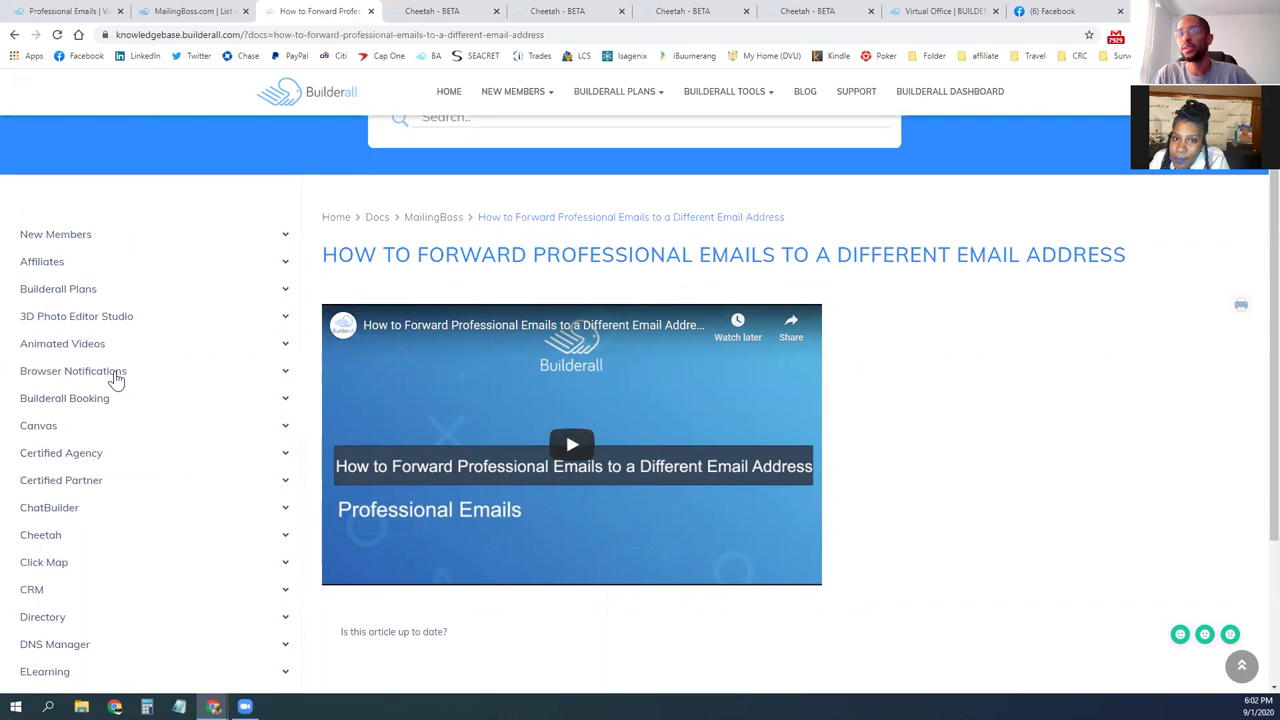
{"action": "scroll", "coordinate": [43, 463], "scroll_direction": "down", "scroll_amount": 2}
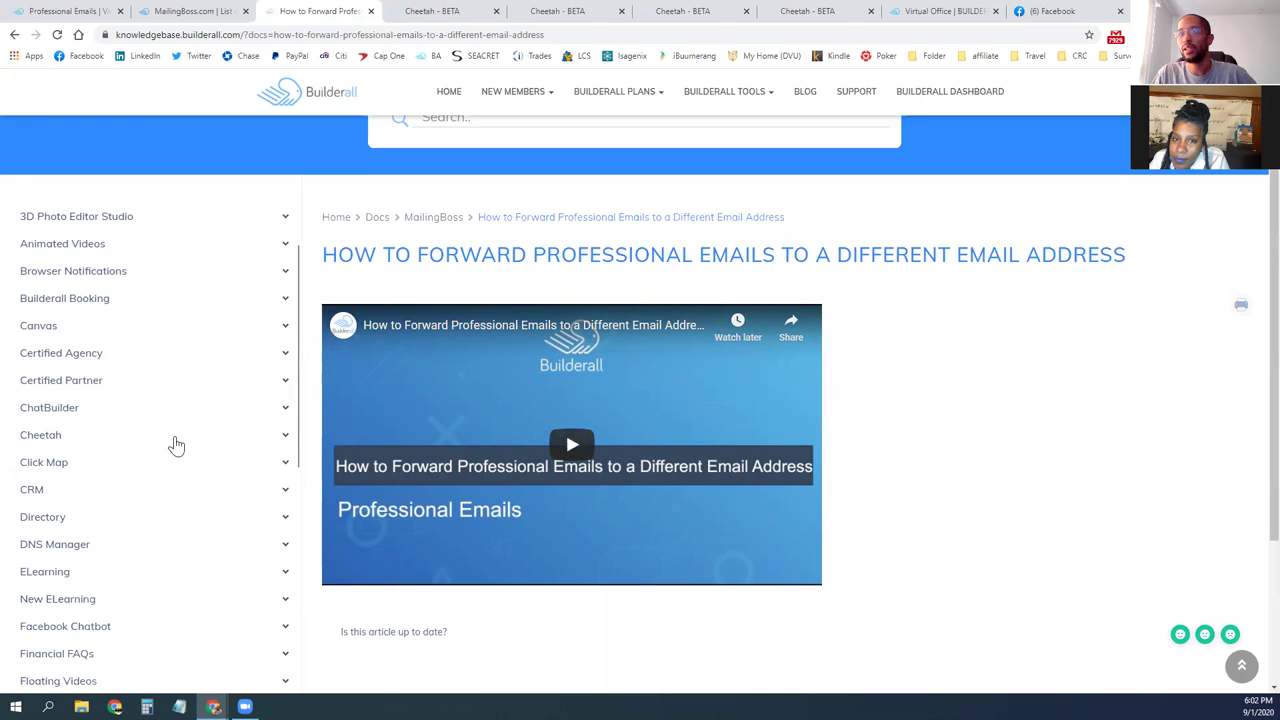
{"action": "left_click", "coordinate": [283, 440]}
{"action": "scroll", "coordinate": [117, 471], "scroll_direction": "down", "scroll_amount": 3}
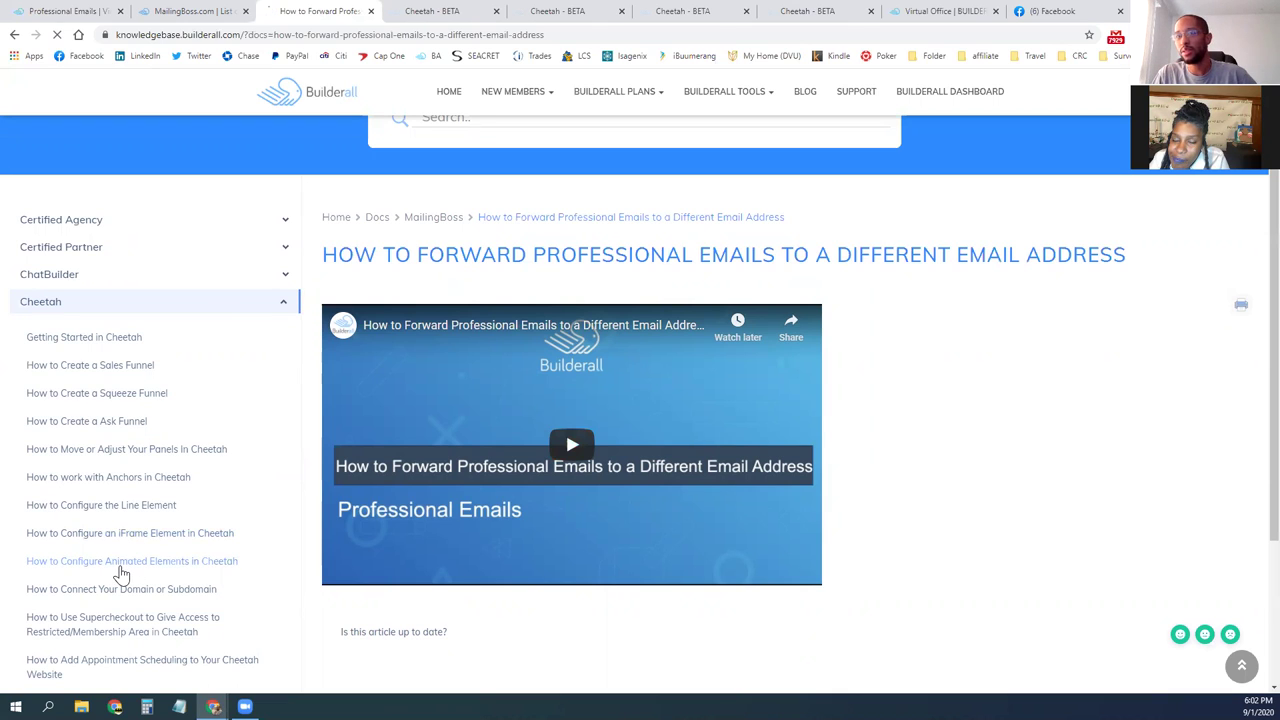
{"action": "left_click", "coordinate": [142, 569]}
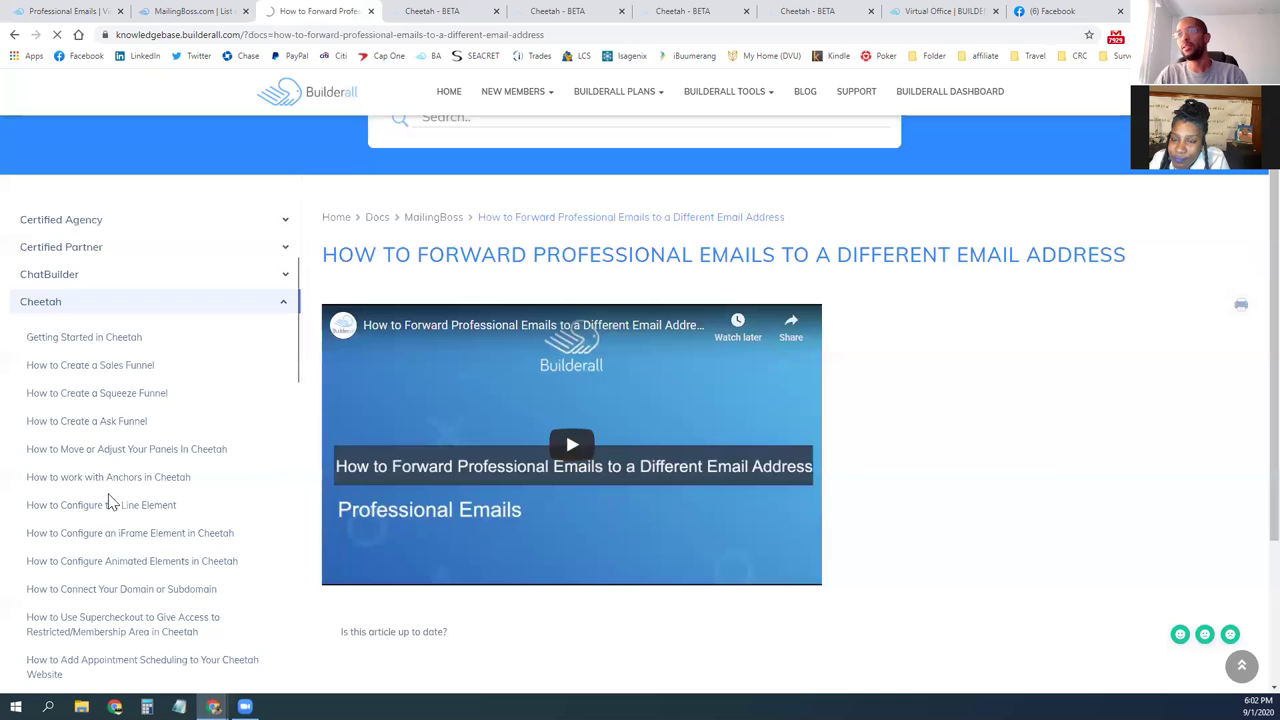
{"action": "scroll", "coordinate": [206, 449], "scroll_direction": "down", "scroll_amount": 5}
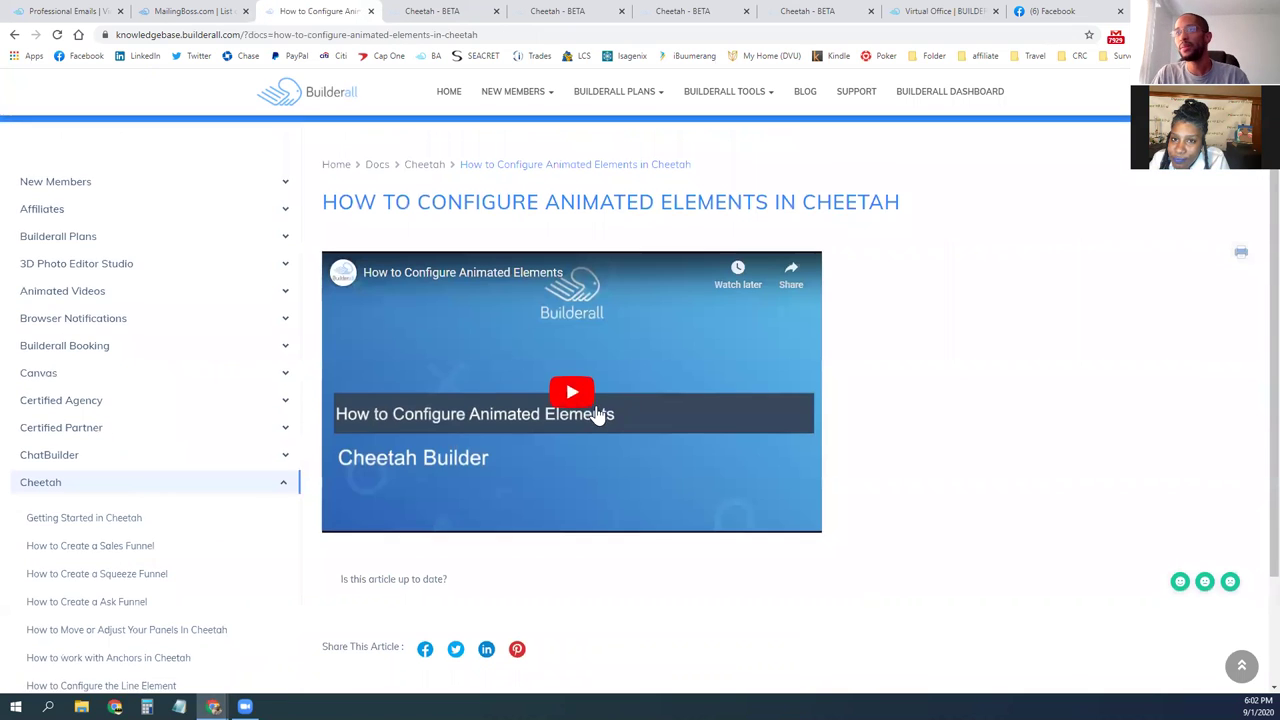
Step: Play part of the "How to Configure Animated Elements" tutorial video and pause it
{"action": "scroll", "coordinate": [523, 417], "scroll_direction": "down", "scroll_amount": 2}
{"action": "scroll", "coordinate": [600, 450], "scroll_direction": "up", "scroll_amount": 2}
{"action": "left_click", "coordinate": [586, 474]}
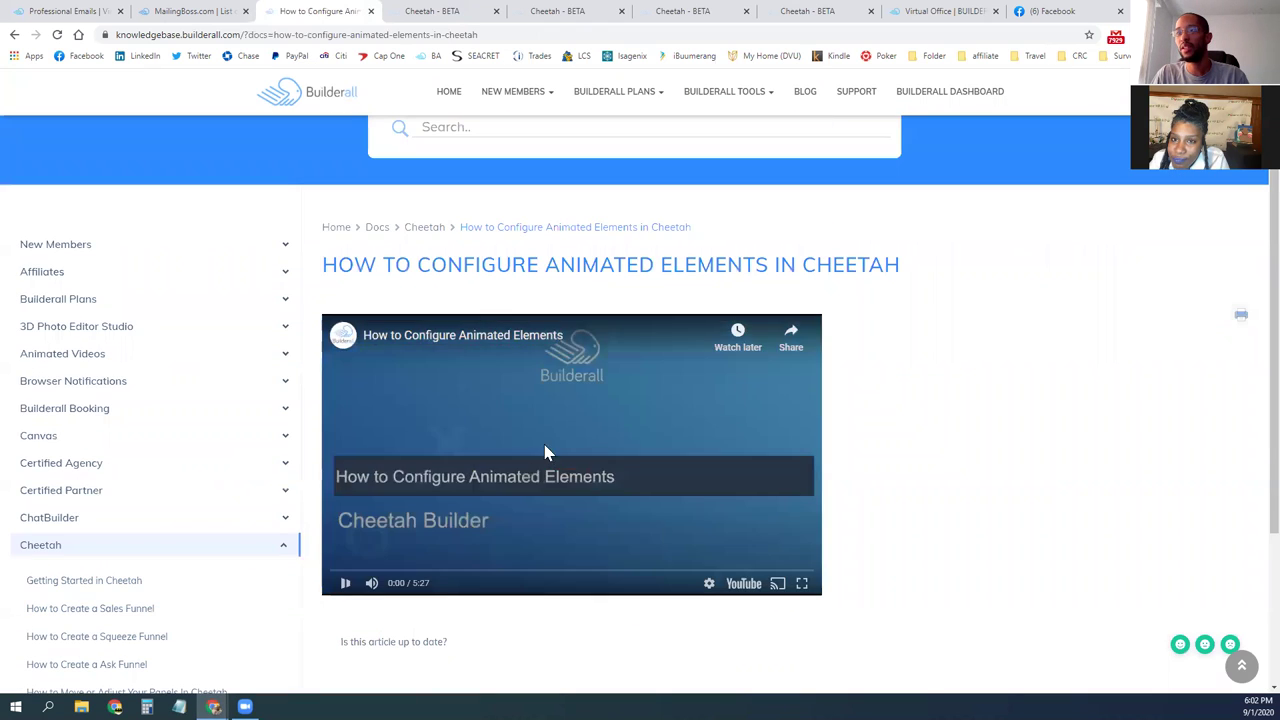
{"action": "left_click", "coordinate": [541, 571]}
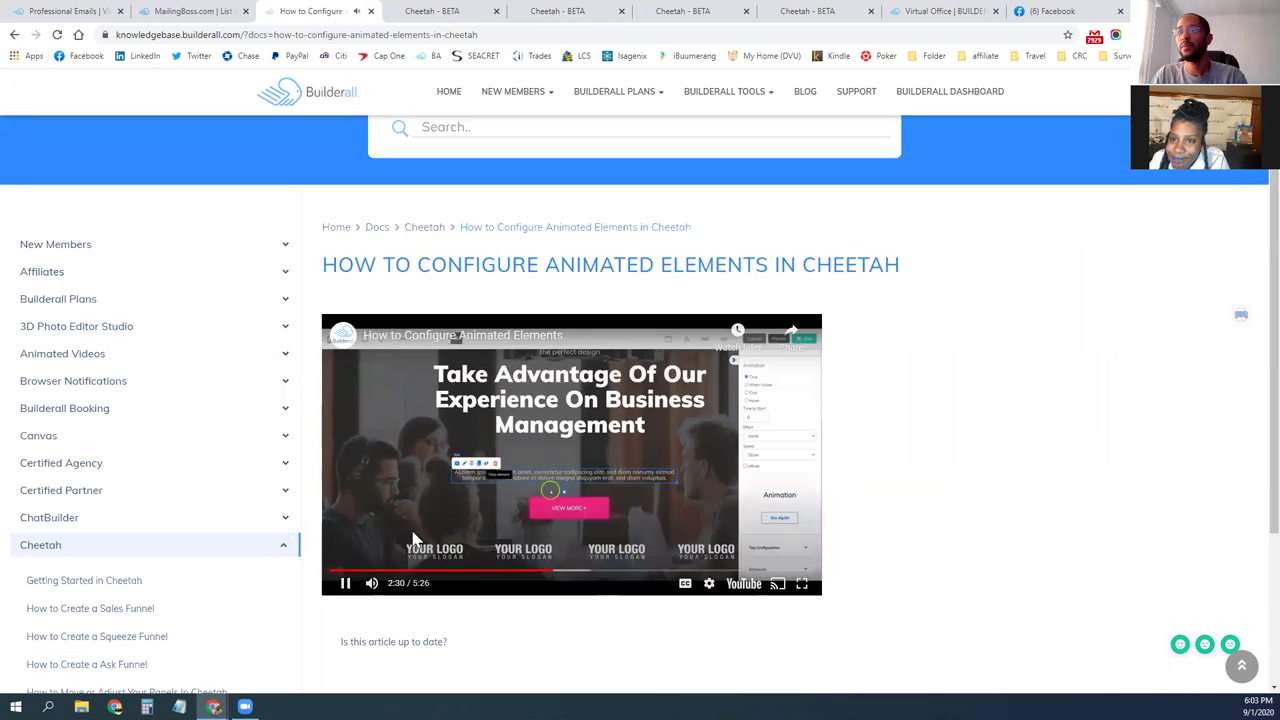
{"action": "left_click", "coordinate": [520, 537]}
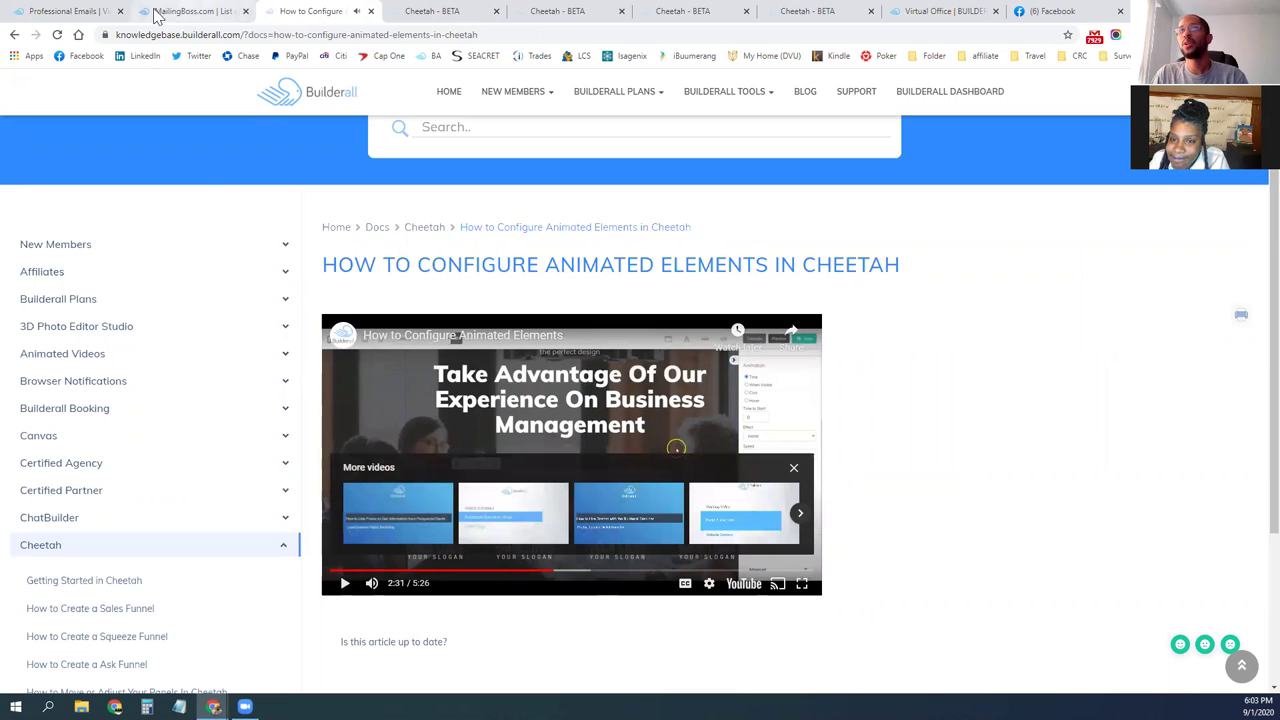
{"action": "left_click", "coordinate": [68, 12]}
{"action": "left_click", "coordinate": [196, 14]}
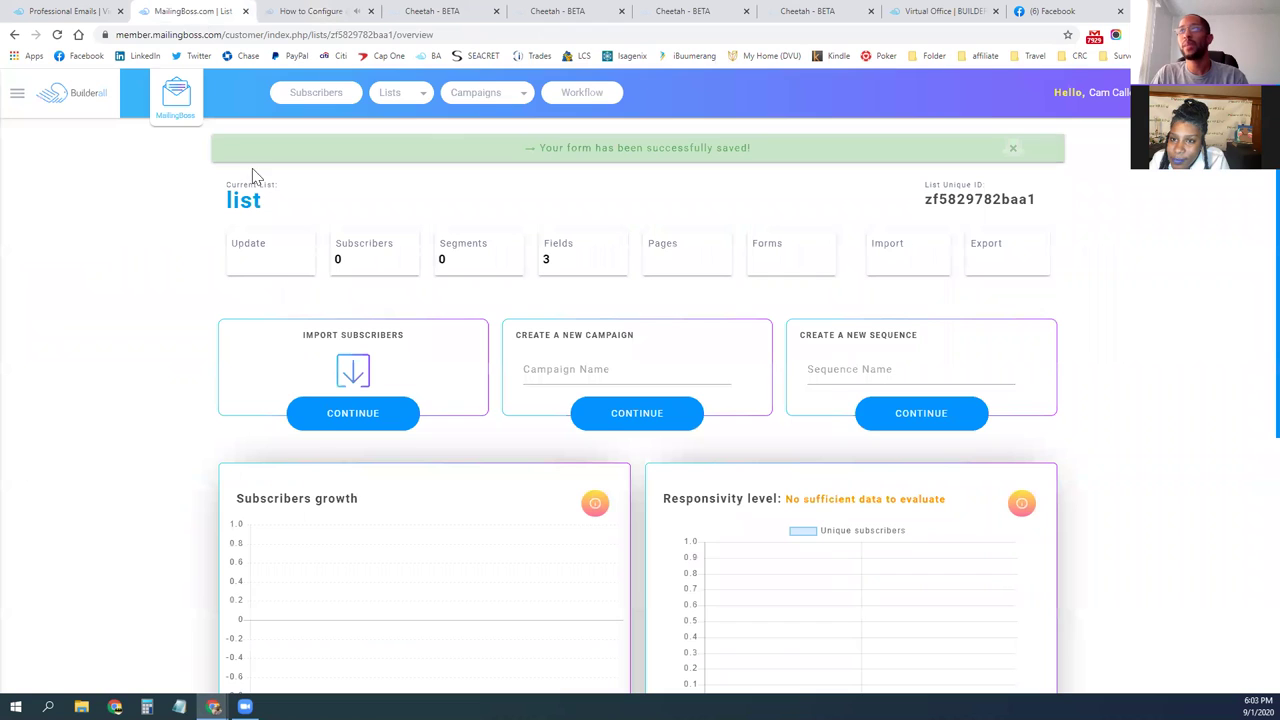
{"action": "left_click", "coordinate": [452, 14]}
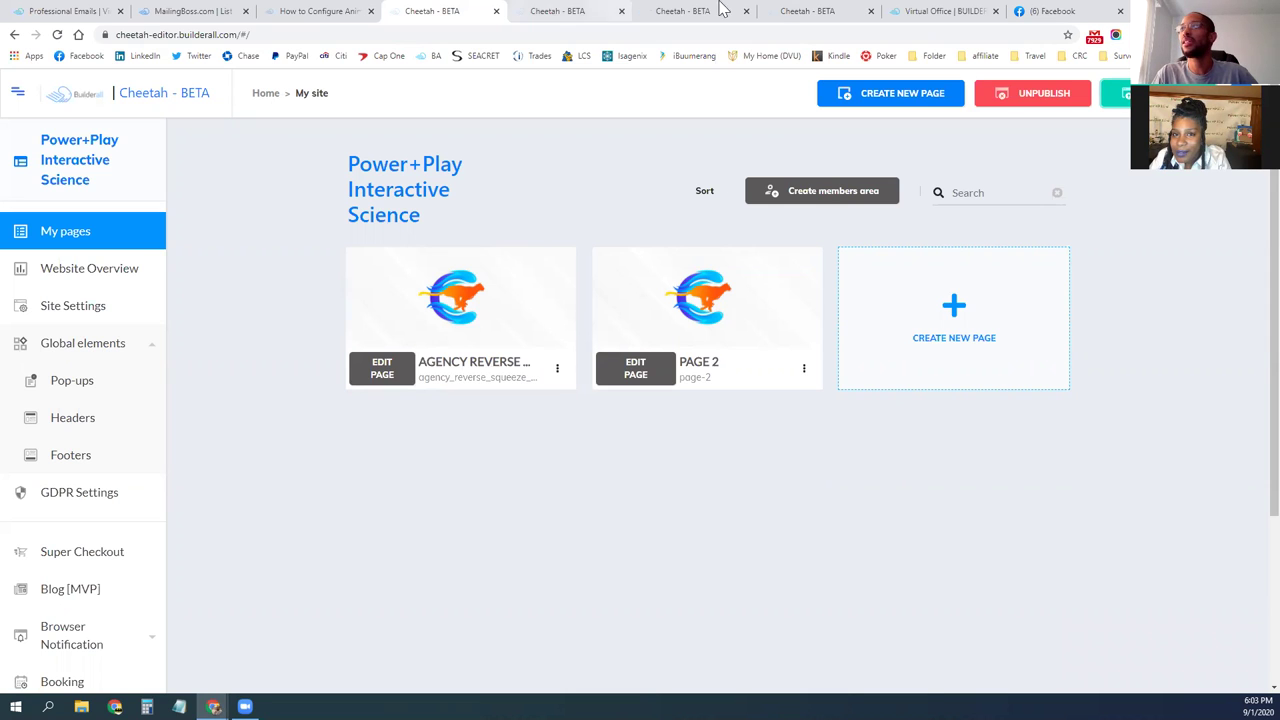
{"action": "left_click", "coordinate": [775, 10]}
{"action": "left_click", "coordinate": [674, 11]}
{"action": "left_click", "coordinate": [571, 11]}
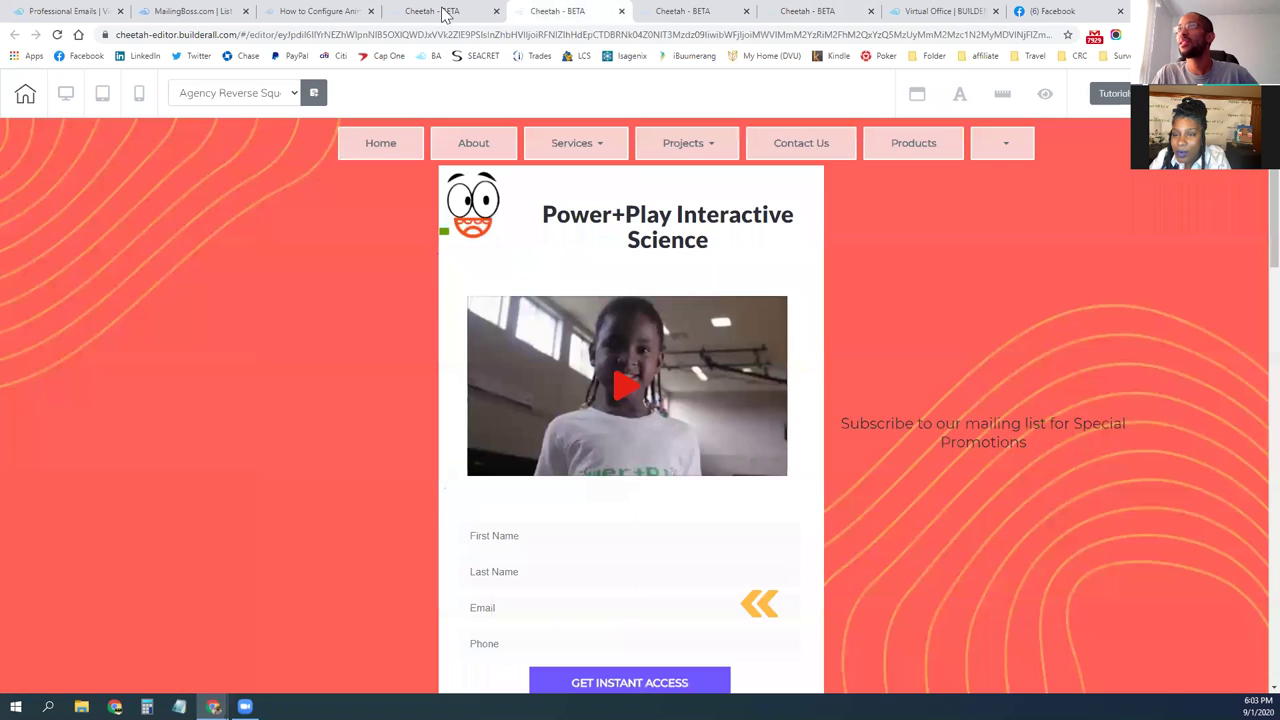
{"action": "left_click", "coordinate": [445, 12]}
{"action": "left_click", "coordinate": [340, 14]}
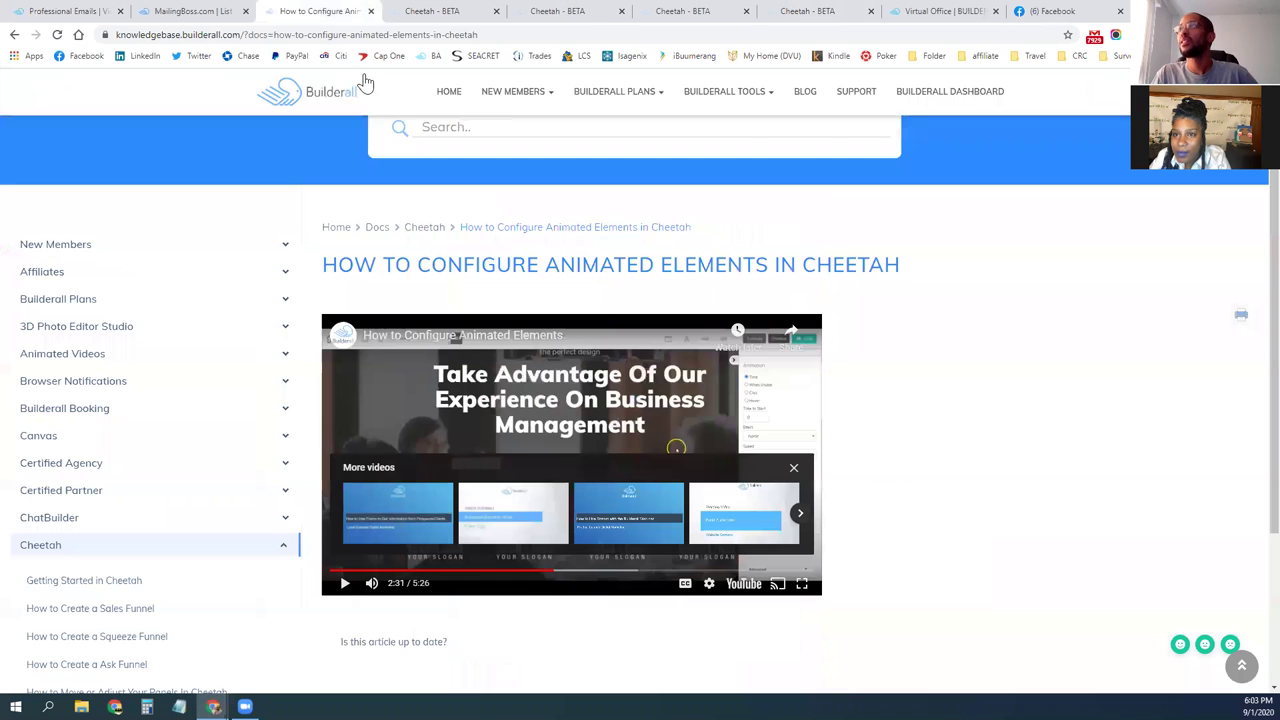
{"action": "left_click", "coordinate": [175, 14]}
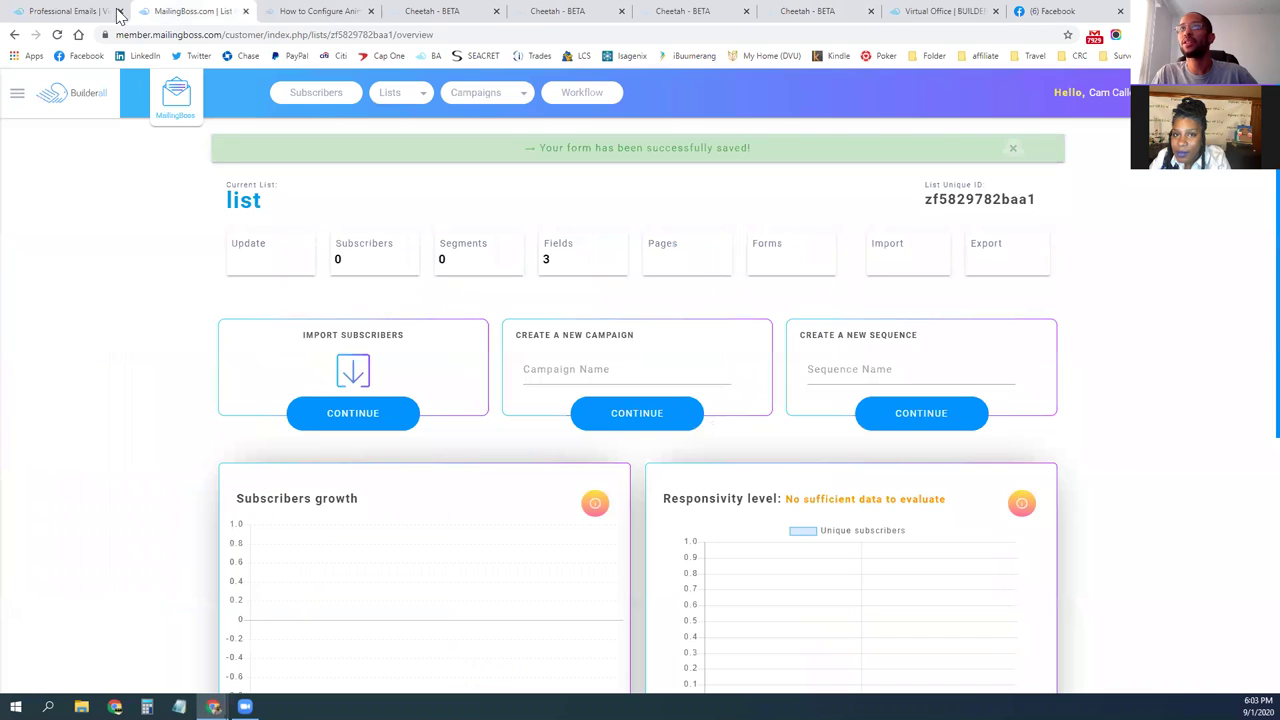
Step: Switch to the Builderall office, open the affiliate dashboard and look over its earnings and bonus sections
{"action": "left_click", "coordinate": [110, 12]}
{"action": "mouse_move", "coordinate": [1109, 100]}
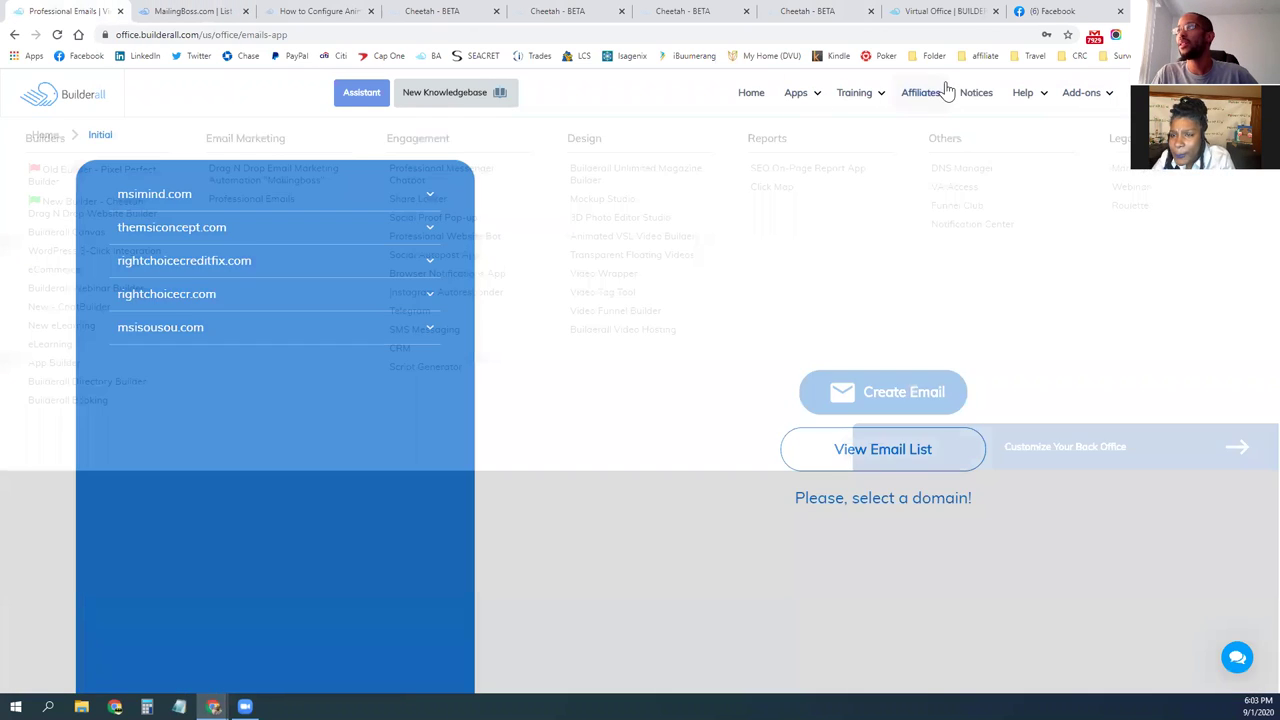
{"action": "left_click", "coordinate": [925, 92]}
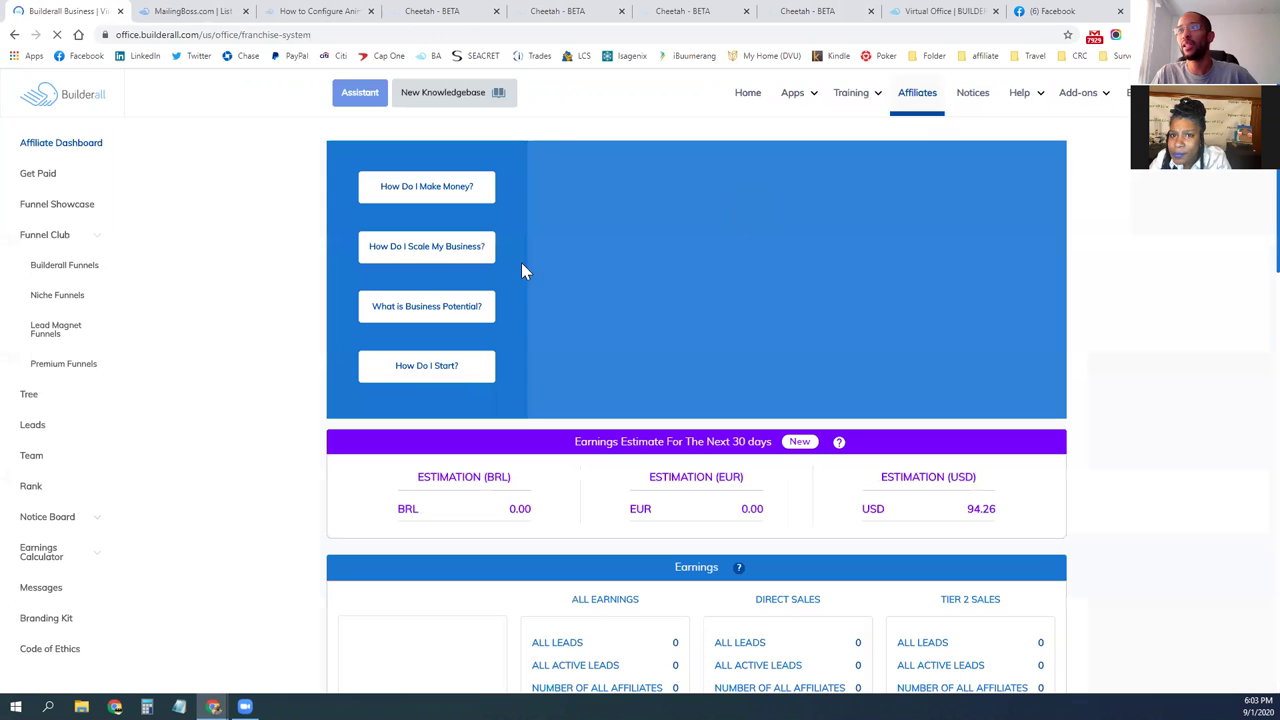
{"action": "scroll", "coordinate": [251, 357], "scroll_direction": "down", "scroll_amount": 7}
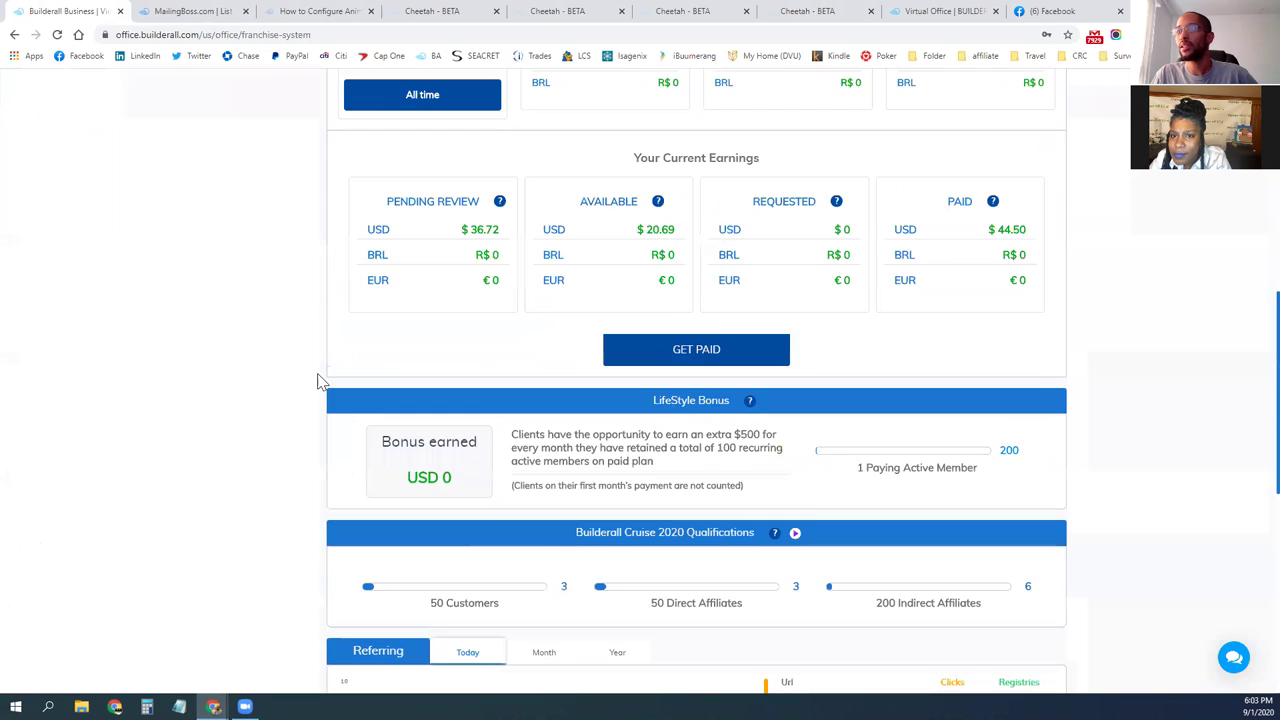
{"action": "scroll", "coordinate": [411, 420], "scroll_direction": "down", "scroll_amount": 3}
{"action": "scroll", "coordinate": [420, 426], "scroll_direction": "up", "scroll_amount": 8}
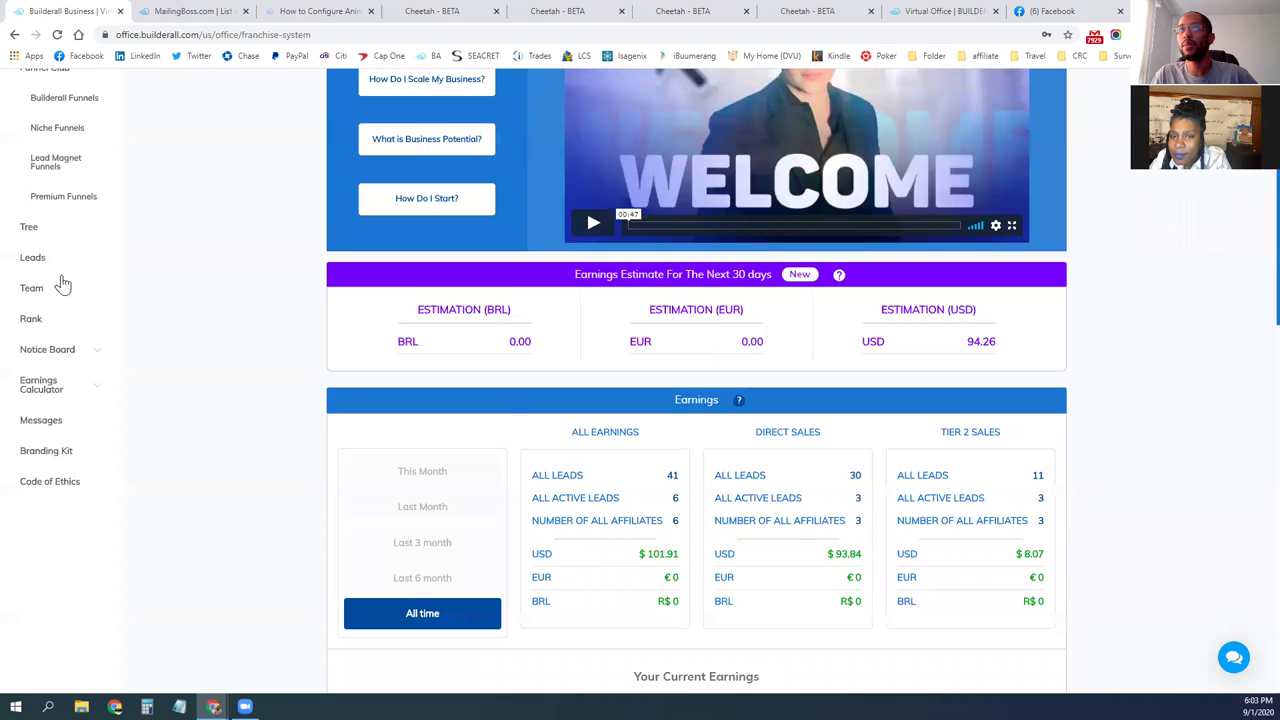
Step: Open the affiliate leads list and copy the e-mail address of the most recent lead
{"action": "left_click", "coordinate": [77, 308]}
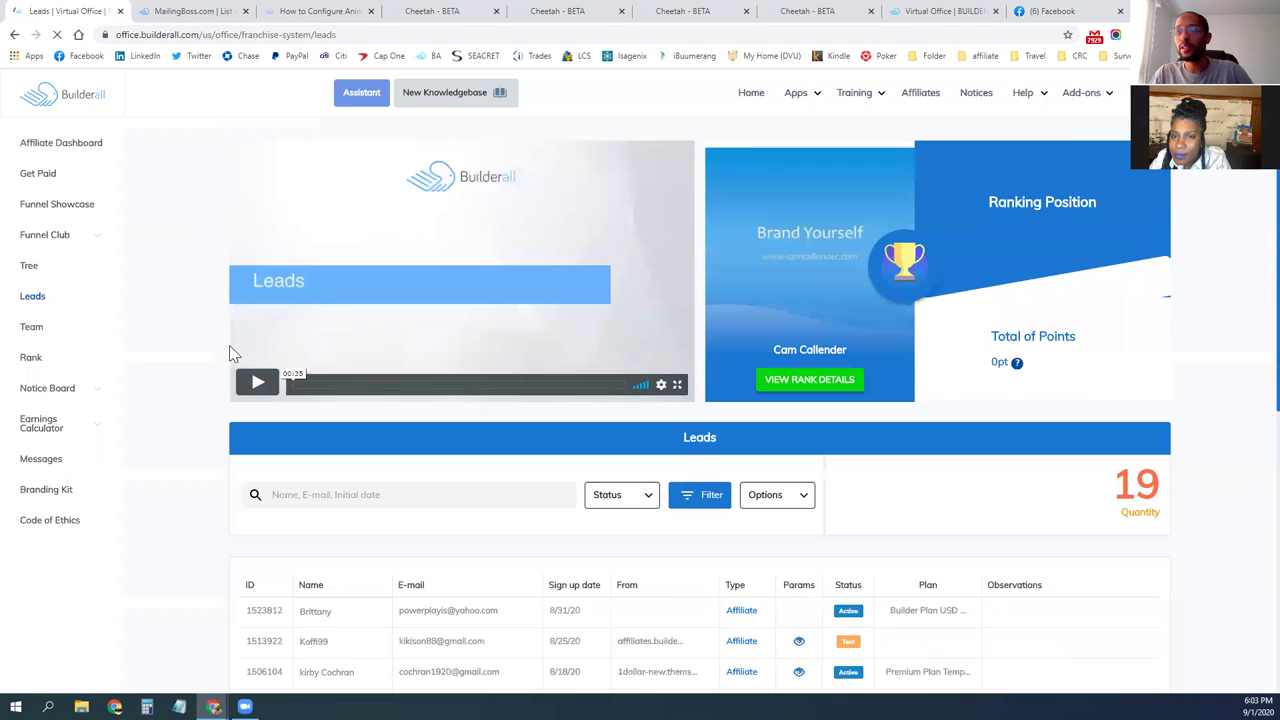
{"action": "scroll", "coordinate": [350, 420], "scroll_direction": "down", "scroll_amount": 2}
{"action": "left_click_drag", "start_coordinate": [508, 472], "coordinate": [400, 467]}
{"action": "key", "text": "ctrl+c"}
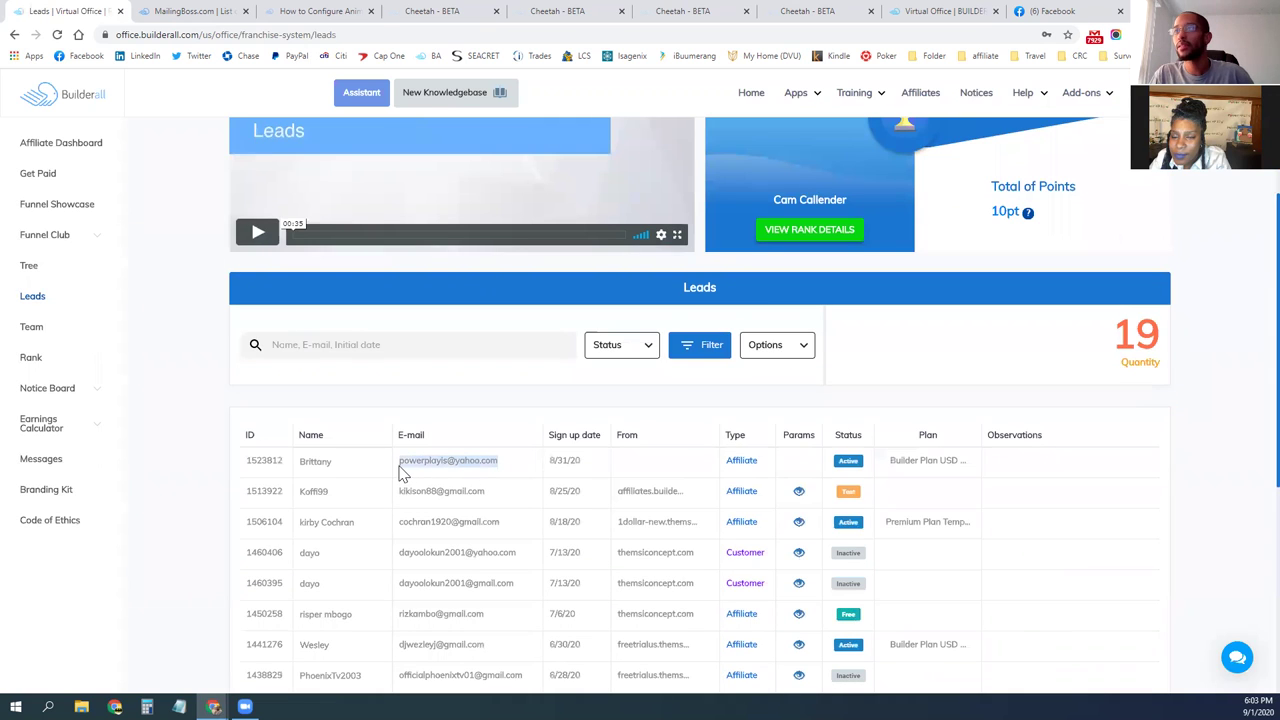
Step: Switch to Cheetah, return to the overview of all sites and start a transfer of the published Power+Play Interactive Science site
{"action": "left_click", "coordinate": [325, 11]}
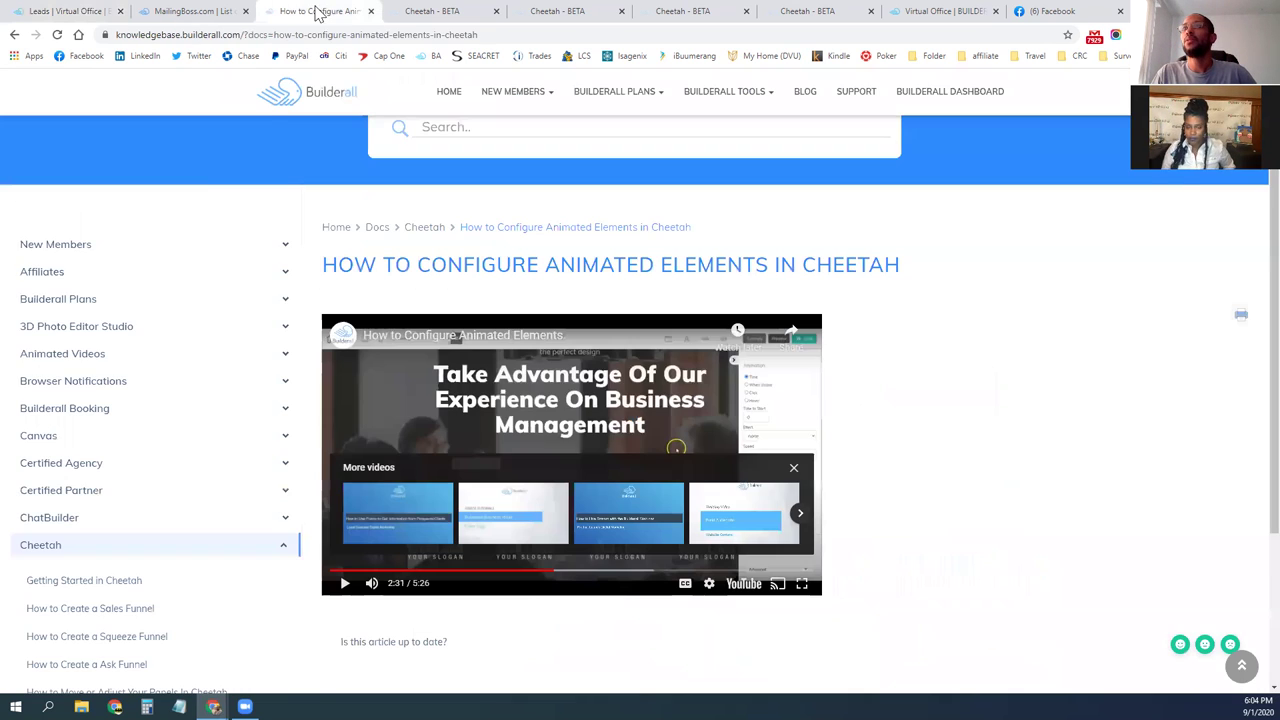
{"action": "left_click", "coordinate": [205, 11]}
{"action": "left_click", "coordinate": [420, 11]}
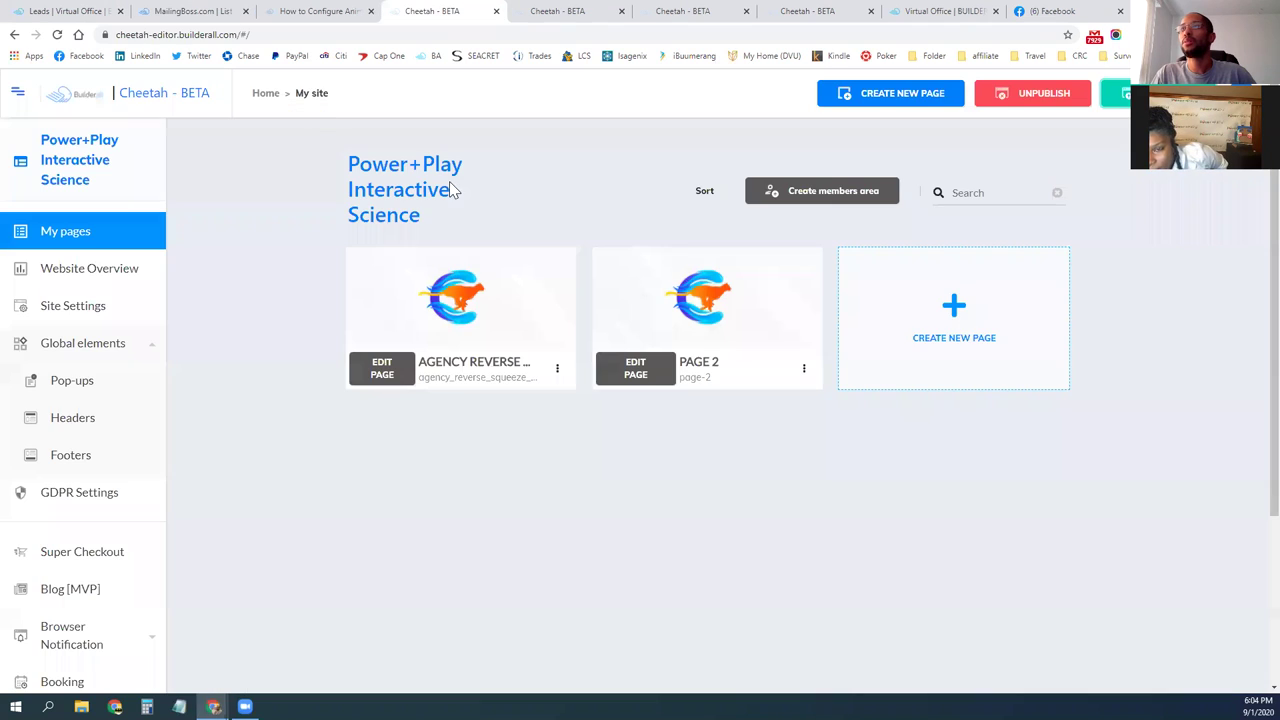
{"action": "left_click", "coordinate": [264, 96]}
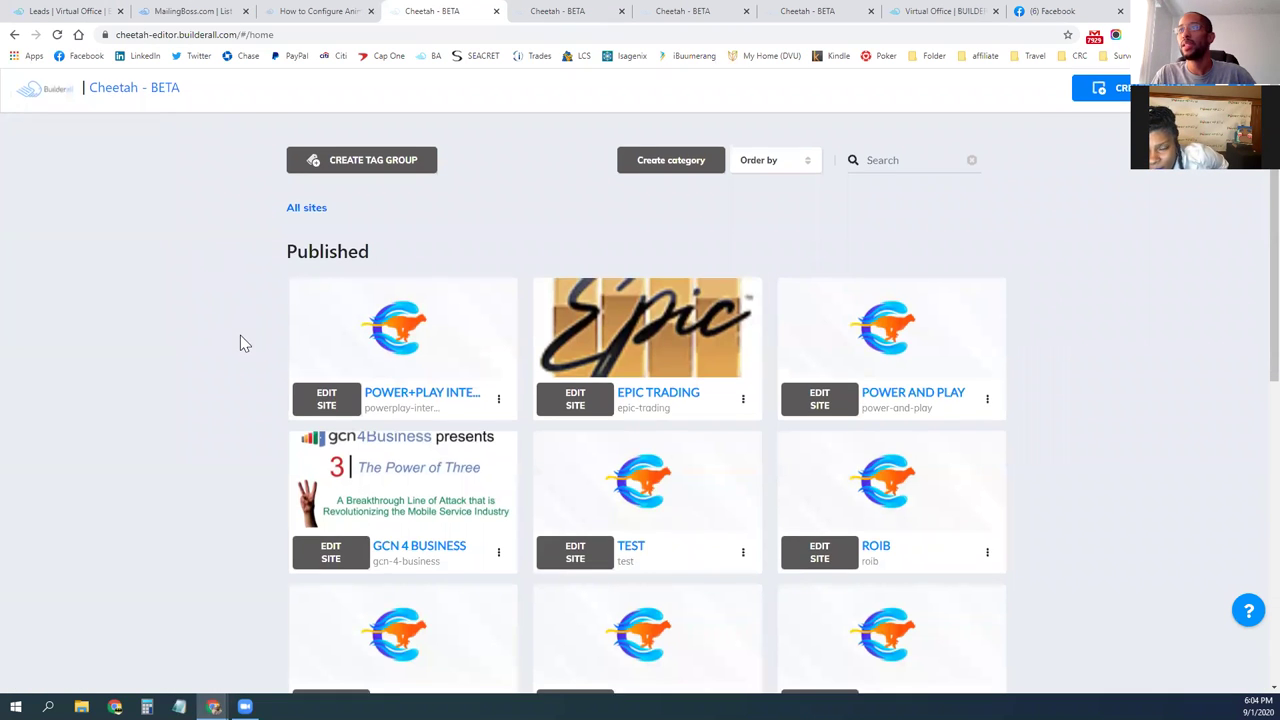
{"action": "scroll", "coordinate": [240, 338], "scroll_direction": "down", "scroll_amount": 1}
{"action": "left_click", "coordinate": [498, 305]}
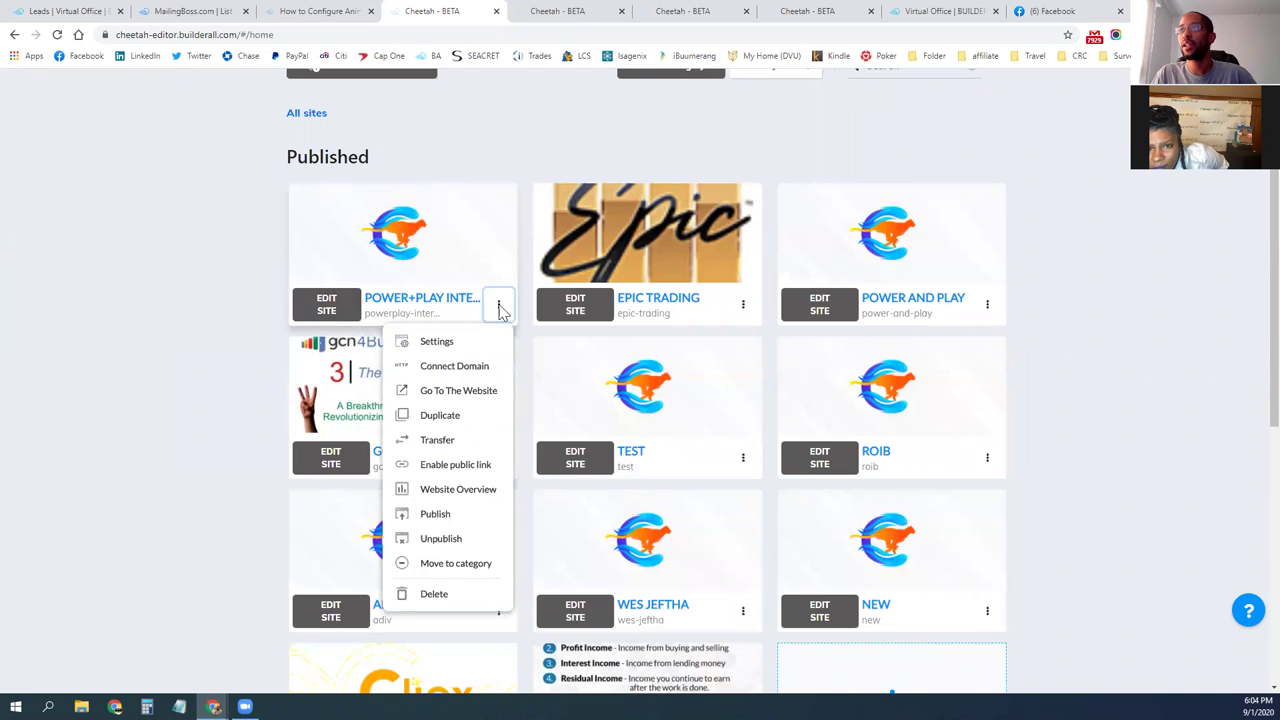
{"action": "left_click", "coordinate": [442, 446]}
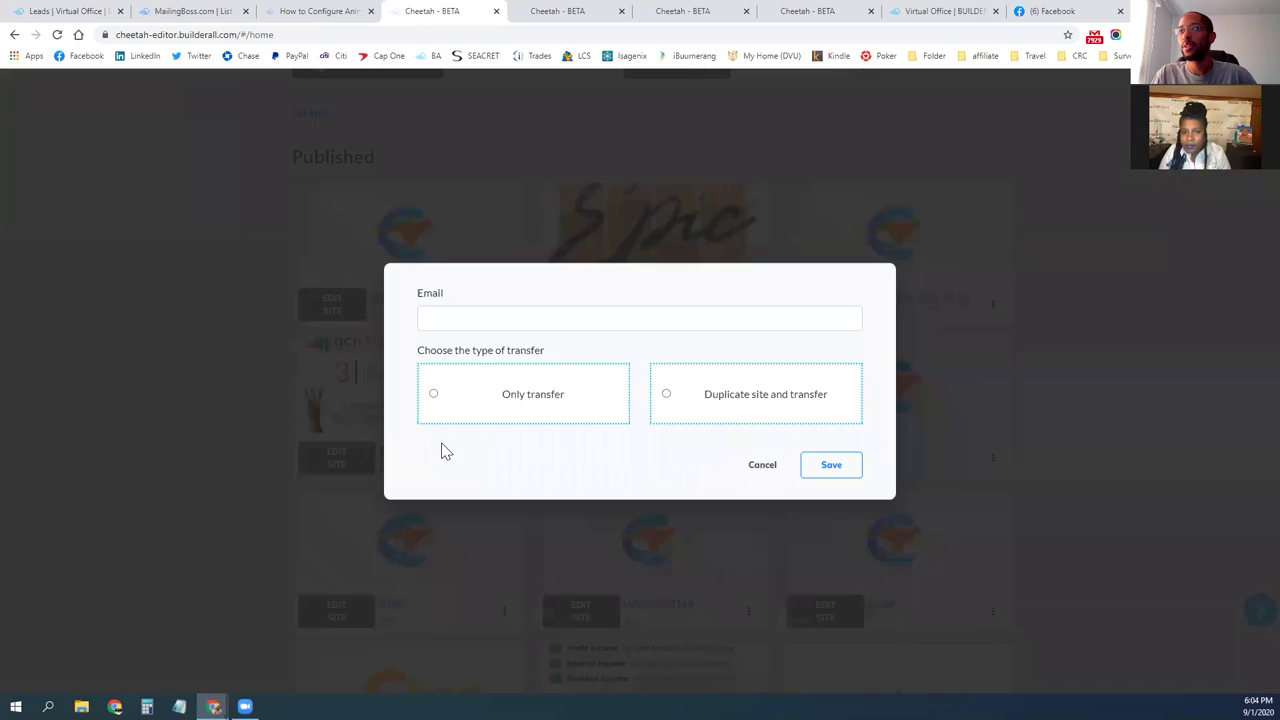
Step: Paste the recipient's e-mail address, choose Duplicate site and transfer, and submit the transfer
{"action": "left_click", "coordinate": [519, 319]}
{"action": "key", "text": "ctrl+v"}
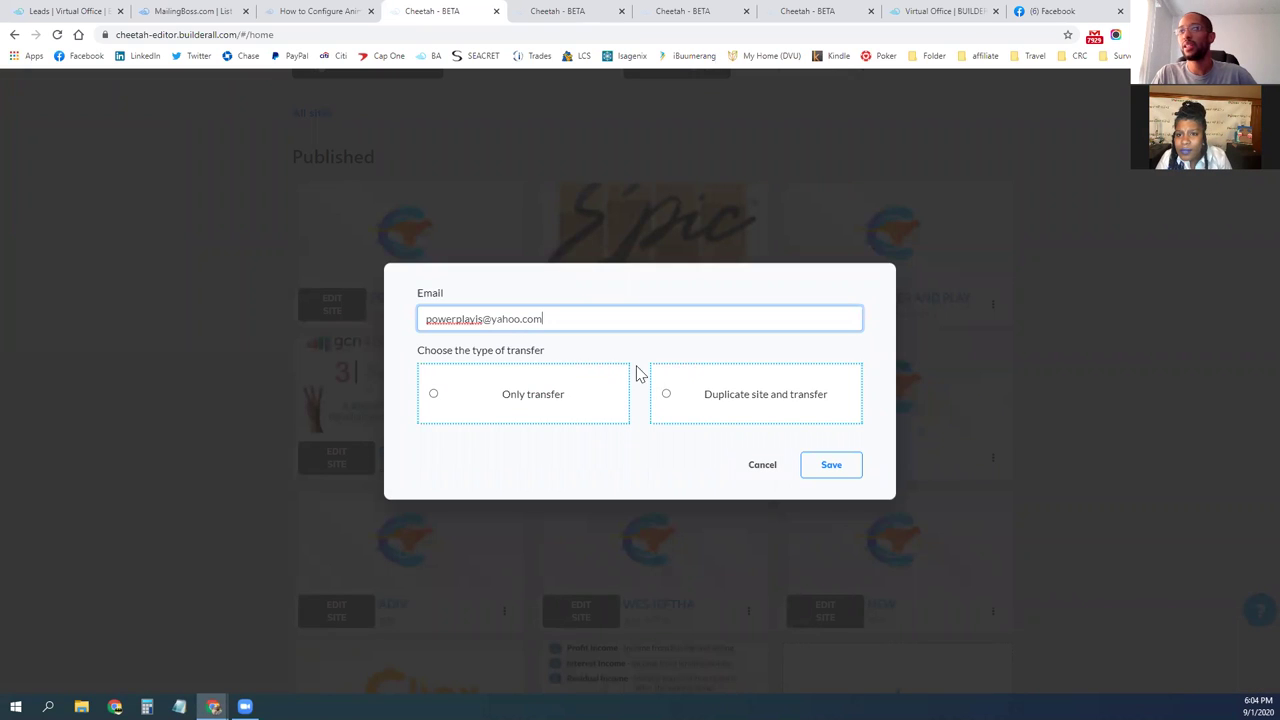
{"action": "left_click", "coordinate": [670, 404]}
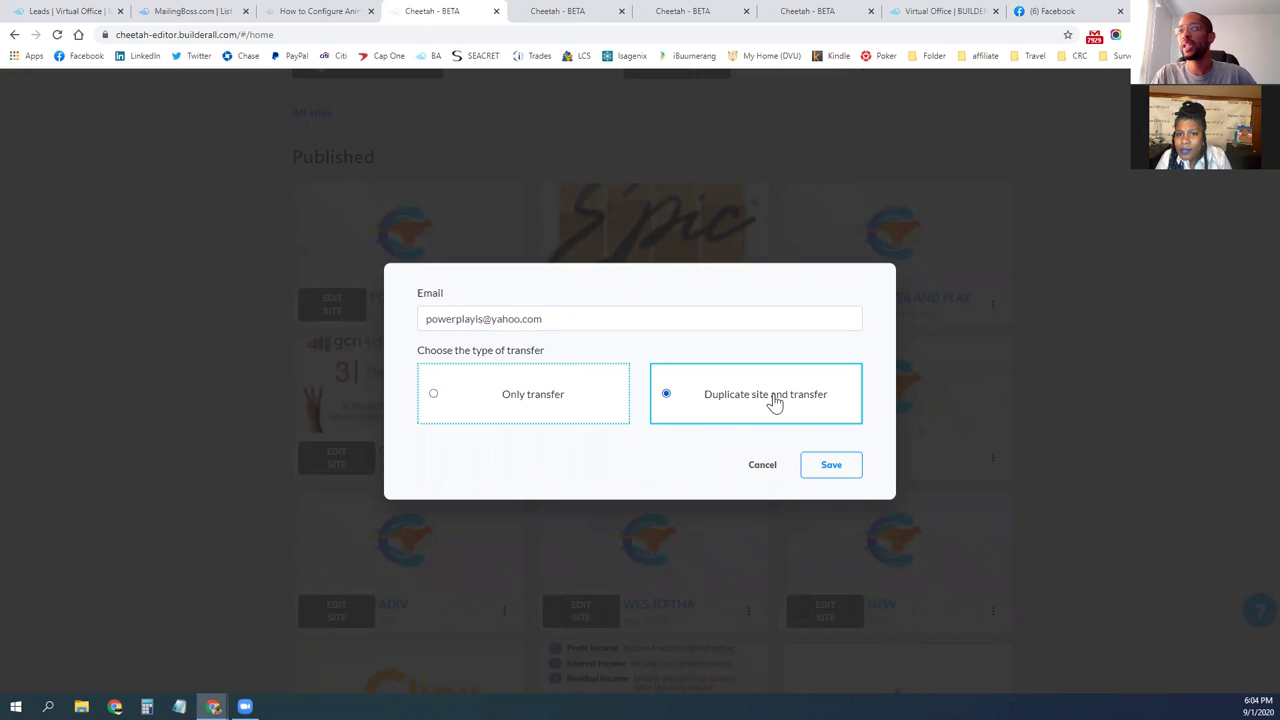
{"action": "left_click", "coordinate": [829, 466]}
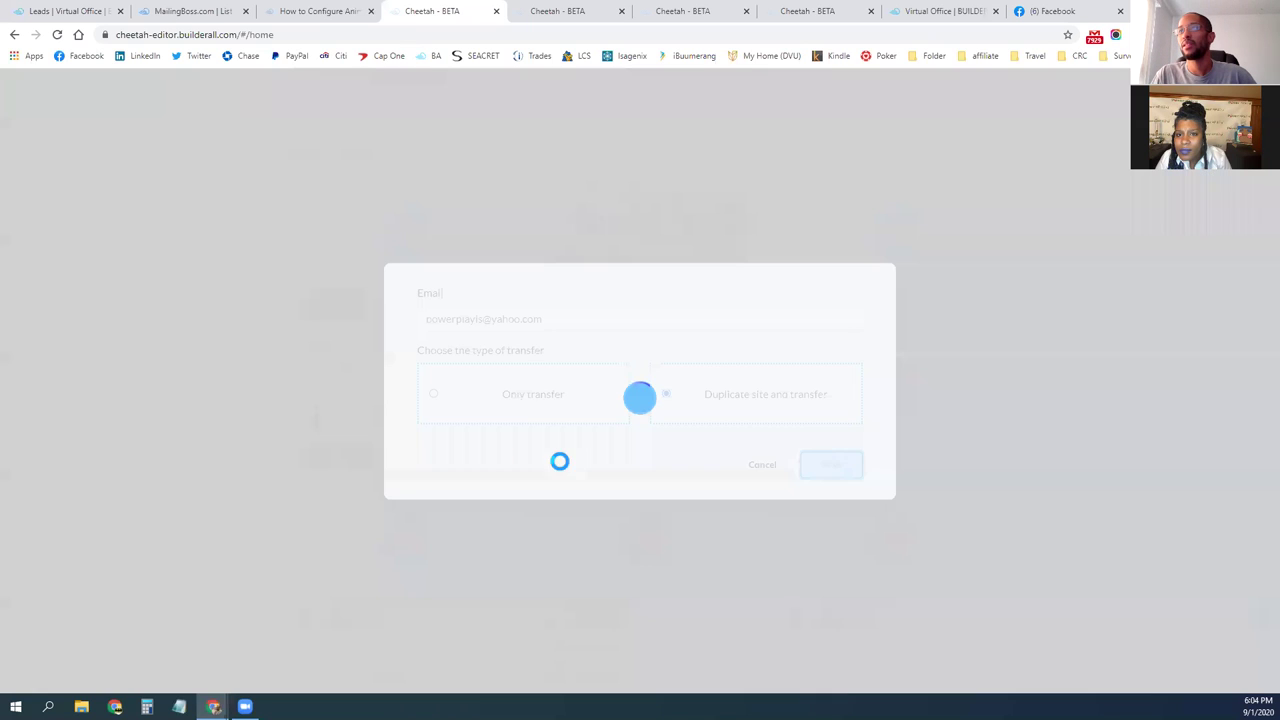